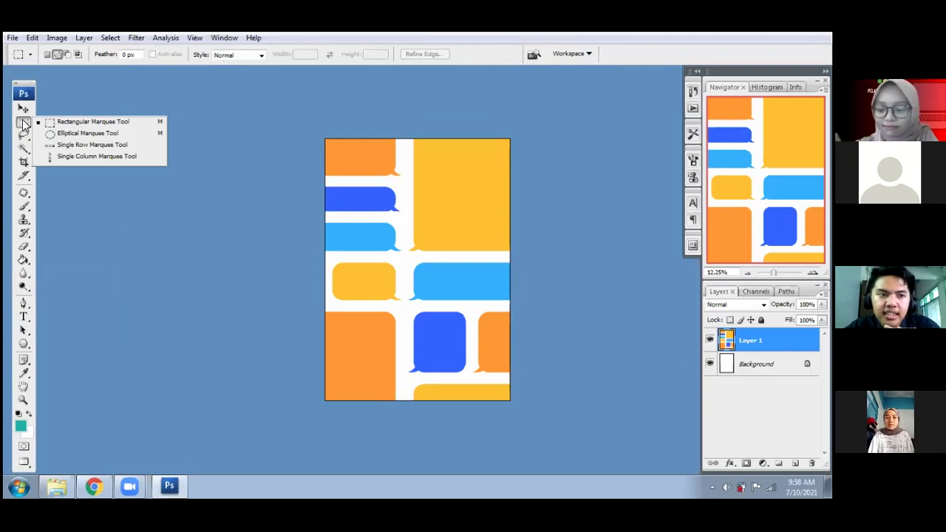
# - Delete the speech-bubble pattern Layer 1, leaving Untitled-1 as a white page
pyautogui.click(162, 203)
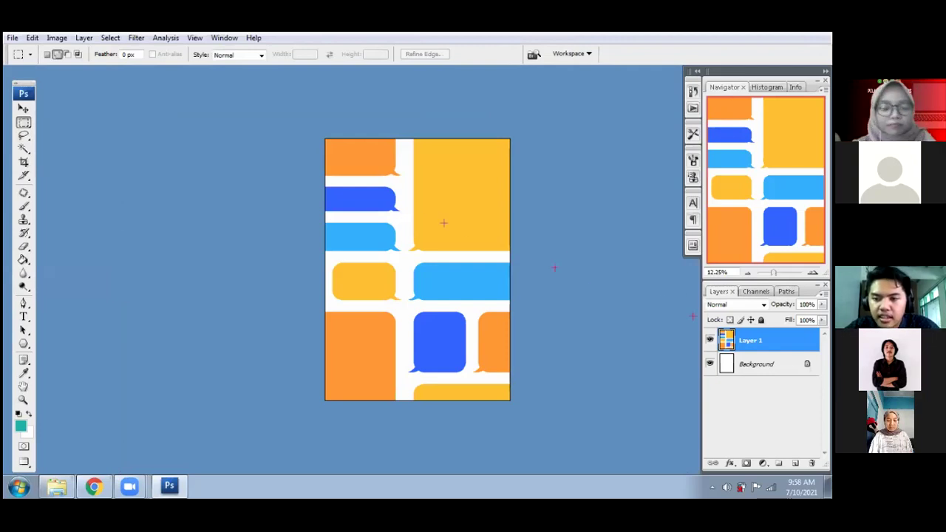
pyautogui.rightClick(750, 340)
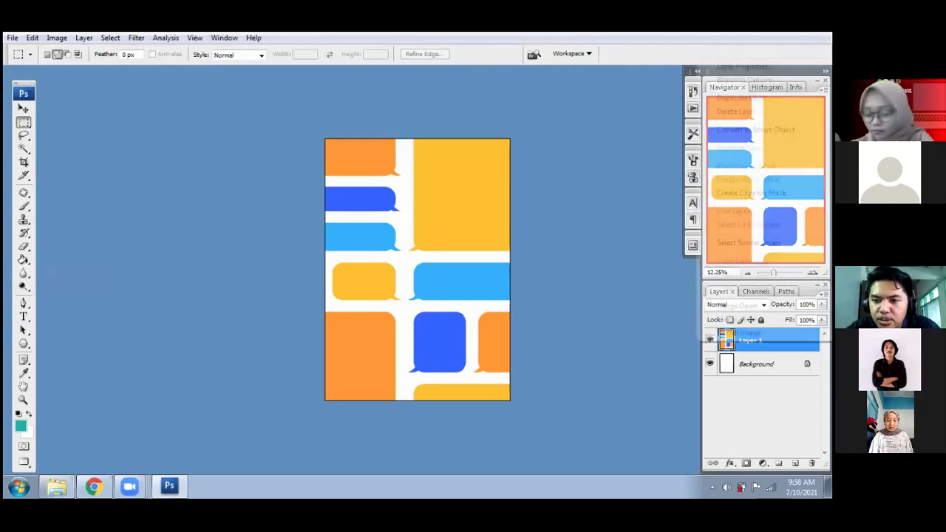
pyautogui.click(735, 111)
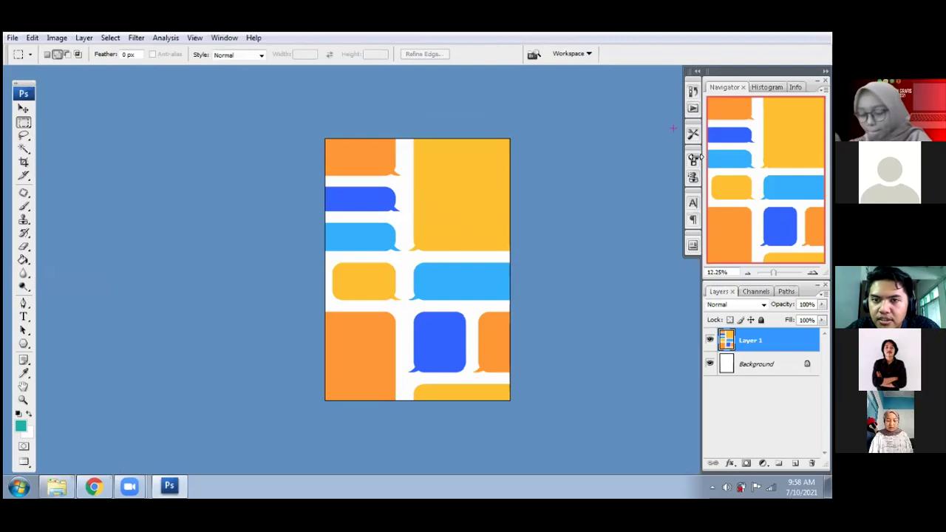
# - Toggle full-screen view on and off, then slide Untitled-1 left to reveal the bubble image
pyautogui.click(24, 110)
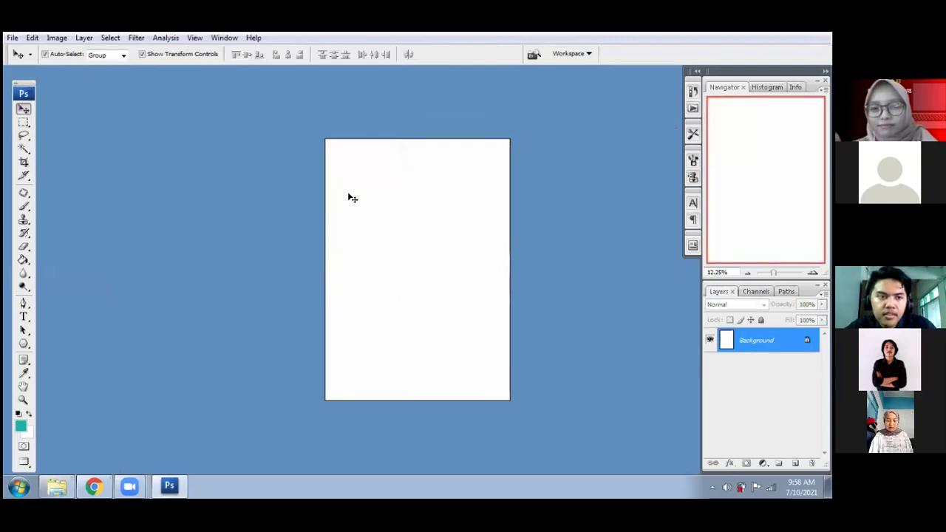
pyautogui.press('f')
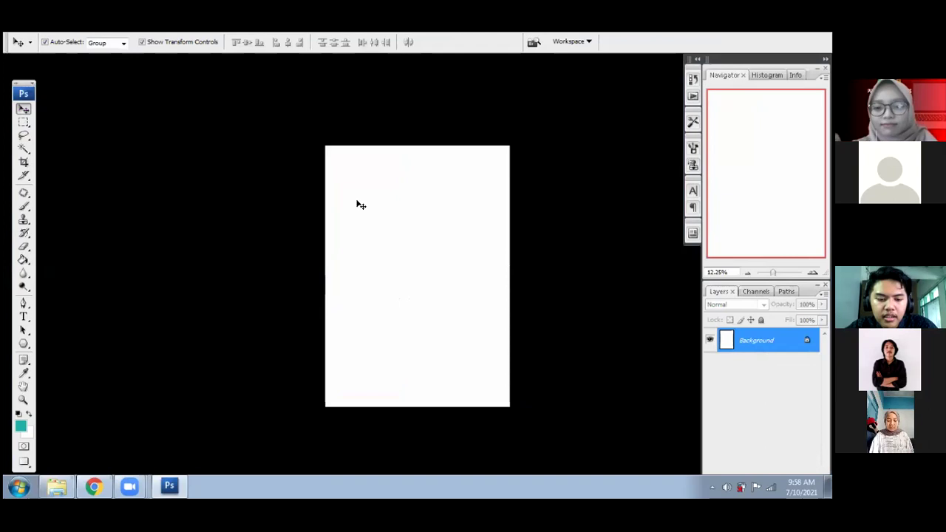
pyautogui.press('f')
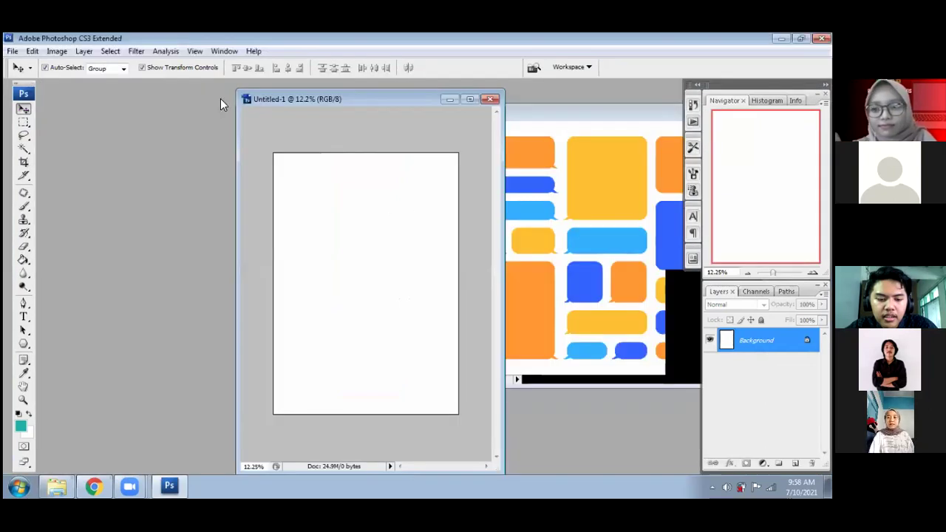
pyautogui.moveTo(356, 98); pyautogui.dragTo(220, 98)
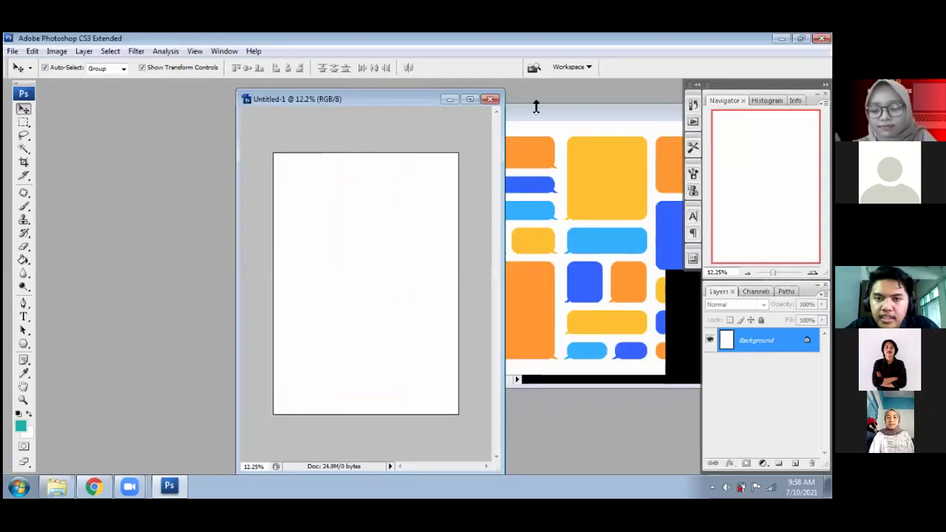
# - Marquee-select the top orange speech bubble in 6314.jpg for copying onto Layer 1
pyautogui.click(527, 108)
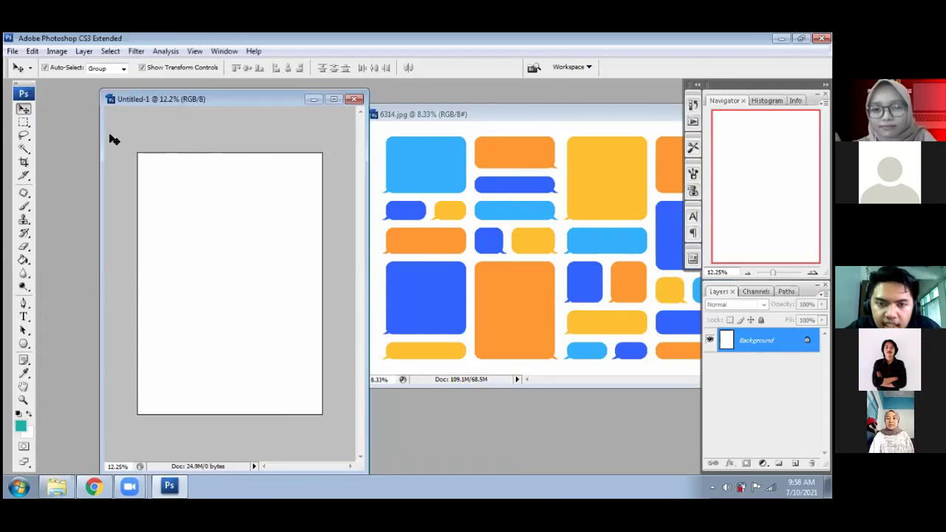
pyautogui.click(25, 126)
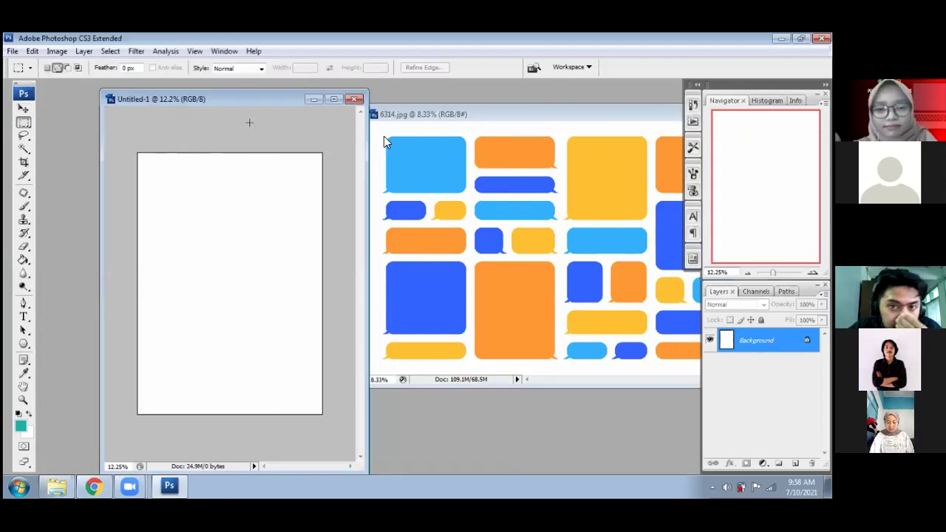
pyautogui.click(403, 154)
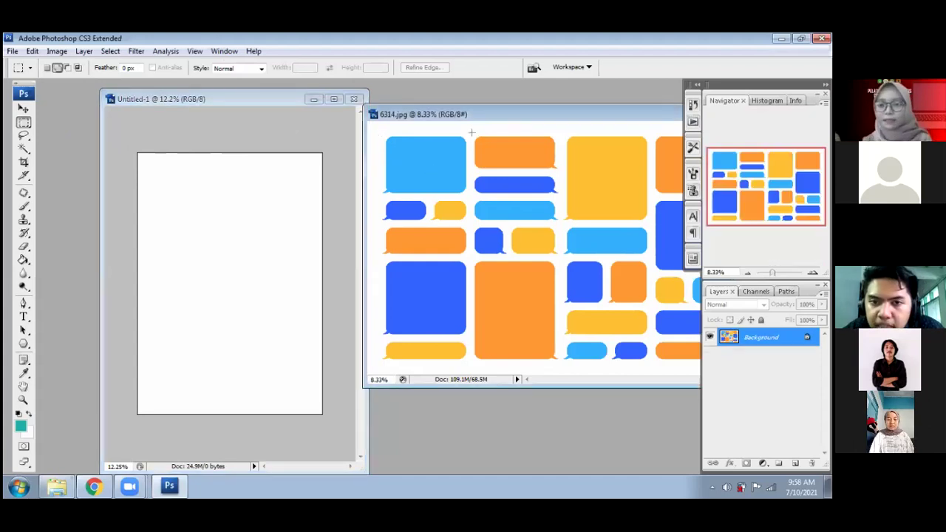
pyautogui.moveTo(470, 131); pyautogui.dragTo(562, 174)
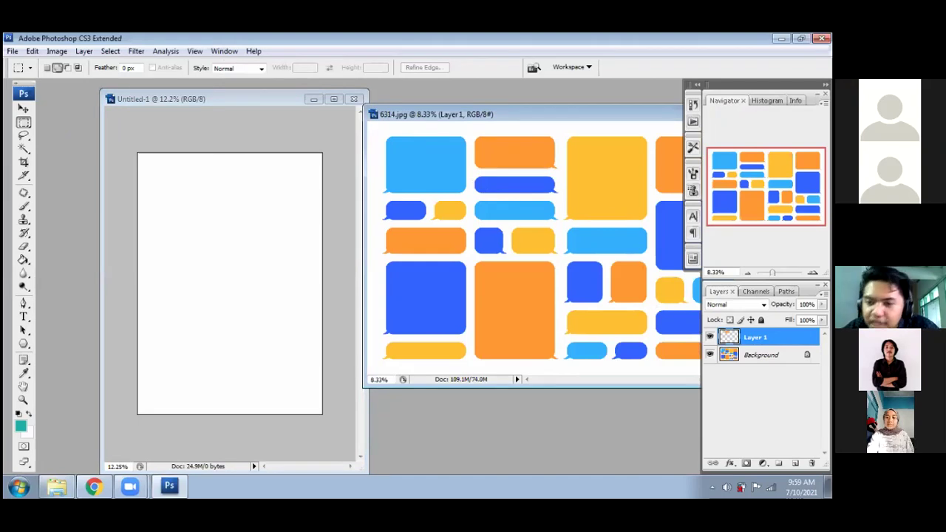
# - Hide the 6314.jpg Background and drag the orange bubble layer into Untitled-1
pyautogui.click(709, 355)
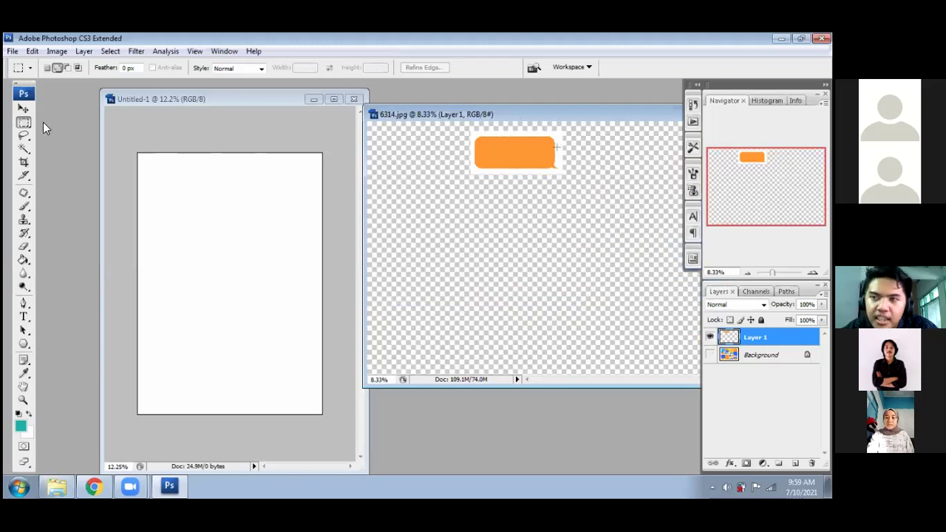
pyautogui.press('v')
pyautogui.moveTo(533, 150); pyautogui.dragTo(259, 228)
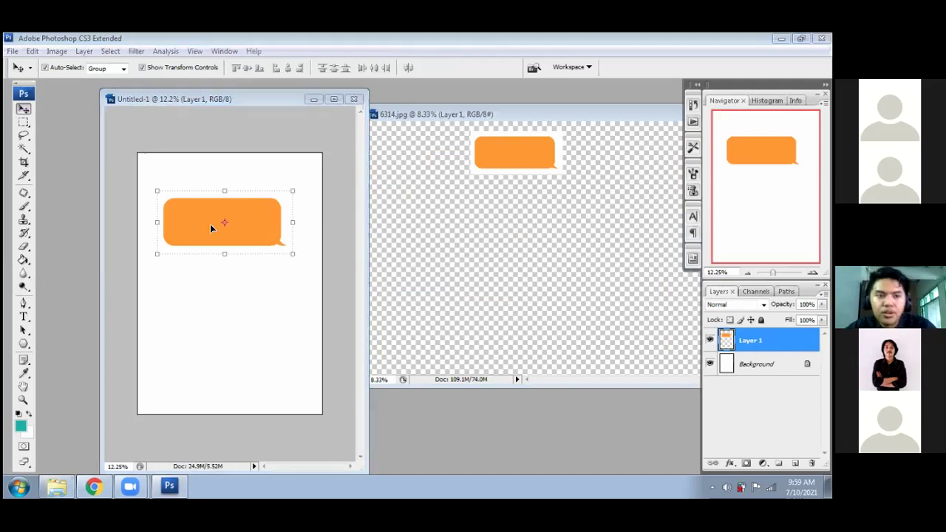
pyautogui.click(23, 135)
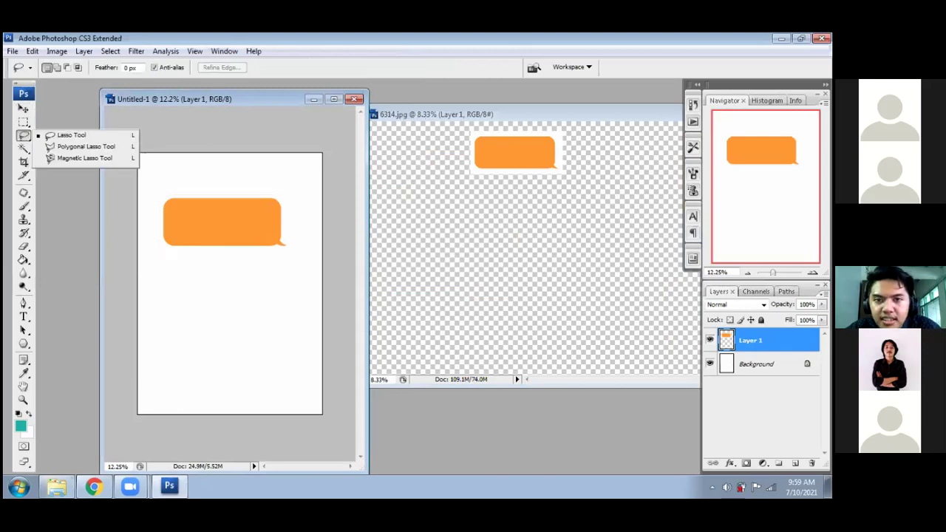
pyautogui.click(603, 116)
# - Lasso the top-left light blue bubble in 6314.jpg and copy it onto a new layer
pyautogui.click(710, 355)
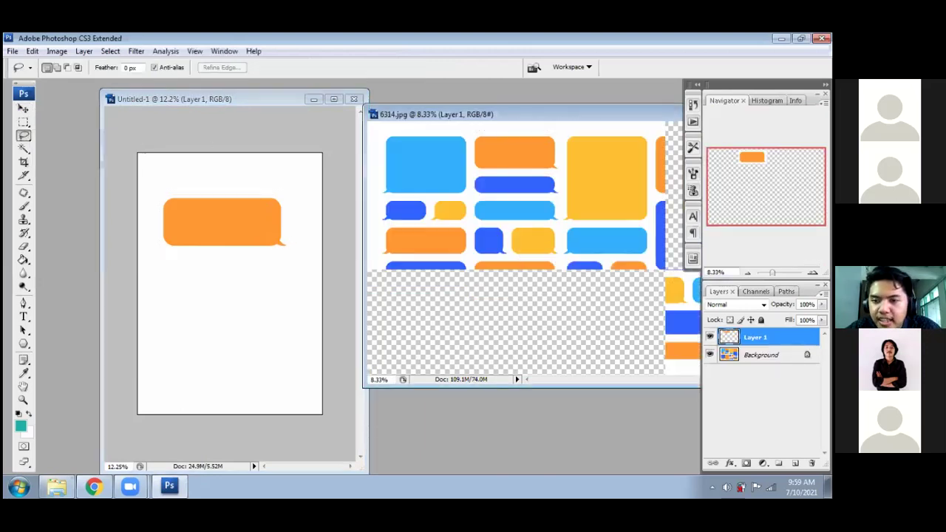
pyautogui.moveTo(381, 132)
pyautogui.mouseDown()
pyautogui.moveTo(379, 193)
pyautogui.moveTo(465, 195)
pyautogui.moveTo(474, 155)
pyautogui.moveTo(467, 126)
pyautogui.mouseUp()
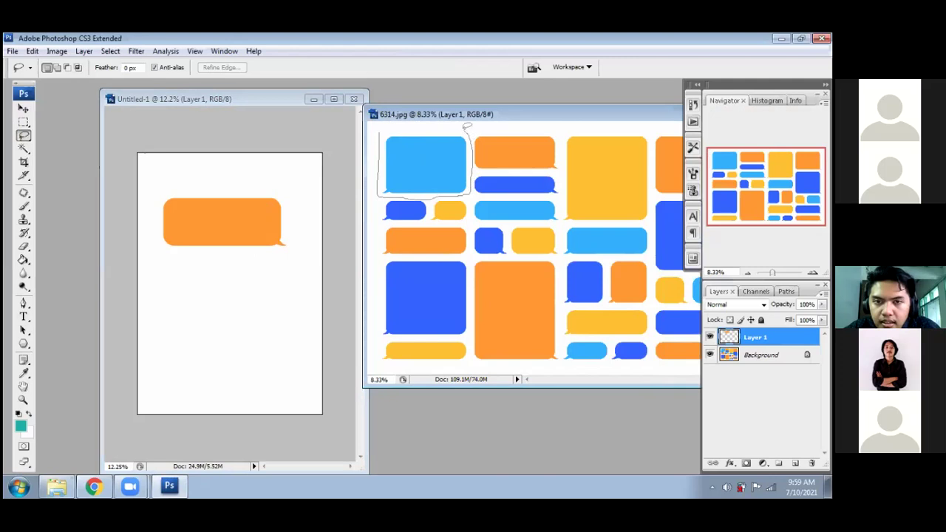
pyautogui.moveTo(386, 127); pyautogui.dragTo(430, 141)
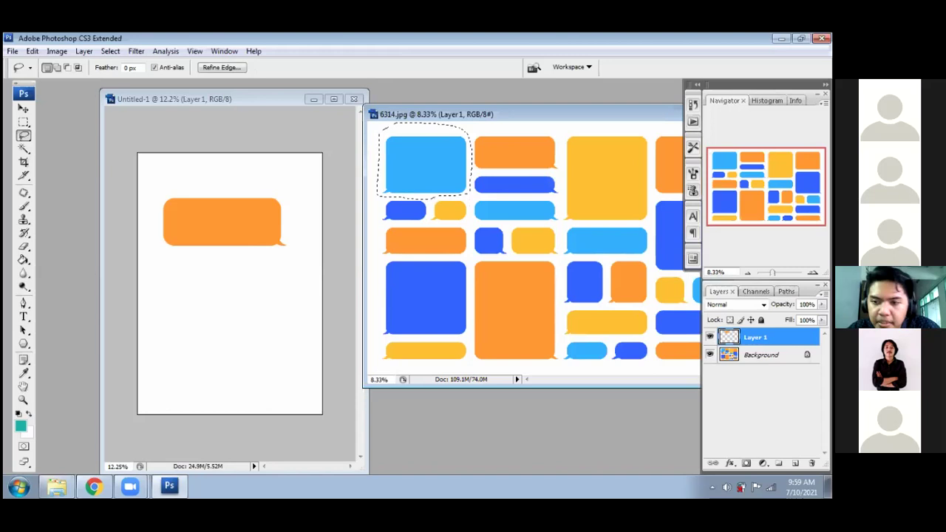
pyautogui.click(761, 355)
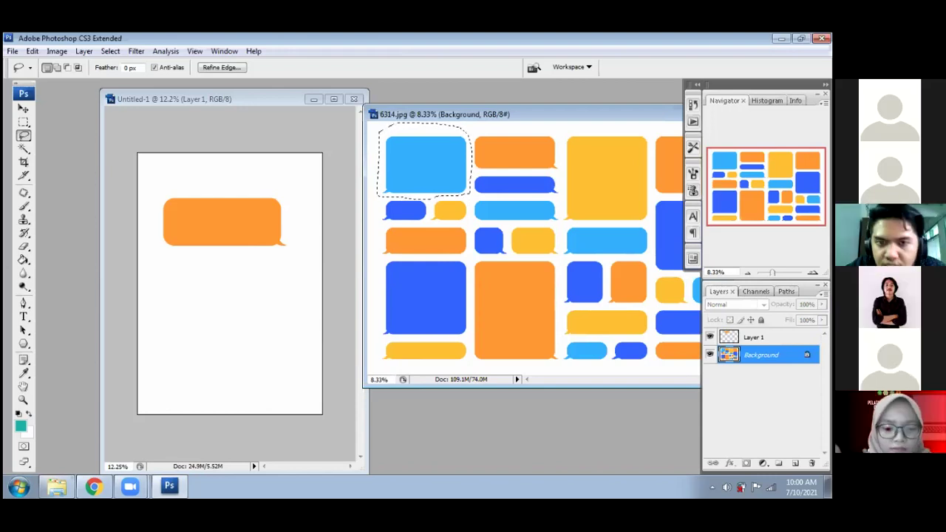
pyautogui.hotkey('ctrl', 'j')
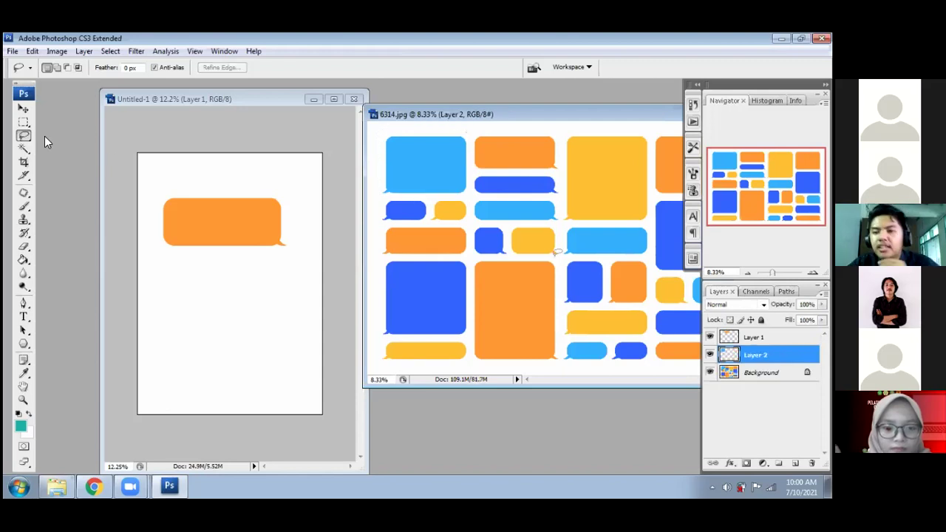
# - Drag the blue bubble into Untitled-1 and position it below the orange bubble
pyautogui.click(24, 108)
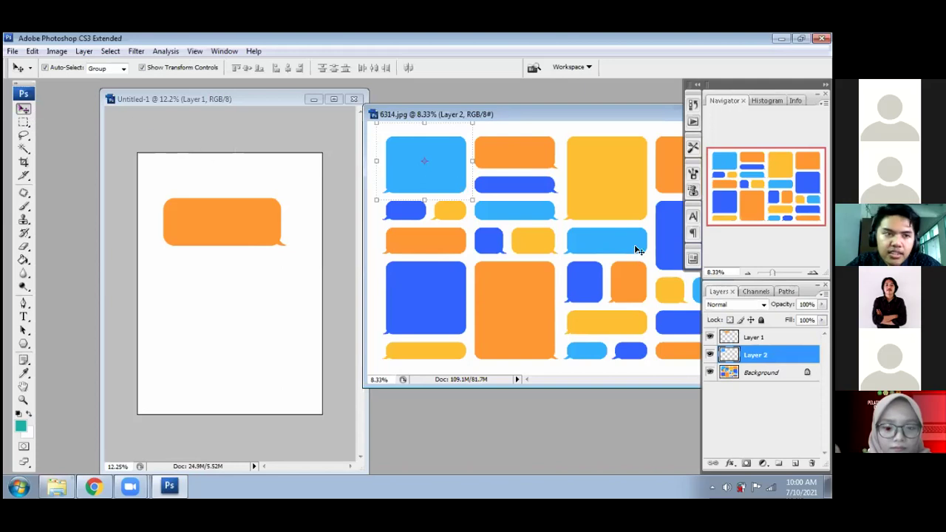
pyautogui.moveTo(660, 359); pyautogui.dragTo(250, 304)
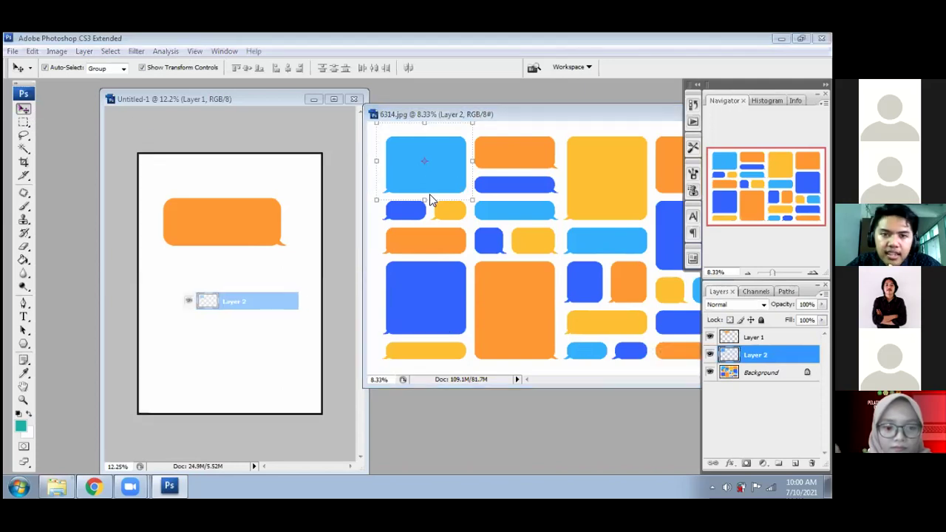
pyautogui.moveTo(436, 175); pyautogui.dragTo(268, 256)
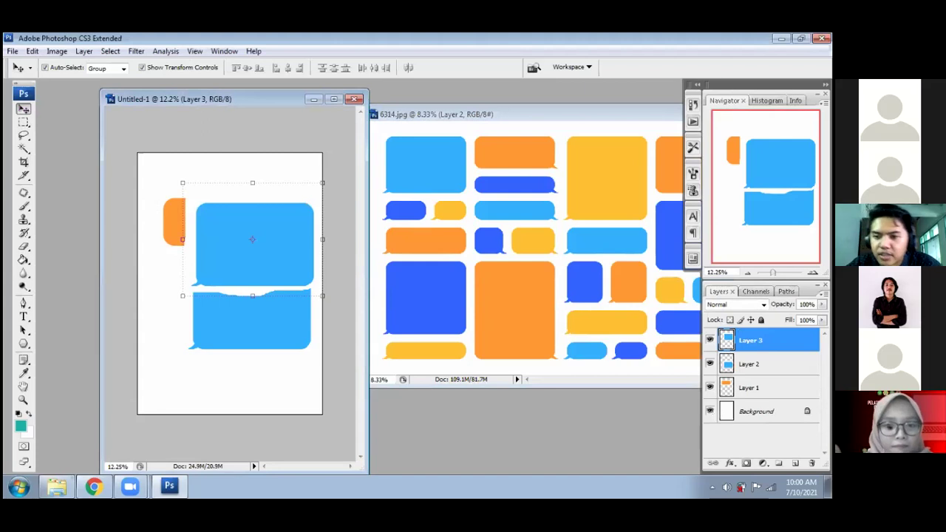
pyautogui.rightClick(769, 338)
pyautogui.moveTo(232, 322); pyautogui.dragTo(210, 340)
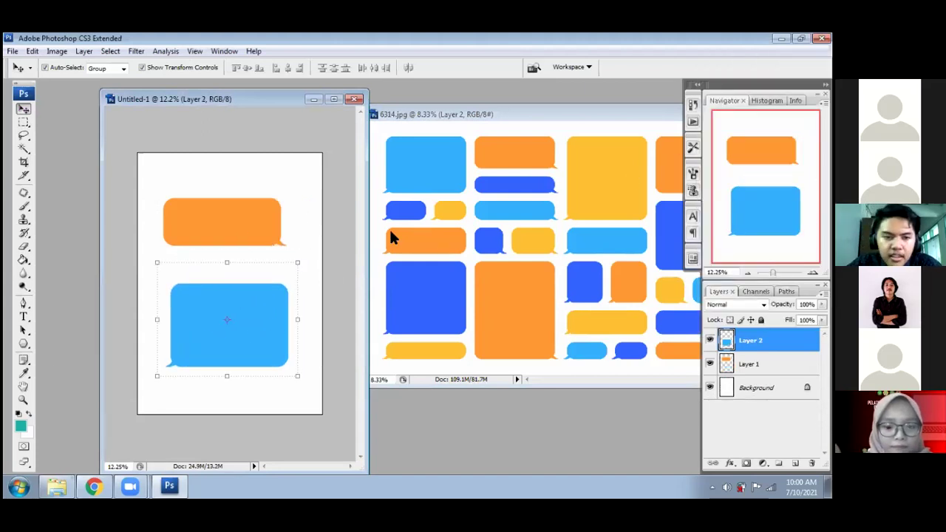
pyautogui.click(182, 391)
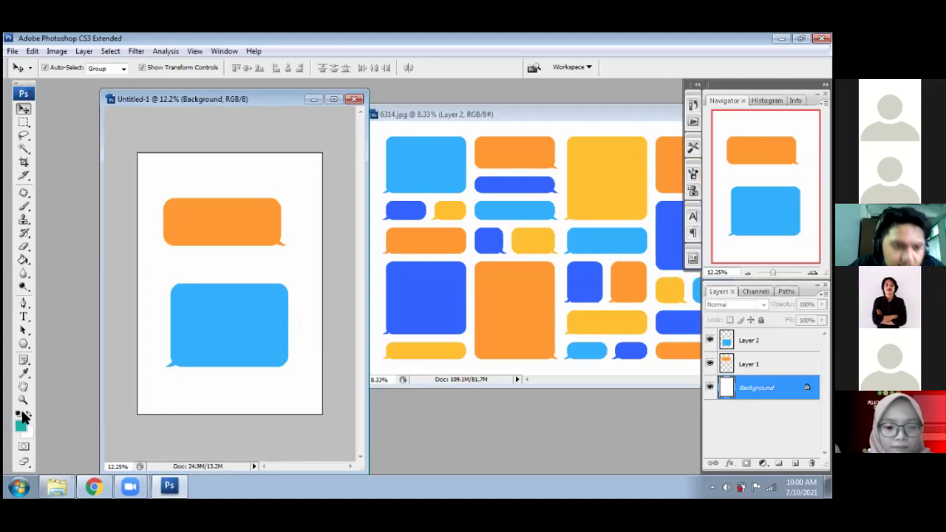
# - Fill the white Untitled-1 background with teal using the Paint Bucket
pyautogui.click(24, 150)
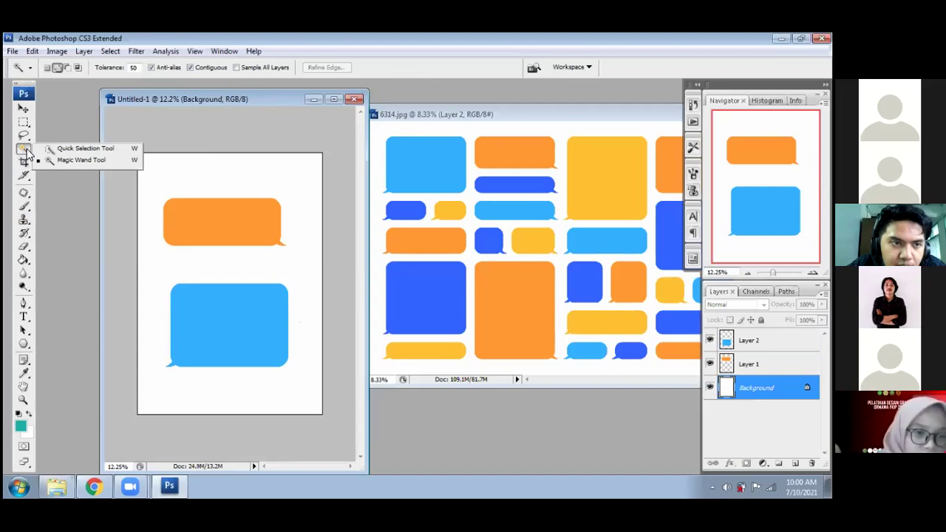
pyautogui.click(387, 299)
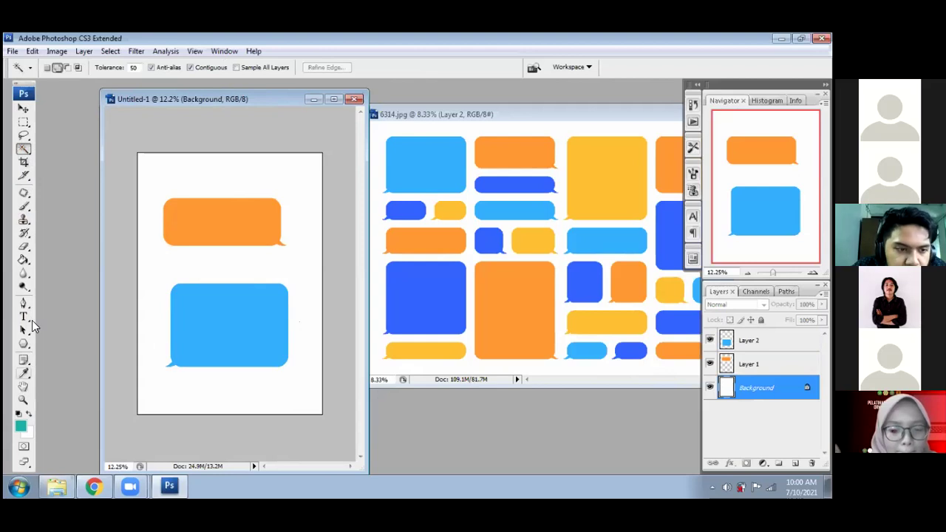
pyautogui.click(31, 261)
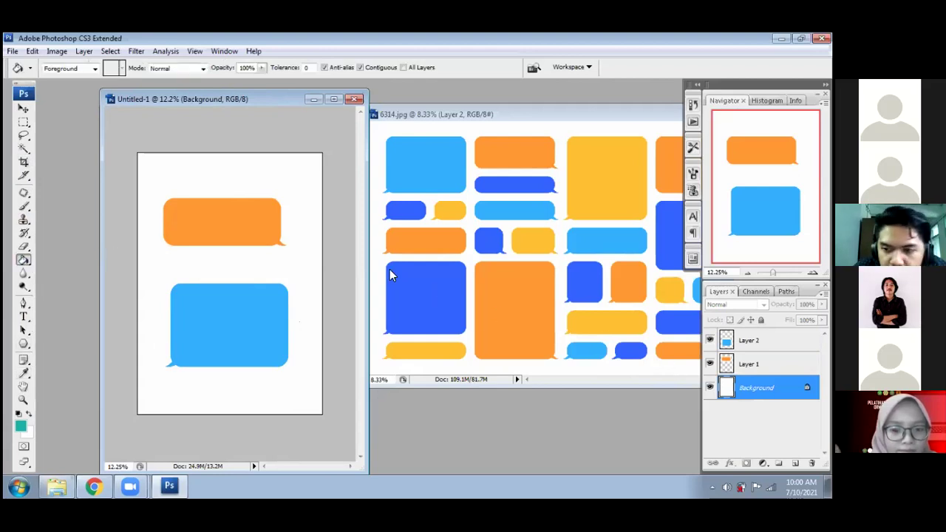
pyautogui.click(248, 175)
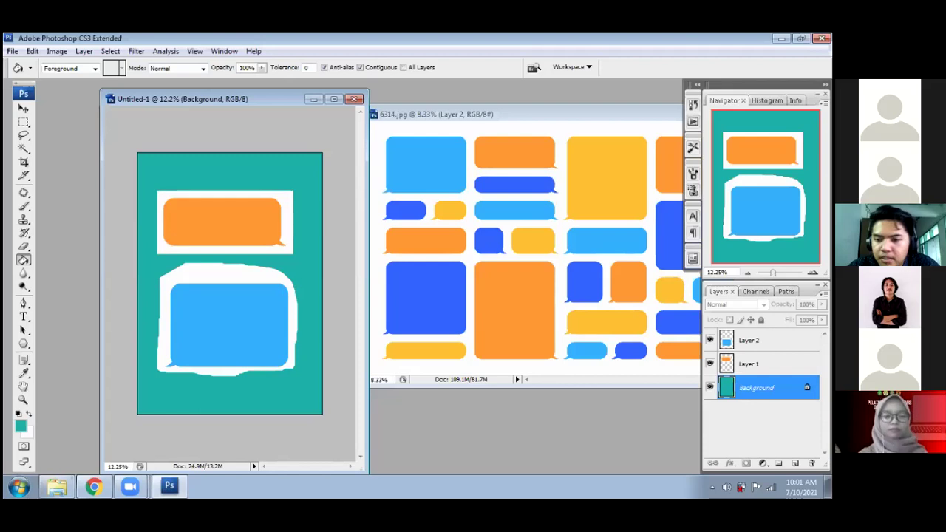
pyautogui.click(749, 339)
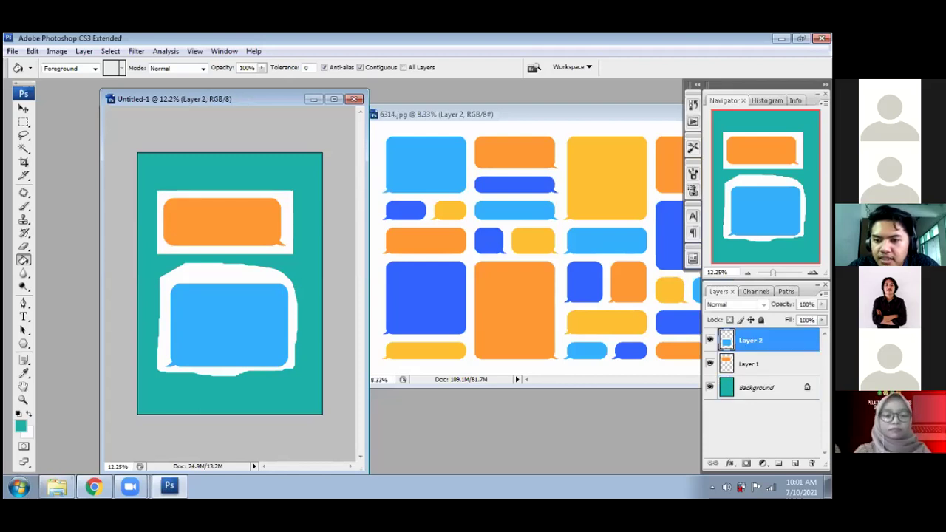
# - On Layer 1, magic-wand and delete the white strip around the orange bubble
pyautogui.hotkey('alt', '[')
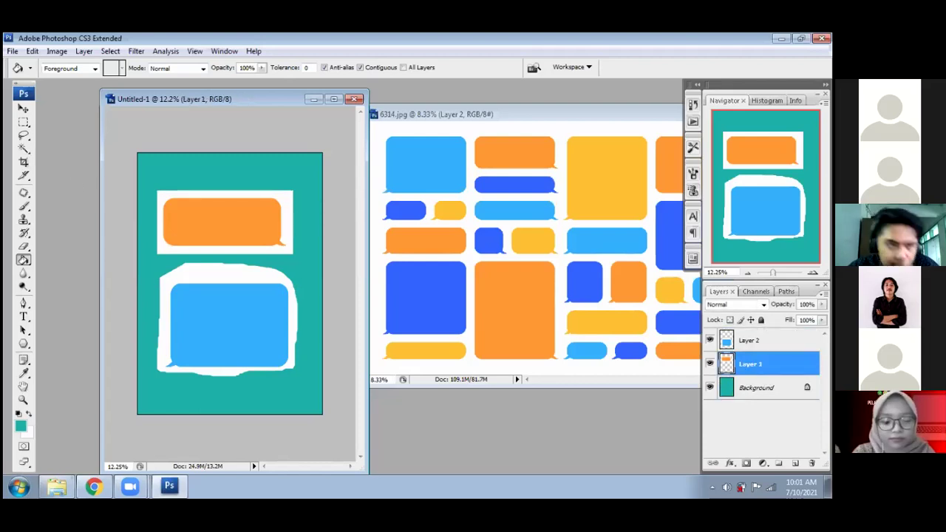
pyautogui.press('w')
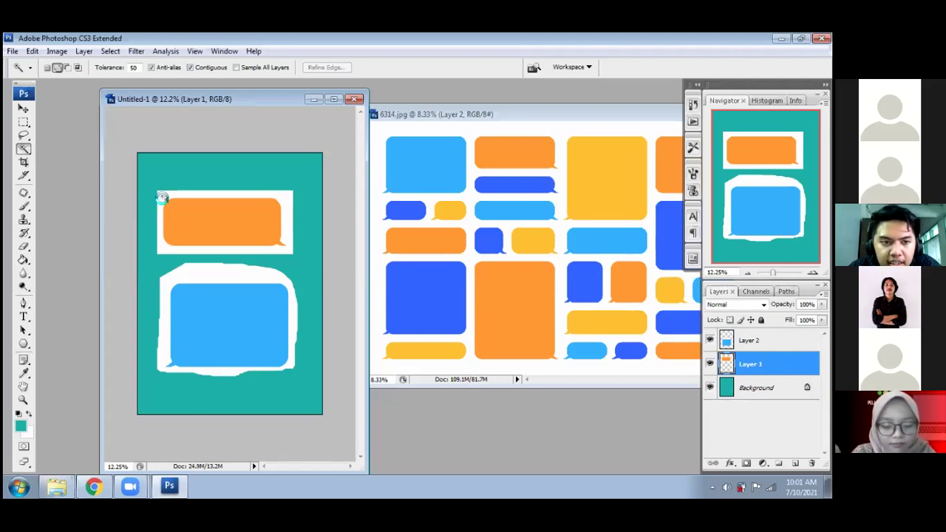
pyautogui.click(161, 197)
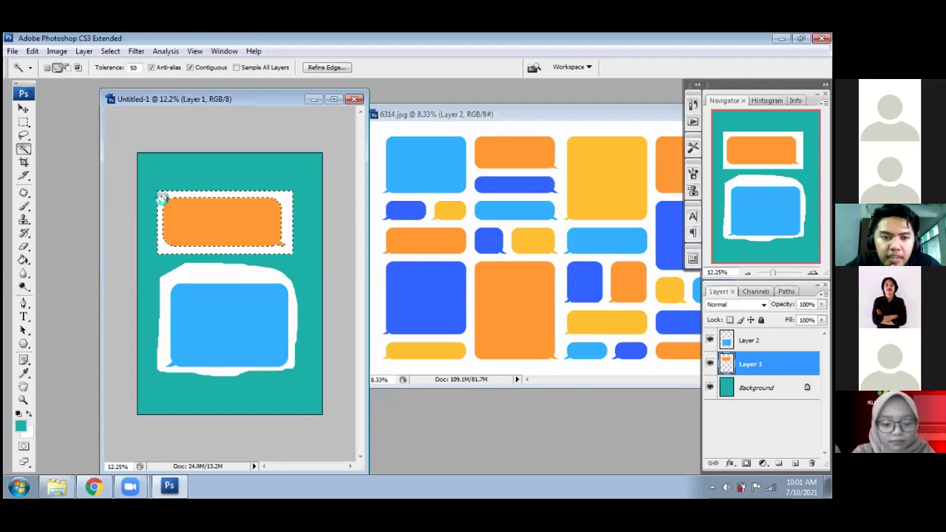
pyautogui.press('Delete')
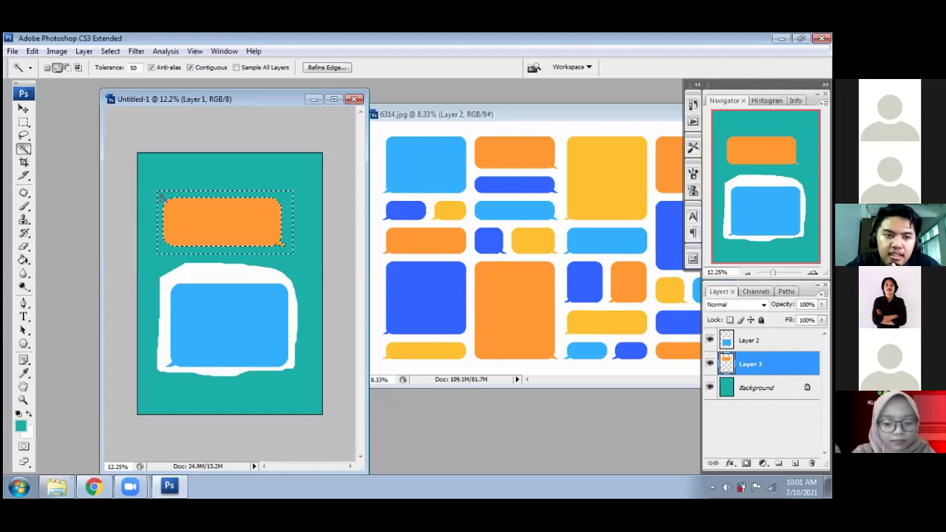
pyautogui.hotkey('ctrl', 'd')
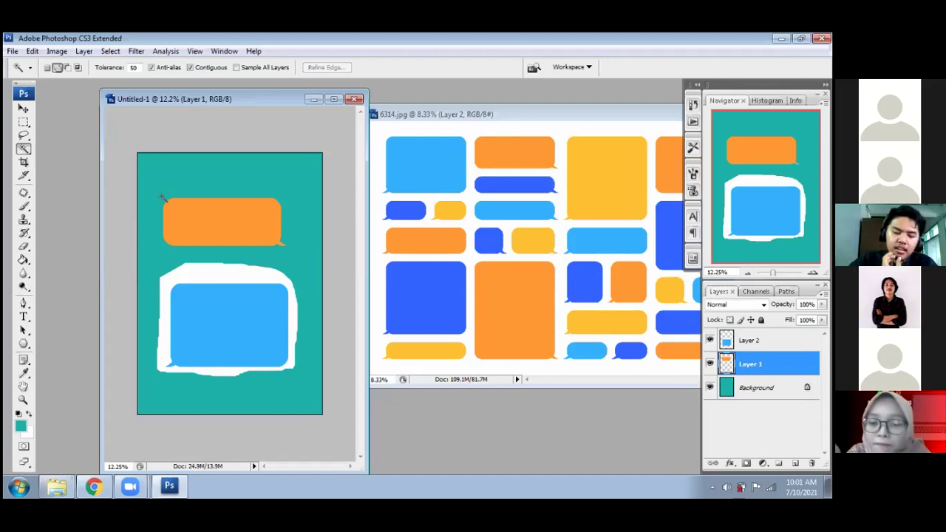
pyautogui.click(24, 126)
pyautogui.click(25, 134)
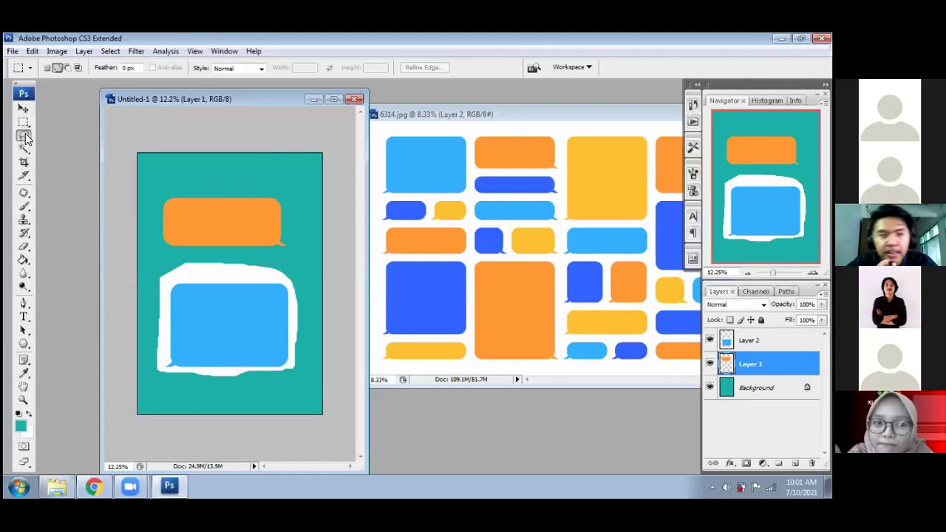
pyautogui.click(23, 124)
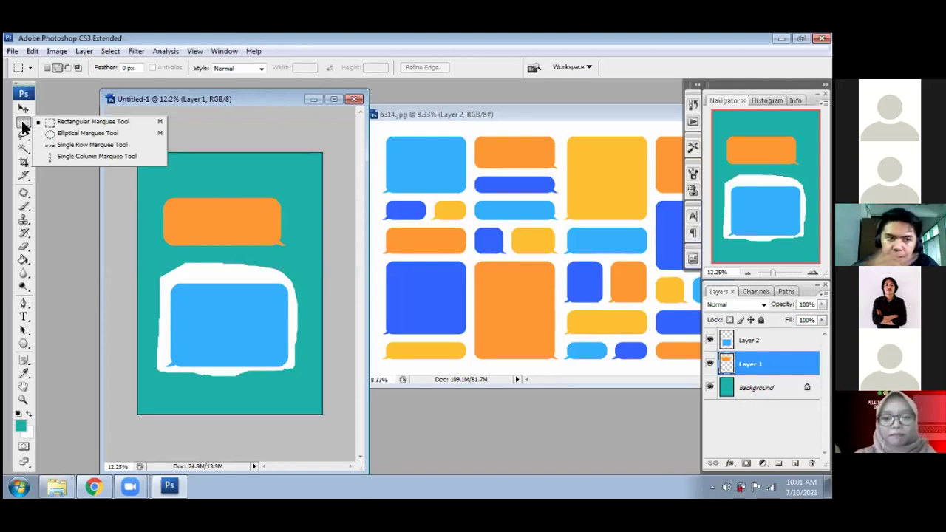
pyautogui.click(25, 136)
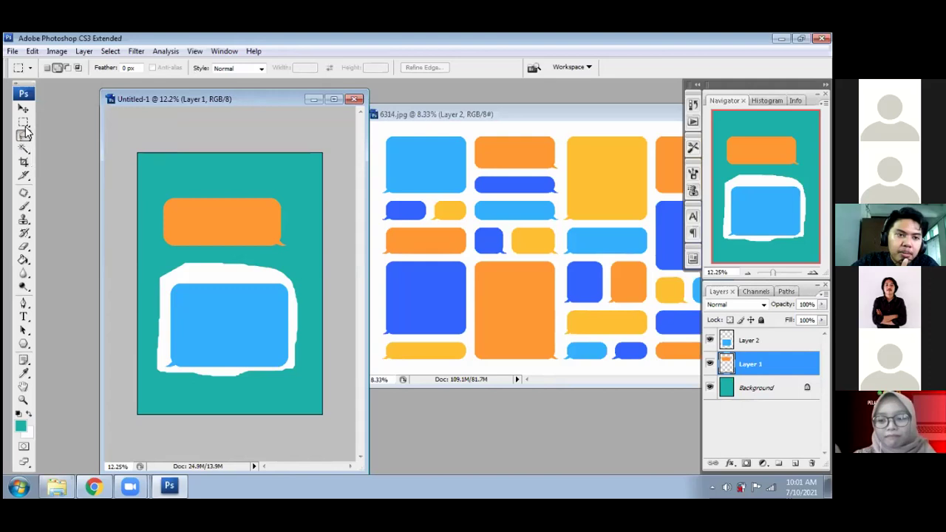
pyautogui.click(26, 131)
pyautogui.click(26, 124)
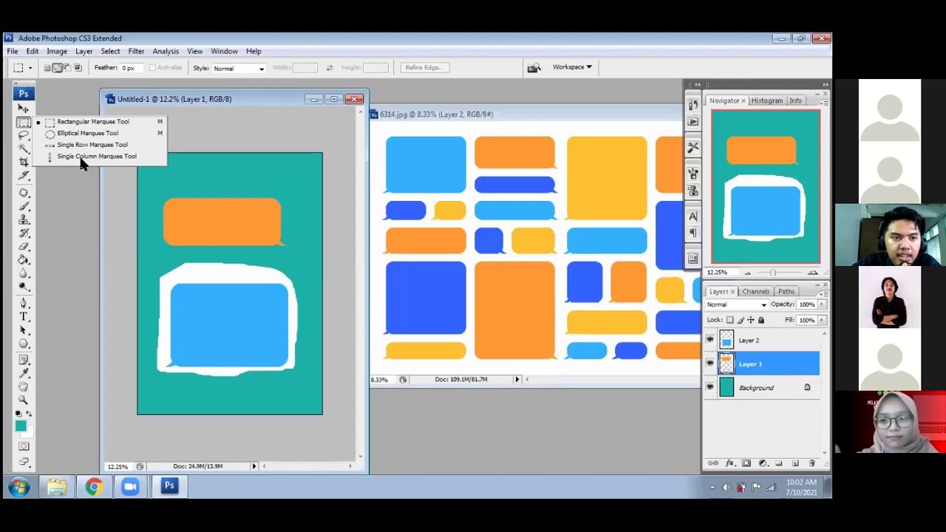
pyautogui.click(25, 135)
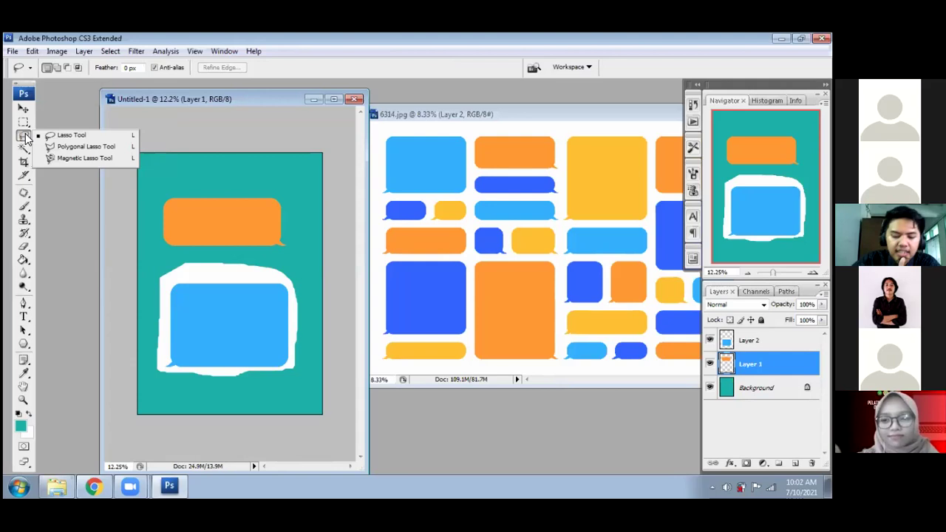
pyautogui.click(180, 132)
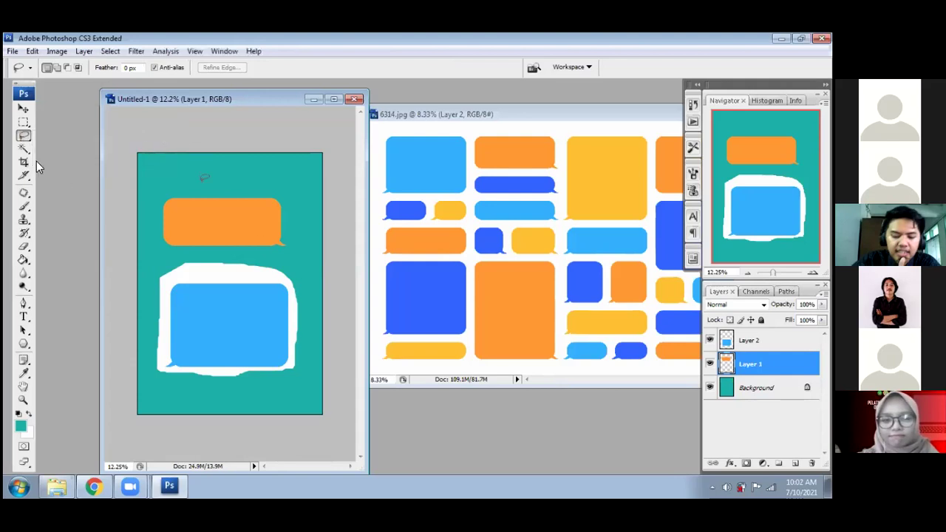
pyautogui.click(25, 149)
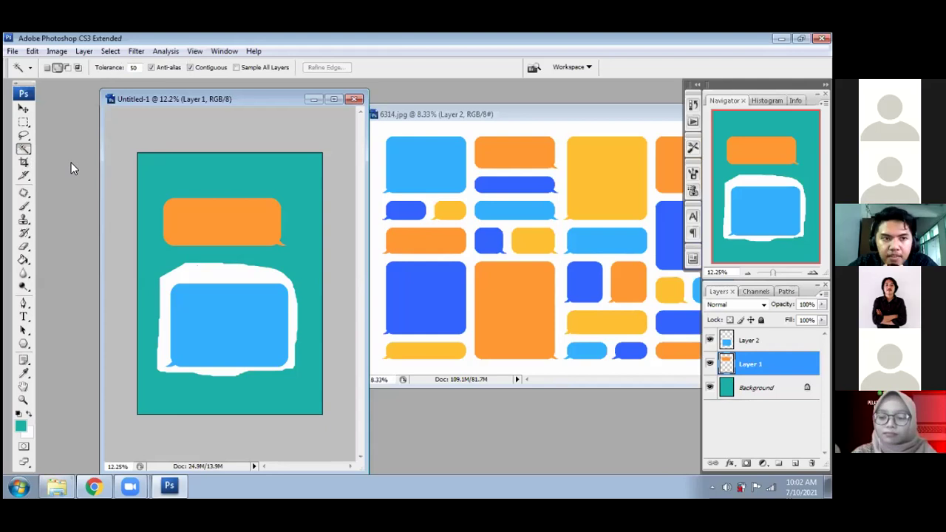
# - Make Layer 2, the blue bubble, the active layer and arm the Magic Wand
pyautogui.press('v')
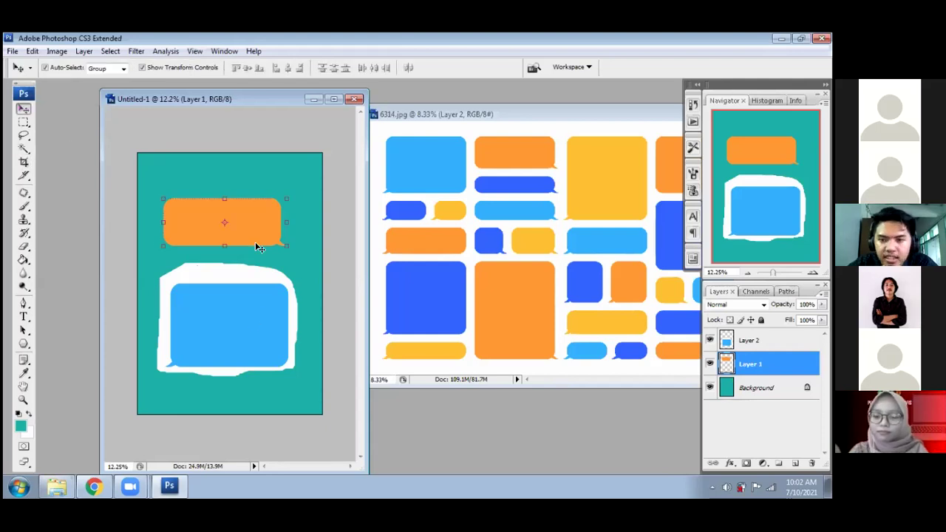
pyautogui.click(249, 332)
pyautogui.click(253, 227)
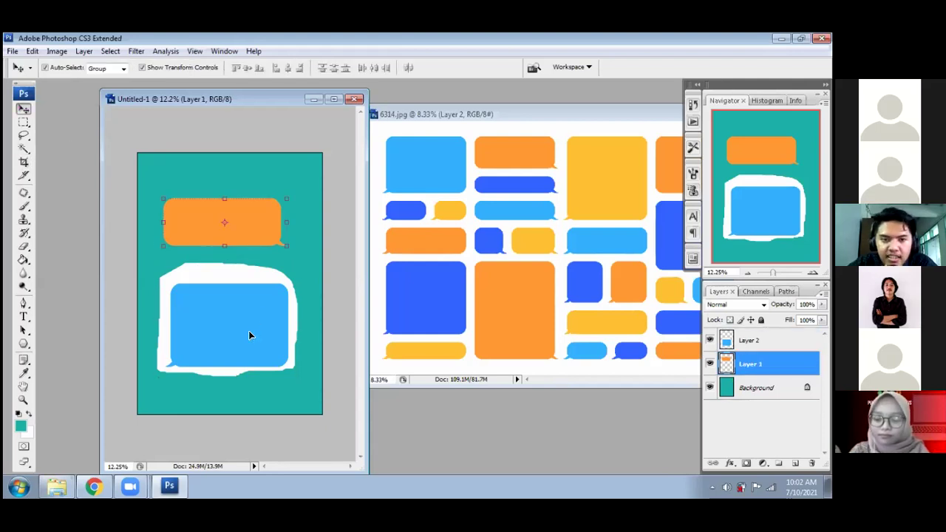
pyautogui.click(222, 331)
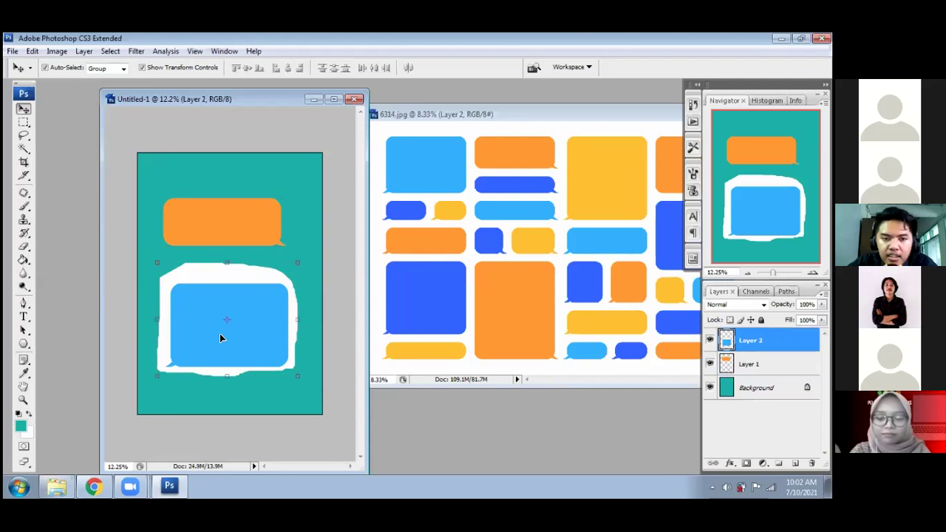
pyautogui.click(23, 151)
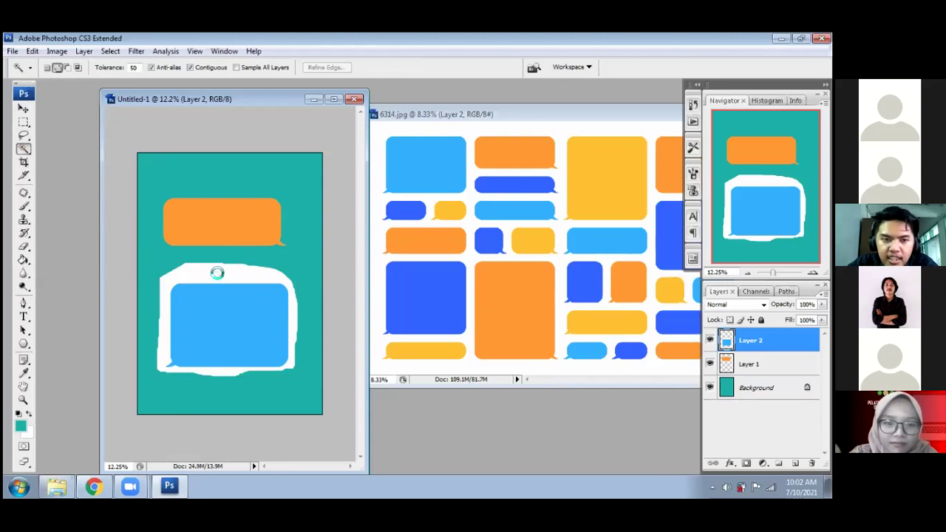
# - Magic-wand the white frame around the blue bubble on Layer 2 and delete it
pyautogui.click(217, 274)
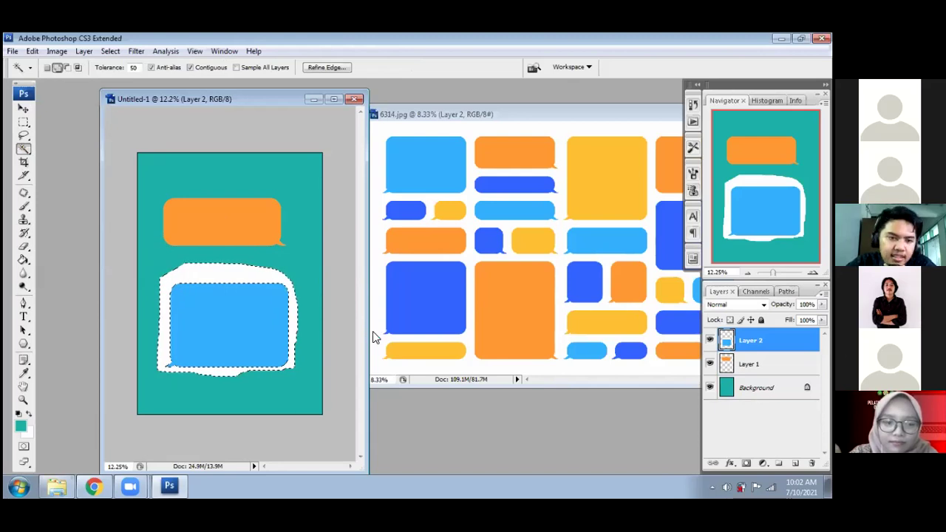
pyautogui.press('Delete')
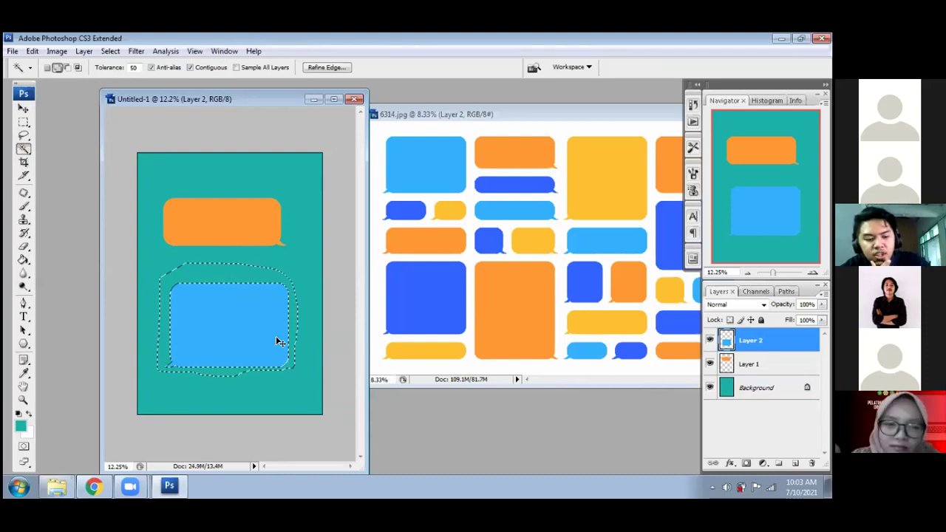
pyautogui.hotkey('ctrl', 'd')
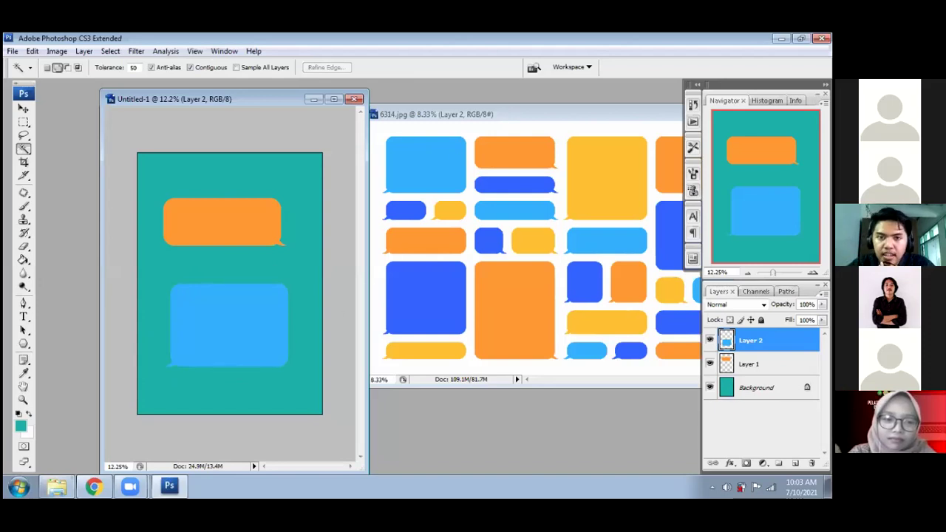
pyautogui.click(23, 111)
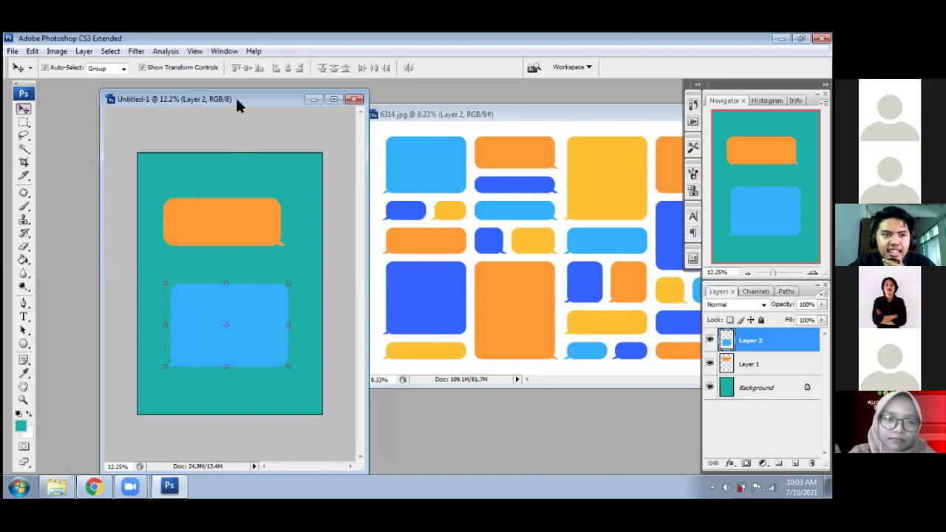
# - Nudge the 6314.jpg window slightly left; open the New dialog twice and cancel both times
pyautogui.click(599, 110)
pyautogui.moveTo(463, 113)
pyautogui.mouseDown()
pyautogui.moveTo(438, 107)
pyautogui.moveTo(452, 112)
pyautogui.mouseUp()
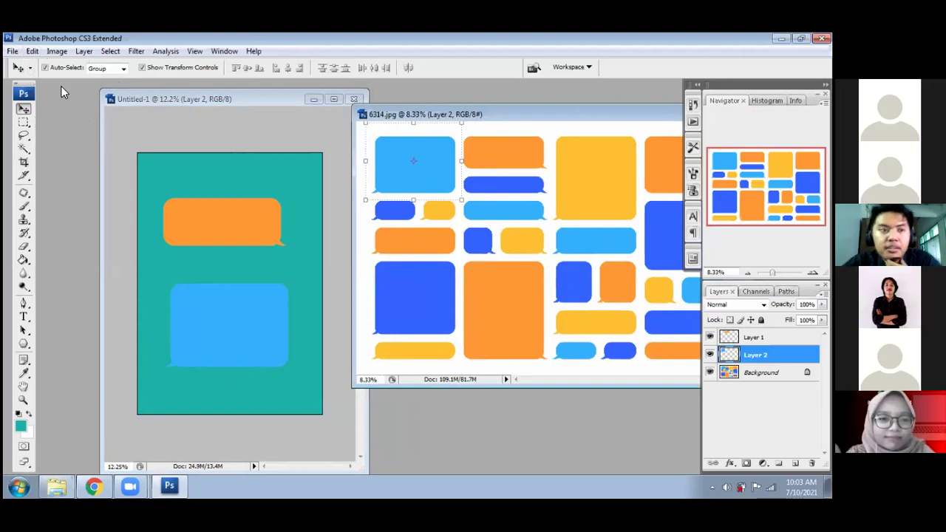
pyautogui.click(13, 51)
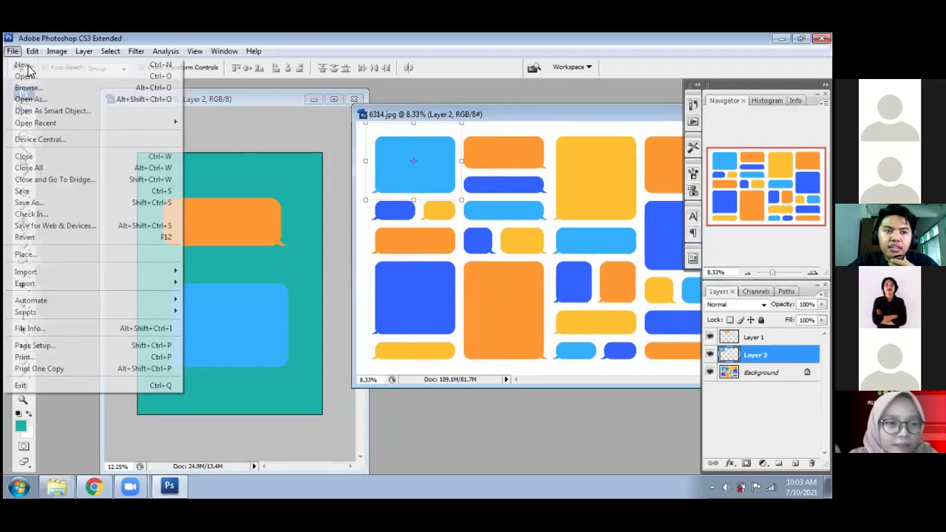
pyautogui.click(26, 67)
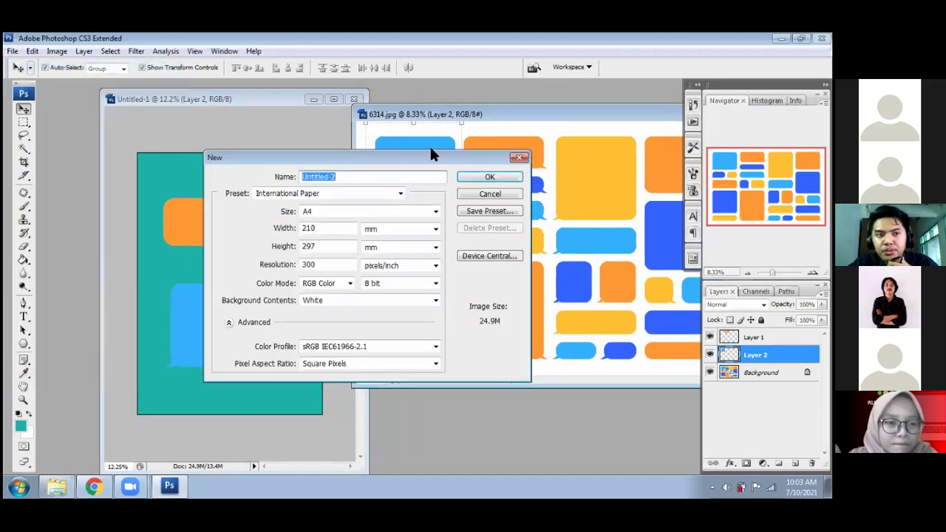
pyautogui.click(520, 157)
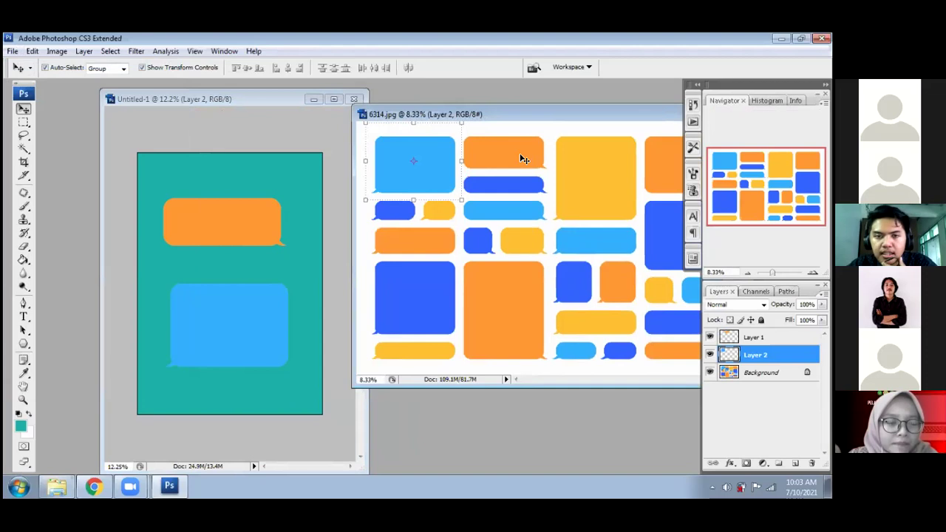
pyautogui.hotkey('ctrl', 'n')
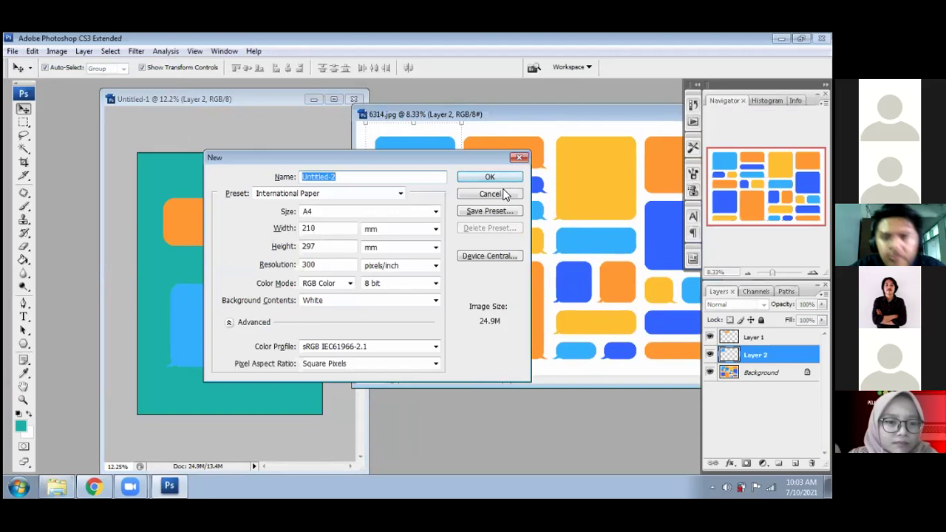
pyautogui.click(505, 196)
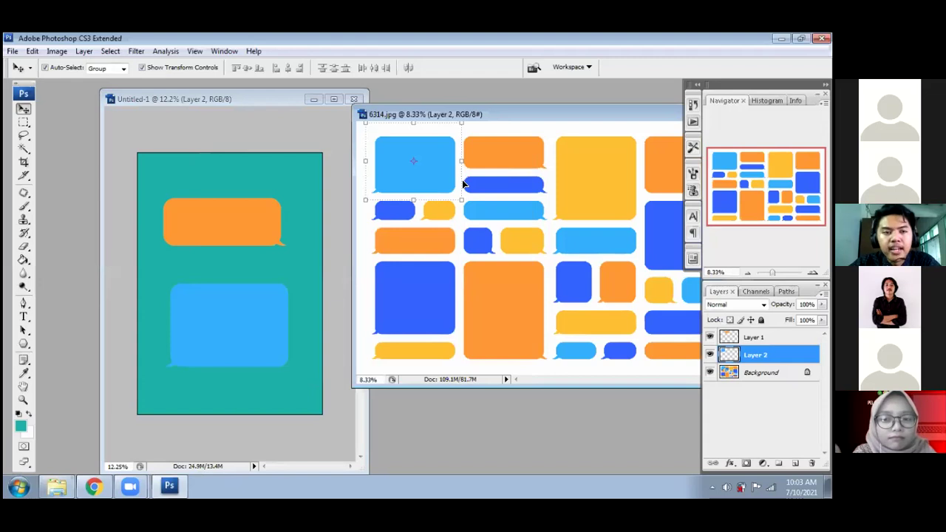
# - Open the IKHSAN 2 copy.jpg portrait, then dismiss a second Open dialog
pyautogui.click(13, 51)
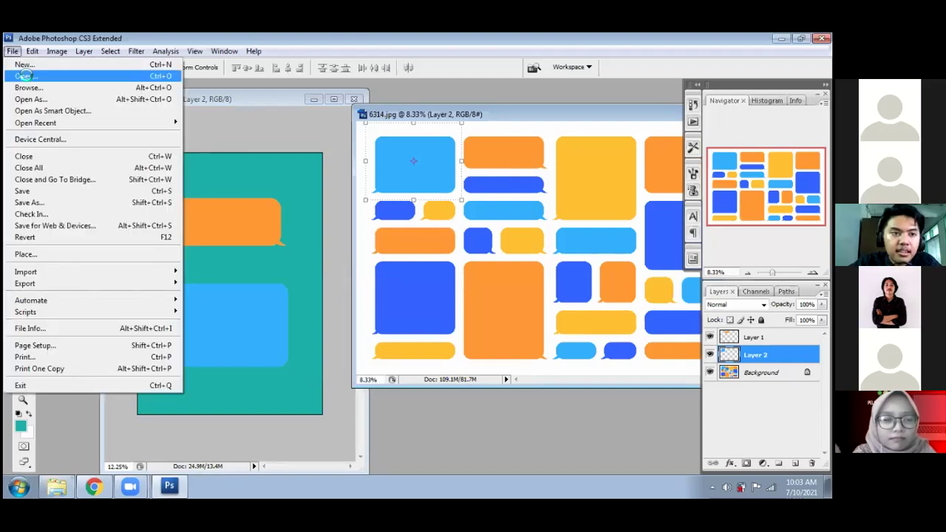
pyautogui.click(26, 77)
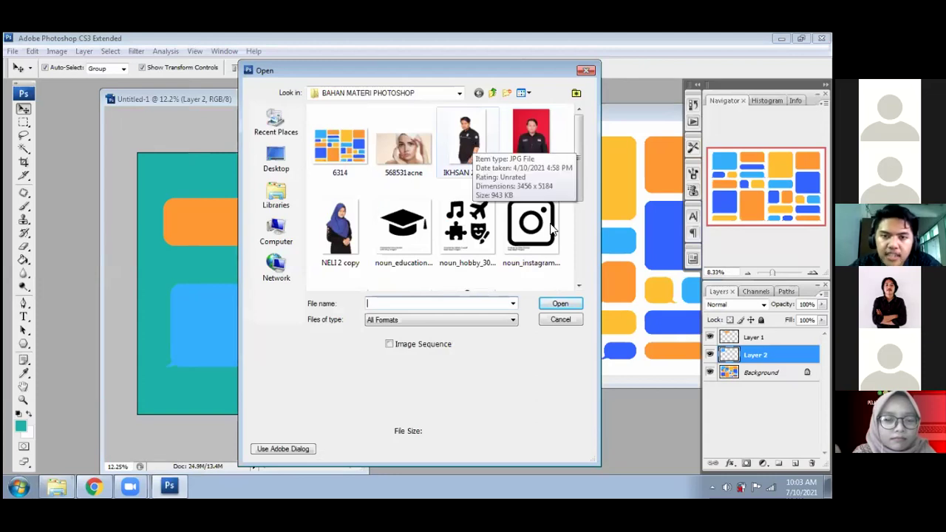
pyautogui.click(467, 140)
pyautogui.click(560, 306)
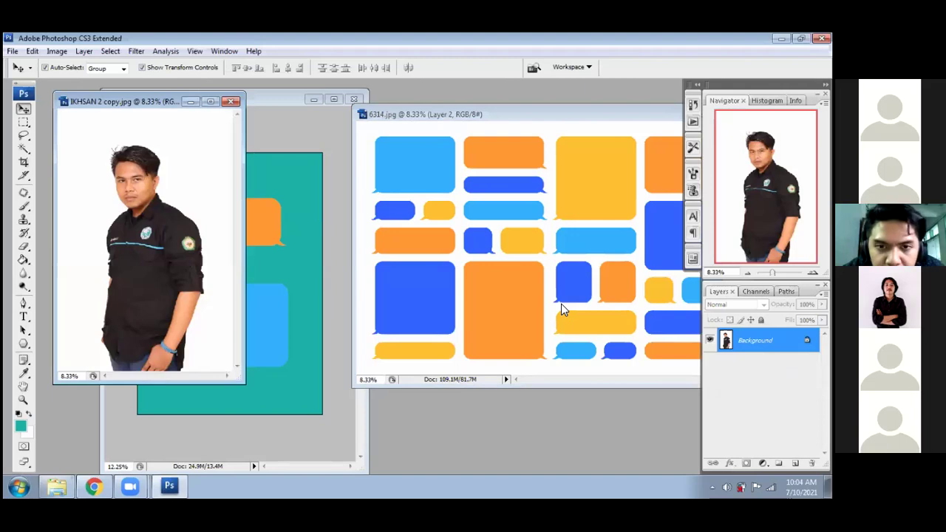
pyautogui.hotkey('ctrl', 'o')
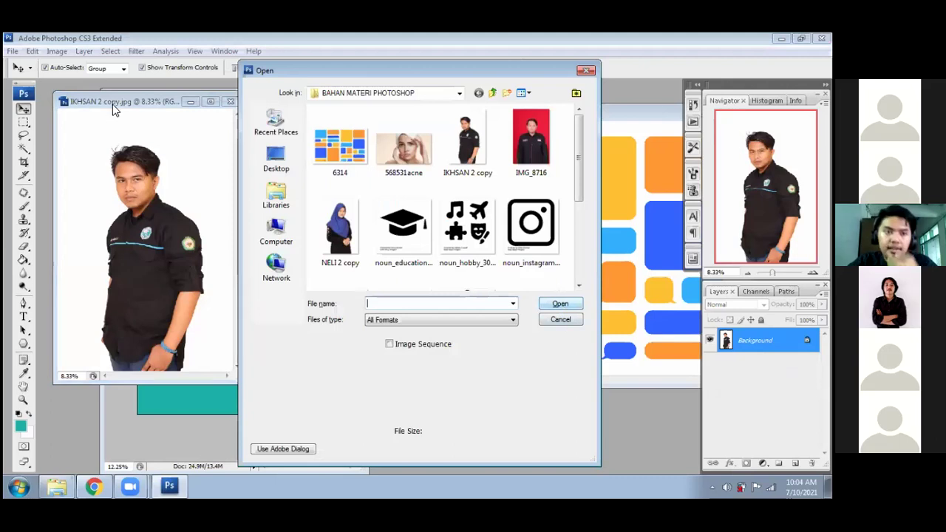
pyautogui.press('Escape')
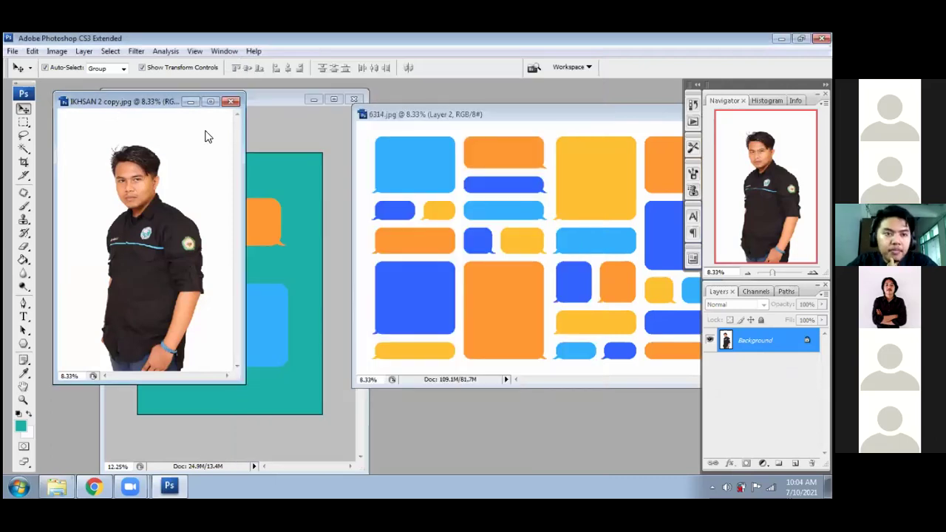
# - Set the Crop tool to a width of 10 cm and a height of 15 cm
pyautogui.click(24, 163)
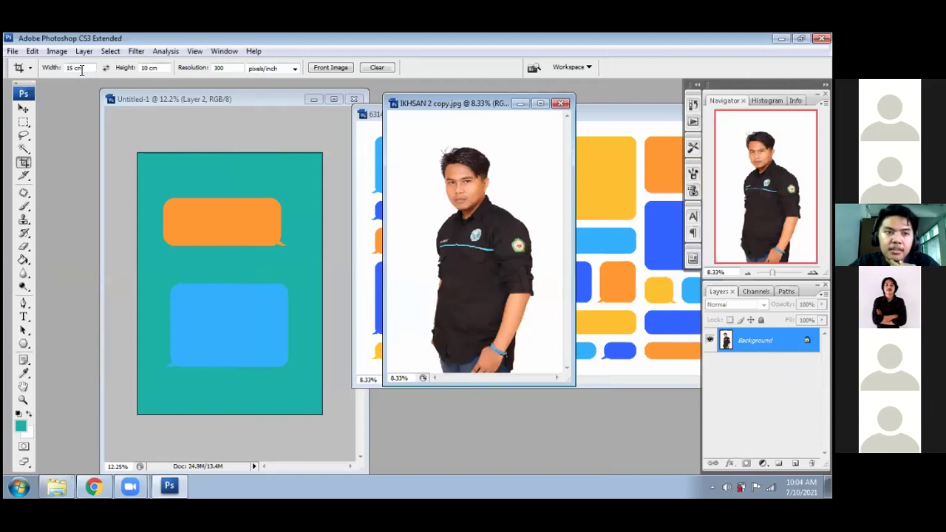
pyautogui.click(74, 68)
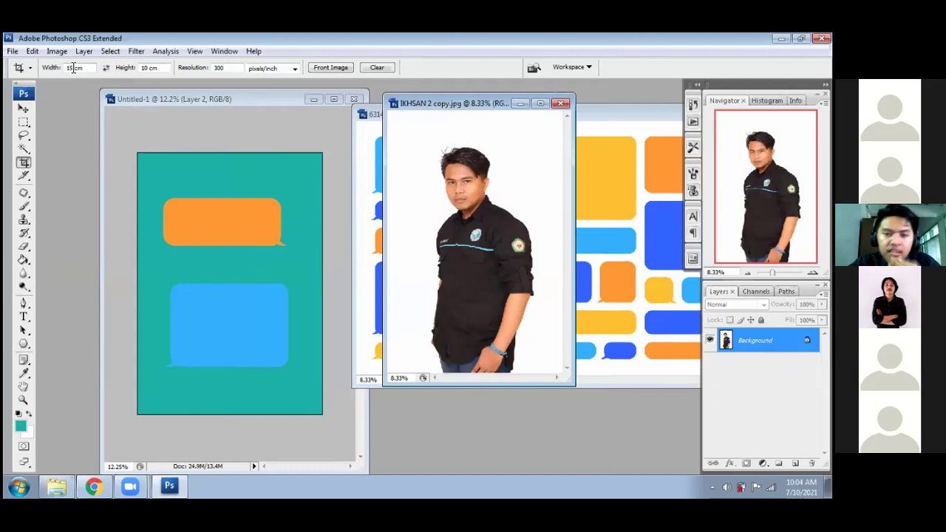
pyautogui.hotkey('shift', 'Home')
pyautogui.write('10')
pyautogui.doubleClick(143, 68)
pyautogui.press('BackSpace')
pyautogui.write('15')
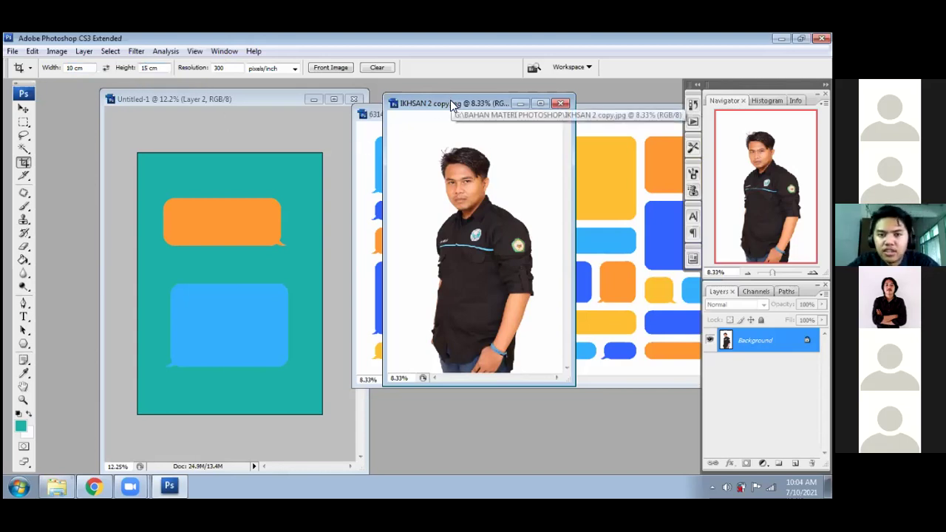
# - Drag the crop frame over the whole portrait and view the cropped result larger
pyautogui.hotkey('ctrl', '-')
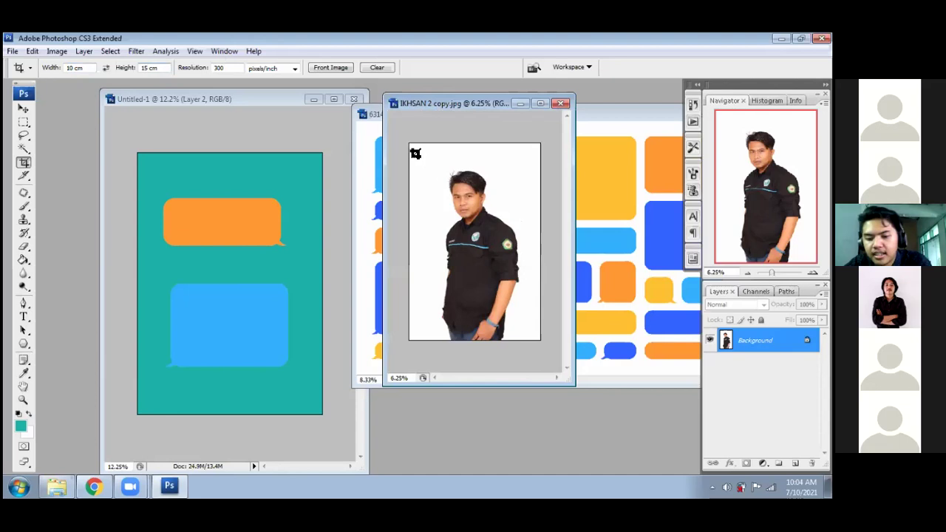
pyautogui.moveTo(410, 144); pyautogui.dragTo(529, 323)
pyautogui.moveTo(539, 362); pyautogui.dragTo(541, 362)
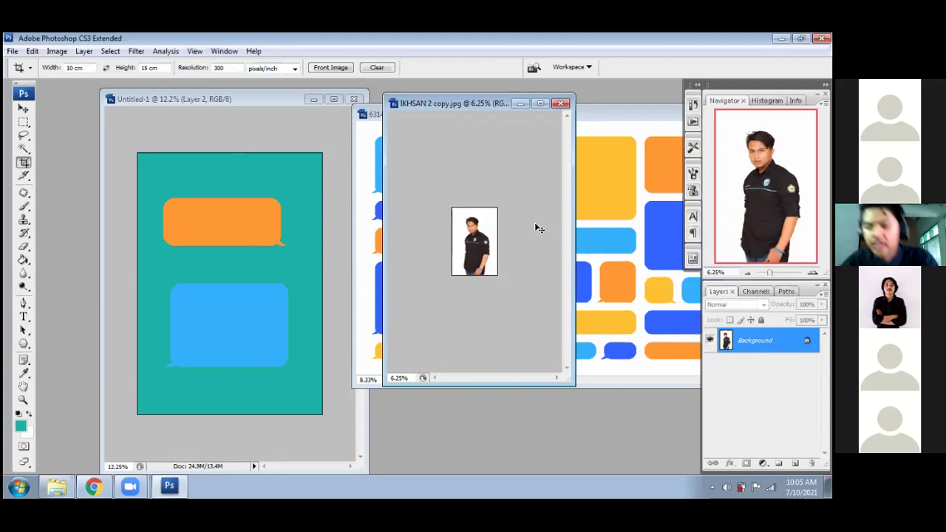
pyautogui.hotkey('ctrl', '+')
pyautogui.hotkey('ctrl', '+')
pyautogui.hotkey('ctrl', '+')
pyautogui.hotkey('ctrl', '+')
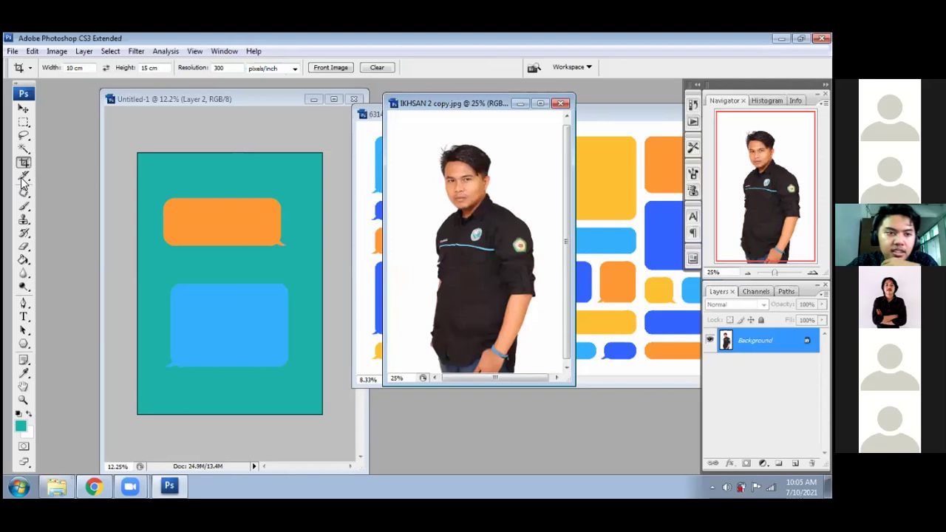
# - Select the Patch Tool from the healing tools flyout
pyautogui.click(22, 180)
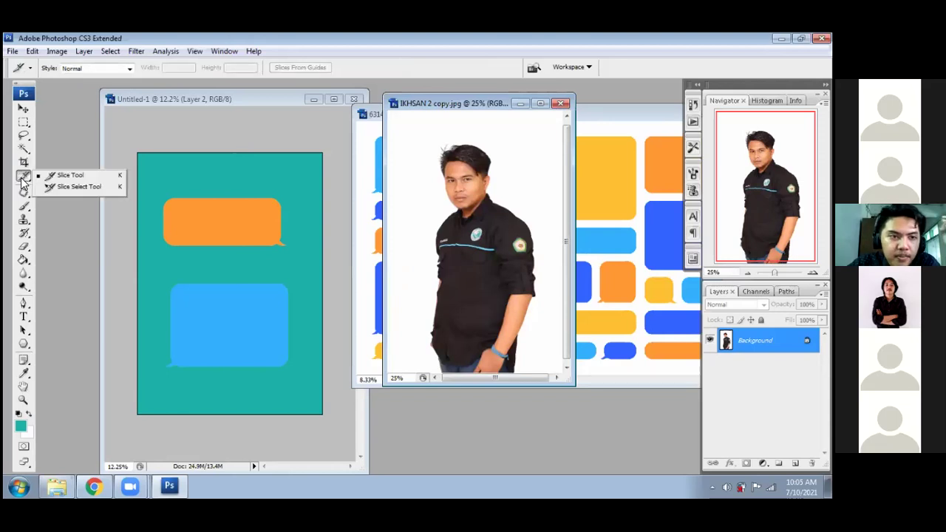
pyautogui.click(22, 181)
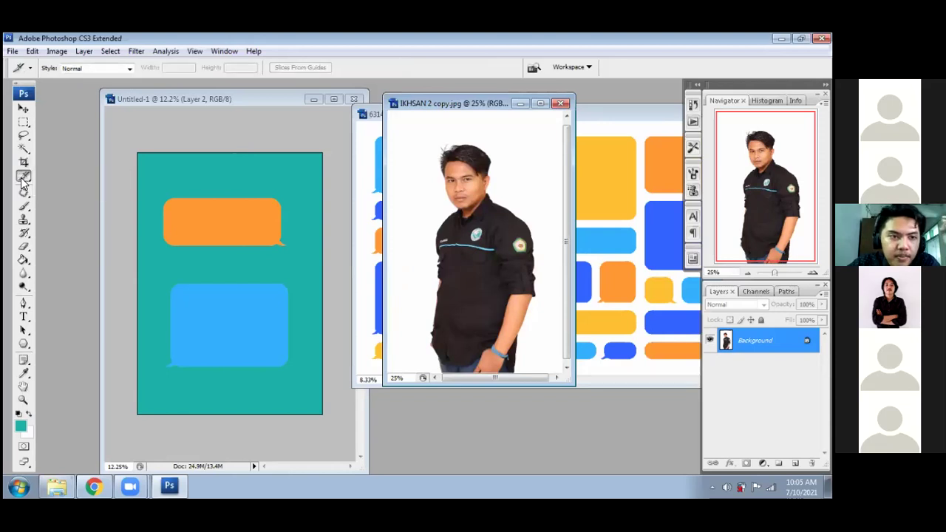
pyautogui.click(22, 181)
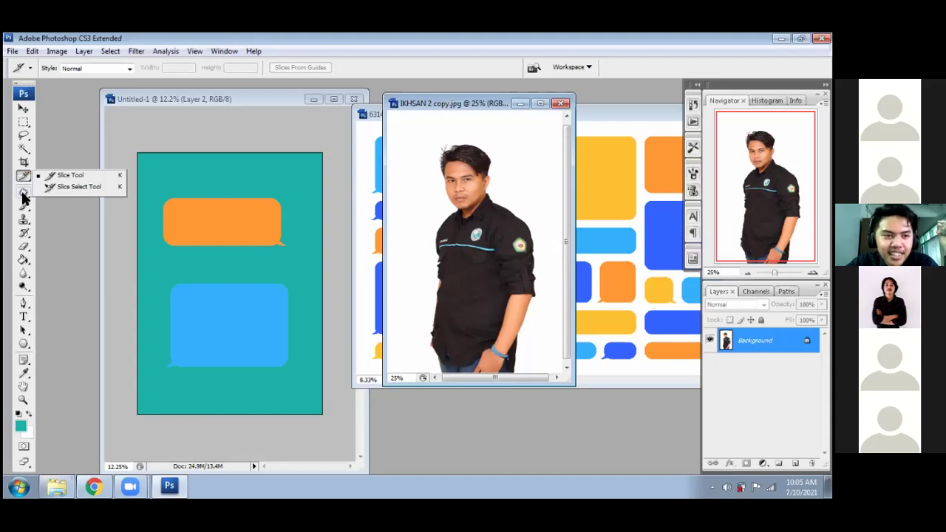
pyautogui.click(23, 193)
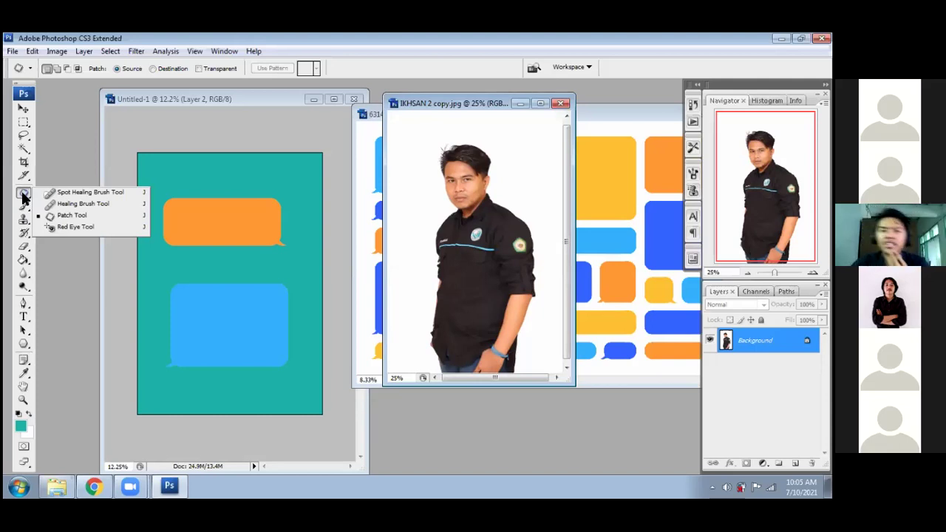
pyautogui.click(448, 111)
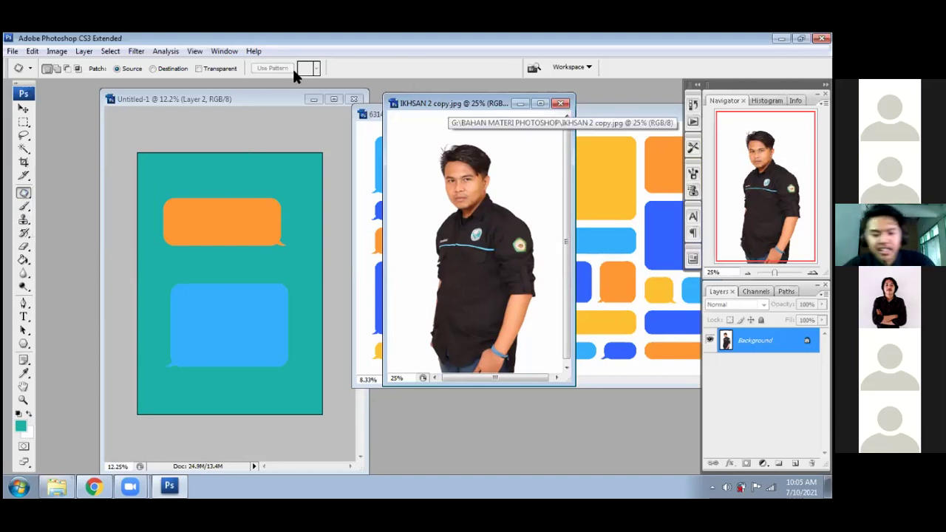
# - Maximize the portrait window and switch to a fuller screen mode
pyautogui.click(540, 104)
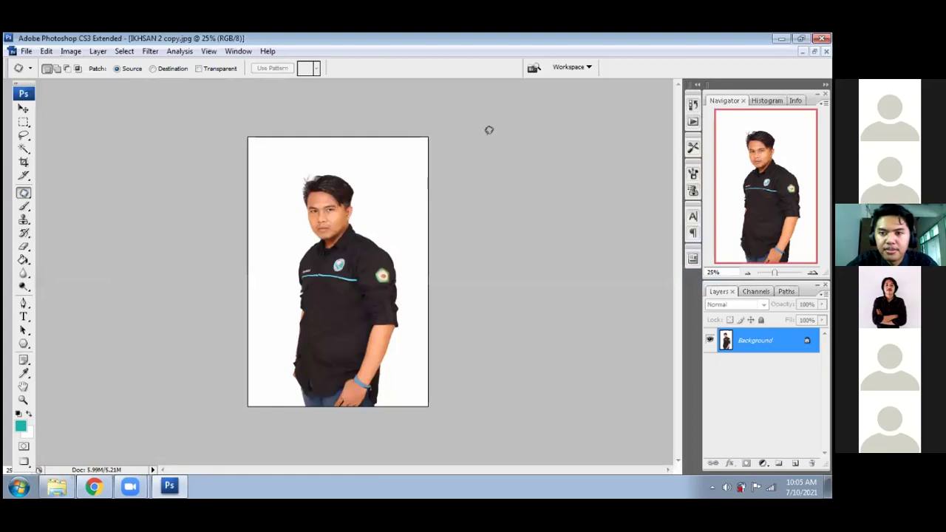
pyautogui.press('f')
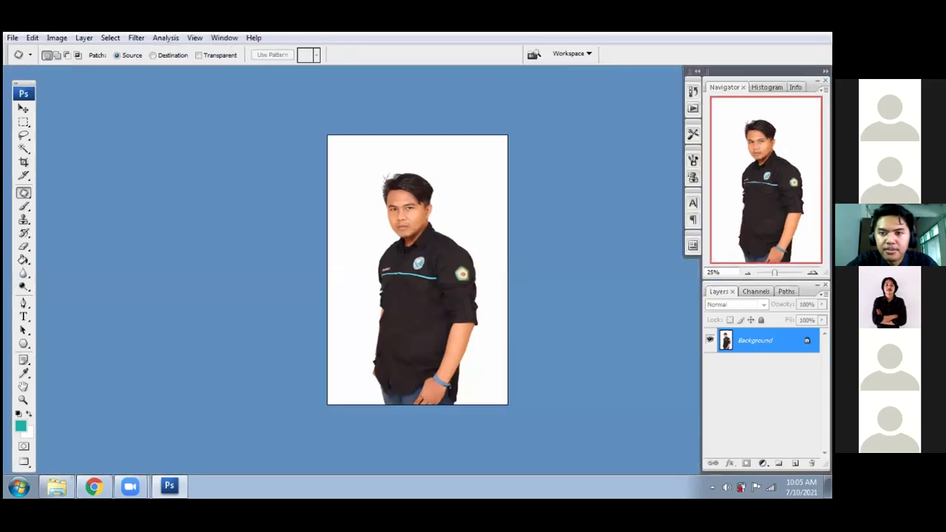
pyautogui.scroll(4, 417, 270)
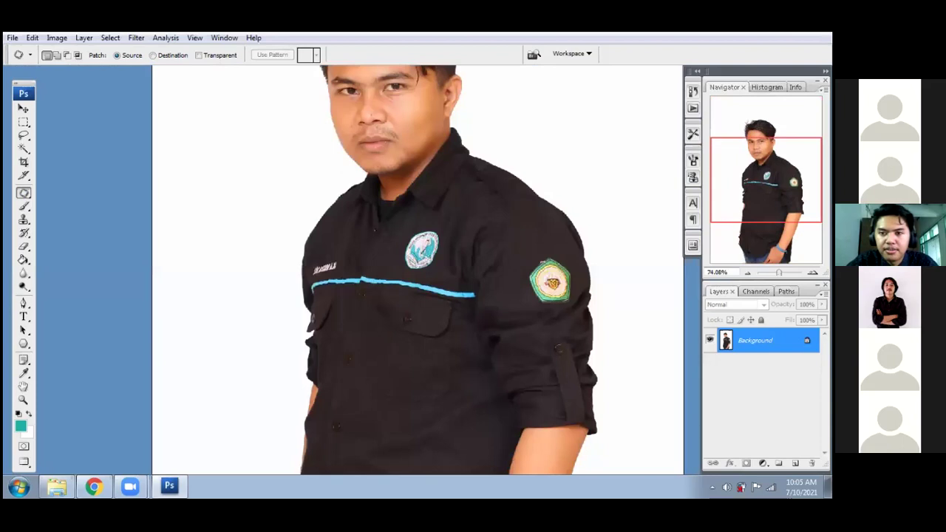
pyautogui.scroll(3, 528, 251)
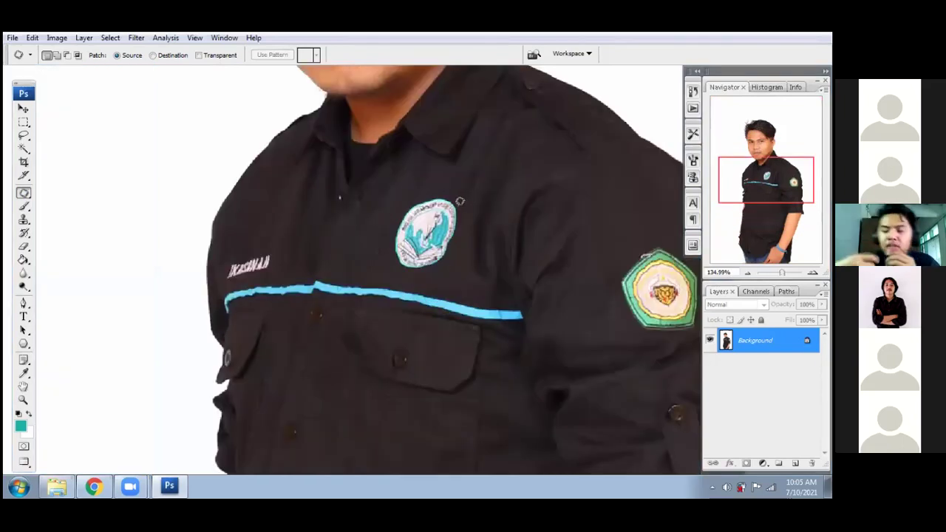
pyautogui.scroll(1, 347, 270)
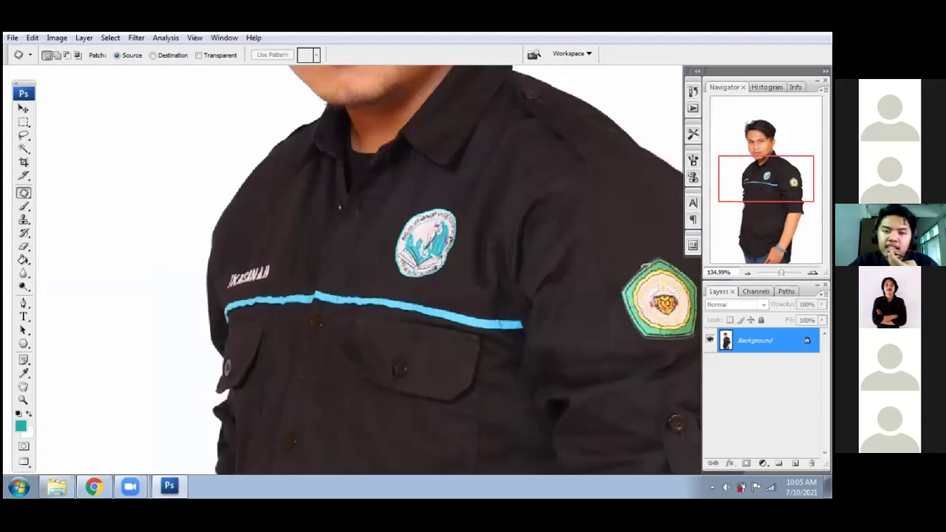
pyautogui.scroll(3, 448, 240)
pyautogui.scroll(2, 448, 241)
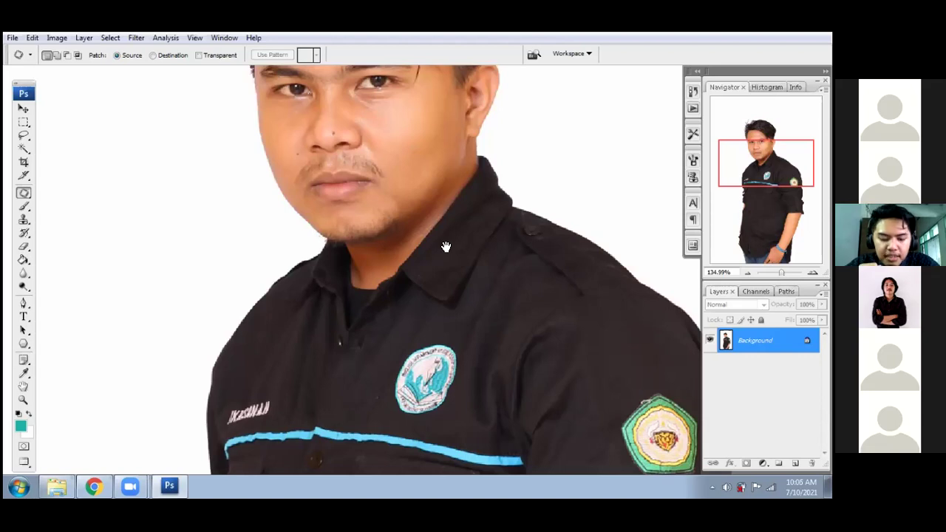
# - Zoom in to 500% on the forehead and eyes, then fit the whole portrait
pyautogui.moveTo(466, 256); pyautogui.dragTo(499, 448)
pyautogui.hotkey('ctrl', '+')
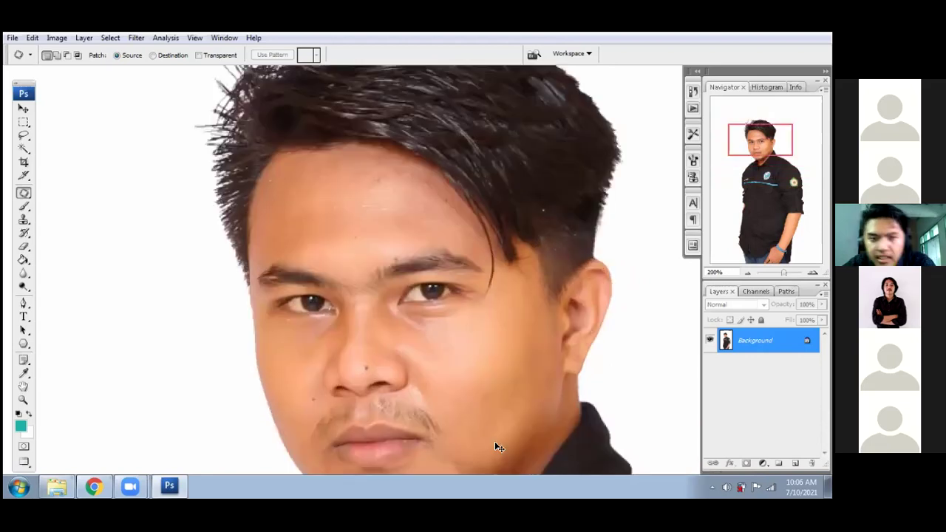
pyautogui.hotkey('ctrl', '+')
pyautogui.hotkey('ctrl', '+')
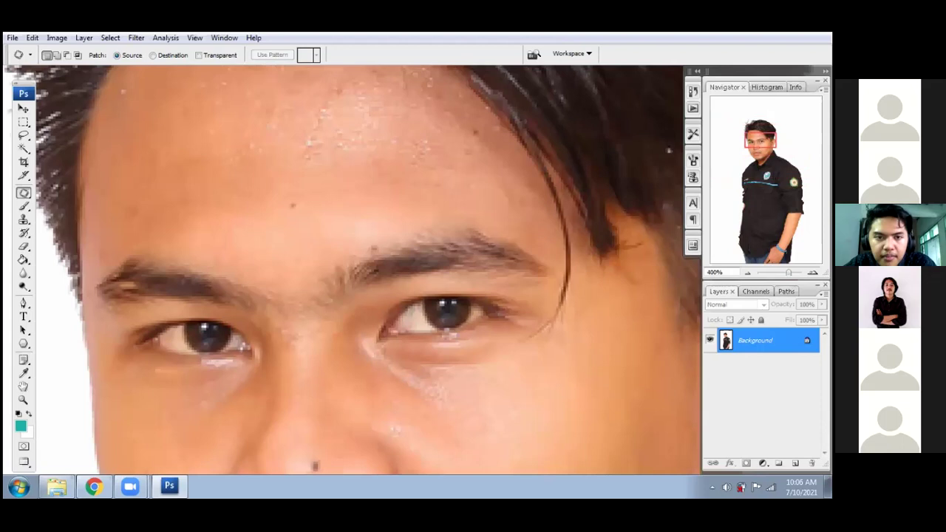
pyautogui.hotkey('ctrl', '+')
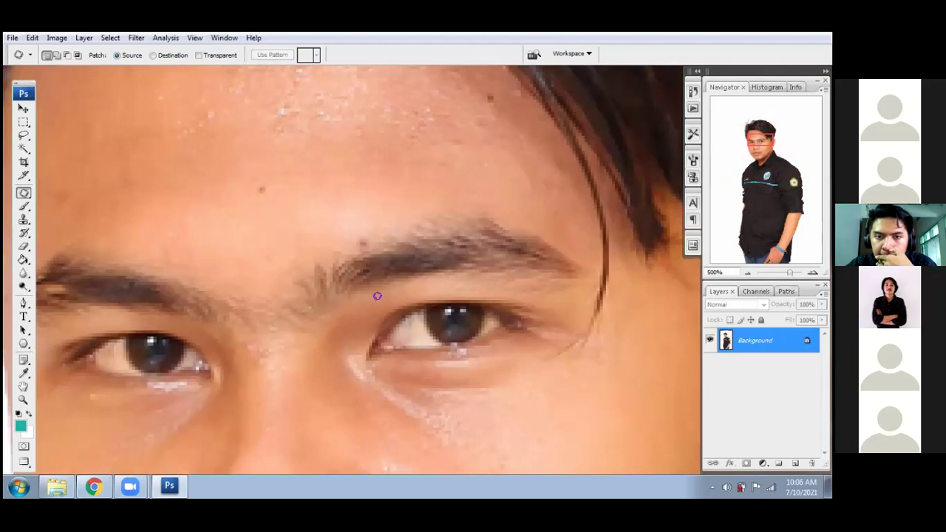
pyautogui.scroll(2, 377, 296)
pyautogui.scroll(3, 377, 295)
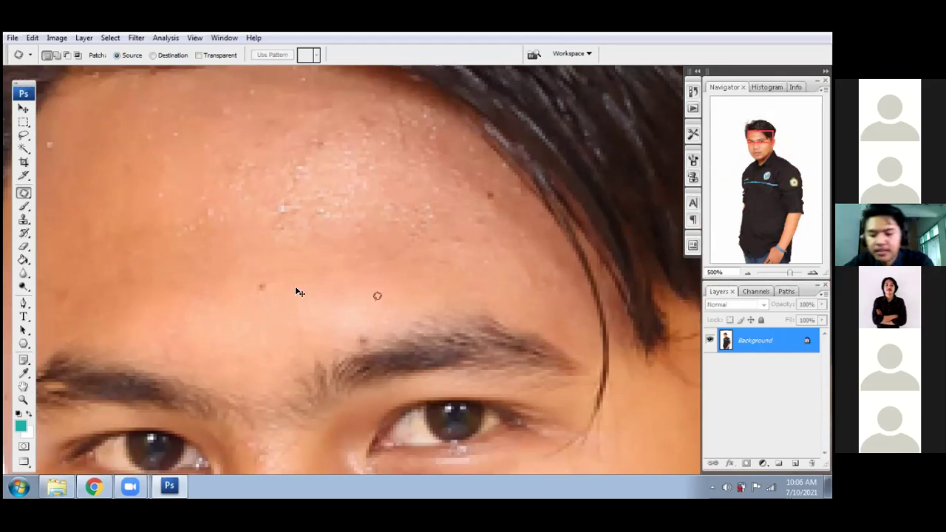
pyautogui.hotkey('ctrl', '0')
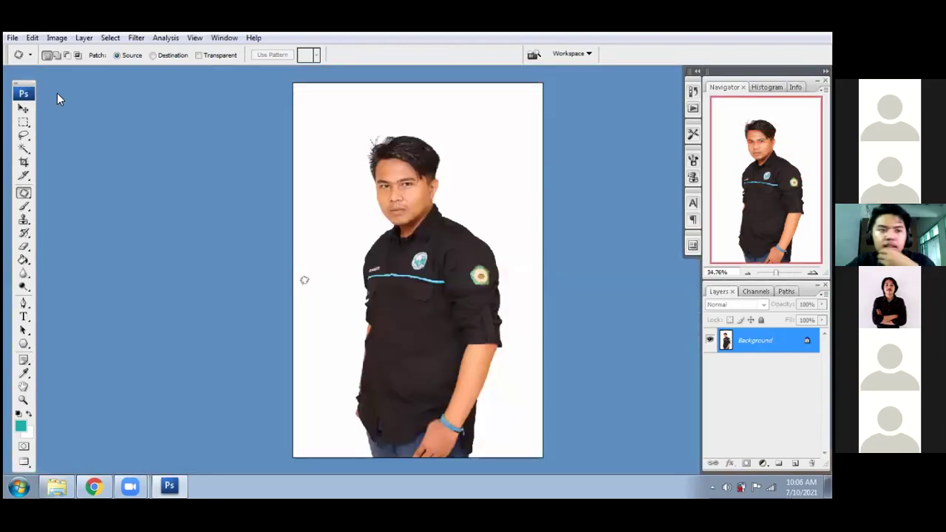
# - Switch to the Move tool and cycle back to Standard Screen Mode
pyautogui.press('v')
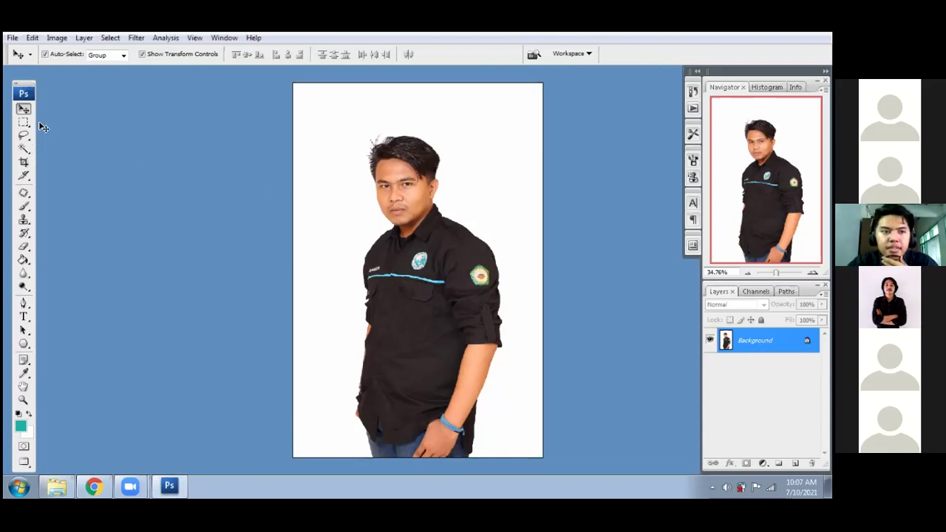
pyautogui.press('f')
pyautogui.press('f')
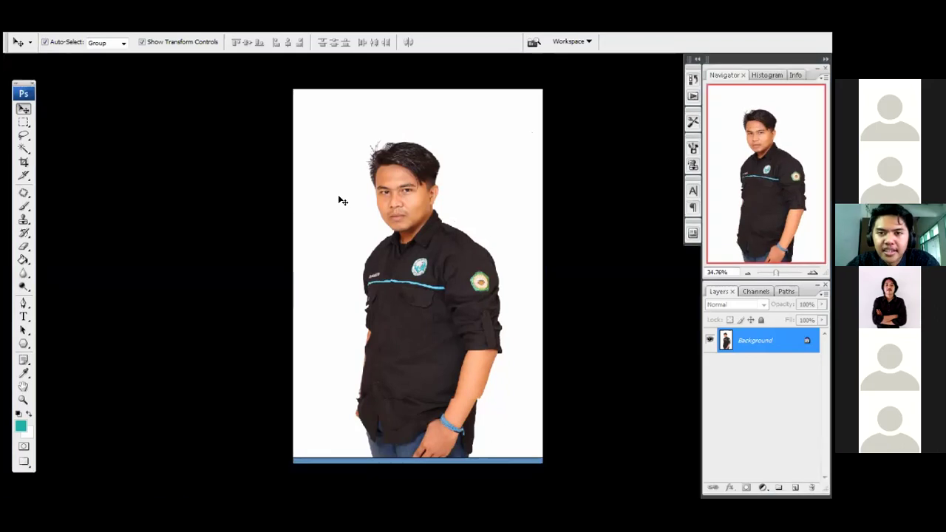
pyautogui.press('f')
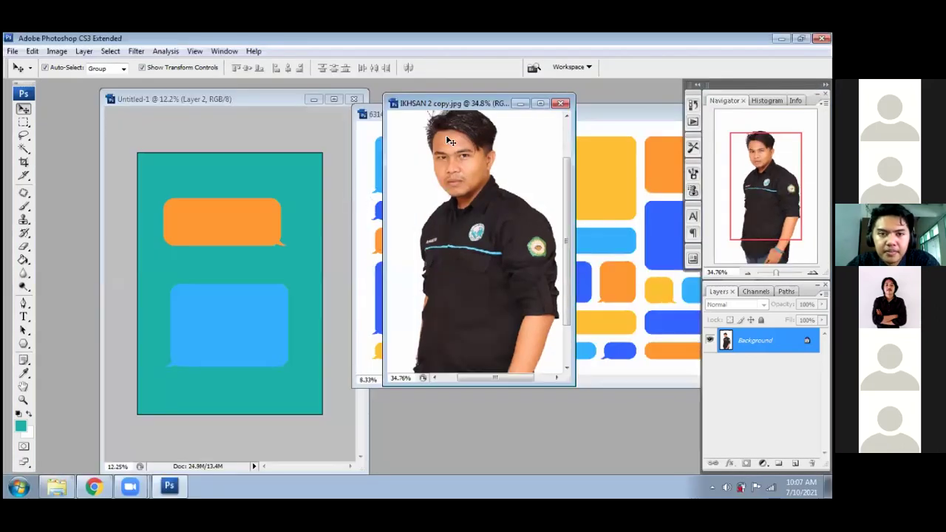
# - Place the Untitled-1 window beside the portrait, show its rulers, and deselect the bubble layer
pyautogui.moveTo(252, 99); pyautogui.dragTo(342, 93)
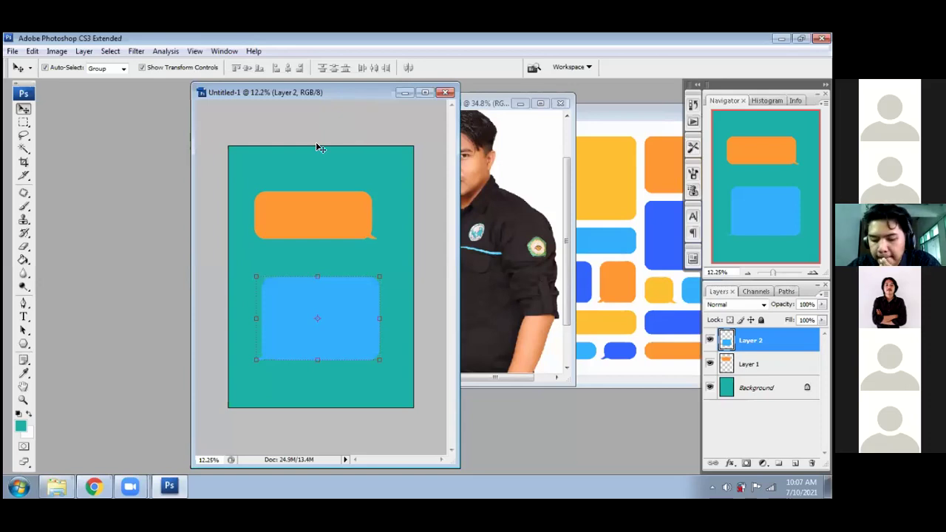
pyautogui.click(325, 212)
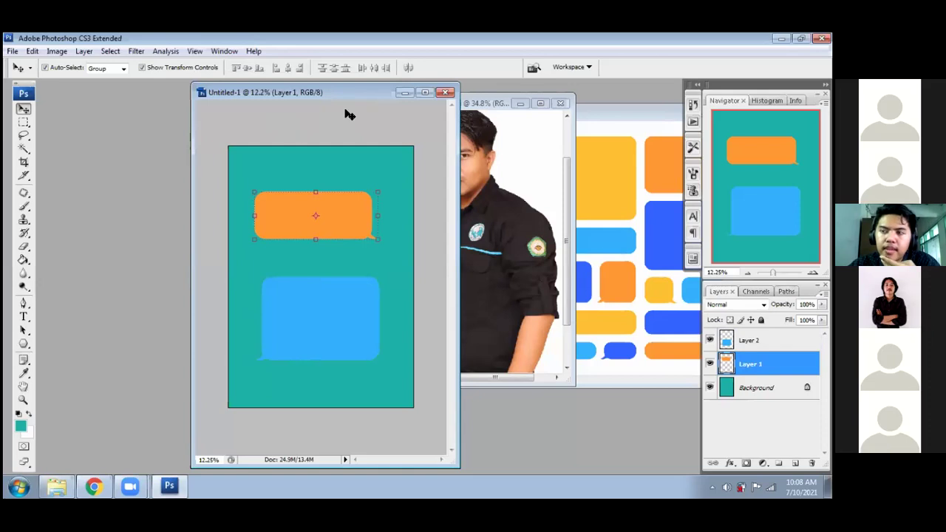
pyautogui.moveTo(238, 107); pyautogui.dragTo(133, 117)
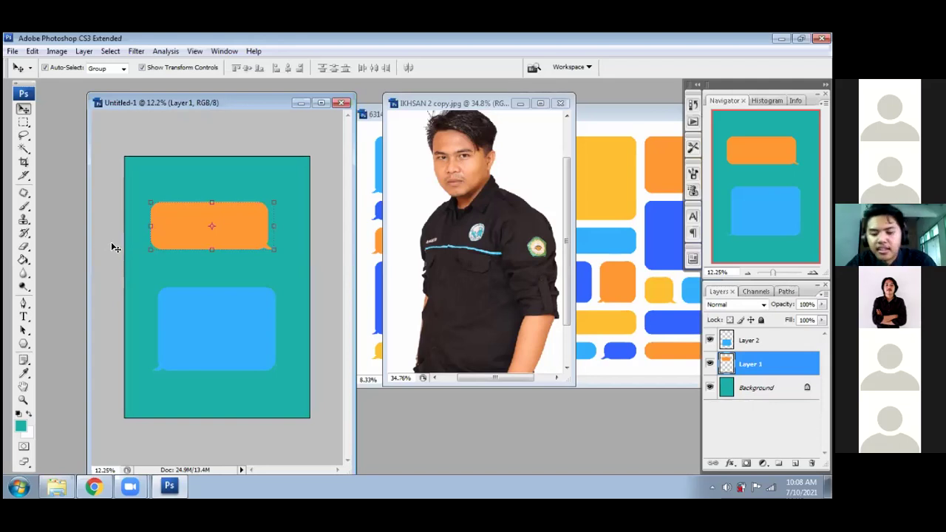
pyautogui.hotkey('ctrl', 'r')
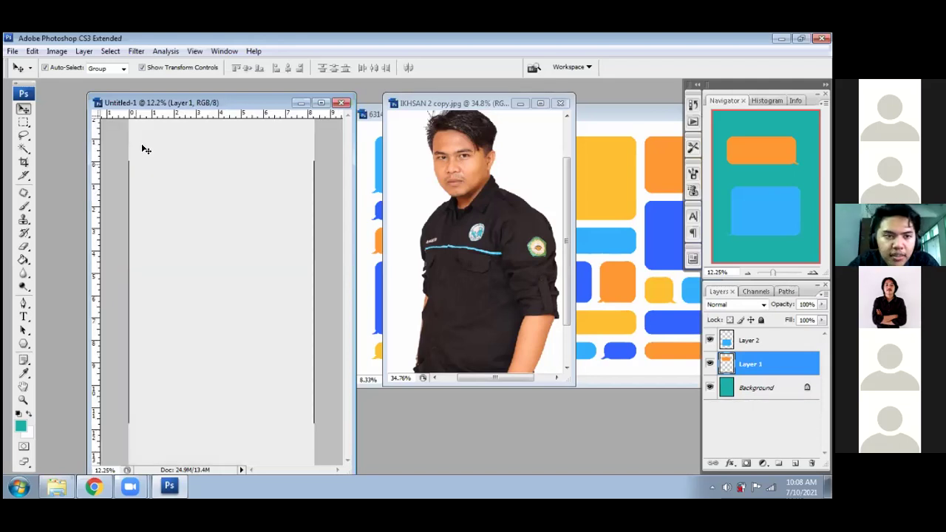
pyautogui.click(272, 279)
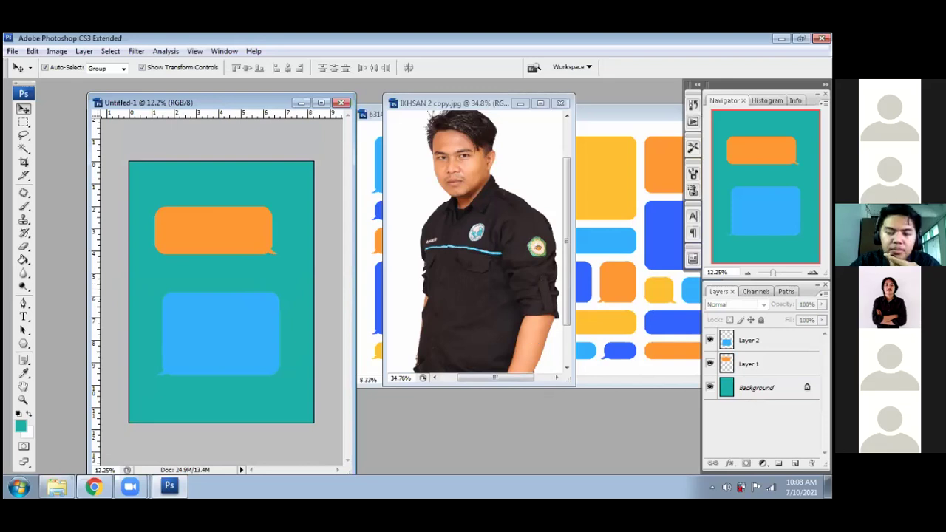
# - Duplicate Untitled-1's Background layer as a Background copy layer
pyautogui.click(765, 388)
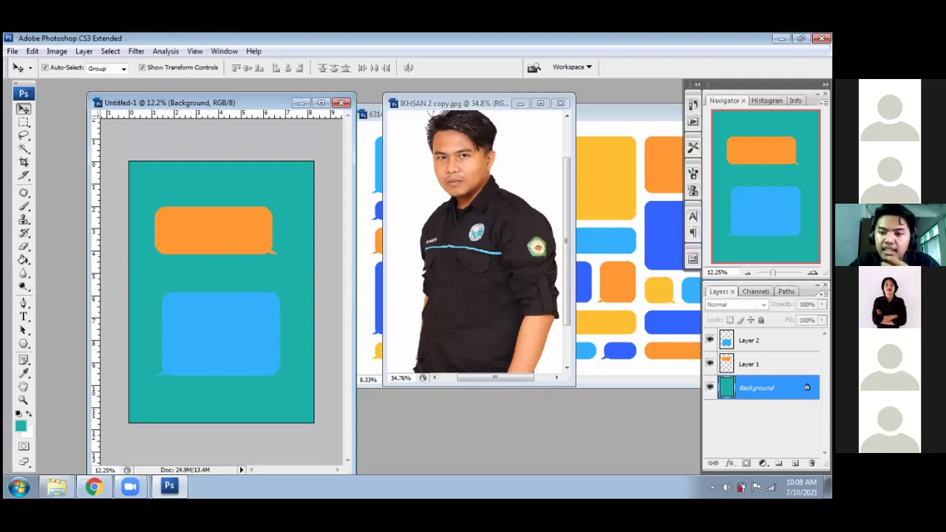
pyautogui.rightClick(766, 390)
pyautogui.click(743, 304)
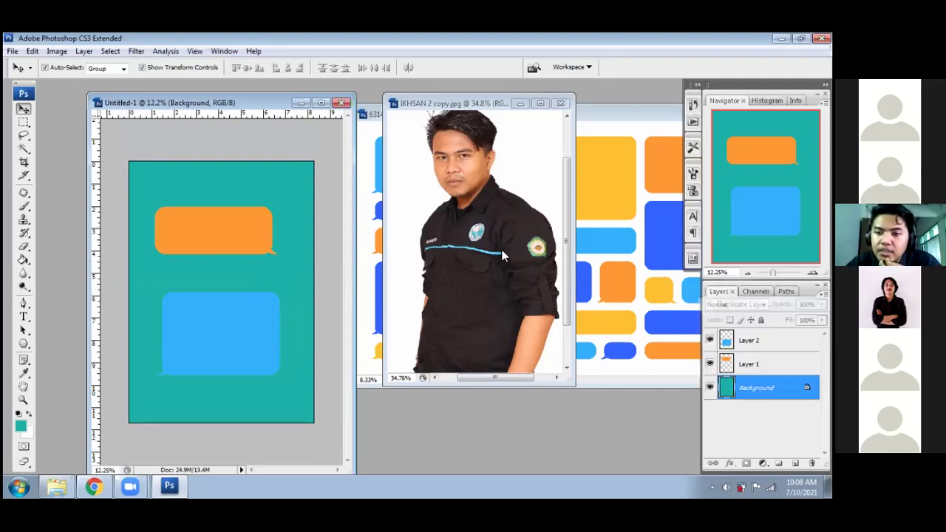
pyautogui.click(528, 170)
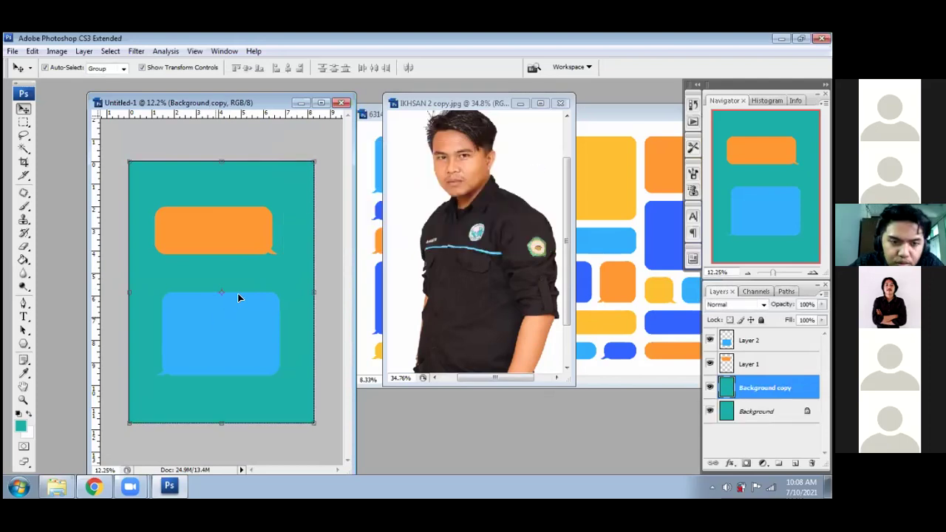
# - In full-screen view at 25%, drag vertical and horizontal guides to cross at the canvas centre
pyautogui.press('f')
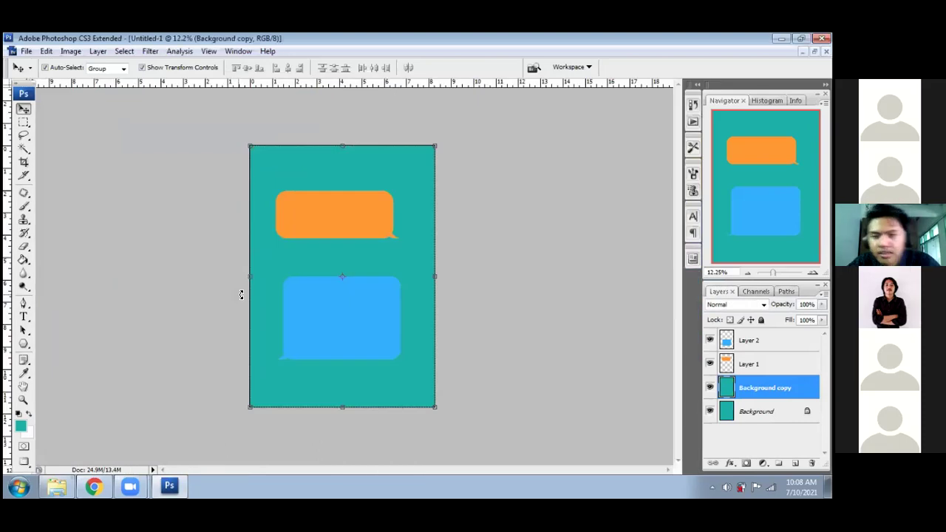
pyautogui.press('f')
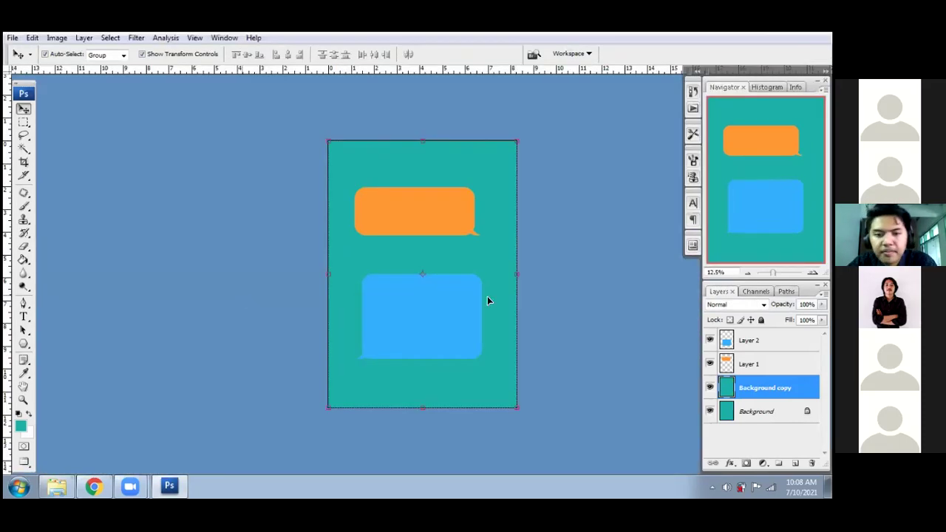
pyautogui.hotkey('ctrl', '+')
pyautogui.hotkey('ctrl', '+')
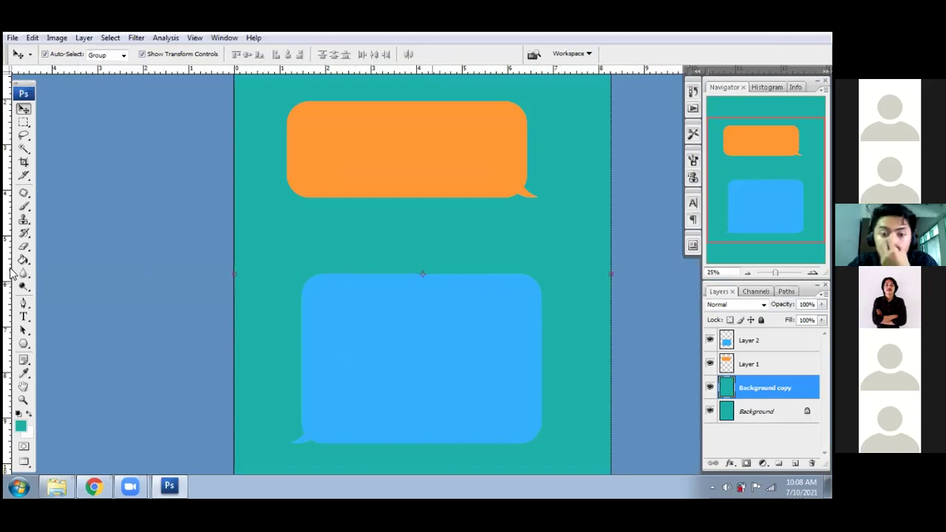
pyautogui.moveTo(9, 264); pyautogui.dragTo(288, 287)
pyautogui.moveTo(417, 315); pyautogui.dragTo(420, 321)
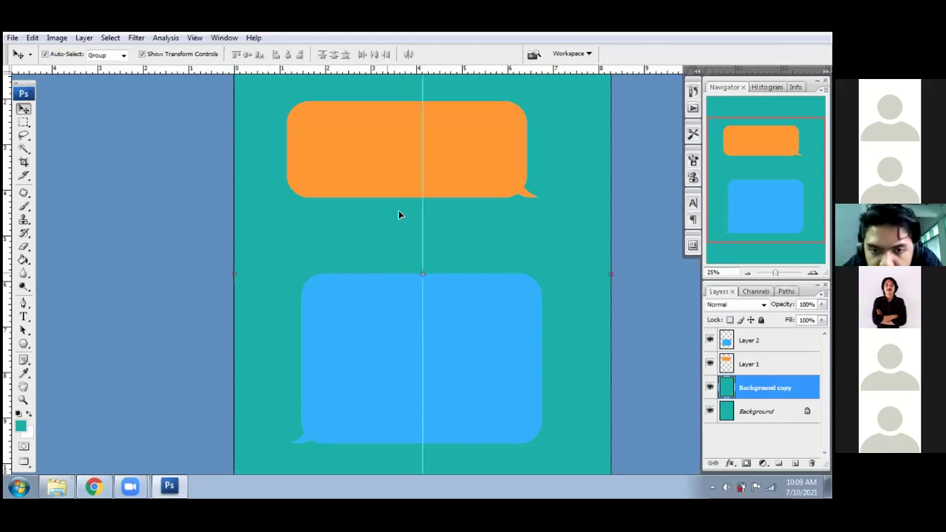
pyautogui.moveTo(444, 71); pyautogui.dragTo(497, 275)
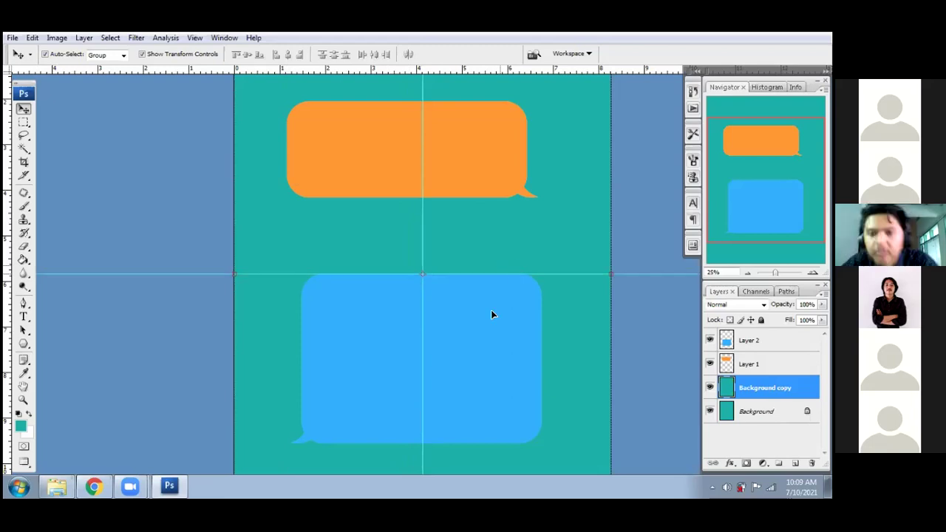
pyautogui.click(487, 335)
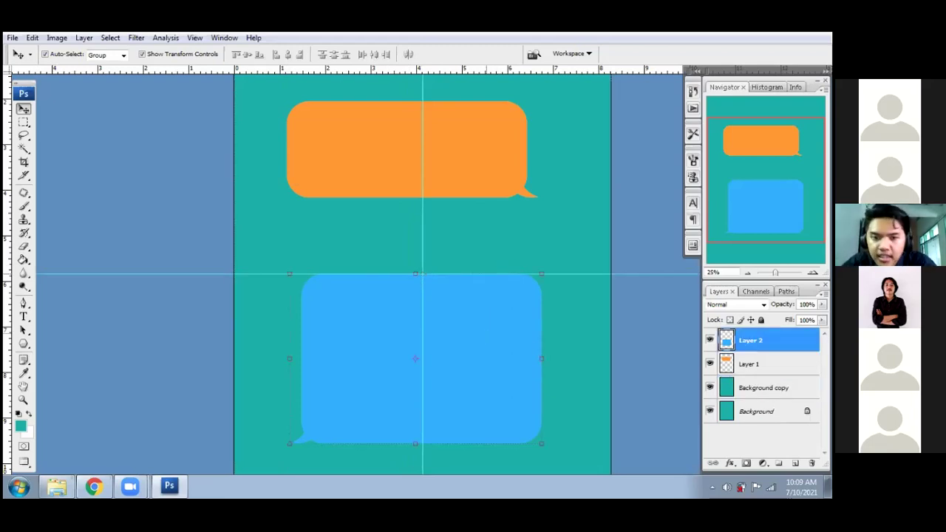
# - Hide the blue bubble on Layer 2 and move the orange bubble to the guide intersection
pyautogui.click(710, 340)
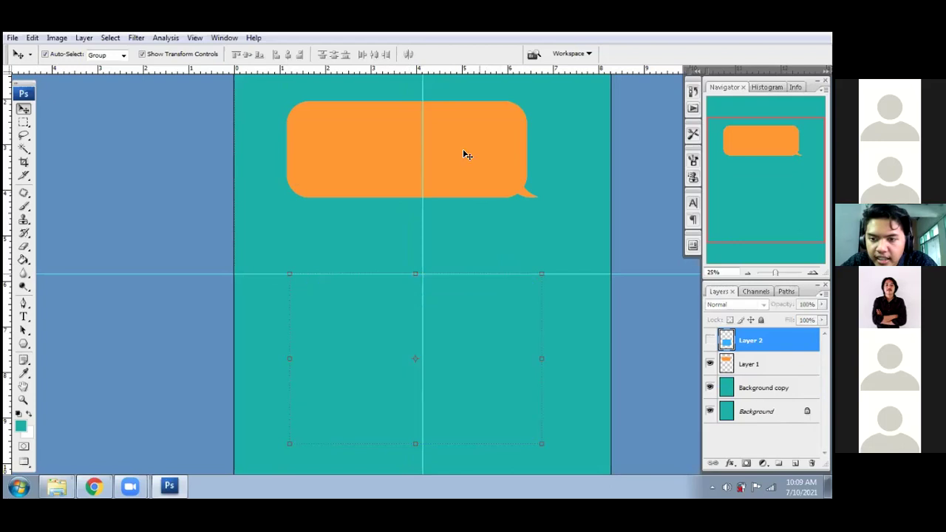
pyautogui.click(492, 186)
pyautogui.moveTo(500, 237); pyautogui.dragTo(504, 279)
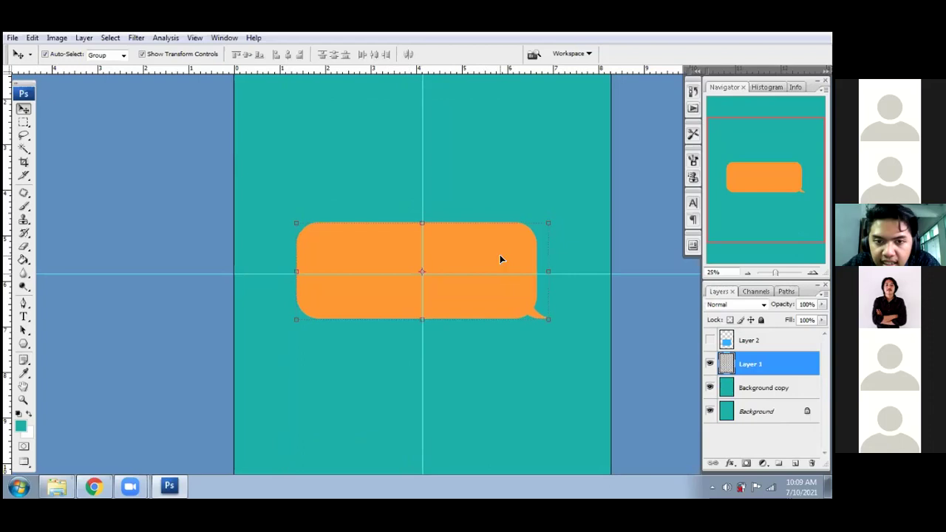
pyautogui.press('Down')
pyautogui.press('Down')
pyautogui.press('Down')
pyautogui.press('Down')
pyautogui.press('Right')
pyautogui.press('Down')
pyautogui.press('Down')
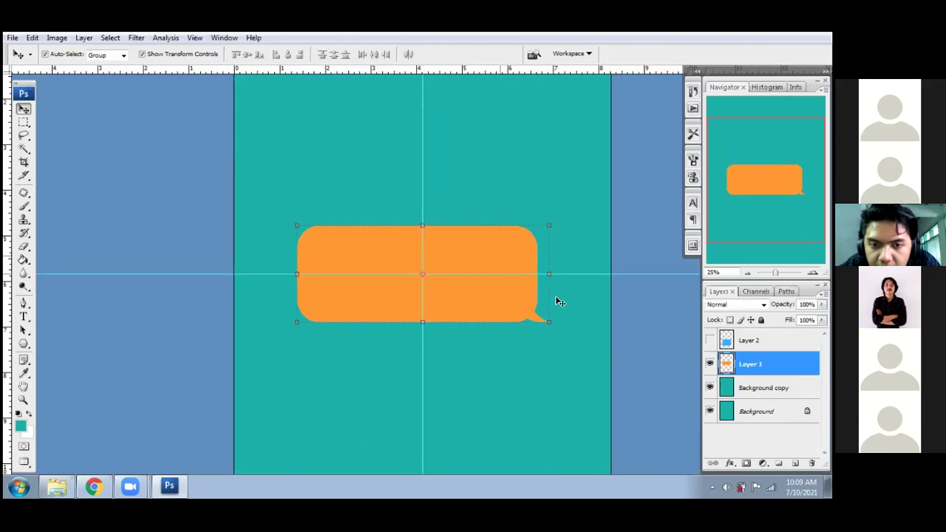
# - Zoom out, deselect the layer, and drag the guides back into the rulers
pyautogui.hotkey('ctrl', '-')
pyautogui.click(462, 367)
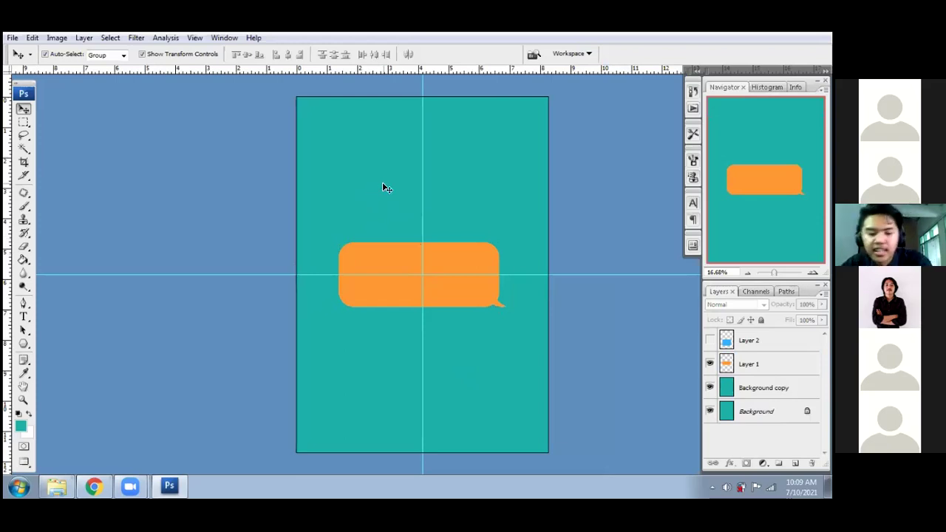
pyautogui.hotkey('ctrl', 'r')
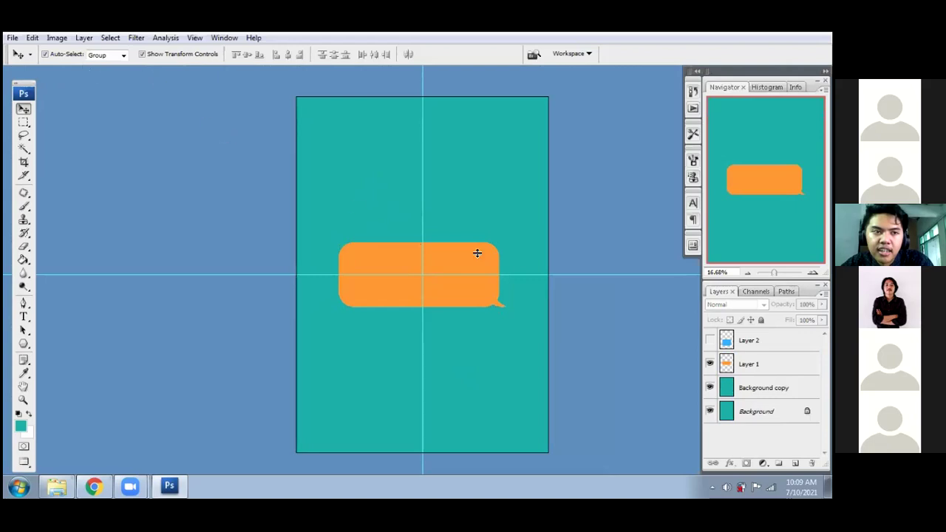
pyautogui.hotkey('ctrl', 'r')
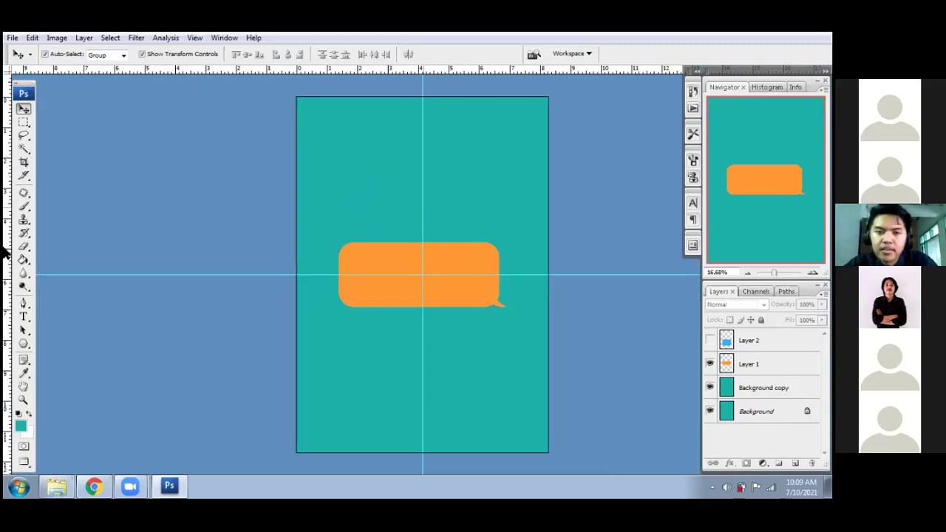
pyautogui.moveTo(180, 275); pyautogui.dragTo(248, 40)
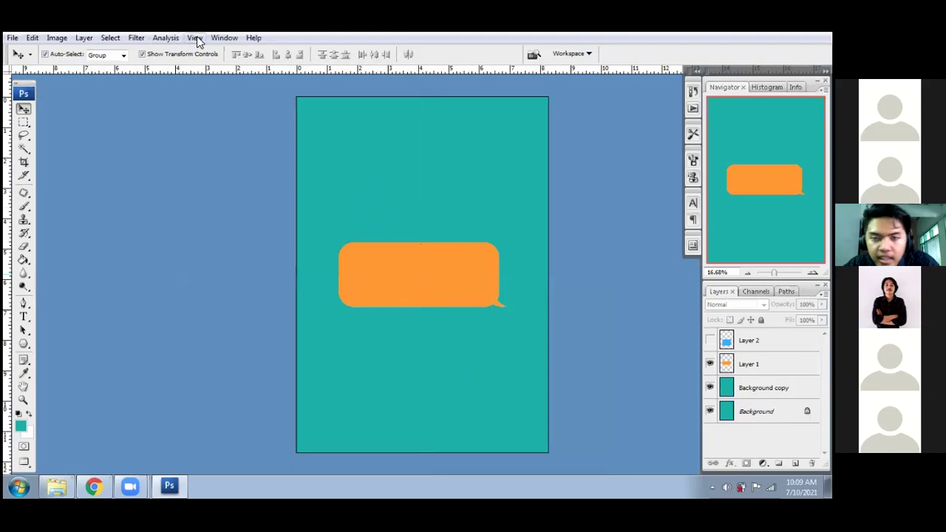
# - Add a vertical guide at 50% and a horizontal guide at 50% with View > New Guide
pyautogui.click(195, 38)
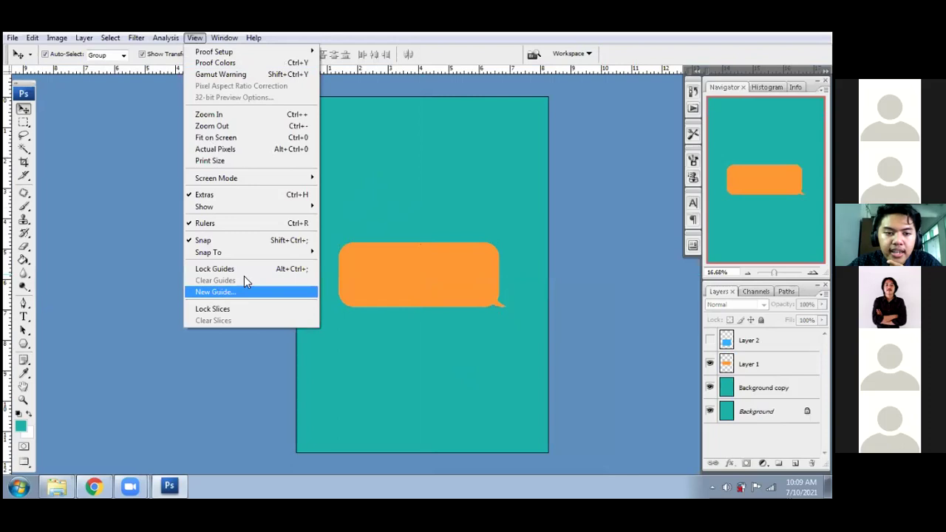
pyautogui.click(240, 289)
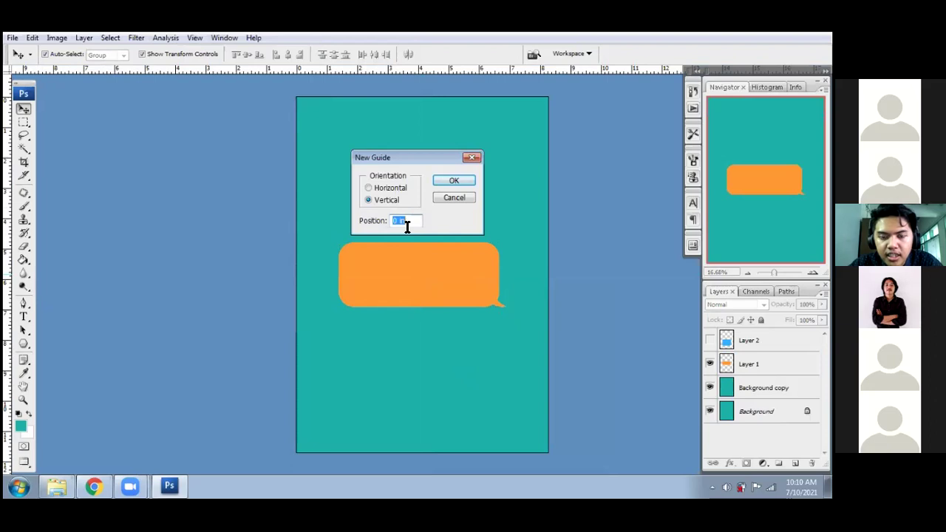
pyautogui.write('50')
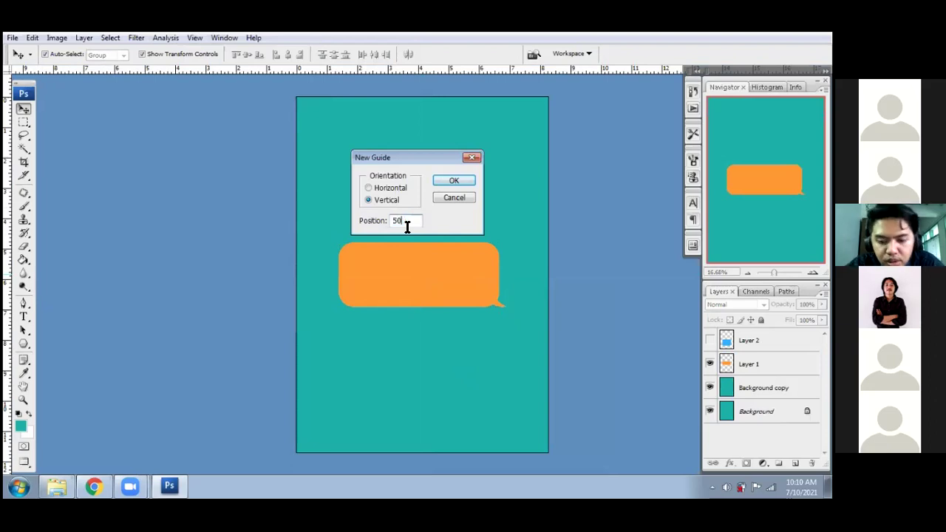
pyautogui.write('%')
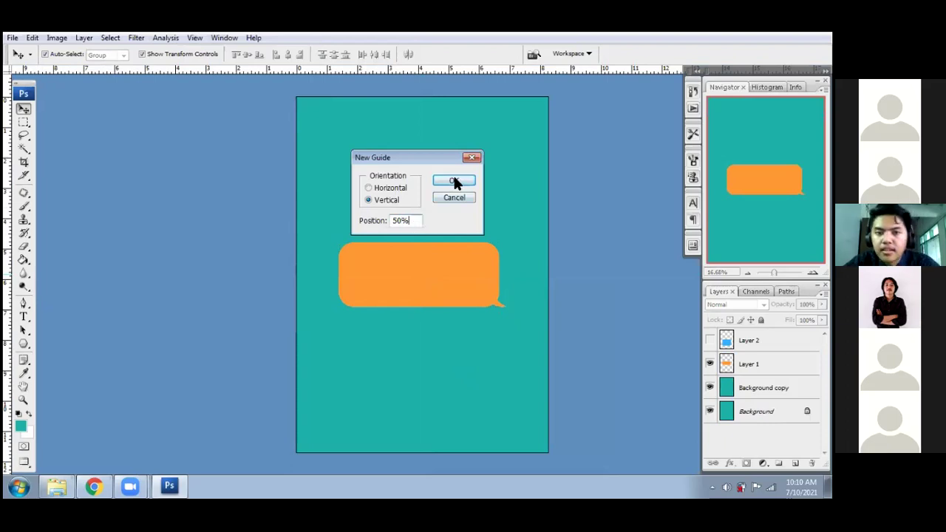
pyautogui.click(454, 182)
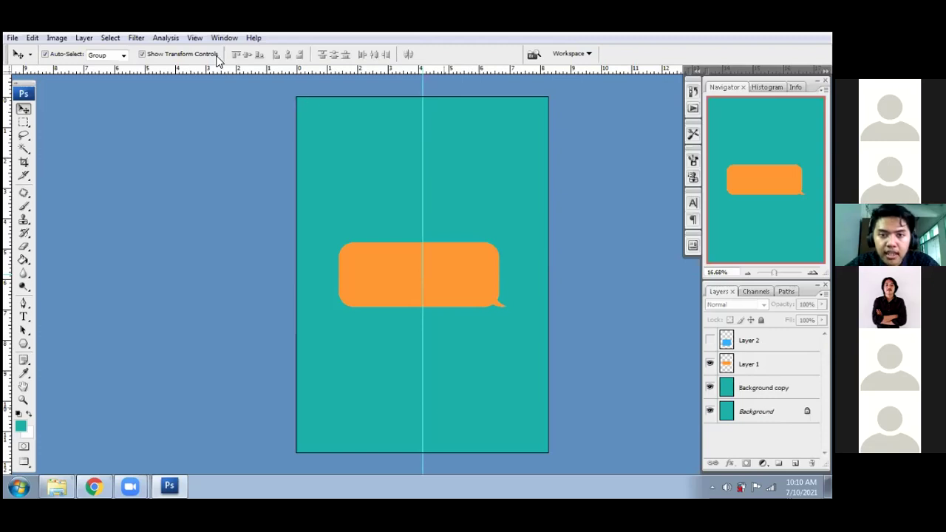
pyautogui.click(197, 38)
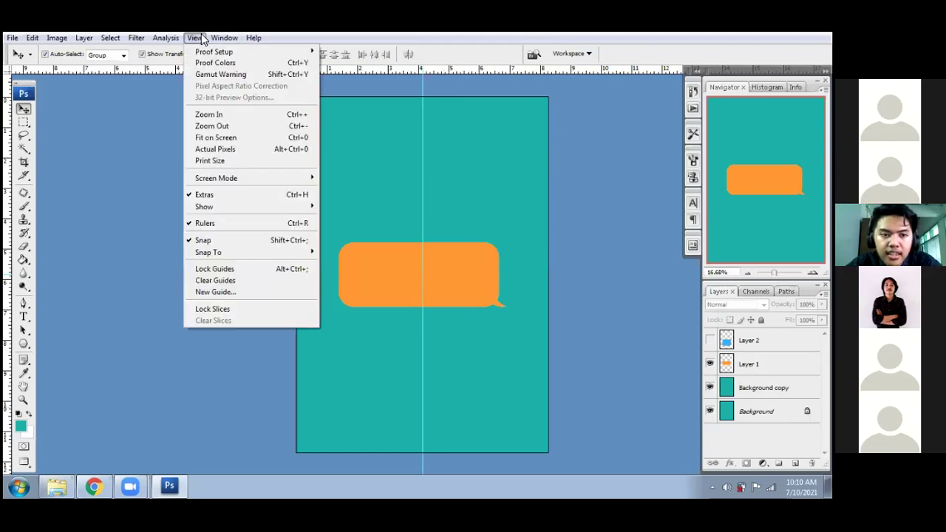
pyautogui.click(214, 291)
pyautogui.click(371, 189)
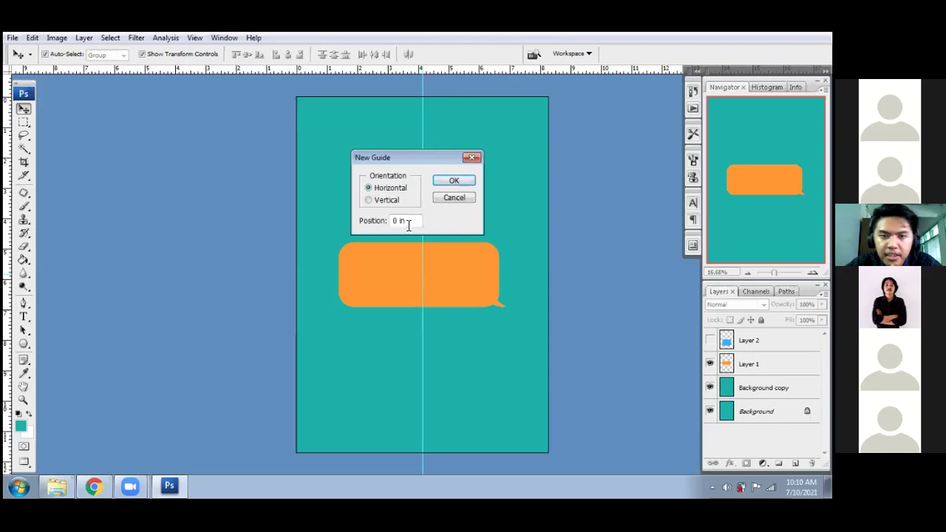
pyautogui.moveTo(405, 222); pyautogui.dragTo(380, 220)
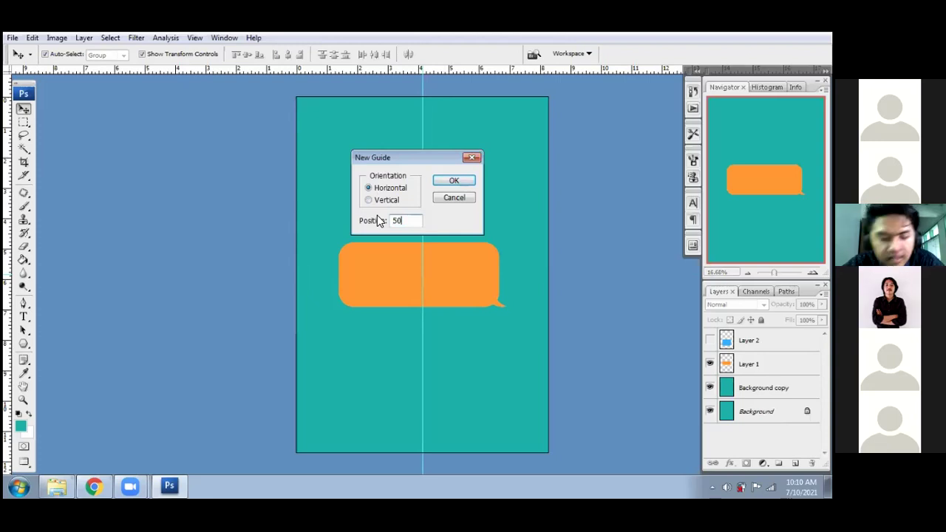
pyautogui.write('%')
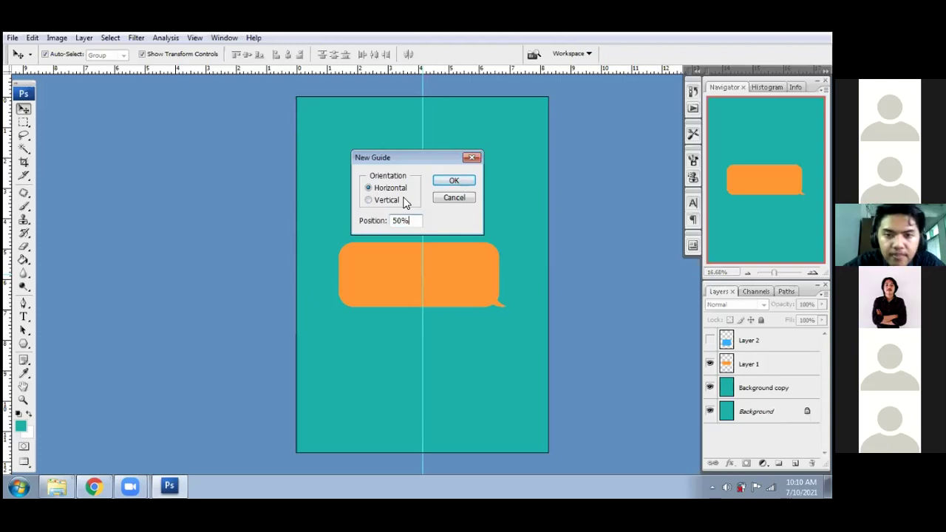
pyautogui.click(454, 181)
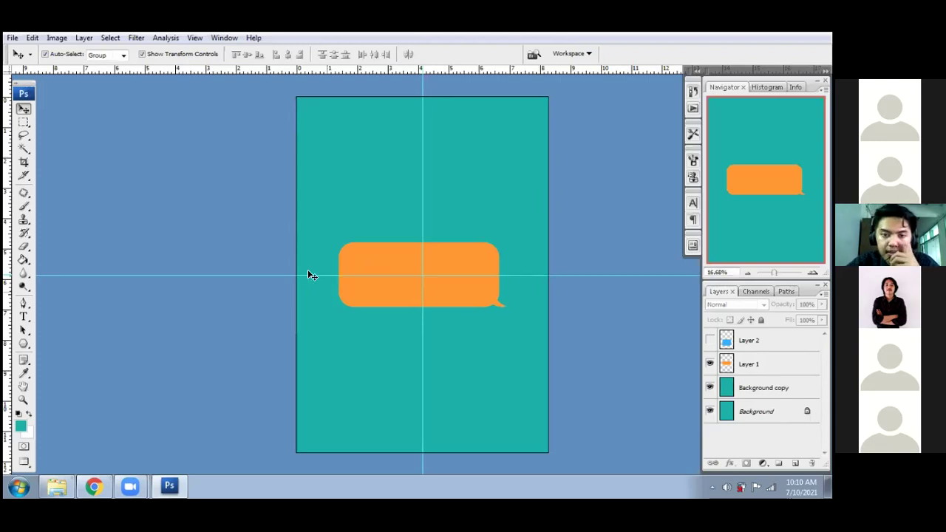
# - Select the orange bubble's layer and check the View menu without choosing anything
pyautogui.click(451, 255)
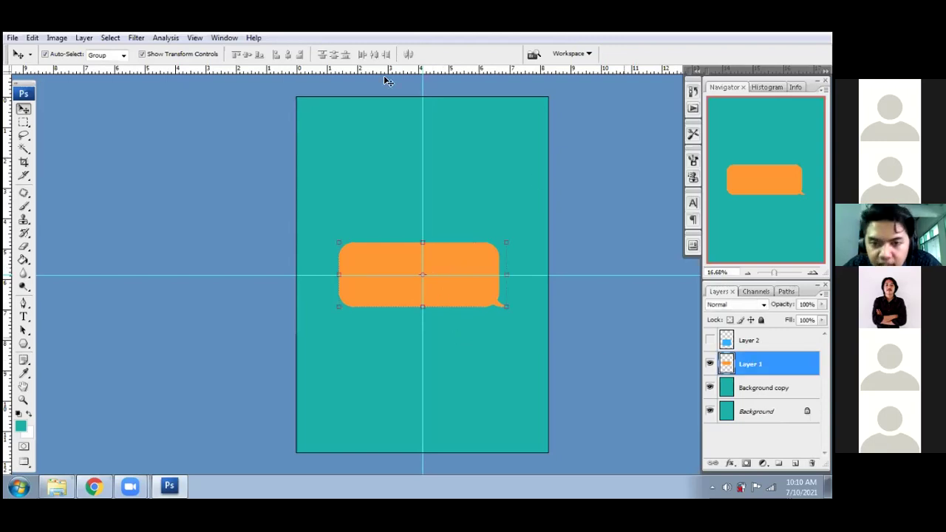
pyautogui.click(196, 38)
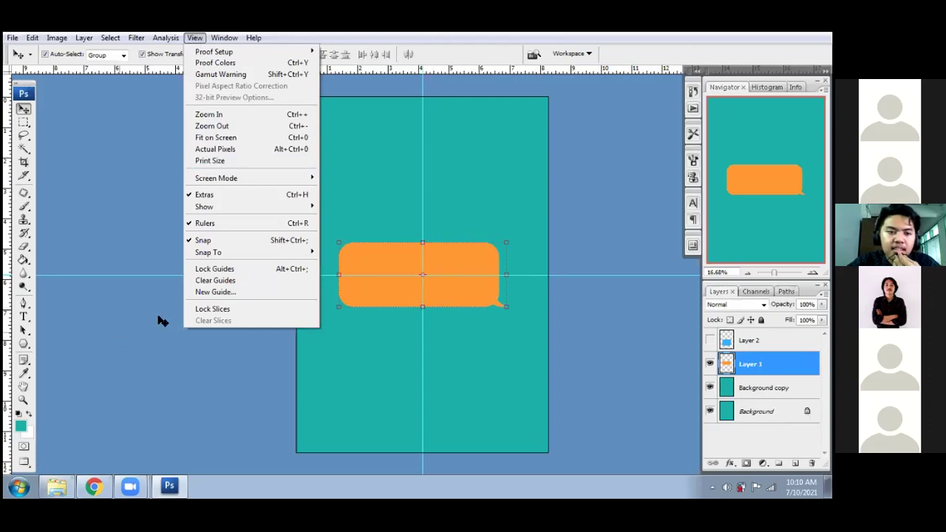
pyautogui.click(250, 257)
# - Return to Standard Screen Mode, bring the man's portrait forward, and choose the Patch Tool
pyautogui.press('f')
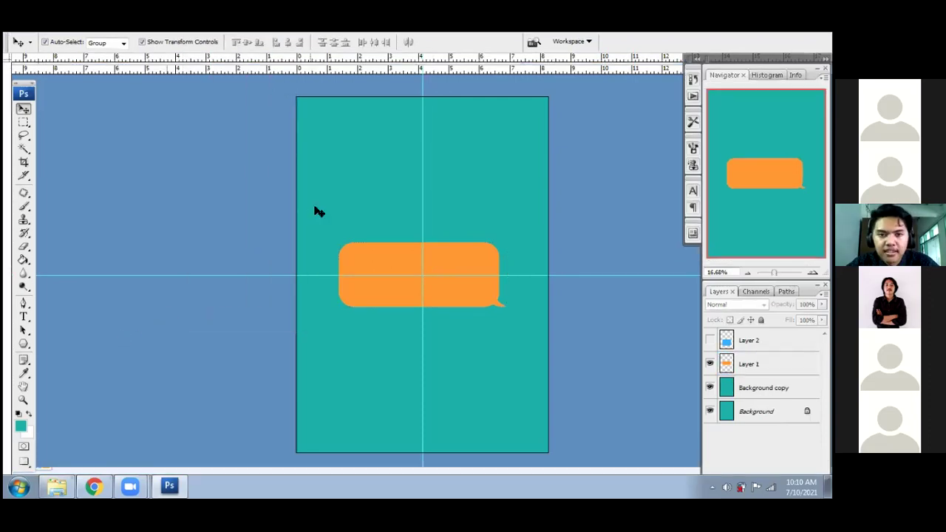
pyautogui.press('f')
pyautogui.press('f')
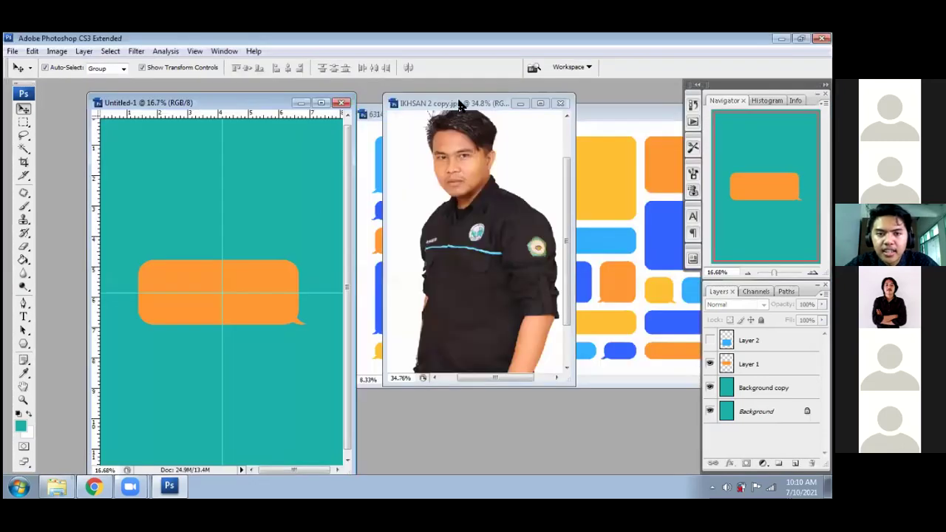
pyautogui.click(459, 104)
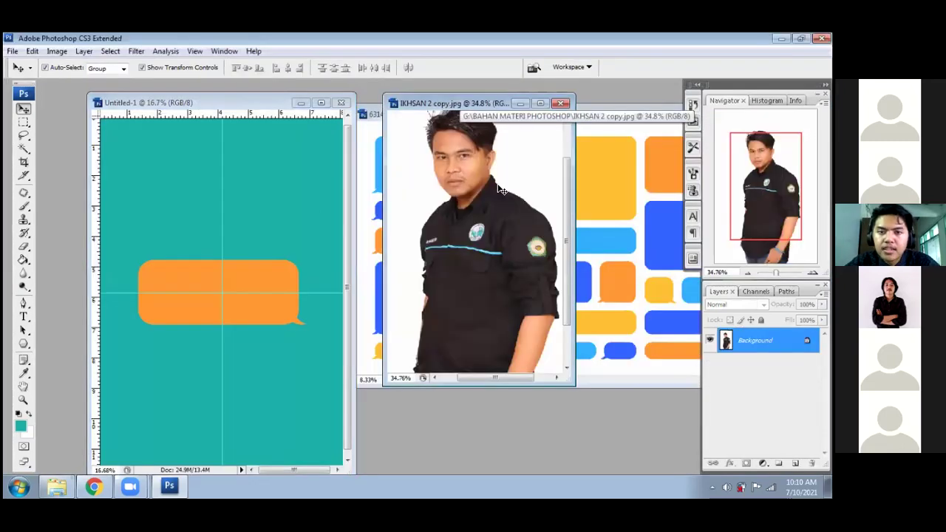
pyautogui.click(25, 194)
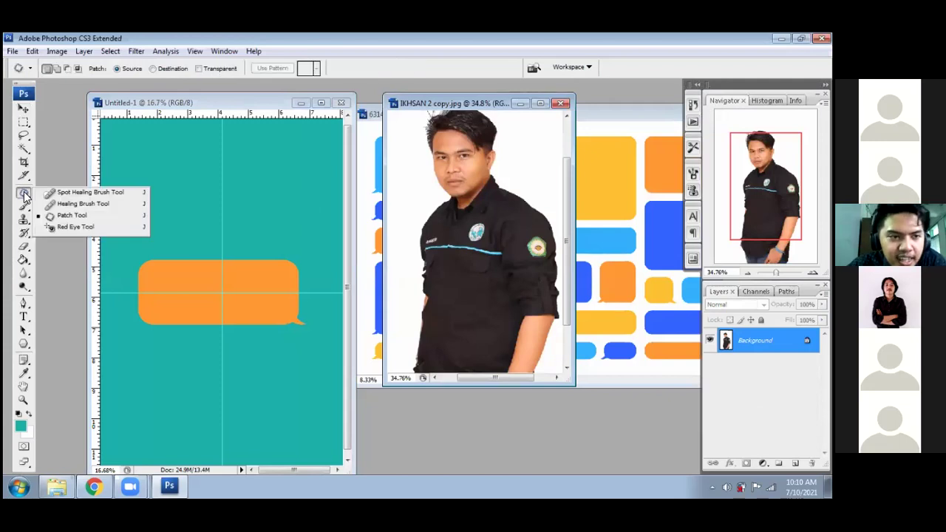
pyautogui.click(72, 215)
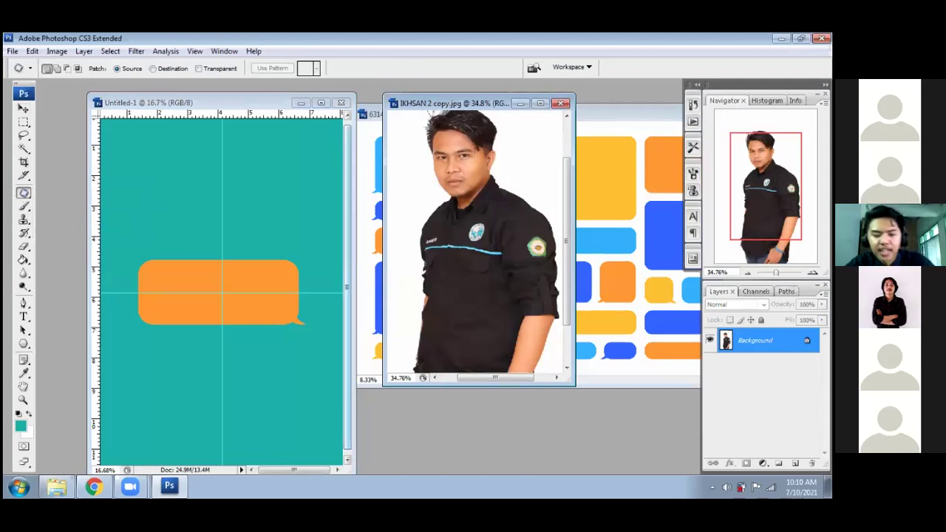
# - Maximize the portrait, change the screen mode, and zoom in to 66.67%
pyautogui.click(540, 103)
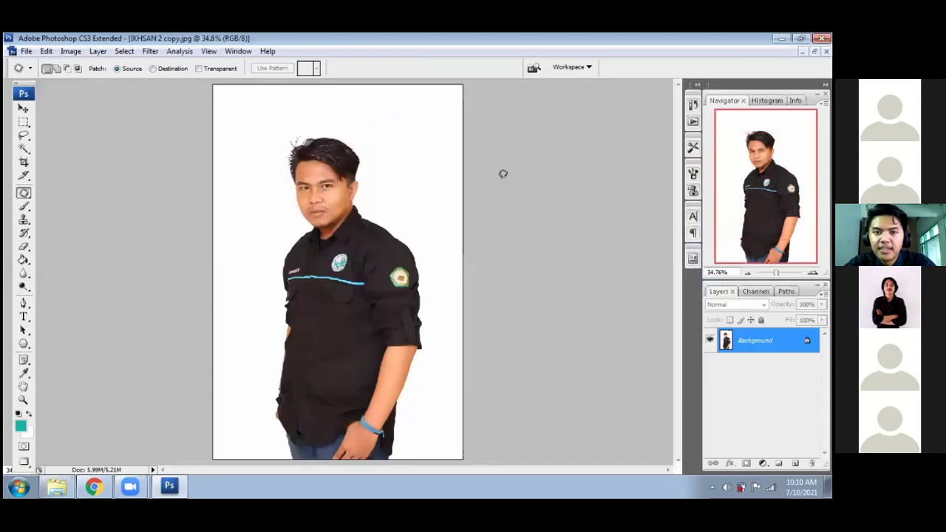
pyautogui.press('f')
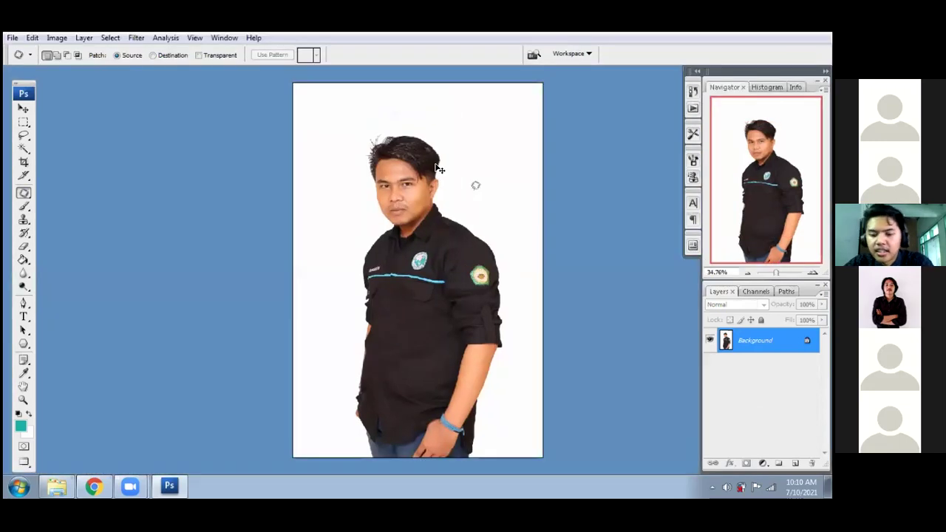
pyautogui.hotkey('ctrl', '+')
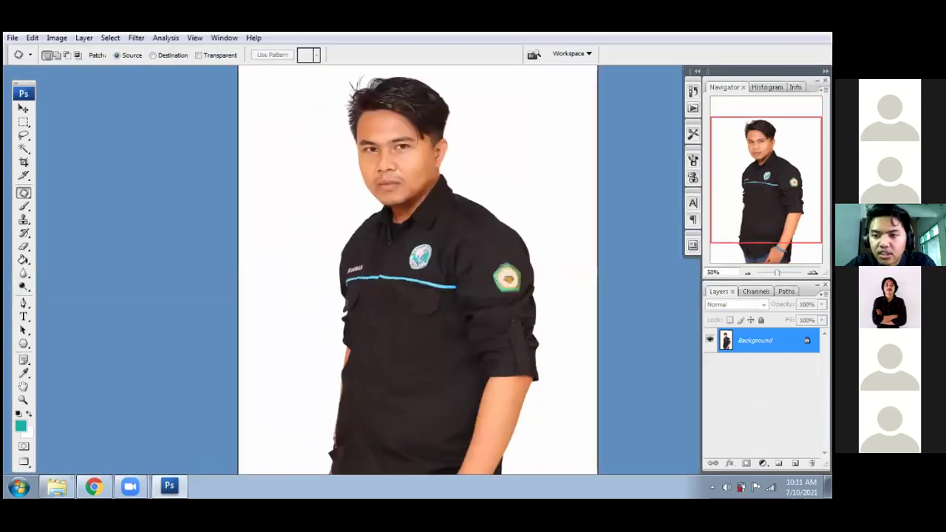
pyautogui.hotkey('ctrl', '+')
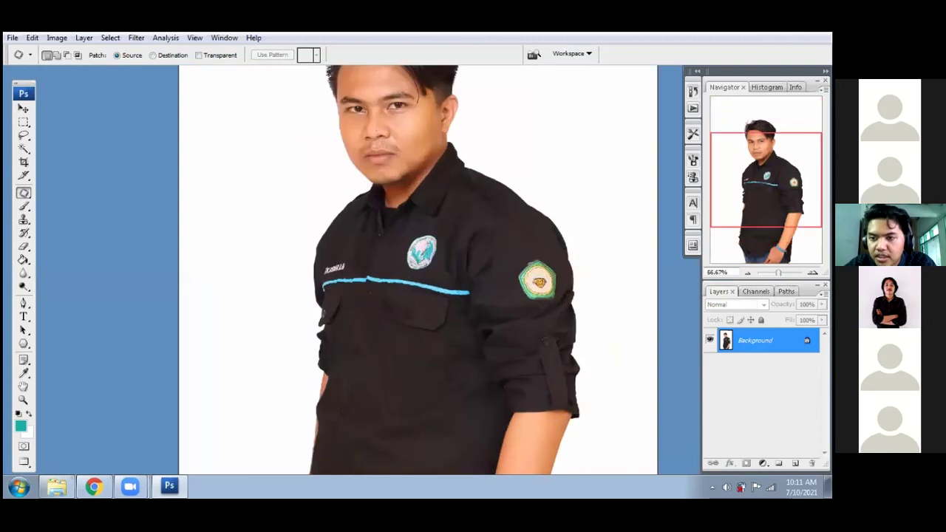
pyautogui.scroll(5, 418, 269)
pyautogui.scroll(1, 418, 266)
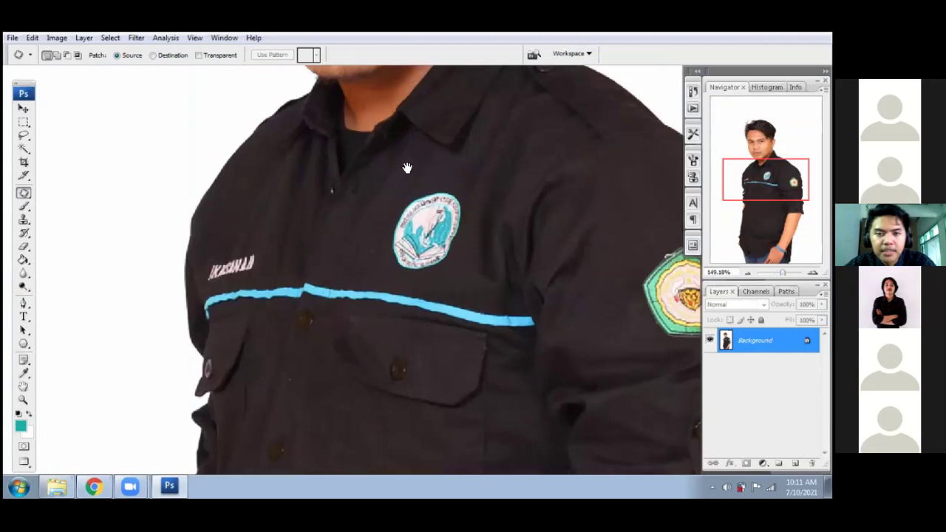
# - Inspect the face up close down to the nose and mouth, then fit the portrait on screen
pyautogui.moveTo(411, 212); pyautogui.dragTo(414, 243)
pyautogui.scroll(3, 390, 173)
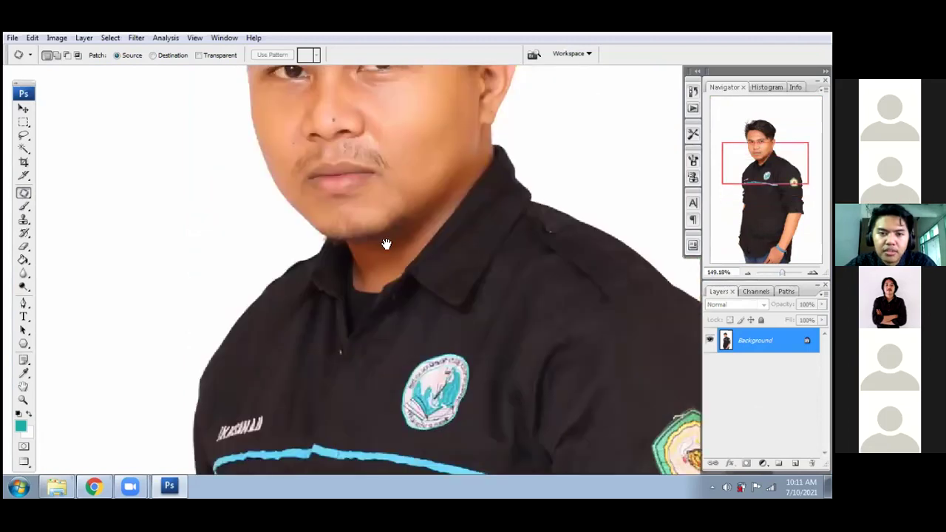
pyautogui.moveTo(381, 281); pyautogui.dragTo(392, 296)
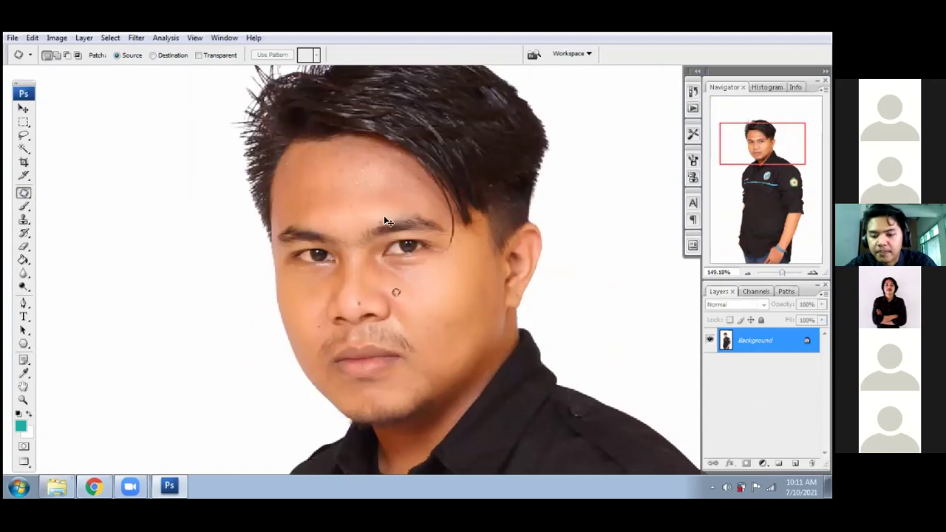
pyautogui.scroll(2, 382, 208)
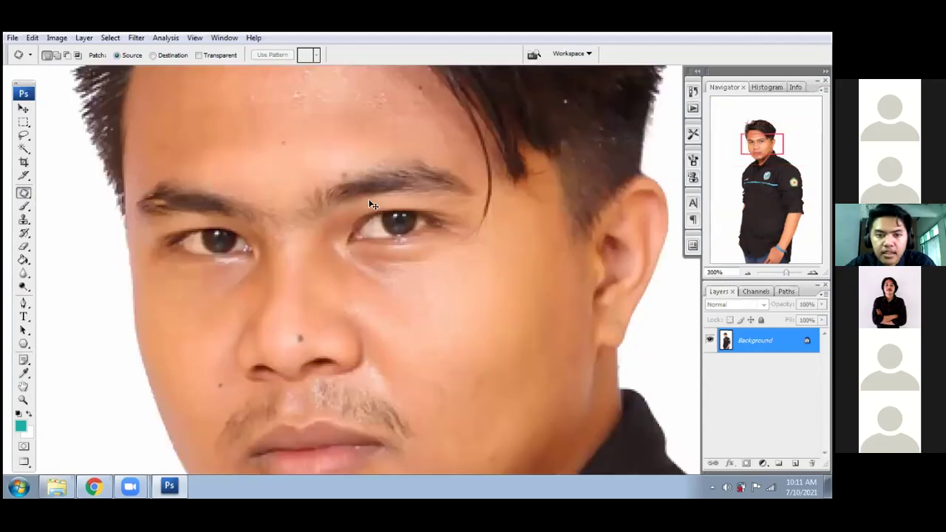
pyautogui.scroll(1, 318, 234)
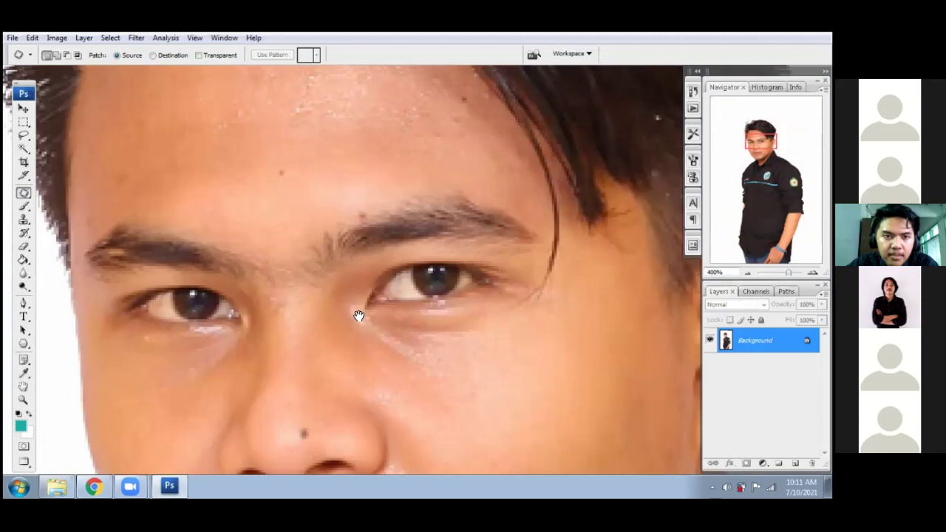
pyautogui.scroll(3, 376, 355)
pyautogui.scroll(2, 382, 355)
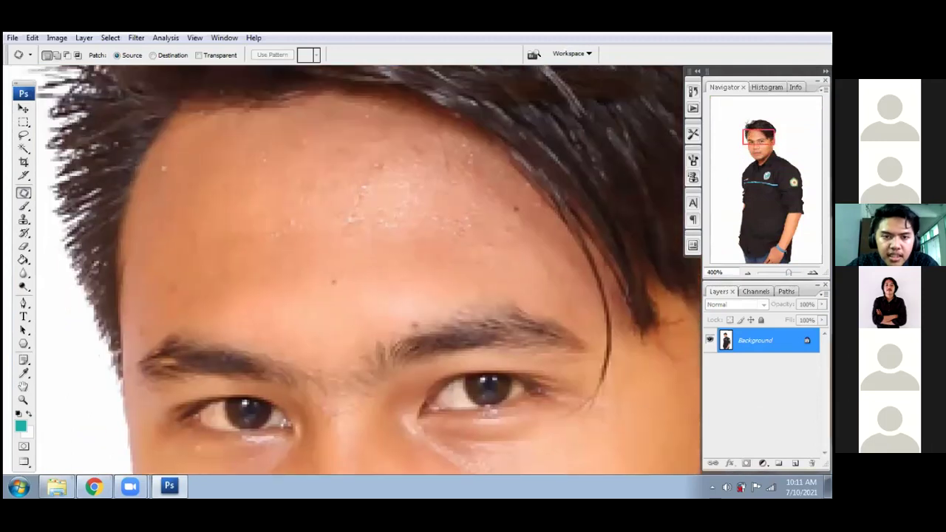
pyautogui.scroll(-3, 412, 359)
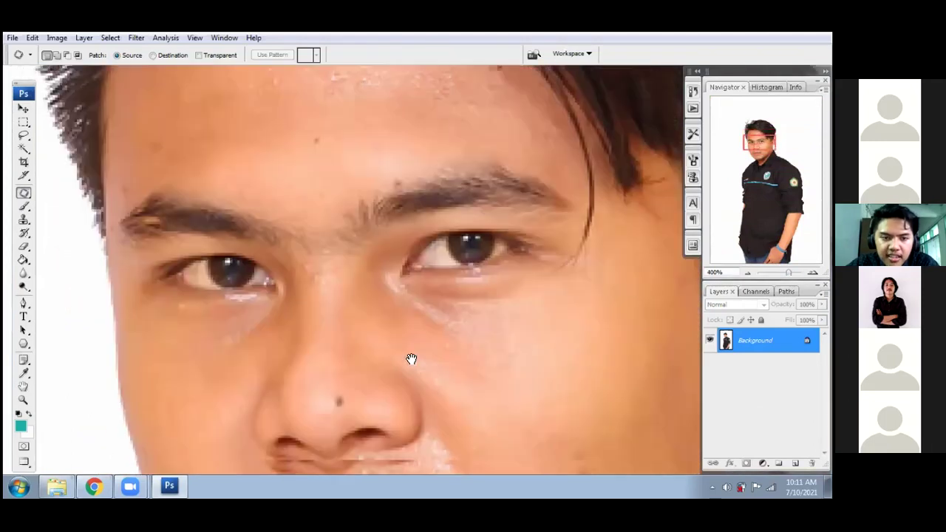
pyautogui.moveTo(357, 222); pyautogui.dragTo(287, 61)
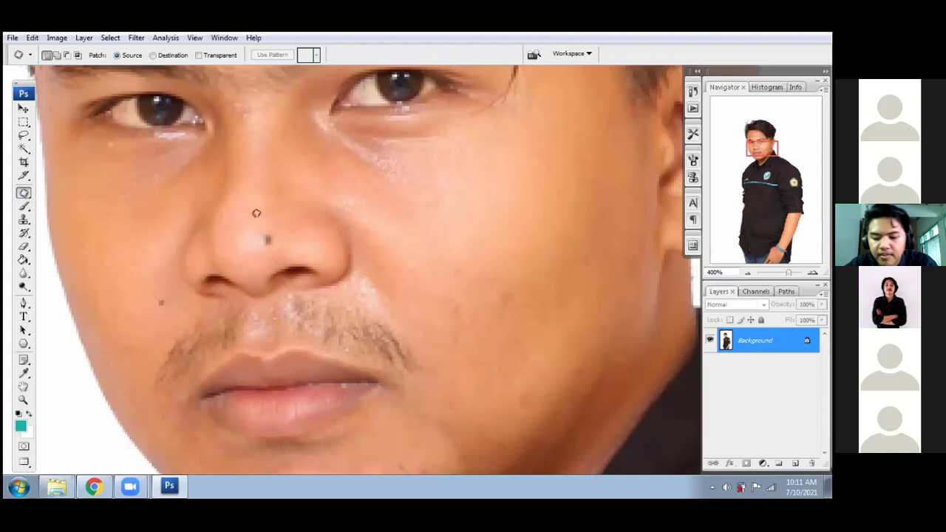
pyautogui.hotkey('ctrl', '0')
# - Open 568531acne.jpg in Photoshop by dragging it from the file browser
pyautogui.click(62, 486)
pyautogui.click(223, 119)
pyautogui.moveTo(119, 442); pyautogui.dragTo(265, 300)
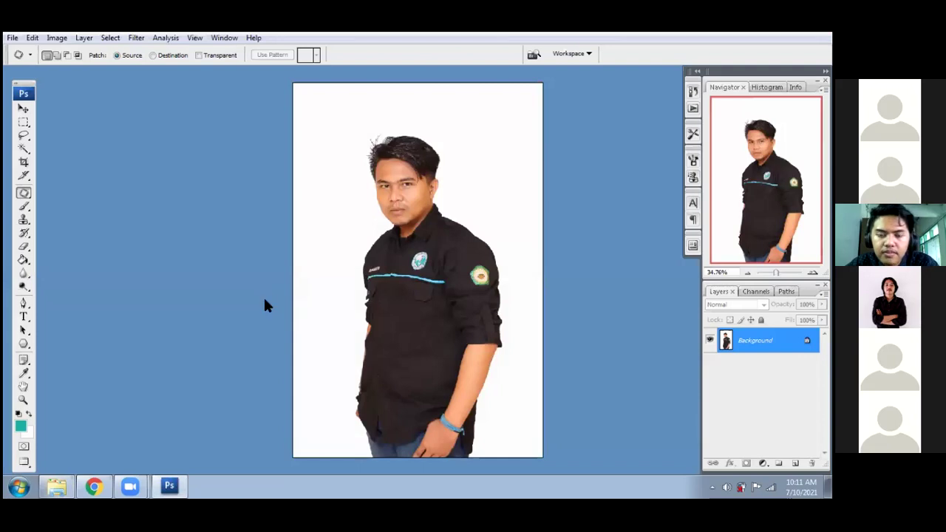
pyautogui.hotkey('ctrl', 'Tab')
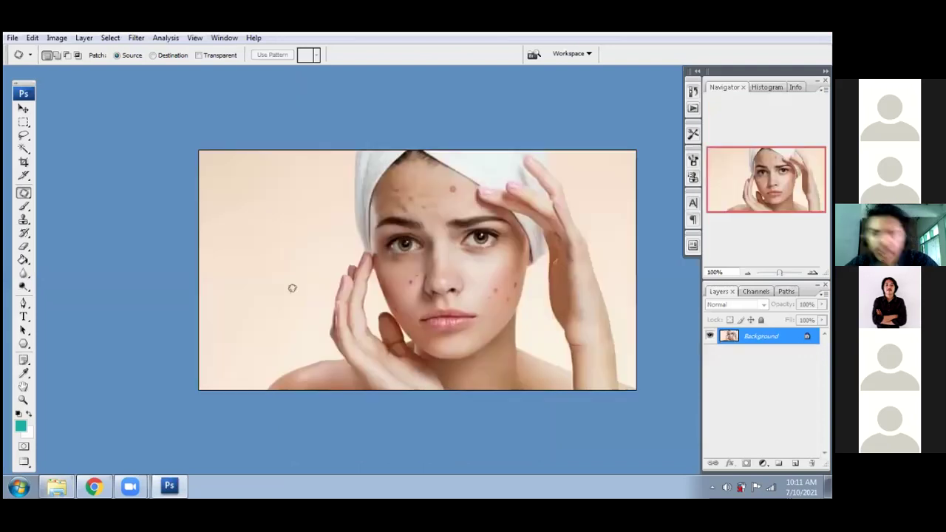
# - Zoom the acne photo to 300% and duplicate its Background layer as Background copy
pyautogui.hotkey('ctrl', '+')
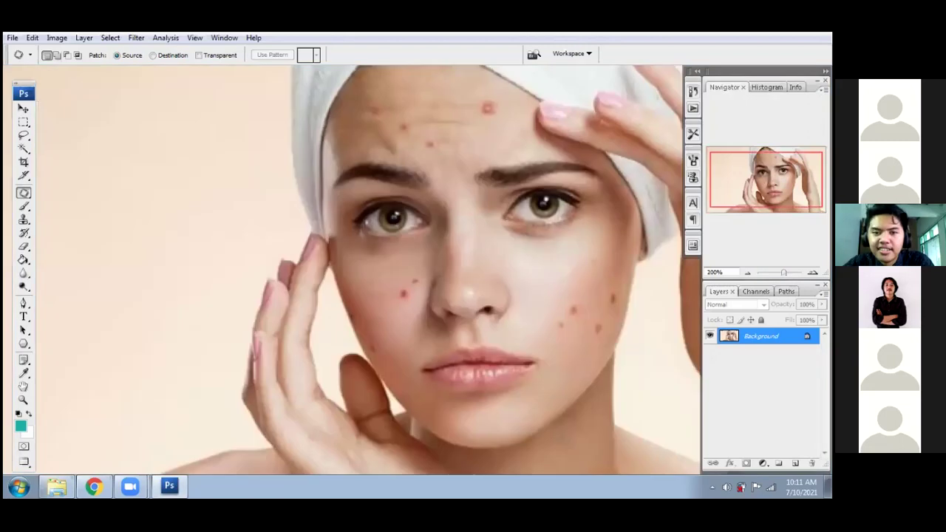
pyautogui.hotkey('ctrl', '+')
pyautogui.moveTo(551, 207); pyautogui.dragTo(444, 341)
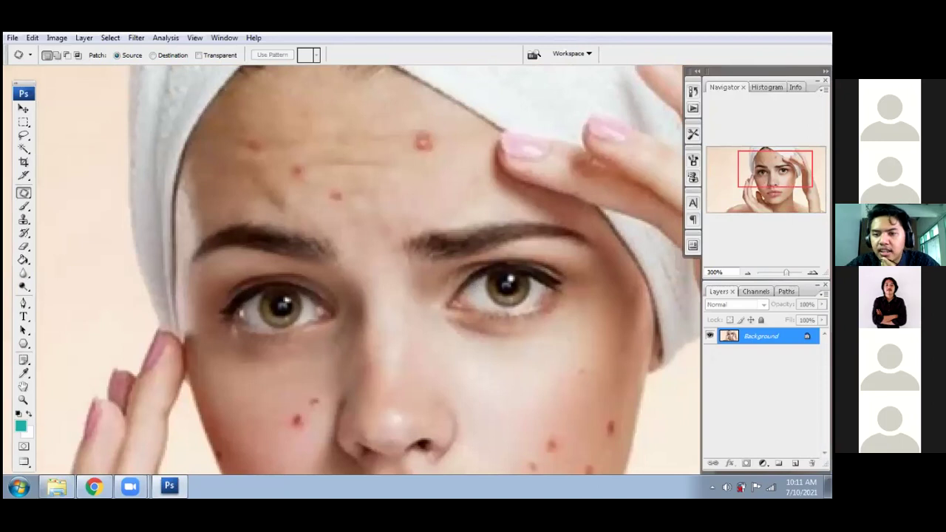
pyautogui.rightClick(697, 341)
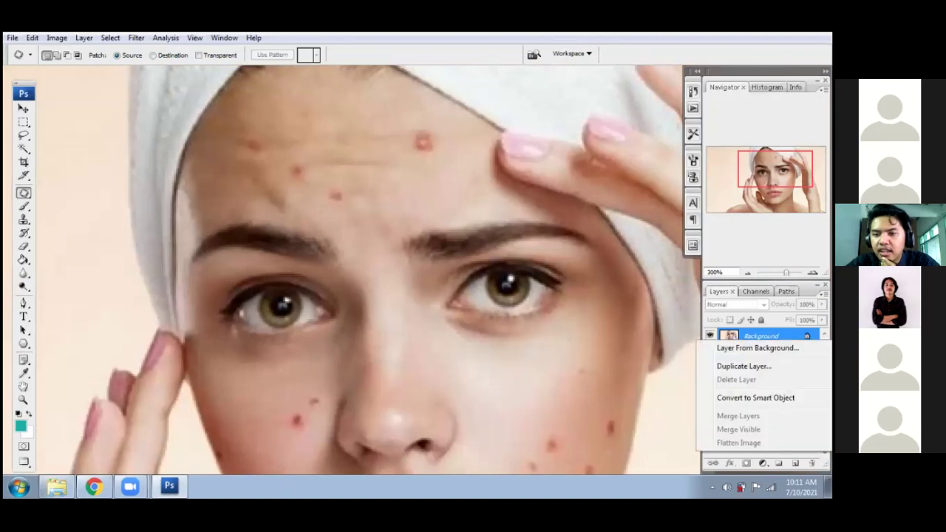
pyautogui.click(743, 366)
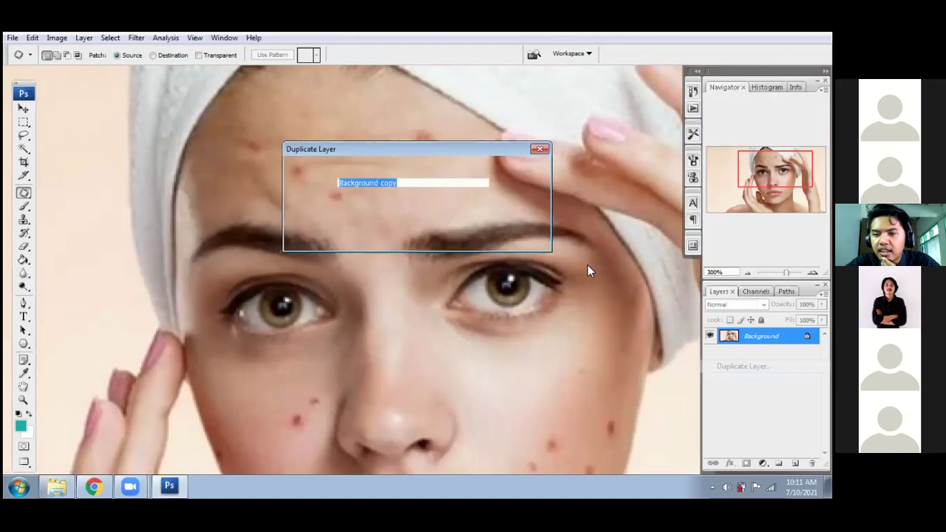
pyautogui.click(526, 171)
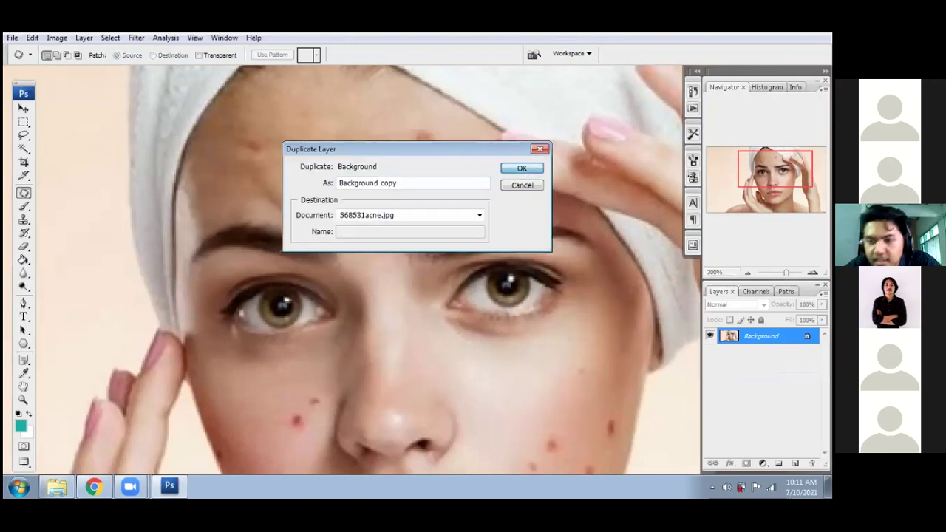
pyautogui.scroll(1, 425, 166)
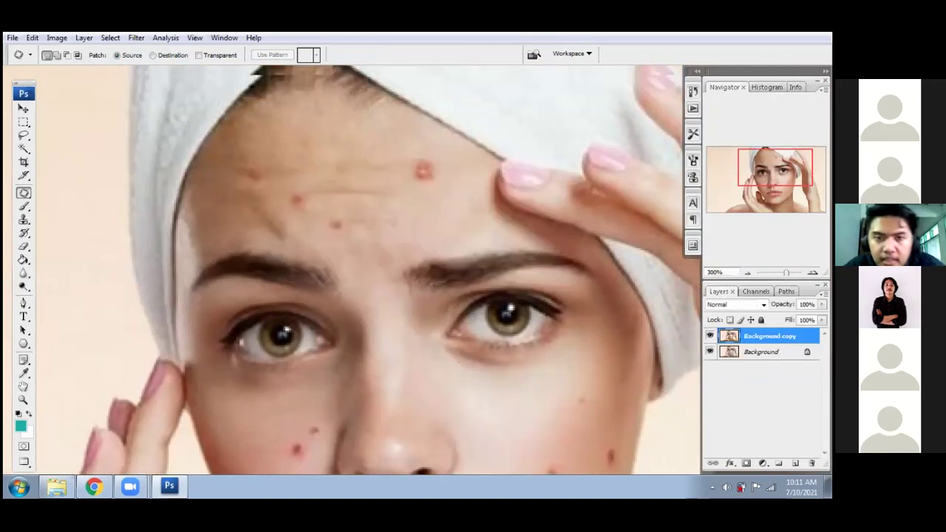
# - Patch the first forehead pimple with clean skin from just below it
pyautogui.moveTo(419, 155)
pyautogui.mouseDown()
pyautogui.moveTo(430, 184)
pyautogui.moveTo(441, 153)
pyautogui.moveTo(420, 152)
pyautogui.mouseUp()
pyautogui.moveTo(435, 185); pyautogui.dragTo(452, 216)
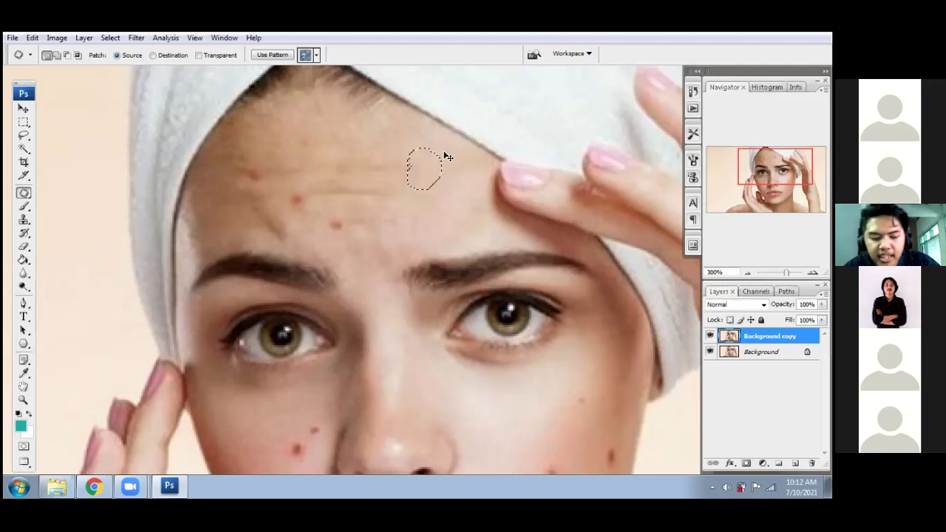
pyautogui.click(445, 154)
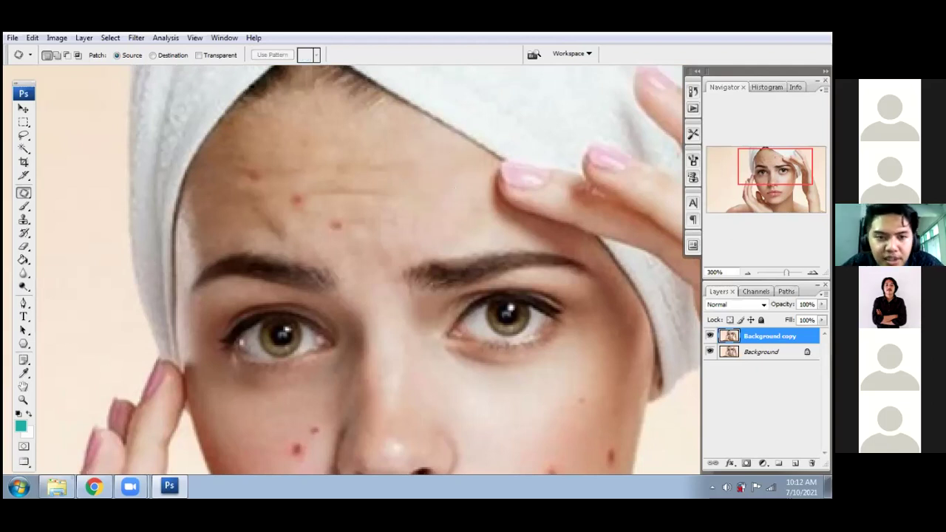
# - Patch the remaining blemishes on the left side of the forehead with nearby clean skin
pyautogui.scroll(-1, 353, 243)
pyautogui.scroll(-1, 352, 244)
pyautogui.moveTo(341, 174); pyautogui.dragTo(385, 192)
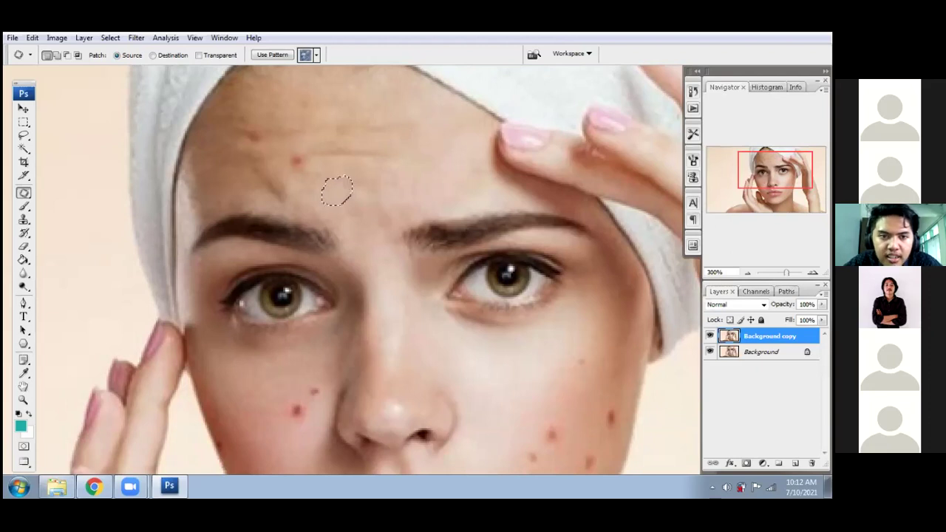
pyautogui.moveTo(297, 148)
pyautogui.mouseDown()
pyautogui.moveTo(285, 166)
pyautogui.moveTo(303, 164)
pyautogui.moveTo(330, 193)
pyautogui.moveTo(343, 192)
pyautogui.mouseUp()
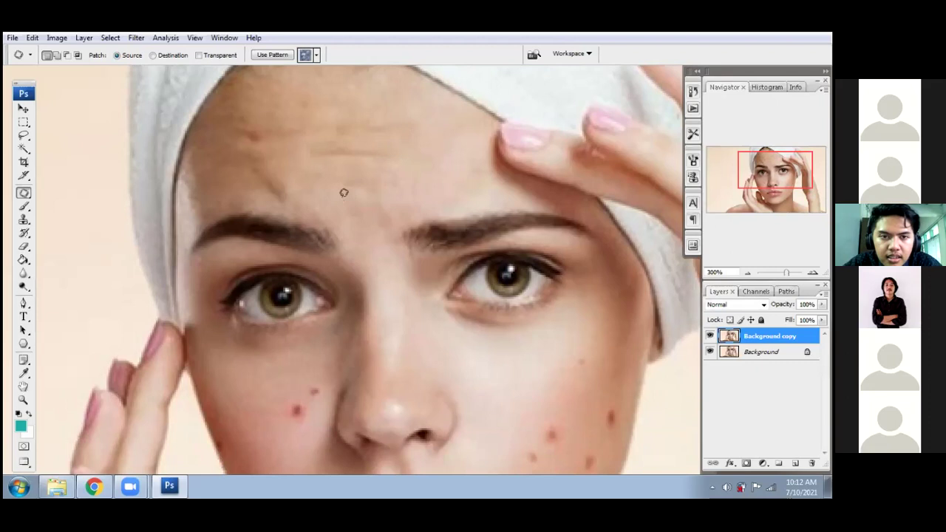
pyautogui.click(262, 116)
pyautogui.moveTo(259, 120)
pyautogui.mouseDown()
pyautogui.moveTo(256, 133)
pyautogui.moveTo(289, 131)
pyautogui.mouseUp()
pyautogui.click(300, 143)
# - Patch the cluster of blemishes on the right cheek with clean surrounding skin
pyautogui.scroll(-3, 311, 220)
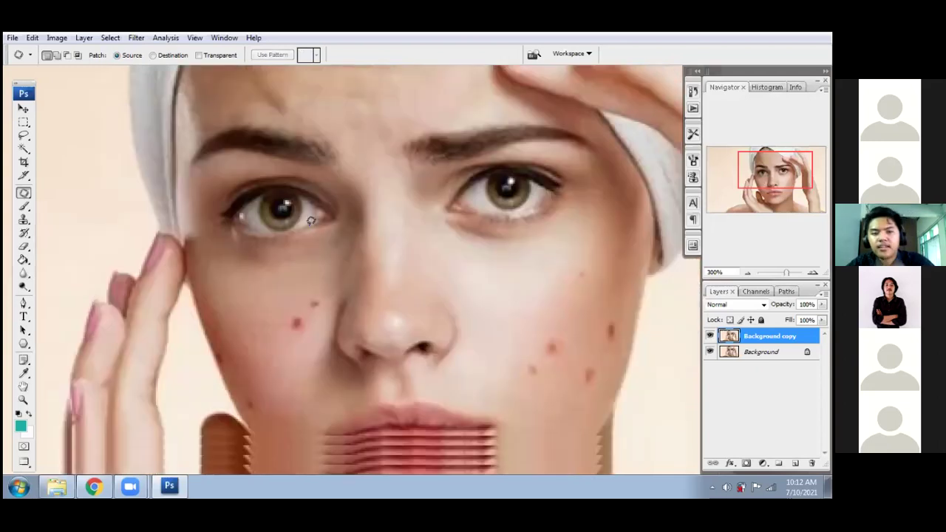
pyautogui.scroll(-4, 311, 220)
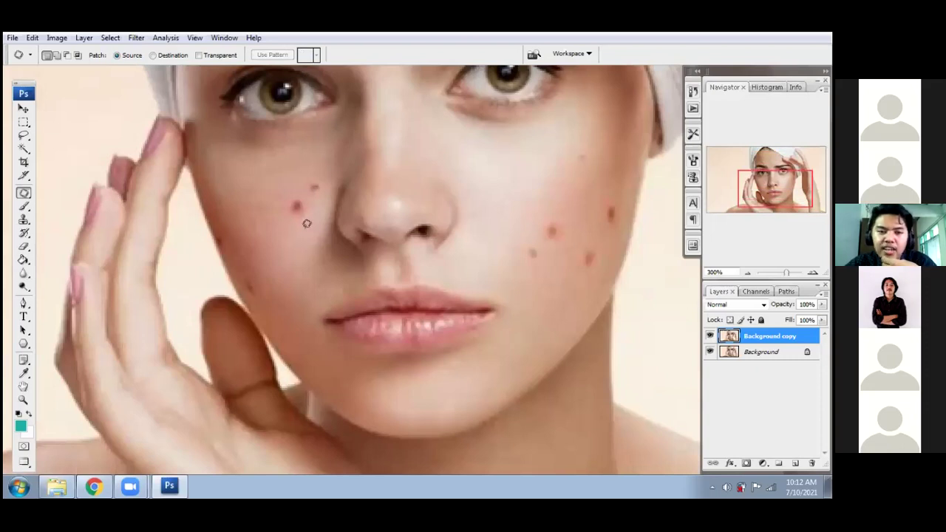
pyautogui.scroll(-1, 314, 181)
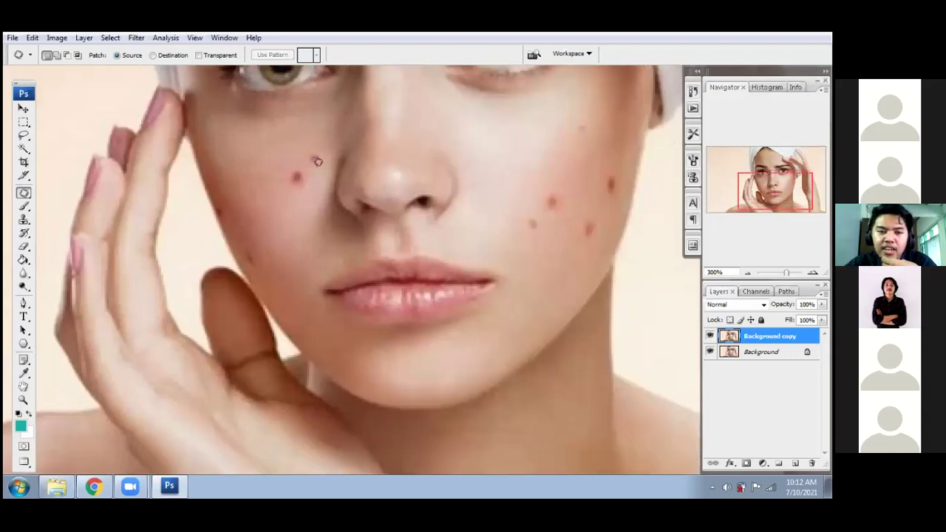
pyautogui.scroll(1, 310, 165)
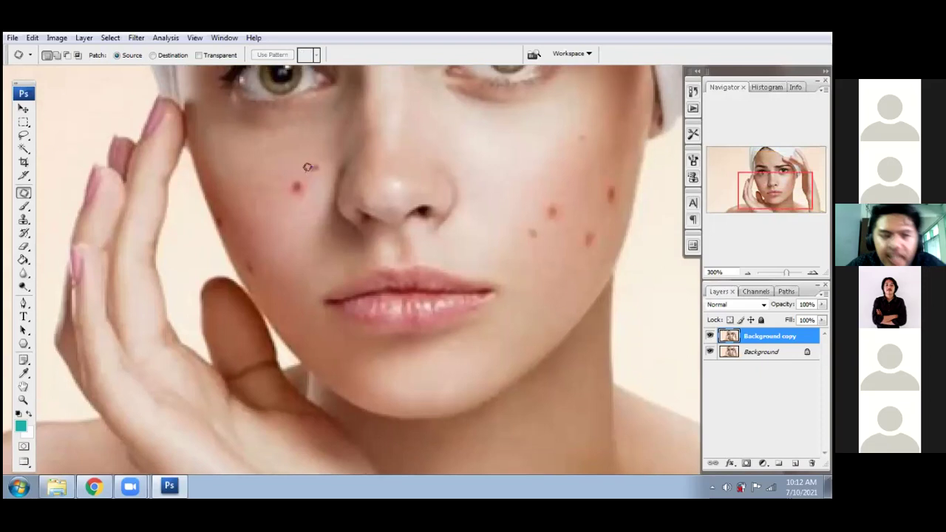
pyautogui.moveTo(294, 176)
pyautogui.mouseDown()
pyautogui.moveTo(307, 192)
pyautogui.moveTo(299, 176)
pyautogui.moveTo(273, 182)
pyautogui.moveTo(308, 154)
pyautogui.moveTo(326, 166)
pyautogui.moveTo(307, 189)
pyautogui.mouseUp()
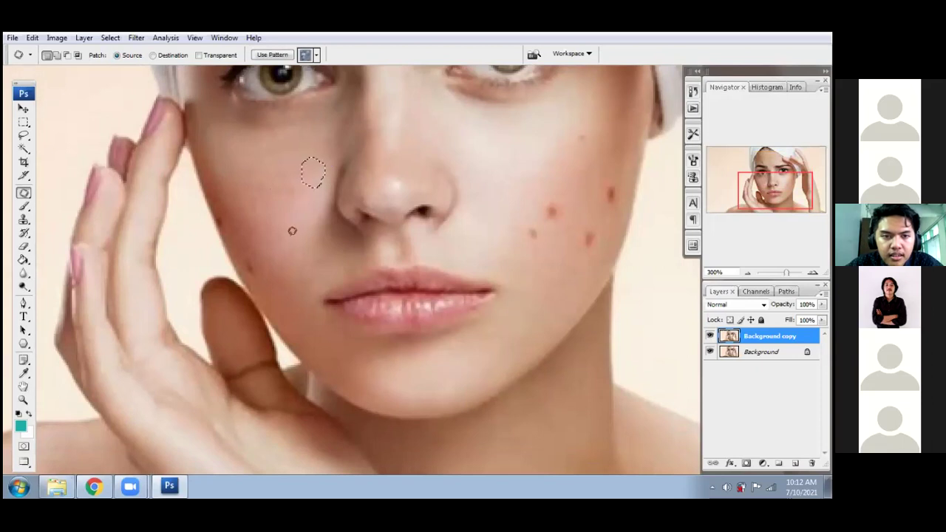
pyautogui.click(523, 212)
pyautogui.moveTo(549, 204)
pyautogui.mouseDown()
pyautogui.moveTo(525, 225)
pyautogui.moveTo(553, 236)
pyautogui.moveTo(563, 208)
pyautogui.moveTo(552, 190)
pyautogui.moveTo(532, 186)
pyautogui.mouseUp()
pyautogui.click(530, 185)
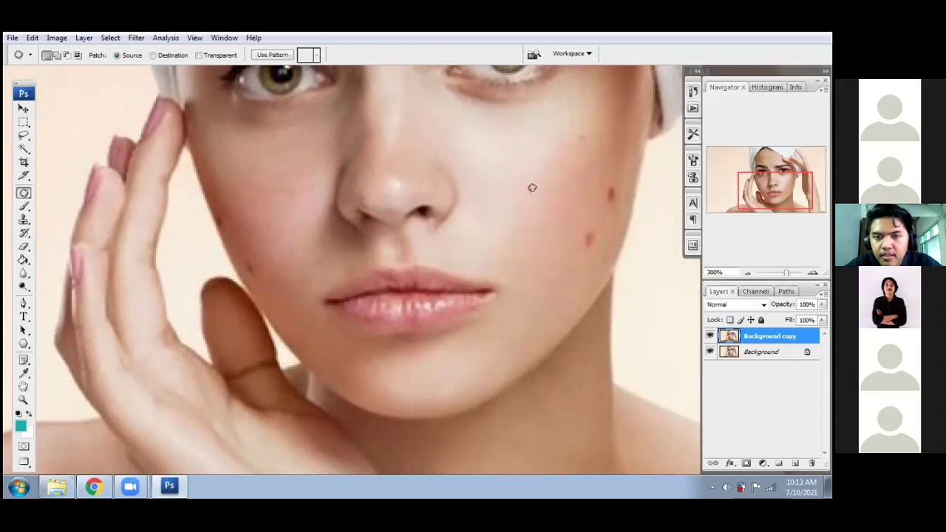
# - Patch the last small right-cheek blemishes, deselect, and zoom out
pyautogui.moveTo(578, 237)
pyautogui.mouseDown()
pyautogui.moveTo(590, 252)
pyautogui.moveTo(607, 230)
pyautogui.mouseUp()
pyautogui.click(608, 231)
pyautogui.moveTo(608, 174)
pyautogui.mouseDown()
pyautogui.moveTo(623, 188)
pyautogui.moveTo(607, 178)
pyautogui.moveTo(611, 229)
pyautogui.mouseUp()
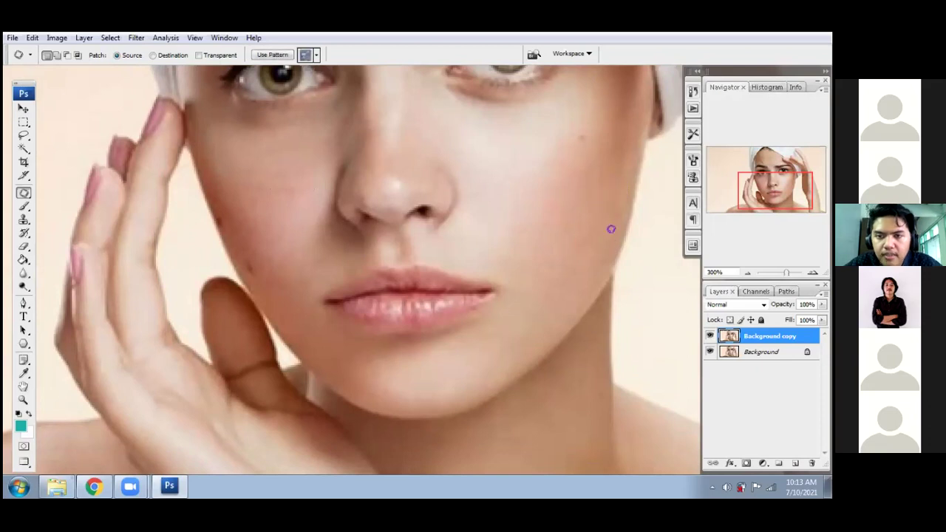
pyautogui.hotkey('ctrl', 'd')
pyautogui.hotkey('ctrl', '-')
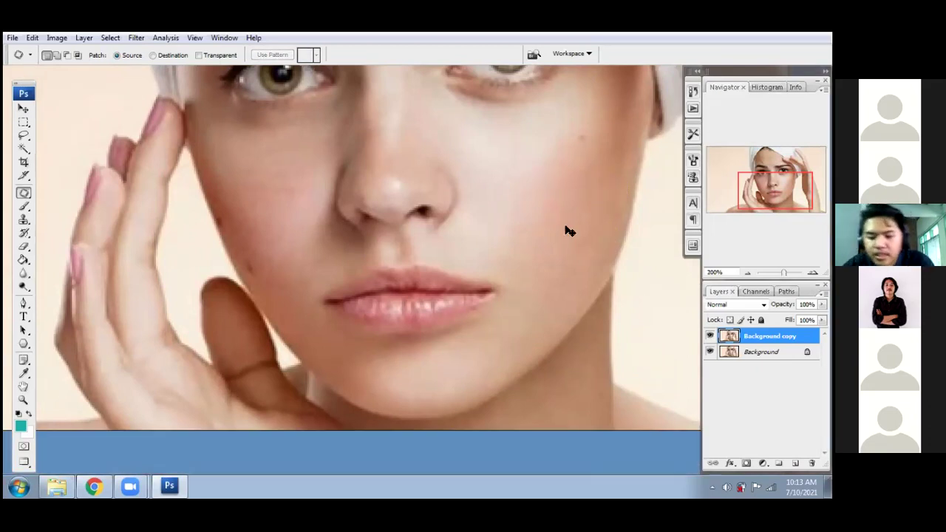
# - Zoom out and toggle the Background copy layer's visibility to compare retouched and original skin
pyautogui.hotkey('ctrl', '-')
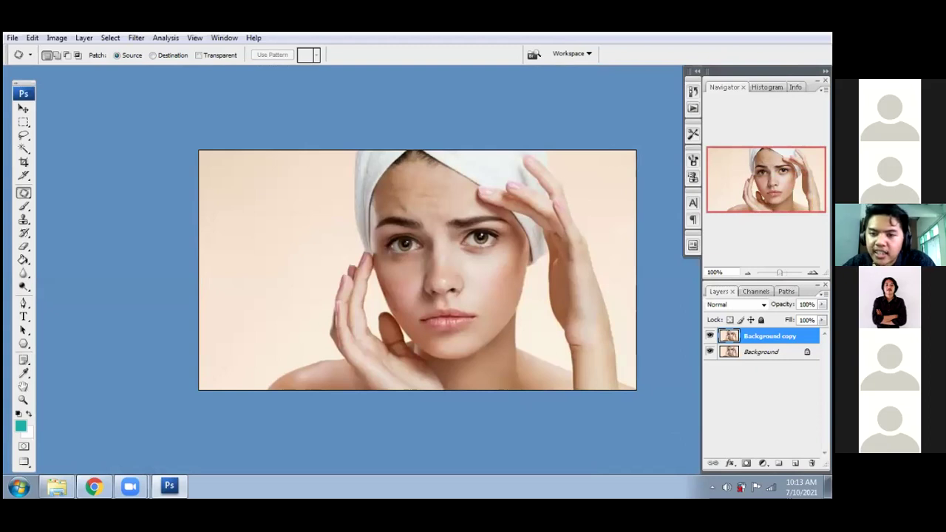
pyautogui.click(709, 336)
pyautogui.click(709, 335)
pyautogui.click(709, 335)
pyautogui.click(709, 335)
pyautogui.click(710, 336)
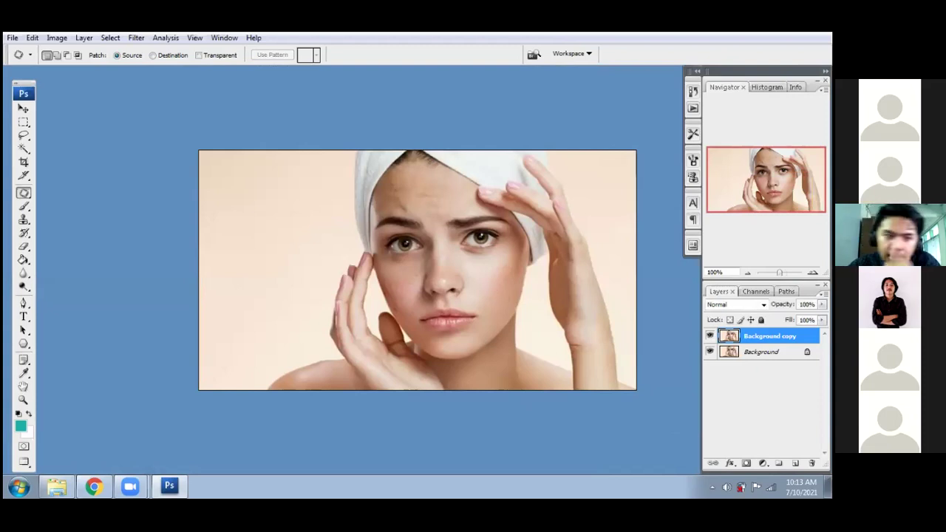
# - Switch to the Clone Stamp tool from the stamp tool flyout
pyautogui.click(24, 207)
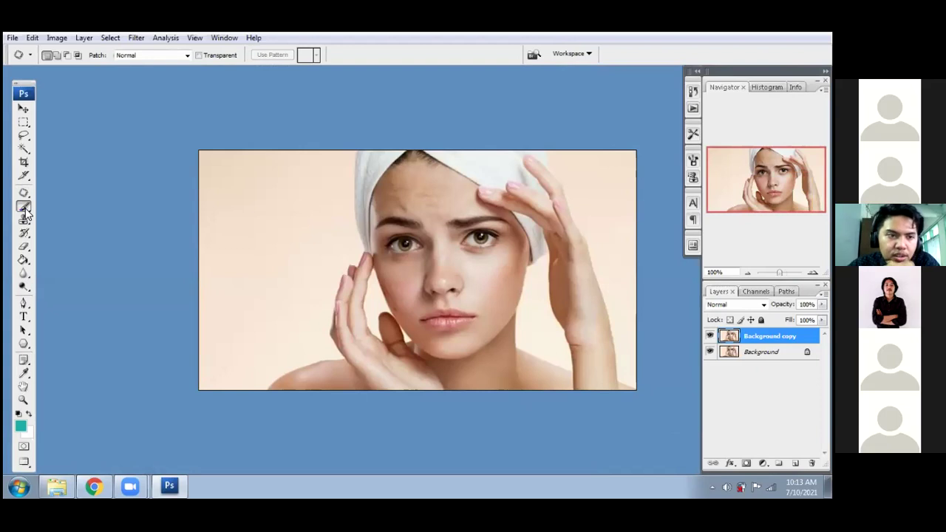
pyautogui.click(25, 209)
pyautogui.click(25, 211)
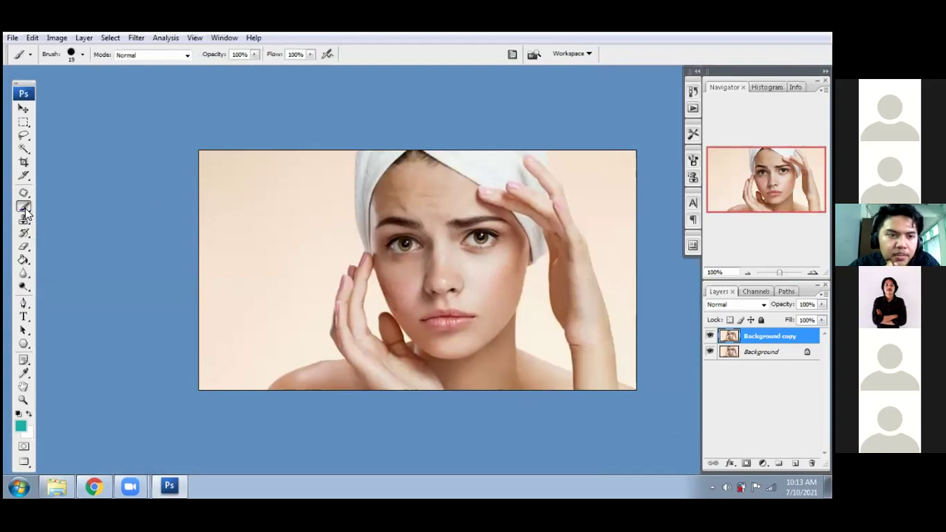
pyautogui.click(24, 209)
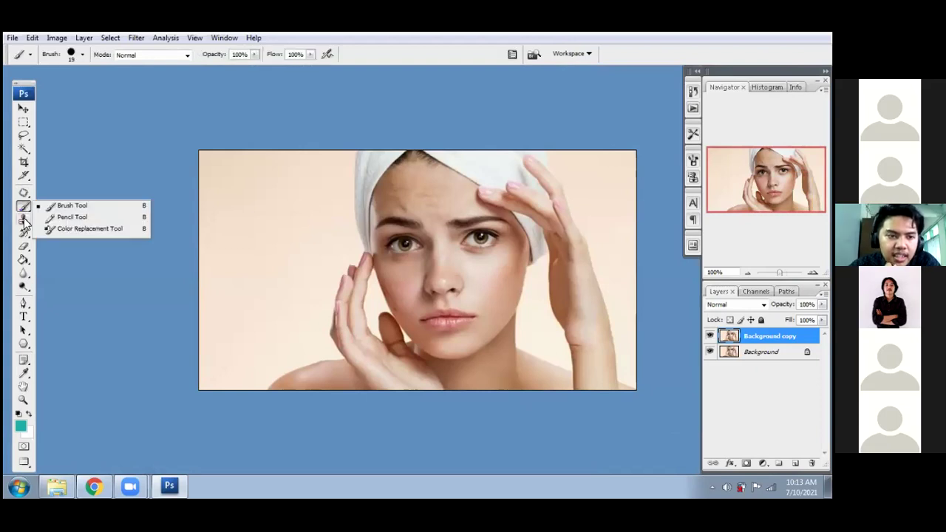
pyautogui.click(25, 220)
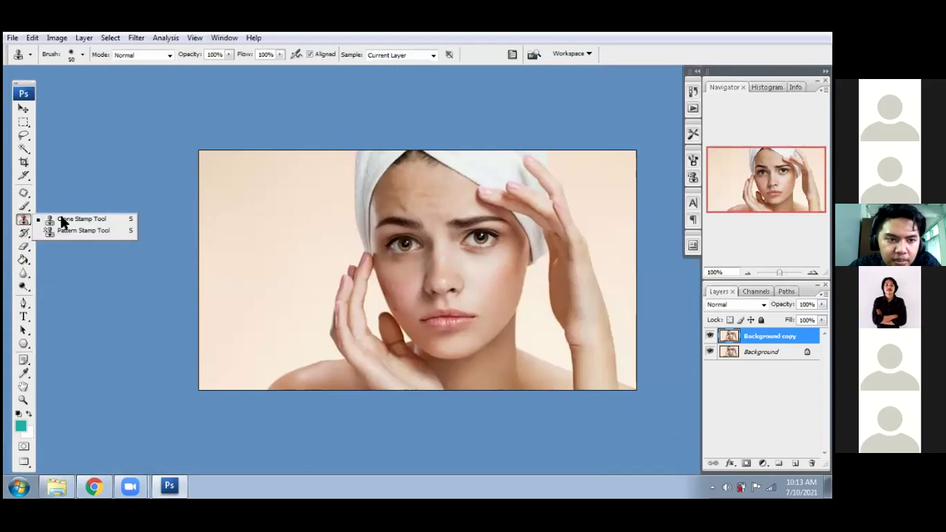
pyautogui.click(62, 220)
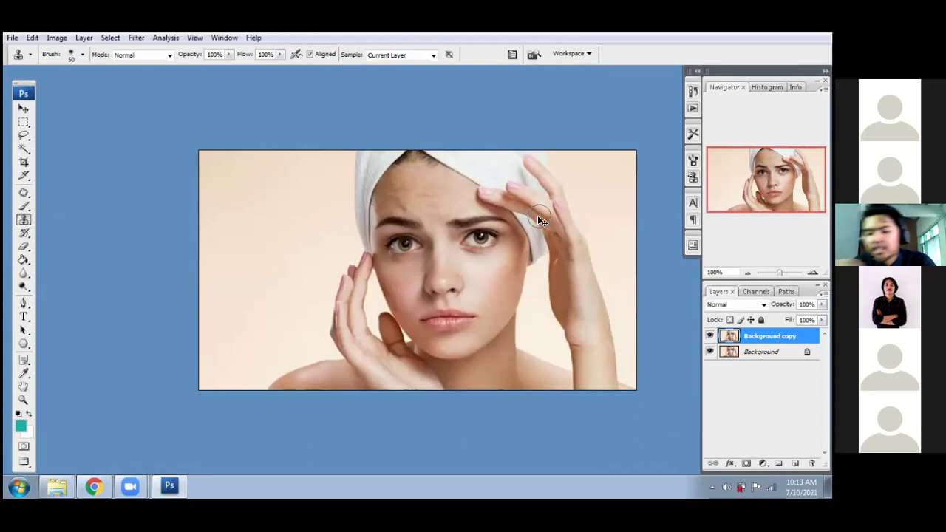
# - Zoom to the right eye, shrink the clone brush, sample cheek skin and paint over the under-eye shadow
pyautogui.hotkey('ctrl', '+')
pyautogui.hotkey('ctrl', '+')
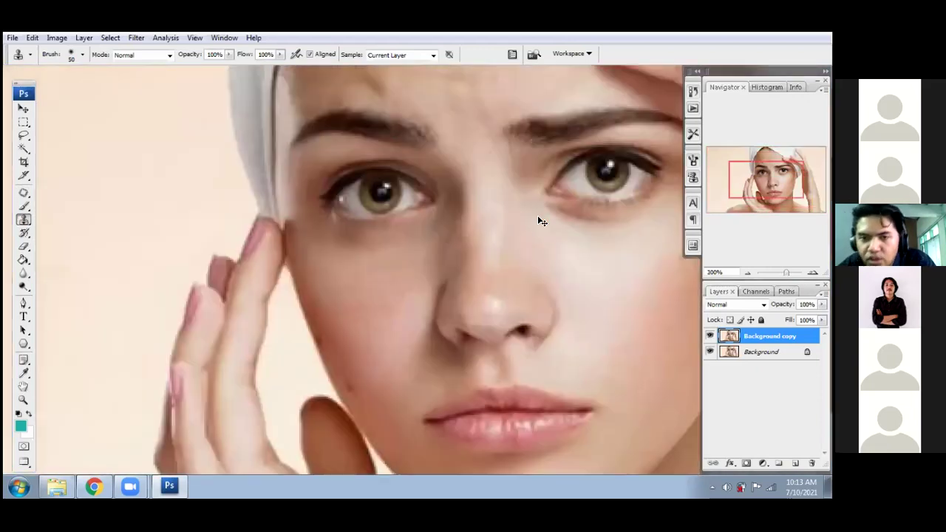
pyautogui.press('space')
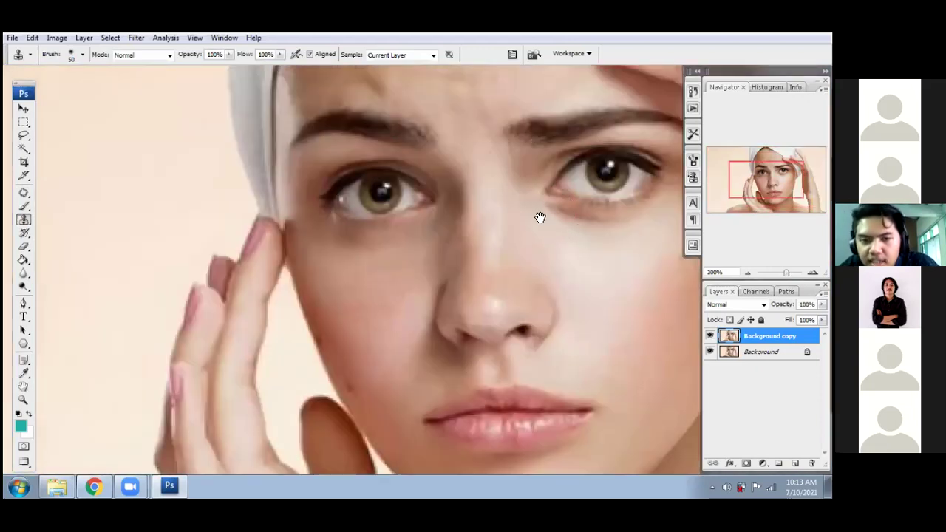
pyautogui.moveTo(469, 244)
pyautogui.mouseDown()
pyautogui.moveTo(361, 250)
pyautogui.moveTo(460, 244)
pyautogui.mouseUp()
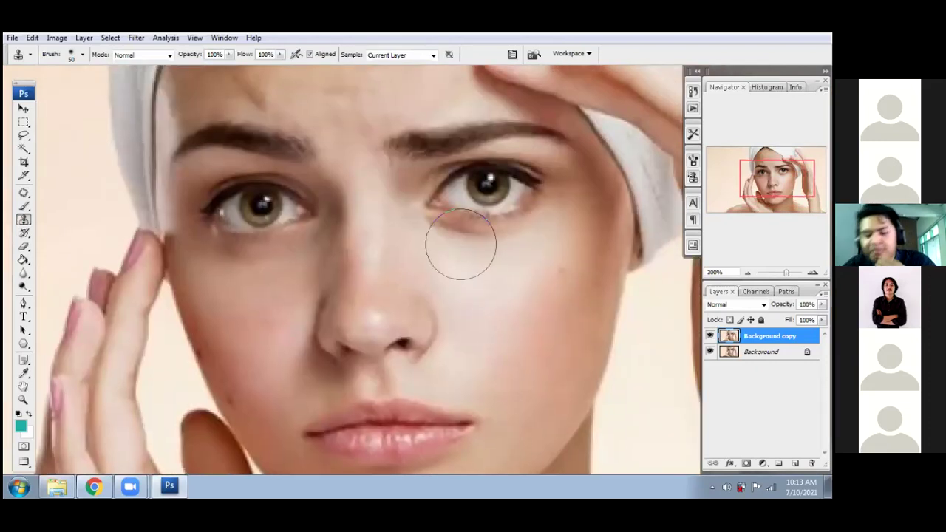
pyautogui.scroll(2, 486, 264)
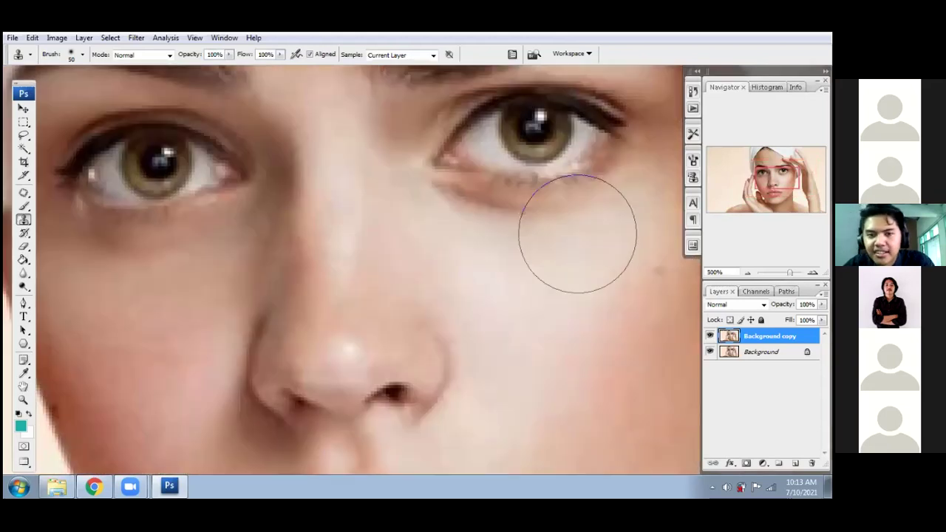
pyautogui.press('[')
pyautogui.press('[')
pyautogui.press('[')
pyautogui.press('[')
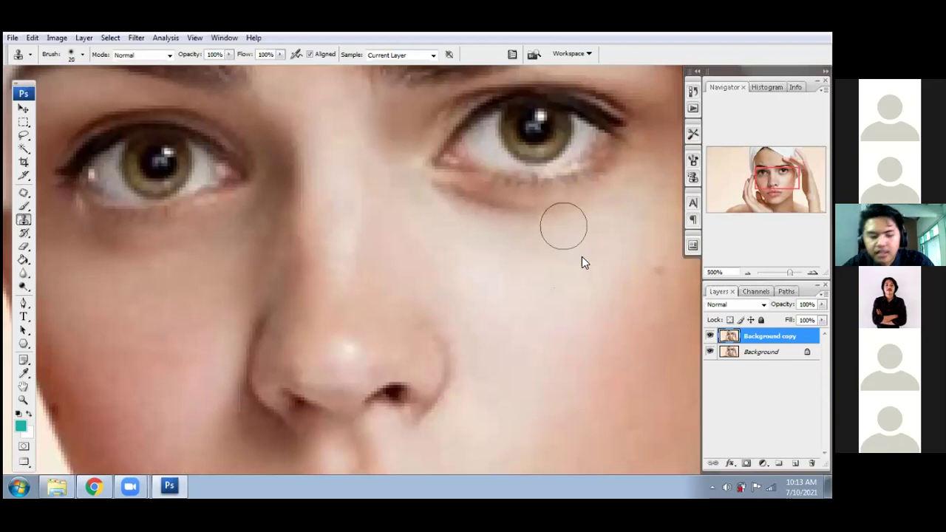
pyautogui.press('alt')
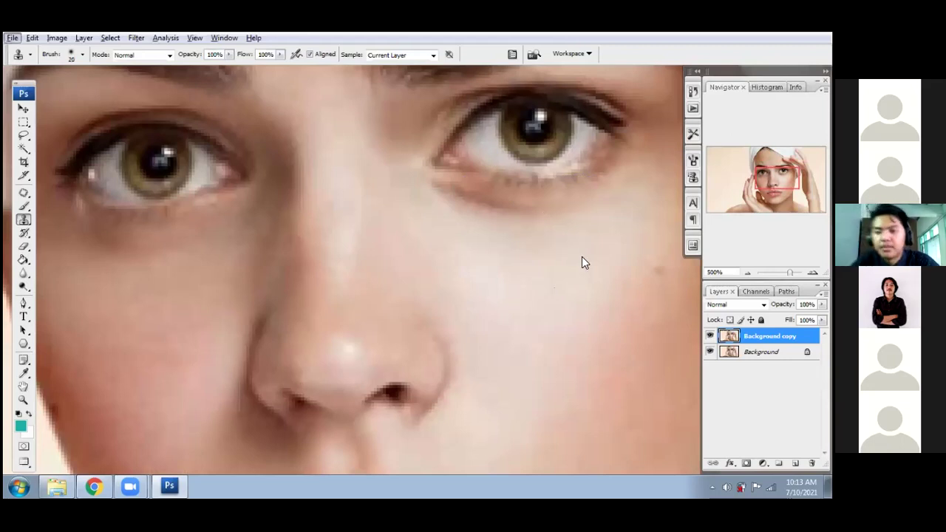
pyautogui.press('alt')
pyautogui.press('alt')
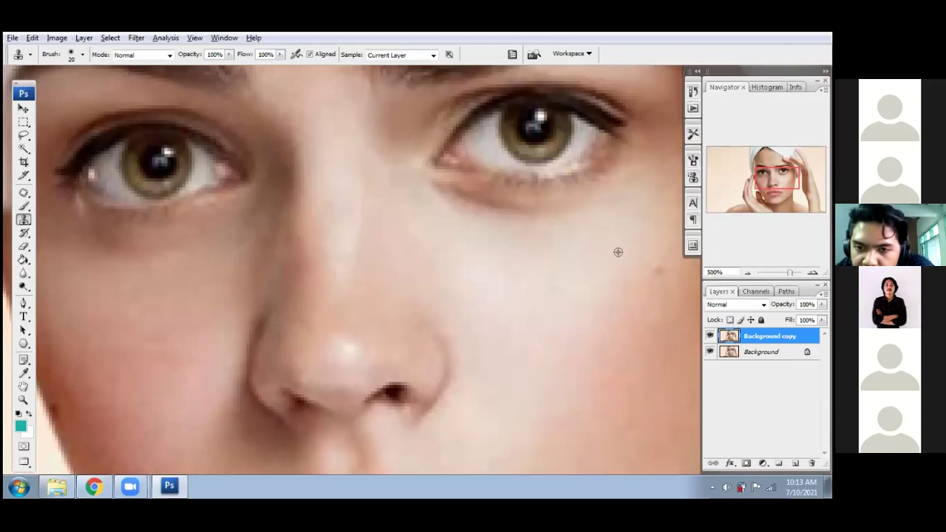
pyautogui.keyDown('alt'); pyautogui.click(618, 252); pyautogui.keyUp('alt')
pyautogui.moveTo(565, 219)
pyautogui.mouseDown()
pyautogui.moveTo(498, 221)
pyautogui.moveTo(415, 187)
pyautogui.mouseUp()
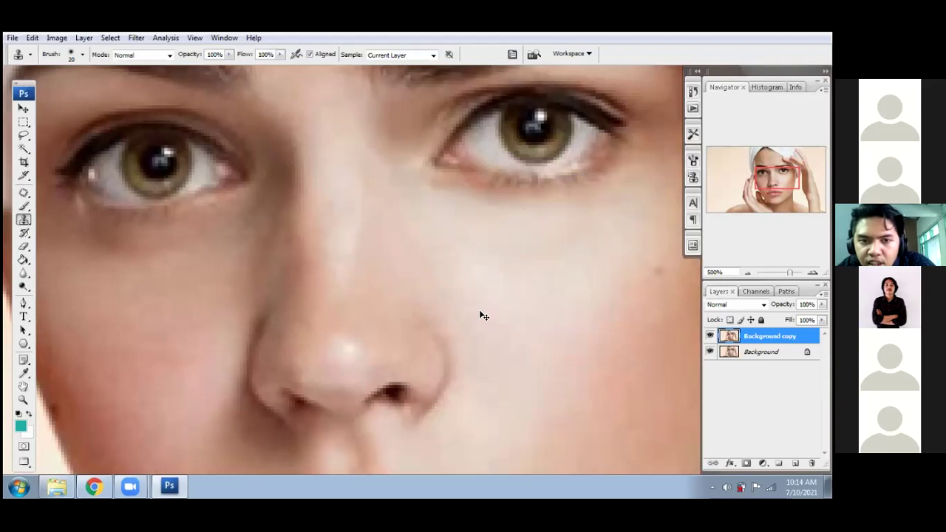
# - Undo the under-eye cloning and zoom out to see the whole photo
pyautogui.hotkey('ctrl', 'z')
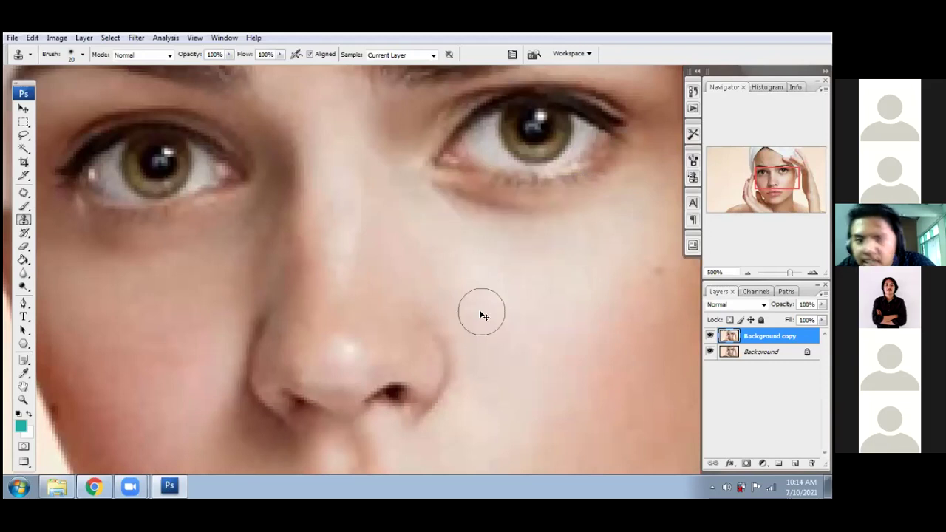
pyautogui.hotkey('ctrl', '-')
pyautogui.hotkey('ctrl', '-')
pyautogui.hotkey('ctrl', '-')
pyautogui.hotkey('ctrl', '-')
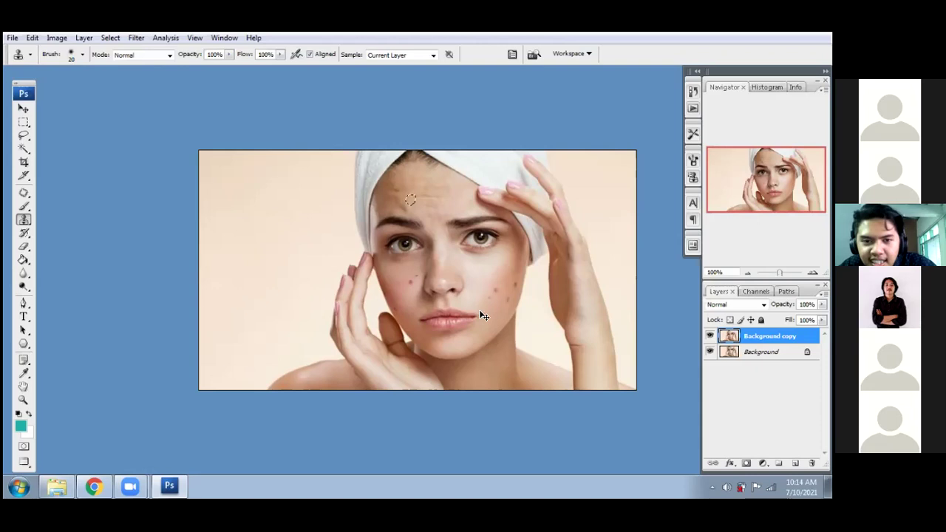
# - Restore the blemish fixes, zoom to 400% and clone-paint over the shadow under the right eye
pyautogui.hotkey('ctrl', 'z')
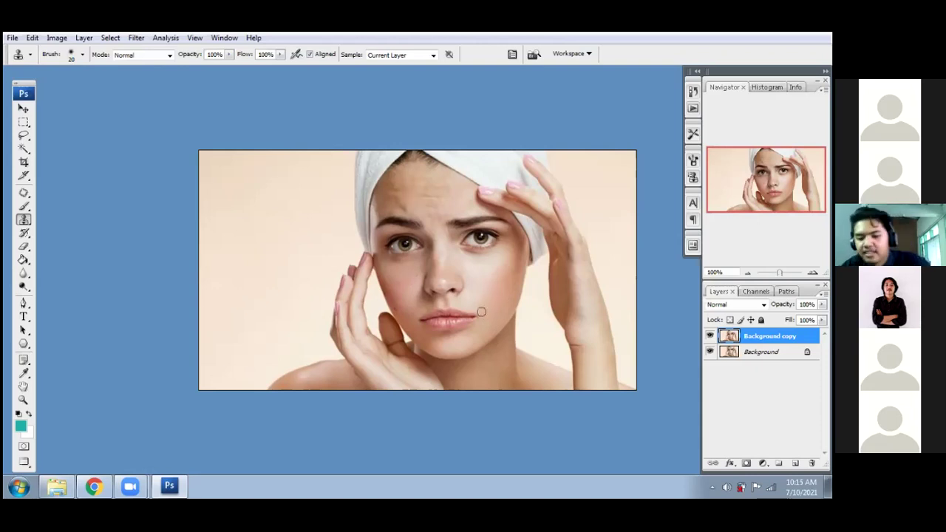
pyautogui.hotkey('ctrl', '+')
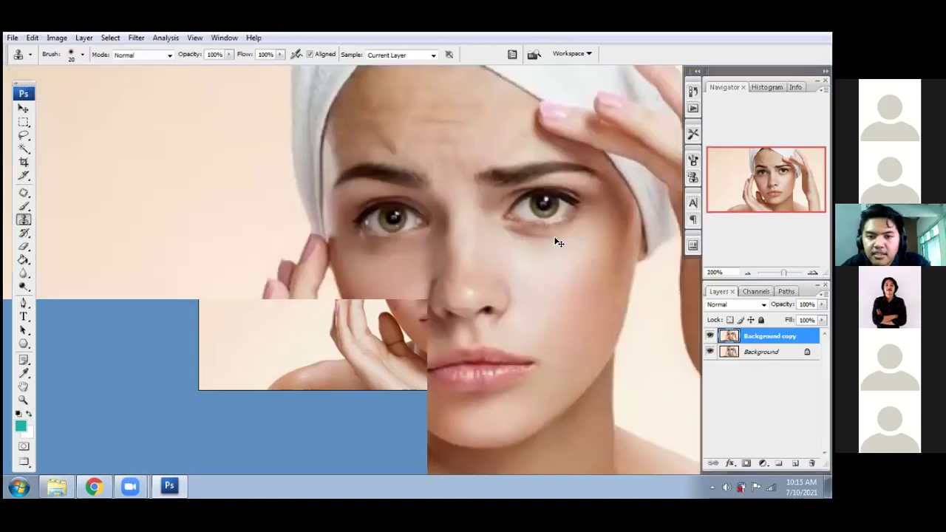
pyautogui.hotkey('ctrl', '+')
pyautogui.moveTo(586, 251); pyautogui.dragTo(365, 272)
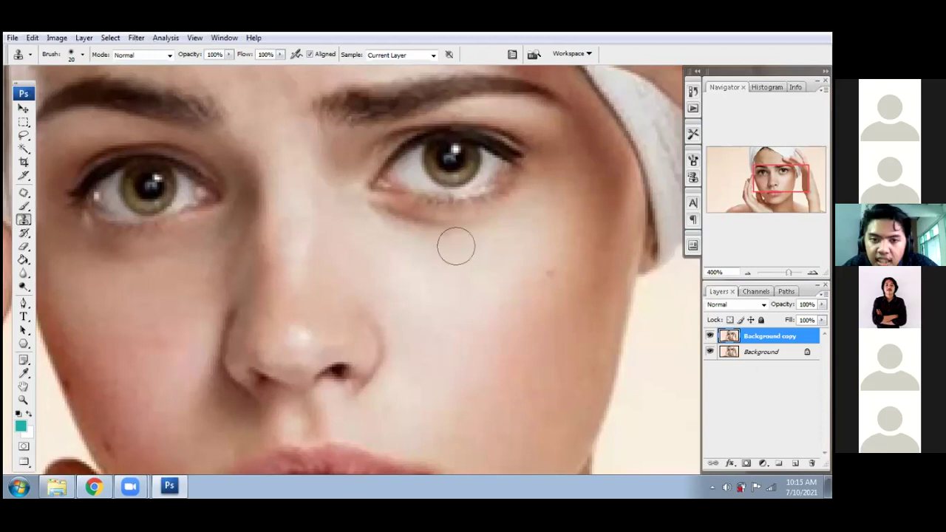
pyautogui.moveTo(454, 231); pyautogui.dragTo(373, 212)
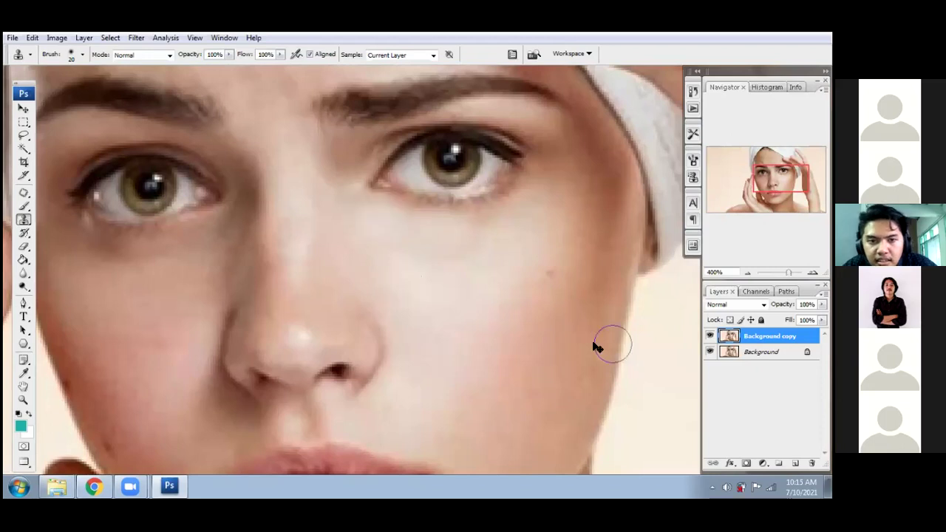
# - Zoom out and toggle Background copy off and on twice to compare retouched and blemished versions
pyautogui.hotkey('ctrl', '-')
pyautogui.hotkey('ctrl', '-')
pyautogui.hotkey('ctrl', '-')
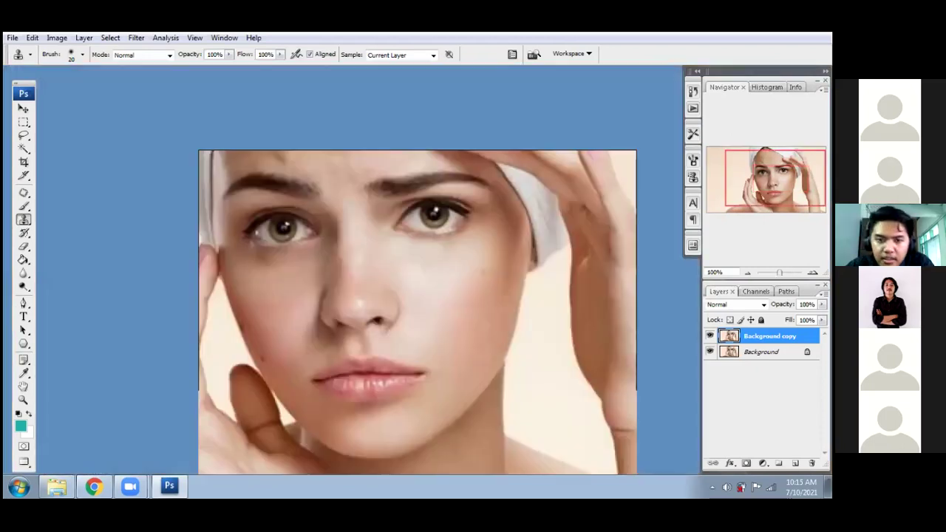
pyautogui.click(710, 336)
pyautogui.click(711, 336)
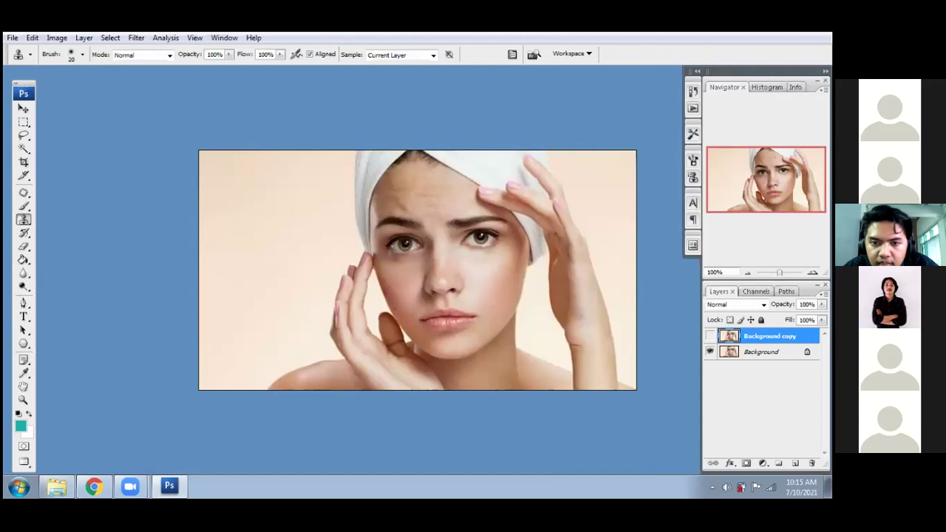
pyautogui.click(710, 336)
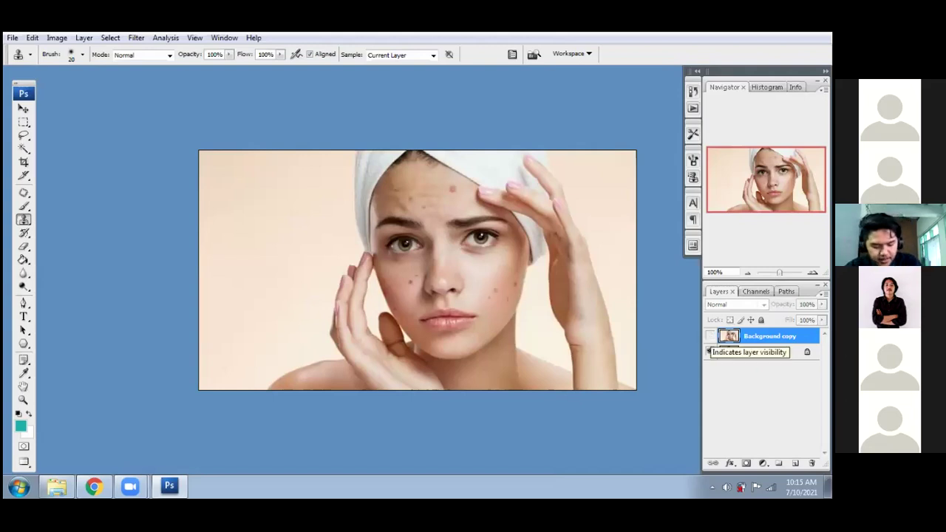
pyautogui.click(710, 336)
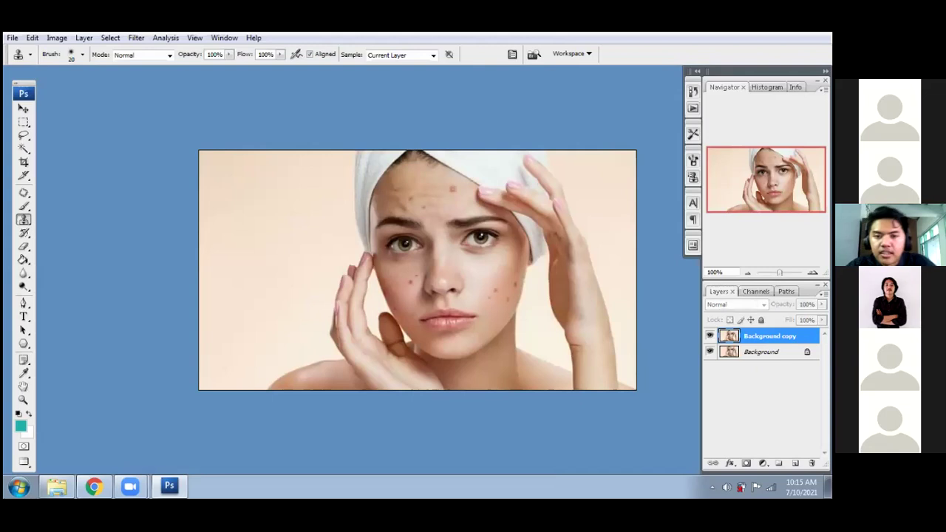
# - Pick the Brush tool and add a new empty layer above Background copy
pyautogui.click(27, 207)
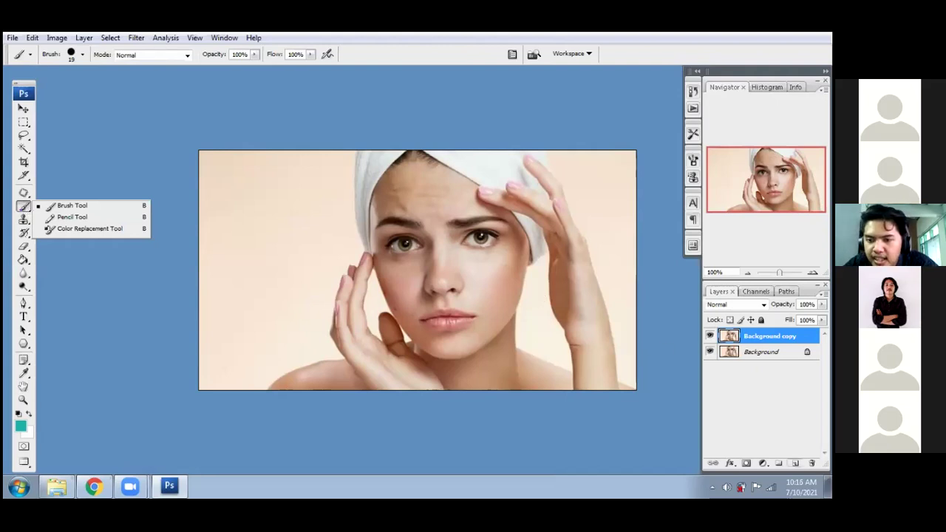
pyautogui.click(764, 414)
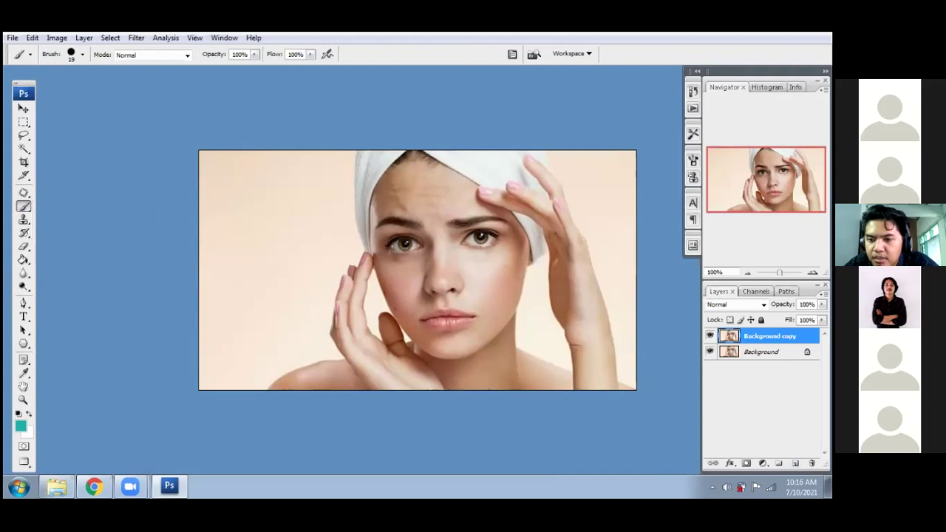
pyautogui.click(765, 414)
pyautogui.click(795, 462)
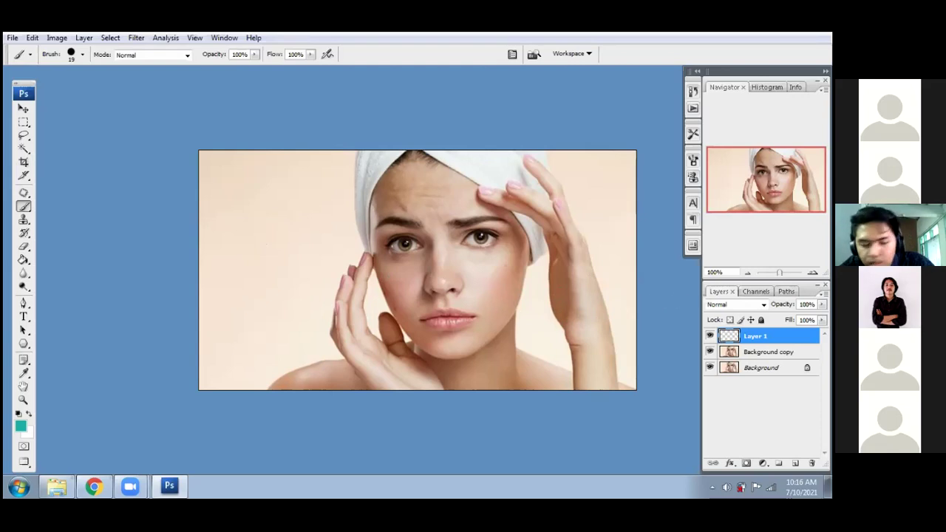
# - Recreate the empty Layer 1 and select the standard Brush tool
pyautogui.hotkey('ctrl', 'z')
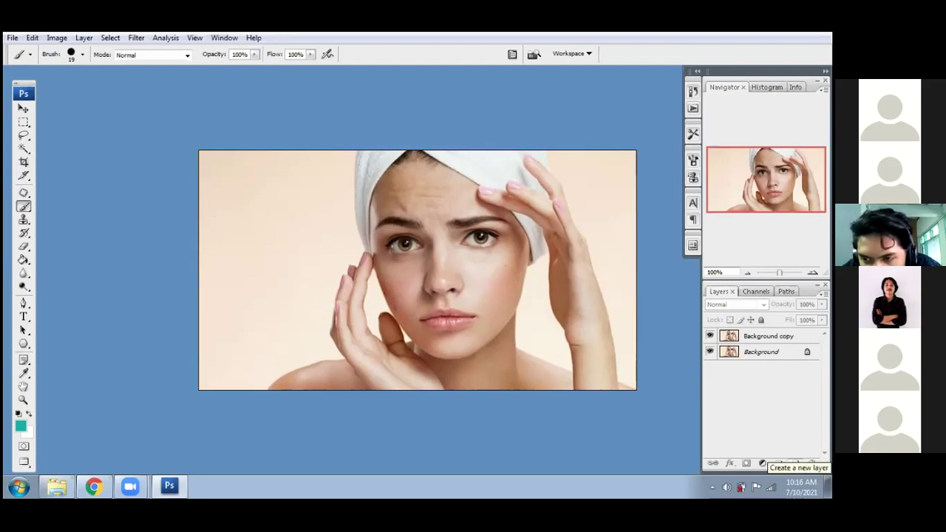
pyautogui.click(795, 463)
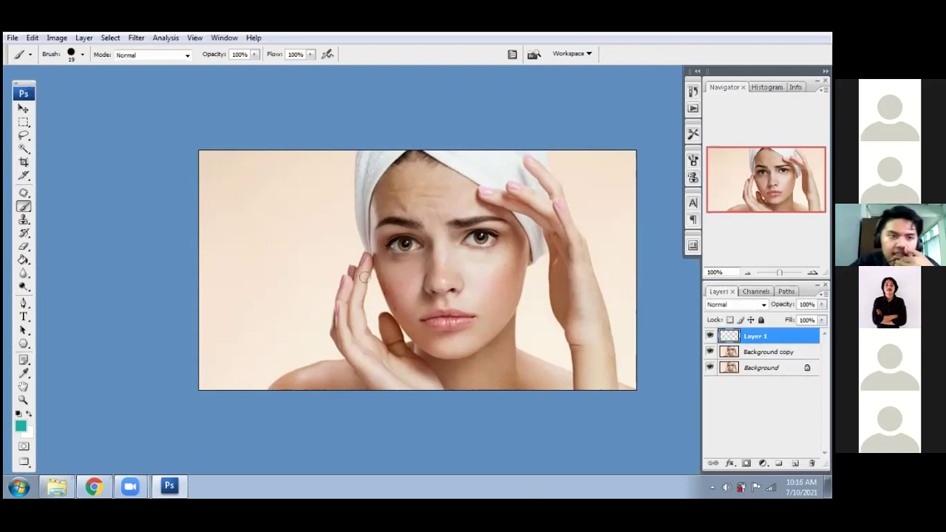
pyautogui.rightClick(24, 207)
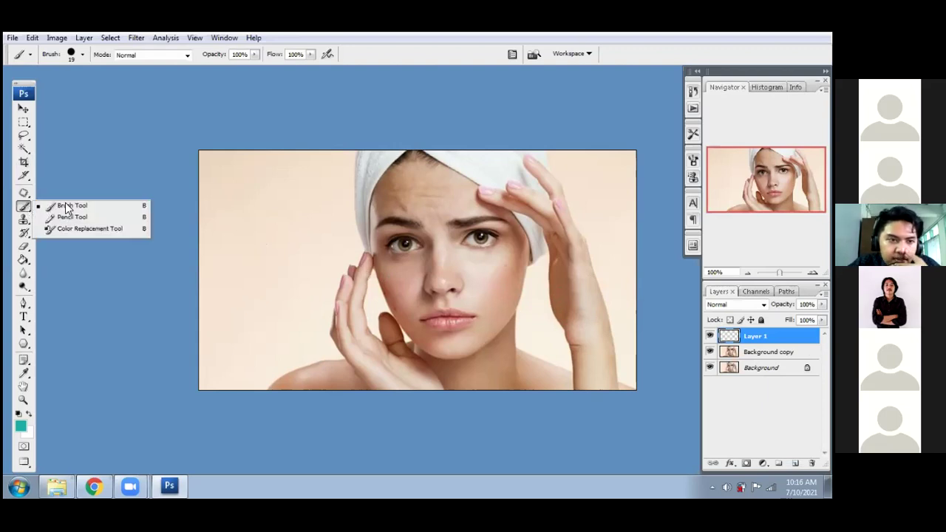
pyautogui.click(71, 205)
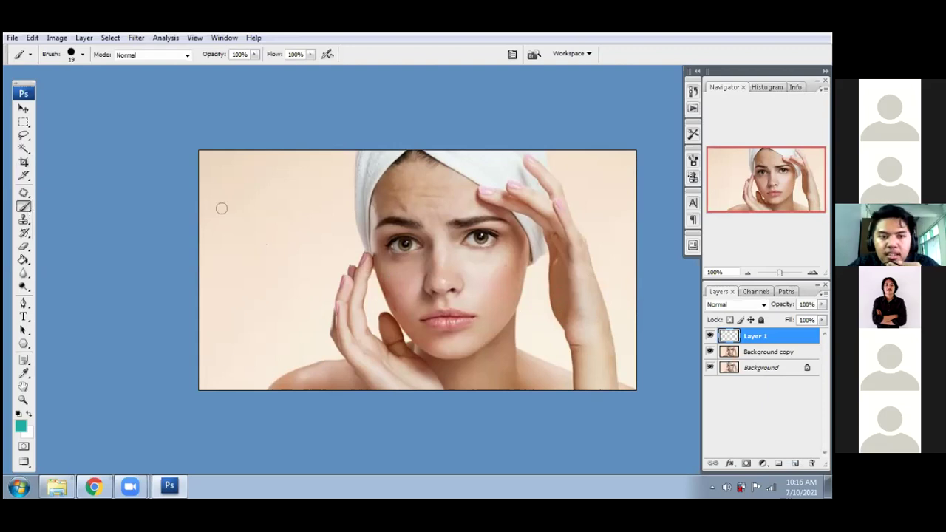
# - Choose the soft round 27 px brush tip with 0% hardness from the brush presets
pyautogui.rightClick(345, 329)
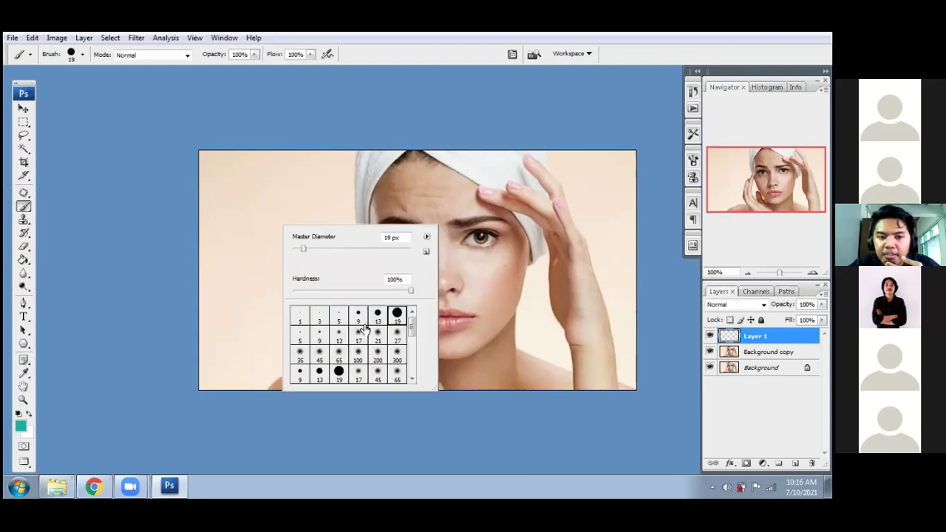
pyautogui.scroll(-1, 365, 330)
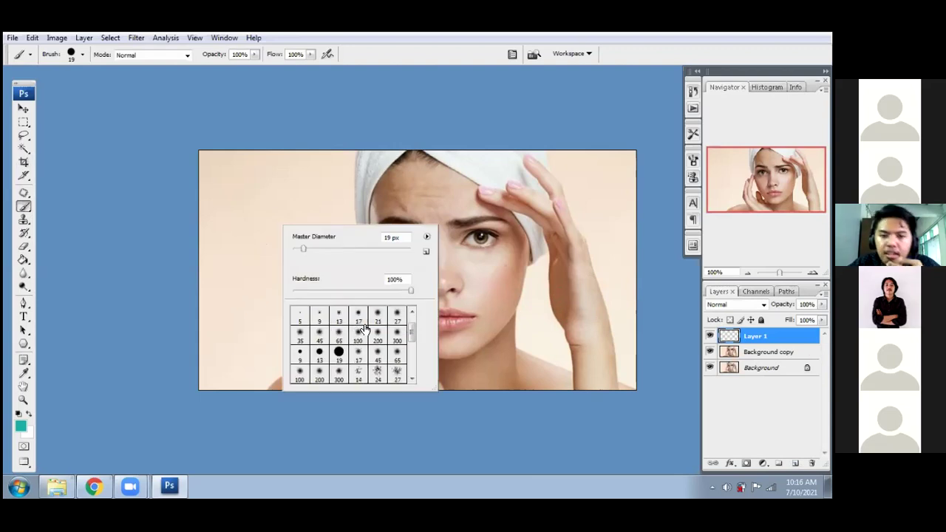
pyautogui.scroll(-2, 365, 330)
pyautogui.scroll(-3, 376, 350)
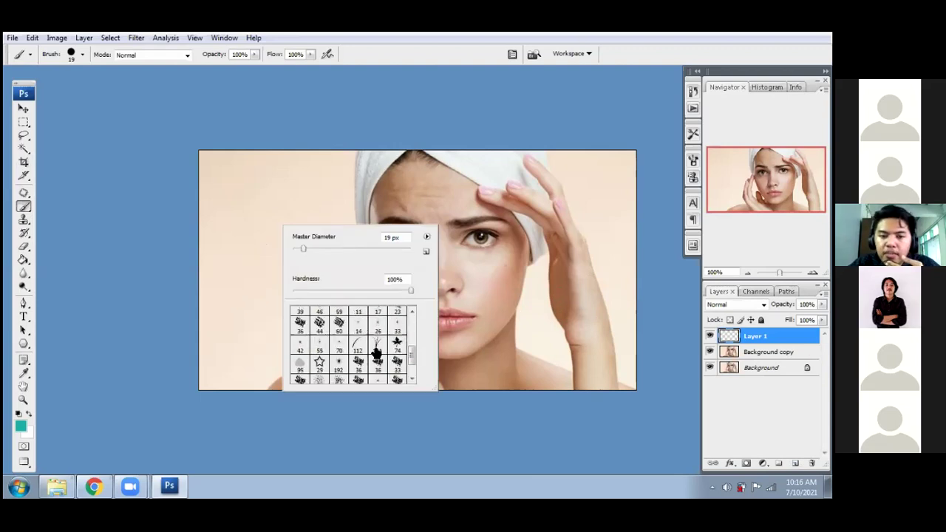
pyautogui.scroll(-1, 376, 353)
pyautogui.scroll(1, 377, 356)
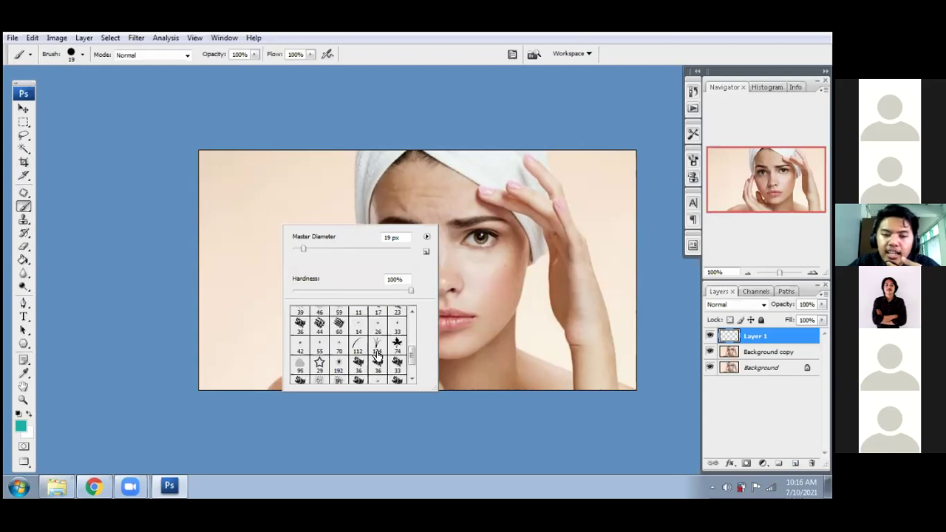
pyautogui.scroll(3, 377, 356)
pyautogui.scroll(1, 377, 356)
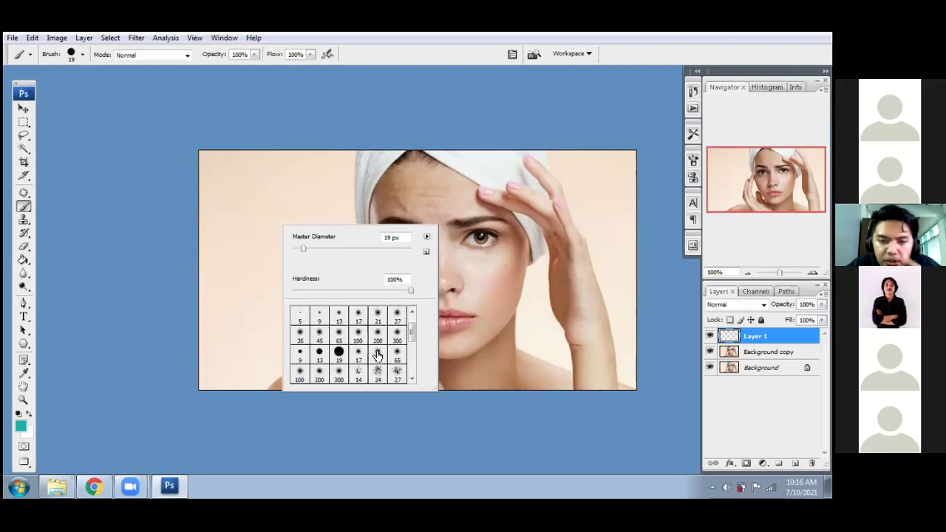
pyautogui.scroll(-3, 377, 356)
pyautogui.scroll(1, 378, 353)
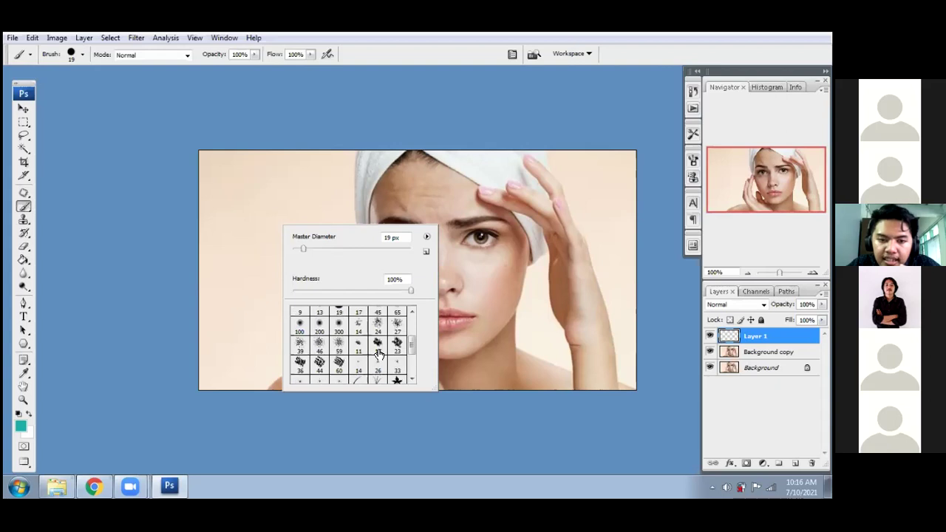
pyautogui.scroll(3, 378, 351)
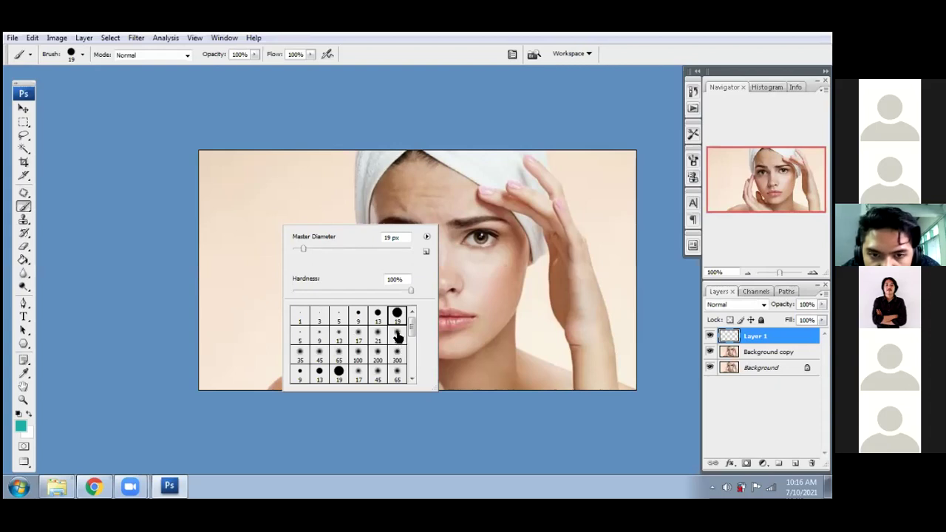
pyautogui.click(396, 335)
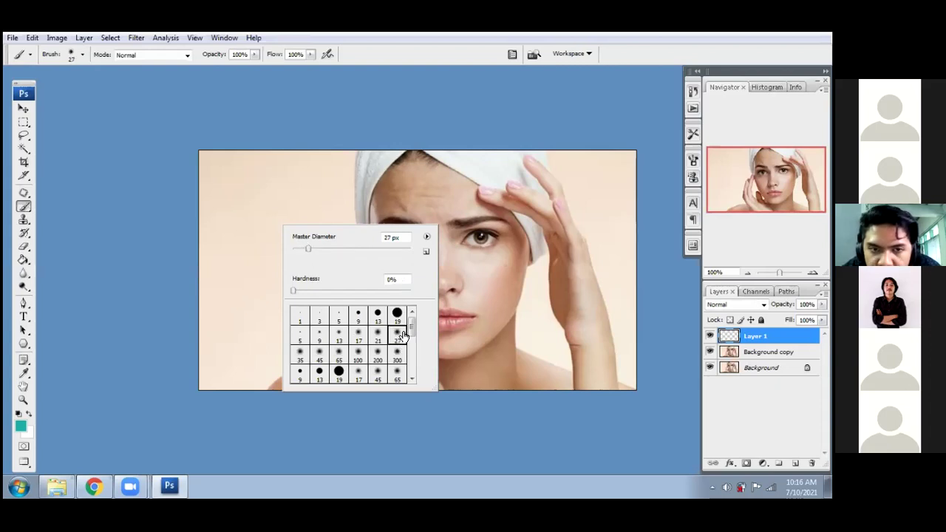
# - Test the teal brush with a dot, undo it, and shrink the brush to about 20 px
pyautogui.click(486, 298)
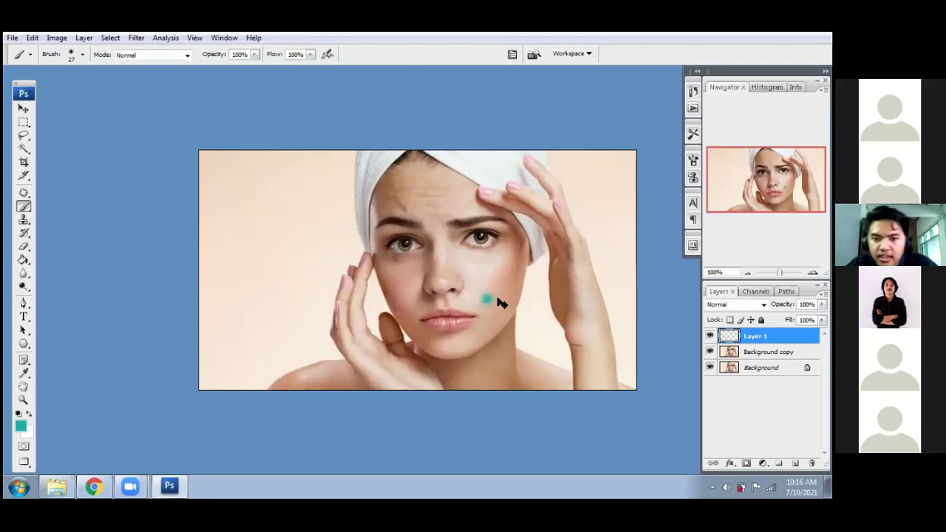
pyautogui.hotkey('ctrl', 'z')
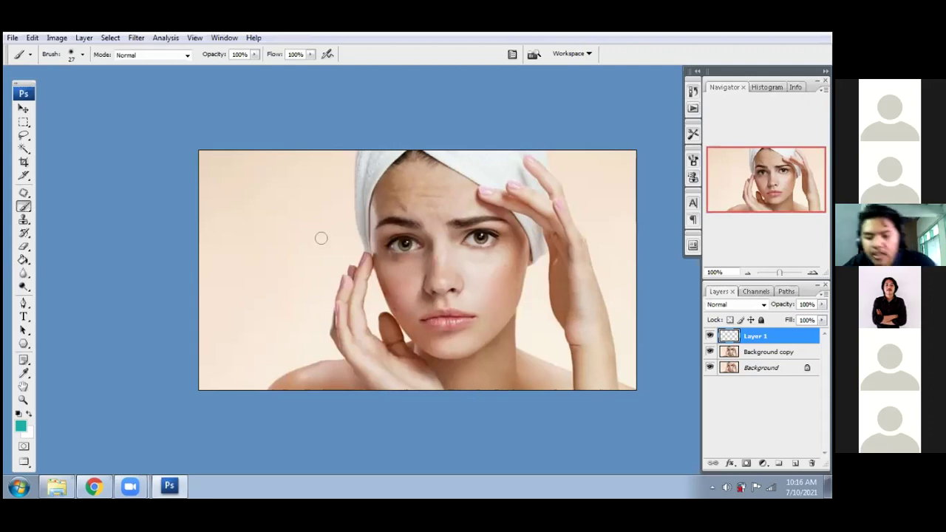
pyautogui.press('[')
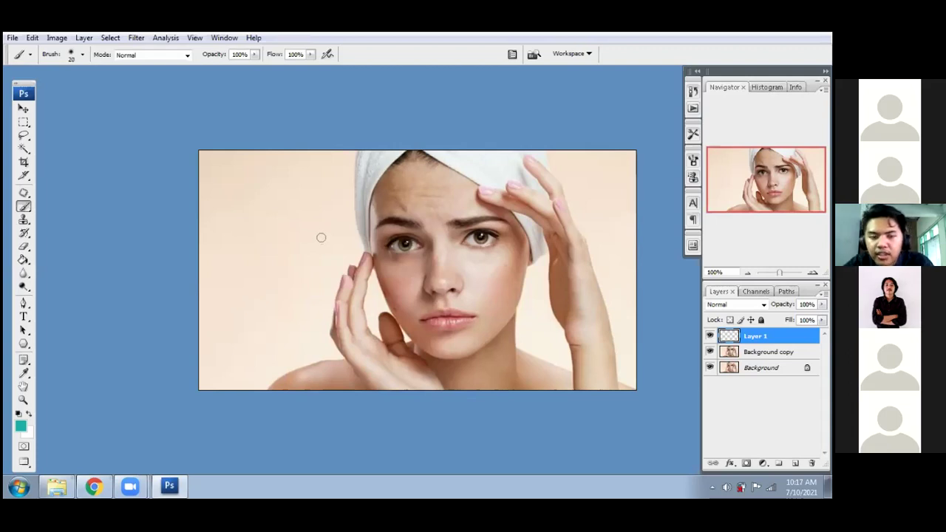
# - Paint a teal triangle outline around the face with straight Shift-click lines
pyautogui.click(283, 225)
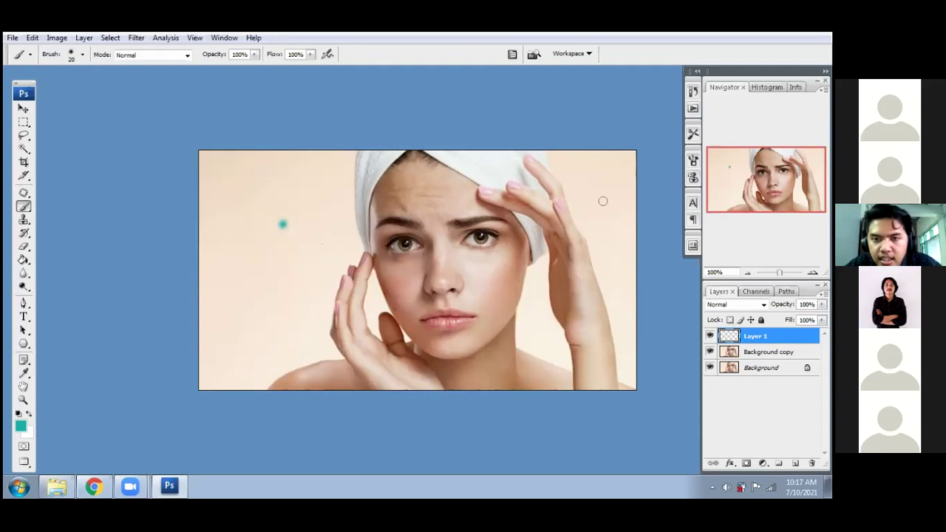
pyautogui.keyDown('shift'); pyautogui.click(603, 201); pyautogui.keyUp('shift')
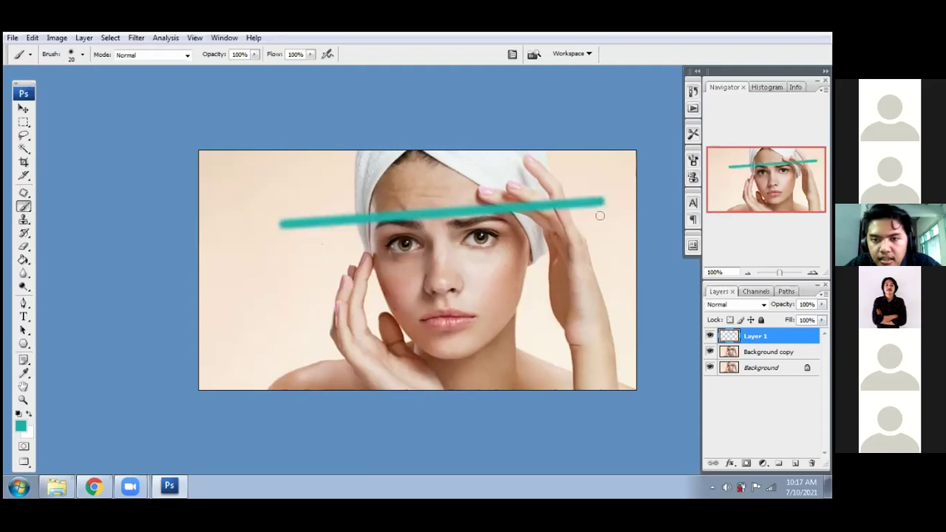
pyautogui.keyDown('shift'); pyautogui.click(464, 369); pyautogui.keyUp('shift')
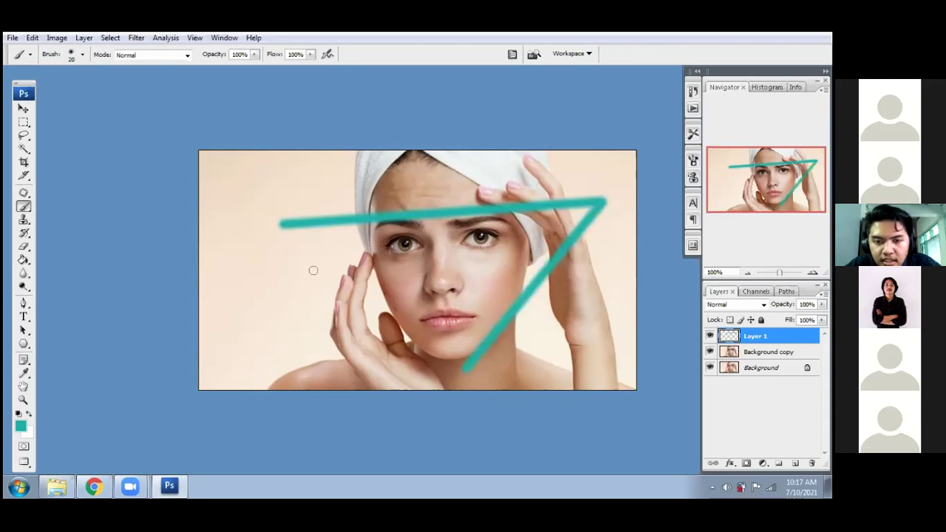
pyautogui.keyDown('shift'); pyautogui.click(281, 225); pyautogui.keyUp('shift')
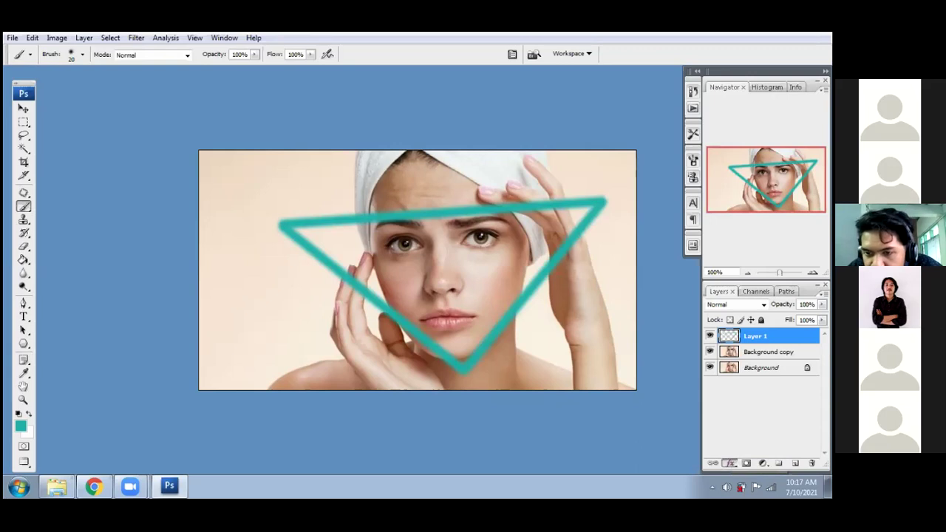
pyautogui.click(730, 463)
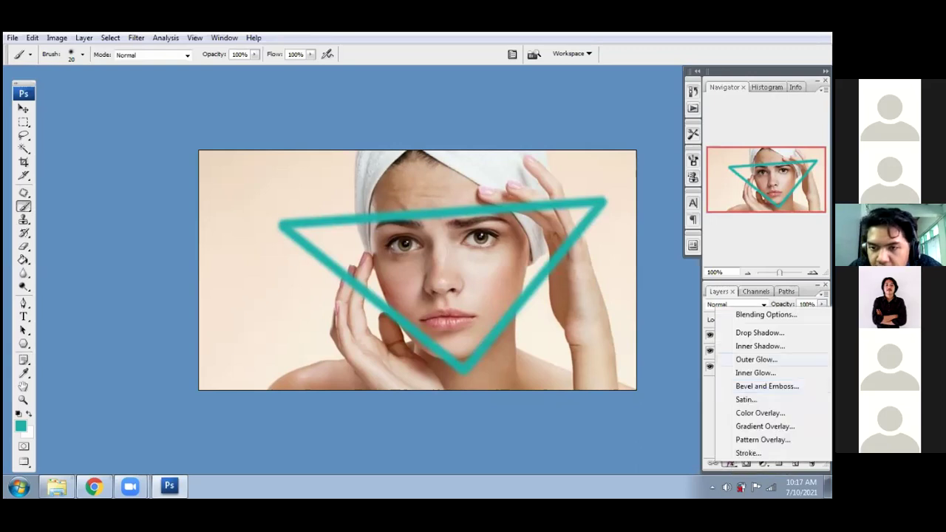
# - Add an Outer Glow effect to the triangle layer with a size of 100 px
pyautogui.click(756, 359)
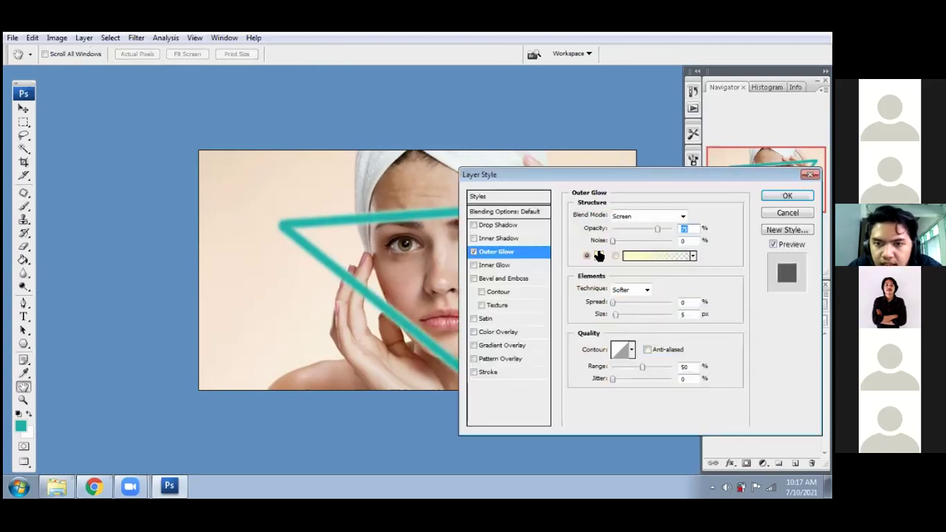
pyautogui.moveTo(630, 173); pyautogui.dragTo(587, 274)
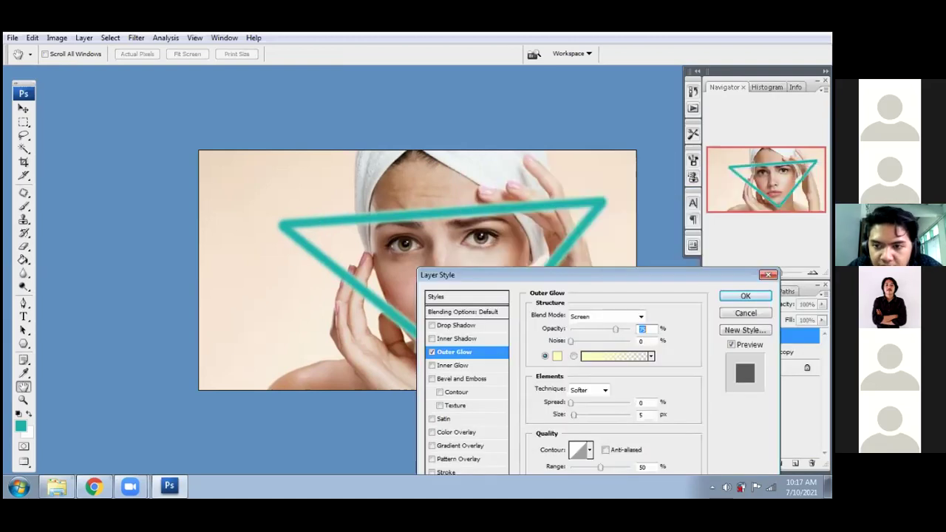
pyautogui.moveTo(602, 274); pyautogui.dragTo(607, 205)
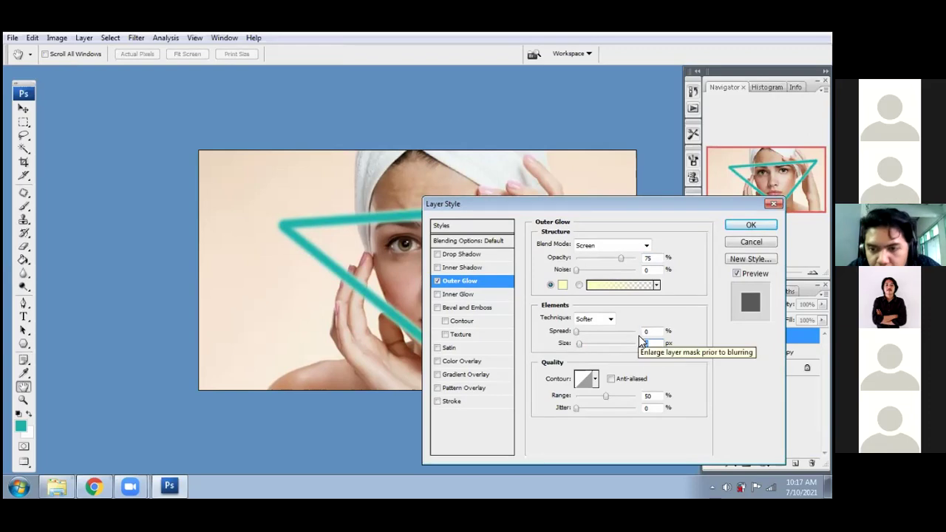
pyautogui.write('100')
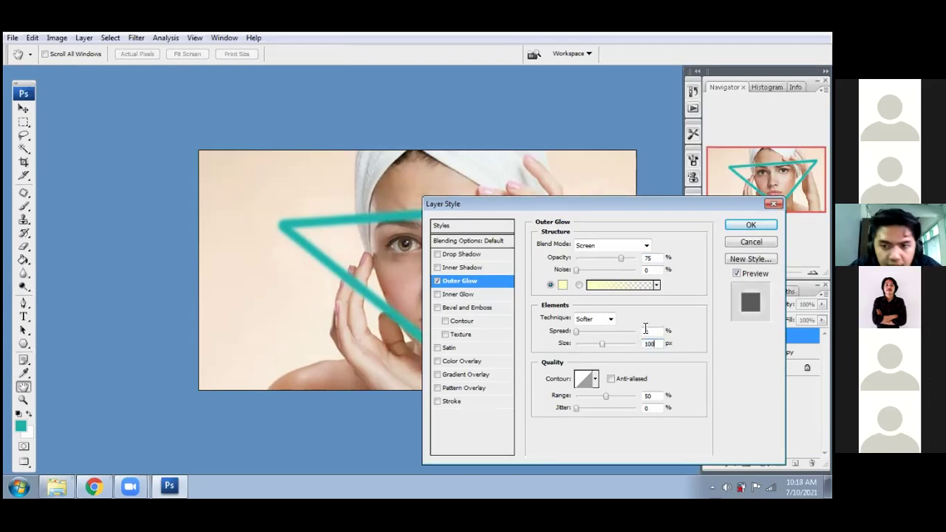
# - Set the Outer Glow spread to 5% and bring up its colour picker
pyautogui.doubleClick(646, 331)
pyautogui.write('20')
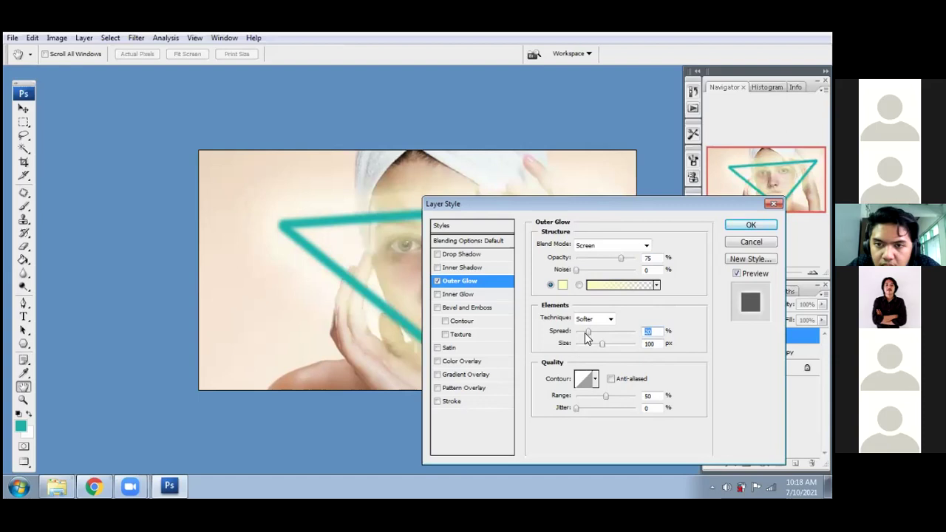
pyautogui.doubleClick(660, 333)
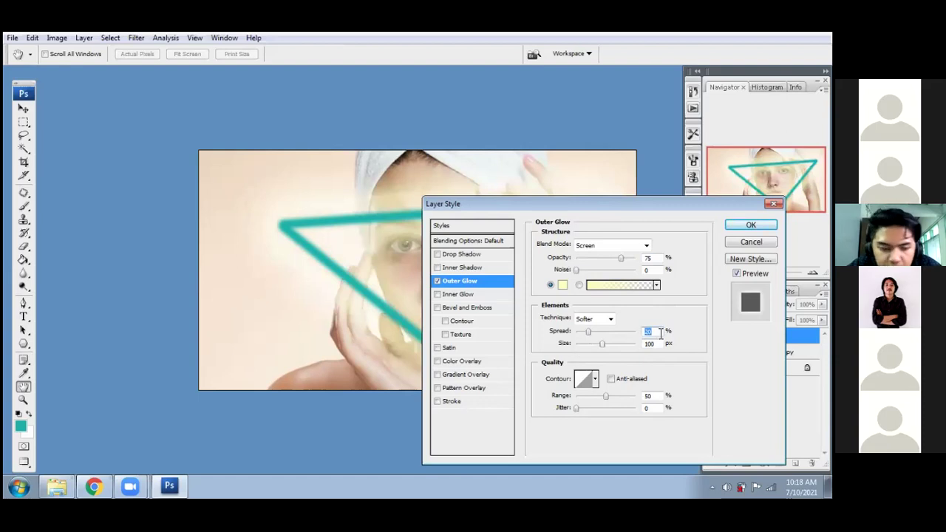
pyautogui.write('10')
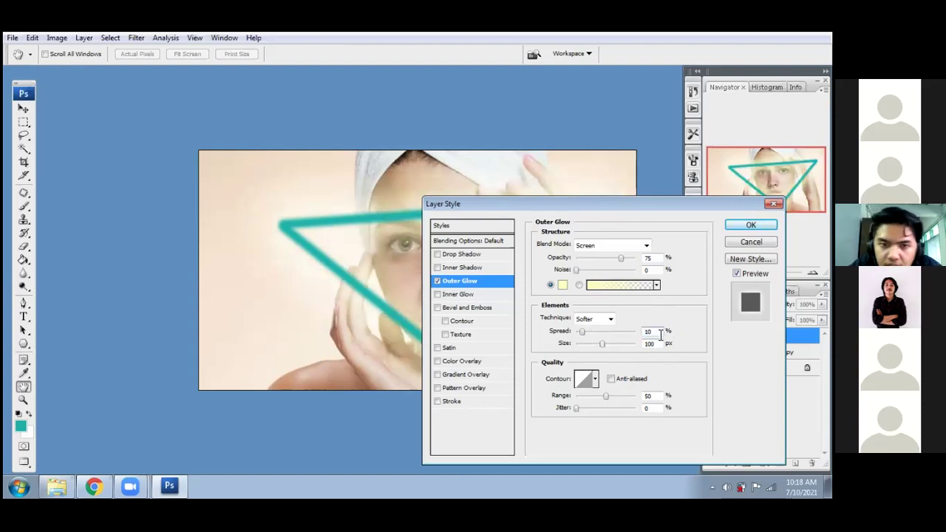
pyautogui.press('BackSpace')
pyautogui.press('BackSpace')
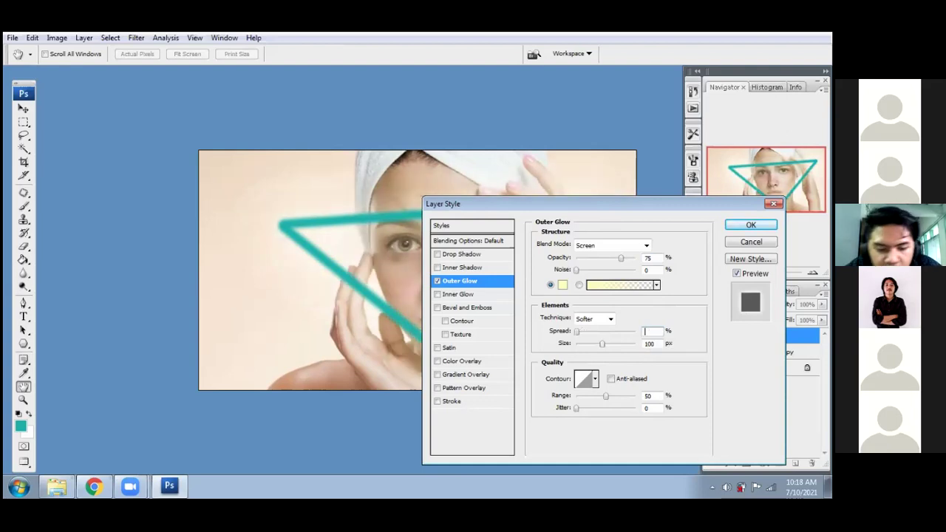
pyautogui.write('5')
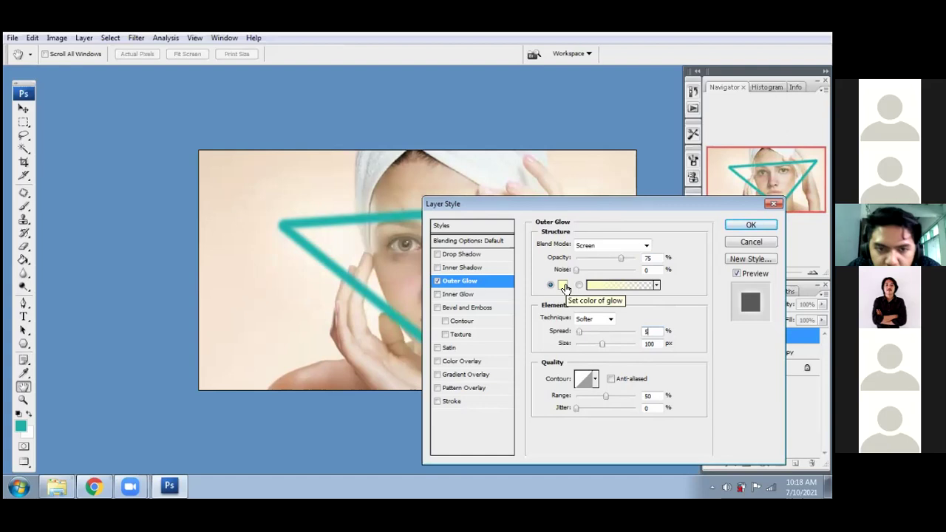
pyautogui.click(562, 286)
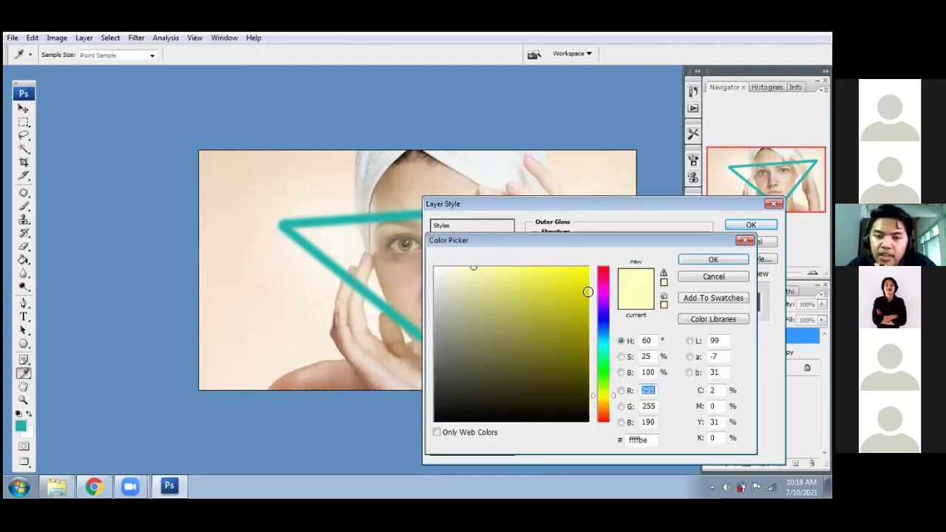
# - Move the glow colour's hue slider to blue in the Color Picker
pyautogui.press('Return')
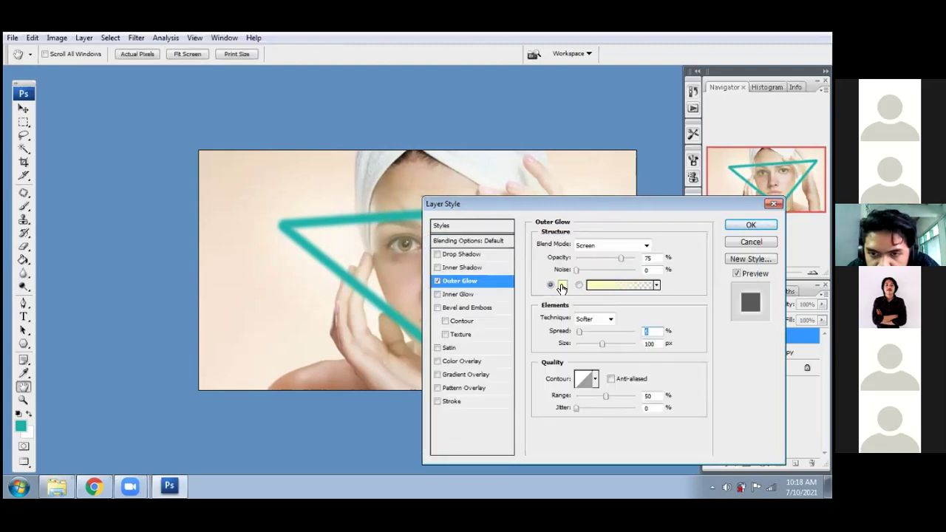
pyautogui.click(563, 285)
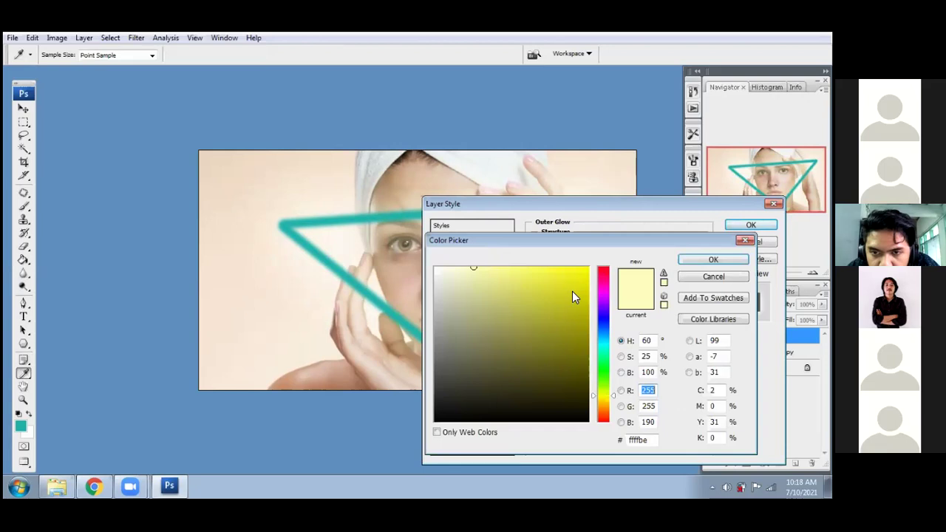
pyautogui.click(600, 304)
pyautogui.click(602, 322)
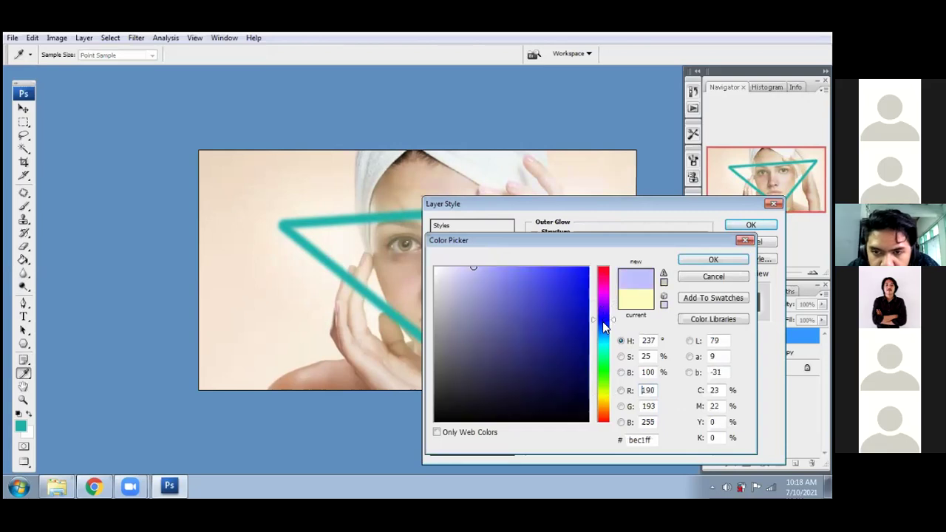
pyautogui.click(604, 312)
pyautogui.click(605, 338)
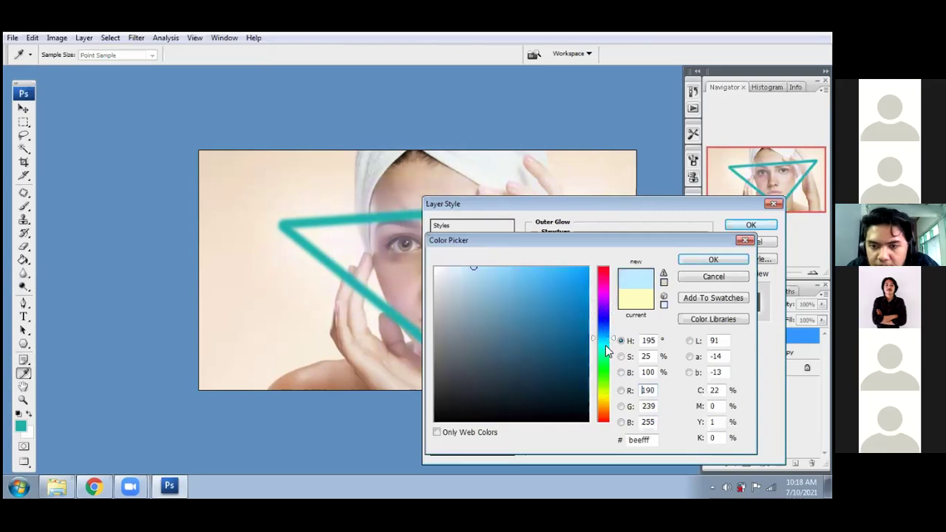
pyautogui.click(604, 328)
pyautogui.click(604, 297)
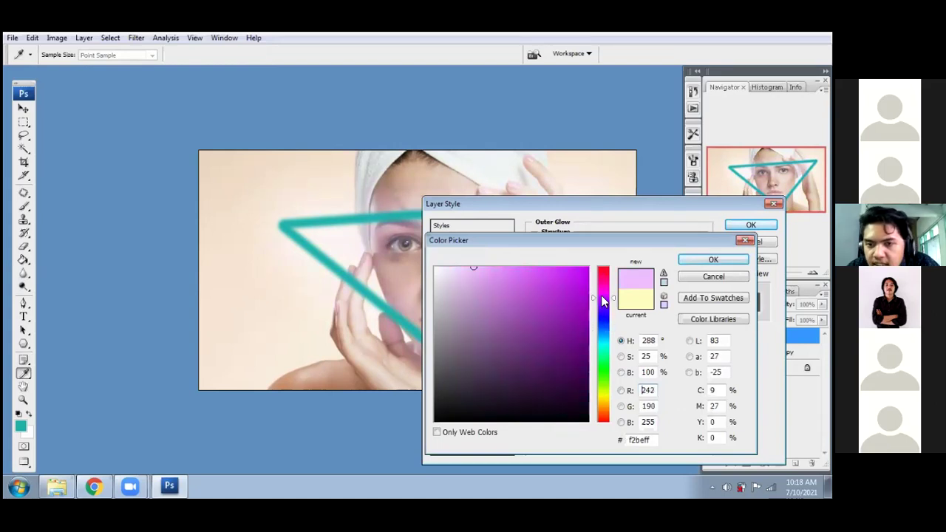
pyautogui.click(601, 296)
pyautogui.click(602, 311)
pyautogui.click(602, 328)
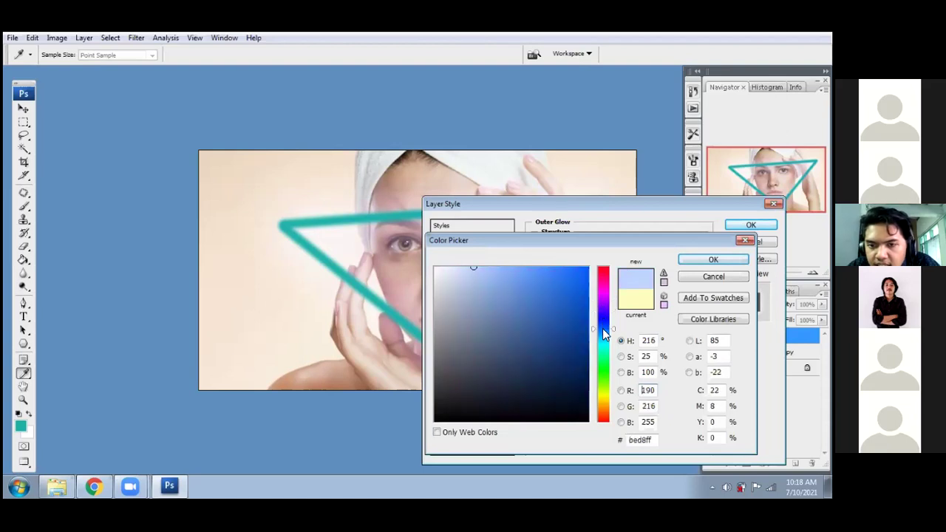
pyautogui.click(603, 326)
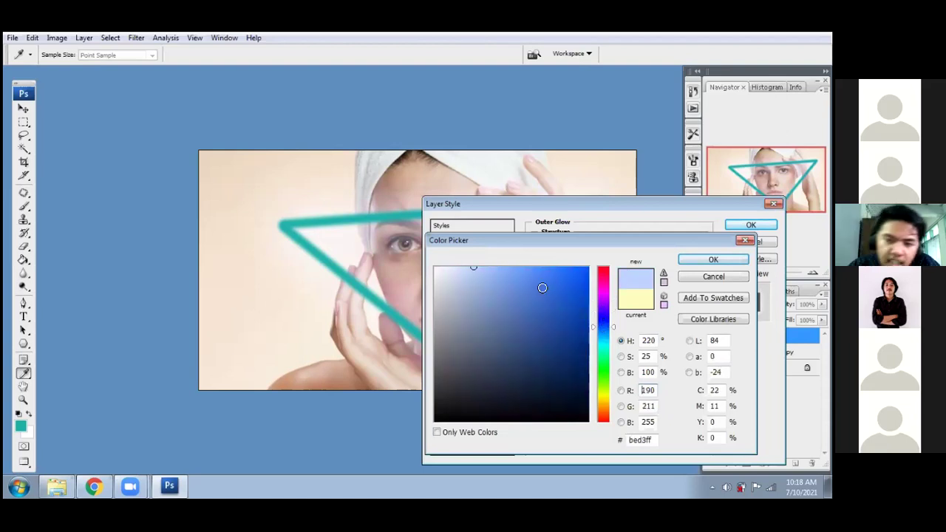
# - Pick the saturated bright blue 3276ff as the glow colour and confirm it
pyautogui.click(548, 277)
pyautogui.click(559, 267)
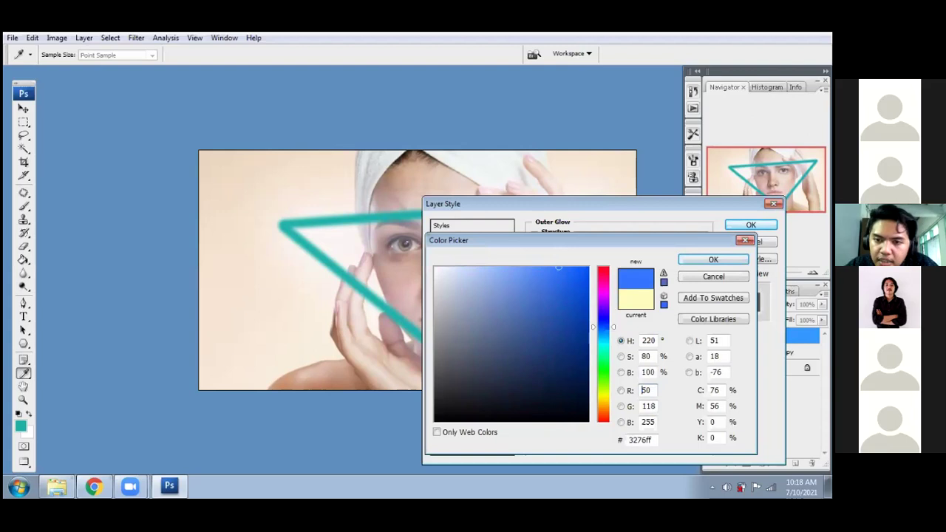
pyautogui.press('Return')
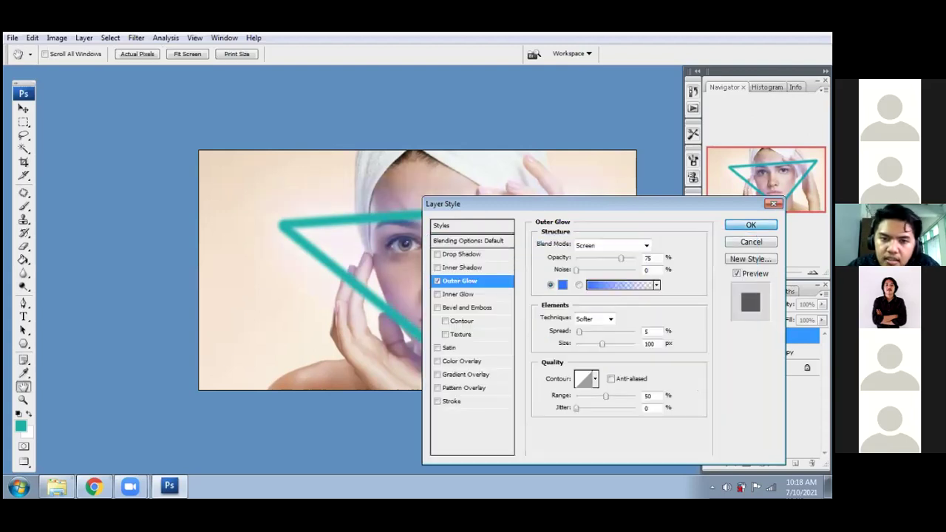
# - Apply the blue Outer Glow to Layer 1 and switch to the Eraser tool
pyautogui.press('Return')
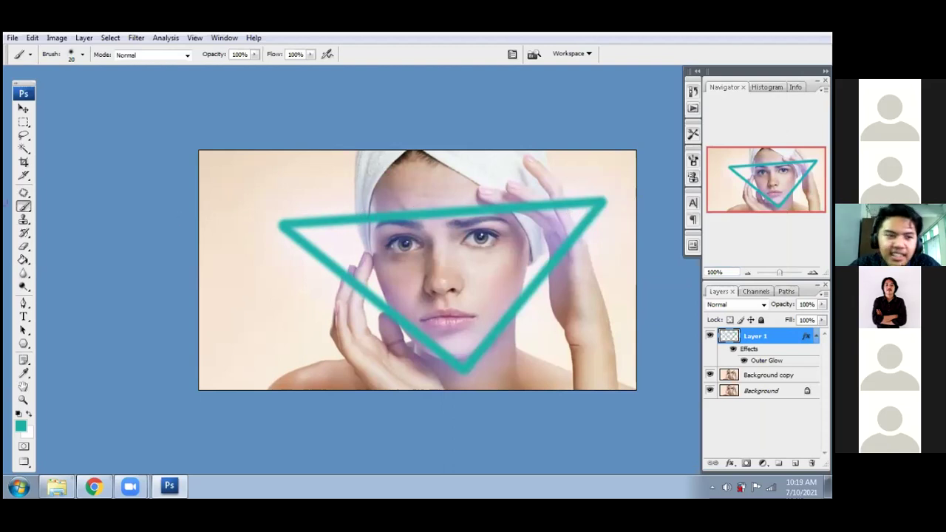
pyautogui.click(24, 248)
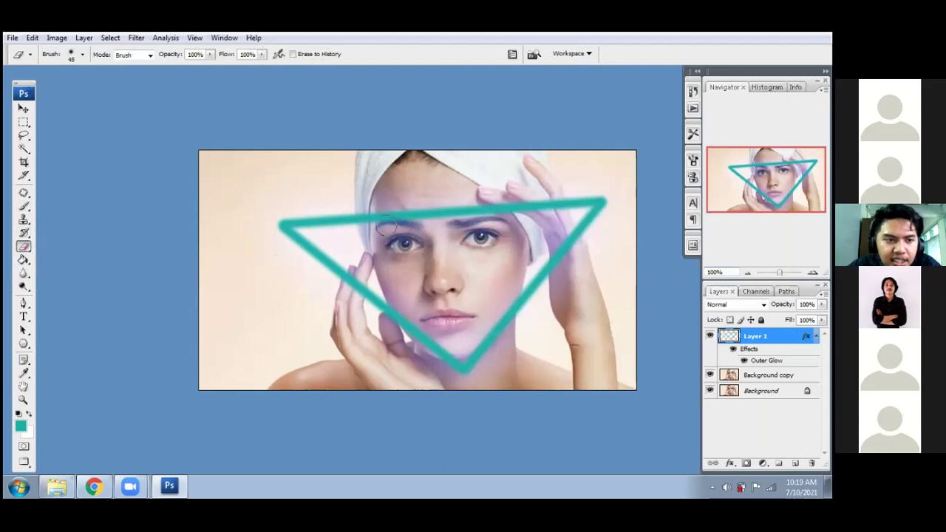
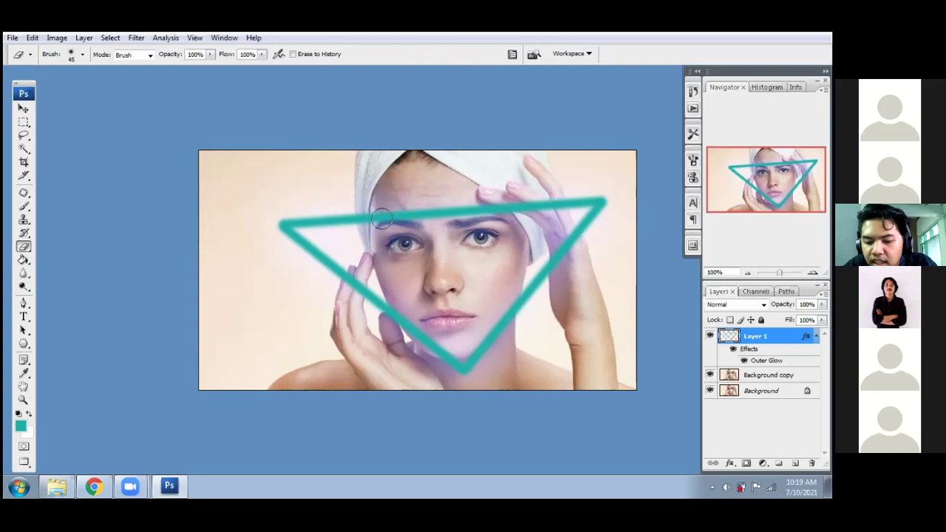
# - Resize the eraser brush, settling the diameter at about 59 px
pyautogui.press('[')
pyautogui.press('[')
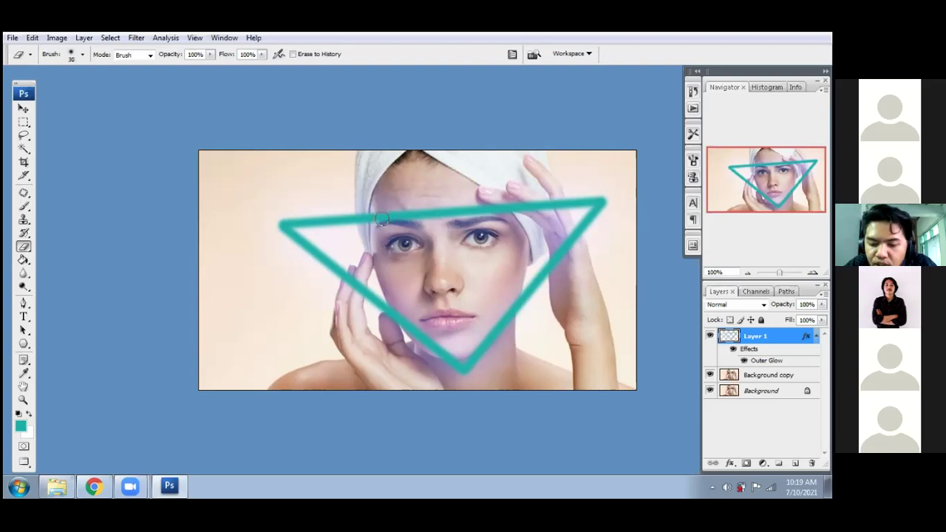
pyautogui.press(']')
pyautogui.press(']')
pyautogui.press(']')
pyautogui.press(']')
pyautogui.press(']')
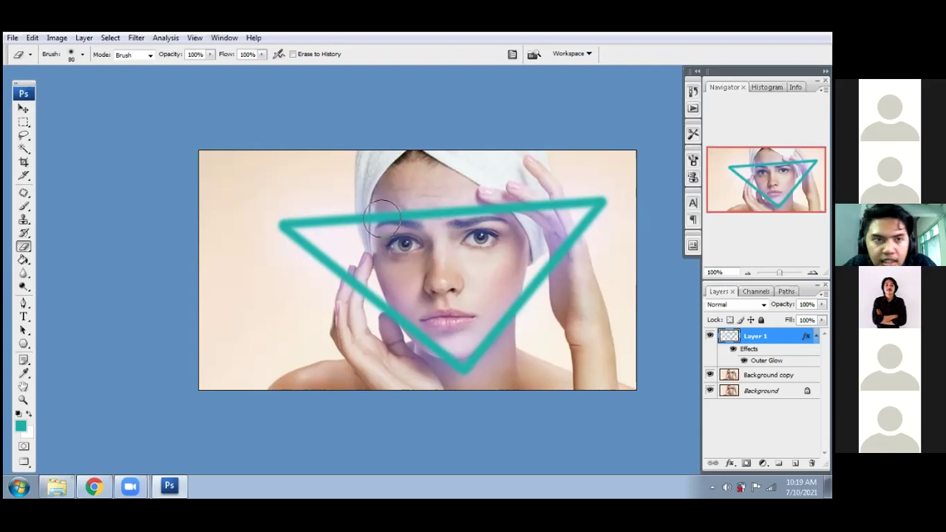
pyautogui.rightClick(273, 196)
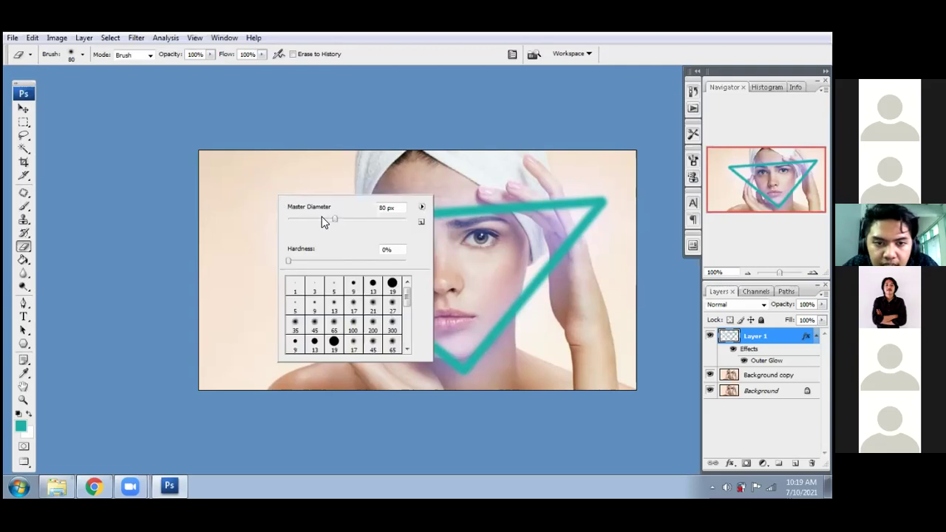
pyautogui.rightClick(257, 183)
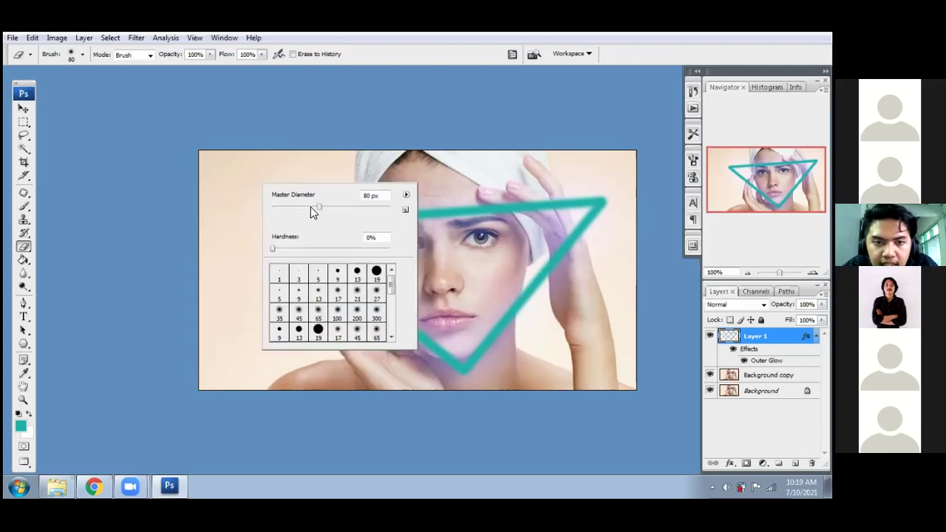
pyautogui.moveTo(317, 206); pyautogui.dragTo(328, 209)
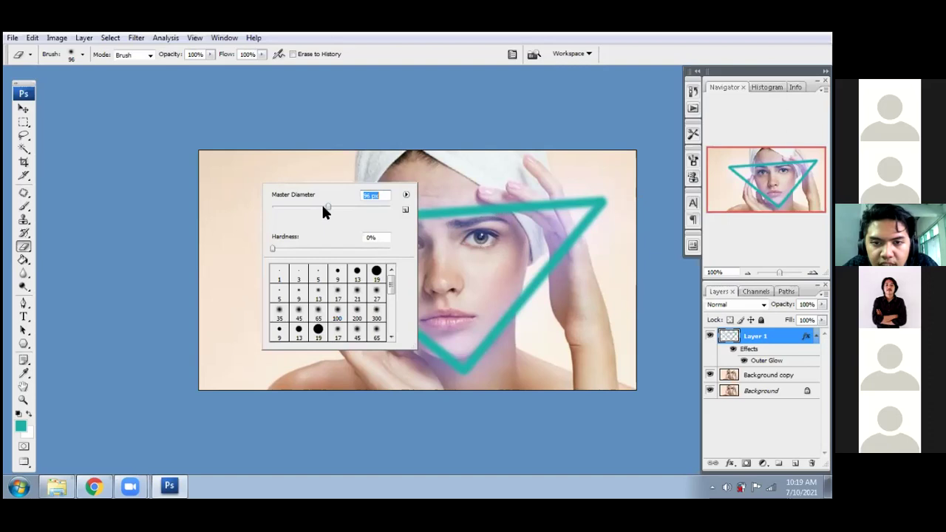
pyautogui.moveTo(335, 210); pyautogui.dragTo(351, 209)
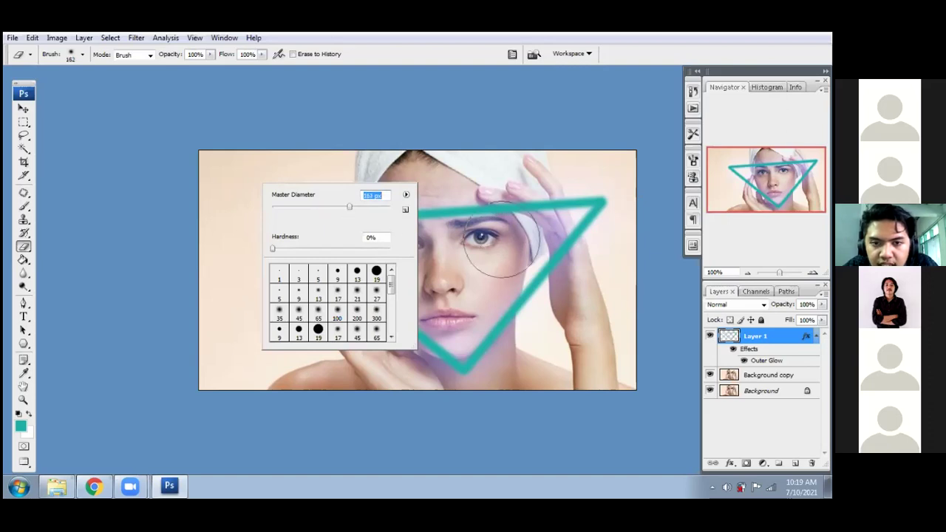
pyautogui.click(307, 207)
pyautogui.moveTo(309, 207); pyautogui.dragTo(306, 207)
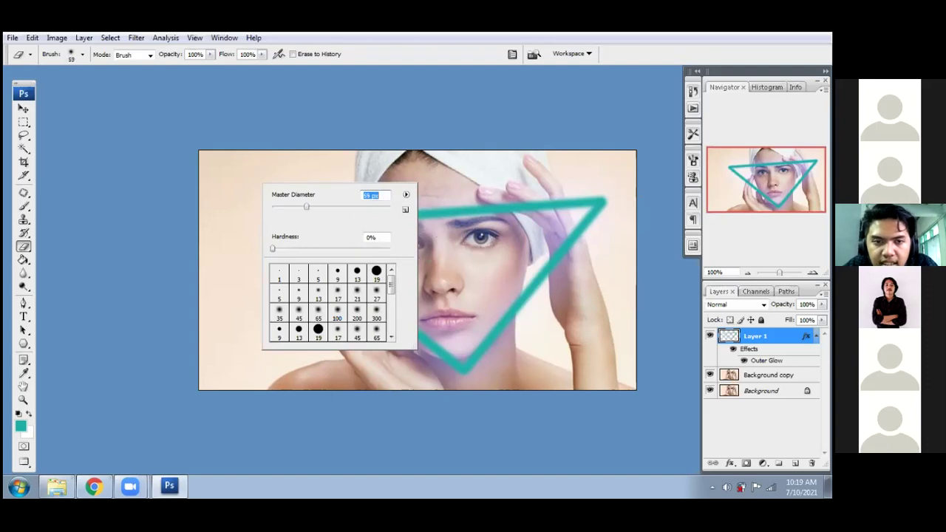
pyautogui.click(251, 223)
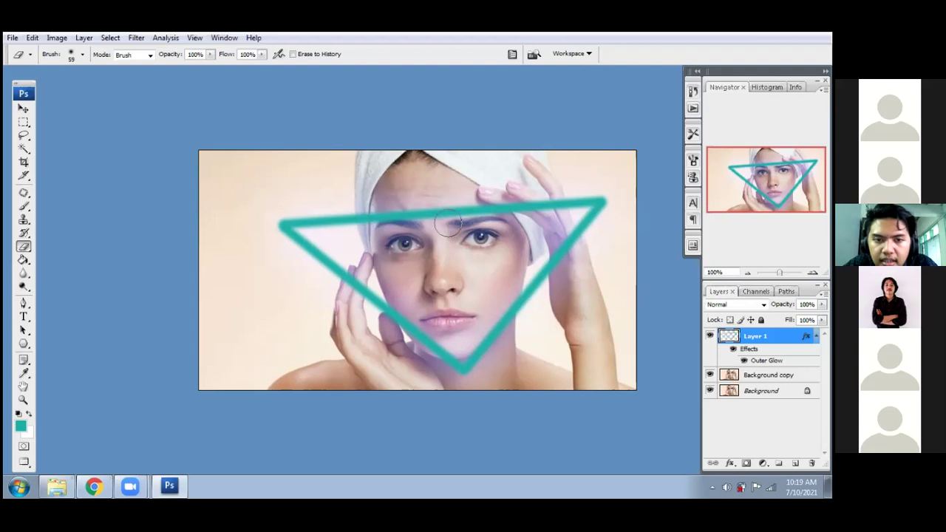
# - Erase the teal triangle's top edge across the hair and hand with an 80 px brush
pyautogui.press(']')
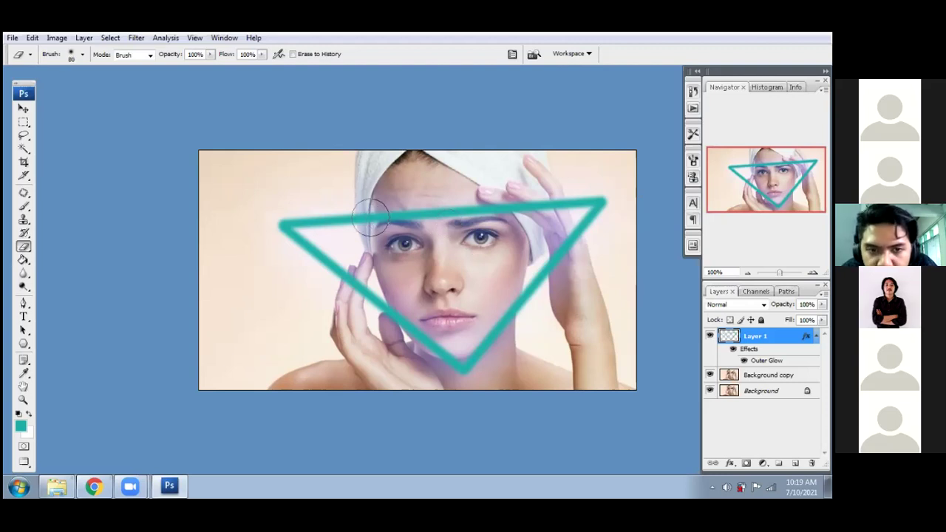
pyautogui.click(371, 218)
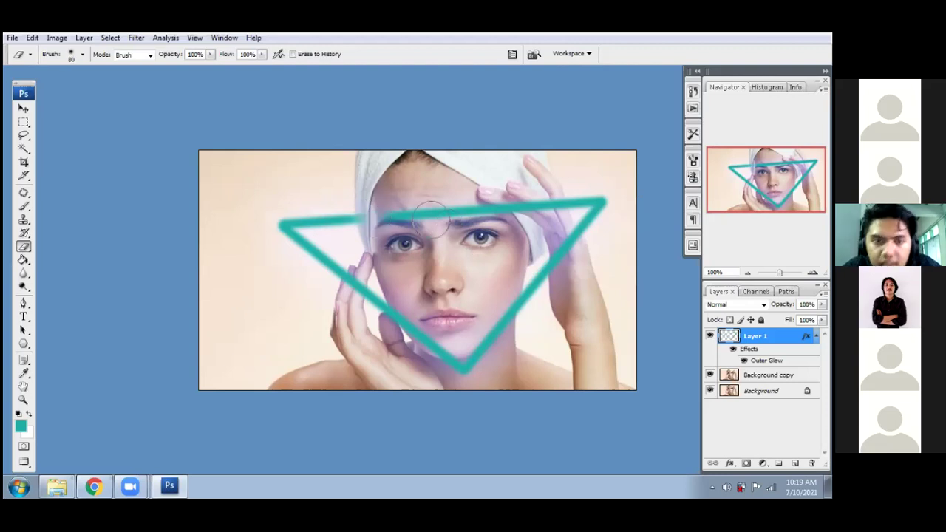
pyautogui.keyDown('shift'); pyautogui.click(547, 201); pyautogui.keyUp('shift')
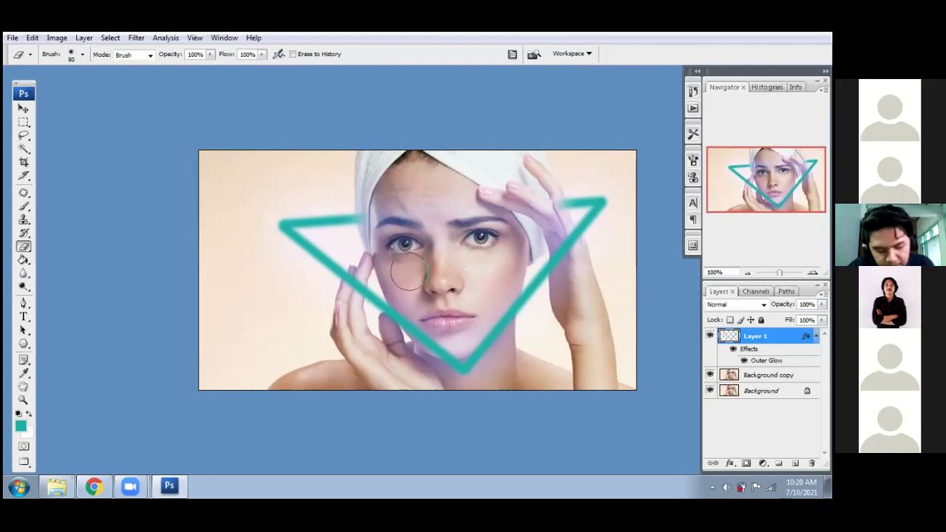
pyautogui.click(23, 108)
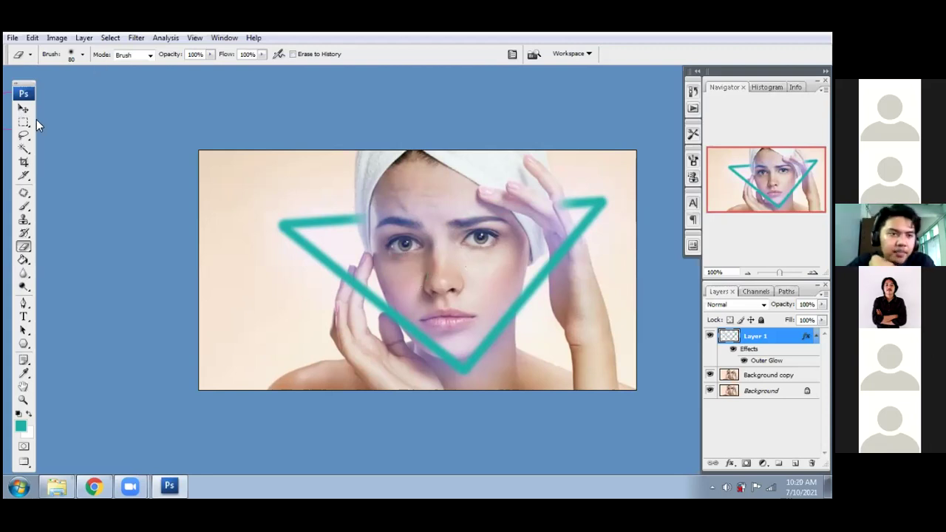
# - Minimise the 568531acne.jpg window and bring up the BAHAN MATERI PHOTOSHOP folder in Explorer
pyautogui.click(85, 142)
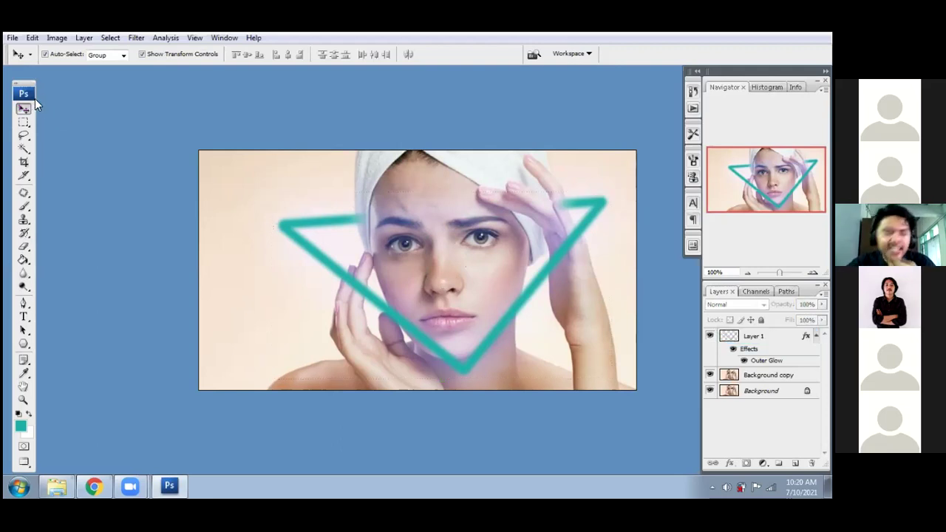
pyautogui.press('f')
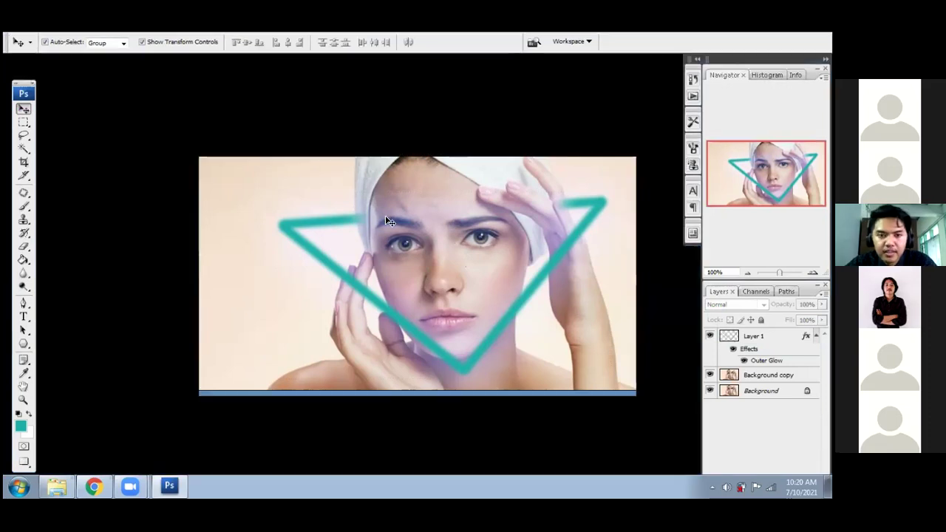
pyautogui.press('f')
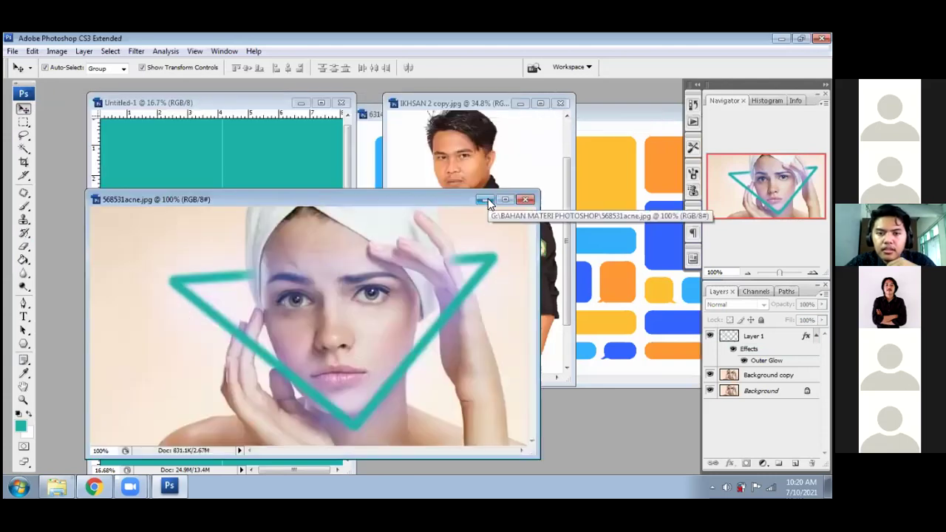
pyautogui.click(484, 200)
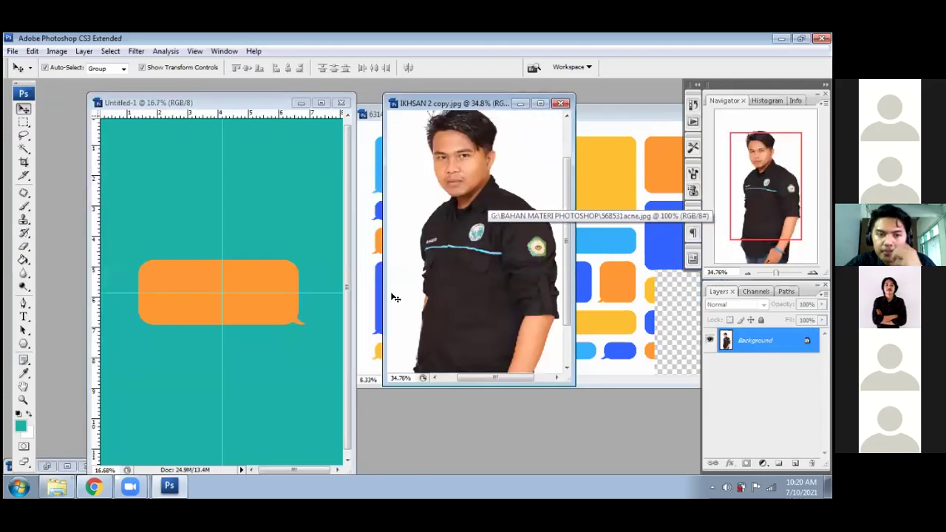
pyautogui.click(101, 485)
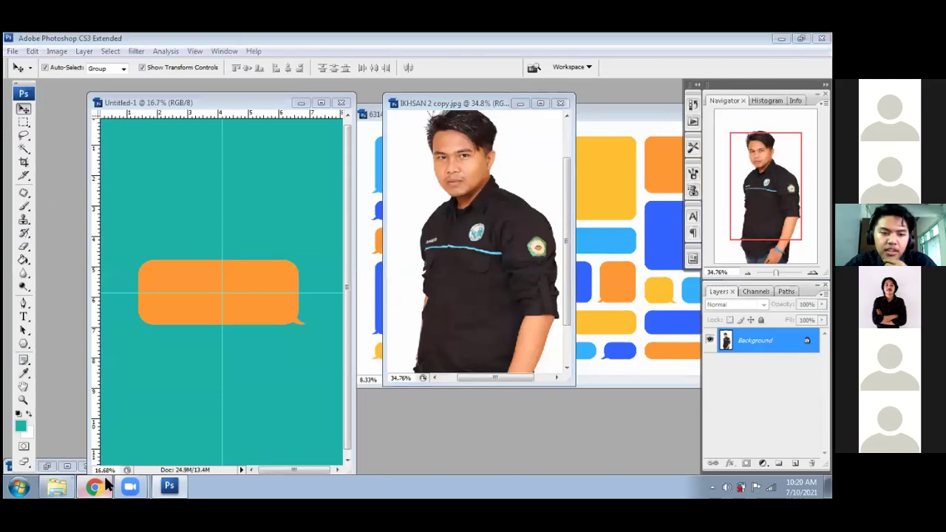
pyautogui.click(67, 484)
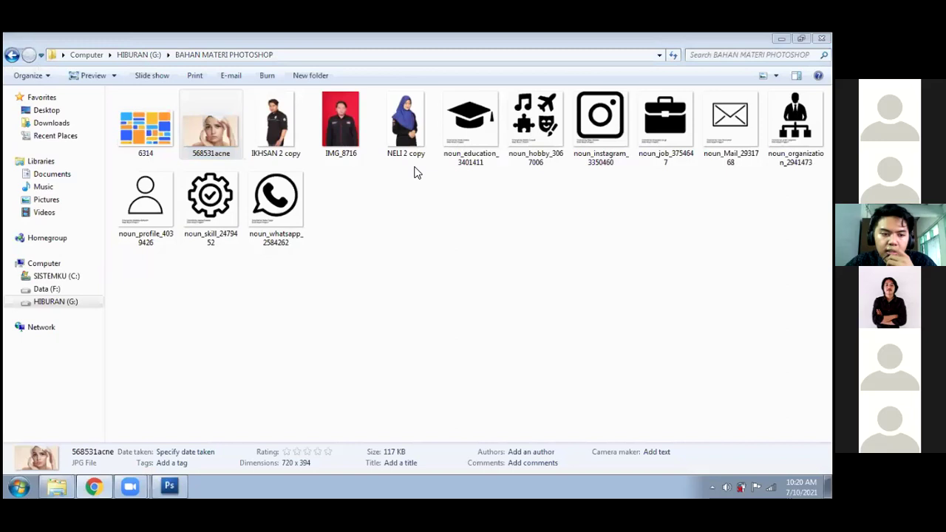
# - Drag the NELI 2 copy photo from Explorer onto Photoshop to open it, then return to Photoshop
pyautogui.click(408, 152)
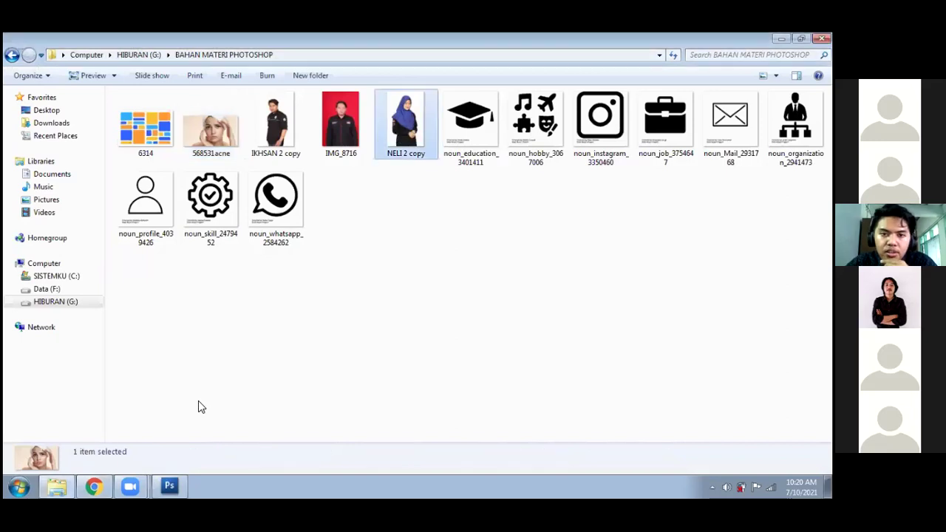
pyautogui.moveTo(185, 444); pyautogui.dragTo(170, 488)
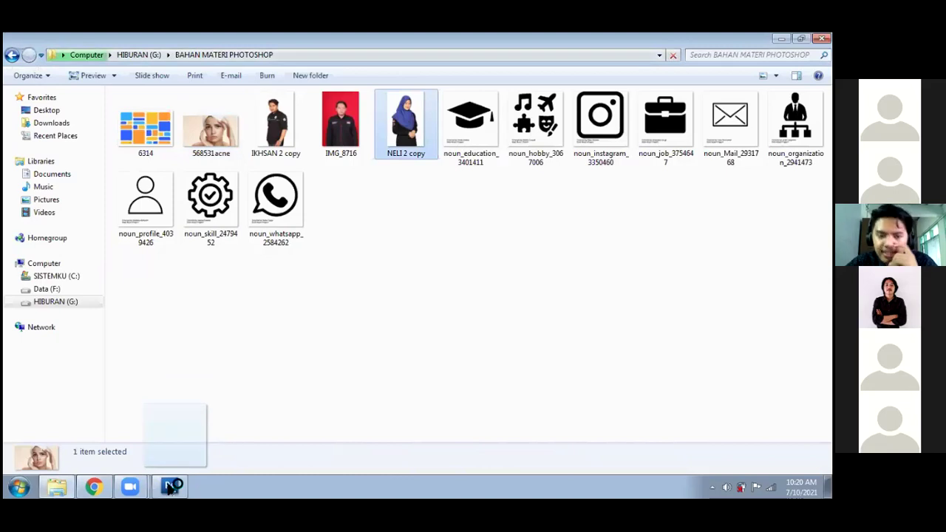
pyautogui.moveTo(169, 488); pyautogui.dragTo(169, 488)
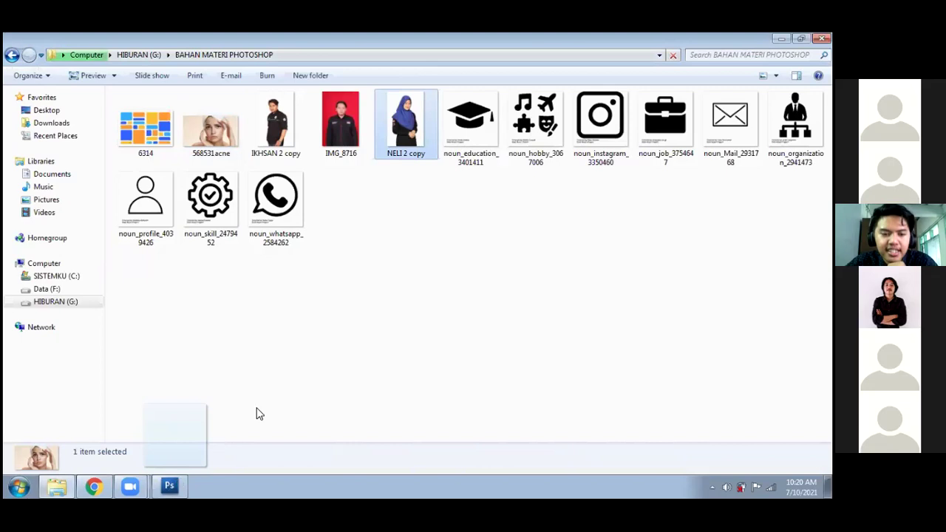
pyautogui.moveTo(259, 414); pyautogui.dragTo(258, 411)
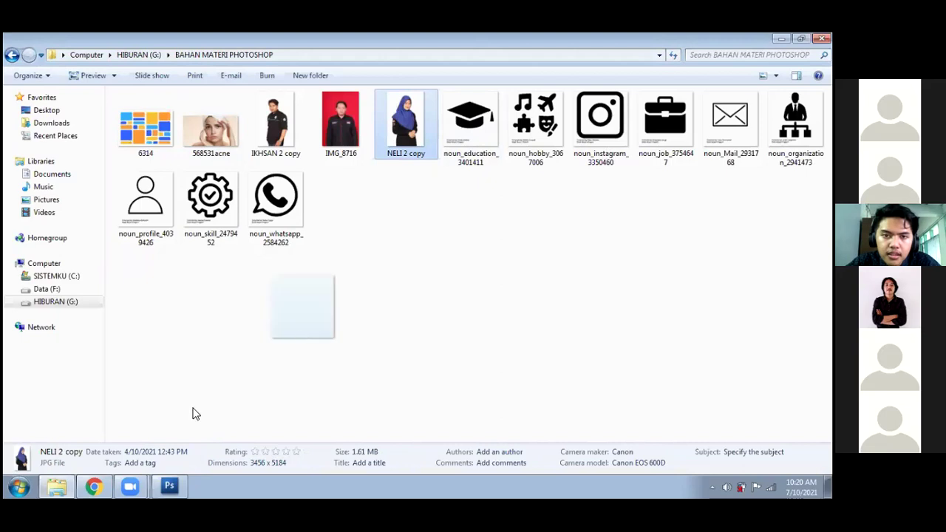
pyautogui.click(171, 484)
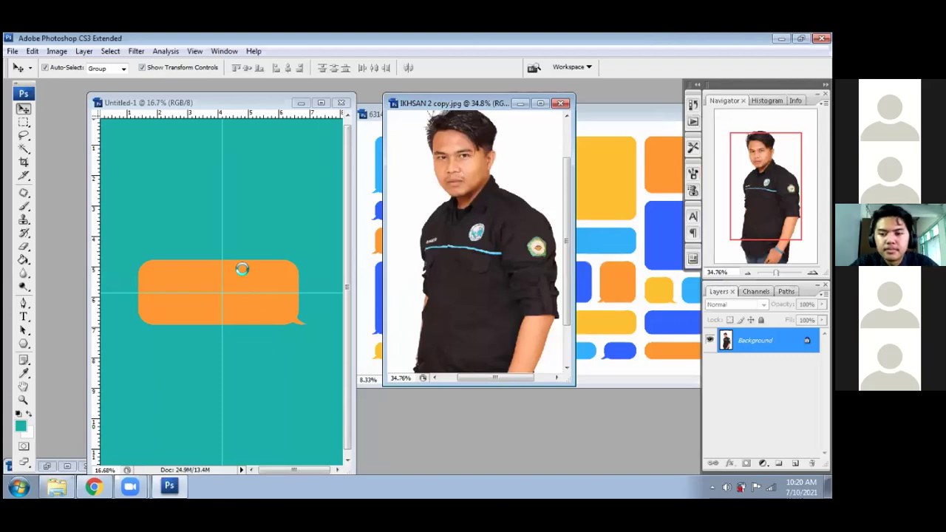
# - Duplicate NELI 2 copy.jpg's Background layer as Background copy, leaving the original Background active
pyautogui.moveTo(155, 108); pyautogui.dragTo(335, 133)
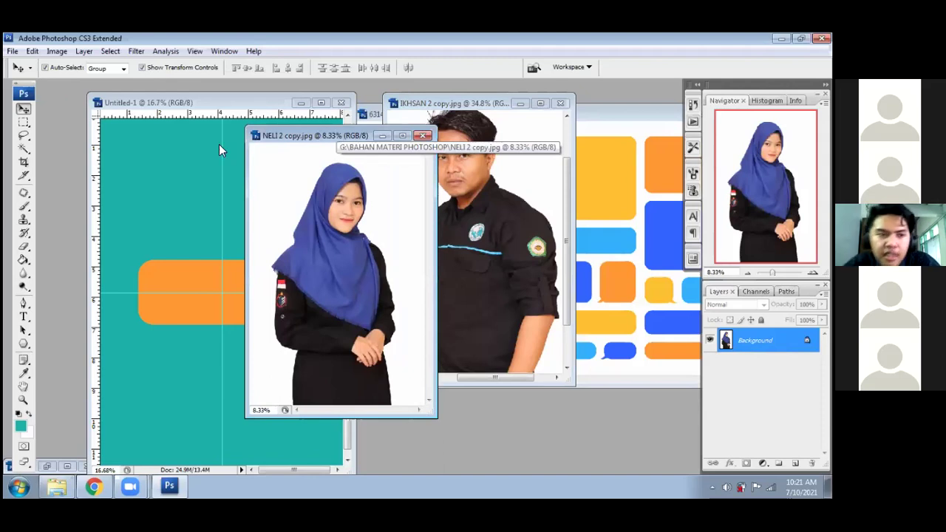
pyautogui.click(24, 150)
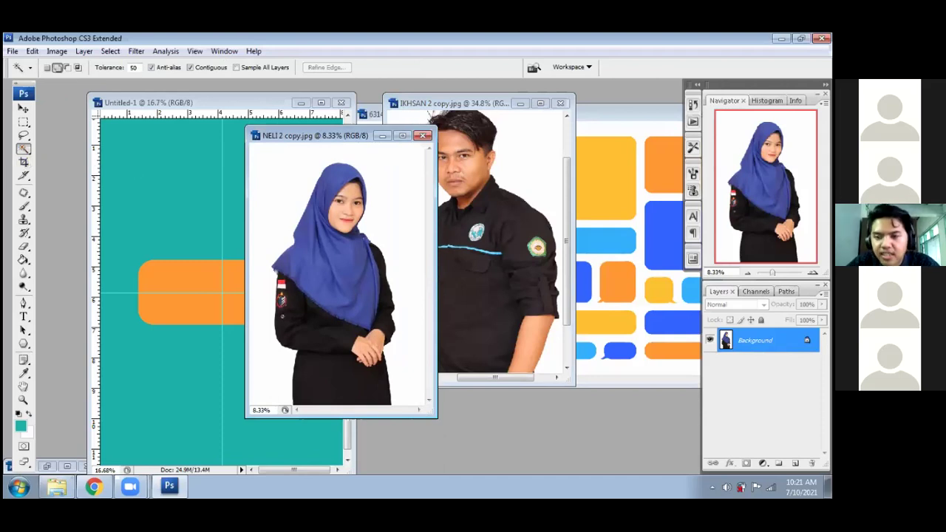
pyautogui.rightClick(739, 340)
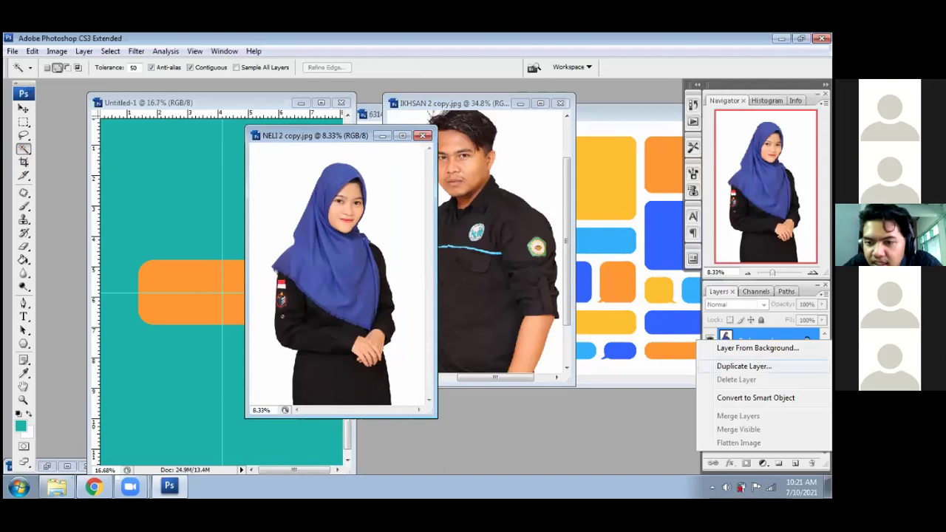
pyautogui.click(743, 366)
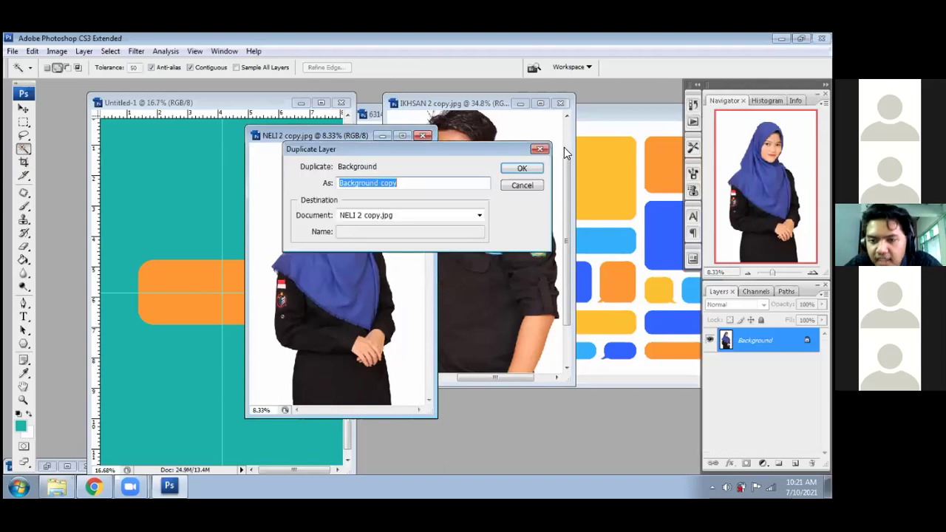
pyautogui.click(523, 170)
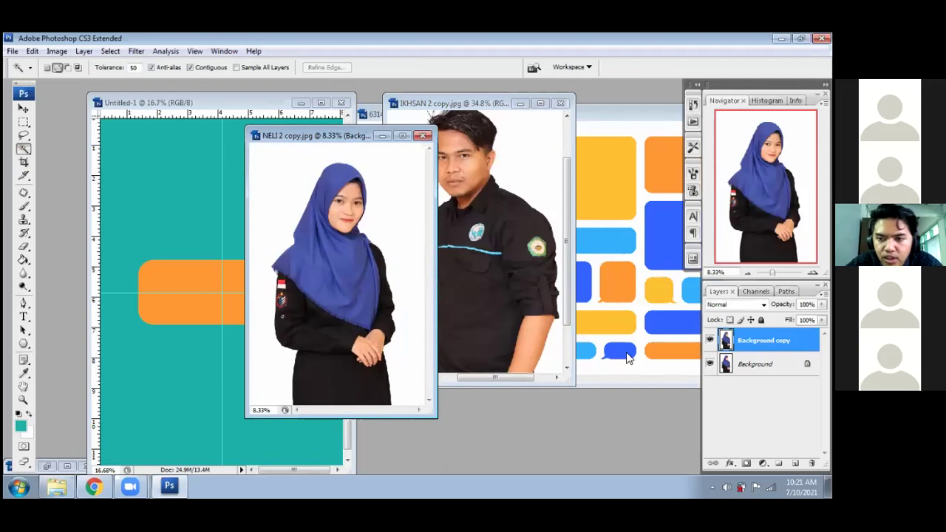
pyautogui.hotkey('alt', '[')
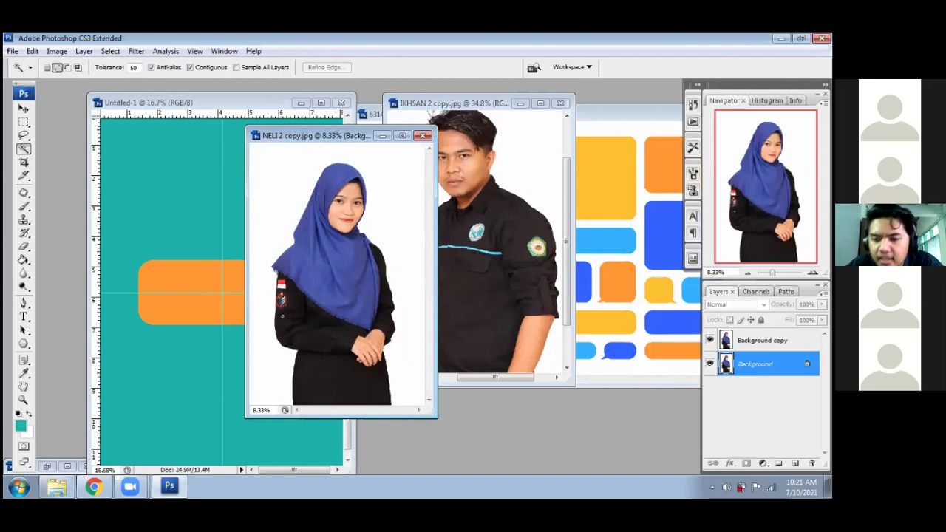
# - Add an empty Layer 1 and set the foreground colour to pure red ff0000
pyautogui.click(795, 463)
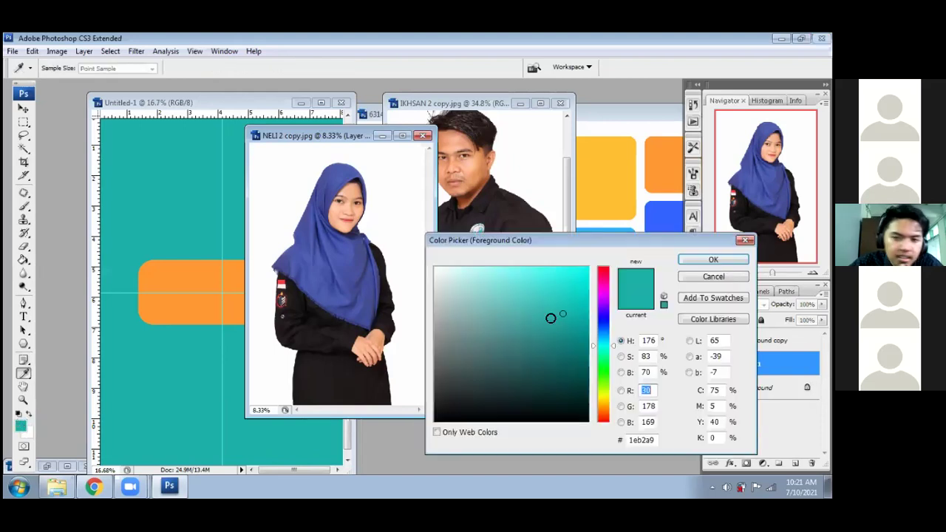
pyautogui.moveTo(601, 324); pyautogui.dragTo(604, 274)
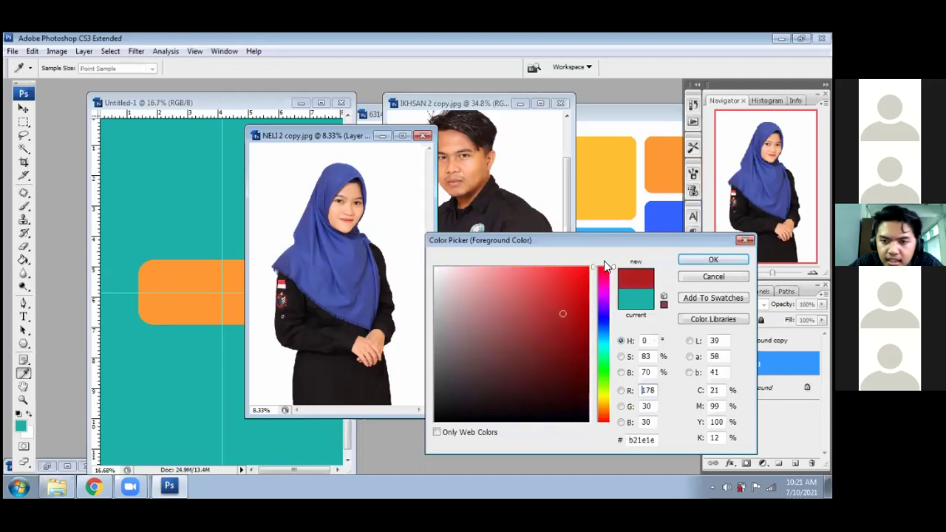
pyautogui.moveTo(555, 292); pyautogui.dragTo(597, 260)
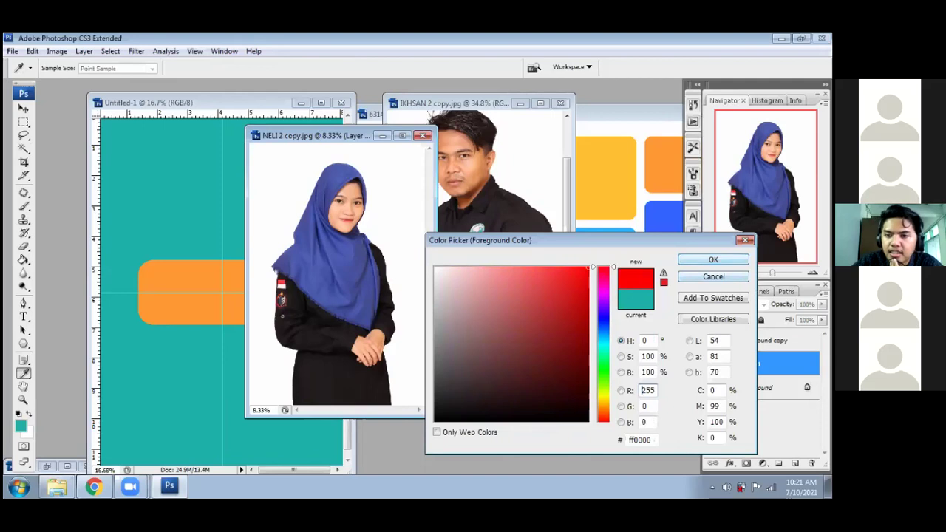
pyautogui.click(706, 260)
pyautogui.press('w')
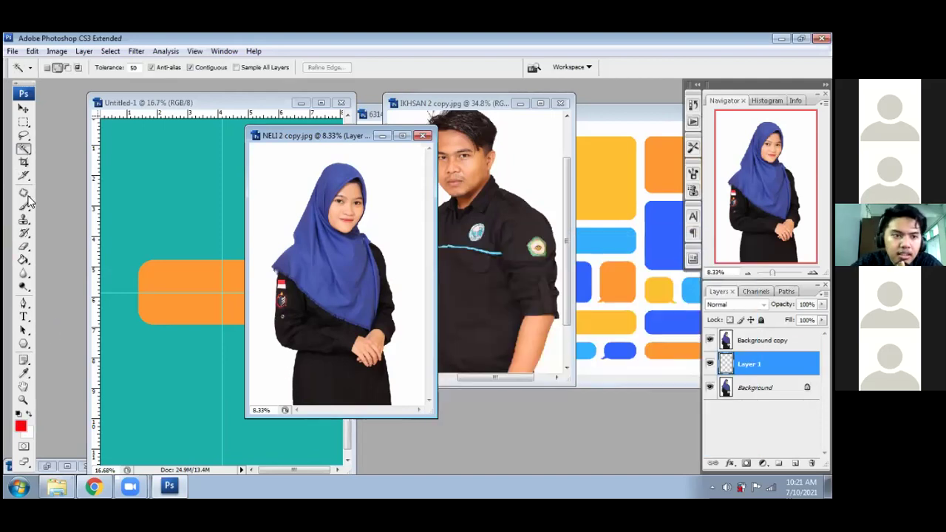
# - Fill Layer 1 with red using the Paint Bucket, then make Background copy active
pyautogui.click(24, 260)
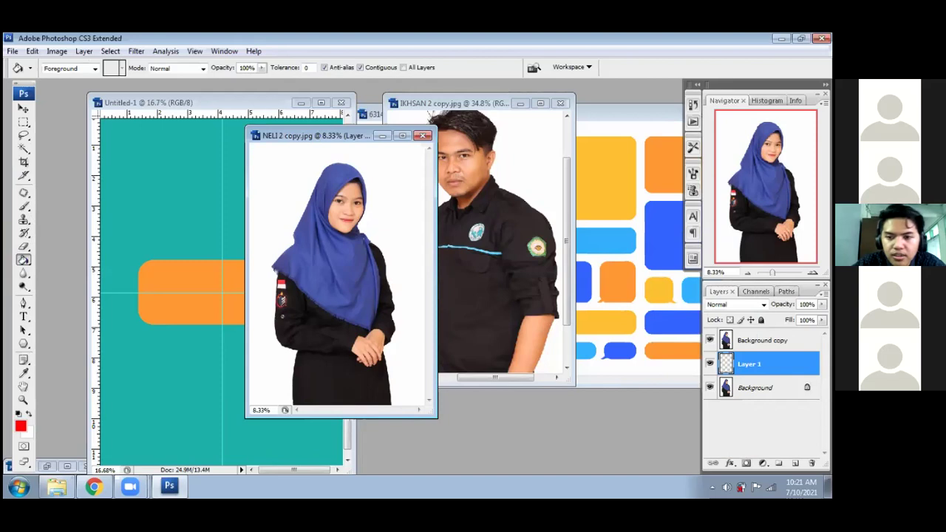
pyautogui.click(392, 248)
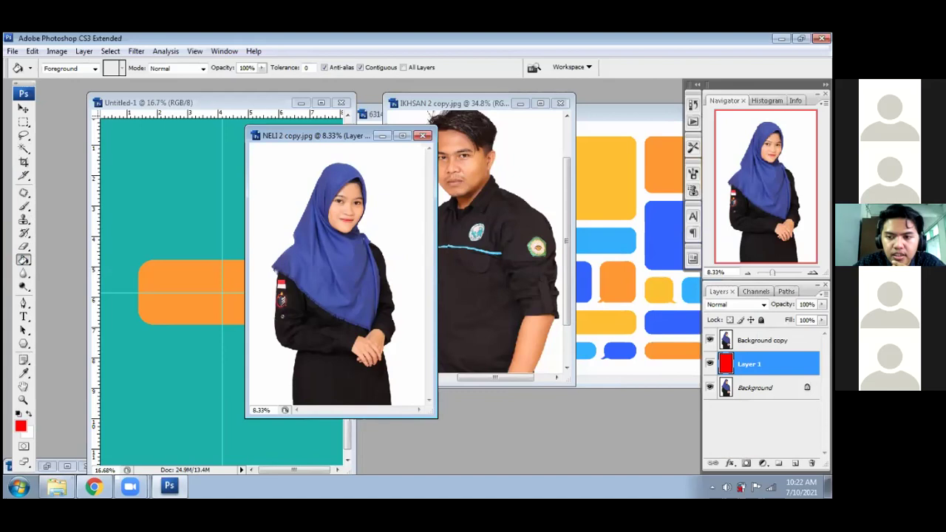
pyautogui.hotkey('alt', ']')
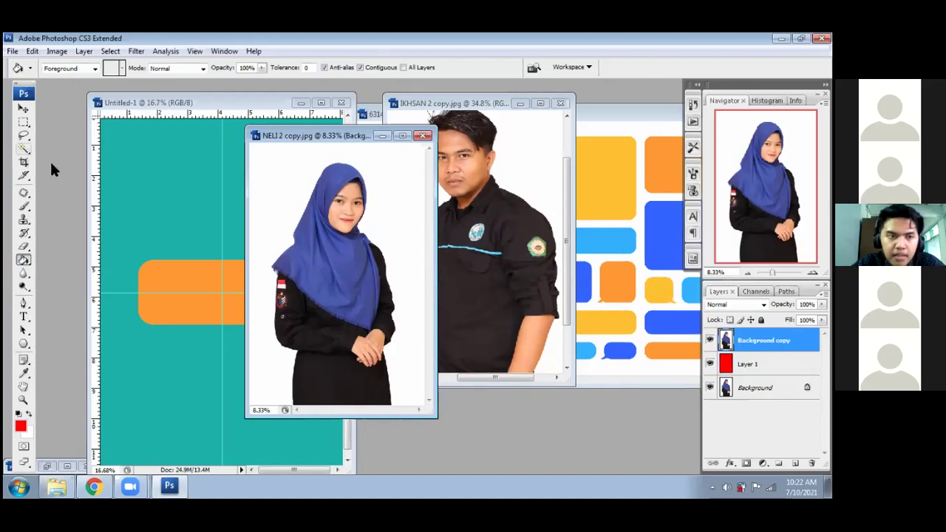
# - Magic-wand the white backdrop and delete it in full-screen view to reveal the red layer
pyautogui.press('w')
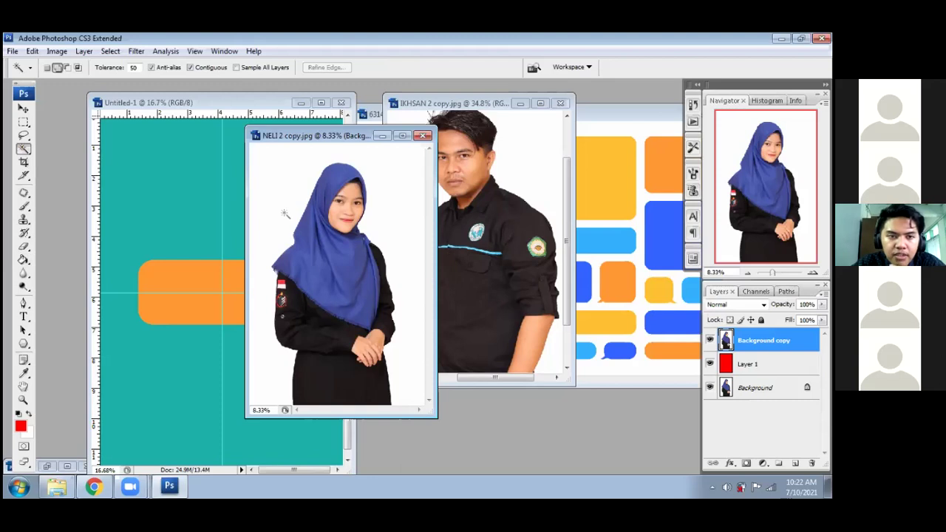
pyautogui.click(285, 197)
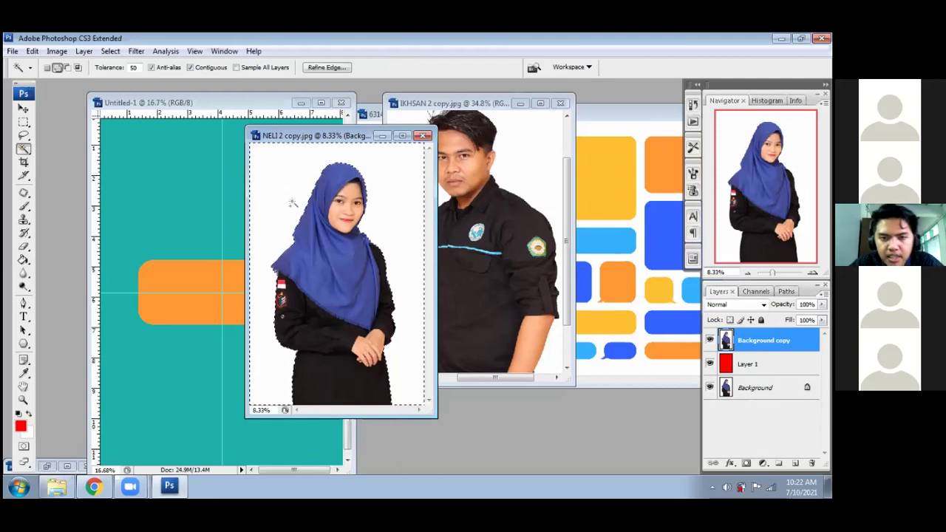
pyautogui.press('f')
pyautogui.press('f')
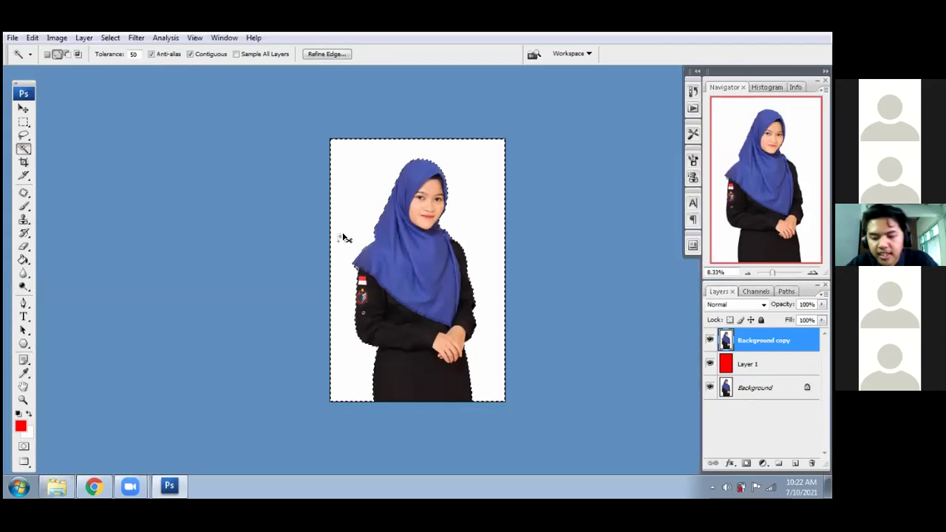
pyautogui.hotkey('ctrl', '+')
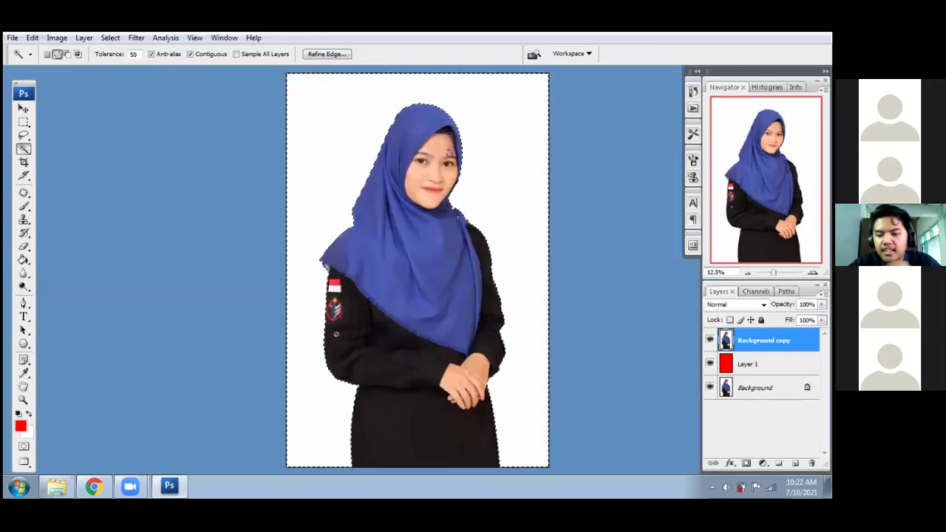
pyautogui.press('Delete')
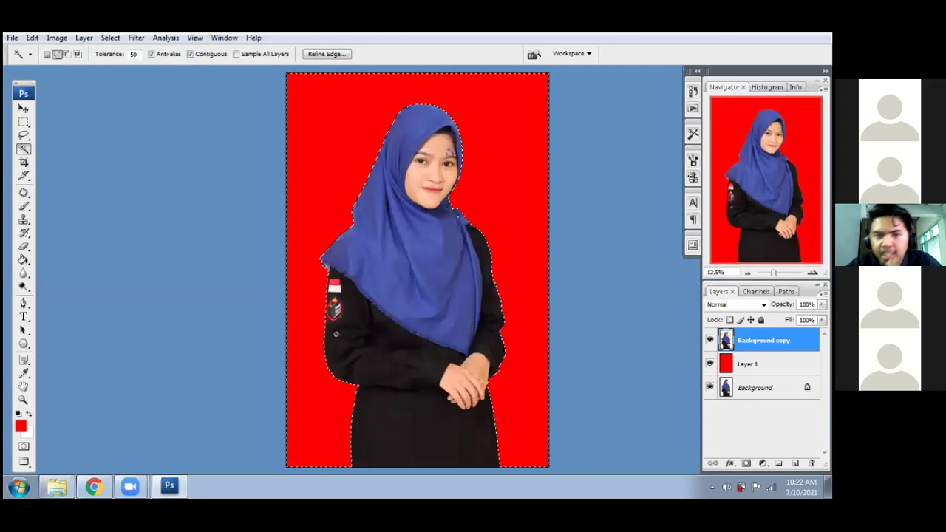
pyautogui.hotkey('ctrl', 'd')
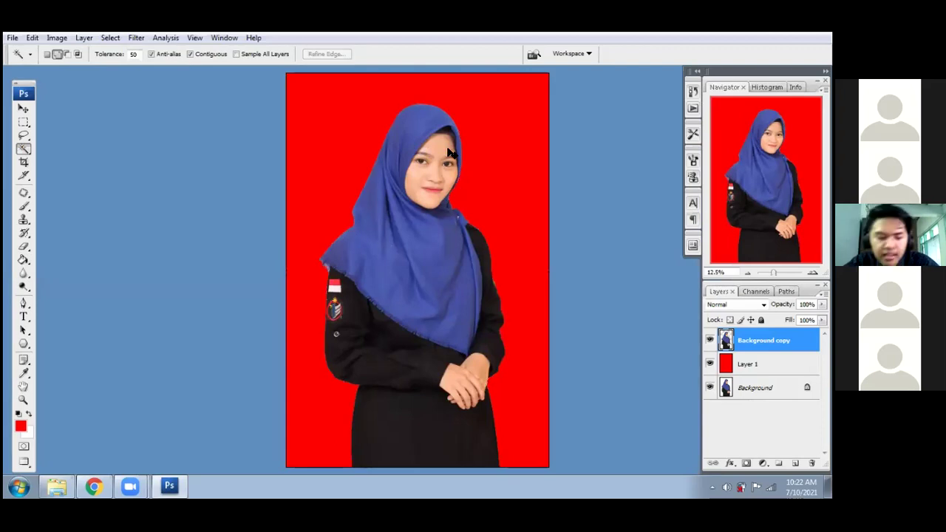
# - Reselect the backdrop and fill it back with white, then deselect
pyautogui.click(448, 153)
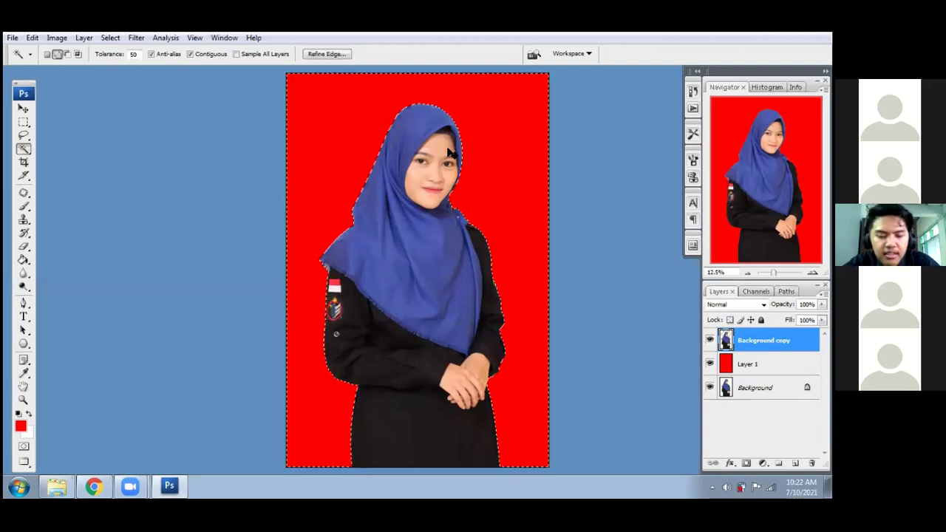
pyautogui.hotkey('ctrl', 'd')
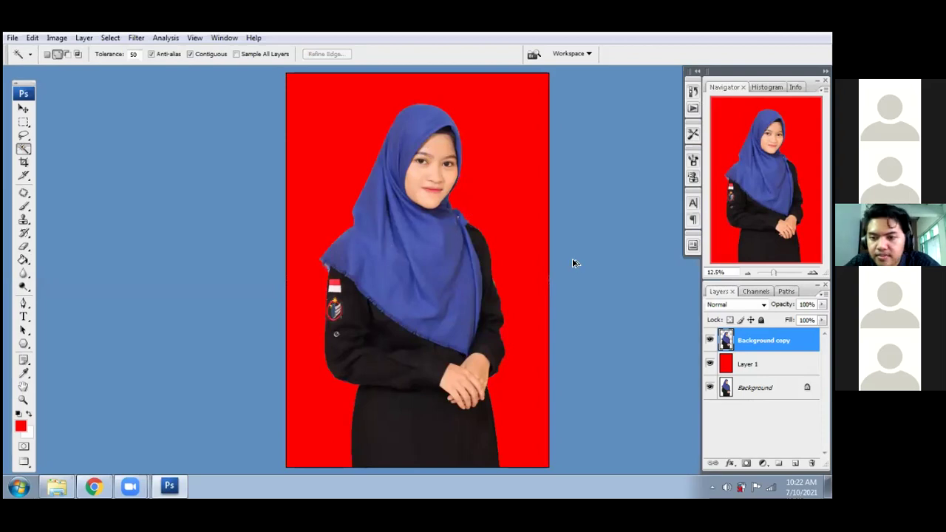
pyautogui.hotkey('ctrl', 'shift', 'd')
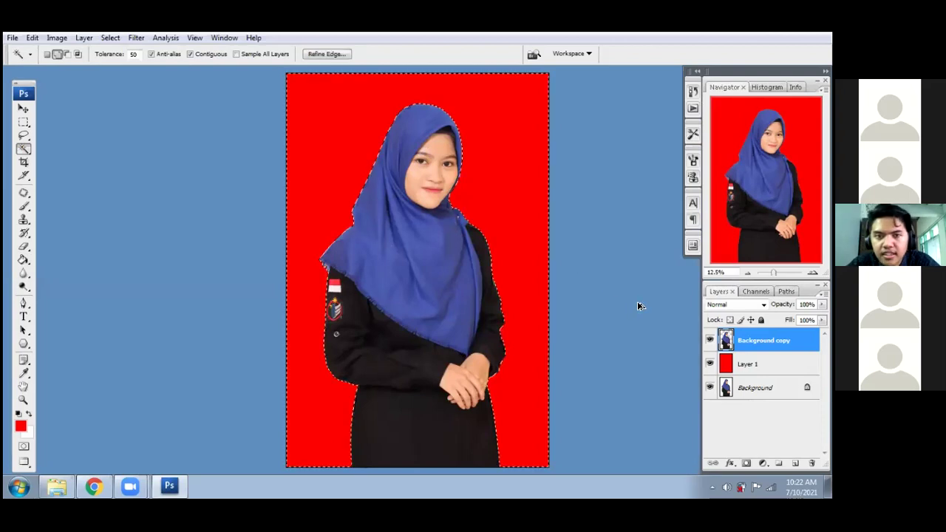
pyautogui.hotkey('ctrl', 'BackSpace')
pyautogui.hotkey('ctrl', 'd')
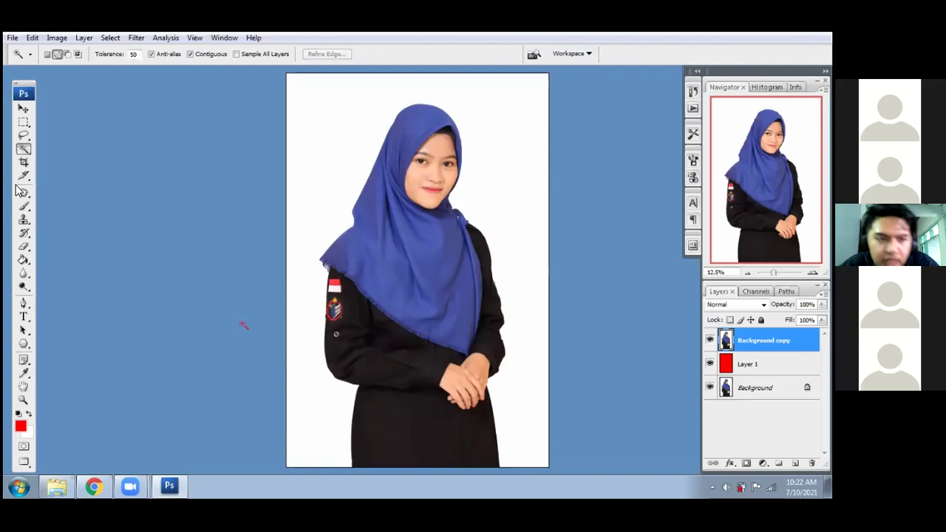
# - Pick the plain Eraser with a 19 px, 100% hard round brush
pyautogui.click(25, 249)
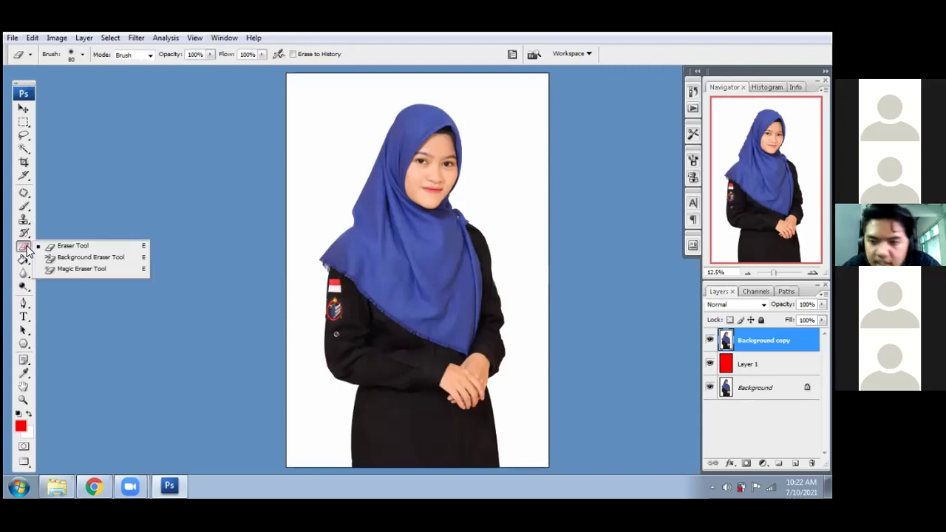
pyautogui.click(163, 257)
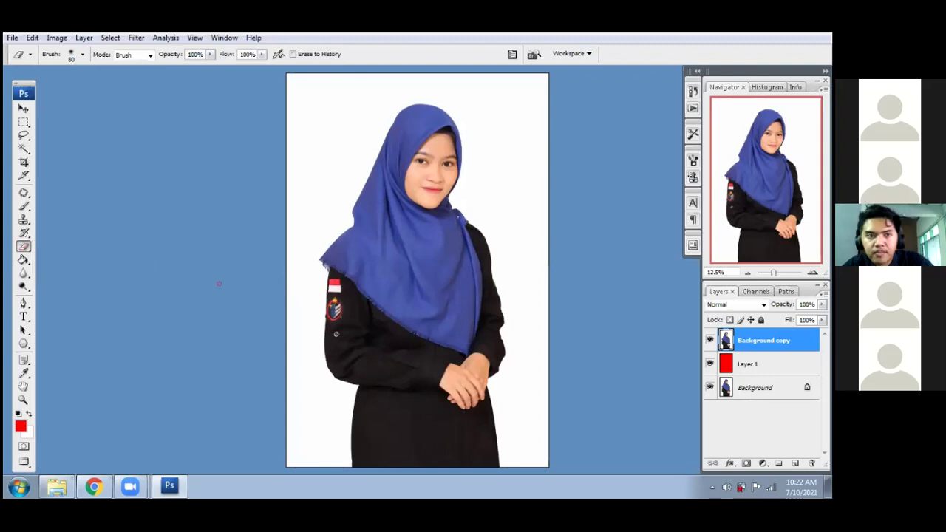
pyautogui.rightClick(410, 210)
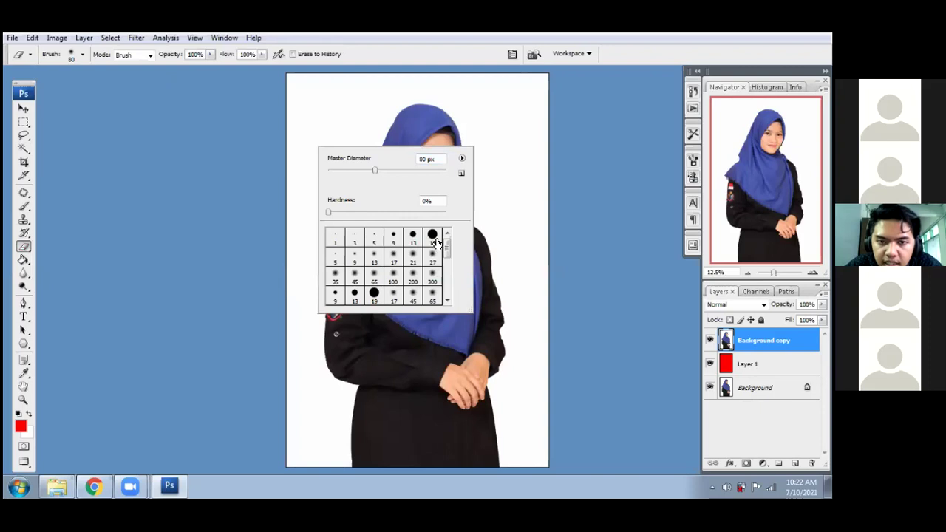
pyautogui.click(433, 238)
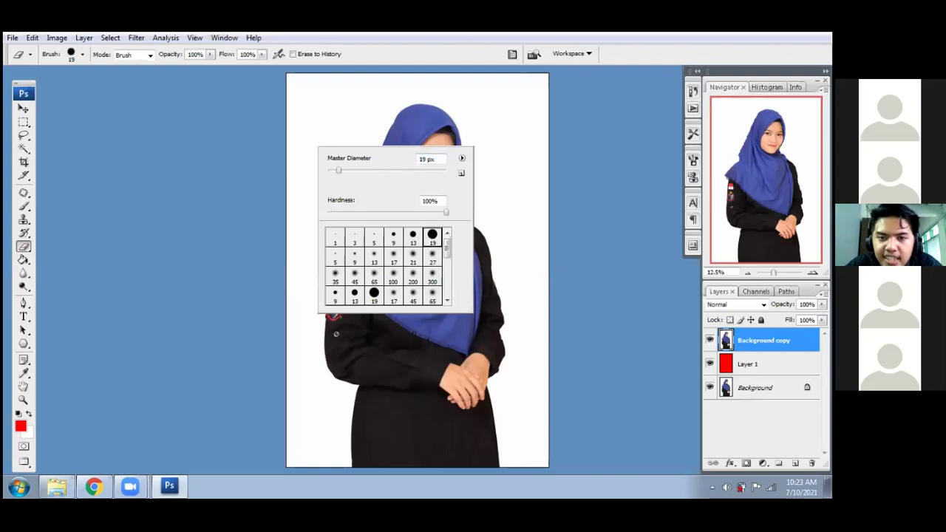
pyautogui.click(504, 230)
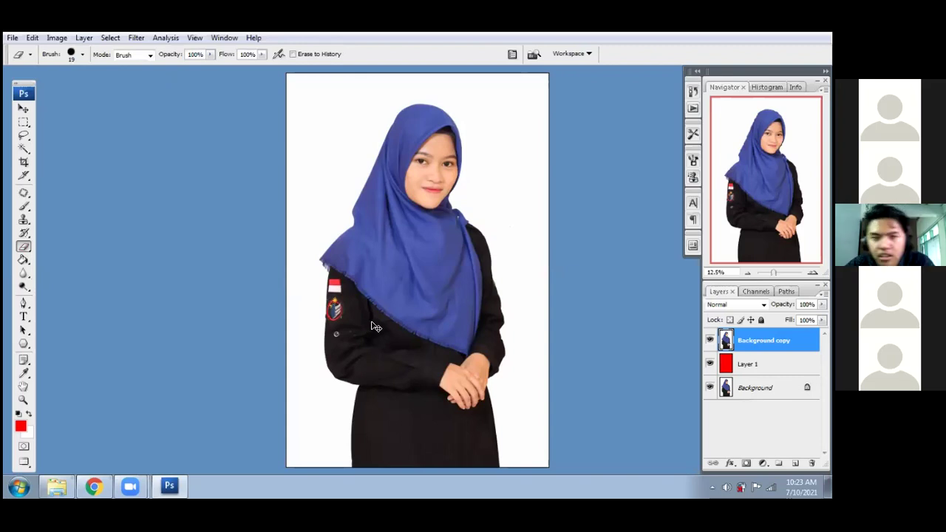
# - Zoom in and erase straight red lines up the skirt's left edge to the arm
pyautogui.hotkey('ctrl', '+')
pyautogui.hotkey('ctrl', '+')
pyautogui.hotkey('ctrl', '+')
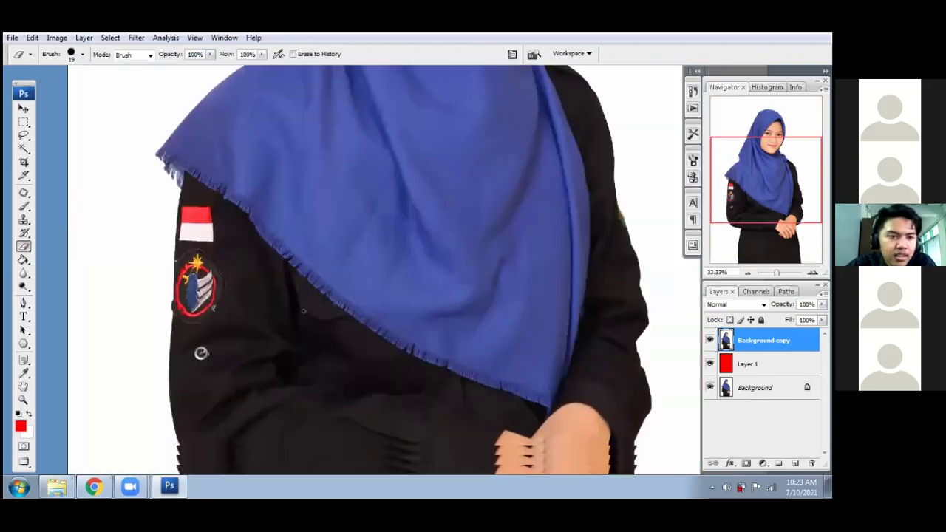
pyautogui.scroll(-3, 303, 311)
pyautogui.scroll(-2, 295, 336)
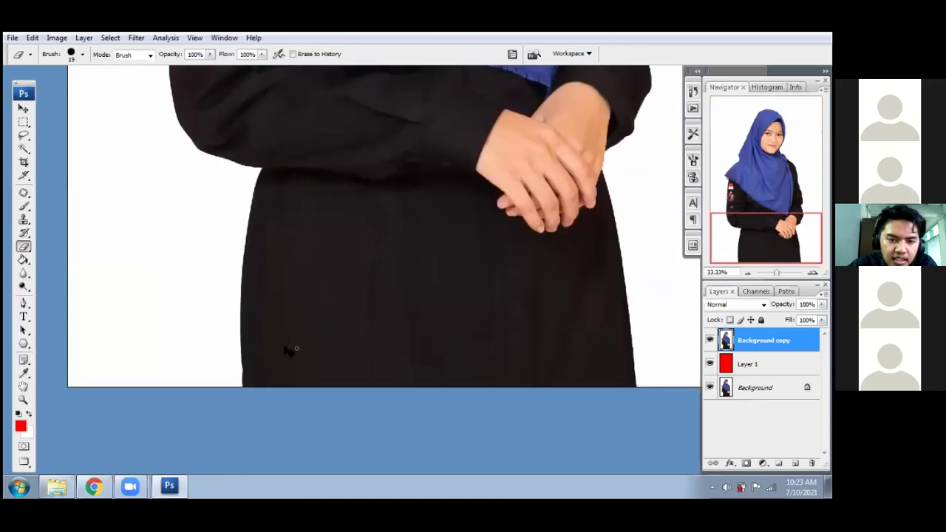
pyautogui.hotkey('ctrl', '+')
pyautogui.moveTo(331, 316); pyautogui.dragTo(374, 278)
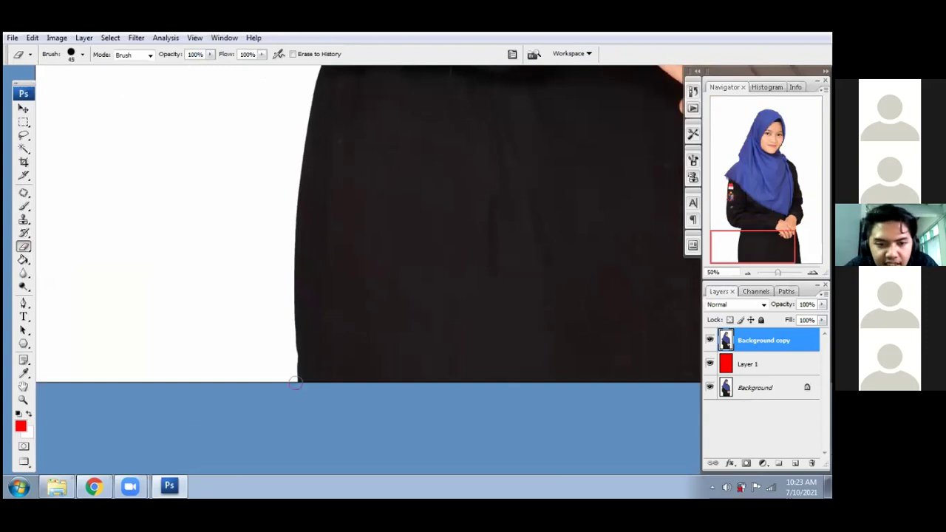
pyautogui.click(293, 384)
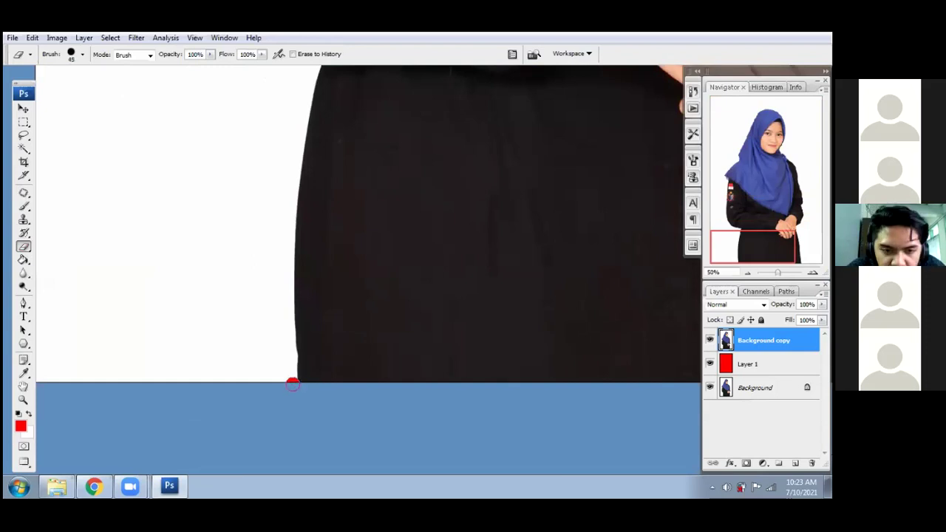
pyautogui.keyDown('shift'); pyautogui.click(288, 251); pyautogui.keyUp('shift')
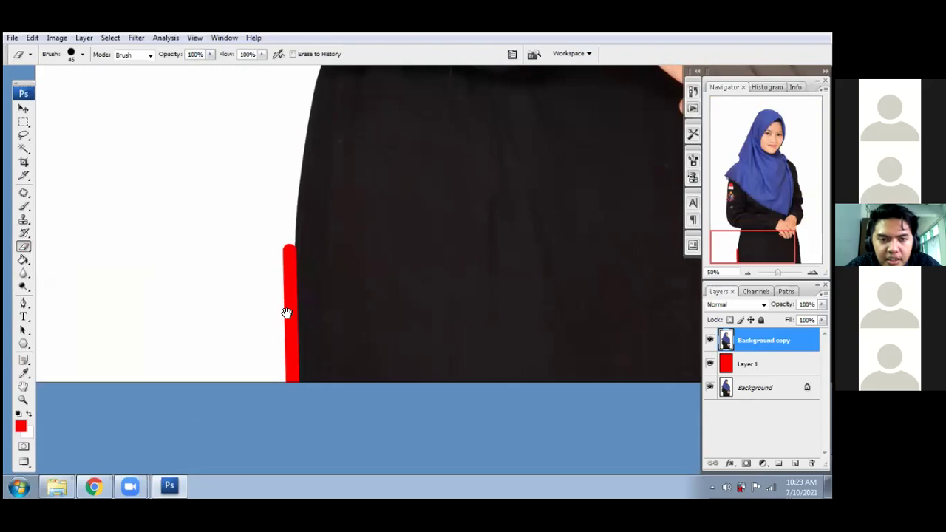
pyautogui.moveTo(295, 177); pyautogui.dragTo(285, 282)
pyautogui.keyDown('shift'); pyautogui.click(286, 283); pyautogui.keyUp('shift')
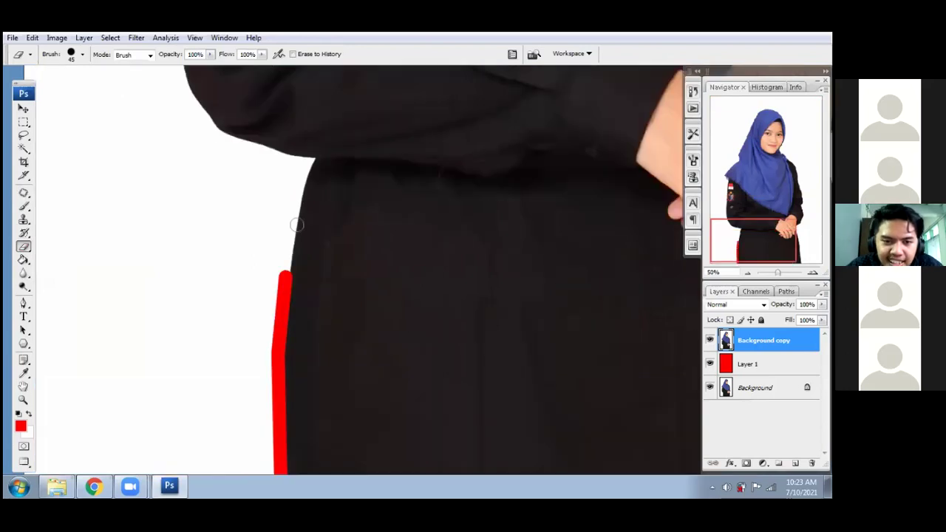
pyautogui.keyDown('shift'); pyautogui.click(300, 186); pyautogui.keyUp('shift')
pyautogui.moveTo(301, 174); pyautogui.dragTo(286, 279)
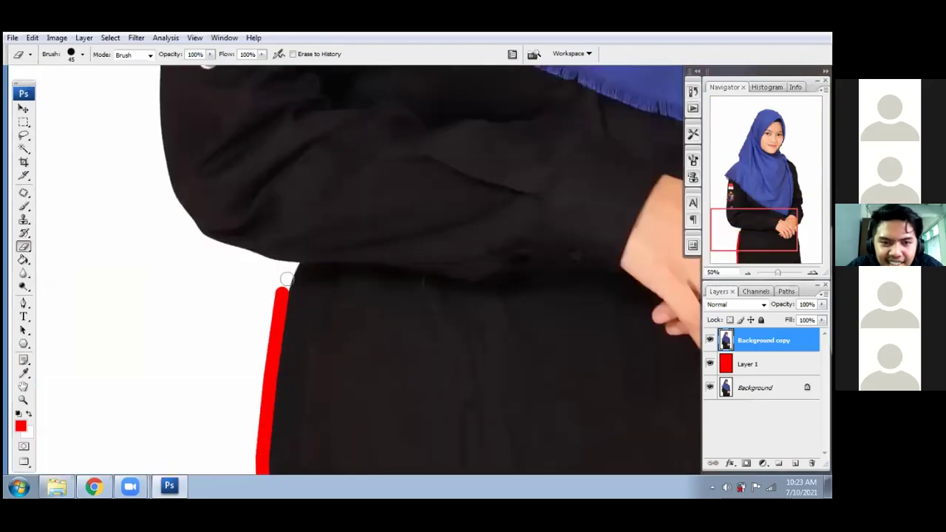
pyautogui.keyDown('shift'); pyautogui.click(295, 264); pyautogui.keyUp('shift')
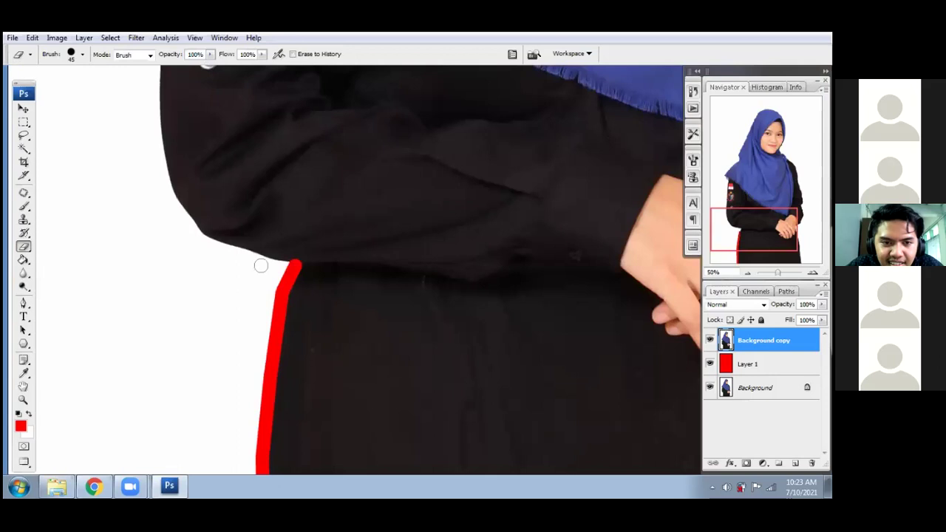
pyautogui.keyDown('shift'); pyautogui.click(218, 242); pyautogui.keyUp('shift')
# - Continue straight erased lines along the sleeve and out through the white background
pyautogui.scroll(2, 229, 140)
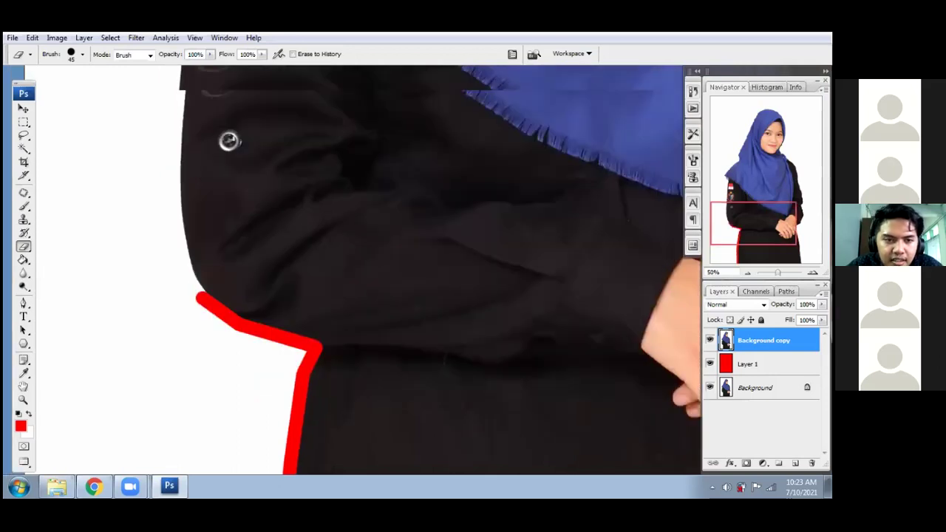
pyautogui.scroll(1, 189, 274)
pyautogui.keyDown('shift'); pyautogui.click(189, 274); pyautogui.keyUp('shift')
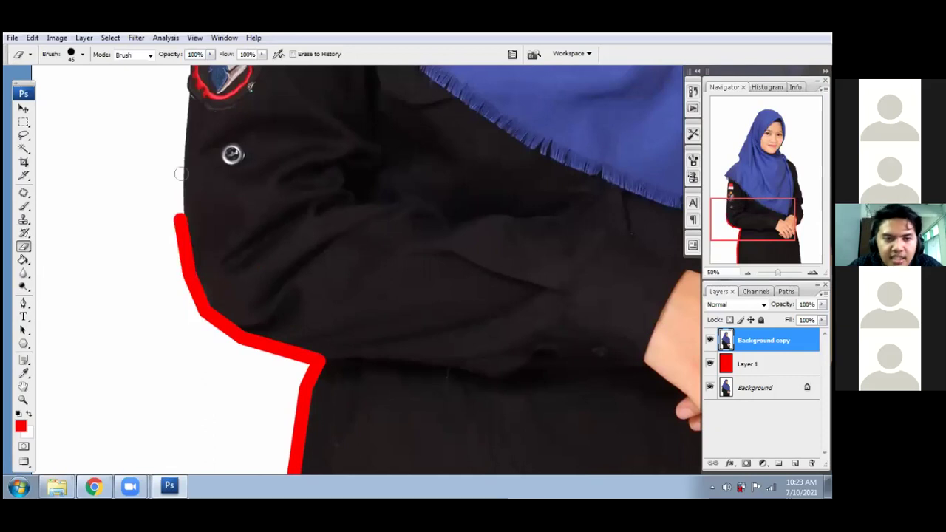
pyautogui.keyDown('shift'); pyautogui.click(114, 142); pyautogui.keyUp('shift')
pyautogui.keyDown('shift'); pyautogui.click(87, 123); pyautogui.keyUp('shift')
pyautogui.keyDown('shift'); pyautogui.click(85, 240); pyautogui.keyUp('shift')
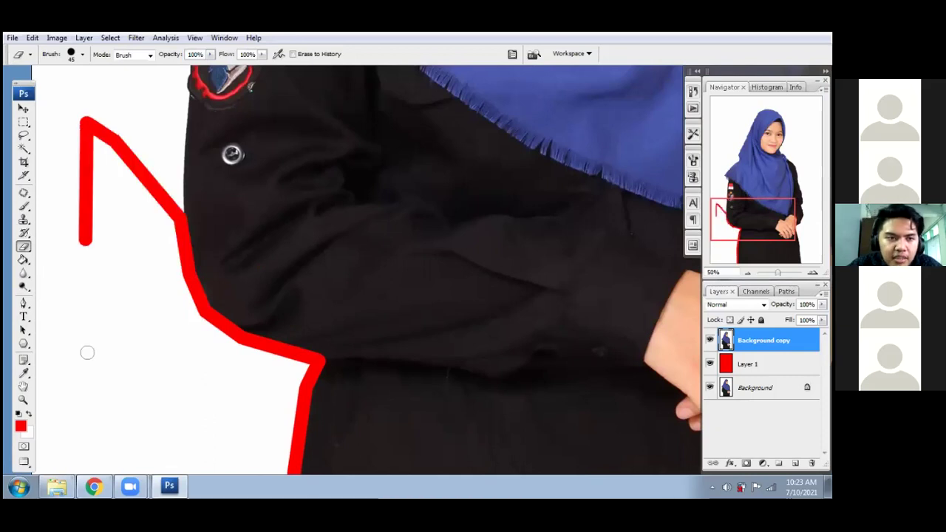
pyautogui.keyDown('shift'); pyautogui.click(85, 366); pyautogui.keyUp('shift')
pyautogui.keyDown('shift'); pyautogui.click(147, 387); pyautogui.keyUp('shift')
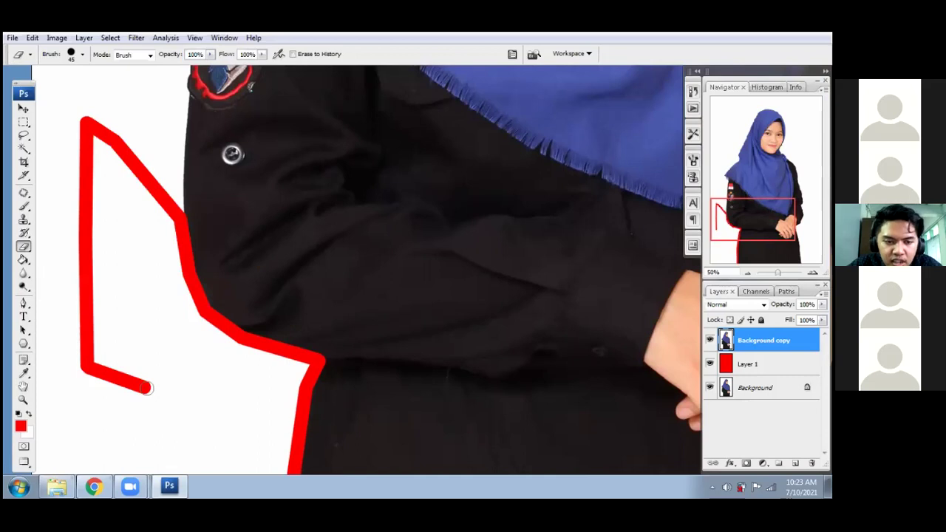
pyautogui.keyDown('shift'); pyautogui.click(237, 393); pyautogui.keyUp('shift')
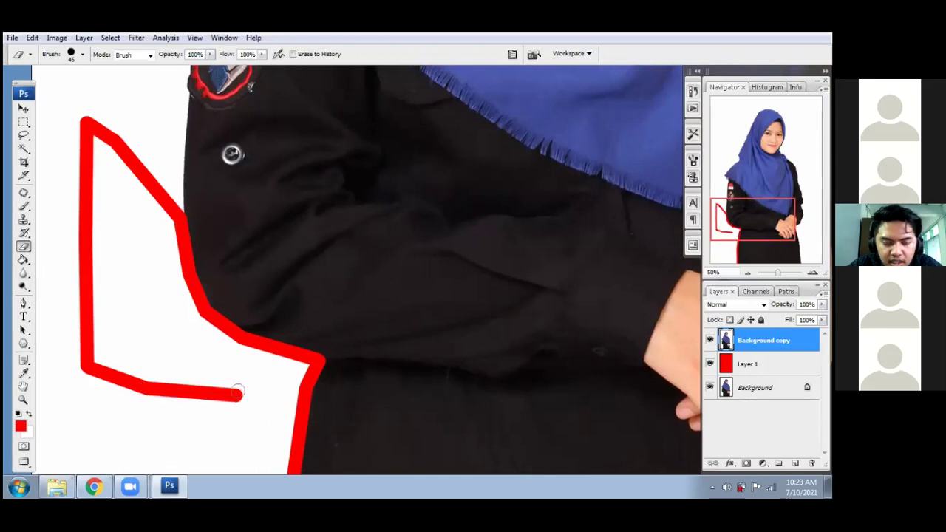
pyautogui.keyDown('shift'); pyautogui.click(177, 345); pyautogui.keyUp('shift')
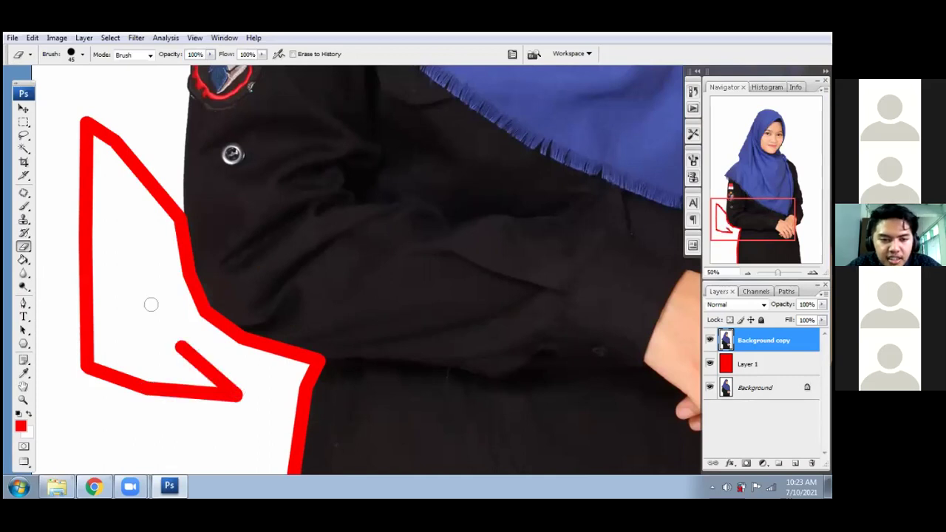
pyautogui.keyDown('shift'); pyautogui.click(146, 270); pyautogui.keyUp('shift')
# - Step back the stray erase strokes so red remains only along the arm's edge
pyautogui.hotkey('ctrl', 'z')
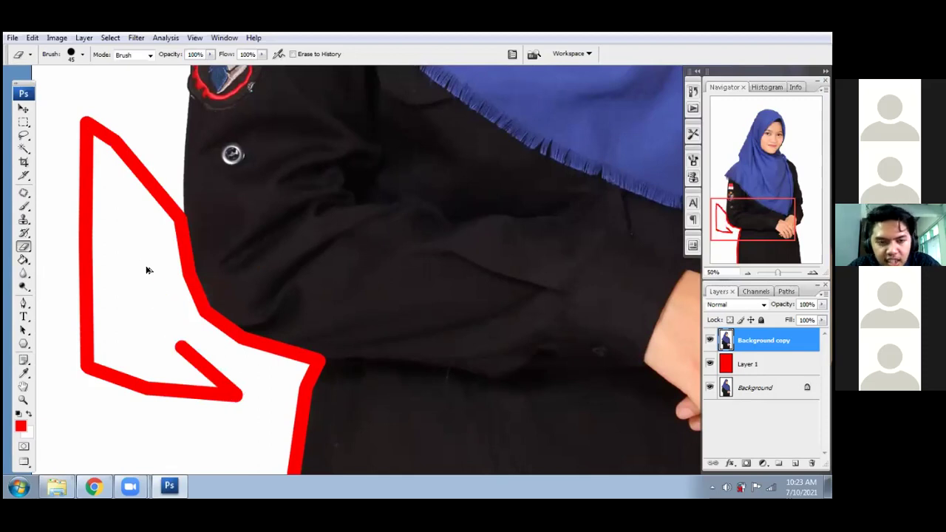
pyautogui.hotkey('ctrl', 'alt', 'z')
pyautogui.hotkey('ctrl', 'alt', 'z')
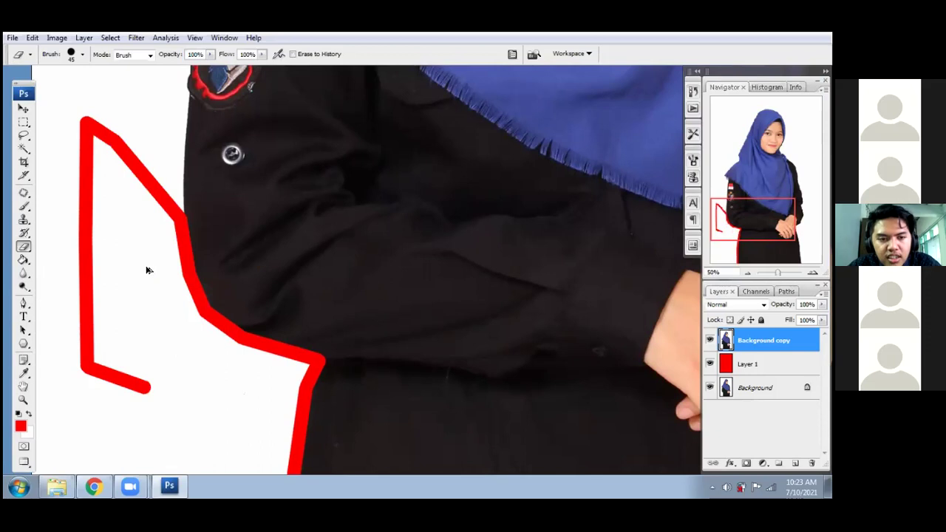
pyautogui.hotkey('ctrl', 'alt', 'z')
pyautogui.hotkey('ctrl', 'alt', 'z')
pyautogui.hotkey('ctrl', 'alt', 'z')
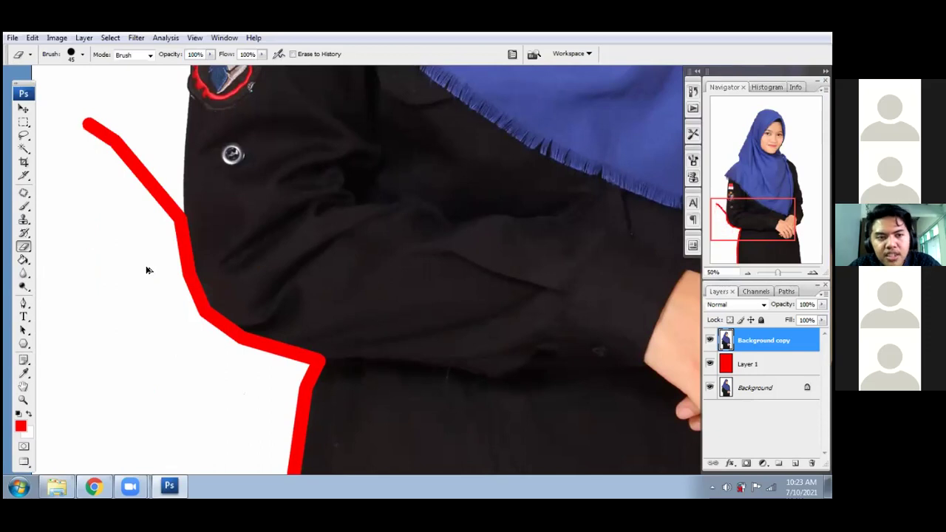
pyautogui.hotkey('ctrl', 'alt', 'z')
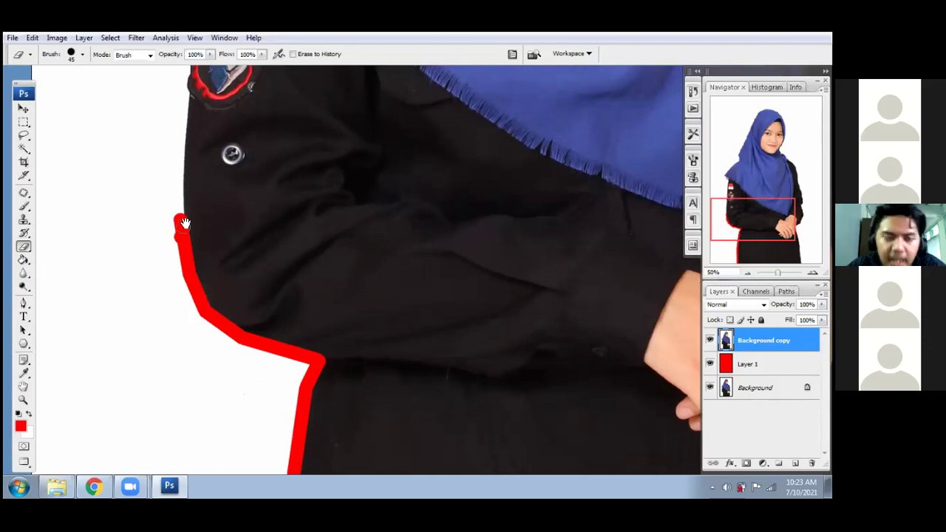
# - Extend the red outline up the sleeve and the hijab's left edge to its top
pyautogui.scroll(2, 180, 236)
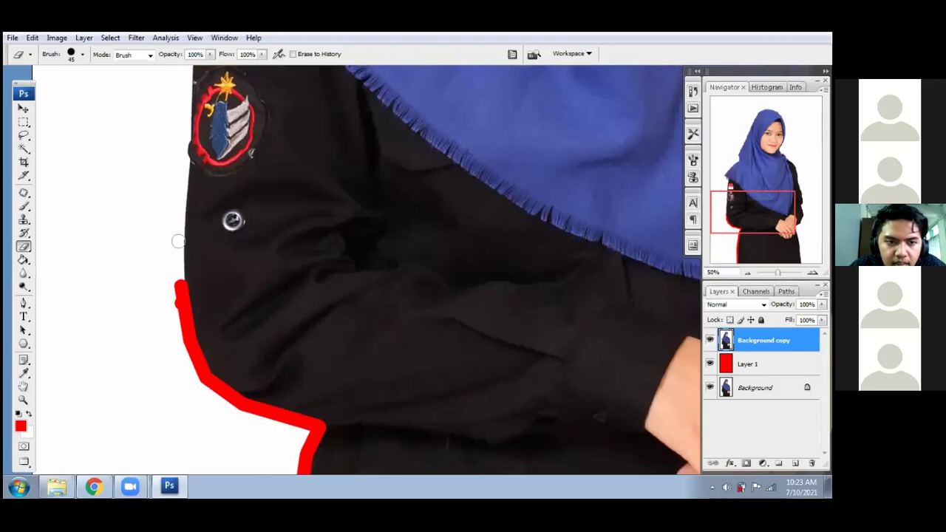
pyautogui.moveTo(180, 217); pyautogui.dragTo(178, 295)
pyautogui.moveTo(181, 235); pyautogui.dragTo(188, 161)
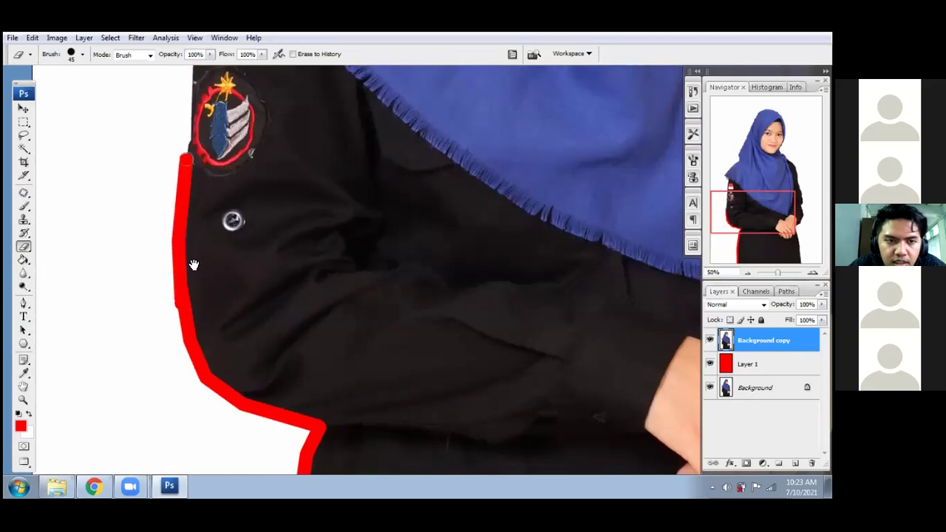
pyautogui.scroll(3, 184, 335)
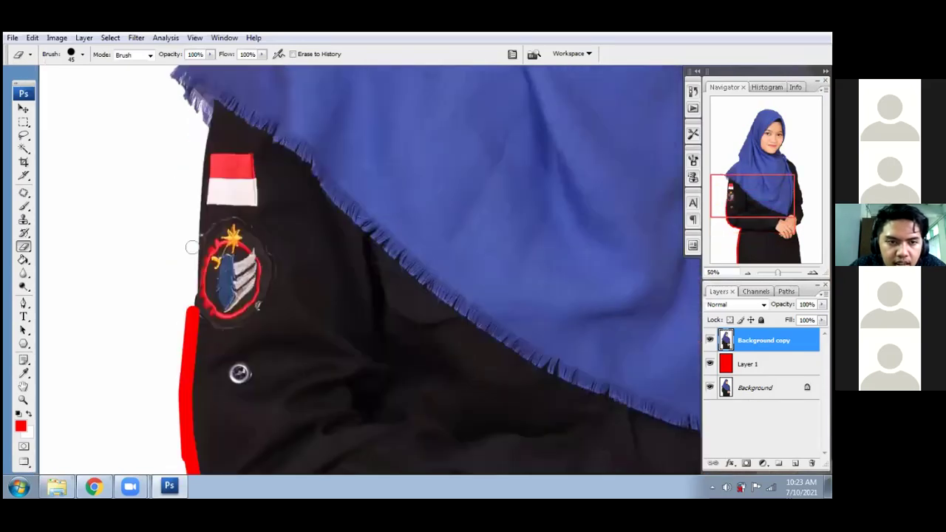
pyautogui.moveTo(185, 306); pyautogui.dragTo(189, 181)
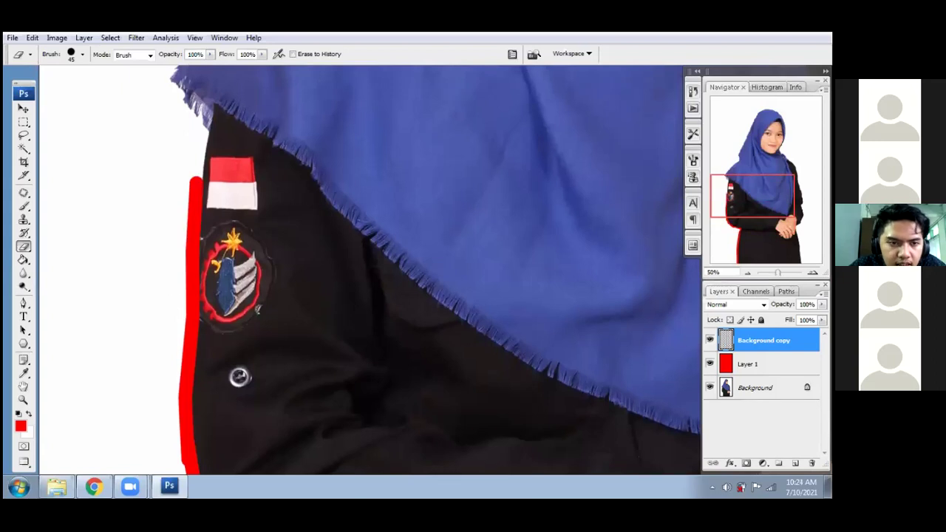
pyautogui.scroll(3, 169, 276)
pyautogui.moveTo(170, 276); pyautogui.dragTo(139, 215)
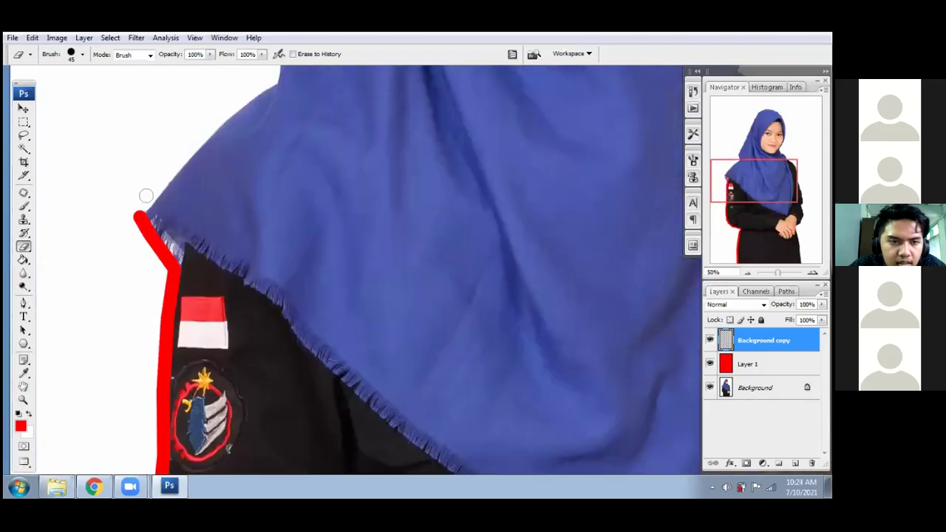
pyautogui.keyDown('shift'); pyautogui.click(185, 156); pyautogui.keyUp('shift')
pyautogui.moveTo(188, 157); pyautogui.dragTo(143, 286)
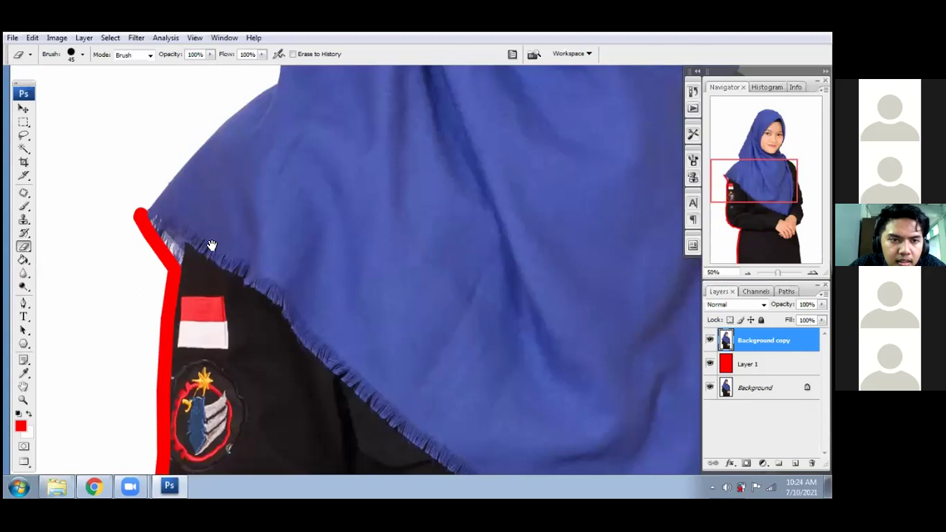
pyautogui.moveTo(651, 179); pyautogui.dragTo(629, 296)
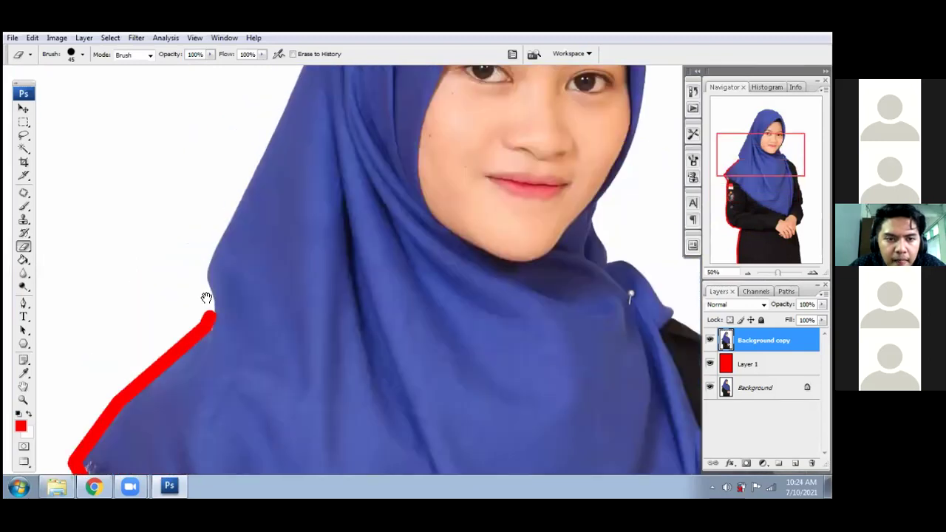
pyautogui.keyDown('shift'); pyautogui.click(206, 270); pyautogui.keyUp('shift')
pyautogui.keyDown('shift'); pyautogui.click(227, 234); pyautogui.keyUp('shift')
pyautogui.moveTo(233, 261); pyautogui.dragTo(170, 450)
pyautogui.keyDown('shift'); pyautogui.click(268, 187); pyautogui.keyUp('shift')
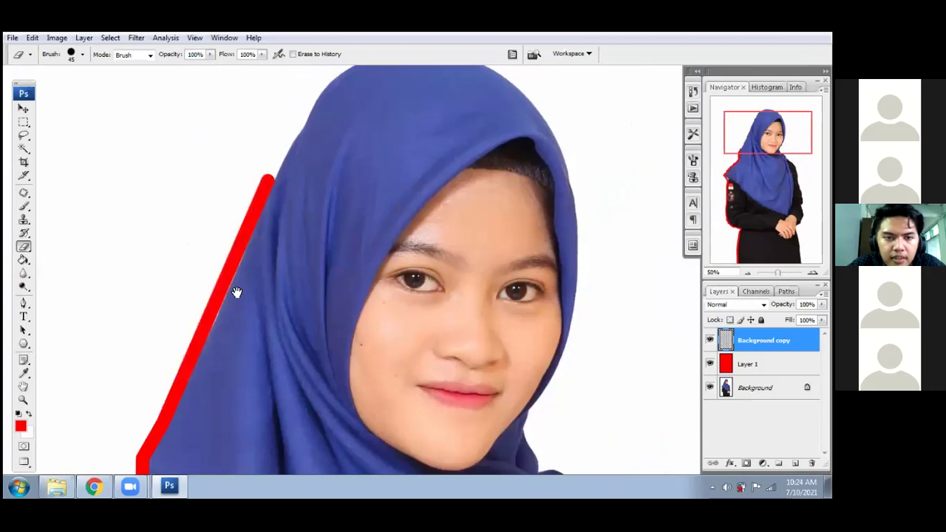
pyautogui.moveTo(262, 211); pyautogui.dragTo(215, 339)
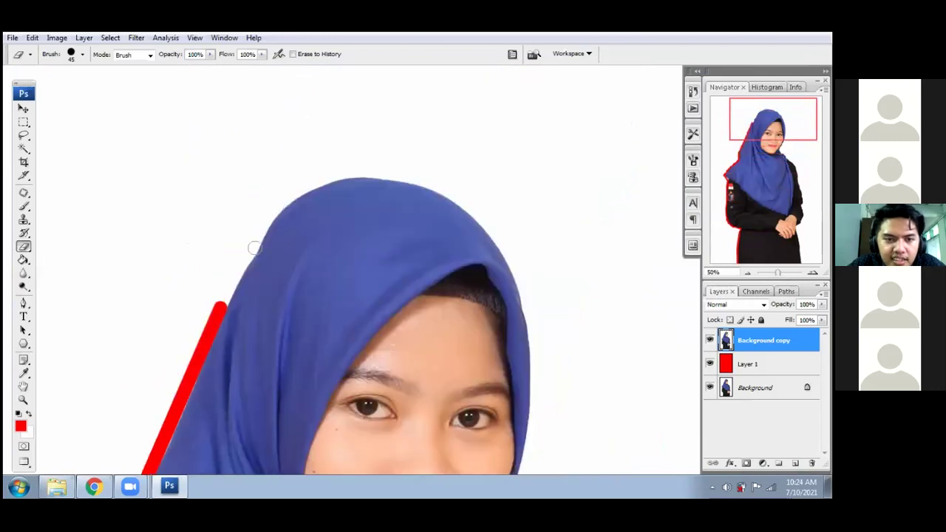
pyautogui.keyDown('shift'); pyautogui.click(271, 215); pyautogui.keyUp('shift')
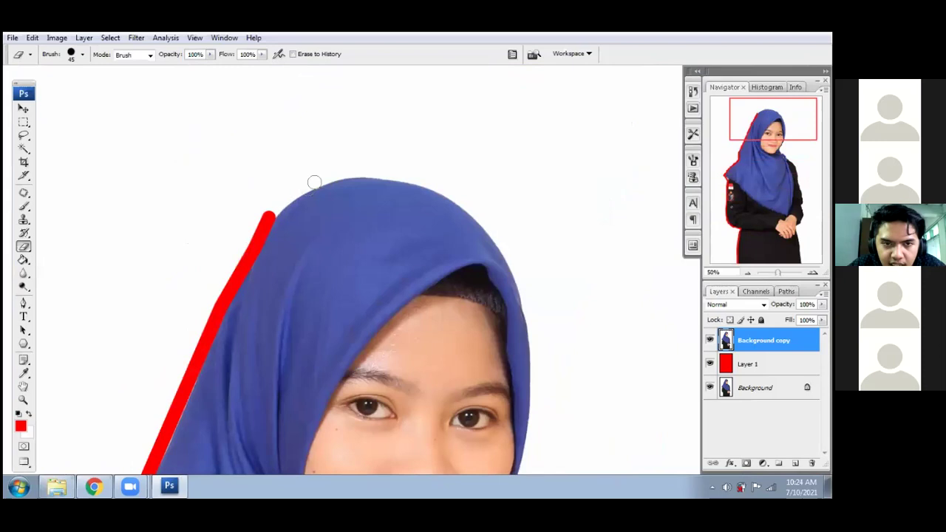
pyautogui.keyDown('shift'); pyautogui.click(336, 173); pyautogui.keyUp('shift')
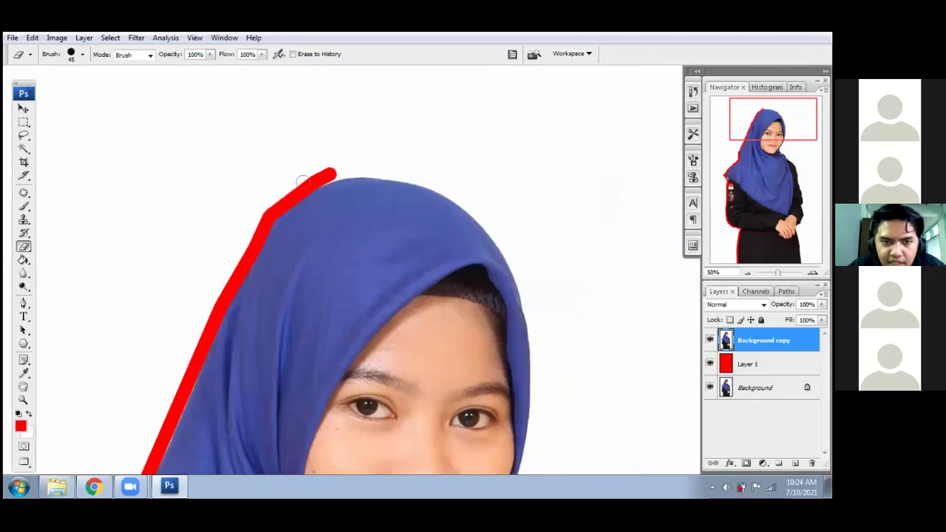
# - Zoom to 300%, shrink the eraser to 20 px and redo the hijab-top erase strokes
pyautogui.hotkey('ctrl', '+')
pyautogui.hotkey('ctrl', '+')
pyautogui.moveTo(221, 188); pyautogui.dragTo(321, 274)
pyautogui.moveTo(223, 236); pyautogui.dragTo(520, 342)
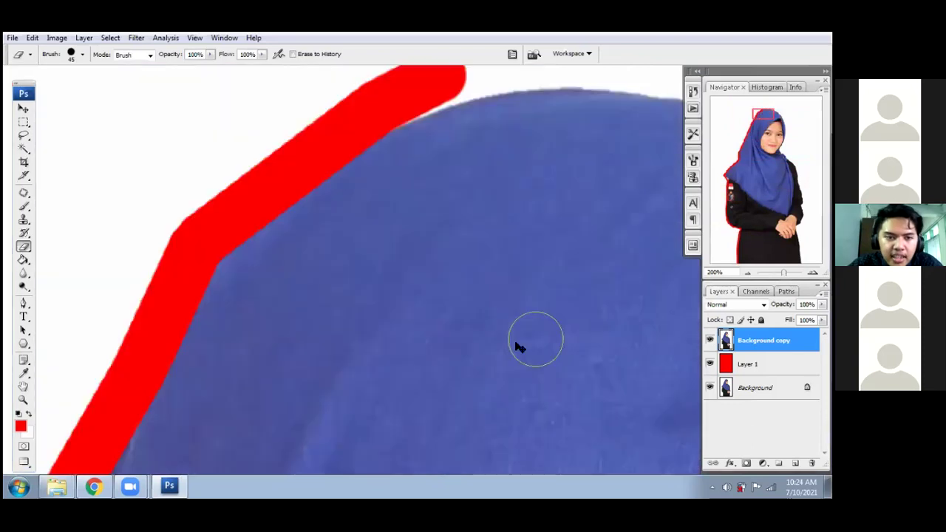
pyautogui.hotkey('ctrl', 'z')
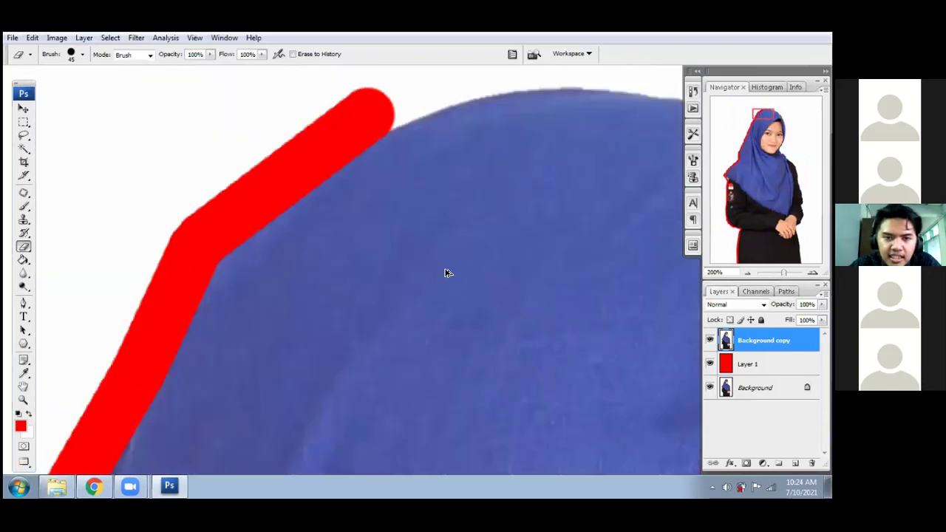
pyautogui.hotkey('ctrl', 'alt', 'z')
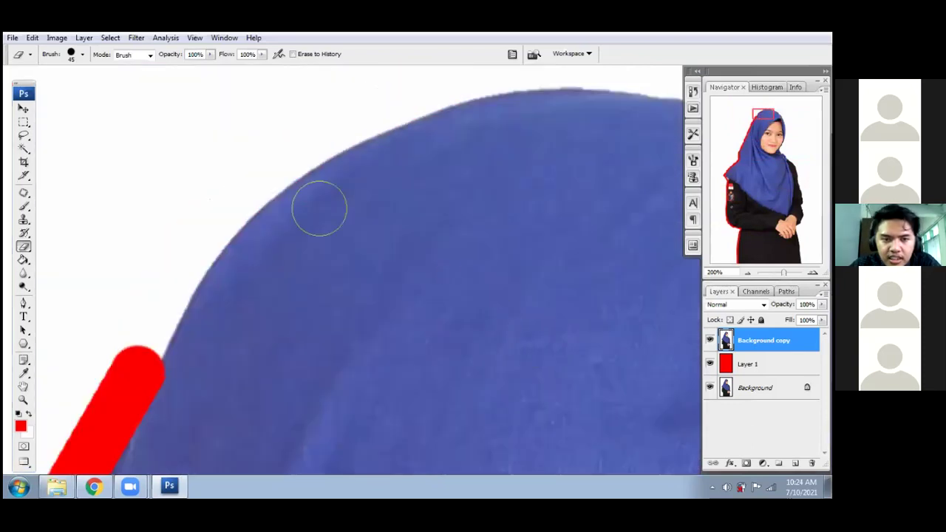
pyautogui.press('[')
pyautogui.press('[')
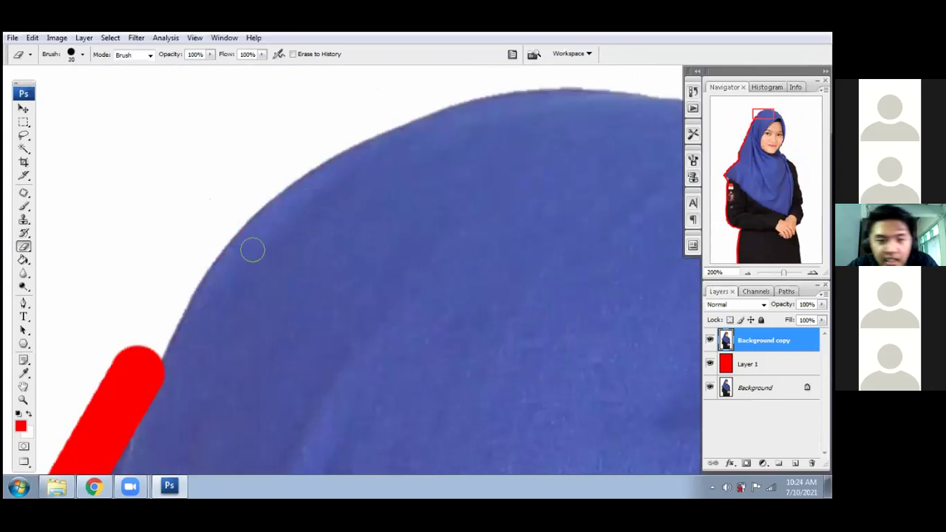
pyautogui.hotkey('ctrl', '+')
pyautogui.moveTo(214, 318); pyautogui.dragTo(454, 237)
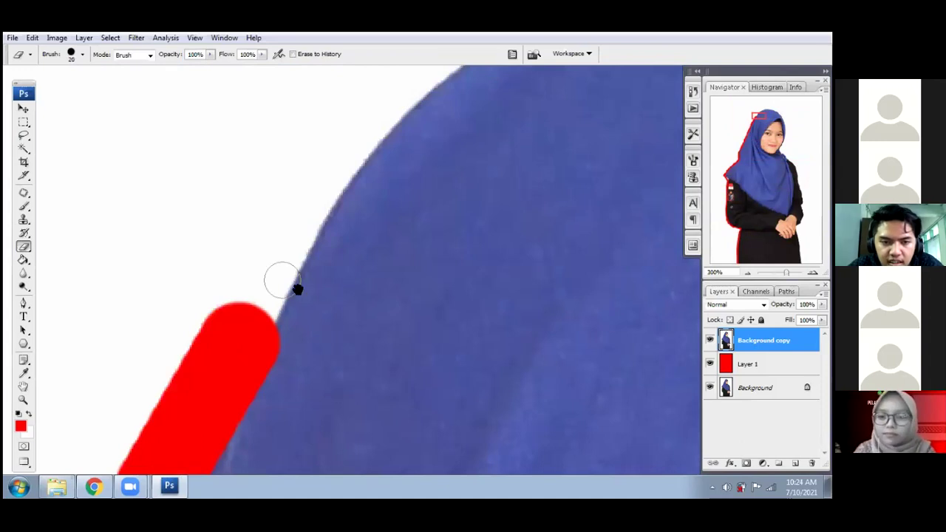
pyautogui.hotkey('ctrl', 'z')
pyautogui.hotkey('ctrl', 'alt', 'z')
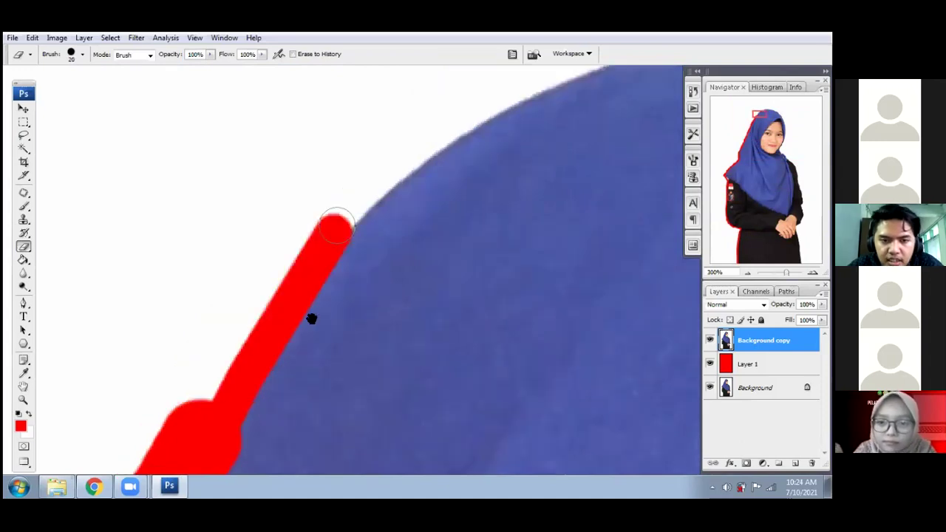
pyautogui.hotkey('ctrl', 'alt', 'z')
pyautogui.hotkey('ctrl', 'shift', 'z')
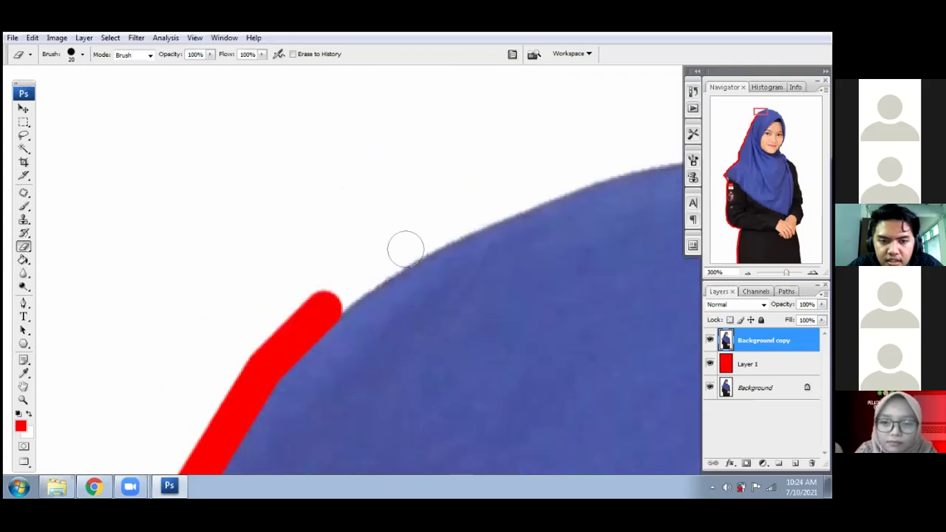
pyautogui.hotkey('ctrl', 'shift', 'z')
# - Erase a straight red band across the crown of the hijab
pyautogui.moveTo(677, 143); pyautogui.dragTo(347, 313)
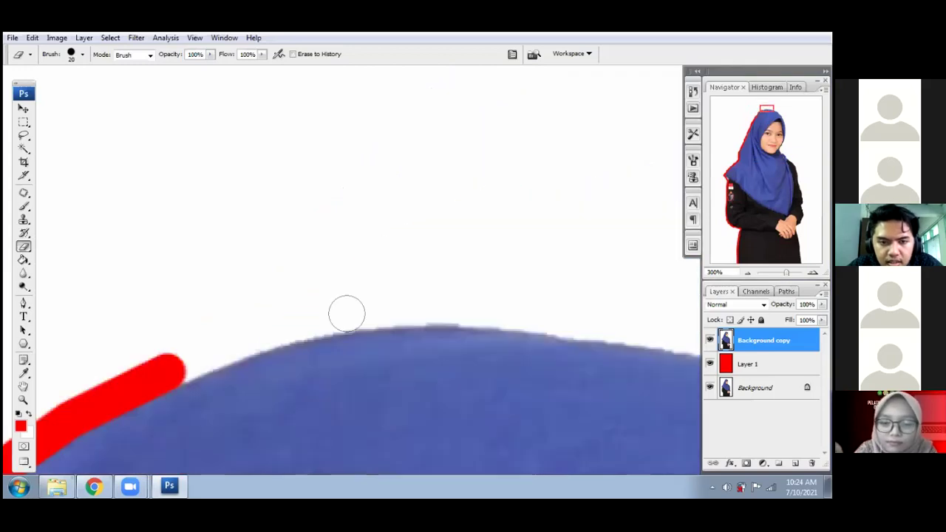
pyautogui.keyDown('shift'); pyautogui.click(345, 316); pyautogui.keyUp('shift')
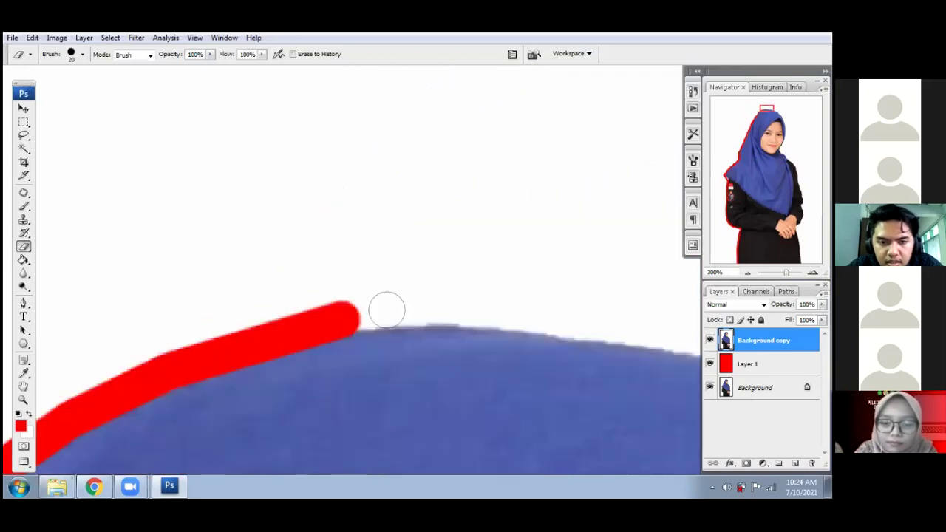
pyautogui.keyDown('shift'); pyautogui.click(458, 306); pyautogui.keyUp('shift')
pyautogui.keyDown('shift'); pyautogui.click(587, 326); pyautogui.keyUp('shift')
pyautogui.moveTo(587, 328); pyautogui.dragTo(324, 249)
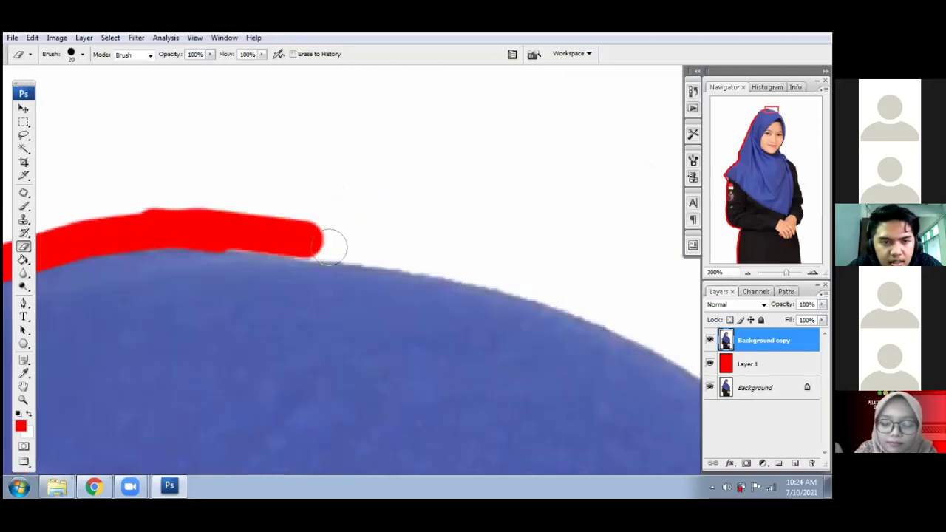
pyautogui.moveTo(332, 246); pyautogui.dragTo(419, 259)
pyautogui.keyDown('shift'); pyautogui.click(419, 259); pyautogui.keyUp('shift')
pyautogui.keyDown('shift'); pyautogui.click(501, 276); pyautogui.keyUp('shift')
pyautogui.moveTo(557, 328); pyautogui.dragTo(426, 328)
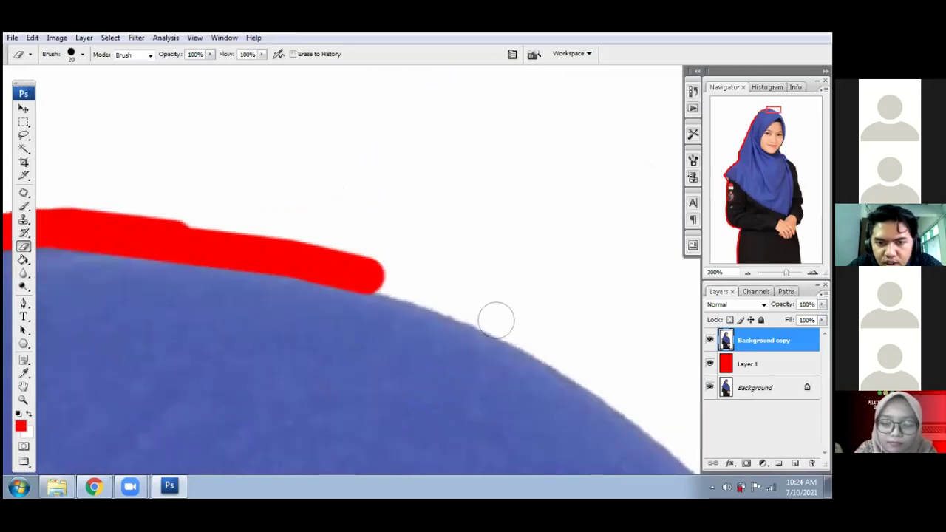
# - Erase straight segments down the upper right side of the hijab
pyautogui.keyDown('shift'); pyautogui.click(495, 320); pyautogui.keyUp('shift')
pyautogui.moveTo(592, 378); pyautogui.dragTo(410, 304)
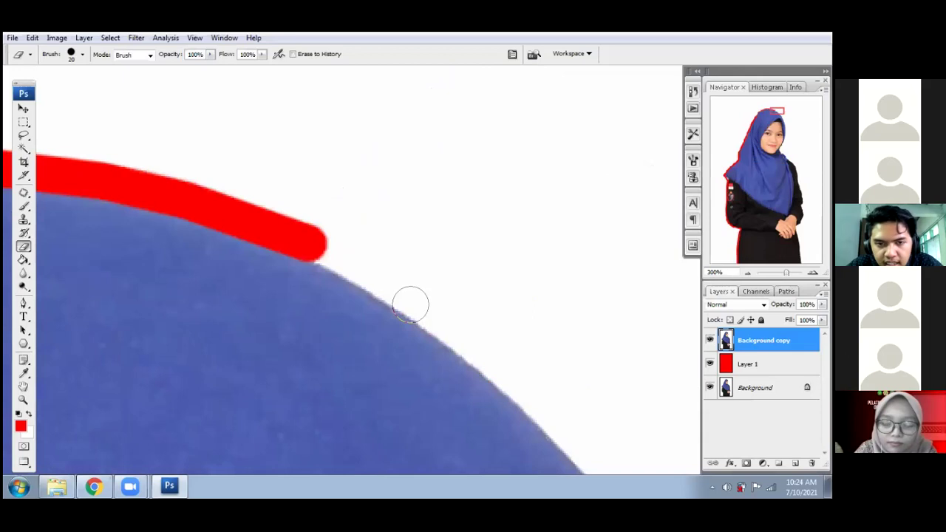
pyautogui.keyDown('shift'); pyautogui.click(410, 304); pyautogui.keyUp('shift')
pyautogui.moveTo(387, 258); pyautogui.dragTo(333, 184)
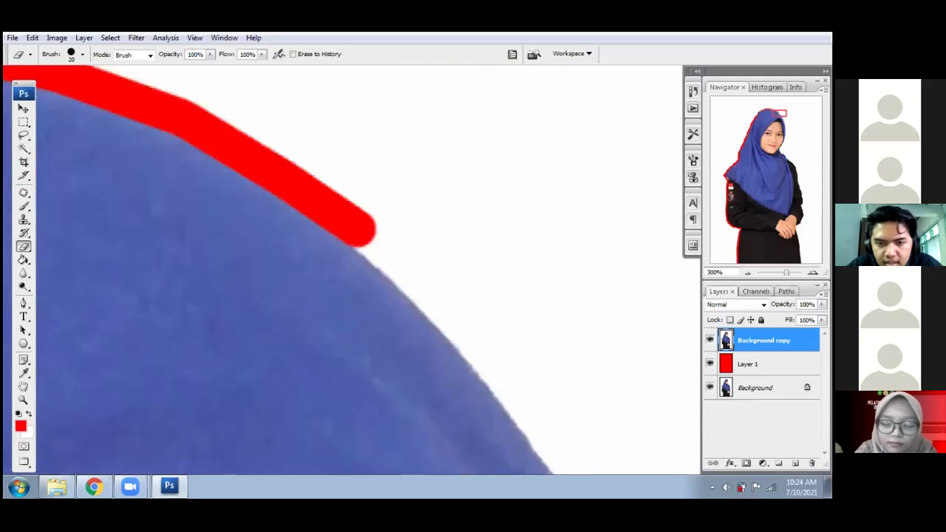
pyautogui.keyDown('shift'); pyautogui.click(423, 291); pyautogui.keyUp('shift')
pyautogui.moveTo(395, 276); pyautogui.dragTo(337, 192)
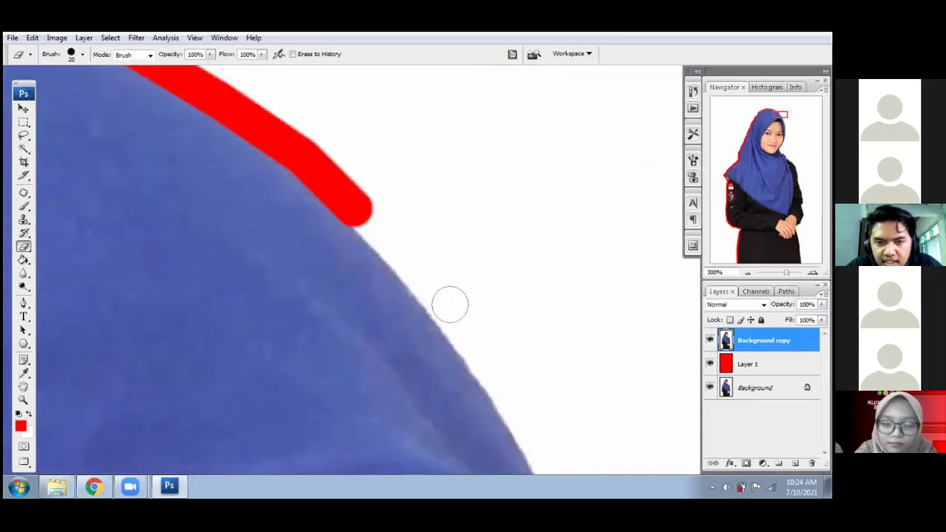
pyautogui.keyDown('shift'); pyautogui.click(450, 304); pyautogui.keyUp('shift')
pyautogui.moveTo(447, 307); pyautogui.dragTo(410, 254)
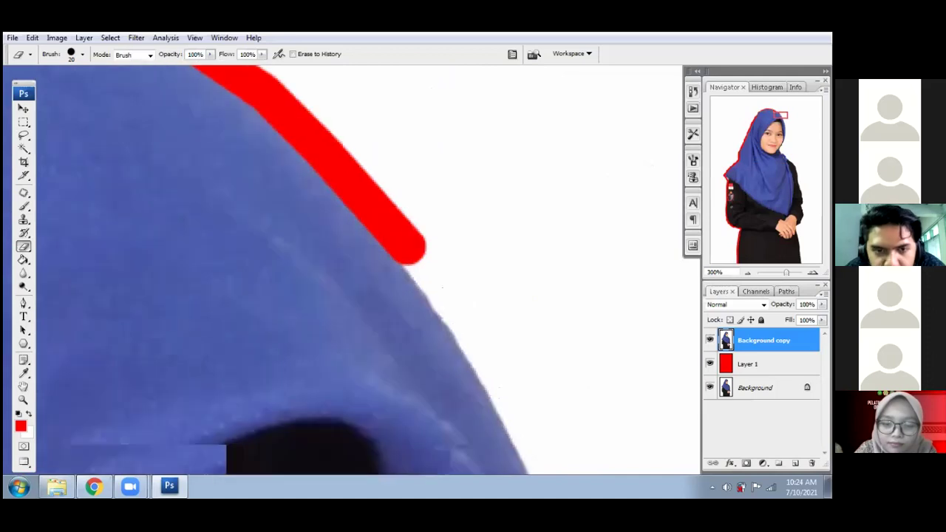
pyautogui.keyDown('shift'); pyautogui.click(466, 327); pyautogui.keyUp('shift')
# - Continue the erased red strip further down the hijab's right edge
pyautogui.moveTo(466, 327); pyautogui.dragTo(405, 230)
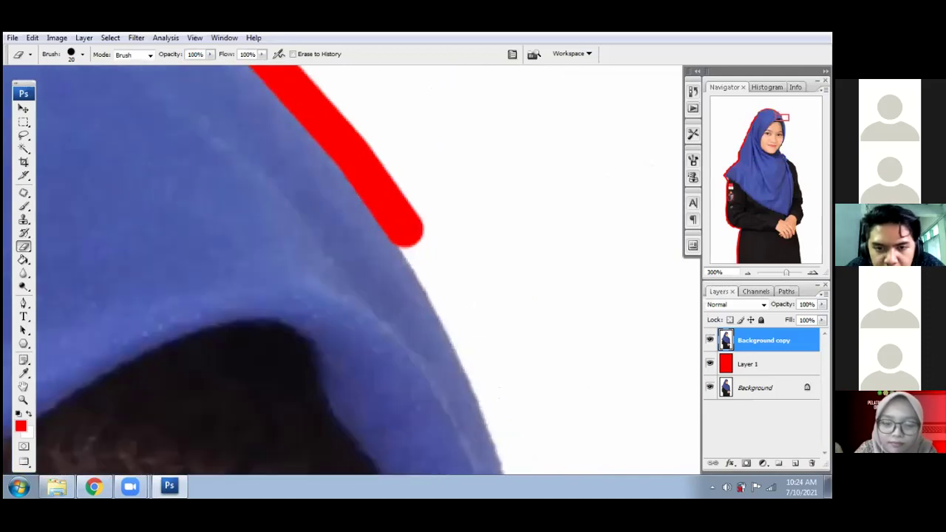
pyautogui.keyDown('shift'); pyautogui.click(462, 325); pyautogui.keyUp('shift')
pyautogui.moveTo(462, 325); pyautogui.dragTo(418, 243)
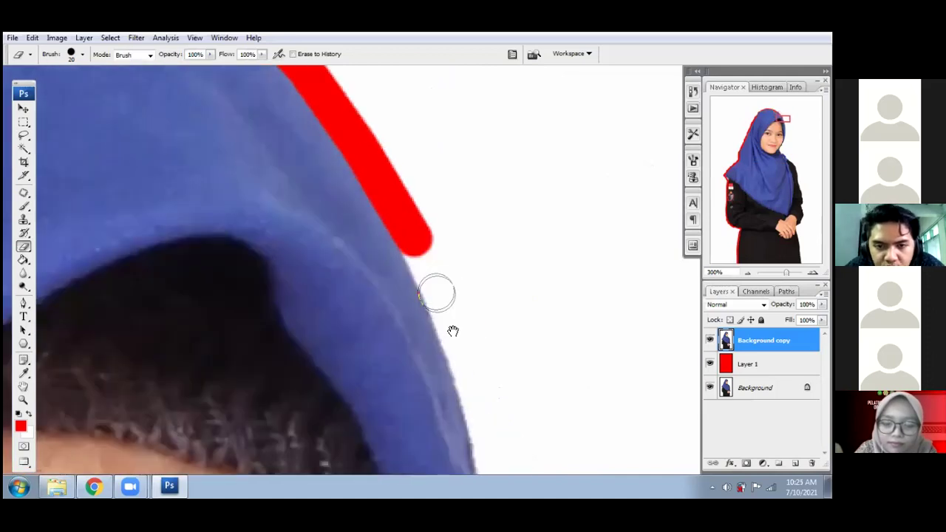
pyautogui.keyDown('shift'); pyautogui.click(438, 294); pyautogui.keyUp('shift')
pyautogui.moveTo(437, 294); pyautogui.dragTo(405, 204)
pyautogui.keyDown('shift'); pyautogui.click(443, 312); pyautogui.keyUp('shift')
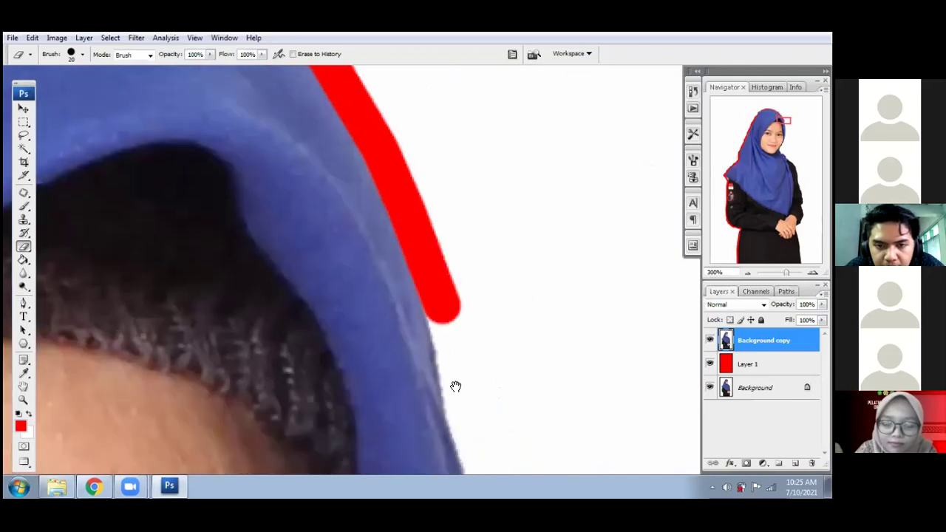
pyautogui.moveTo(443, 312); pyautogui.dragTo(406, 160)
pyautogui.keyDown('shift'); pyautogui.click(430, 285); pyautogui.keyUp('shift')
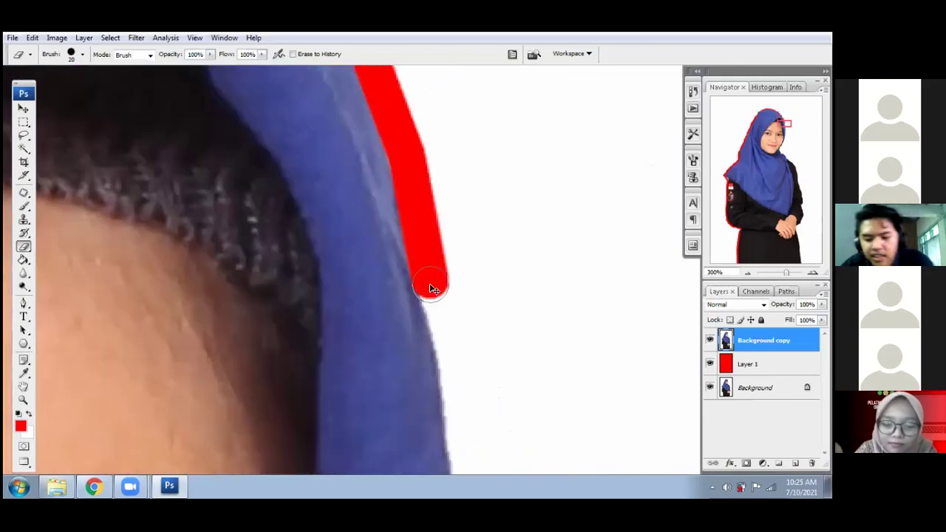
pyautogui.scroll(-2, 436, 304)
# - Enlarge the Eraser to size 35 and extend the red outline down the hijab's right side toward the shoulder
pyautogui.scroll(-1, 431, 341)
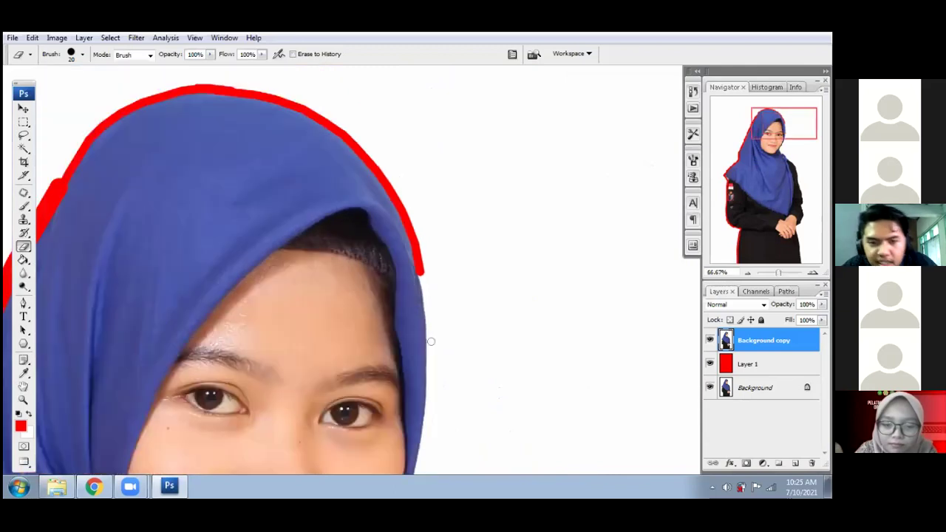
pyautogui.press(']')
pyautogui.press(']')
pyautogui.press(']')
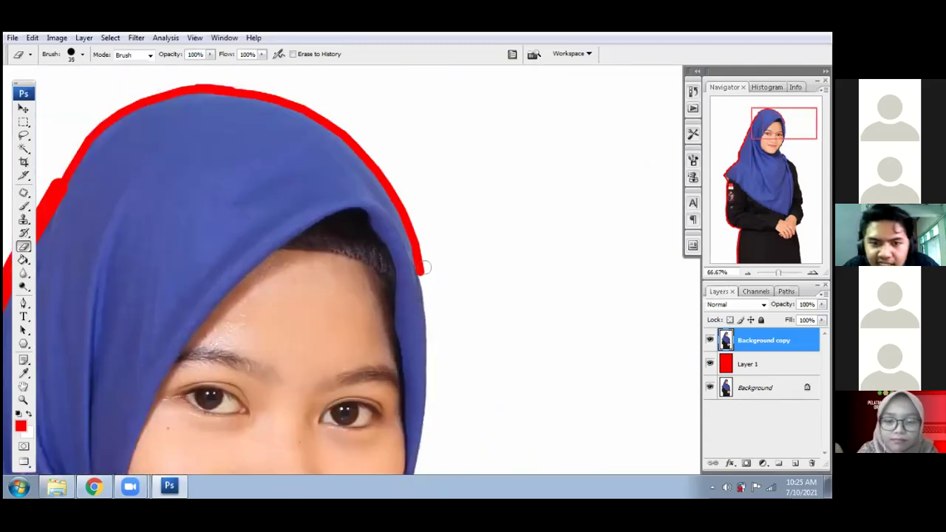
pyautogui.keyDown('shift'); pyautogui.click(431, 330); pyautogui.keyUp('shift')
pyautogui.moveTo(431, 331)
pyautogui.mouseDown()
pyautogui.moveTo(426, 198)
pyautogui.moveTo(425, 298)
pyautogui.mouseUp()
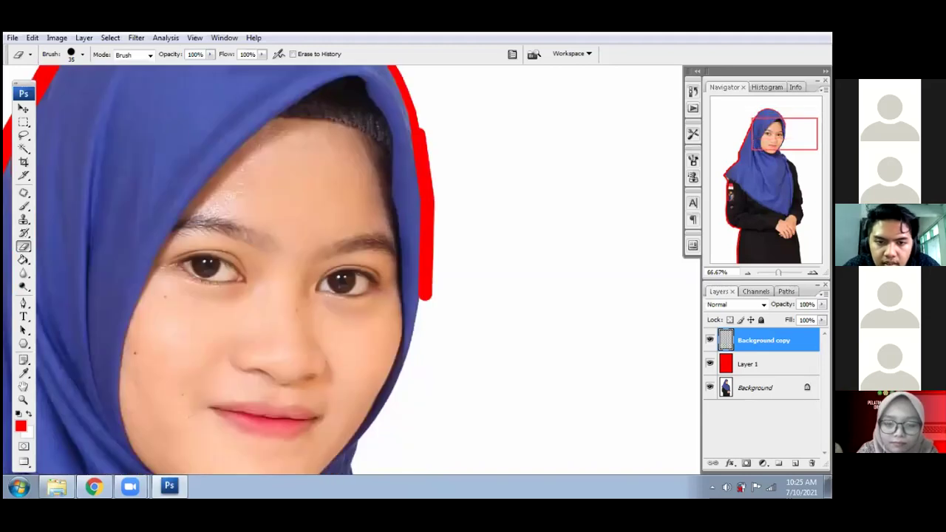
pyautogui.scroll(-2, 411, 274)
pyautogui.moveTo(427, 214)
pyautogui.mouseDown()
pyautogui.moveTo(390, 318)
pyautogui.moveTo(362, 356)
pyautogui.mouseUp()
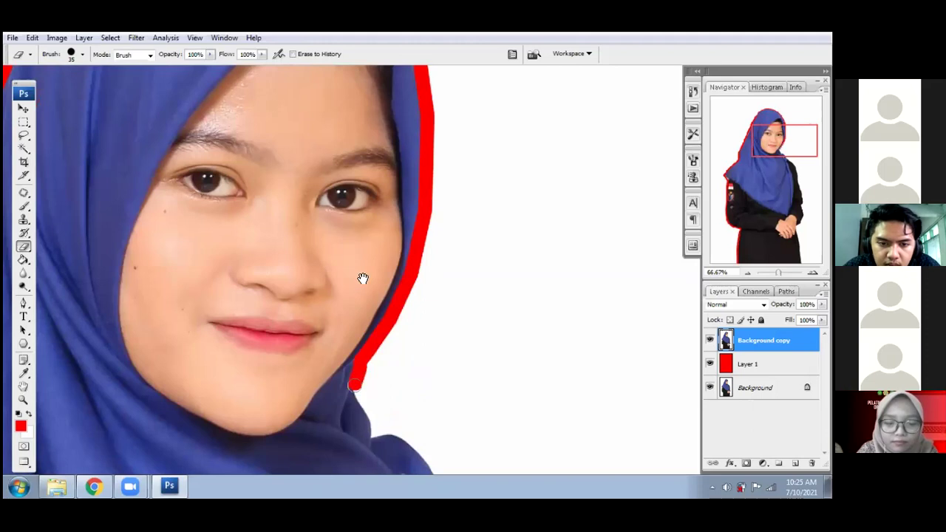
pyautogui.scroll(-4, 364, 278)
pyautogui.moveTo(346, 222); pyautogui.dragTo(377, 276)
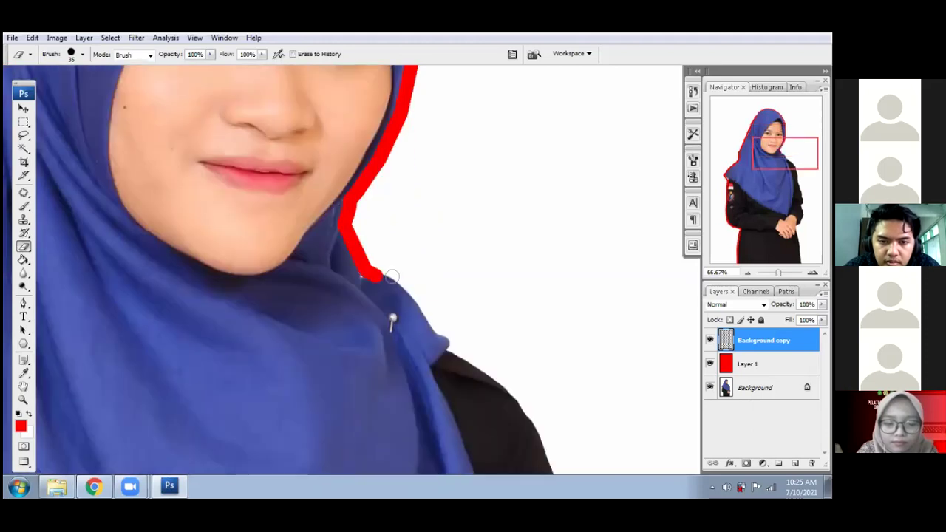
pyautogui.keyDown('shift'); pyautogui.click(446, 340); pyautogui.keyUp('shift')
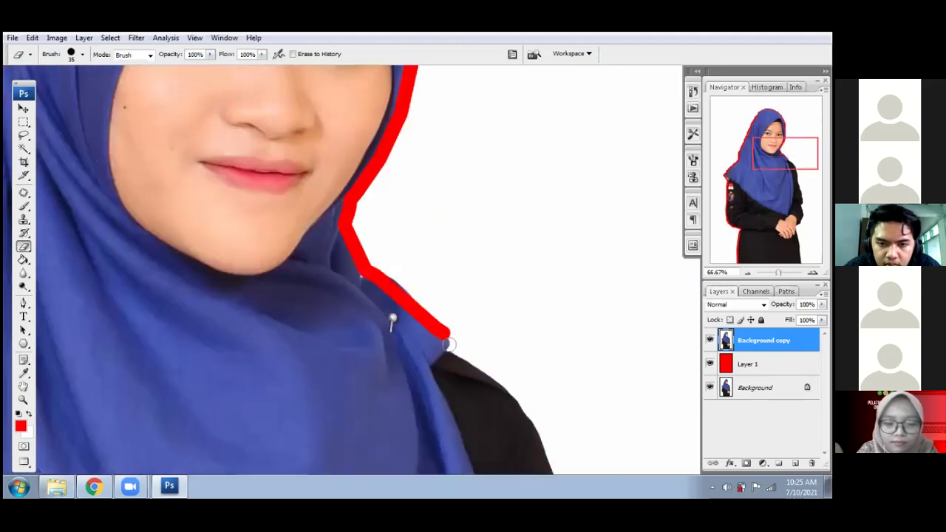
pyautogui.keyDown('shift'); pyautogui.click(507, 379); pyautogui.keyUp('shift')
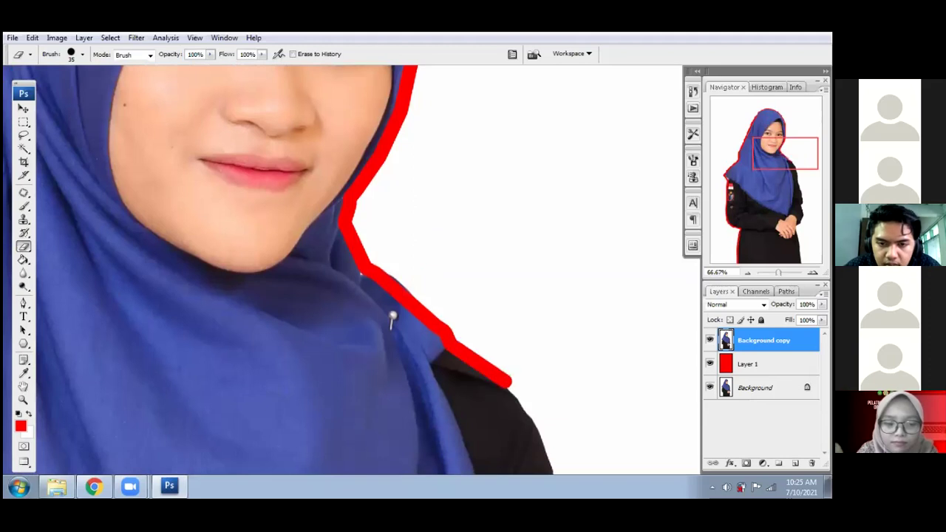
# - Continue the red outline down the right sleeve edge to the cuff
pyautogui.moveTo(552, 453); pyautogui.dragTo(340, 260)
pyautogui.keyDown('shift'); pyautogui.click(341, 262); pyautogui.keyUp('shift')
pyautogui.keyDown('shift'); pyautogui.click(359, 321); pyautogui.keyUp('shift')
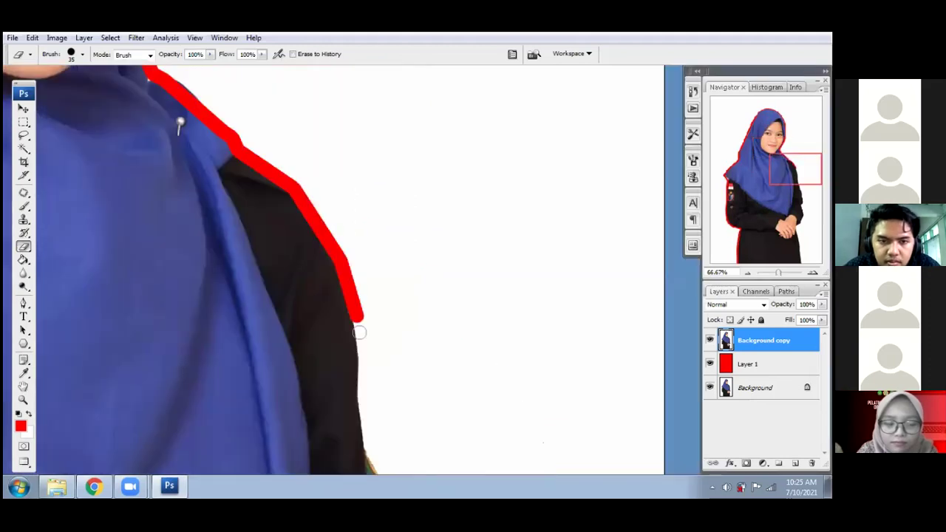
pyautogui.moveTo(342, 214); pyautogui.dragTo(325, 72)
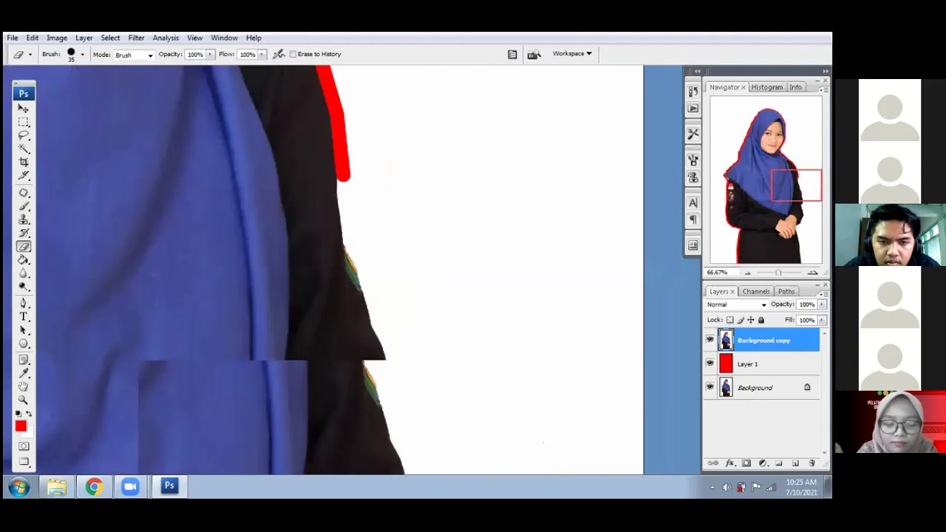
pyautogui.keyDown('shift'); pyautogui.click(349, 241); pyautogui.keyUp('shift')
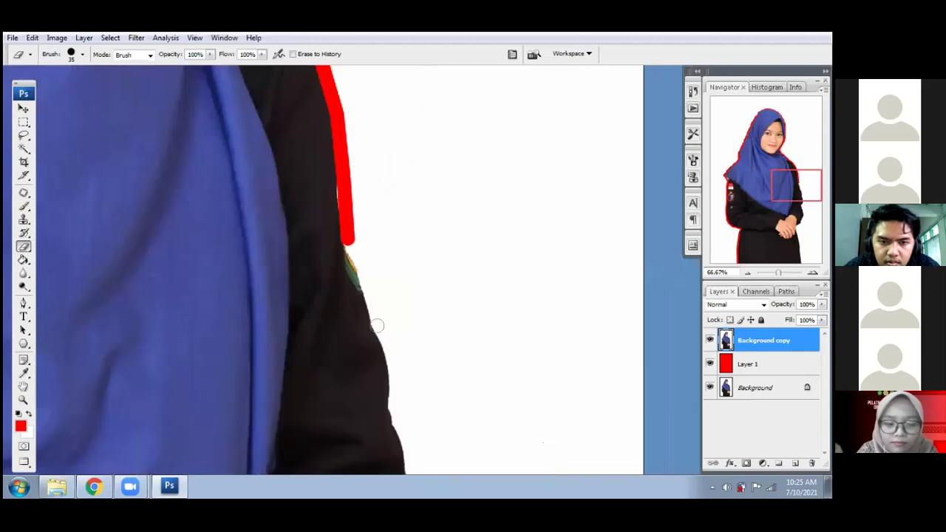
pyautogui.keyDown('shift'); pyautogui.click(396, 403); pyautogui.keyUp('shift')
pyautogui.moveTo(397, 458); pyautogui.dragTo(355, 222)
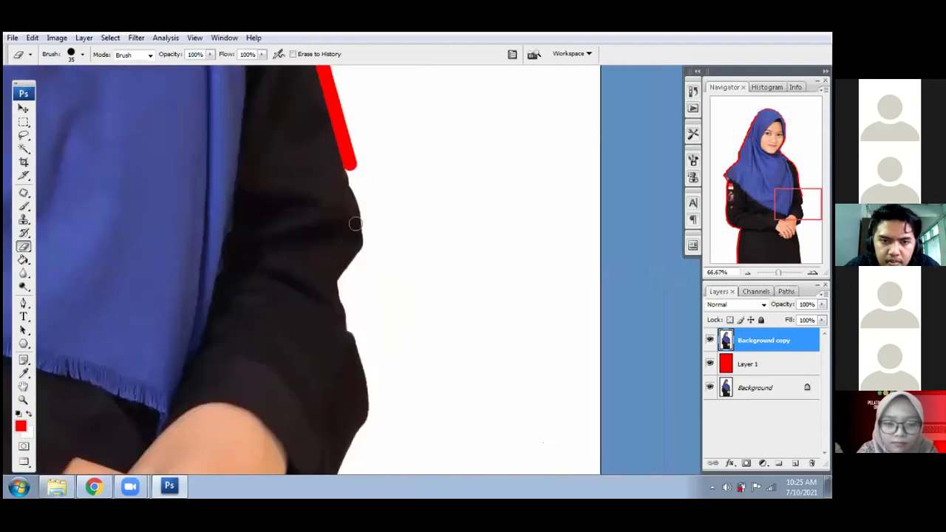
pyautogui.keyDown('shift'); pyautogui.click(359, 249); pyautogui.keyUp('shift')
pyautogui.keyDown('shift'); pyautogui.click(340, 298); pyautogui.keyUp('shift')
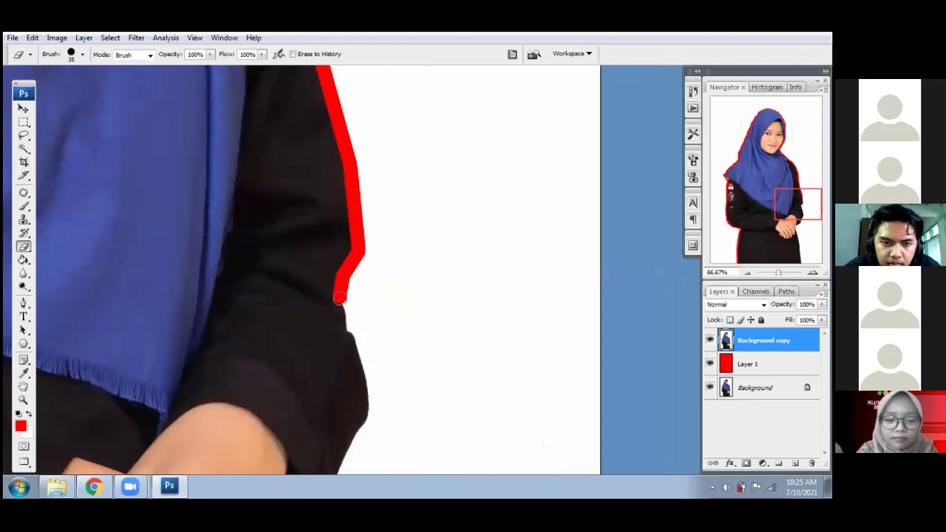
pyautogui.keyDown('shift'); pyautogui.click(357, 339); pyautogui.keyUp('shift')
# - Carry the red outline past the cuff and hands, down the skirt to the photo's bottom edge
pyautogui.scroll(-3, 346, 220)
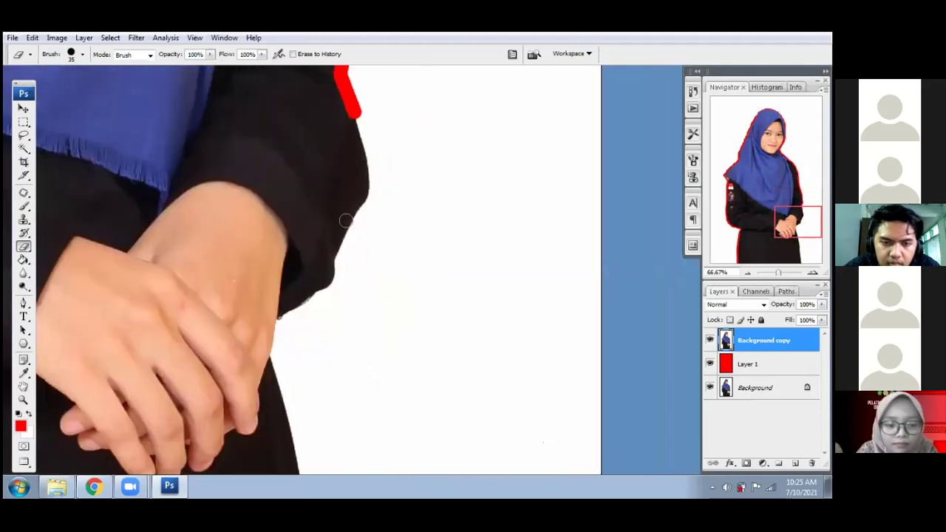
pyautogui.keyDown('shift'); pyautogui.click(338, 280); pyautogui.keyUp('shift')
pyautogui.keyDown('shift'); pyautogui.click(294, 316); pyautogui.keyUp('shift')
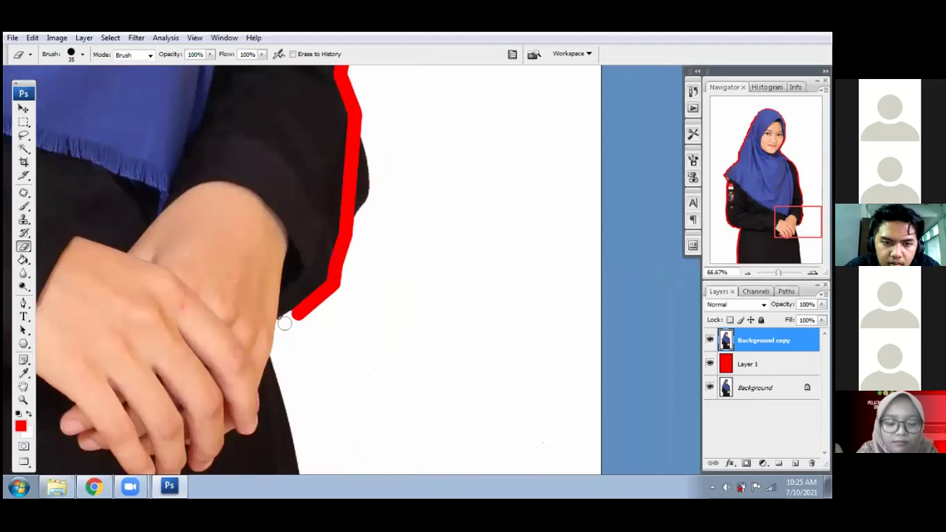
pyautogui.keyDown('shift'); pyautogui.click(280, 323); pyautogui.keyUp('shift')
pyautogui.scroll(-2, 279, 244)
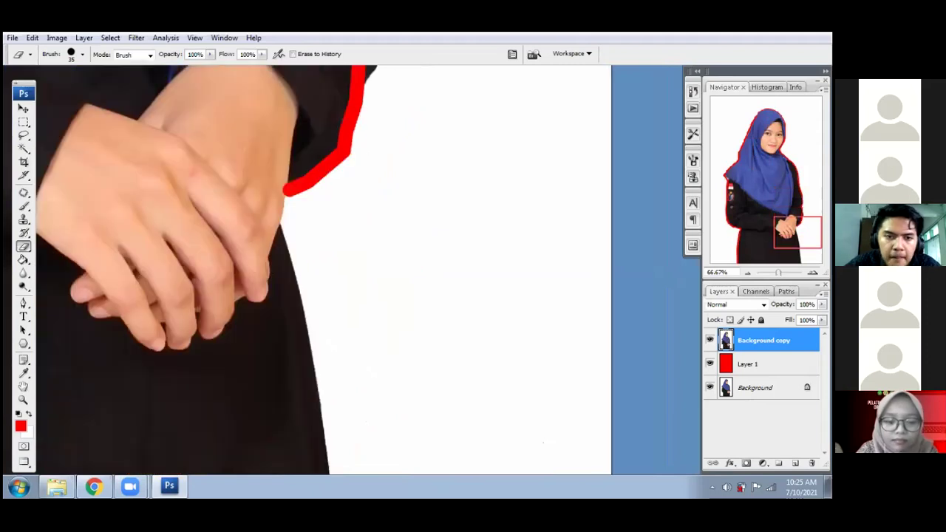
pyautogui.keyDown('shift'); pyautogui.click(279, 219); pyautogui.keyUp('shift')
pyautogui.keyDown('shift'); pyautogui.click(329, 360); pyautogui.keyUp('shift')
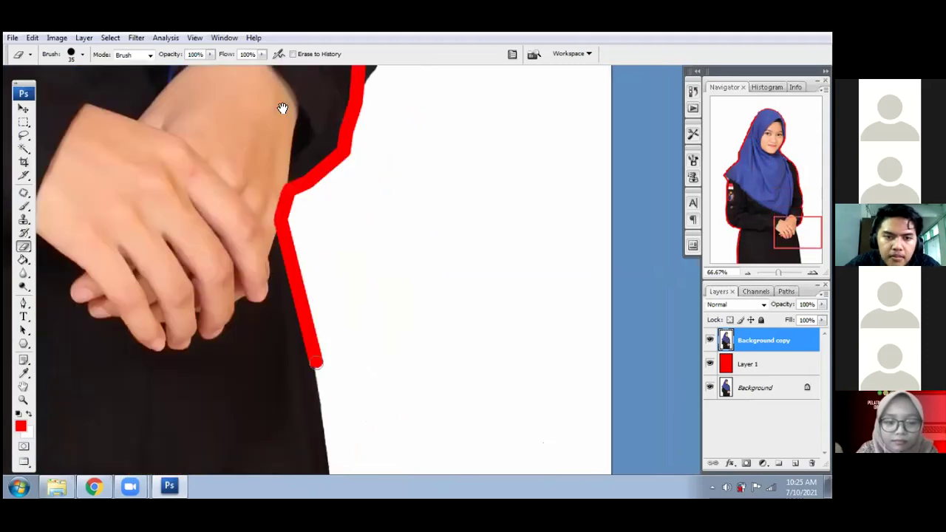
pyautogui.scroll(-4, 302, 268)
pyautogui.keyDown('shift'); pyautogui.click(299, 296); pyautogui.keyUp('shift')
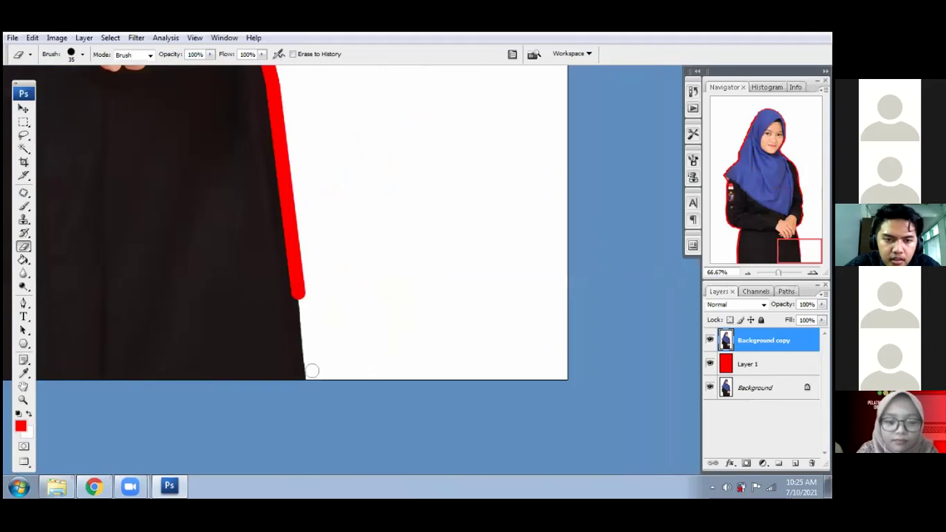
pyautogui.keyDown('shift'); pyautogui.click(312, 373); pyautogui.keyUp('shift')
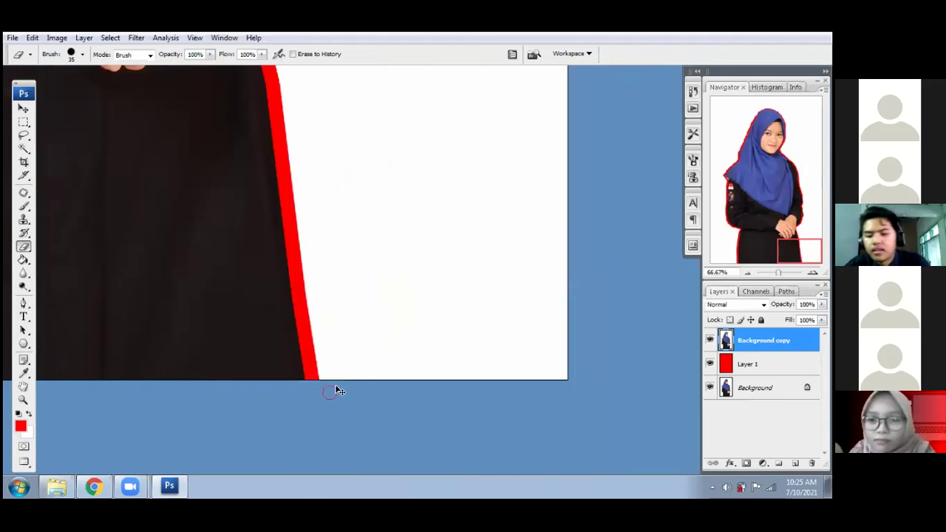
# - Fit the photo on screen, then Magic Wand and delete the white background to preview the red outline
pyautogui.hotkey('ctrl', '-')
pyautogui.hotkey('ctrl', '0')
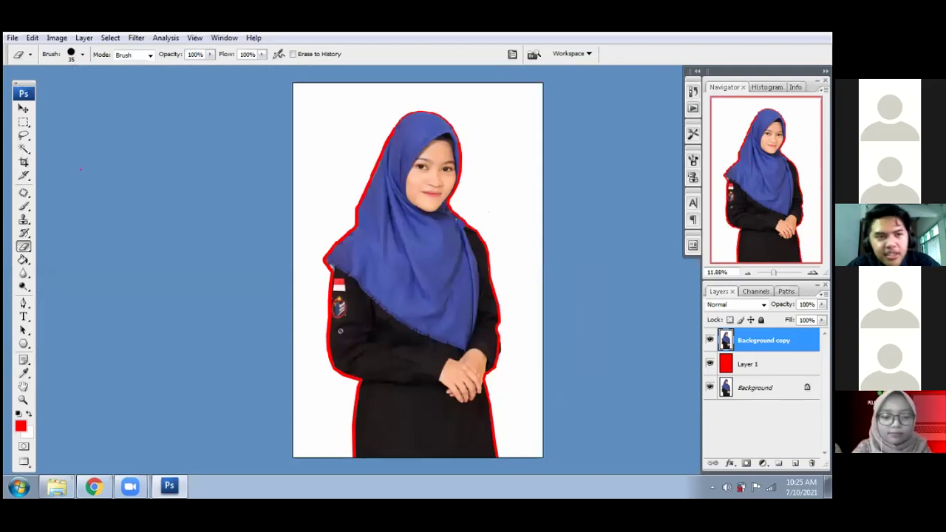
pyautogui.click(24, 148)
pyautogui.click(322, 188)
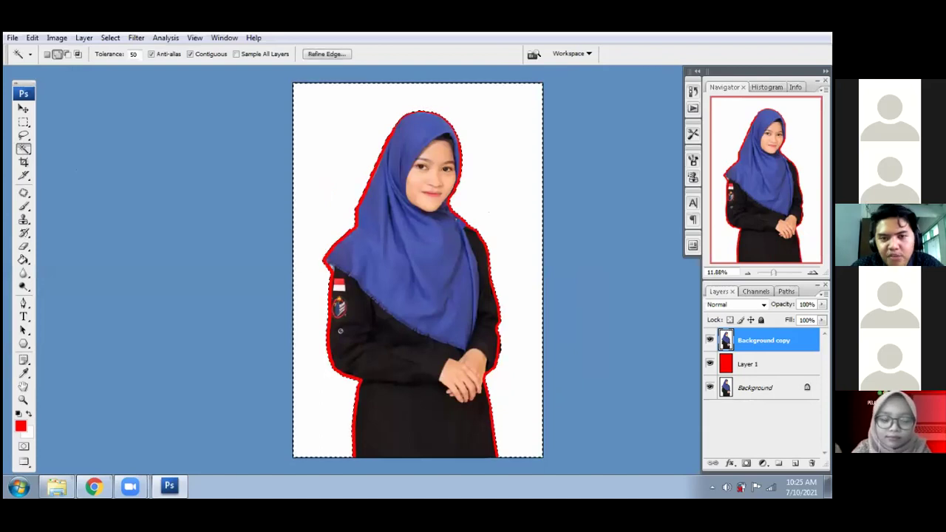
pyautogui.press('Delete')
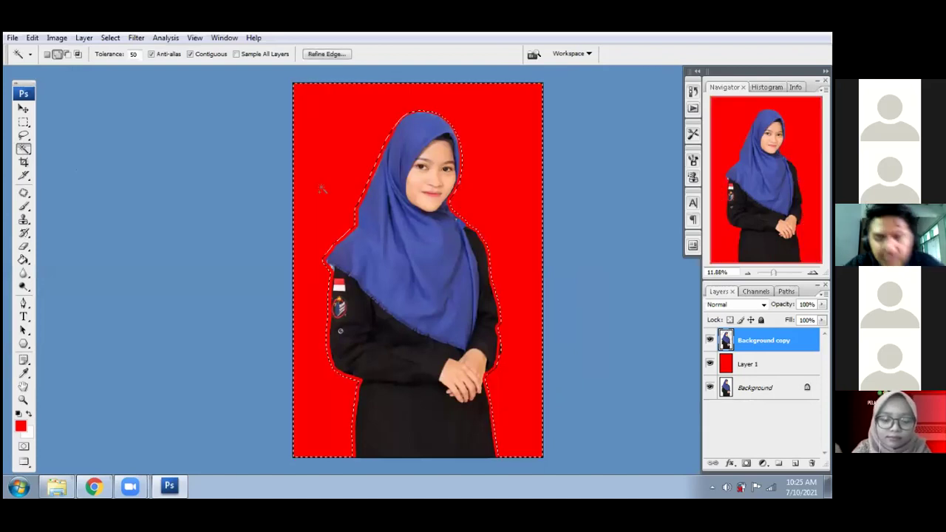
pyautogui.hotkey('ctrl', 'd')
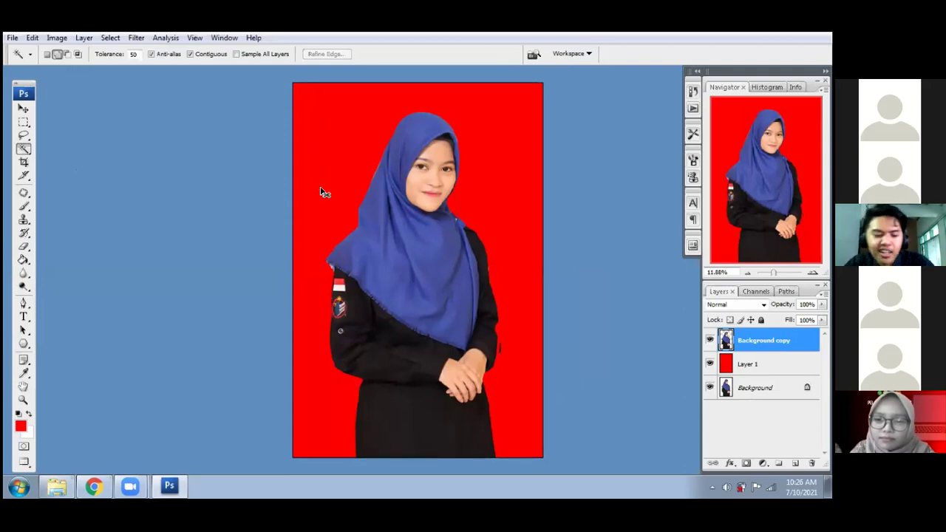
# - Select the red area around the figure, fill it with white, and deselect
pyautogui.click(322, 193)
pyautogui.hotkey('ctrl', 'BackSpace')
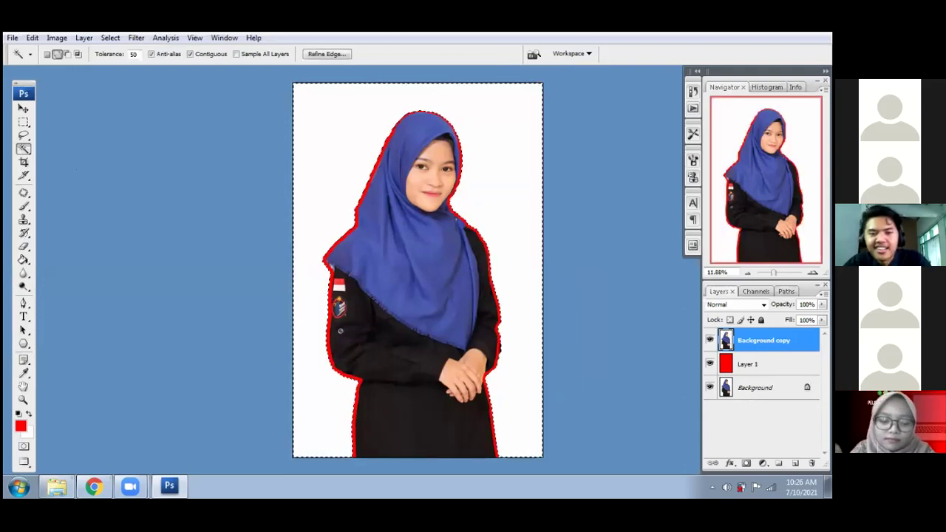
pyautogui.hotkey('ctrl', 'd')
pyautogui.hotkey('ctrl', '+')
# - With a larger Eraser, clear a wide red strip up the skirt's right side from the bottom edge, then fit the photo
pyautogui.hotkey('ctrl', '+')
pyautogui.hotkey('ctrl', '+')
pyautogui.moveTo(538, 362); pyautogui.dragTo(364, 94)
pyautogui.hotkey('ctrl', '+')
pyautogui.press('e')
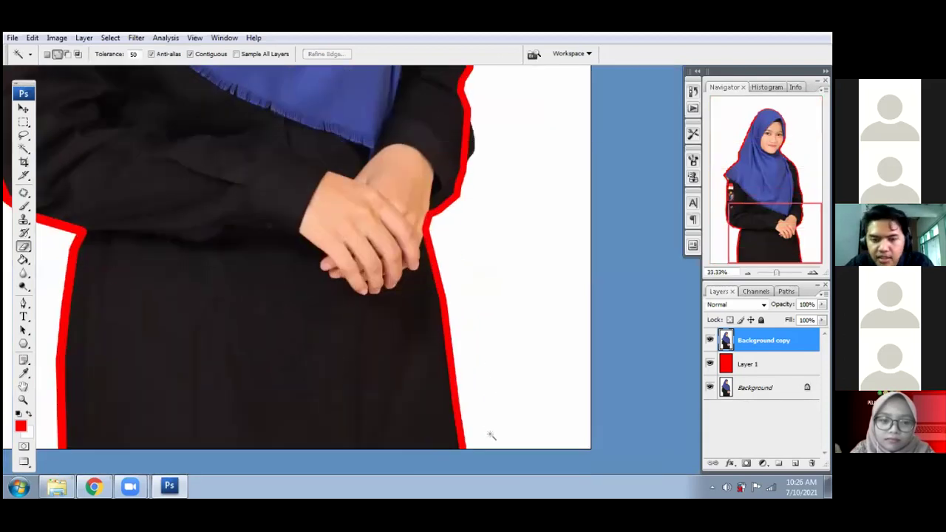
pyautogui.press(']')
pyautogui.press(']')
pyautogui.press(']')
pyautogui.press(']')
pyautogui.press(']')
pyautogui.press(']')
pyautogui.press(']')
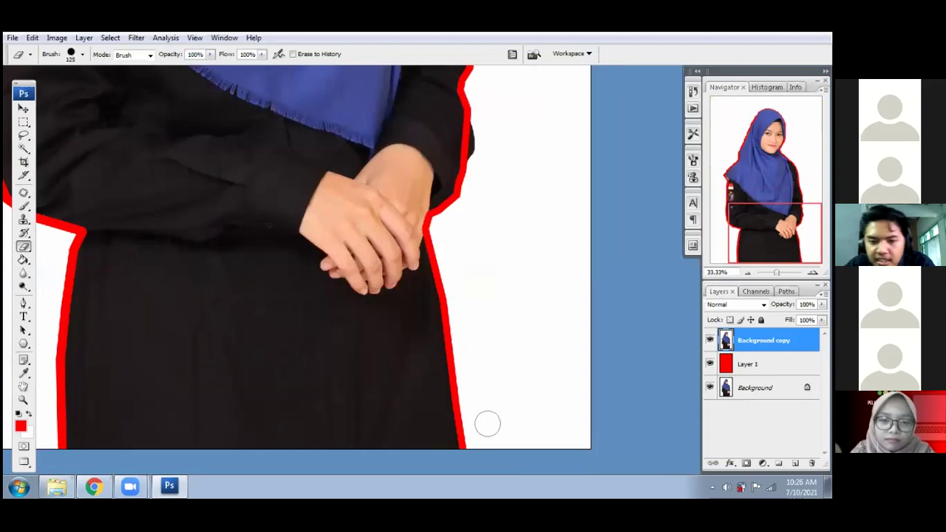
pyautogui.rightClick(584, 329)
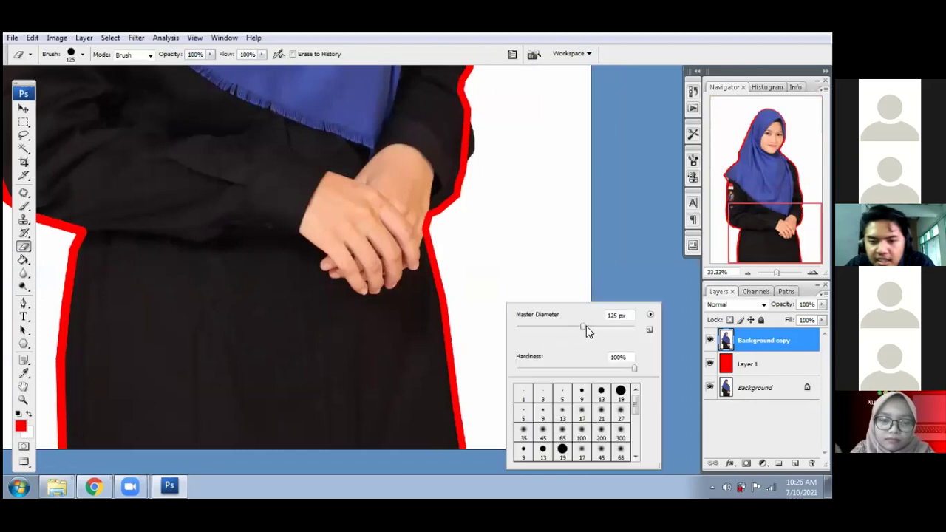
pyautogui.click(544, 261)
pyautogui.hotkey('ctrl', 'z')
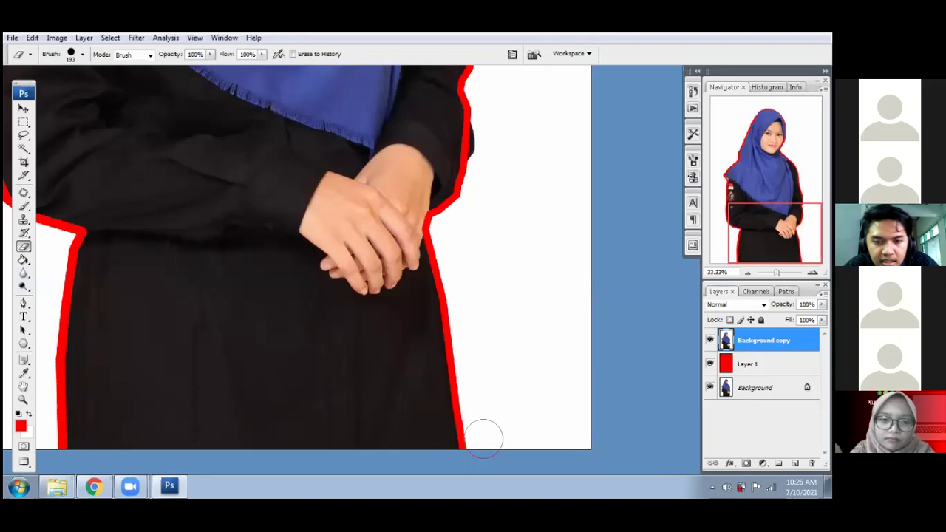
pyautogui.click(481, 436)
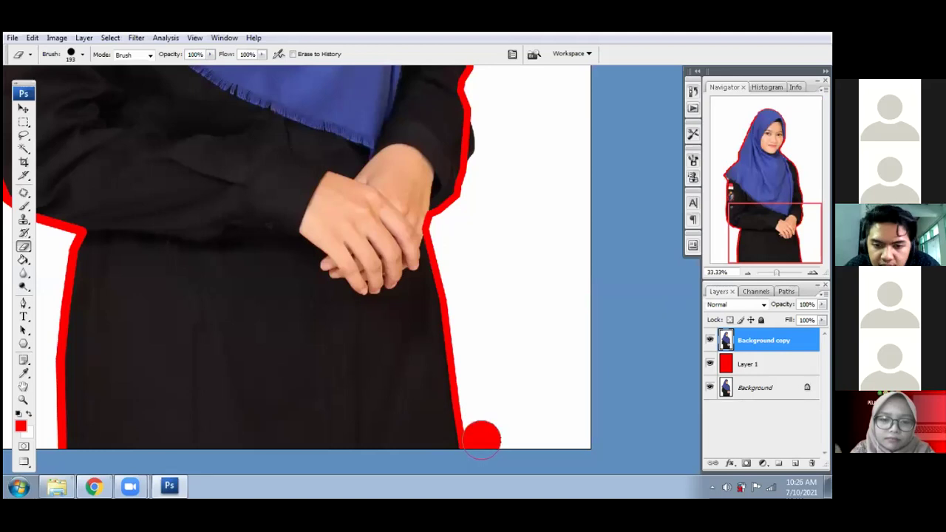
pyautogui.keyDown('shift'); pyautogui.click(458, 272); pyautogui.keyUp('shift')
pyautogui.keyDown('shift'); pyautogui.click(446, 226); pyautogui.keyUp('shift')
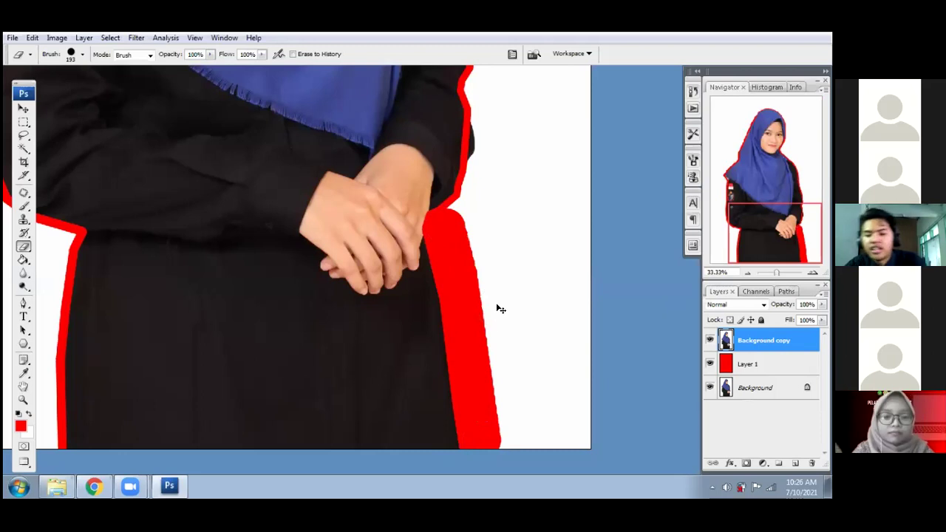
pyautogui.hotkey('ctrl', '0')
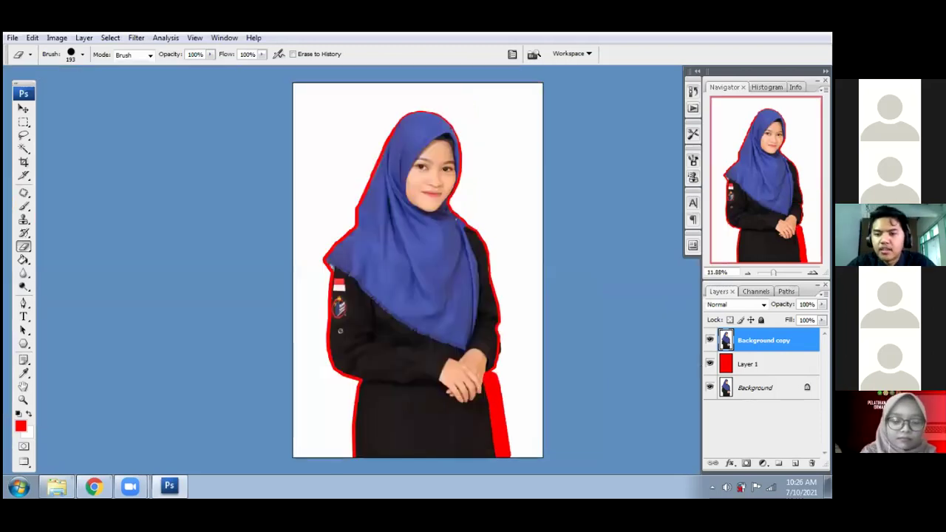
# - Delete the erased Background copy, duplicate Background with Ctrl+J, and move the copy above Layer 1
pyautogui.rightClick(696, 334)
pyautogui.click(736, 107)
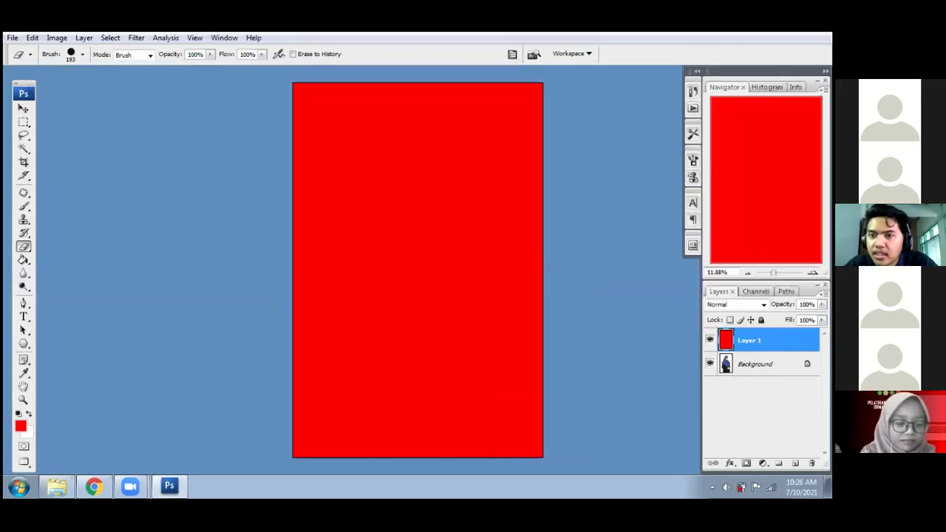
pyautogui.click(761, 364)
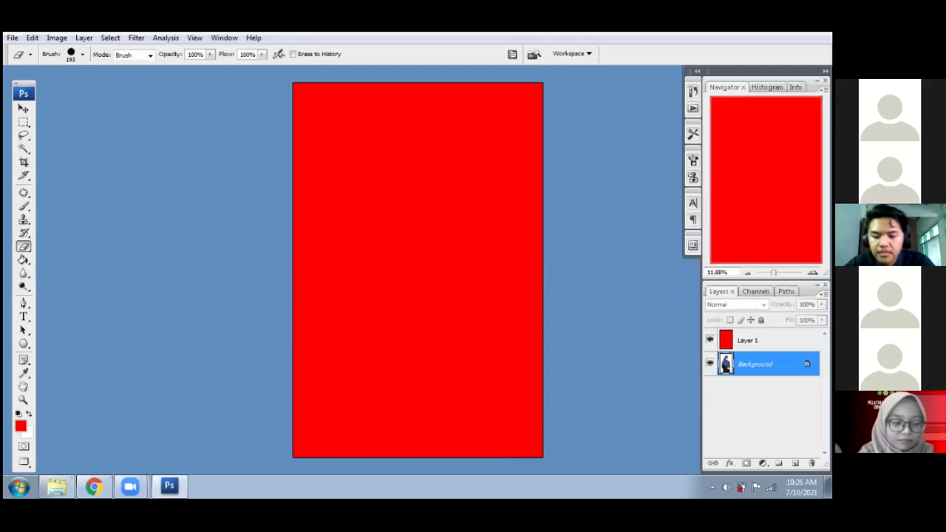
pyautogui.hotkey('ctrl', 'j')
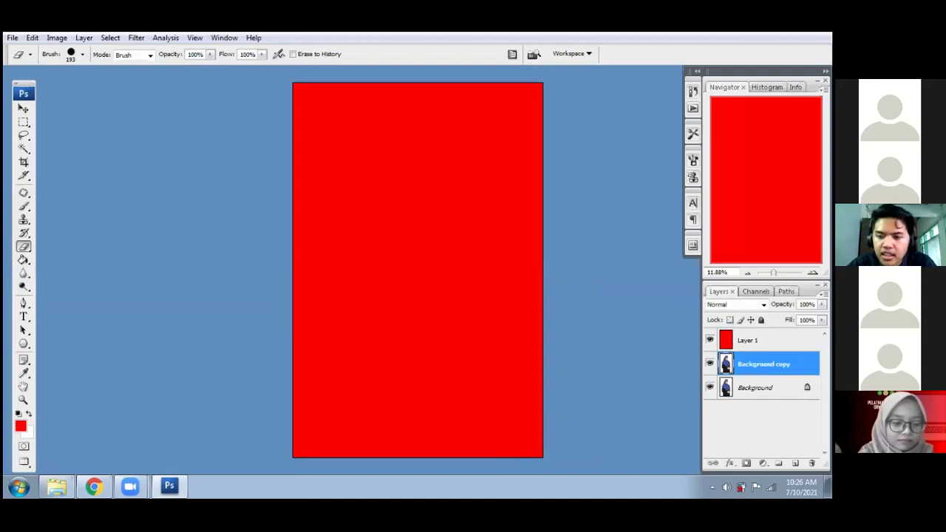
pyautogui.moveTo(763, 364); pyautogui.dragTo(764, 340)
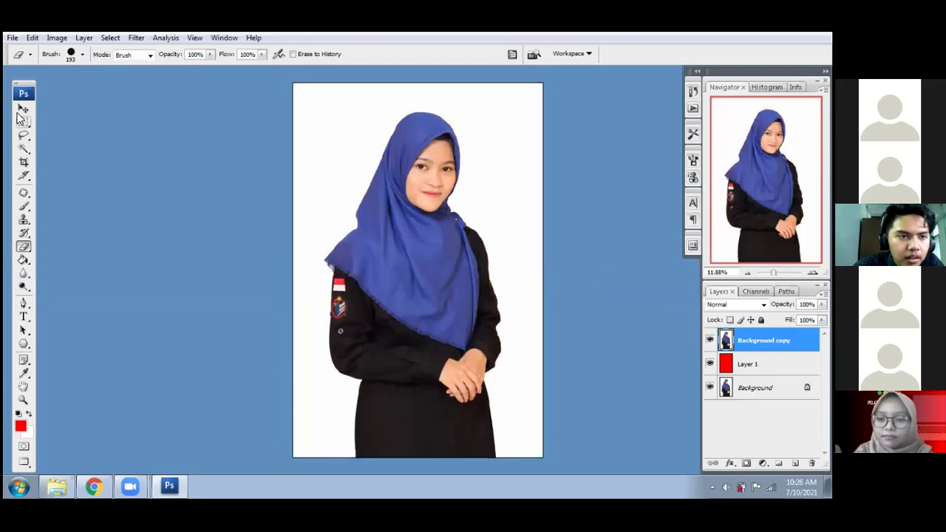
# - With the Pen tool, place anchors up the skirt's left edge from the hem to the waist
pyautogui.click(23, 306)
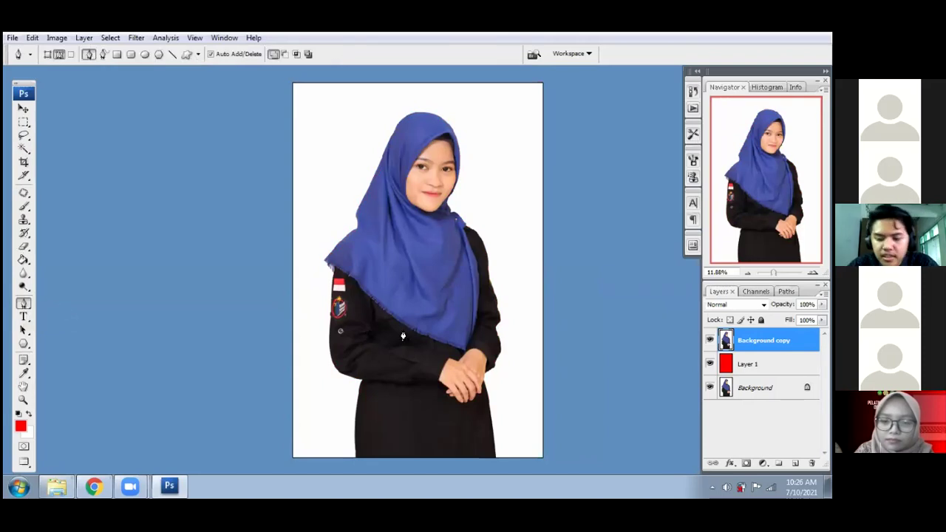
pyautogui.hotkey('ctrl', '+')
pyautogui.scroll(-5, 402, 336)
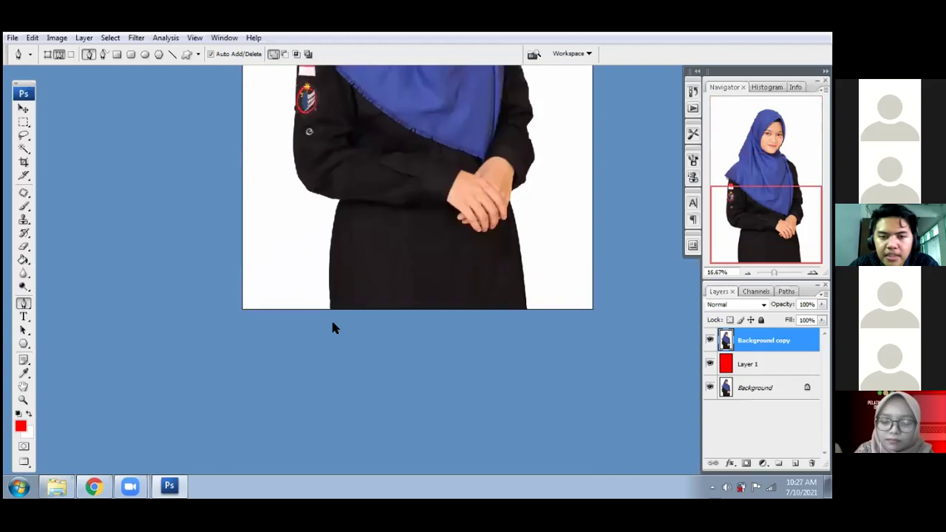
pyautogui.hotkey('ctrl', '+')
pyautogui.hotkey('ctrl', '+')
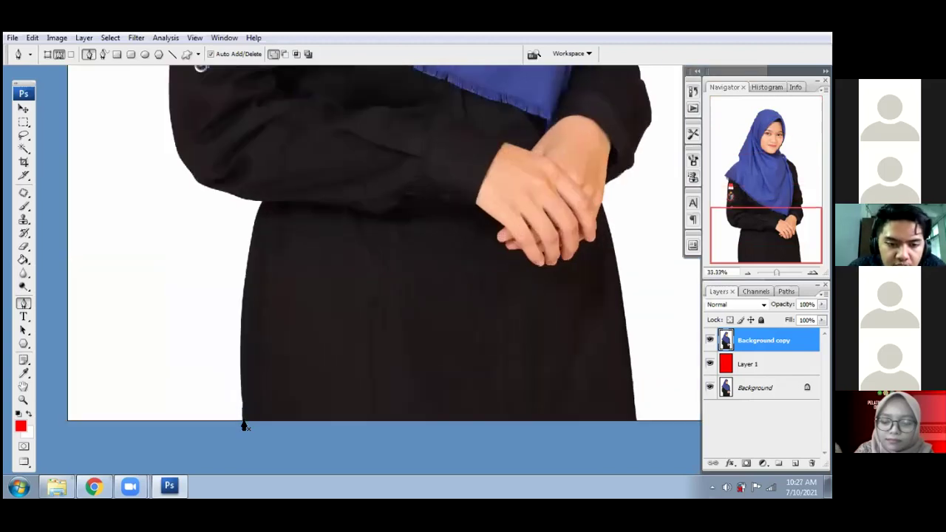
pyautogui.click(243, 422)
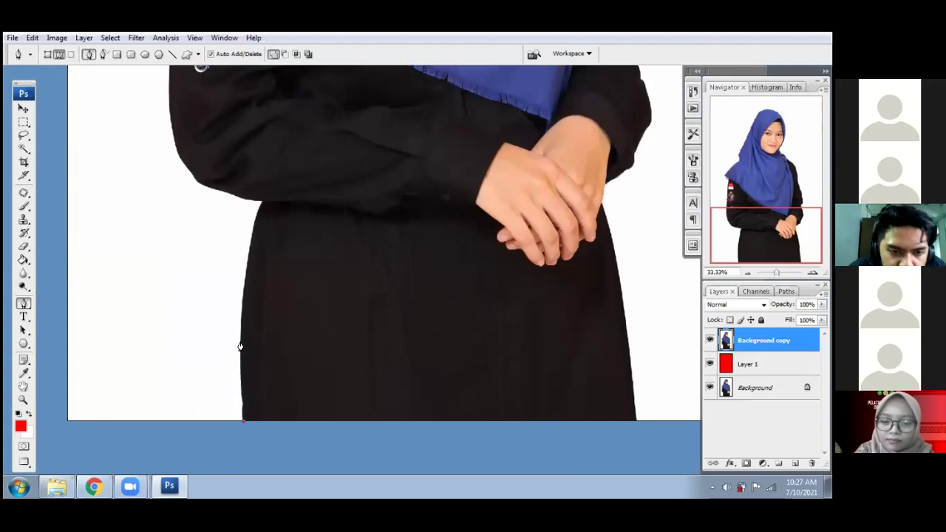
pyautogui.click(241, 320)
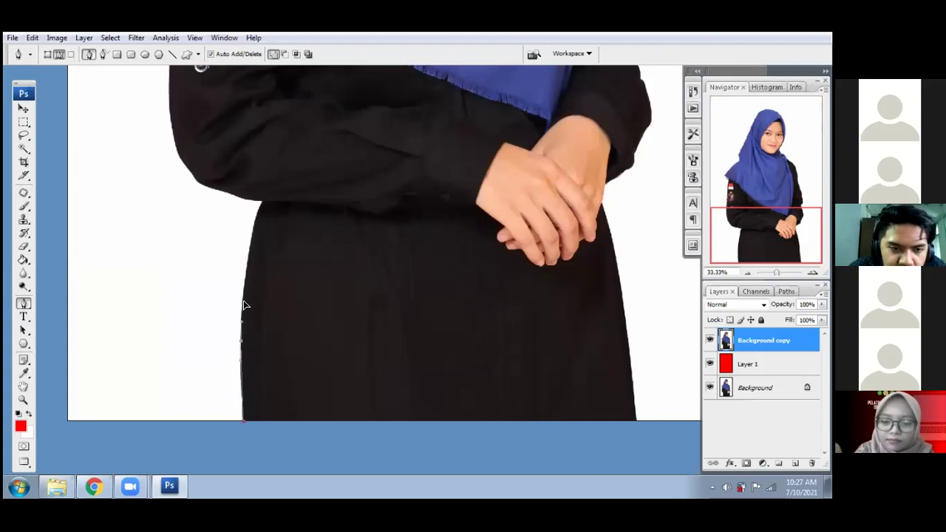
pyautogui.click(244, 305)
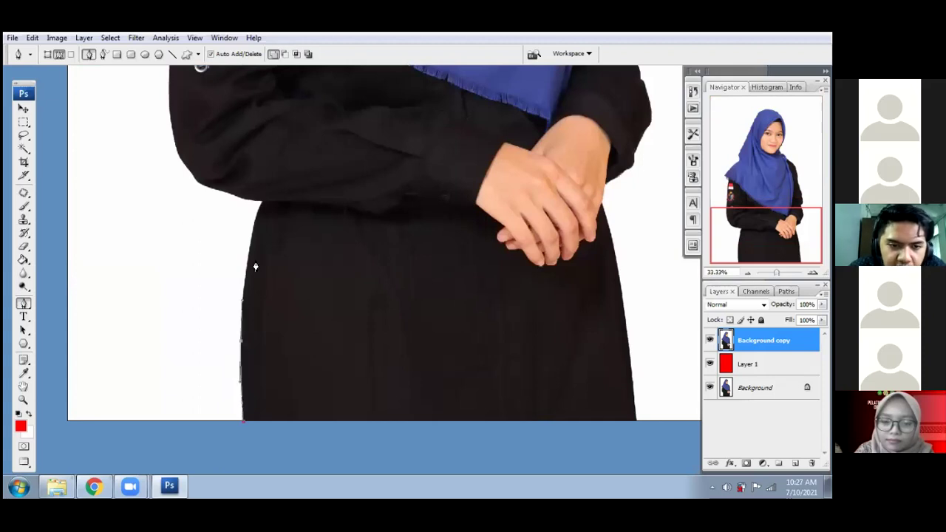
pyautogui.click(255, 222)
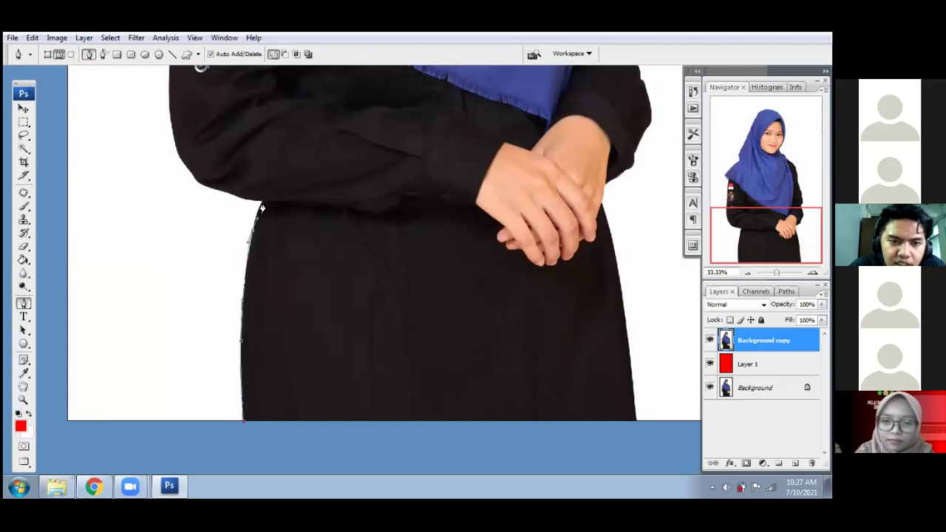
pyautogui.click(262, 206)
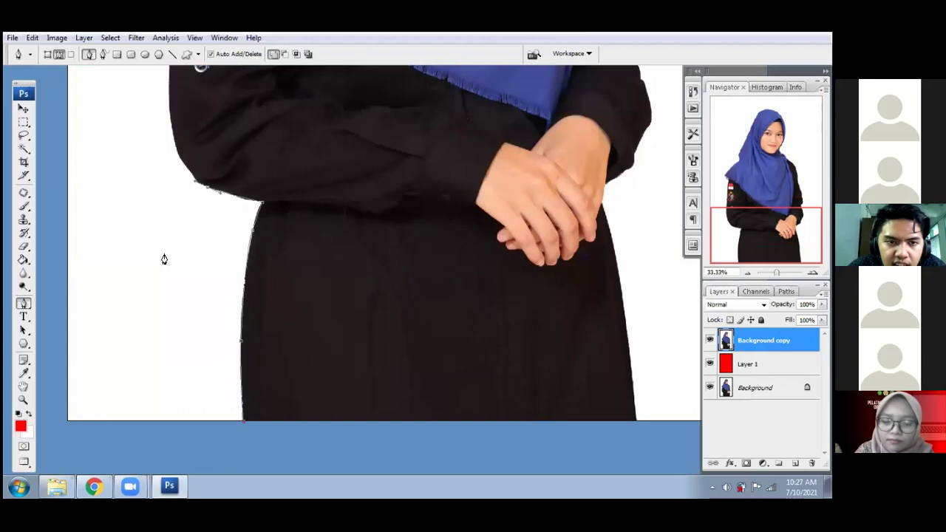
# - Continue the path with anchors up the hijab's left edge from the shoulder
pyautogui.scroll(3, 182, 290)
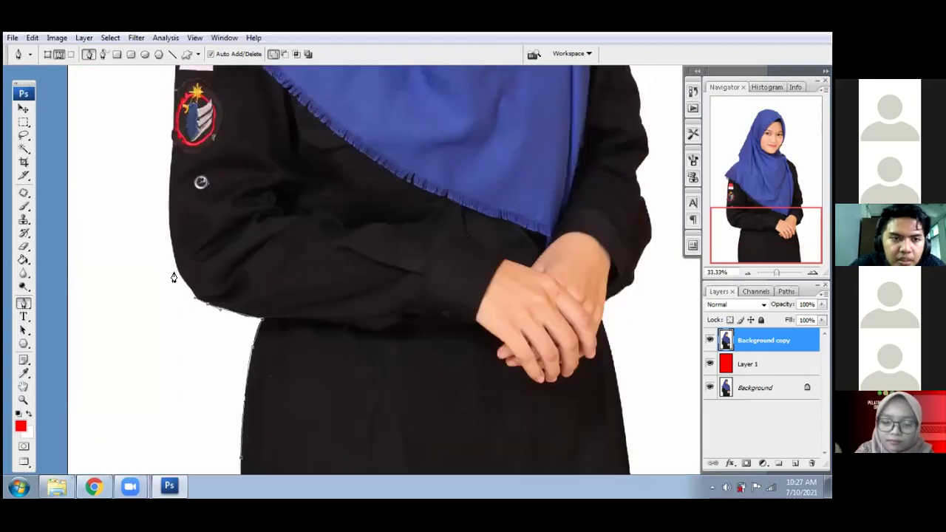
pyautogui.scroll(1, 172, 277)
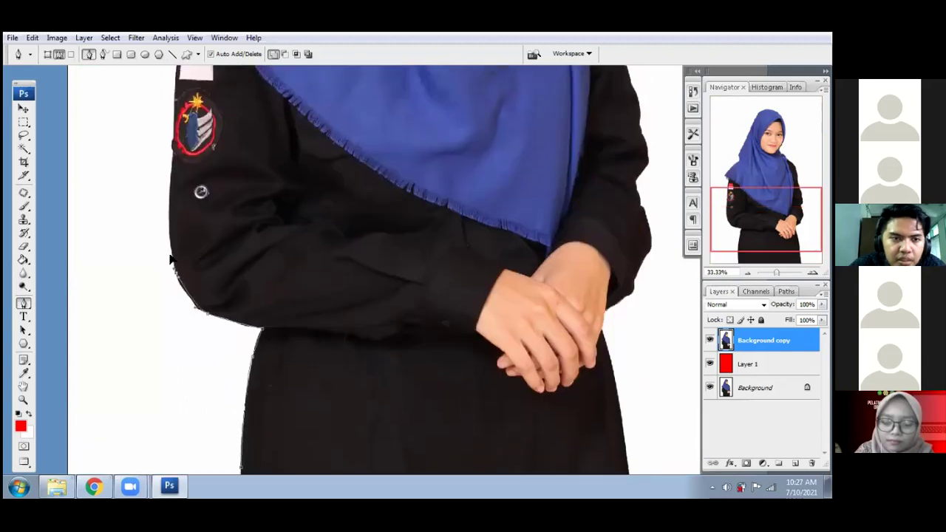
pyautogui.scroll(2, 170, 263)
pyautogui.scroll(1, 171, 281)
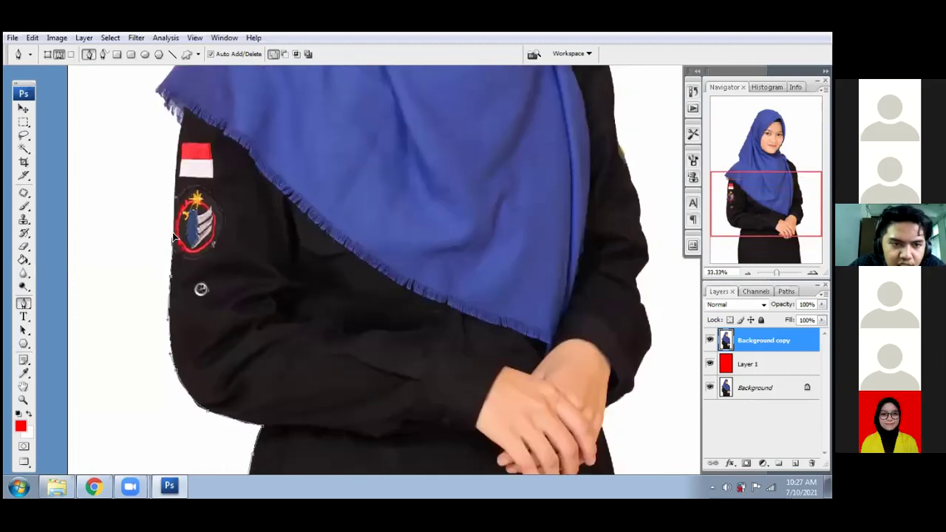
pyautogui.scroll(1, 182, 266)
pyautogui.scroll(3, 178, 285)
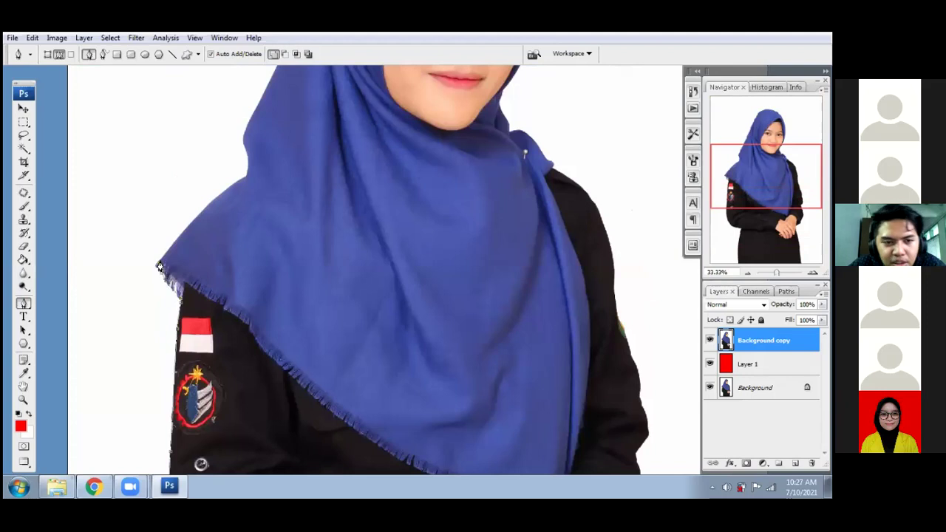
pyautogui.click(220, 196)
pyautogui.click(248, 172)
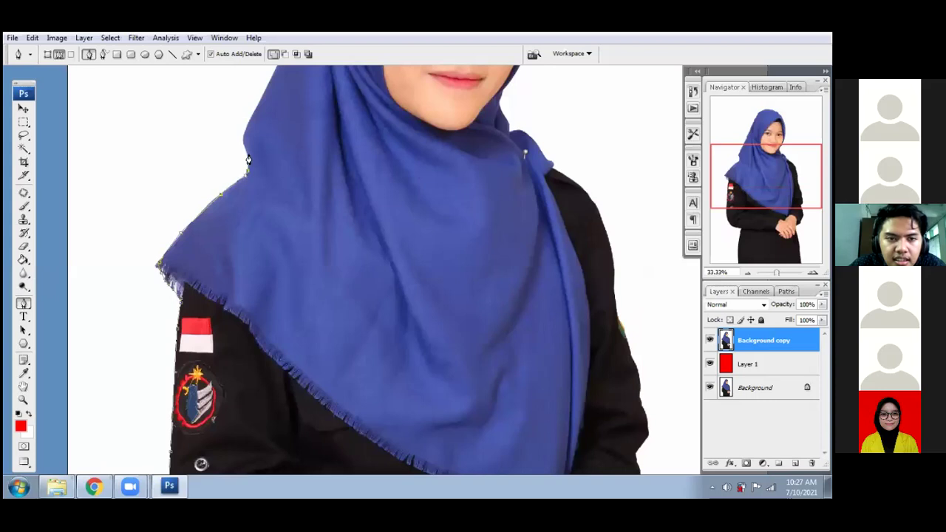
pyautogui.click(245, 138)
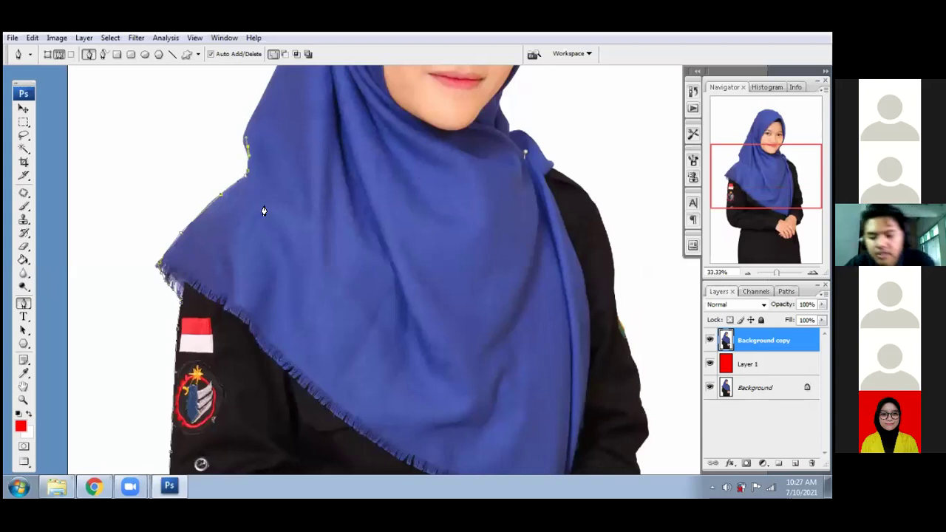
pyautogui.hotkey('ctrl', '+')
pyautogui.scroll(3, 175, 204)
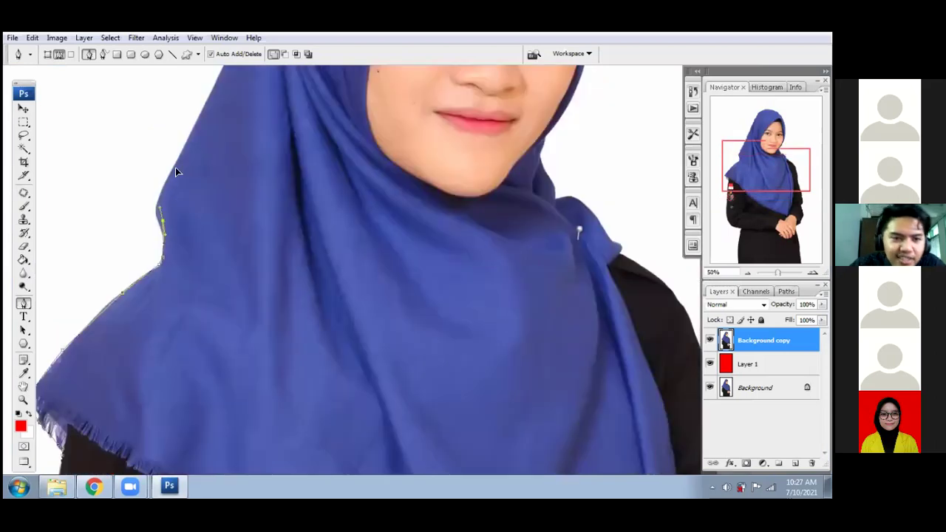
# - Add curved and corner anchors up the hijab's left edge and over the top of the head
pyautogui.moveTo(169, 178); pyautogui.dragTo(184, 150)
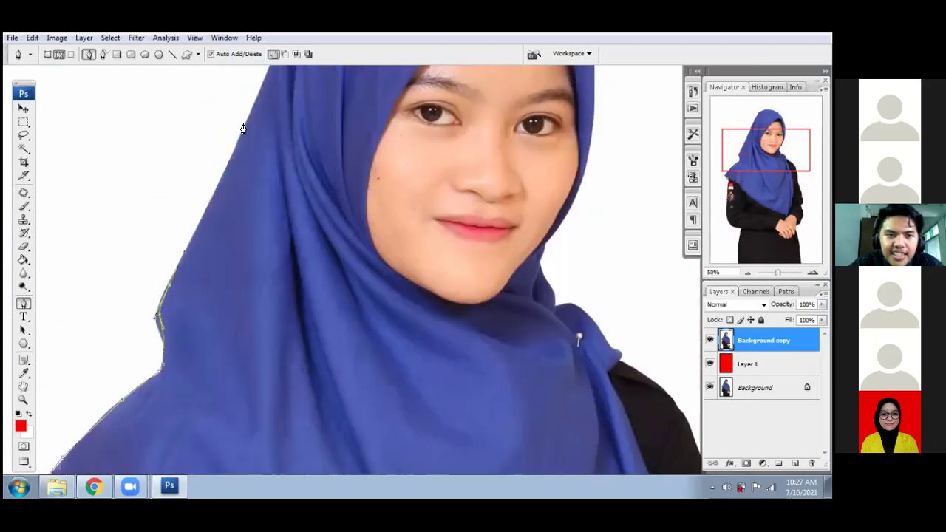
pyautogui.scroll(3, 222, 163)
pyautogui.moveTo(249, 115); pyautogui.dragTo(307, 130)
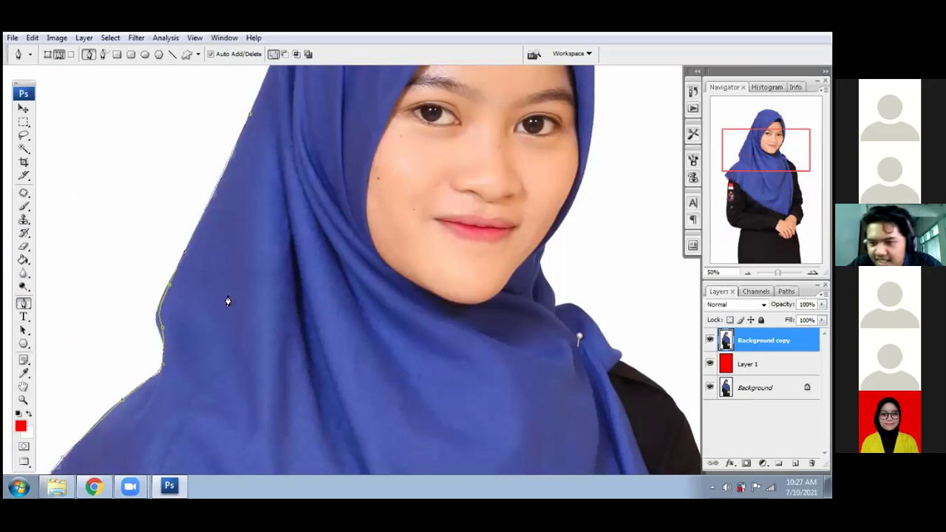
pyautogui.scroll(4, 228, 301)
pyautogui.hscroll(2, 226, 154)
pyautogui.click(230, 146)
pyautogui.click(259, 90)
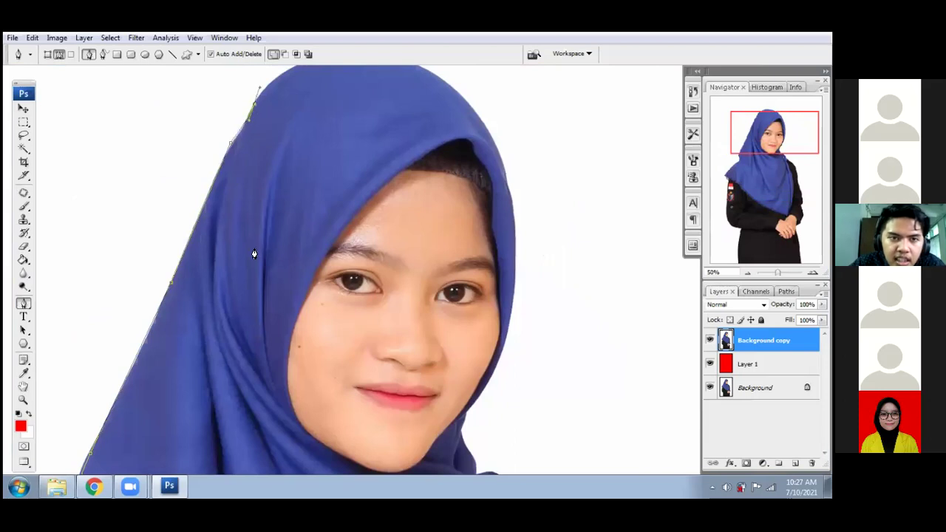
pyautogui.scroll(3, 292, 191)
pyautogui.scroll(1, 308, 181)
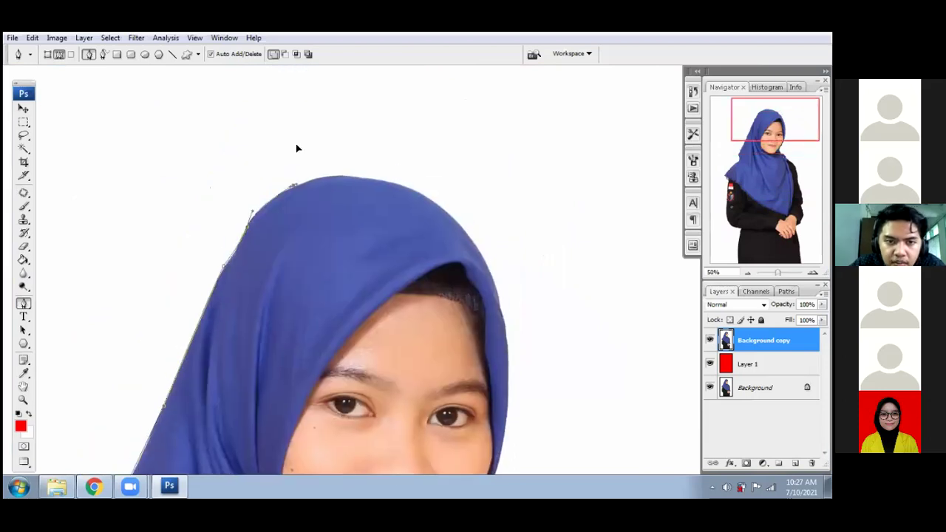
pyautogui.moveTo(292, 185); pyautogui.dragTo(318, 181)
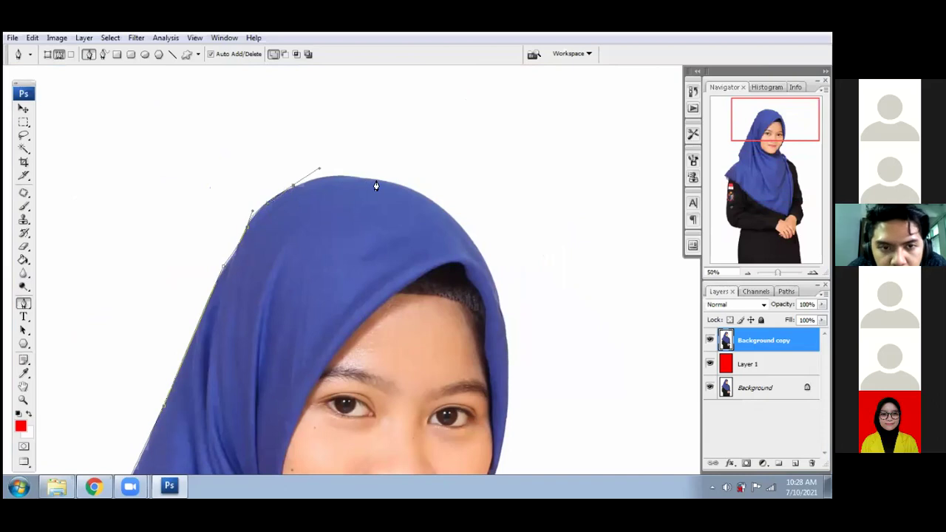
pyautogui.moveTo(376, 179); pyautogui.dragTo(393, 185)
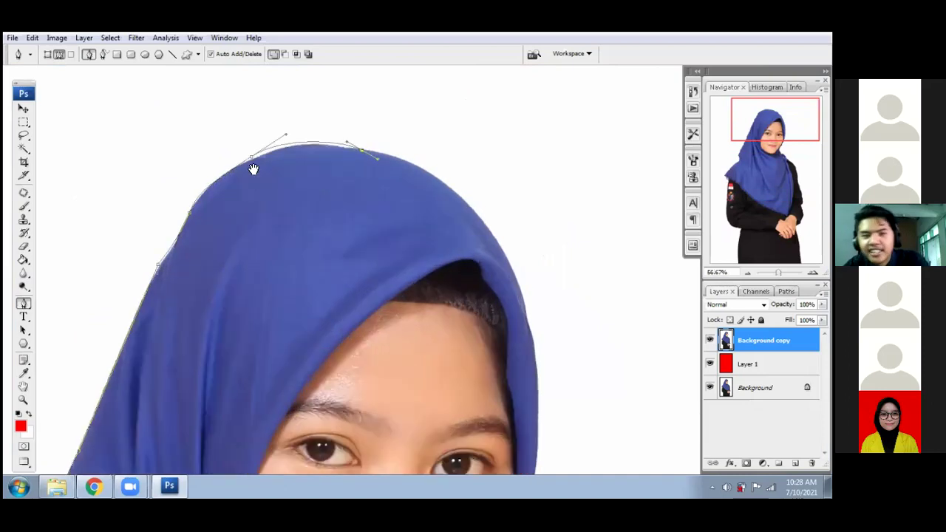
# - Try curved anchors along the hijab top, undoing the misplaced ones back to the lower anchor
pyautogui.hotkey('ctrl', '+')
pyautogui.moveTo(385, 233); pyautogui.dragTo(519, 292)
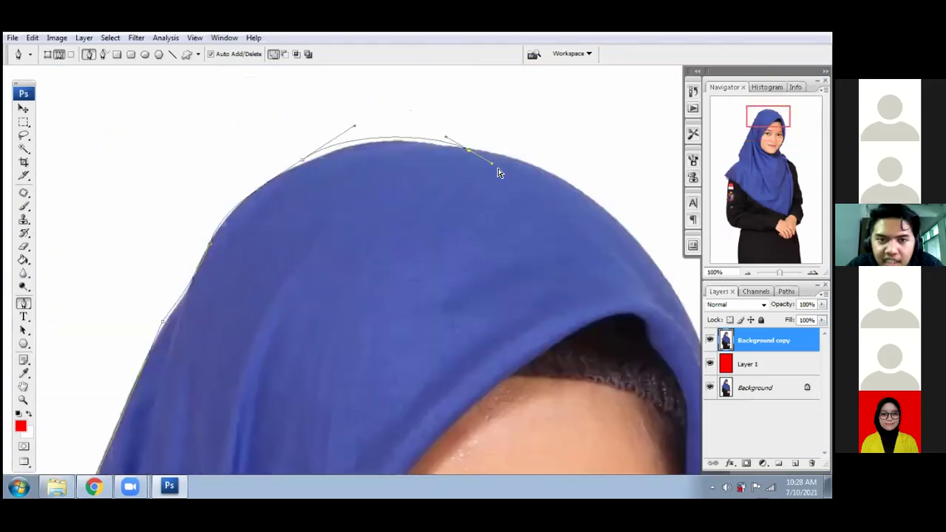
pyautogui.hotkey('ctrl', 'z')
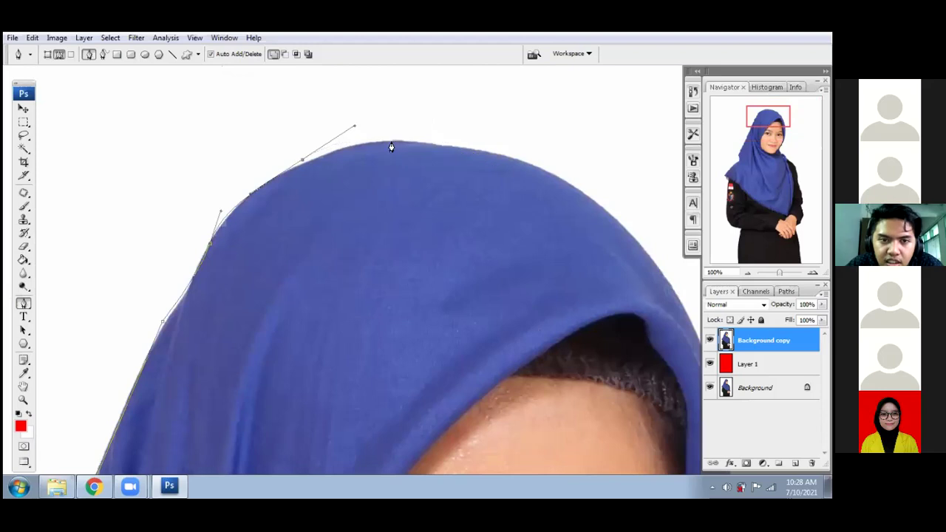
pyautogui.moveTo(390, 141); pyautogui.dragTo(413, 150)
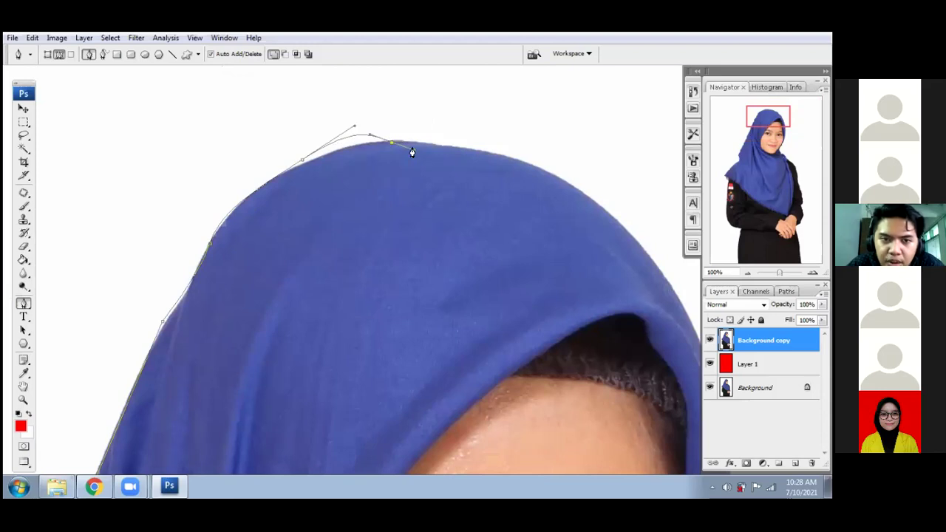
pyautogui.hotkey('ctrl', 'z')
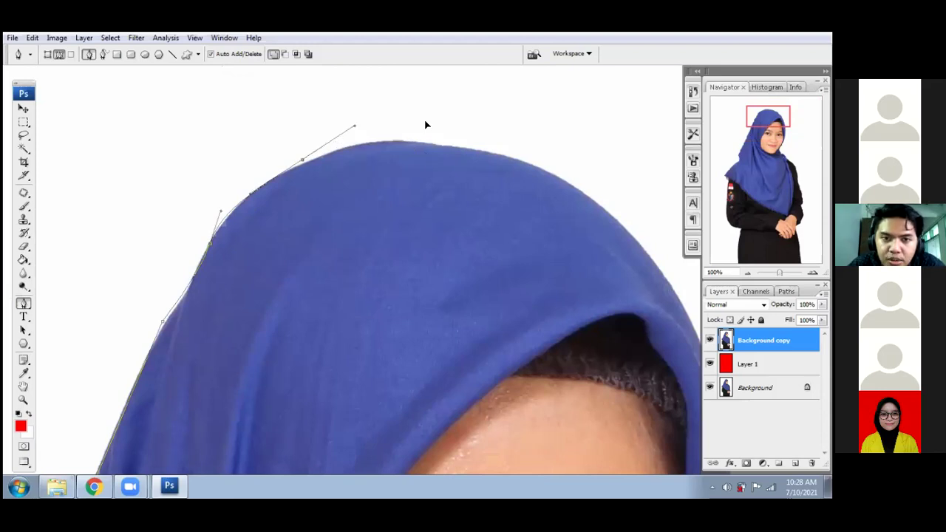
pyautogui.moveTo(396, 142); pyautogui.dragTo(433, 71)
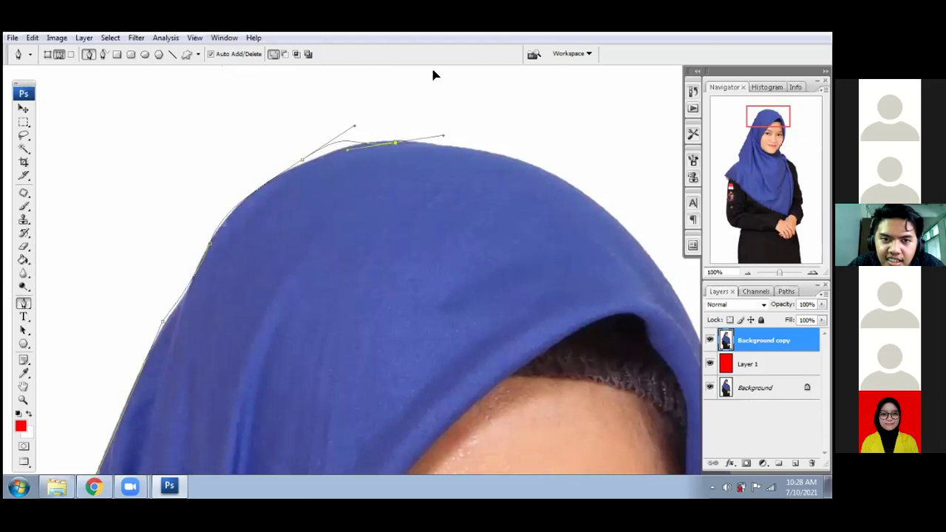
pyautogui.moveTo(455, 154); pyautogui.dragTo(454, 158)
pyautogui.scroll(1, 351, 168)
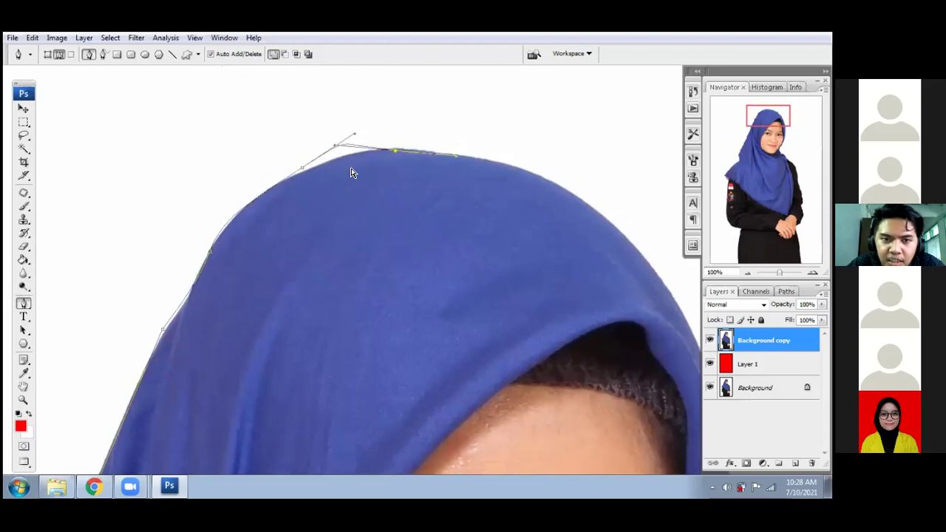
pyautogui.hotkey('ctrl', 'z')
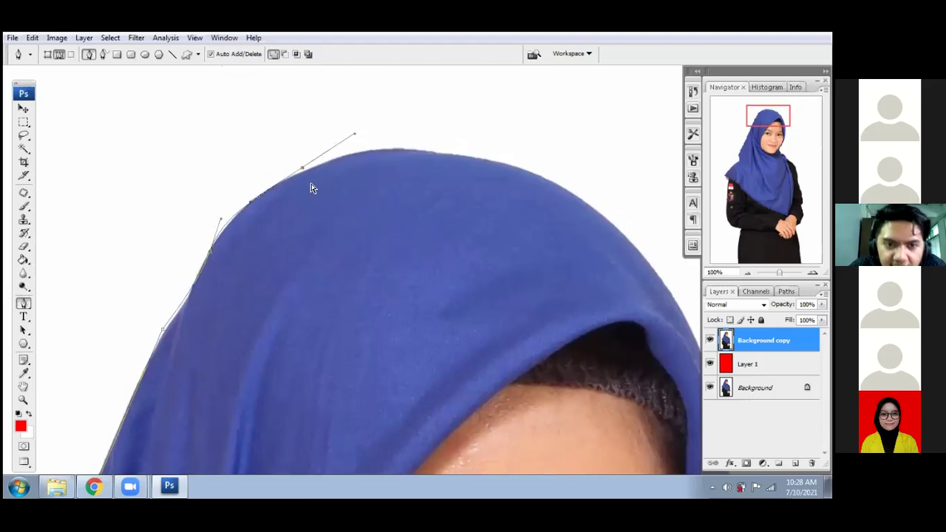
pyautogui.hotkey('ctrl', 'alt', 'z')
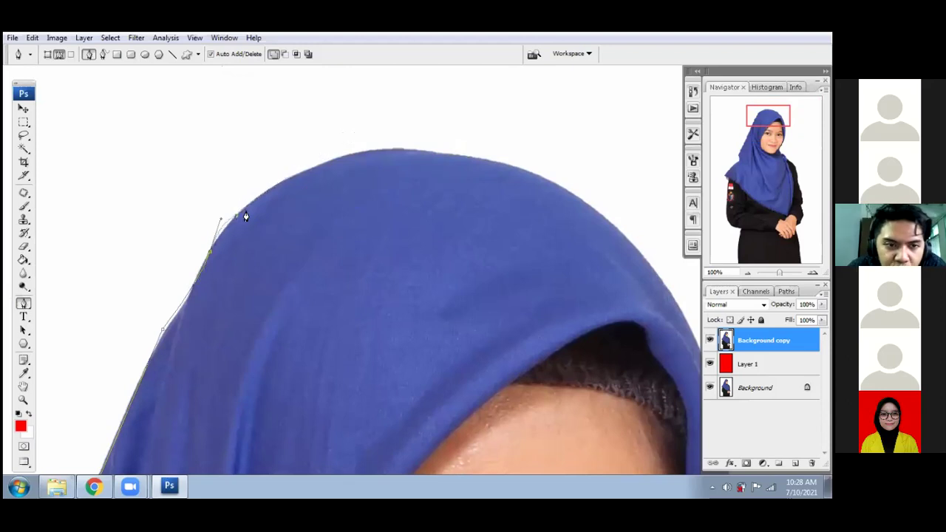
pyautogui.hotkey('ctrl', 'alt', 'z')
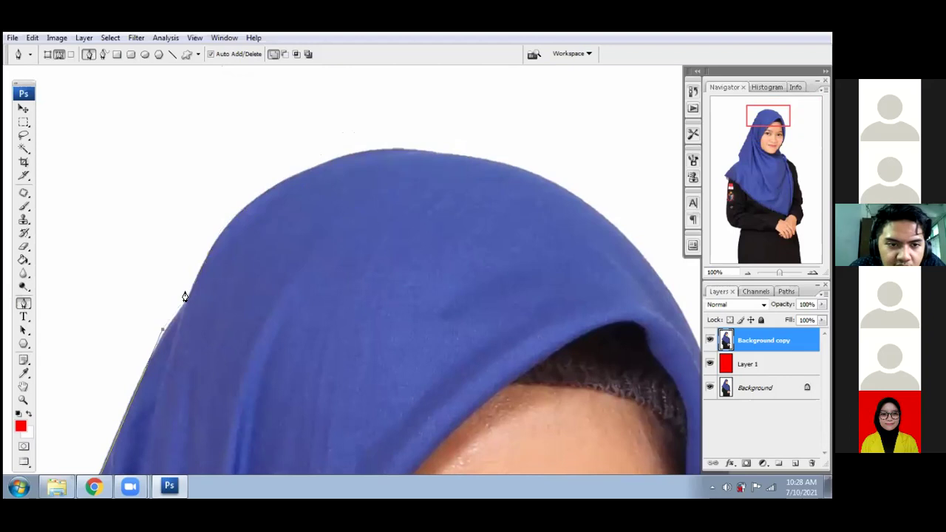
pyautogui.moveTo(179, 313); pyautogui.dragTo(185, 301)
pyautogui.hotkey('ctrl', 'alt', 'z')
# - Re-trace anchors up the hijab's left edge and curve the path over the crown
pyautogui.press('space')
pyautogui.moveTo(242, 251); pyautogui.dragTo(304, 173)
pyautogui.moveTo(260, 238); pyautogui.dragTo(365, 61)
pyautogui.moveTo(283, 266)
pyautogui.mouseDown()
pyautogui.moveTo(289, 212)
pyautogui.moveTo(289, 257)
pyautogui.mouseUp()
pyautogui.click(301, 170)
pyautogui.press('space')
pyautogui.moveTo(303, 169); pyautogui.dragTo(204, 355)
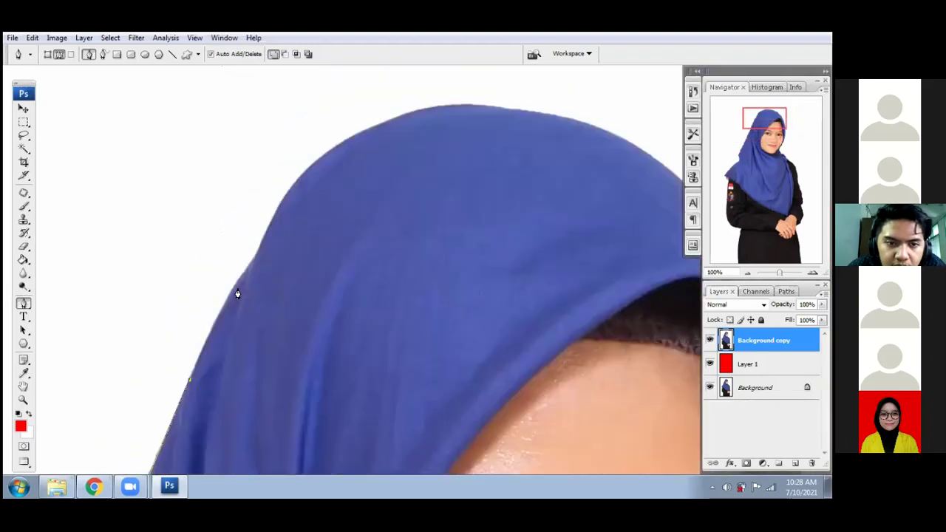
pyautogui.click(238, 281)
pyautogui.click(257, 256)
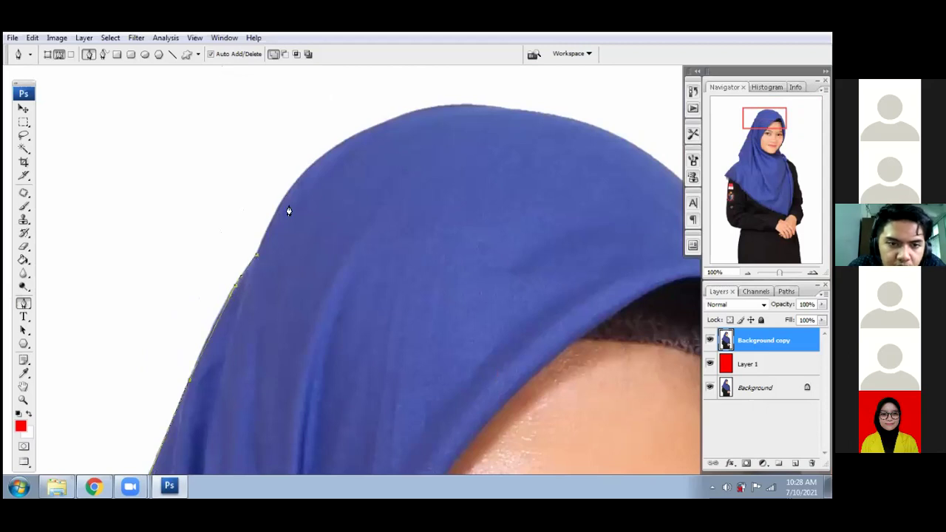
pyautogui.moveTo(284, 192); pyautogui.dragTo(288, 252)
pyautogui.press('space')
pyautogui.moveTo(340, 207); pyautogui.dragTo(365, 197)
pyautogui.click(508, 187)
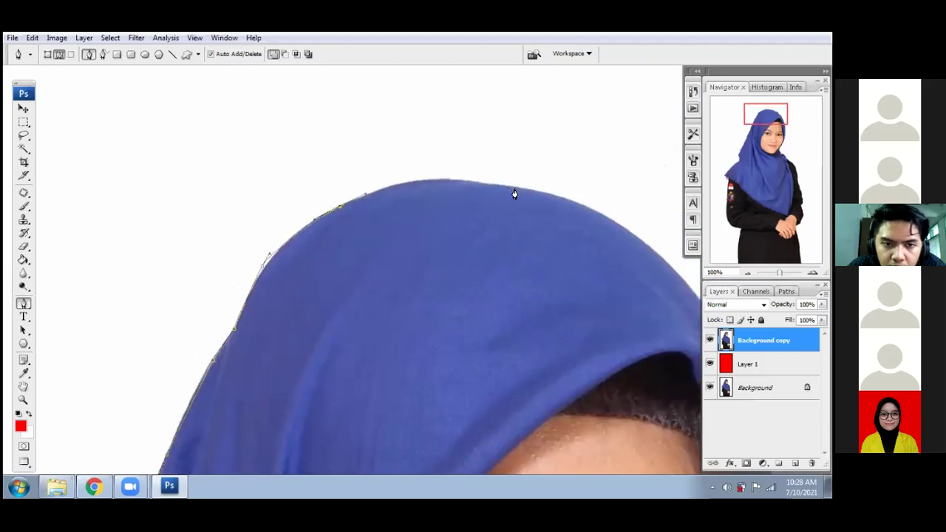
pyautogui.moveTo(557, 205); pyautogui.dragTo(348, 224)
# - Continue anchors down the hijab's right side past the eyes and nose to the cheek
pyautogui.press('space')
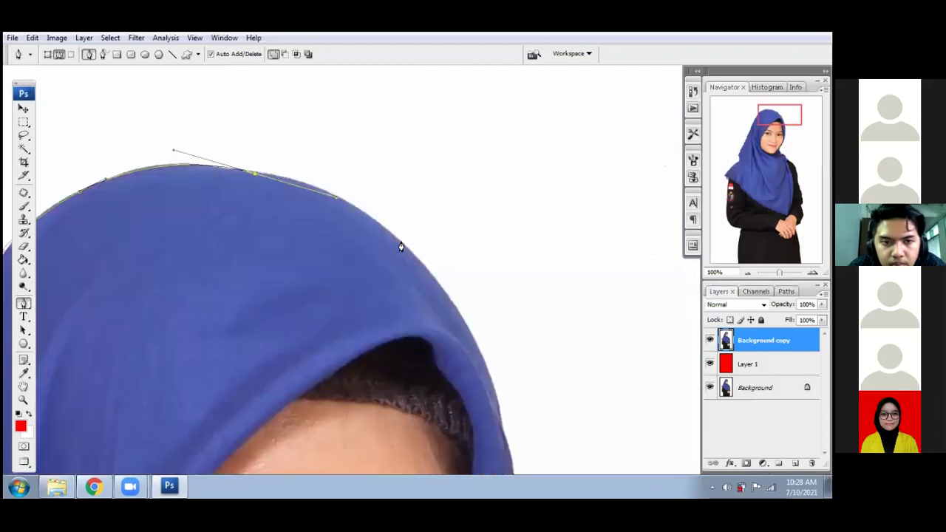
pyautogui.moveTo(399, 240); pyautogui.dragTo(440, 288)
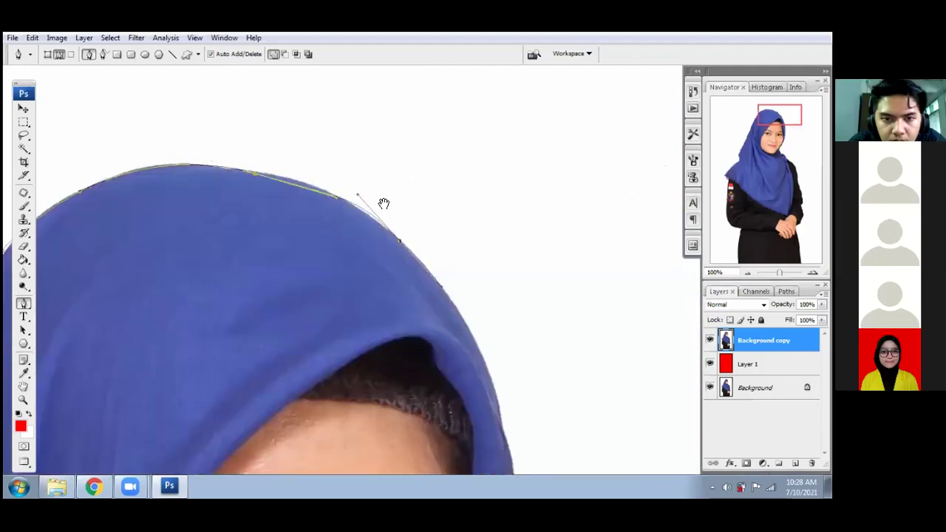
pyautogui.scroll(-3, 438, 356)
pyautogui.hscroll(2, 438, 356)
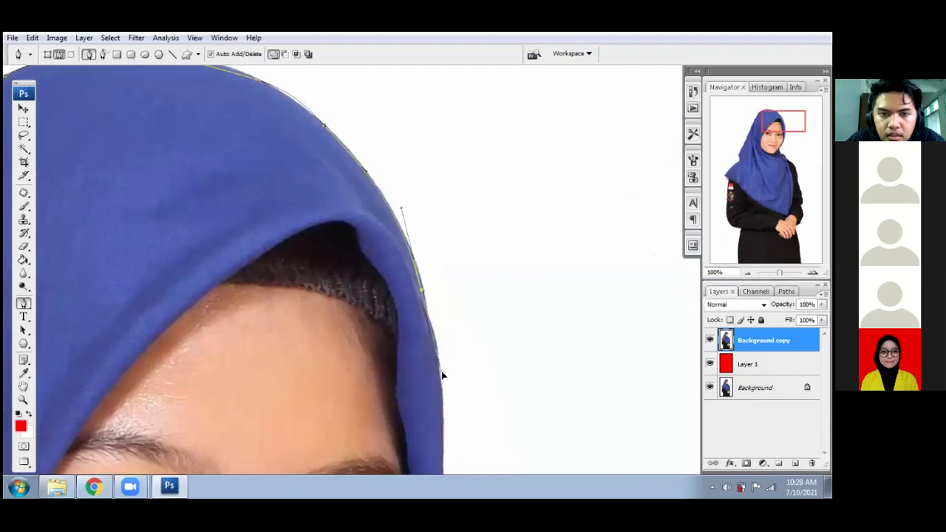
pyautogui.click(440, 380)
pyautogui.scroll(-2, 439, 379)
pyautogui.scroll(-3, 399, 310)
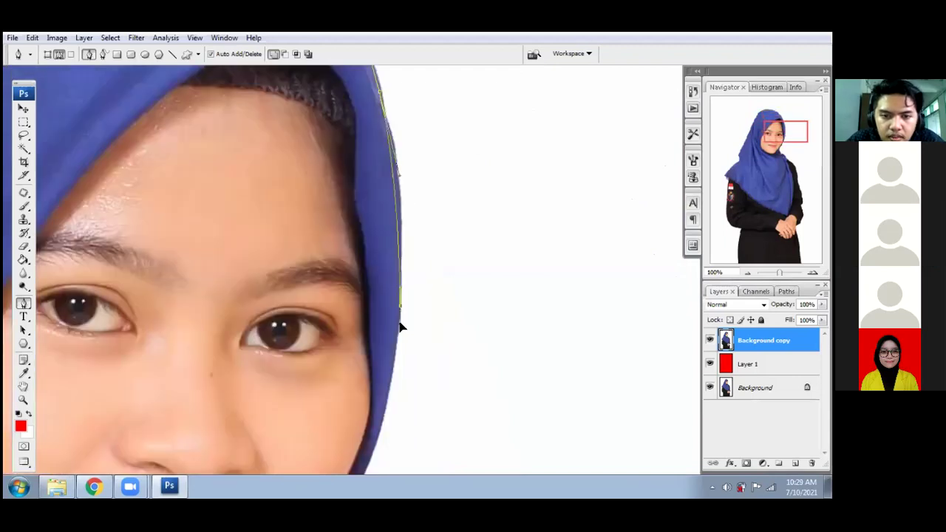
pyautogui.click(396, 379)
pyautogui.scroll(-4, 403, 232)
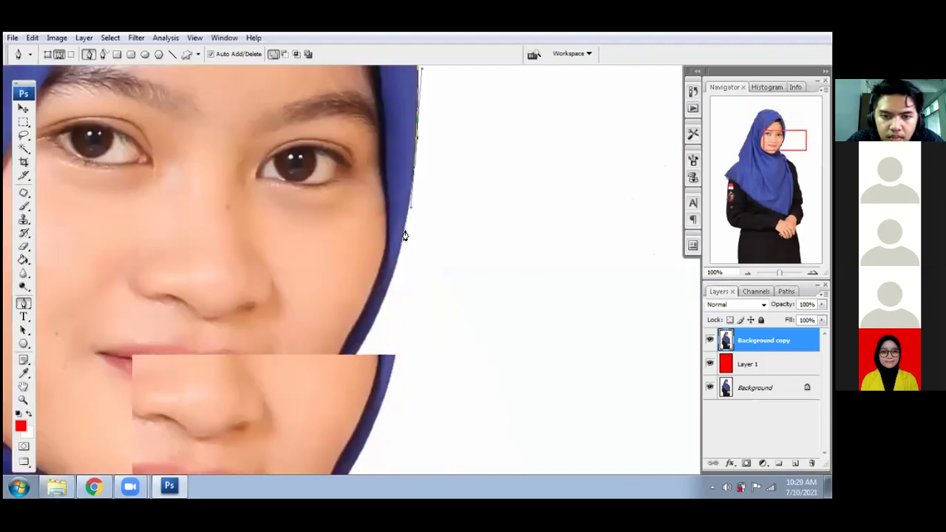
pyautogui.click(369, 331)
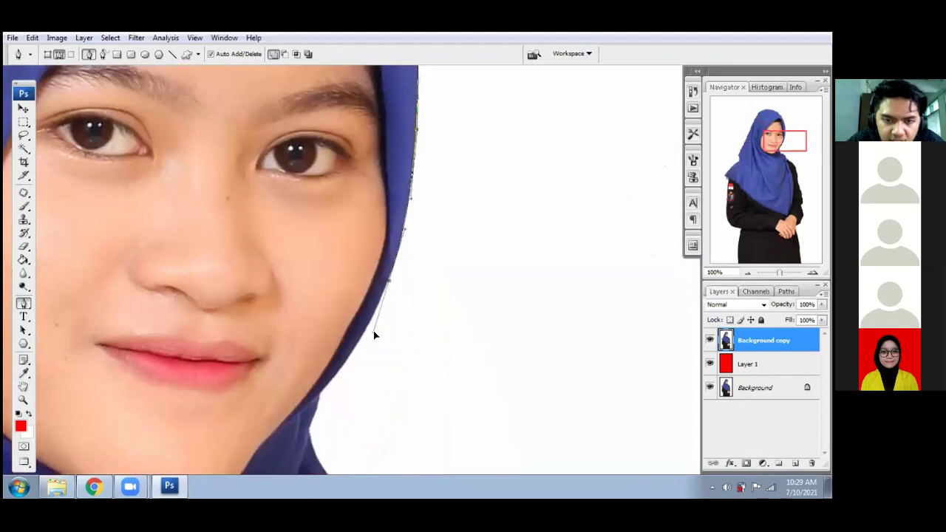
pyautogui.scroll(-2, 370, 325)
pyautogui.moveTo(384, 274)
pyautogui.mouseDown()
pyautogui.moveTo(365, 318)
pyautogui.moveTo(359, 310)
pyautogui.moveTo(383, 278)
pyautogui.mouseUp()
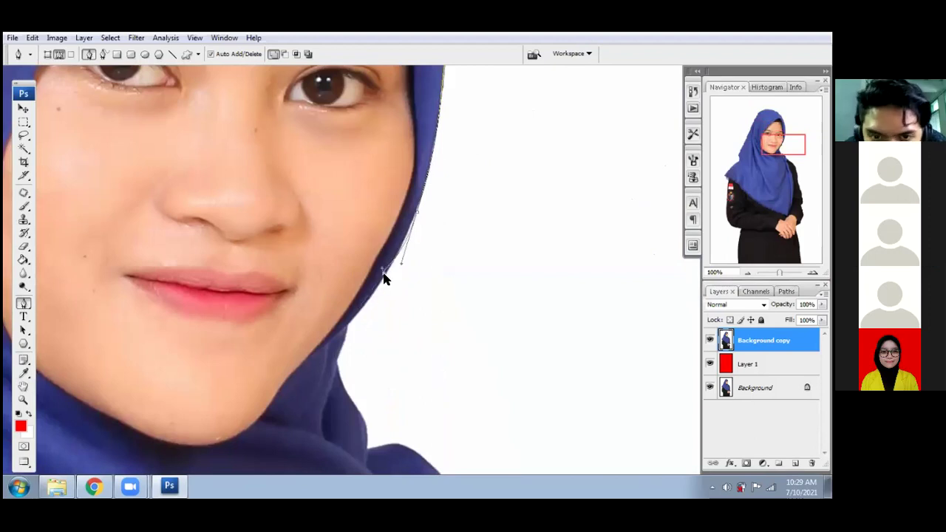
# - Redo the cheek anchor and trace past the lips and chin to the shoulder fold
pyautogui.hotkey('ctrl', 'z')
pyautogui.click(401, 246)
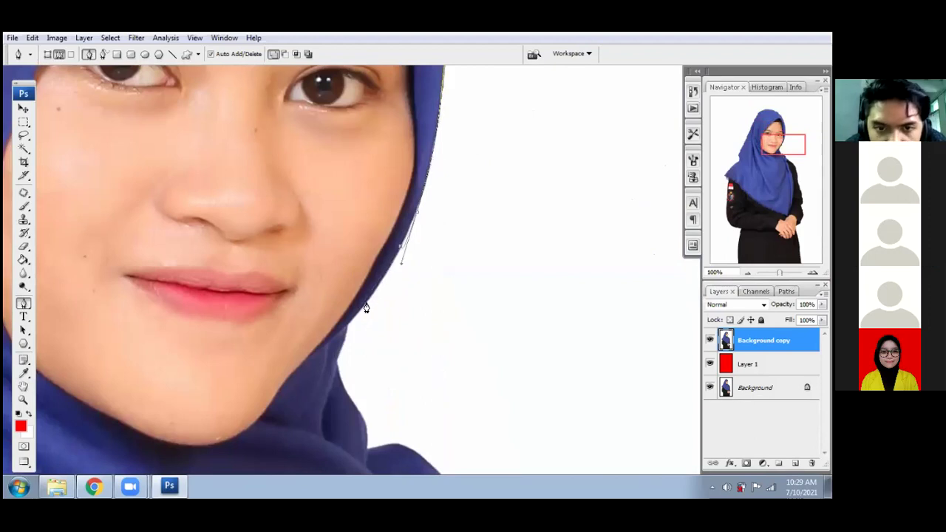
pyautogui.click(365, 305)
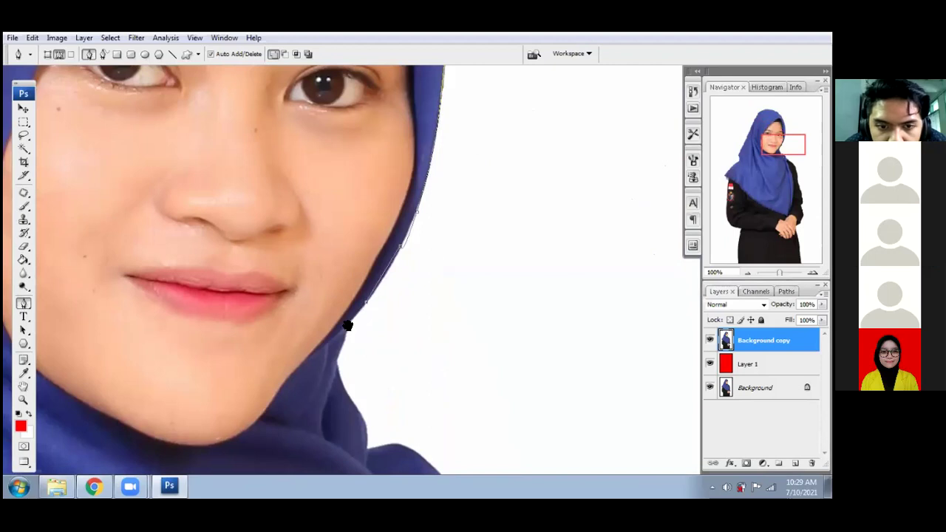
pyautogui.scroll(-3, 392, 218)
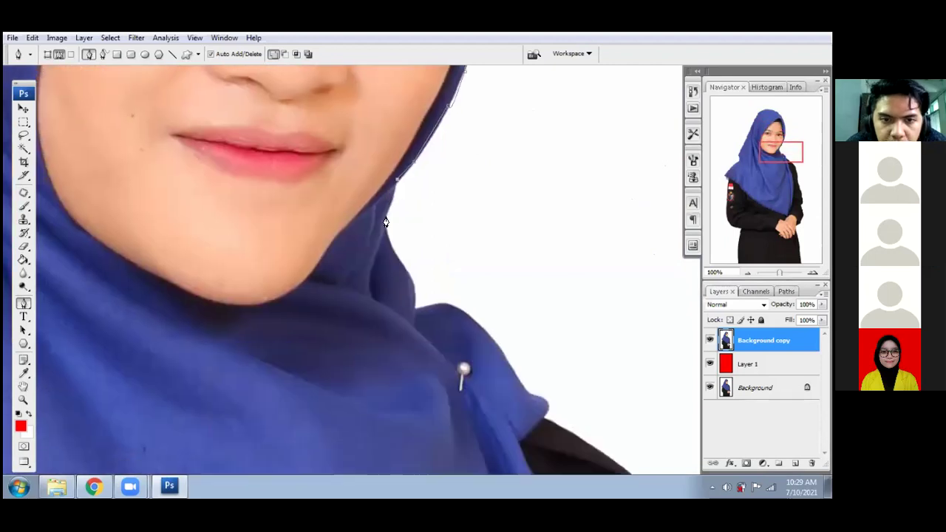
pyautogui.click(385, 219)
pyautogui.click(399, 257)
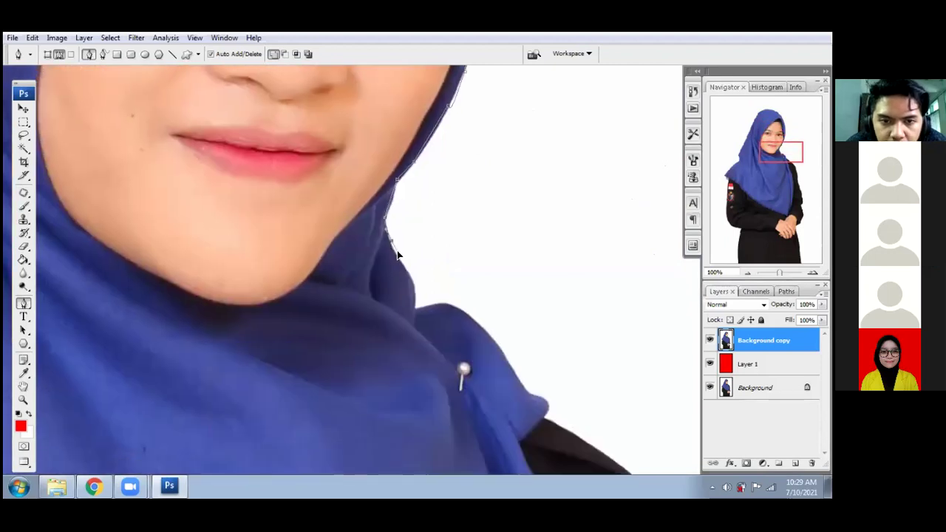
pyautogui.click(415, 306)
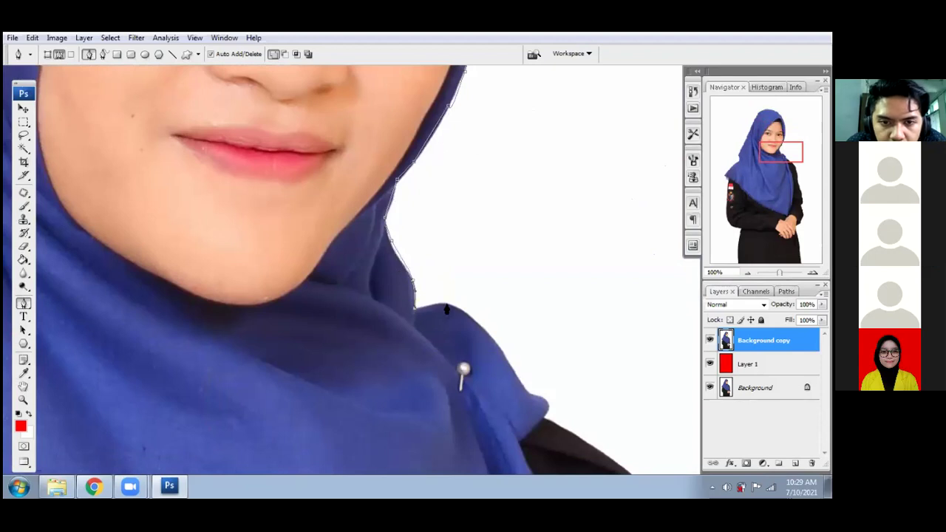
pyautogui.click(469, 311)
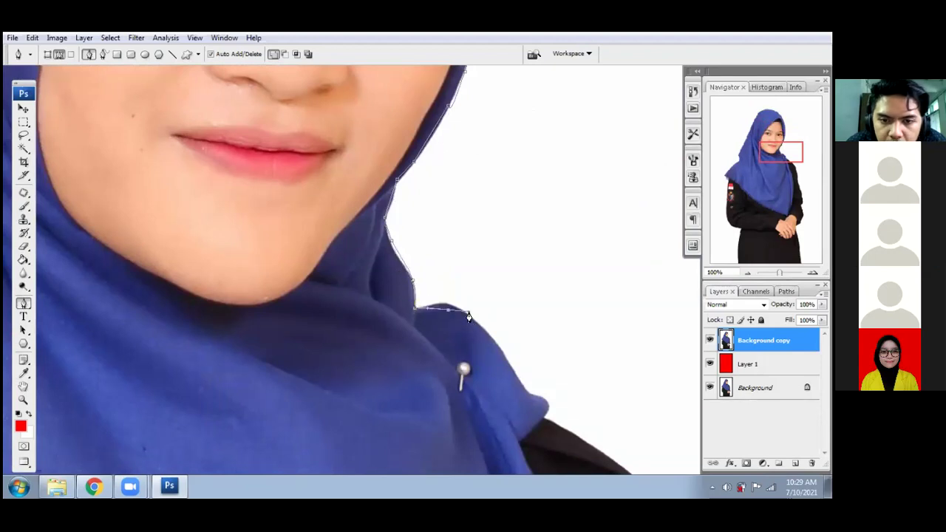
pyautogui.moveTo(511, 366); pyautogui.dragTo(475, 338)
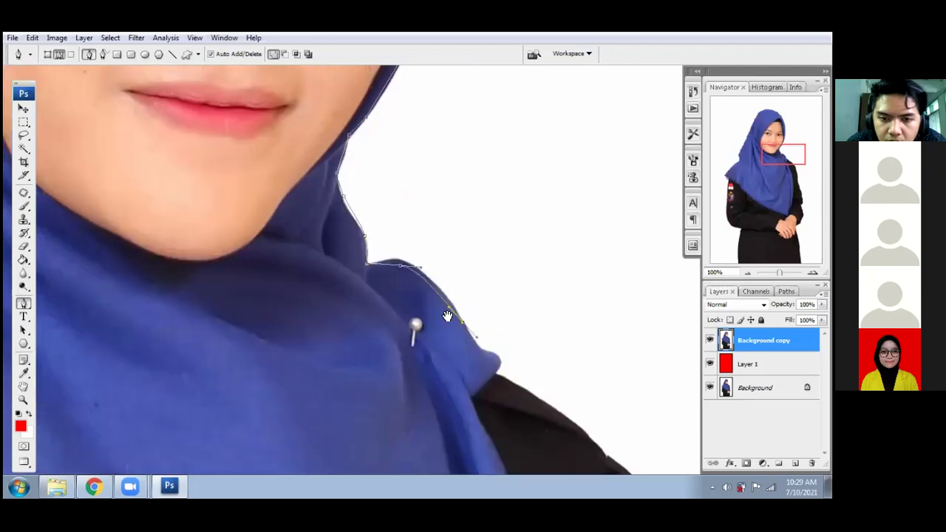
# - Add a curved anchor on the jacket's right shoulder and extend the path down its edge
pyautogui.moveTo(437, 282); pyautogui.dragTo(348, 163)
pyautogui.moveTo(441, 279); pyautogui.dragTo(387, 248)
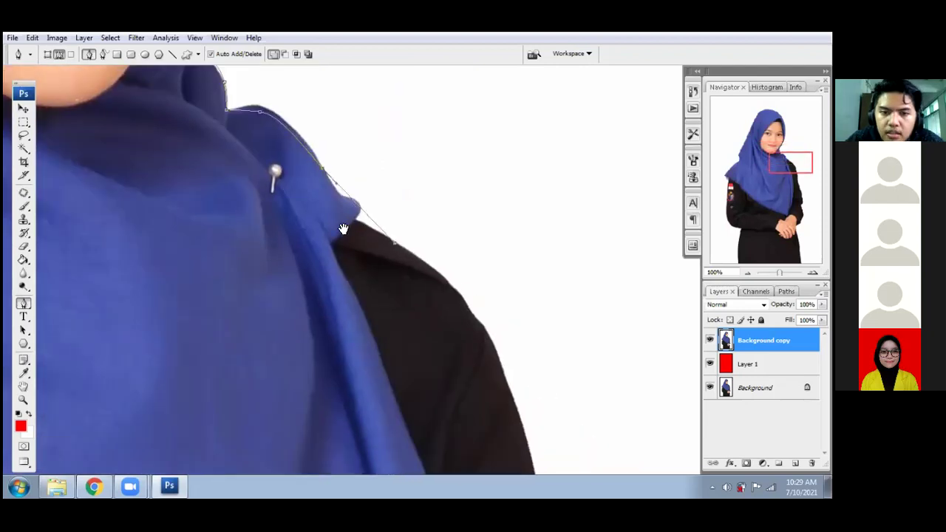
pyautogui.moveTo(405, 310); pyautogui.dragTo(419, 361)
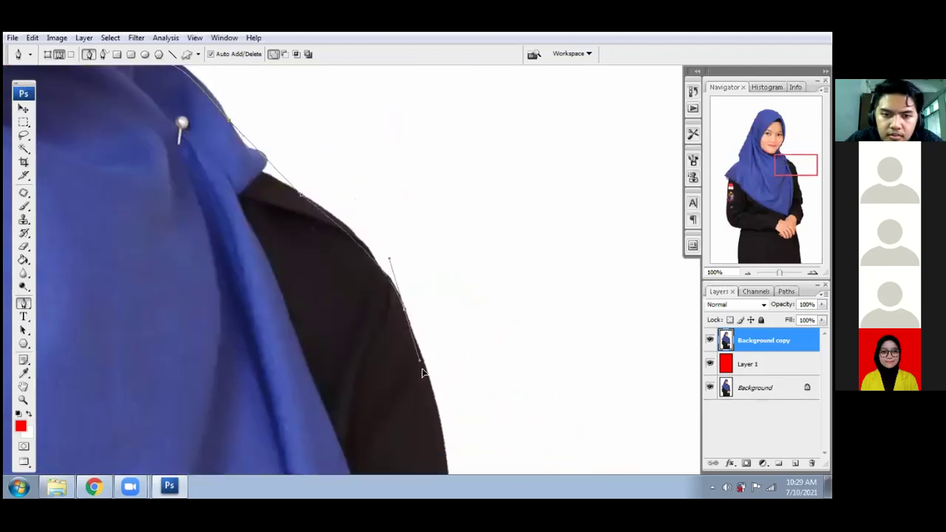
pyautogui.moveTo(443, 442); pyautogui.dragTo(363, 305)
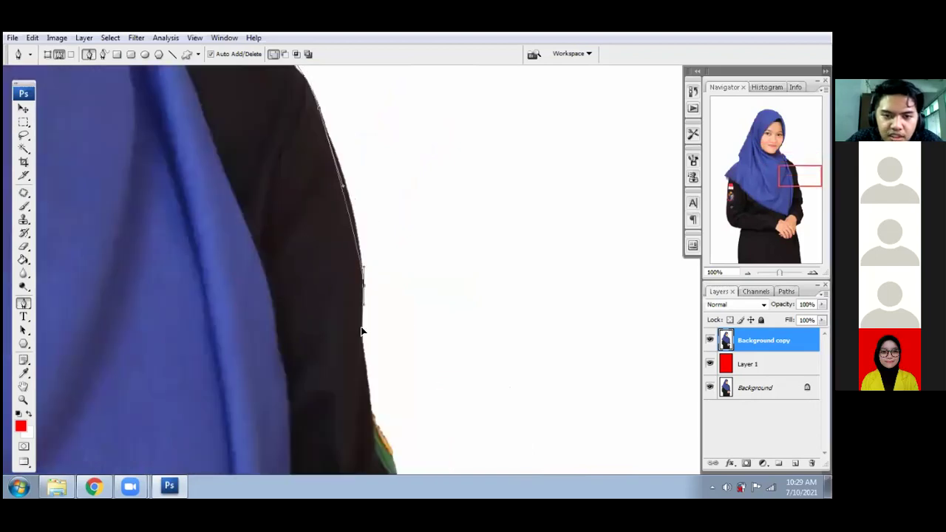
pyautogui.moveTo(361, 346); pyautogui.dragTo(362, 362)
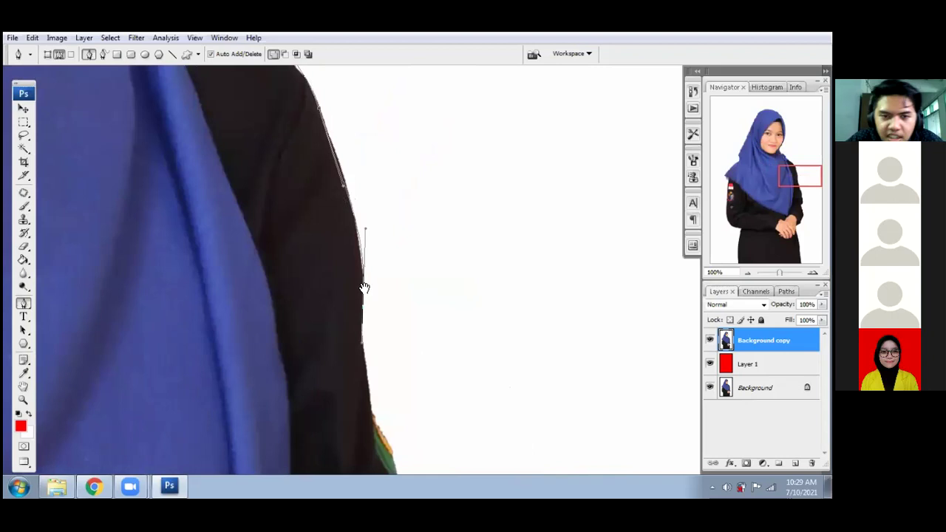
# - Continue placing anchors down the right sleeve, past the hands
pyautogui.scroll(-3, 356, 254)
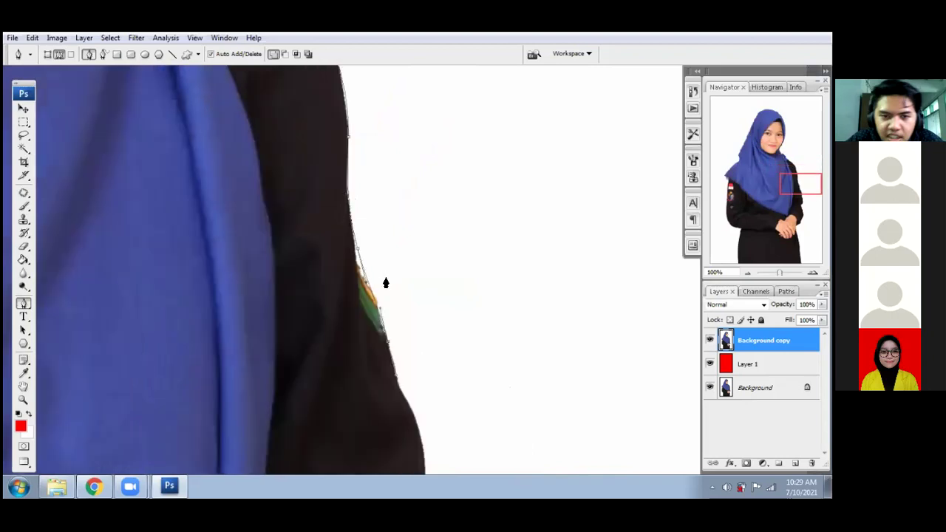
pyautogui.scroll(-3, 383, 301)
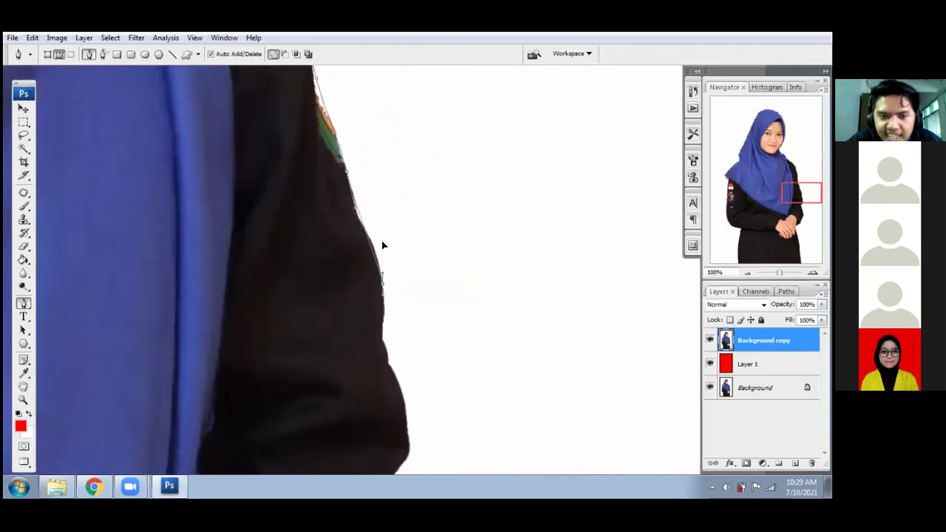
pyautogui.scroll(-3, 392, 295)
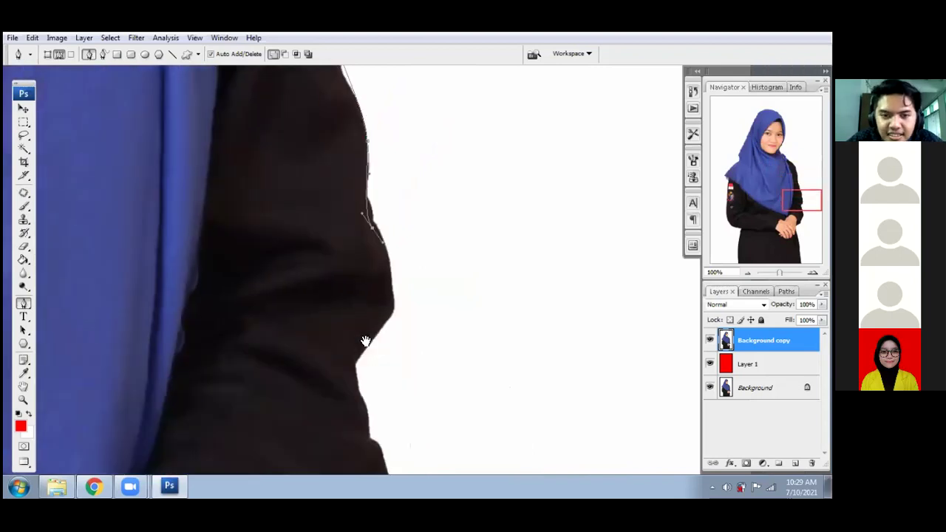
pyautogui.scroll(-3, 401, 277)
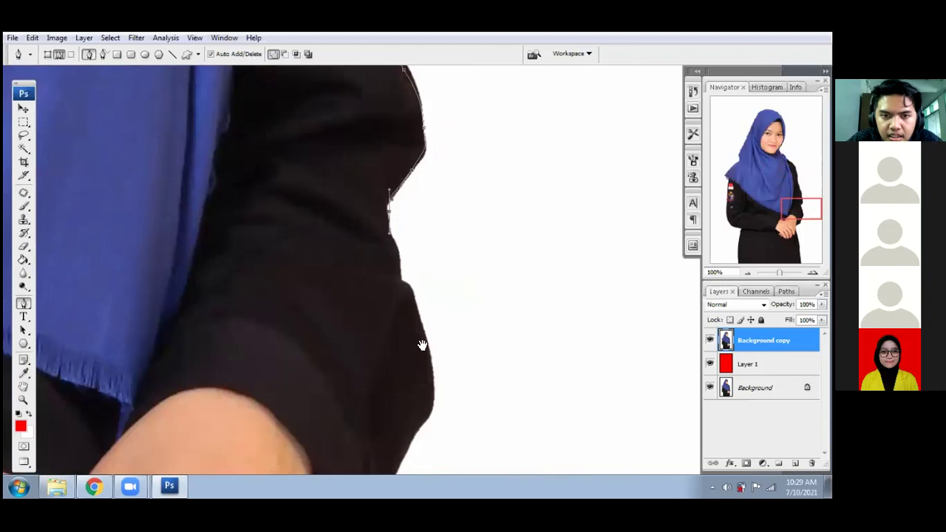
pyautogui.scroll(-3, 380, 239)
pyautogui.click(382, 273)
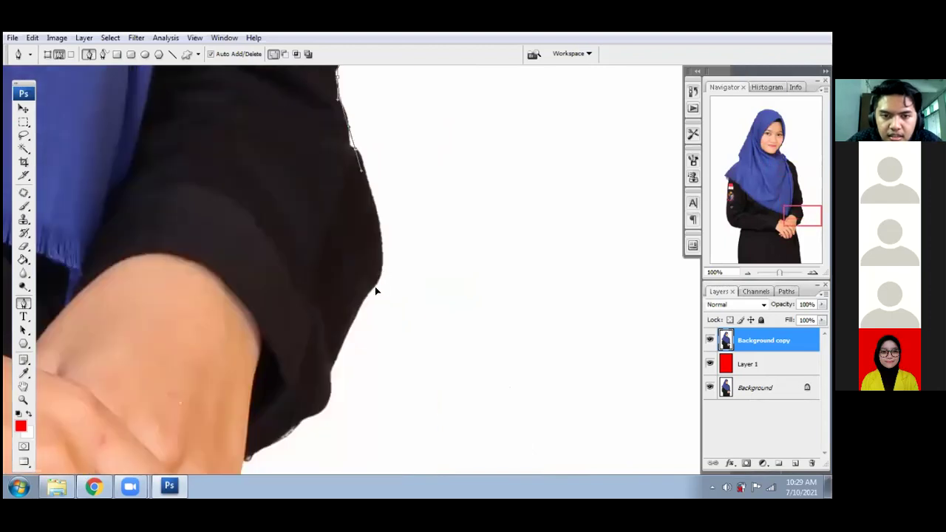
pyautogui.click(323, 384)
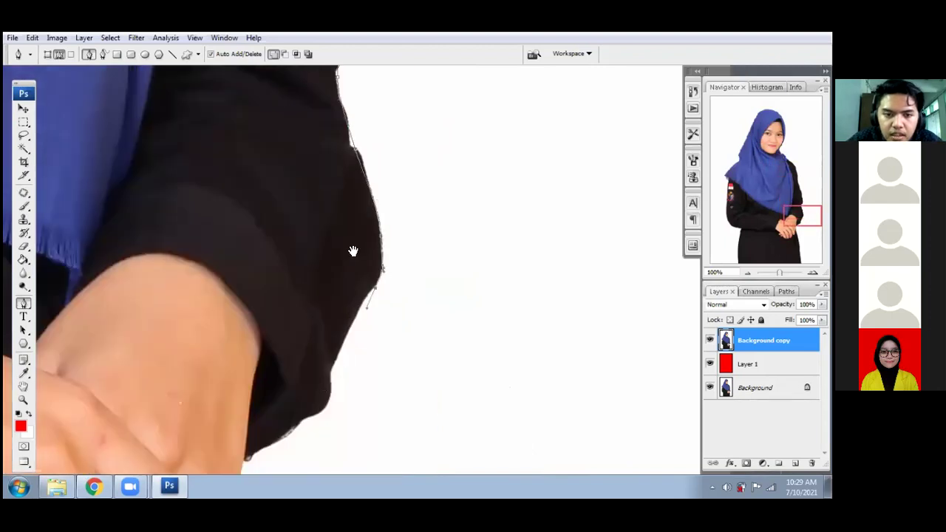
pyautogui.scroll(-2, 350, 254)
pyautogui.scroll(-2, 338, 260)
pyautogui.click(281, 300)
# - Place anchors along the skirt edge down to the photo's bottom edge
pyautogui.scroll(-3, 281, 279)
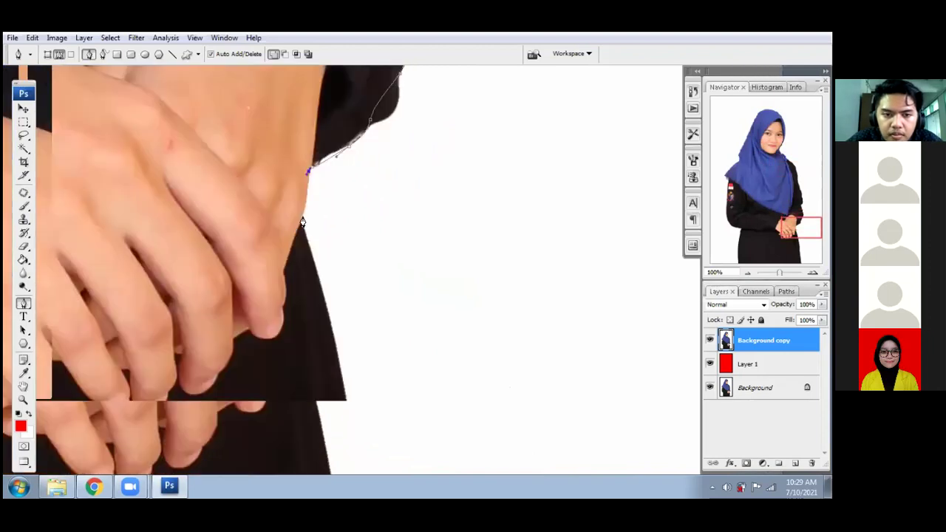
pyautogui.click(302, 218)
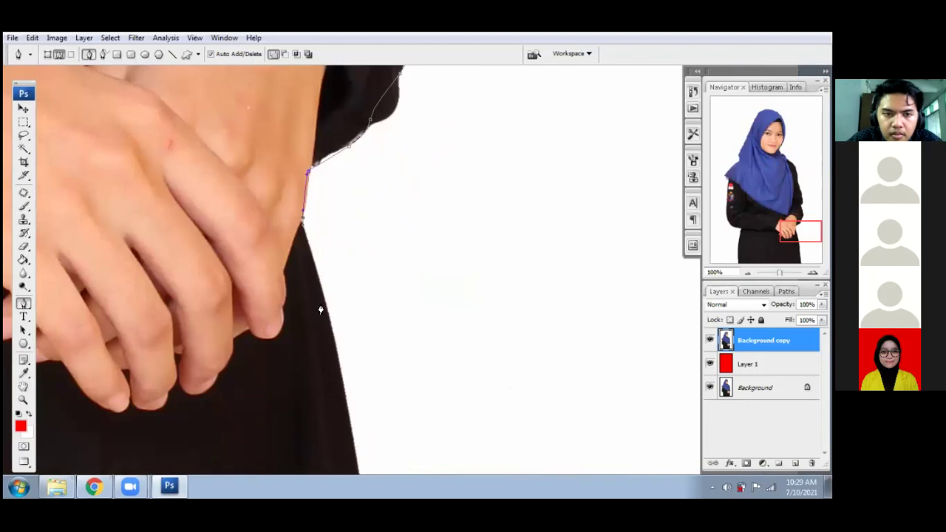
pyautogui.scroll(-2, 321, 310)
pyautogui.click(309, 216)
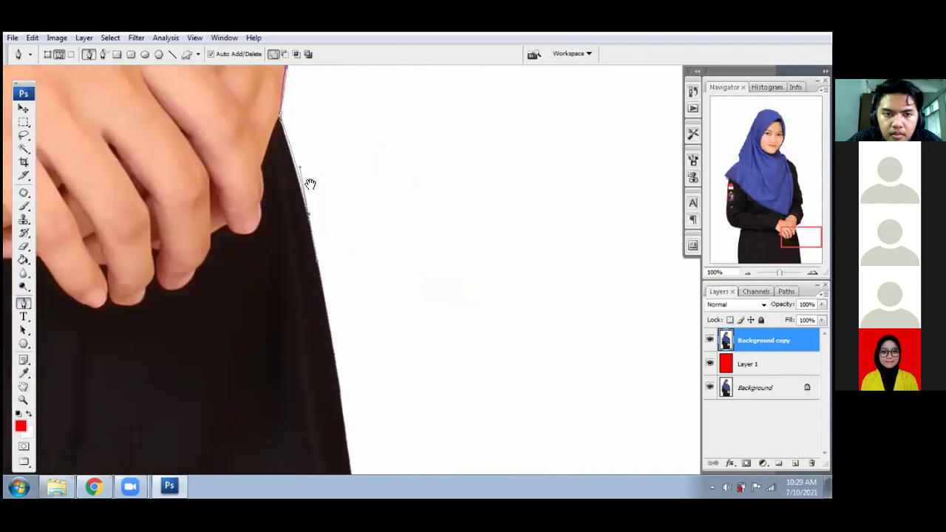
pyautogui.scroll(-4, 323, 340)
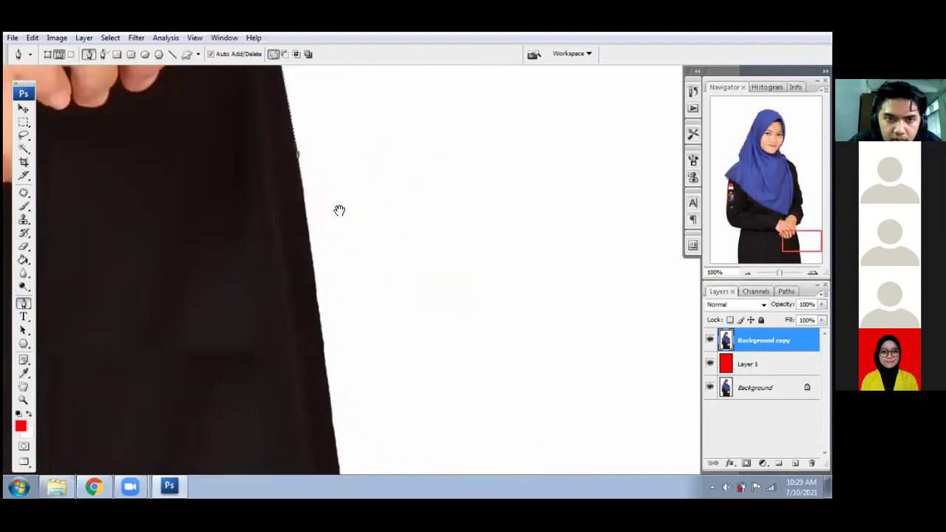
pyautogui.scroll(-3, 344, 384)
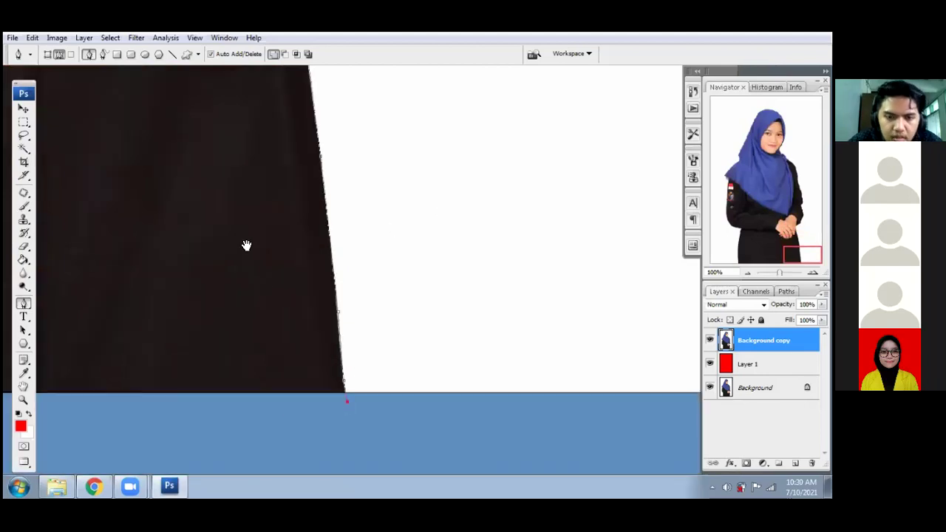
pyautogui.scroll(-4, 245, 244)
pyautogui.click(500, 196)
# - Place anchors below the jacket, running left, then back up to the photo's bottom edge
pyautogui.click(286, 272)
pyautogui.moveTo(287, 272); pyautogui.dragTo(663, 237)
pyautogui.click(306, 238)
pyautogui.moveTo(221, 240); pyautogui.dragTo(542, 228)
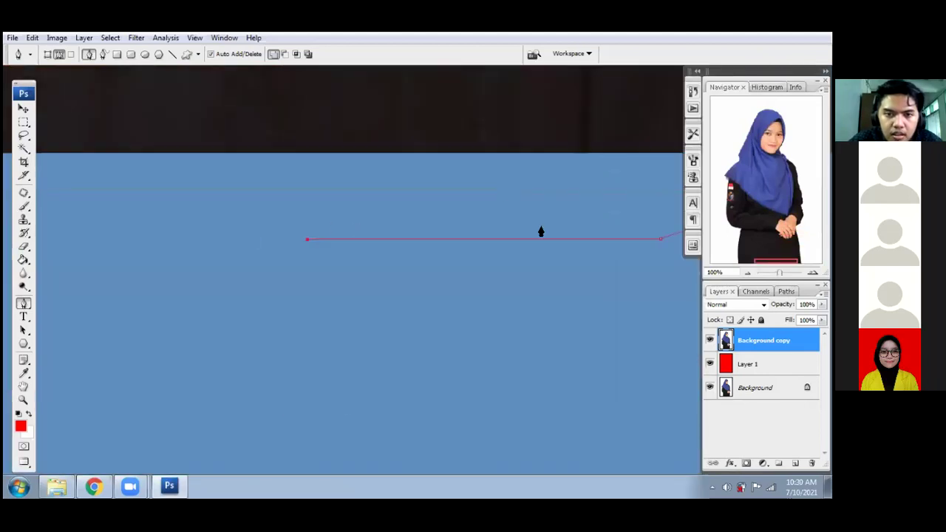
pyautogui.click(278, 235)
pyautogui.moveTo(279, 237); pyautogui.dragTo(321, 228)
pyautogui.moveTo(120, 215); pyautogui.dragTo(325, 209)
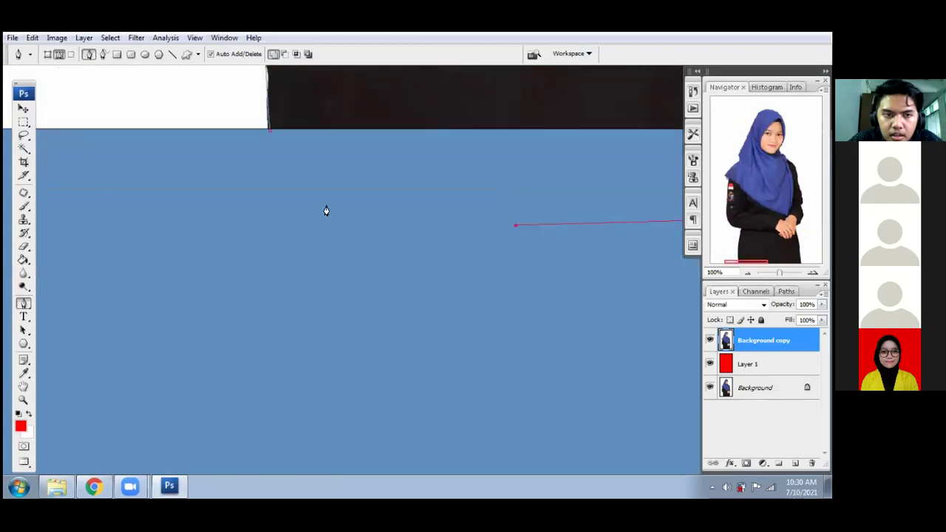
pyautogui.click(326, 205)
pyautogui.click(280, 186)
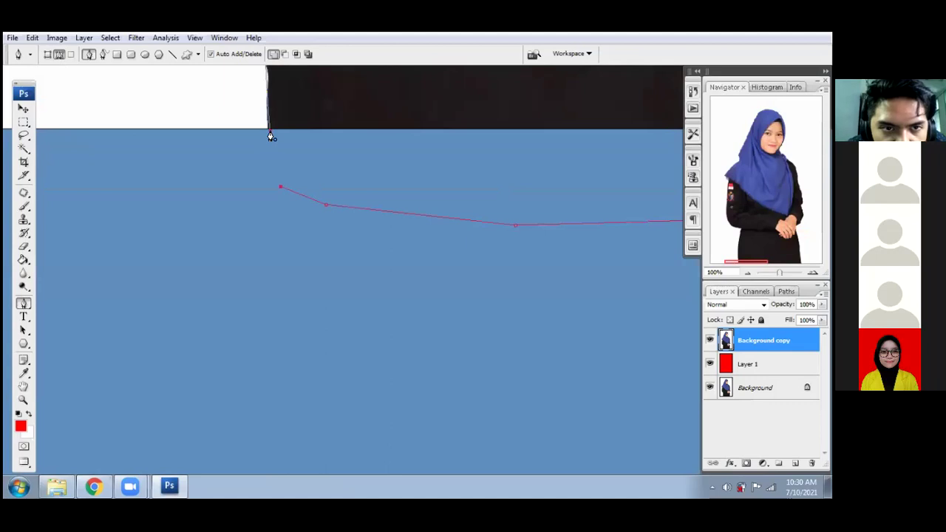
pyautogui.click(269, 132)
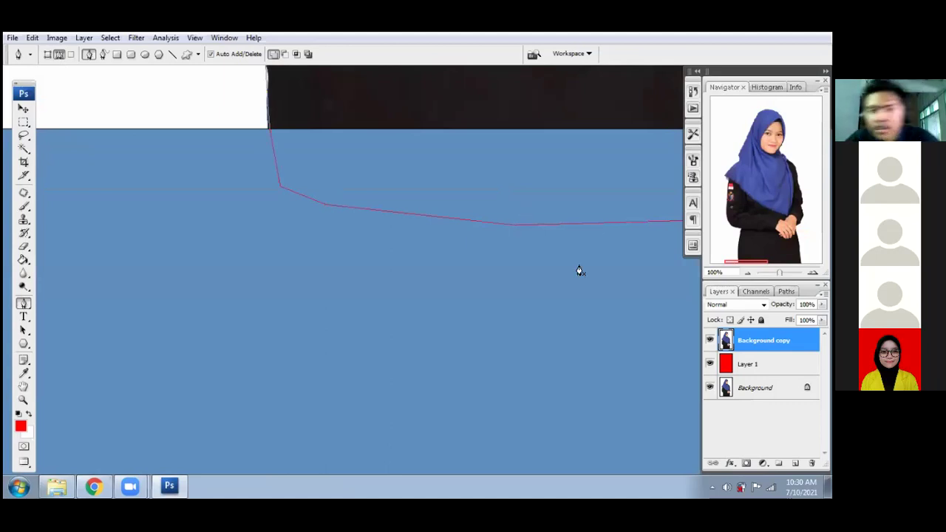
pyautogui.scroll(2, 580, 271)
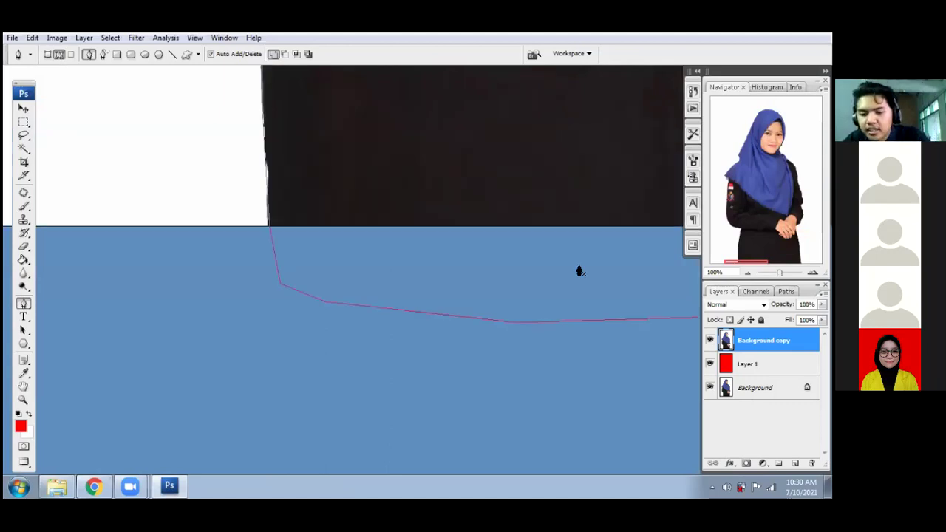
# - Make a 1-pixel-feathered selection from the woman's path and copy it to a new layer
pyautogui.rightClick(486, 276)
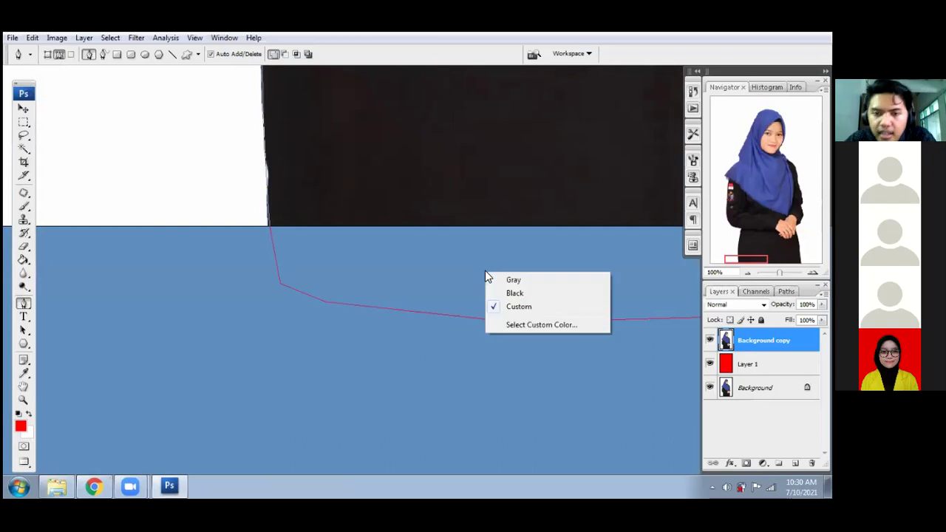
pyautogui.rightClick(318, 158)
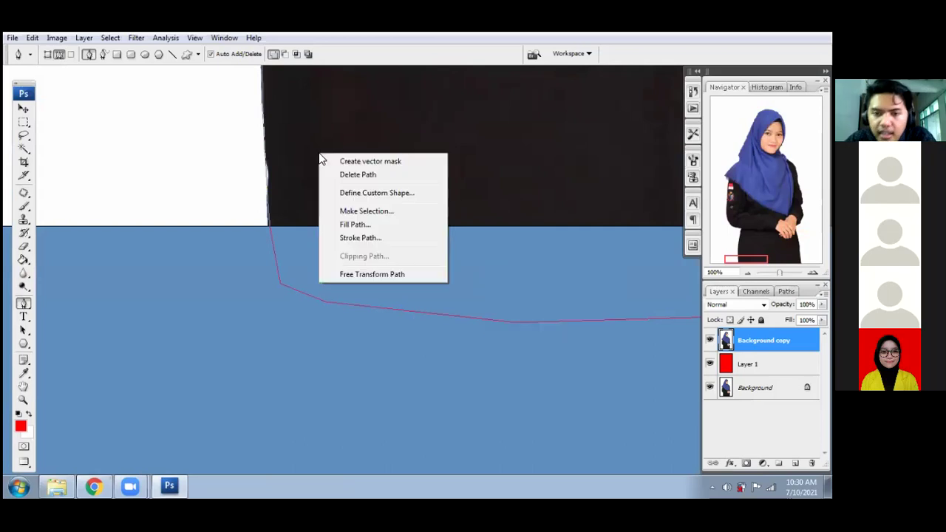
pyautogui.click(361, 213)
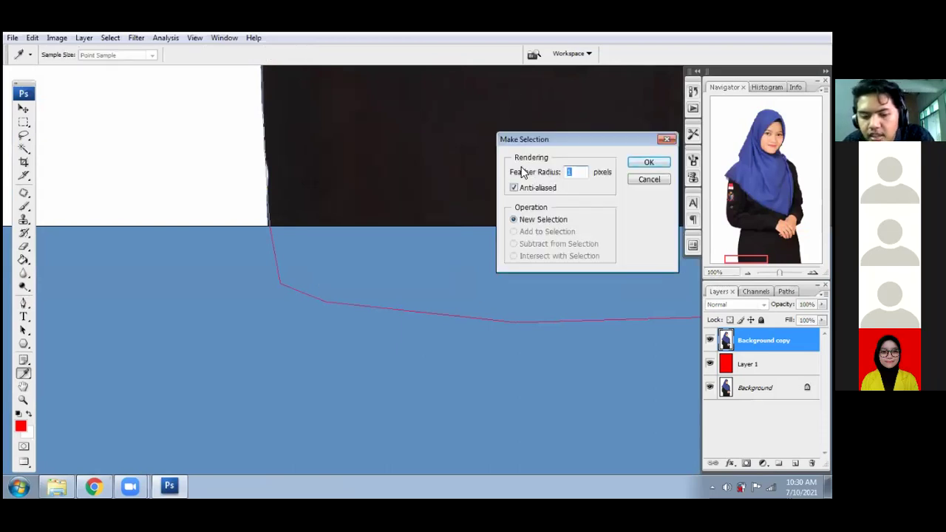
pyautogui.hotkey('ctrl', '0')
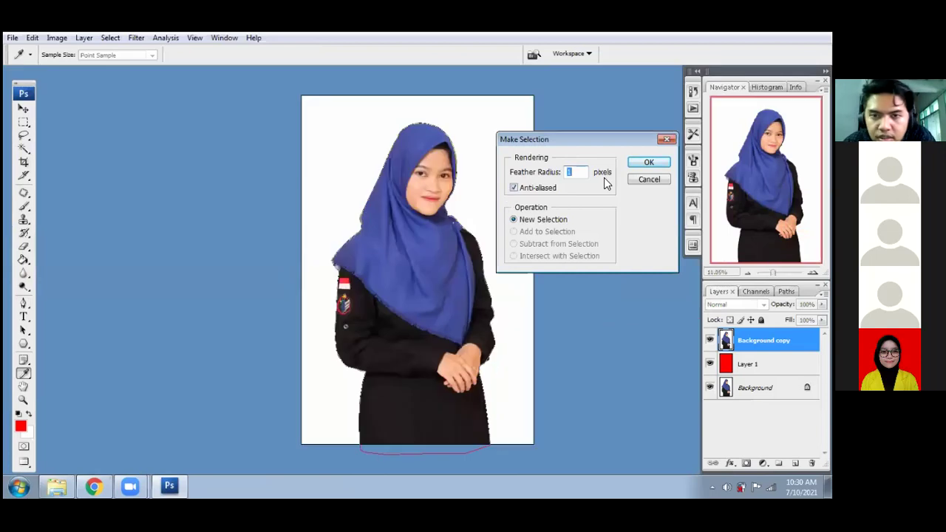
pyautogui.click(661, 161)
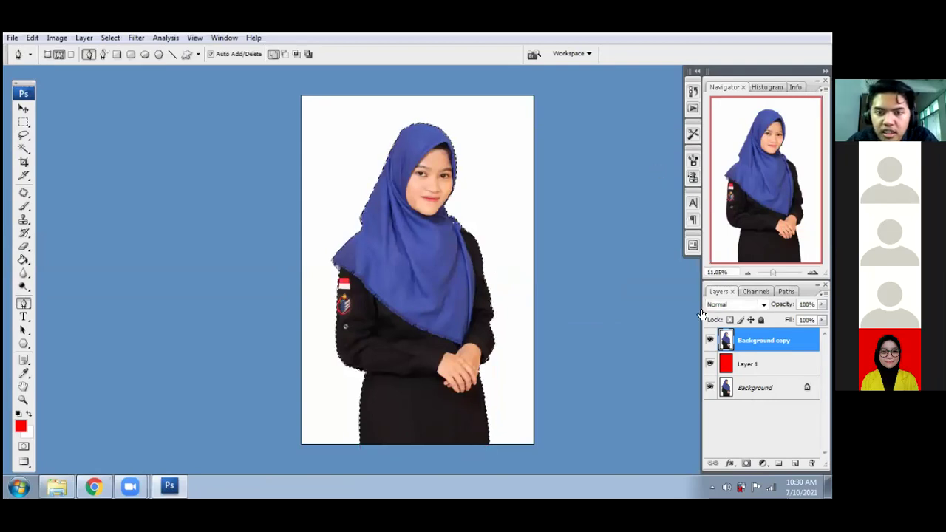
pyautogui.hotkey('ctrl', 'j')
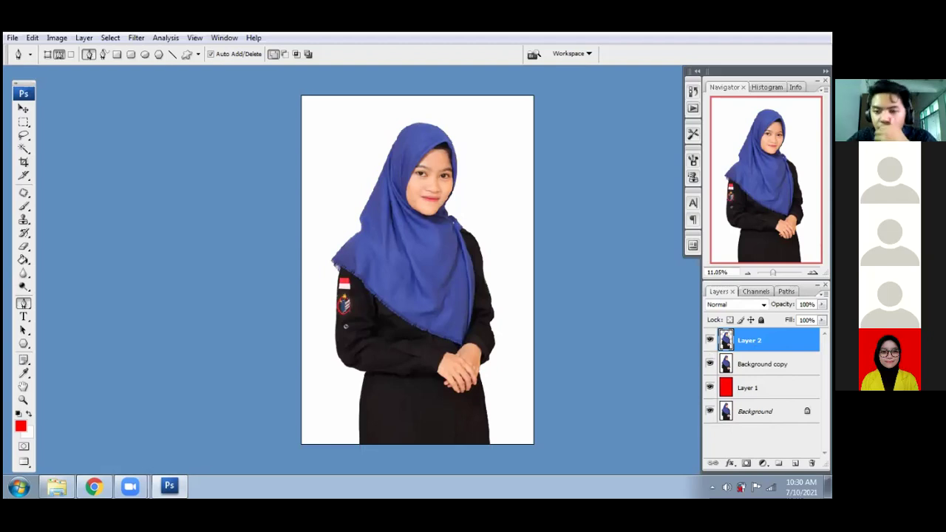
# - Hide the Background copy layer so the cut-out woman shows over the red
pyautogui.click(710, 364)
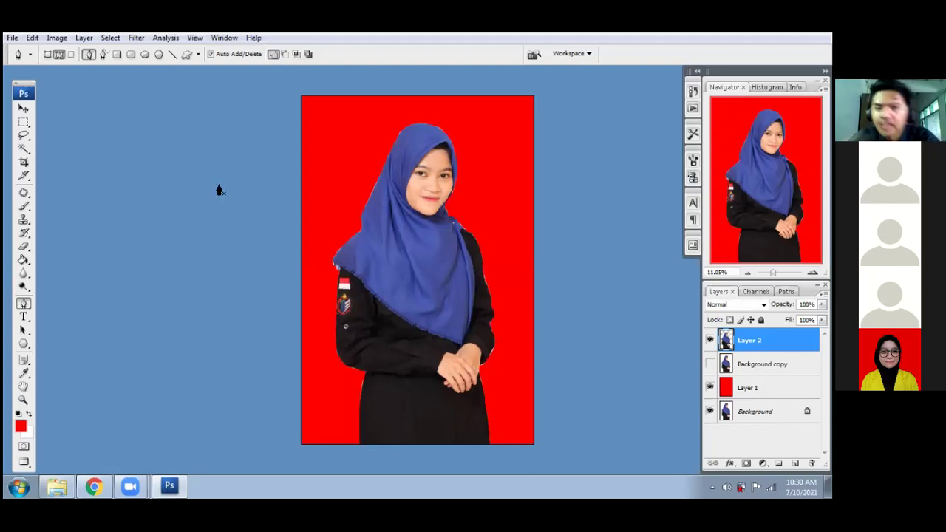
# - Hide Layer 2, show Background copy again, and switch to full-screen view
pyautogui.click(25, 154)
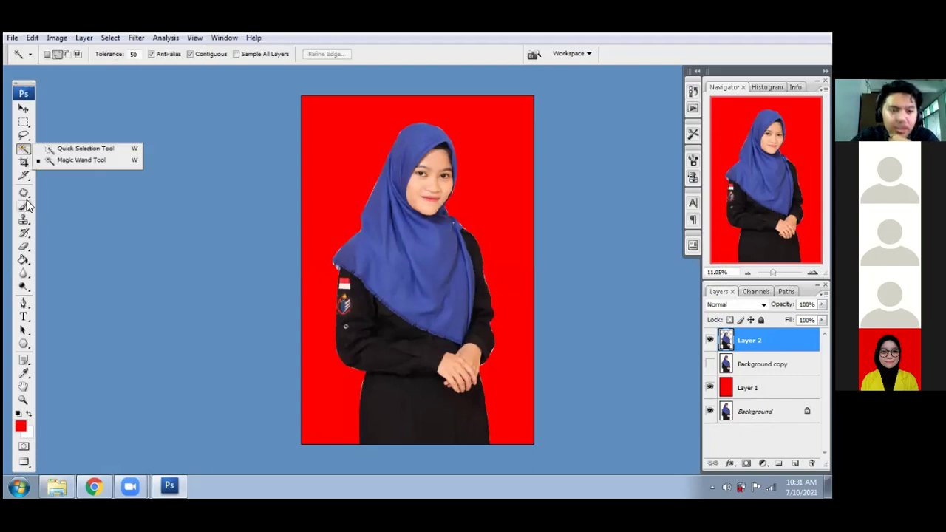
pyautogui.click(27, 250)
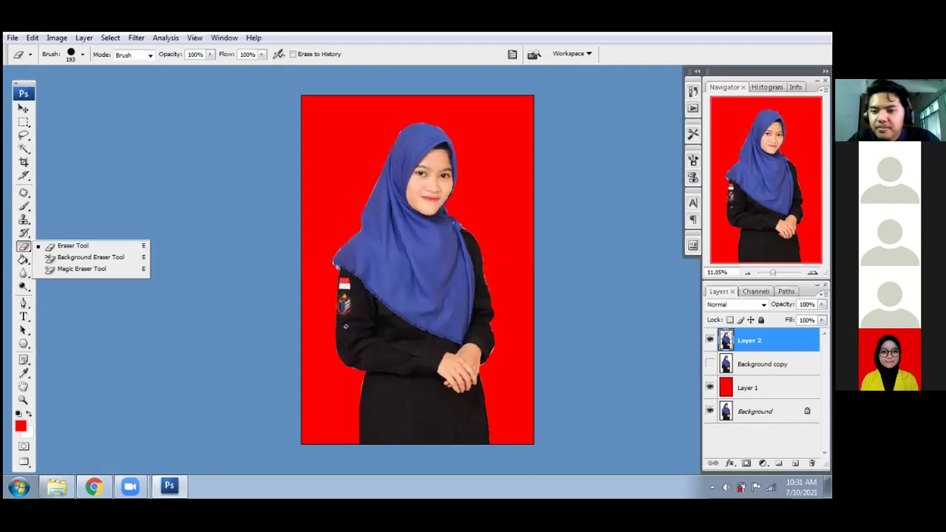
pyautogui.click(709, 340)
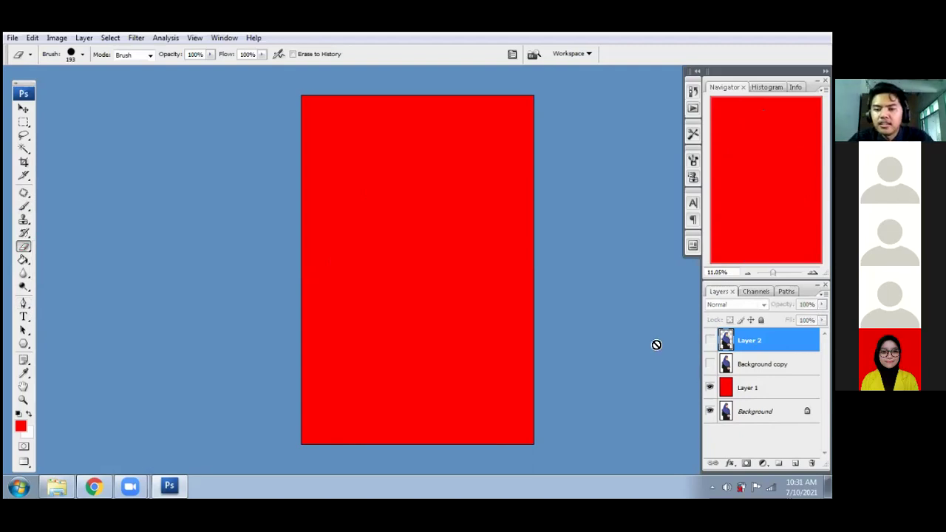
pyautogui.click(709, 363)
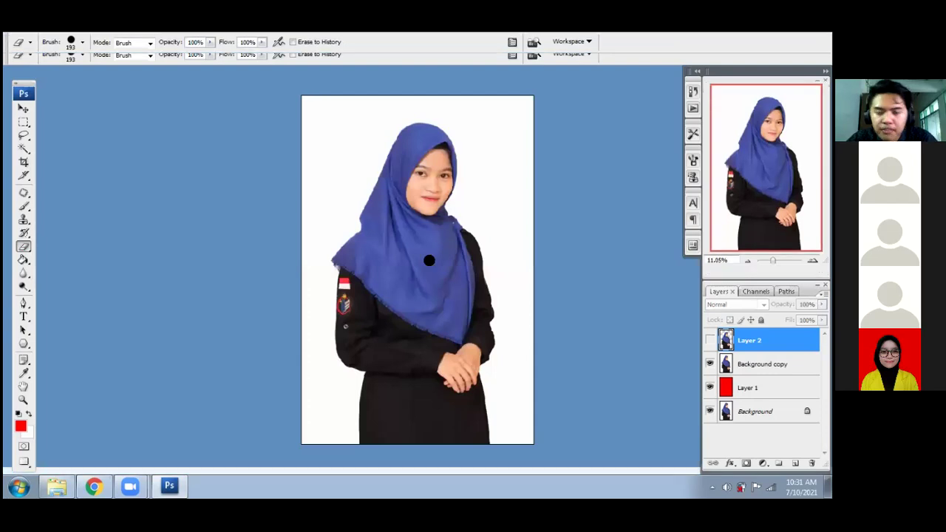
pyautogui.press('f')
pyautogui.press('f')
pyautogui.press('f')
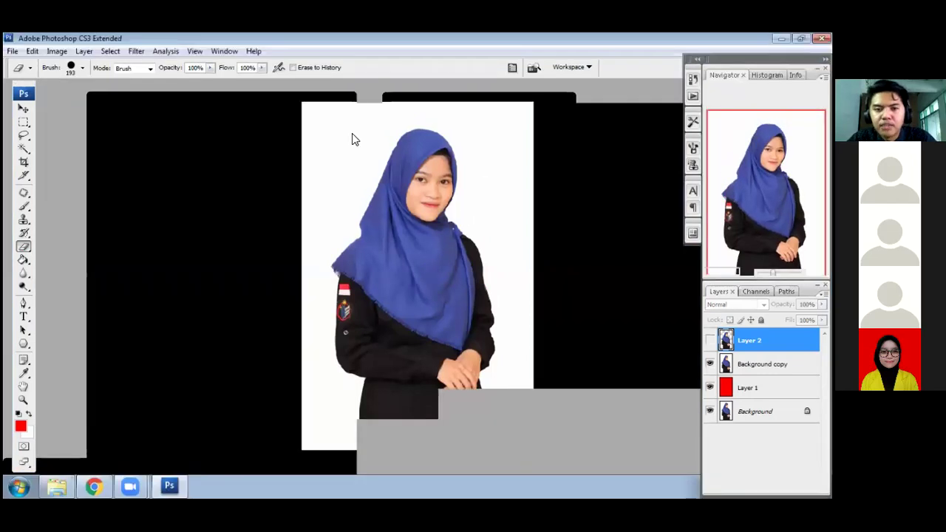
# - Bring the man's photo window forward and maximize it in normal screen mode
pyautogui.moveTo(273, 144); pyautogui.dragTo(132, 153)
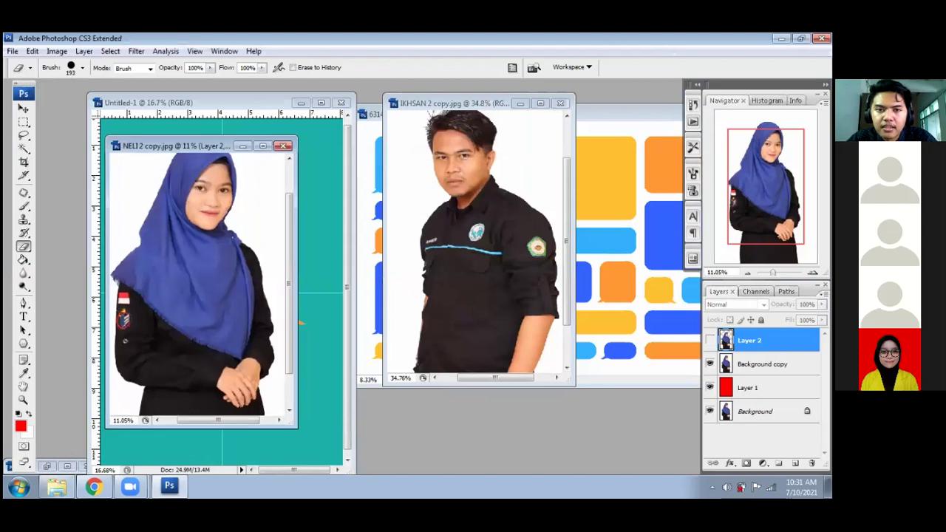
pyautogui.moveTo(496, 102); pyautogui.dragTo(424, 156)
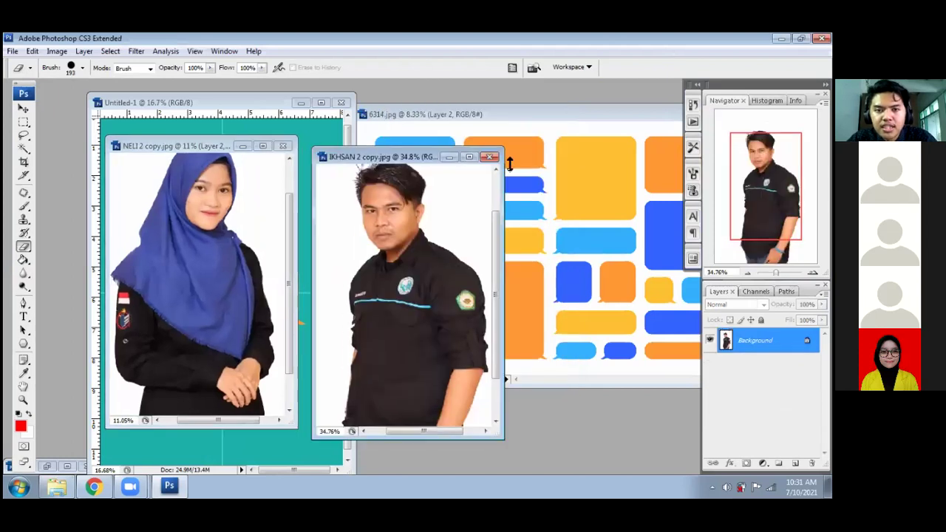
pyautogui.click(469, 156)
pyautogui.press('f')
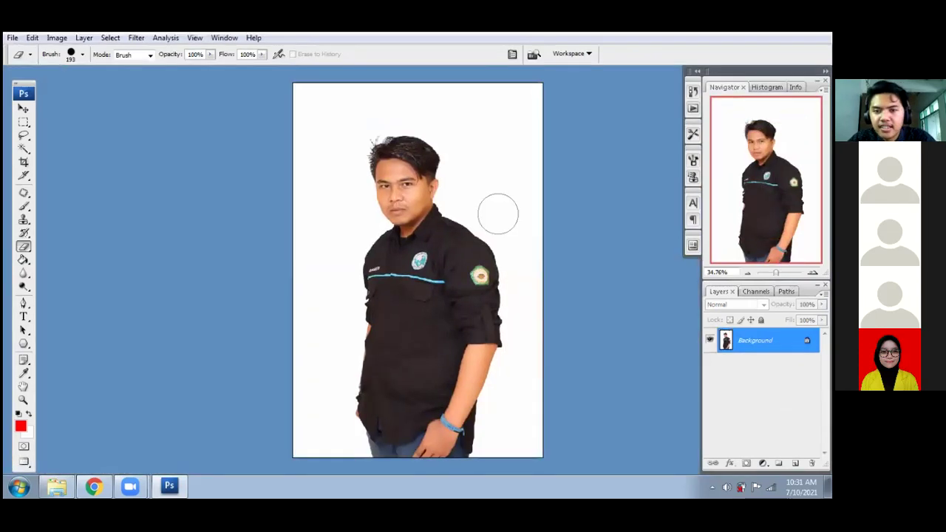
pyautogui.scroll(1, 450, 234)
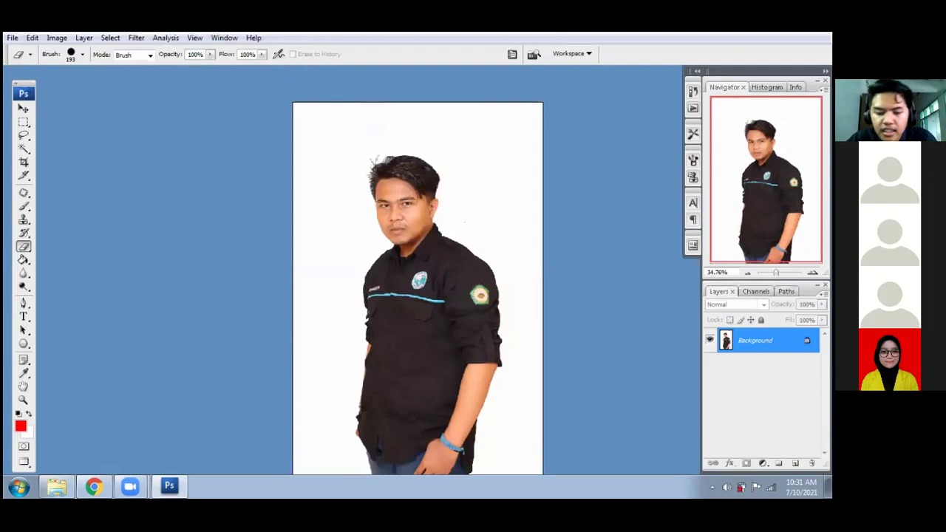
# - Duplicate the man's Background layer, then open and cancel the Extract filter
pyautogui.rightClick(753, 343)
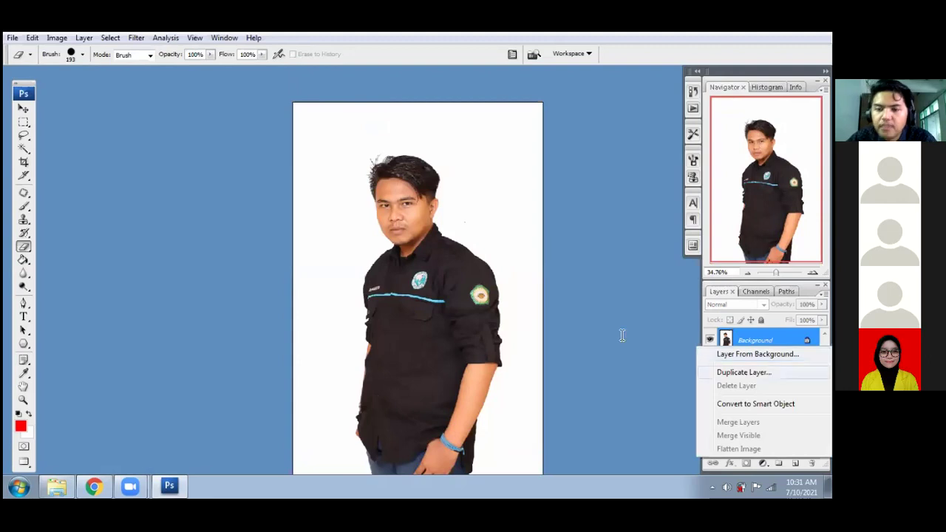
pyautogui.click(743, 371)
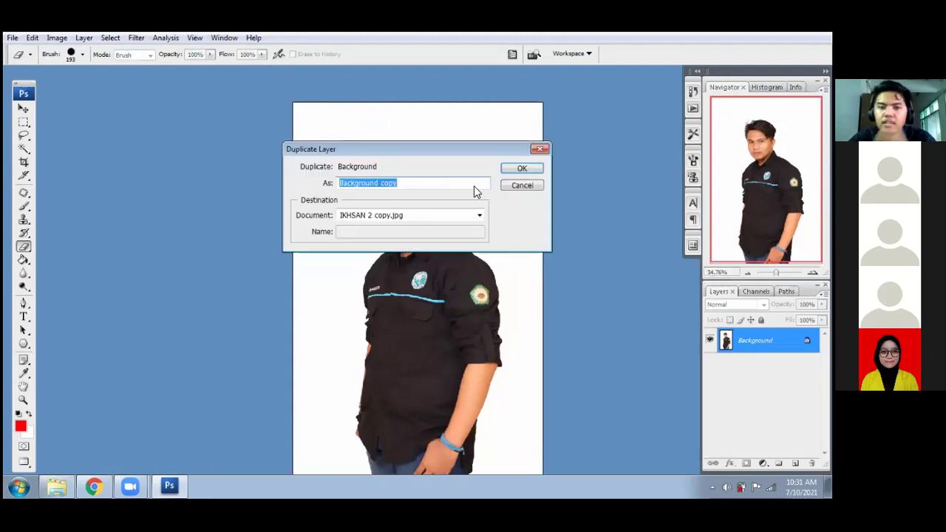
pyautogui.click(523, 169)
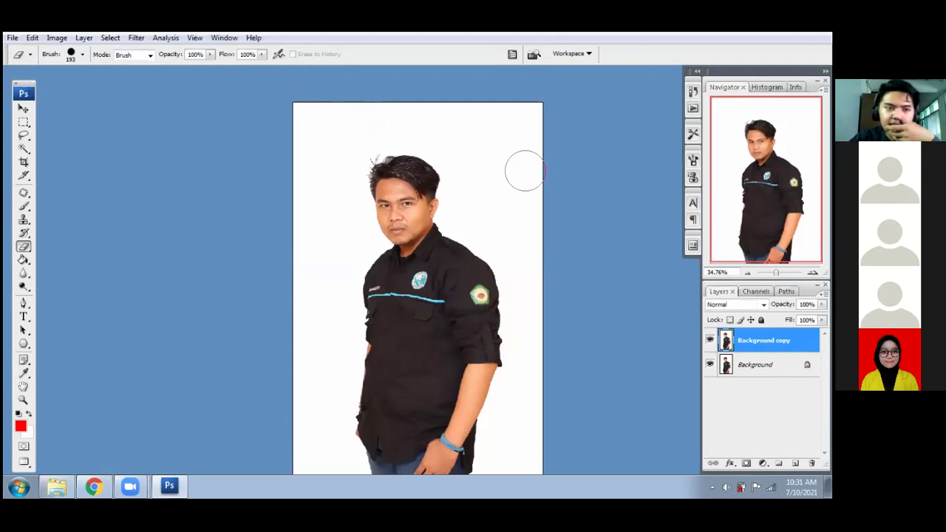
pyautogui.click(137, 39)
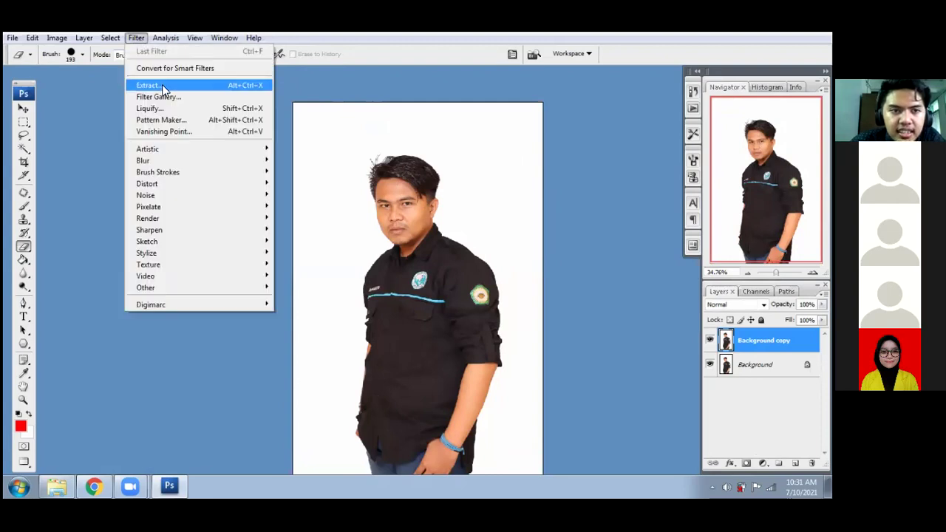
pyautogui.click(163, 87)
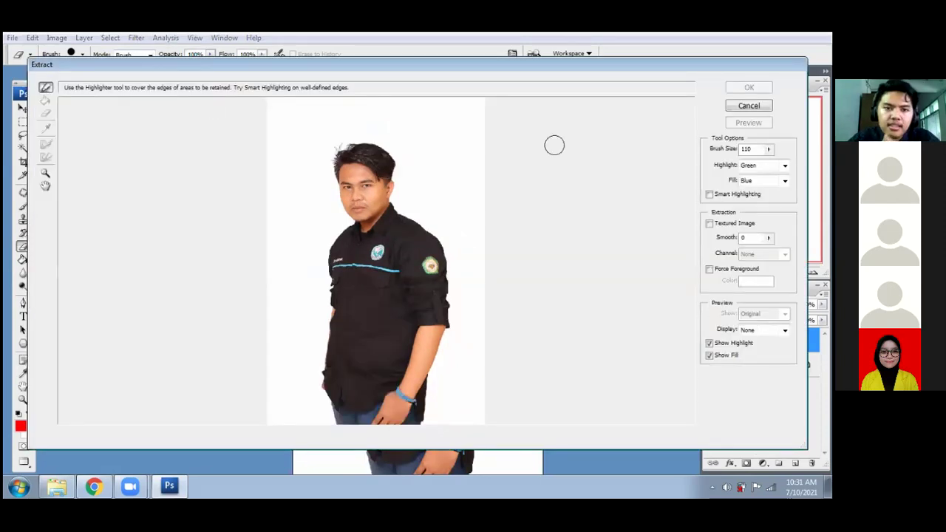
pyautogui.click(749, 105)
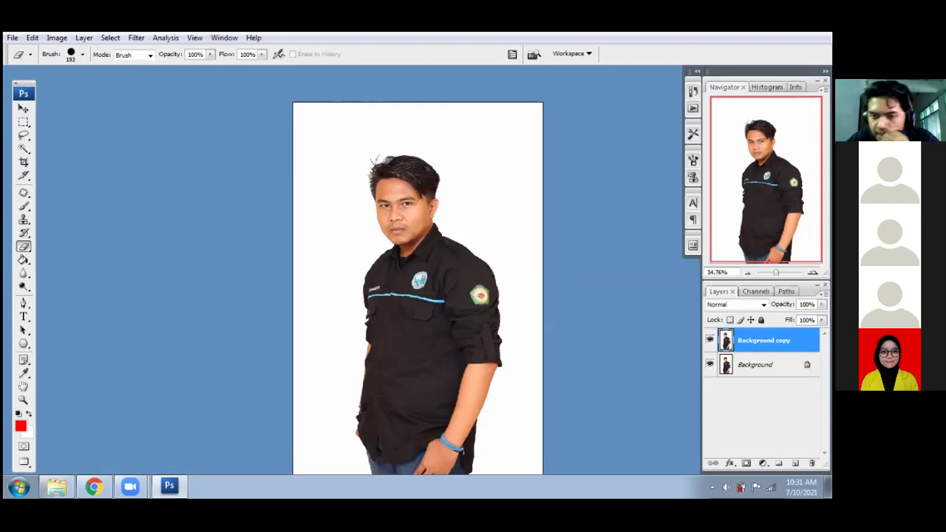
# - Add a new Layer 1 above the Background and fill it with solid red
pyautogui.click(768, 365)
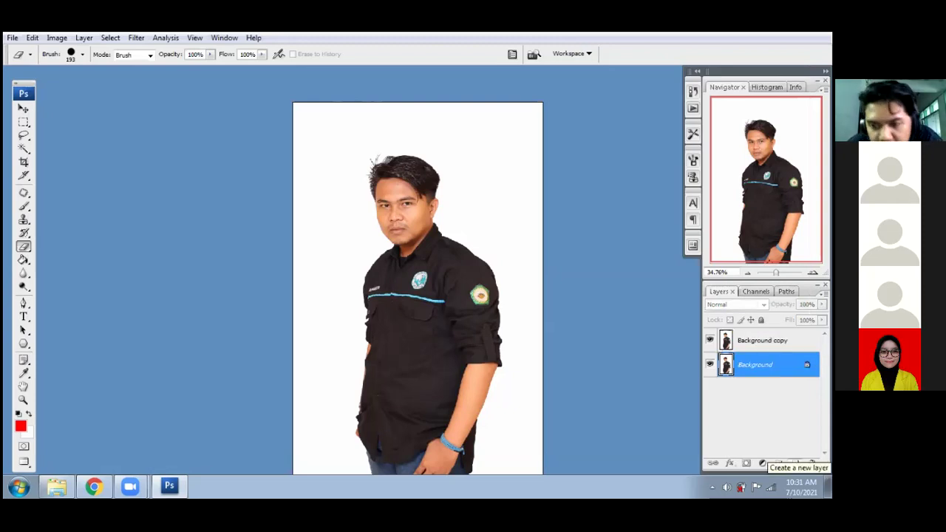
pyautogui.click(795, 463)
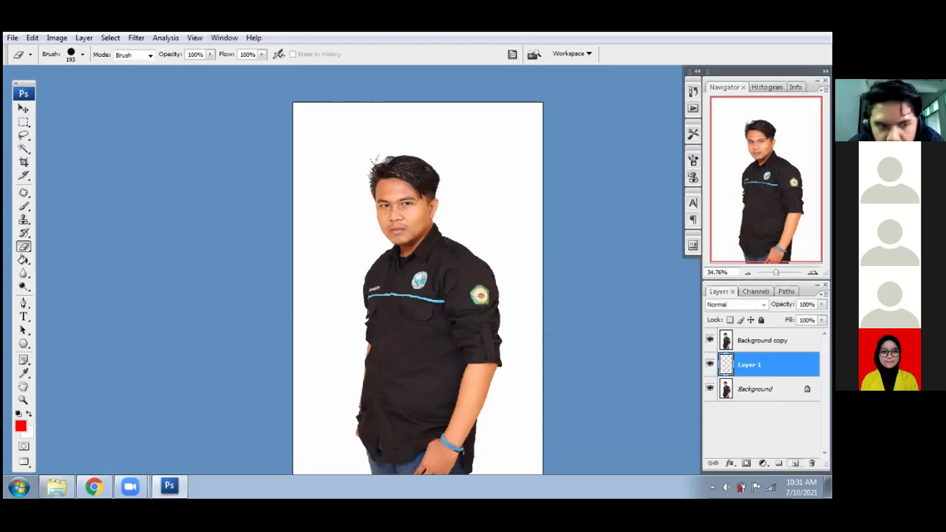
pyautogui.click(23, 261)
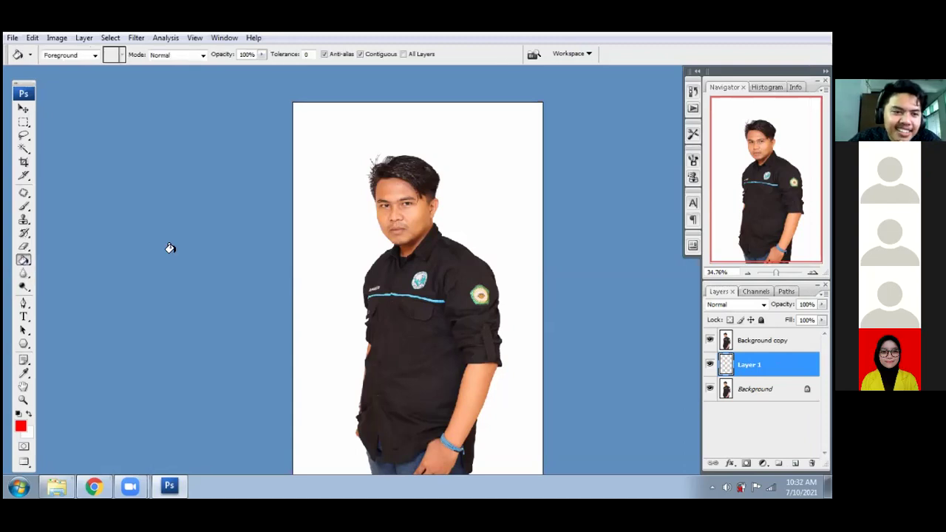
pyautogui.click(336, 231)
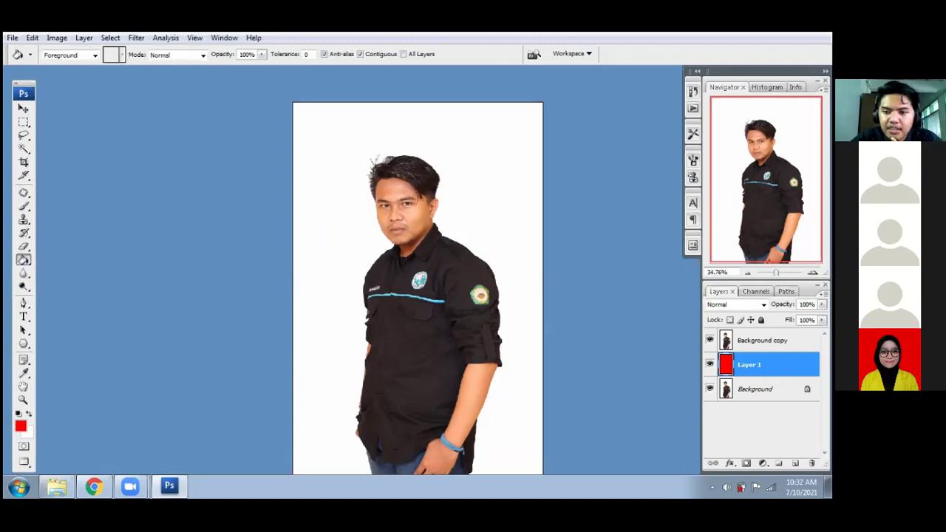
# - Magic Wand and delete the white around the man on Background copy, then zoom to 100% on his head
pyautogui.click(764, 340)
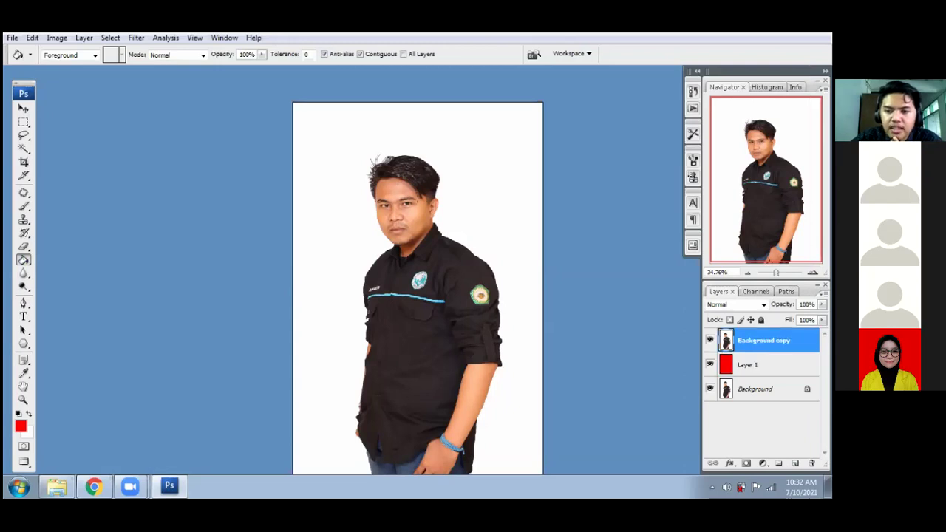
pyautogui.click(24, 148)
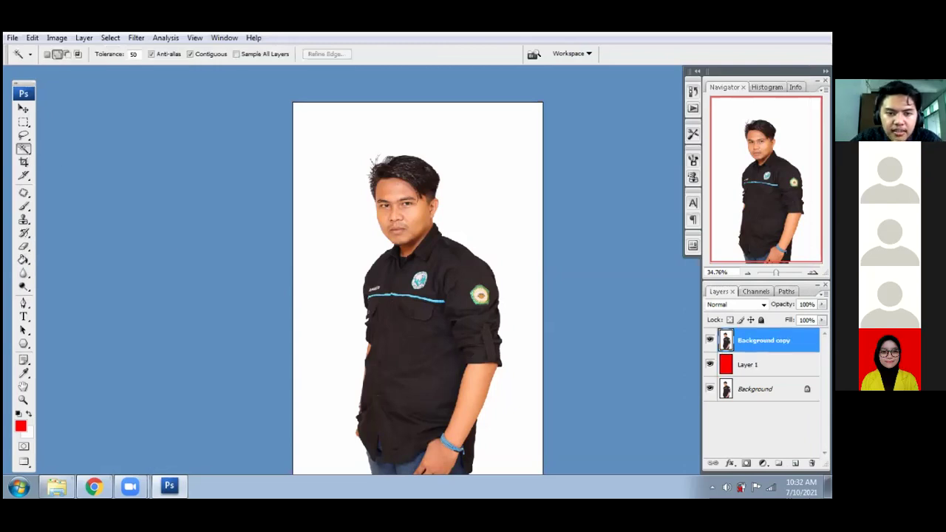
pyautogui.click(314, 306)
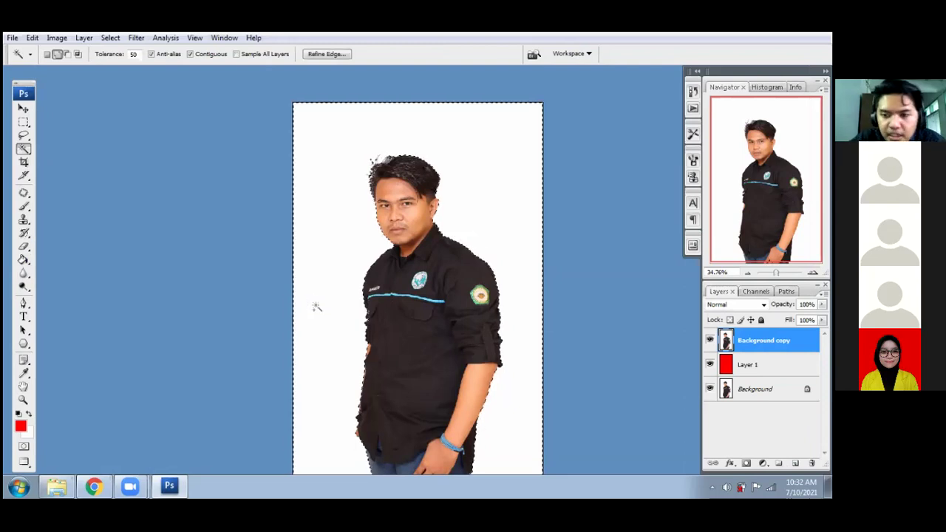
pyautogui.press('Delete')
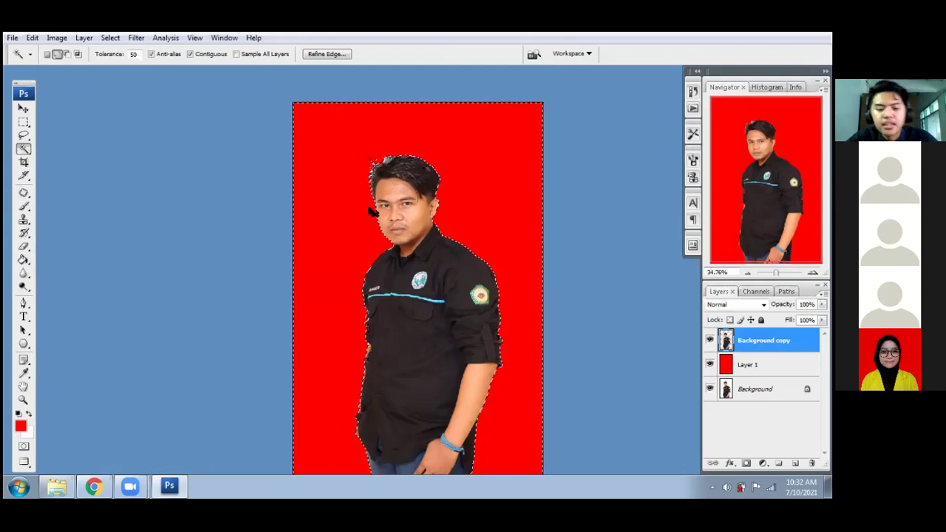
pyautogui.hotkey('ctrl', 'd')
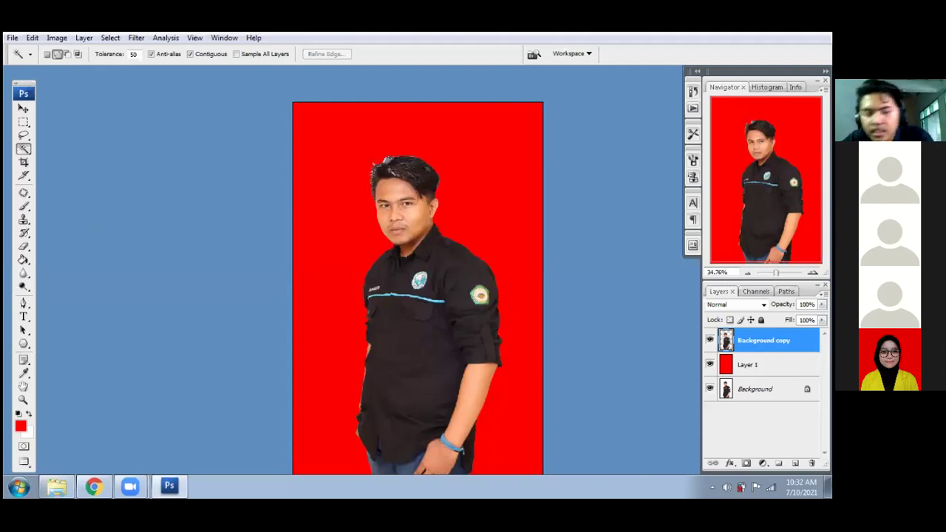
pyautogui.hotkey('ctrl', '+')
pyautogui.hotkey('ctrl', '+')
pyautogui.hotkey('ctrl', '+')
pyautogui.moveTo(335, 169); pyautogui.dragTo(364, 324)
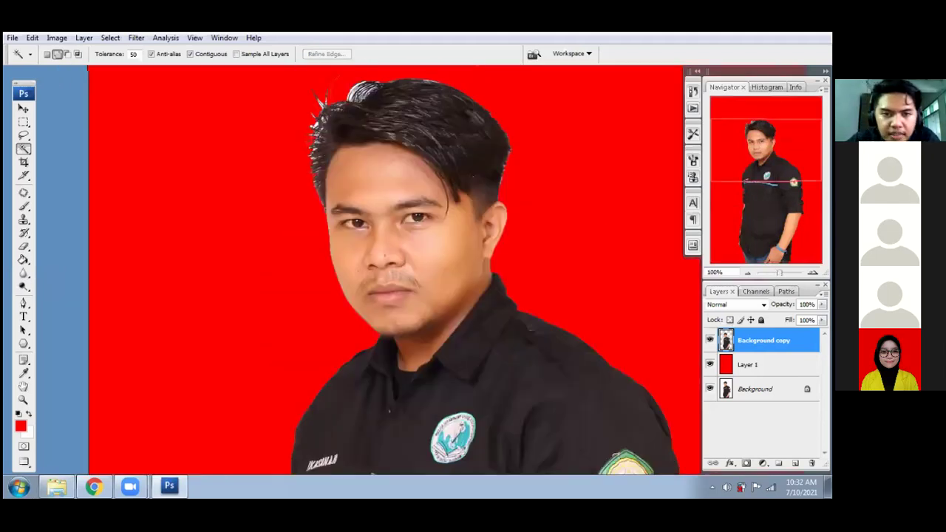
pyautogui.moveTo(382, 211); pyautogui.dragTo(396, 330)
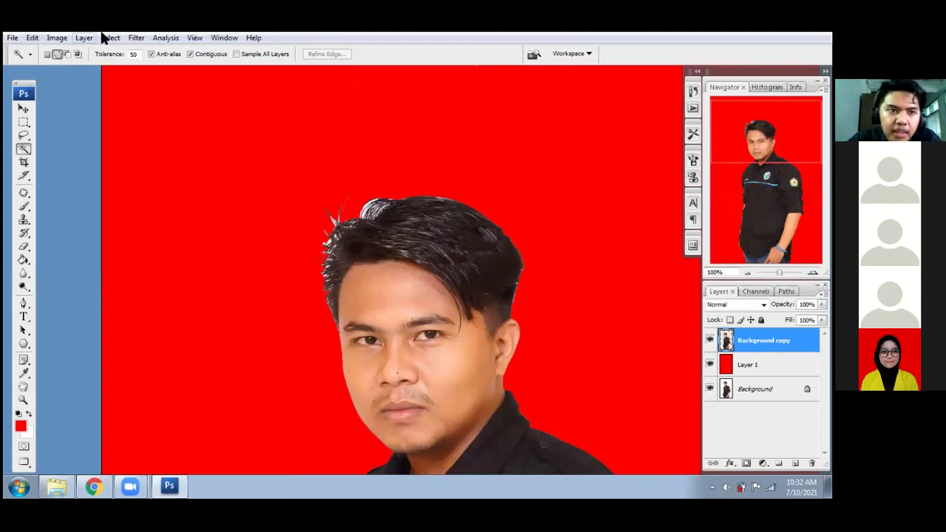
# - Open Filter > Extract and zoom the preview in on the man's head and hair
pyautogui.click(138, 38)
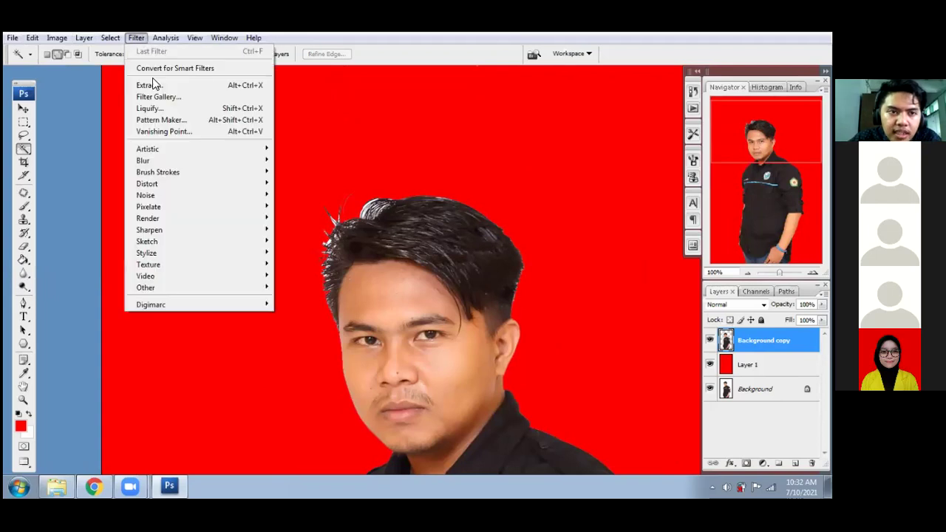
pyautogui.click(153, 84)
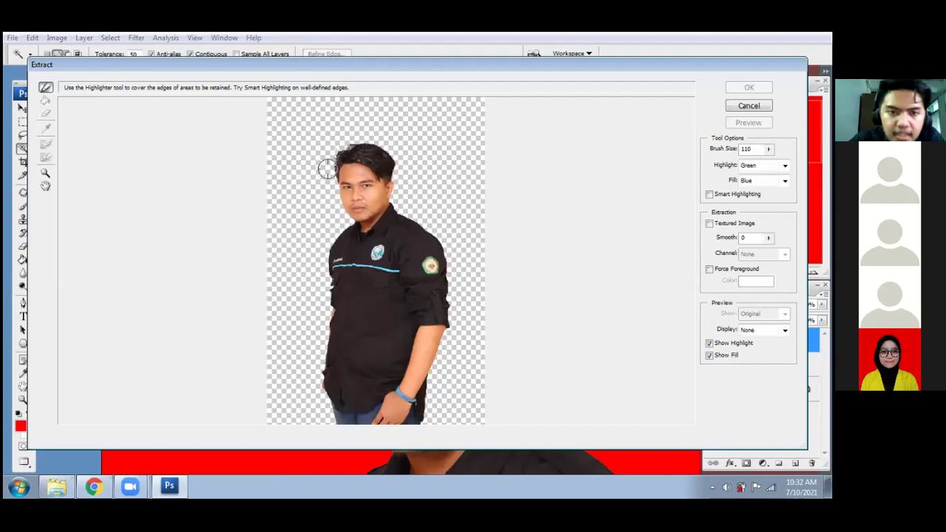
pyautogui.hotkey('ctrl', '+')
pyautogui.moveTo(291, 215); pyautogui.dragTo(316, 308)
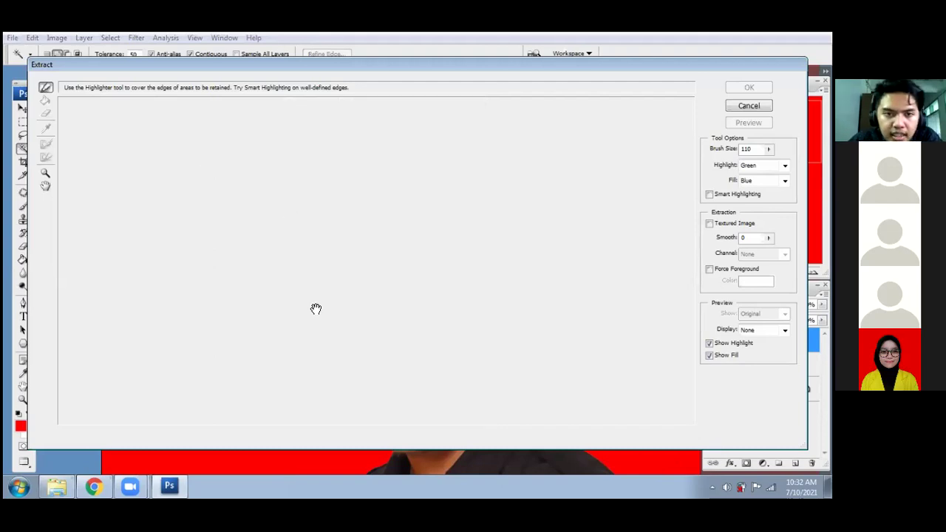
pyautogui.moveTo(310, 225); pyautogui.dragTo(347, 320)
pyautogui.moveTo(380, 262)
pyautogui.mouseDown()
pyautogui.moveTo(386, 321)
pyautogui.moveTo(398, 321)
pyautogui.mouseUp()
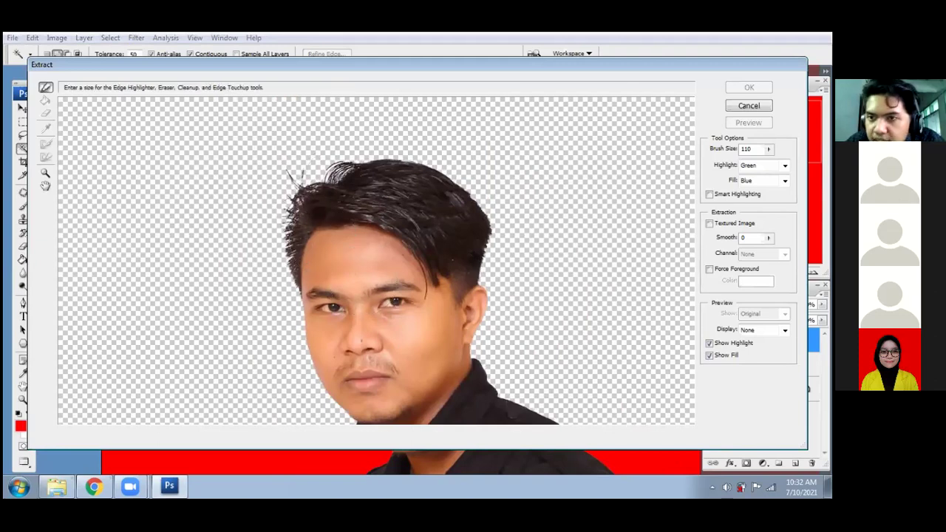
# - Set Brush Size to 50 and highlight the edge from the left side across the hair
pyautogui.doubleClick(749, 149)
pyautogui.write('50')
pyautogui.click(584, 207)
pyautogui.hotkey('ctrl', 'z')
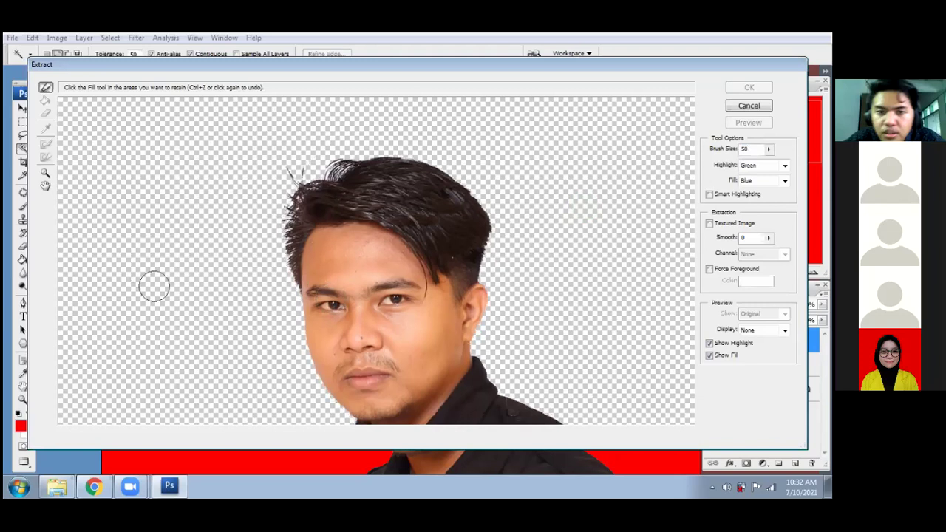
pyautogui.moveTo(65, 280)
pyautogui.mouseDown()
pyautogui.moveTo(278, 285)
pyautogui.moveTo(282, 177)
pyautogui.moveTo(320, 179)
pyautogui.moveTo(331, 164)
pyautogui.moveTo(374, 151)
pyautogui.moveTo(425, 153)
pyautogui.moveTo(469, 181)
pyautogui.moveTo(498, 240)
pyautogui.moveTo(496, 270)
pyautogui.moveTo(682, 276)
pyautogui.mouseUp()
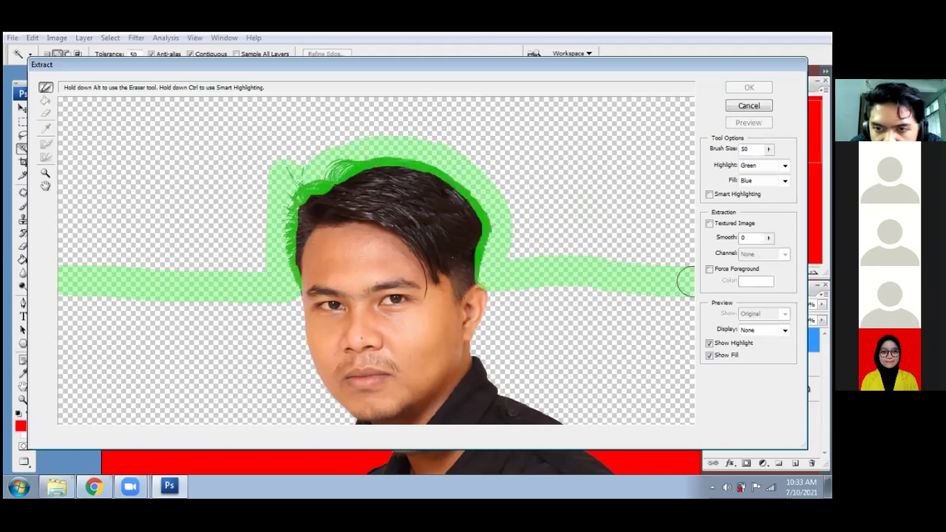
# - Extend the edge highlight around the hair to the image's right edge
pyautogui.press('g')
pyautogui.moveTo(631, 297); pyautogui.dragTo(531, 311)
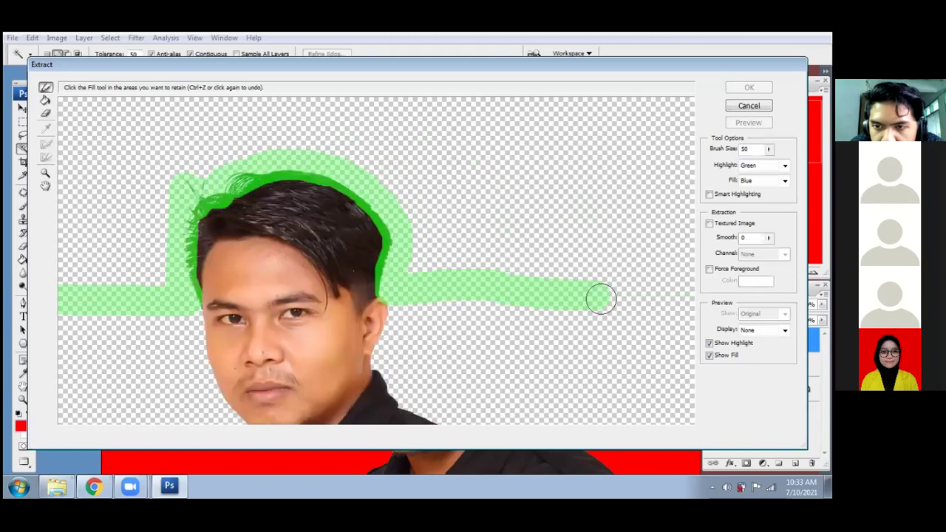
pyautogui.moveTo(600, 297)
pyautogui.mouseDown()
pyautogui.moveTo(671, 297)
pyautogui.moveTo(527, 304)
pyautogui.moveTo(595, 309)
pyautogui.mouseUp()
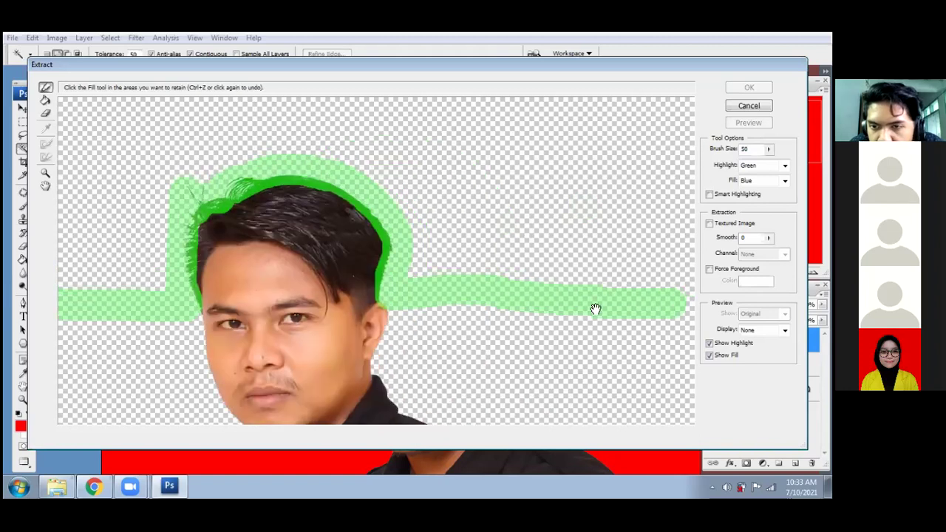
pyautogui.moveTo(669, 304); pyautogui.dragTo(679, 304)
pyautogui.moveTo(157, 221); pyautogui.dragTo(185, 167)
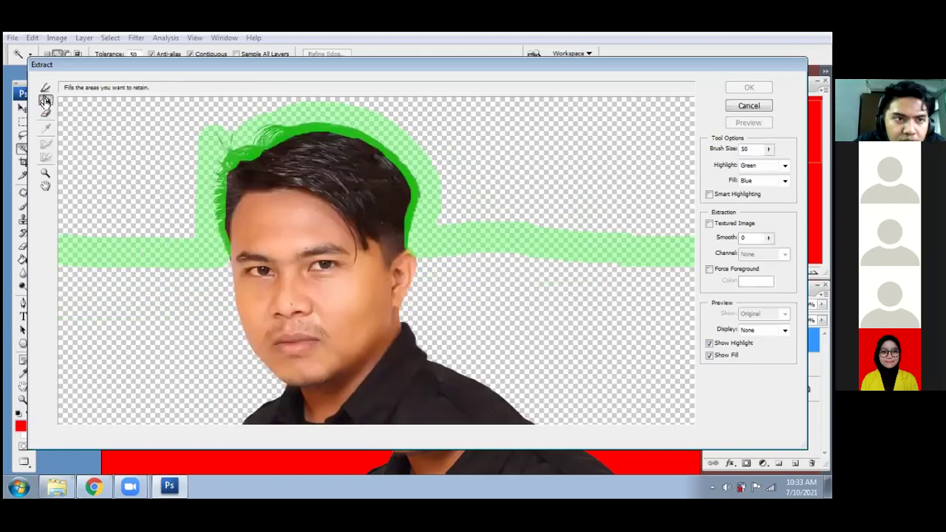
# - Fill inside the highlight, touch up the edge beside the hair, refill and apply the extraction
pyautogui.click(46, 103)
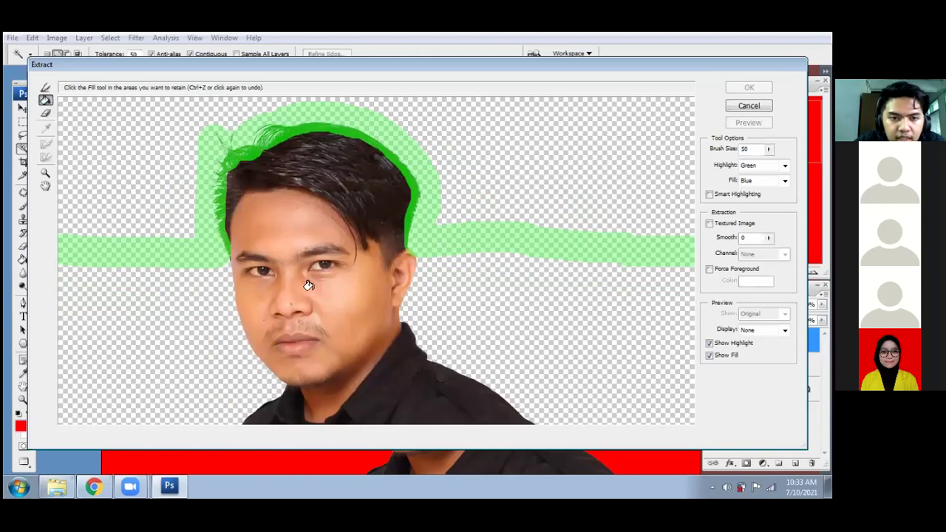
pyautogui.click(296, 230)
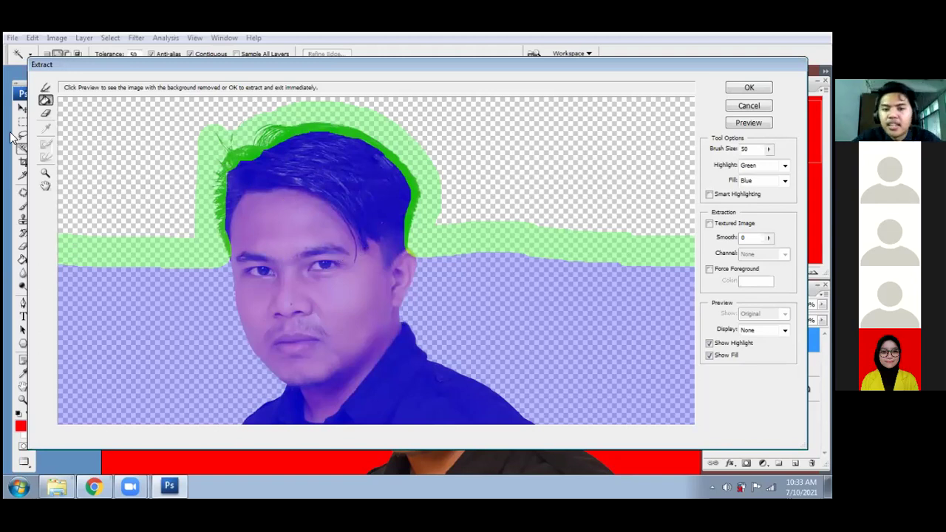
pyautogui.click(45, 88)
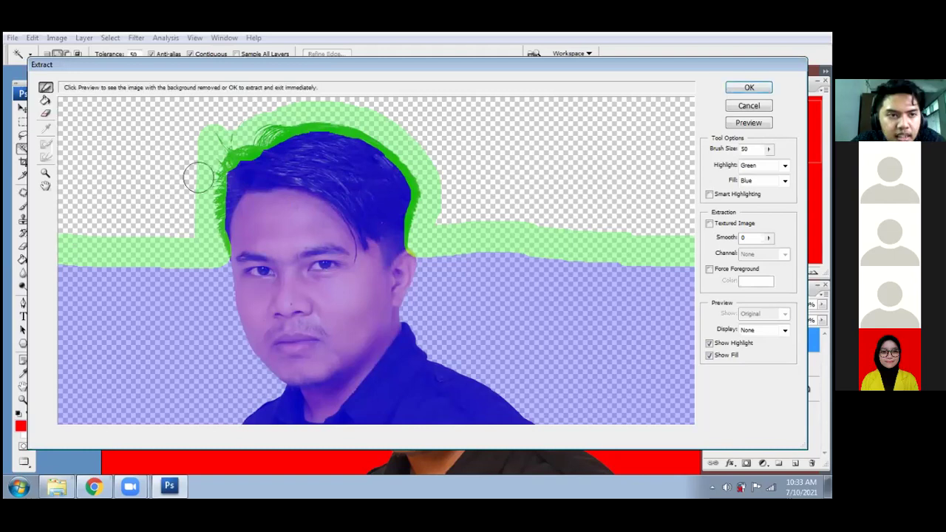
pyautogui.moveTo(231, 135)
pyautogui.mouseDown()
pyautogui.moveTo(262, 118)
pyautogui.moveTo(222, 133)
pyautogui.mouseUp()
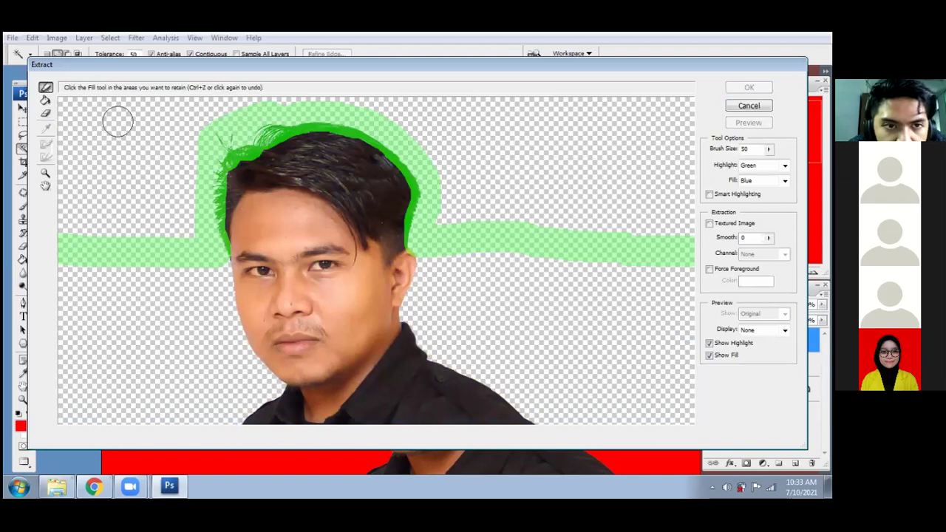
pyautogui.click(45, 100)
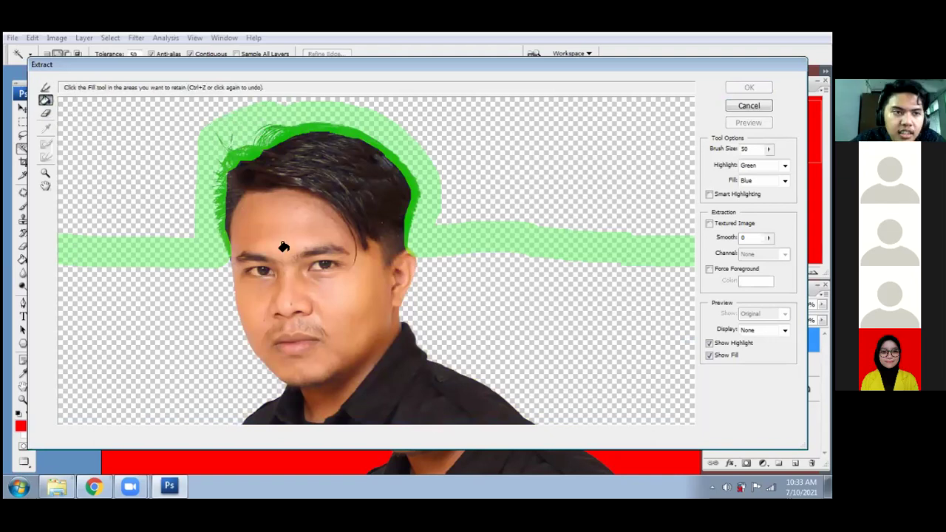
pyautogui.click(283, 247)
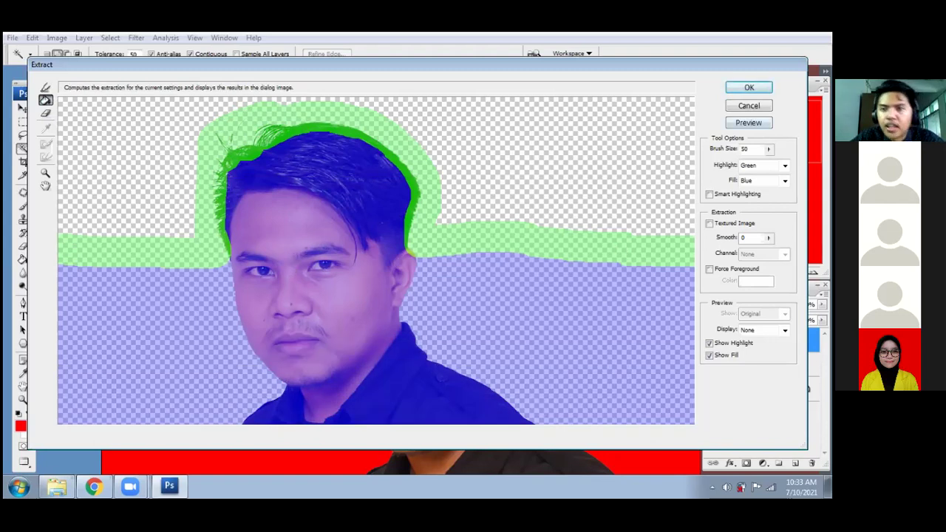
pyautogui.click(749, 87)
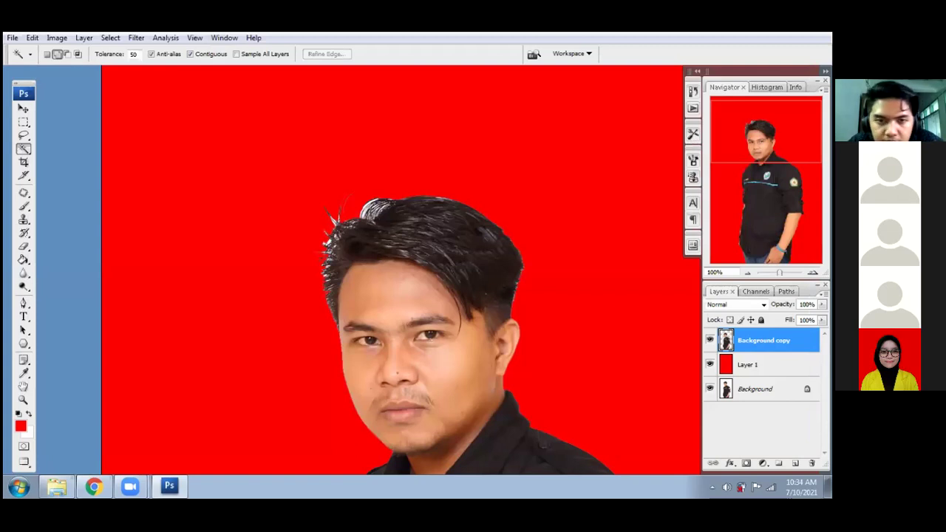
# - Zoom to 300% and pan to the left edge of the man's hair against the red
pyautogui.press('v')
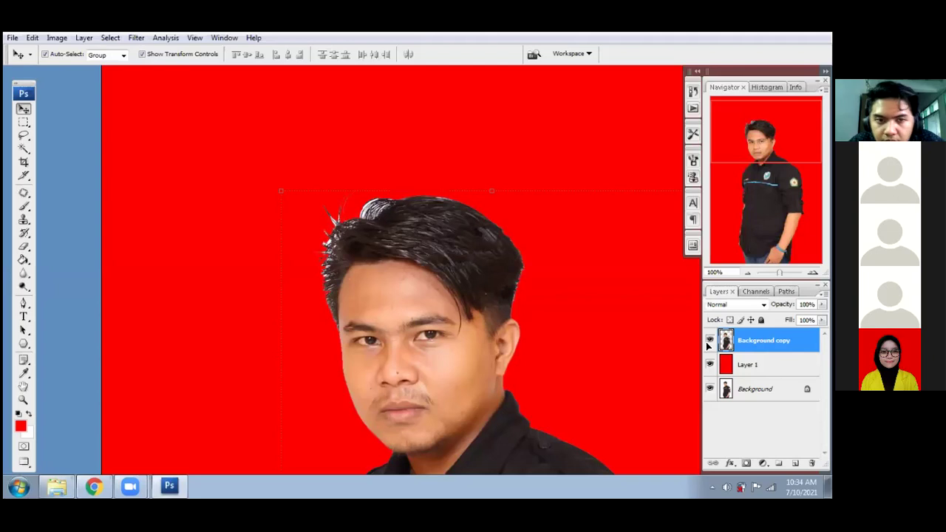
pyautogui.hotkey('ctrl', '+')
pyautogui.hotkey('ctrl', '+')
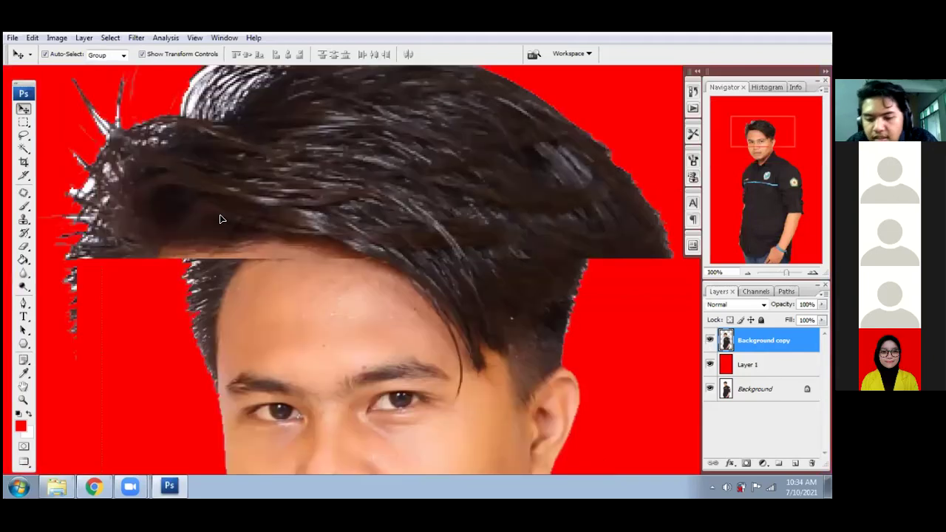
pyautogui.moveTo(345, 214); pyautogui.dragTo(640, 308)
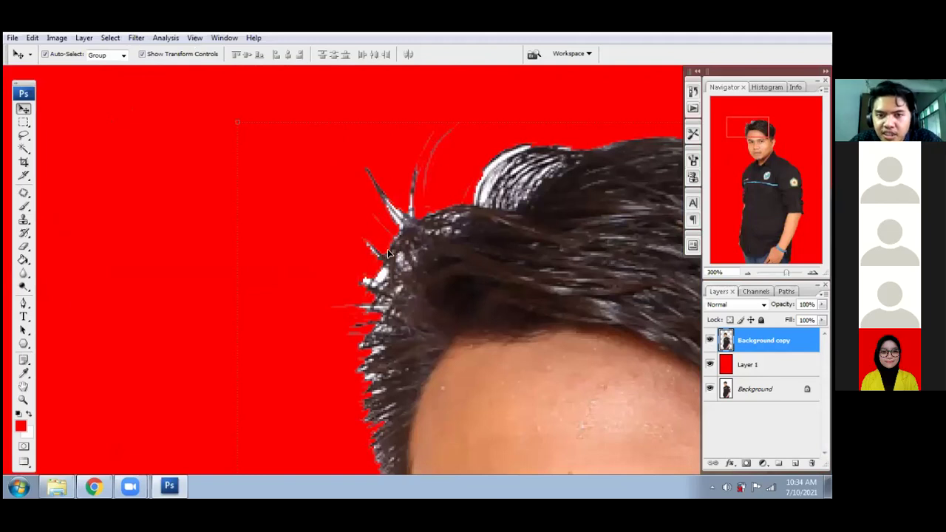
pyautogui.moveTo(428, 344); pyautogui.dragTo(338, 336)
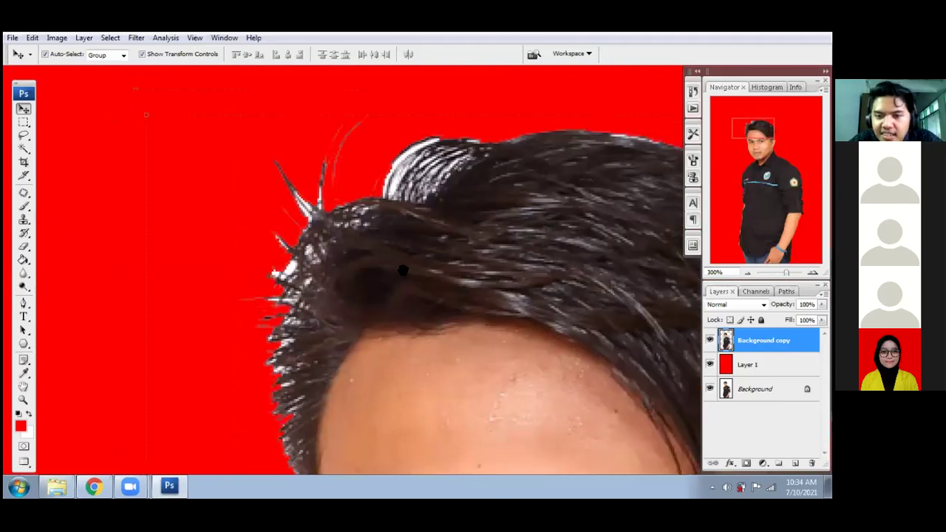
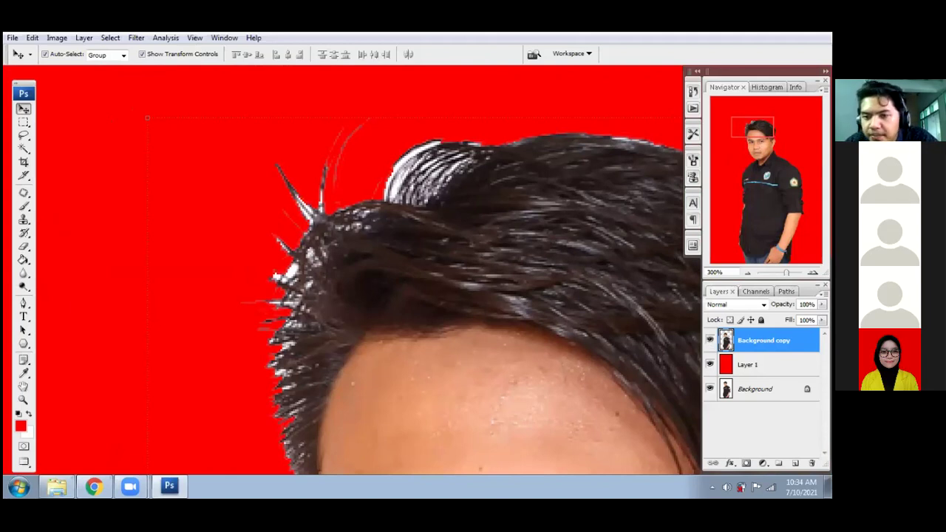
# - Hide Background copy to check the edges, then zoom out to 100% to show the whole face
pyautogui.click(710, 341)
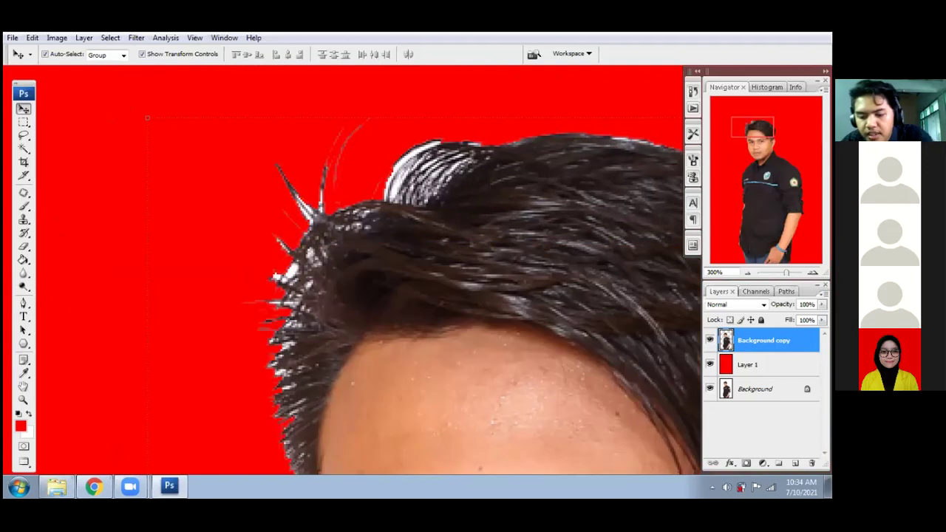
pyautogui.hotkey('ctrl', '+')
pyautogui.hotkey('ctrl', '-')
pyautogui.hotkey('ctrl', '-')
pyautogui.hotkey('ctrl', '-')
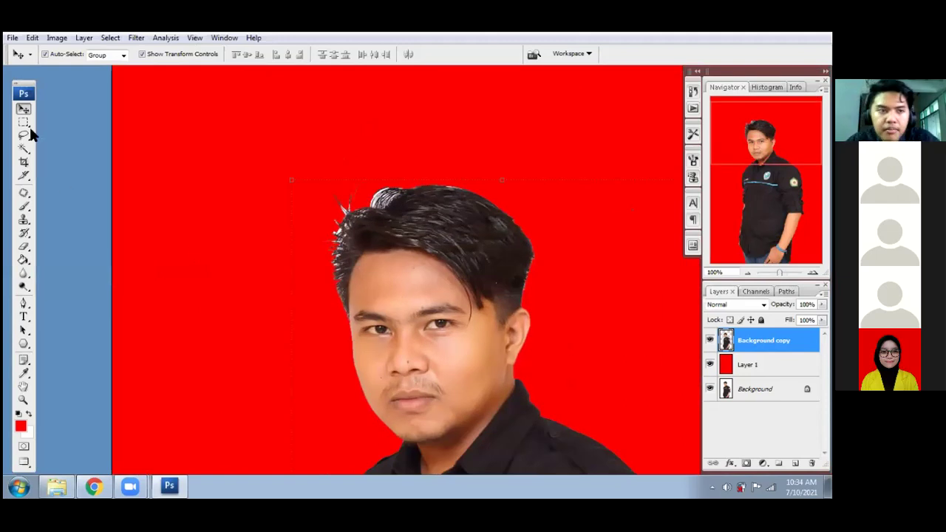
# - Lasso around the hair, copy it to a new Layer 2 with Ctrl+J, and preview it
pyautogui.click(23, 136)
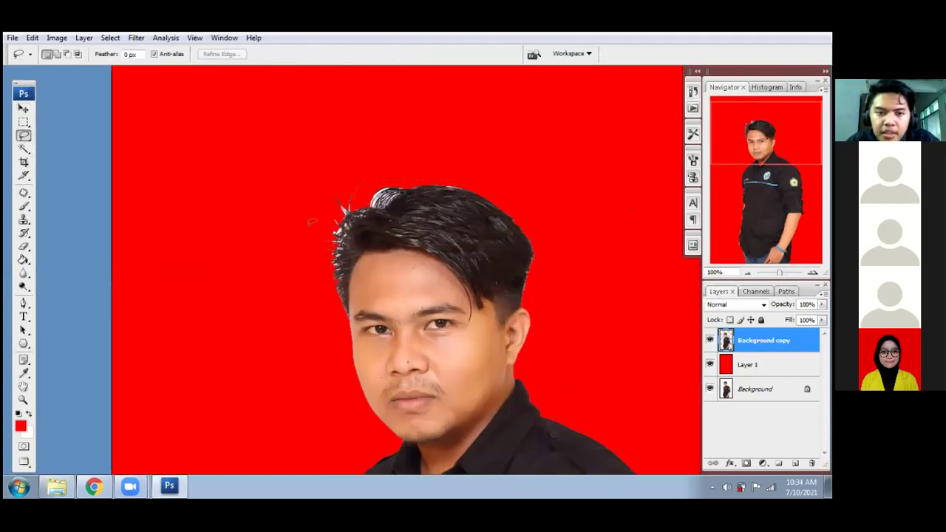
pyautogui.moveTo(328, 181)
pyautogui.mouseDown()
pyautogui.moveTo(315, 285)
pyautogui.moveTo(344, 325)
pyautogui.moveTo(502, 323)
pyautogui.moveTo(546, 286)
pyautogui.moveTo(552, 214)
pyautogui.moveTo(453, 166)
pyautogui.moveTo(386, 160)
pyautogui.moveTo(324, 179)
pyautogui.mouseUp()
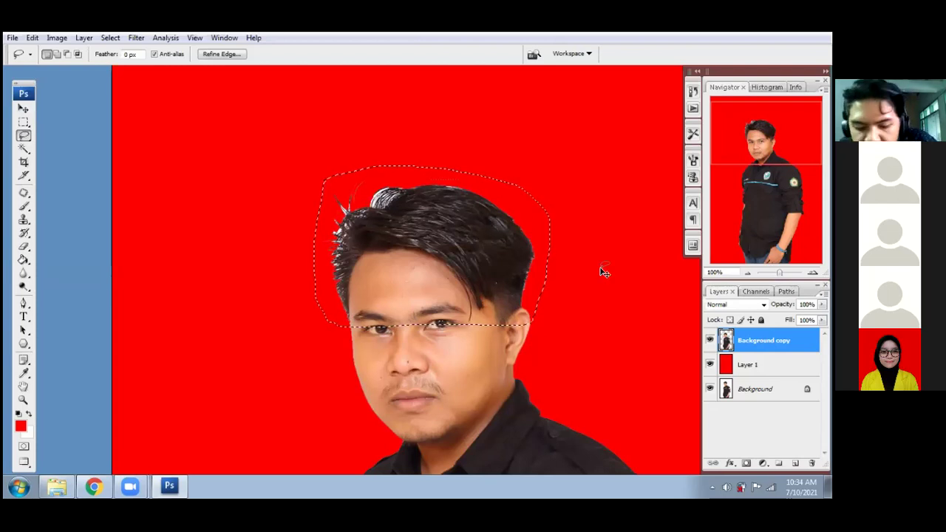
pyautogui.hotkey('ctrl', 'j')
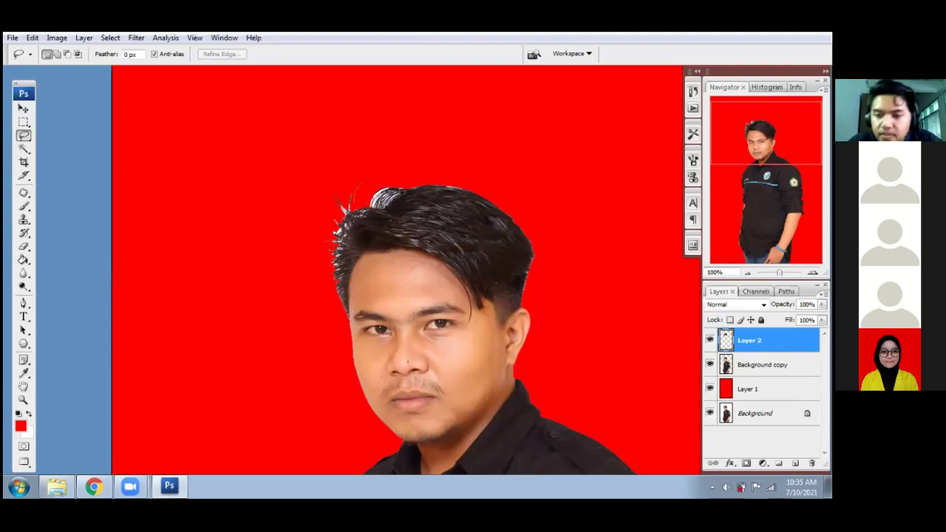
pyautogui.click(709, 364)
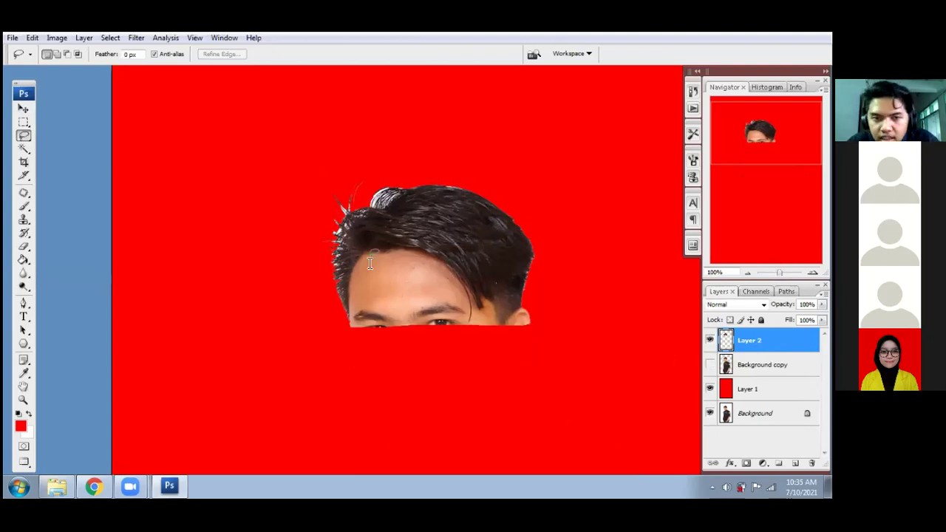
pyautogui.click(710, 364)
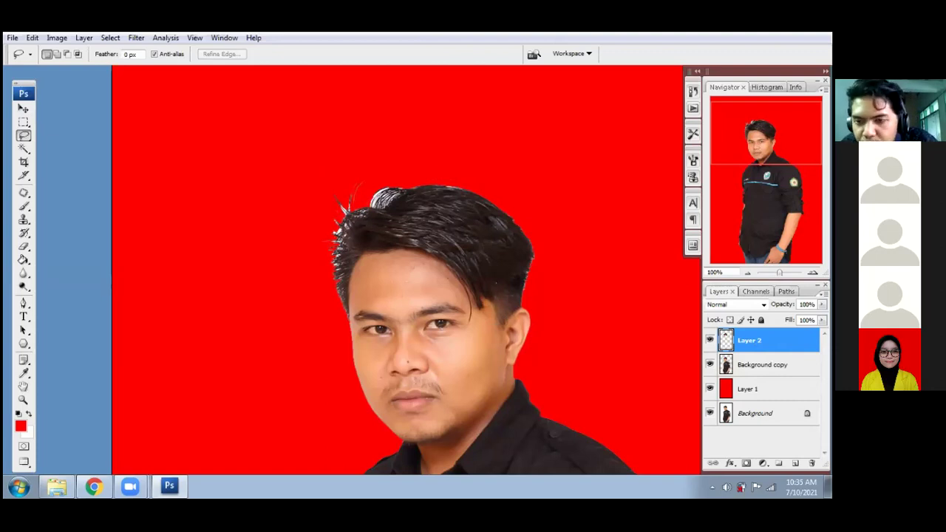
# - Desaturate the hair layer with Hue/Saturation at -100 saturation
pyautogui.hotkey('ctrl', 'u')
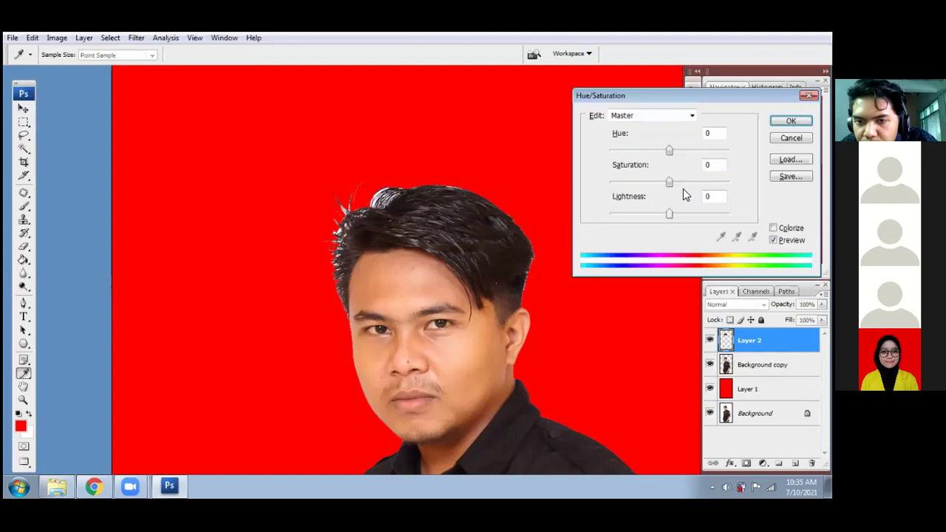
pyautogui.moveTo(671, 187); pyautogui.dragTo(575, 194)
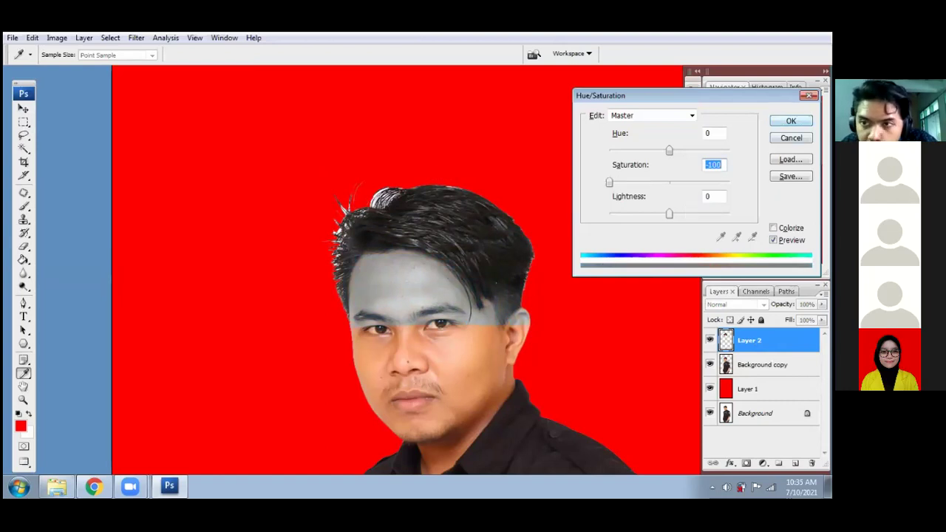
pyautogui.press('Return')
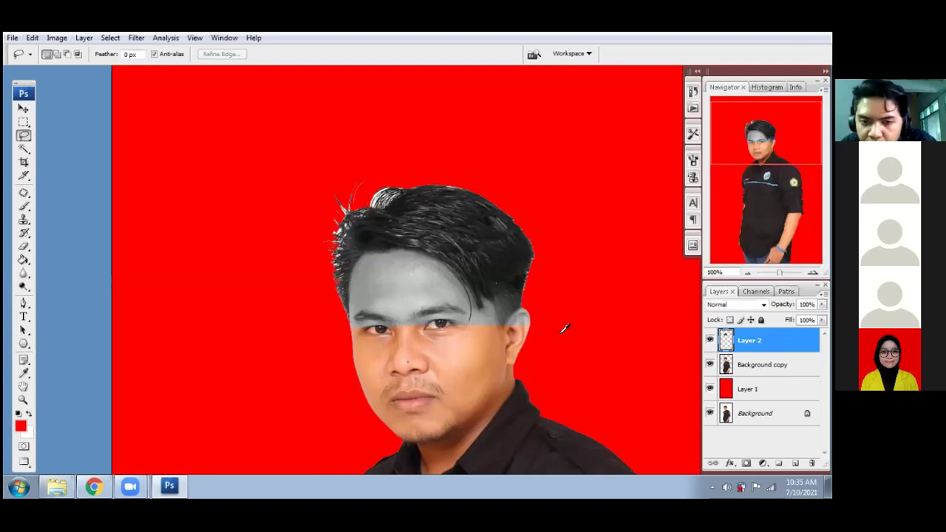
# - Apply Levels to the hair layer with midtone 0.90 and white input 250
pyautogui.hotkey('ctrl', 'l')
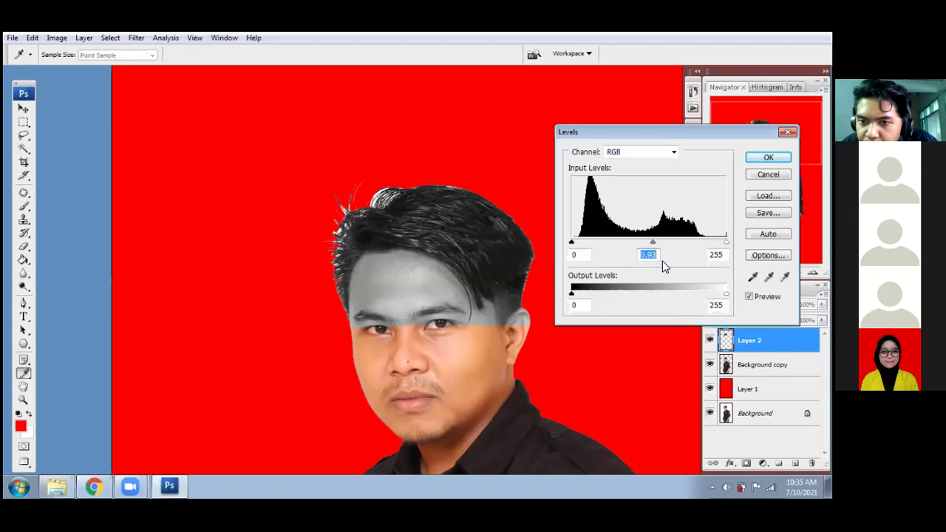
pyautogui.press('Down')
pyautogui.press('Down')
pyautogui.press('Down')
pyautogui.press('Down')
pyautogui.press('Down')
pyautogui.press('Down')
pyautogui.press('Down')
pyautogui.press('Down')
pyautogui.click(723, 255)
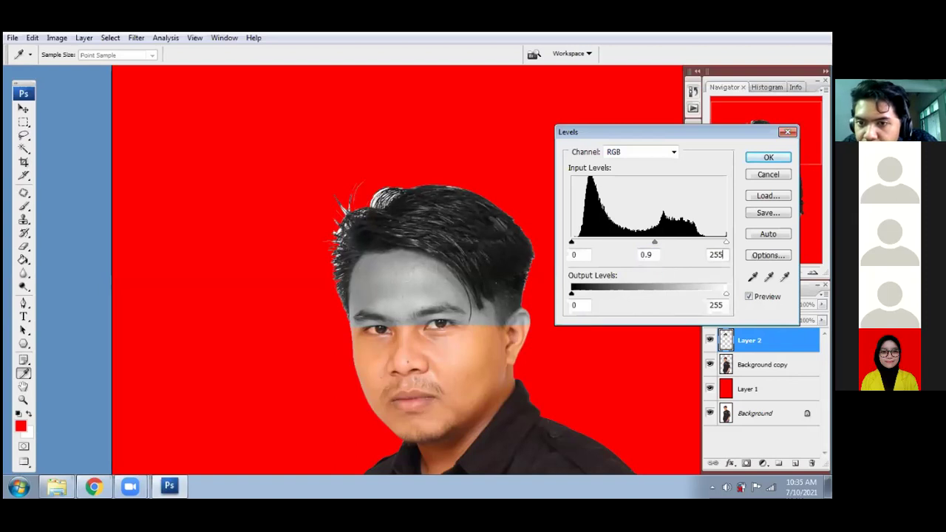
pyautogui.press('Down')
pyautogui.press('Down')
pyautogui.press('Down')
pyautogui.press('Down')
pyautogui.press('Down')
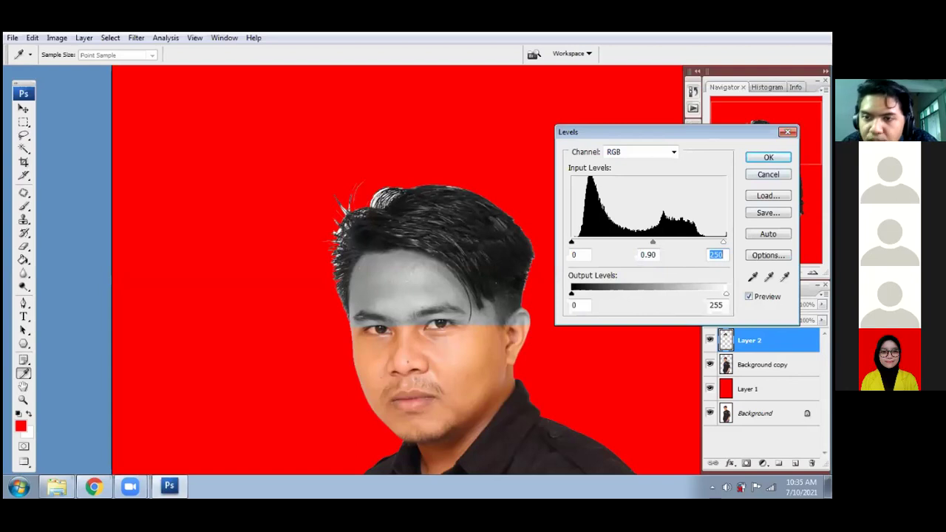
pyautogui.click(769, 157)
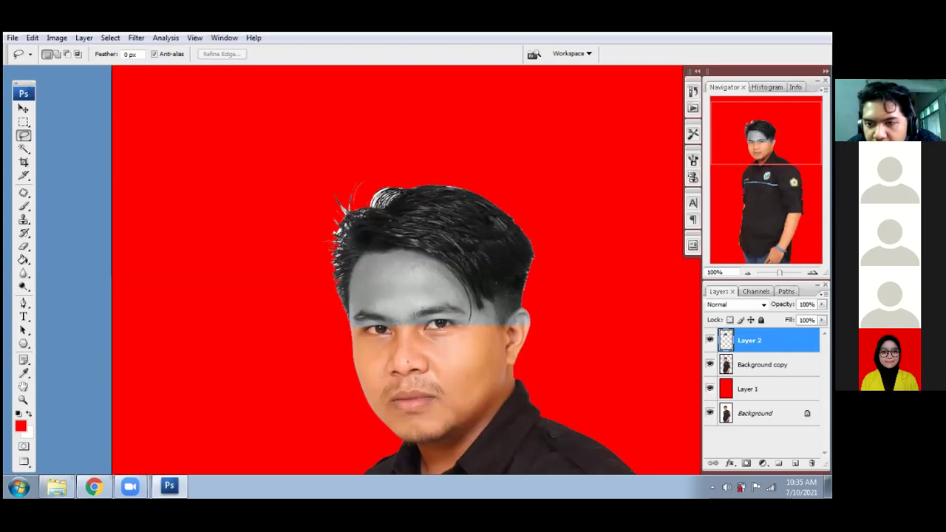
# - Rename Layer 2 to 'rambut'
pyautogui.doubleClick(749, 341)
pyautogui.write('rambuat')
pyautogui.press('BackSpace')
pyautogui.press('BackSpace')
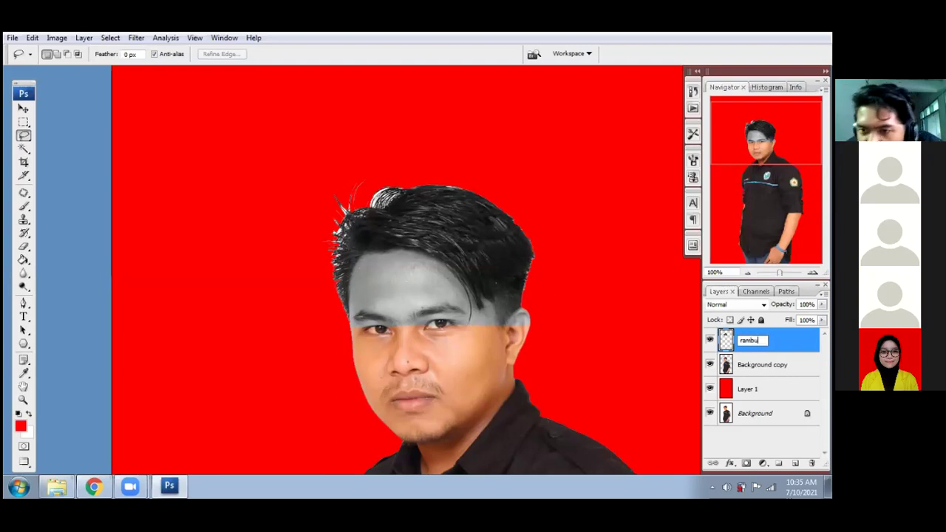
pyautogui.write('t')
pyautogui.press('Return')
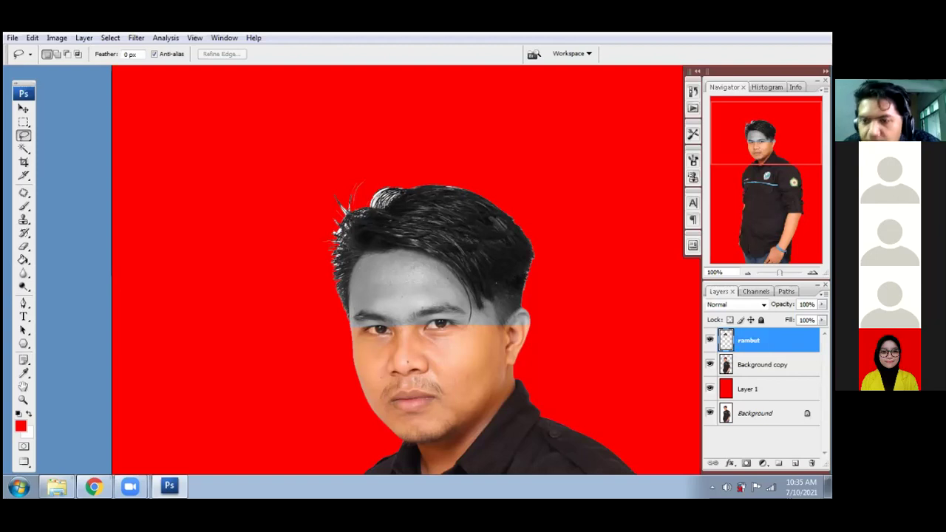
# - Move rambut below Background copy, set it to Multiply, and reselect Background copy
pyautogui.moveTo(748, 340); pyautogui.dragTo(748, 370)
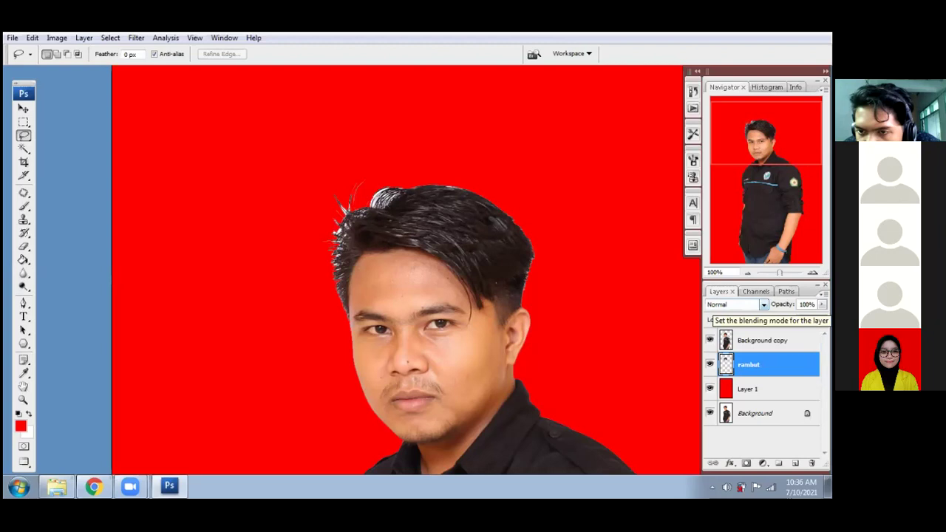
pyautogui.click(736, 305)
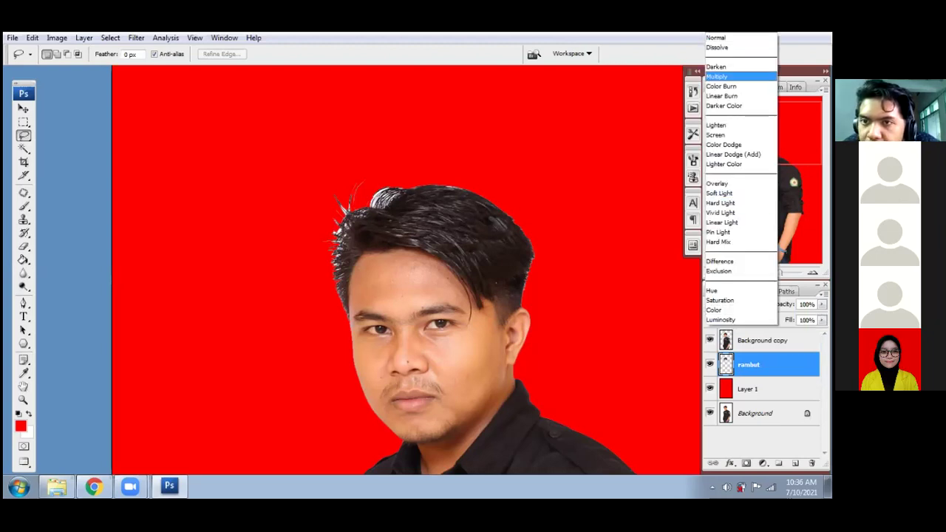
pyautogui.click(717, 77)
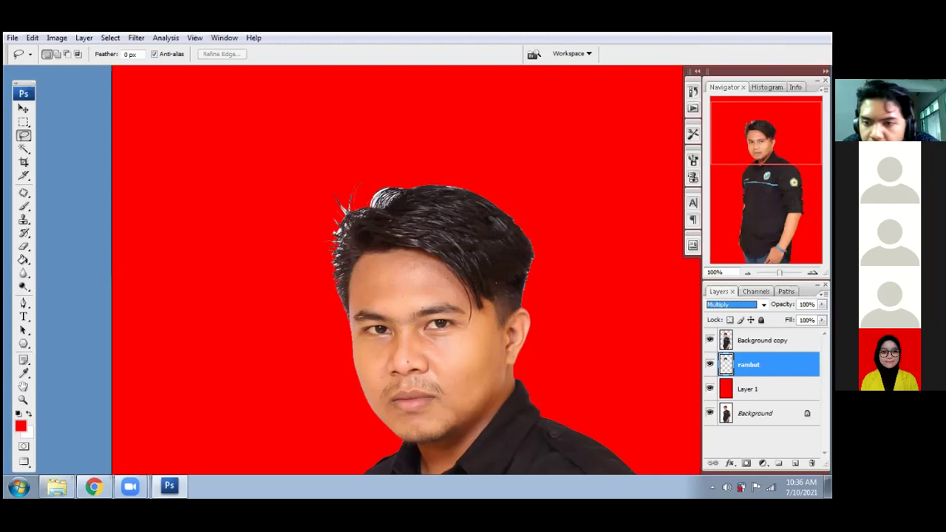
pyautogui.click(709, 340)
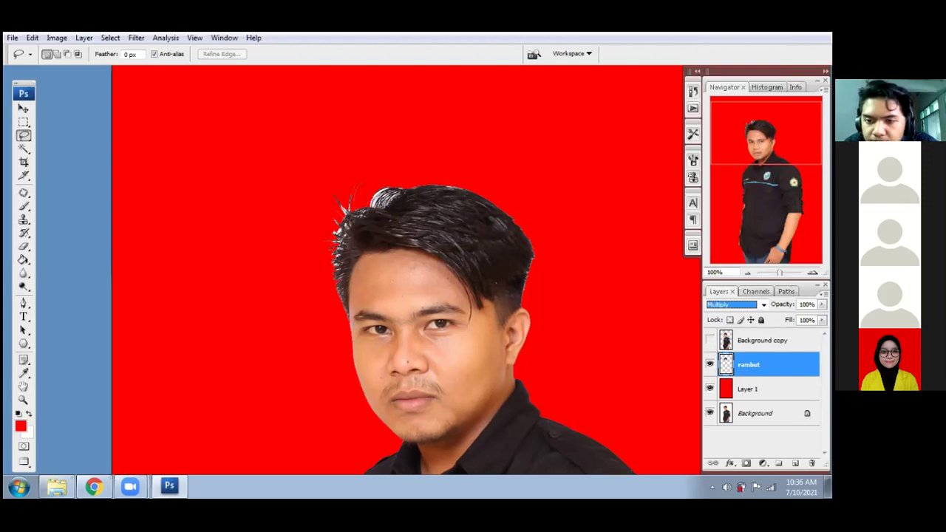
pyautogui.click(709, 340)
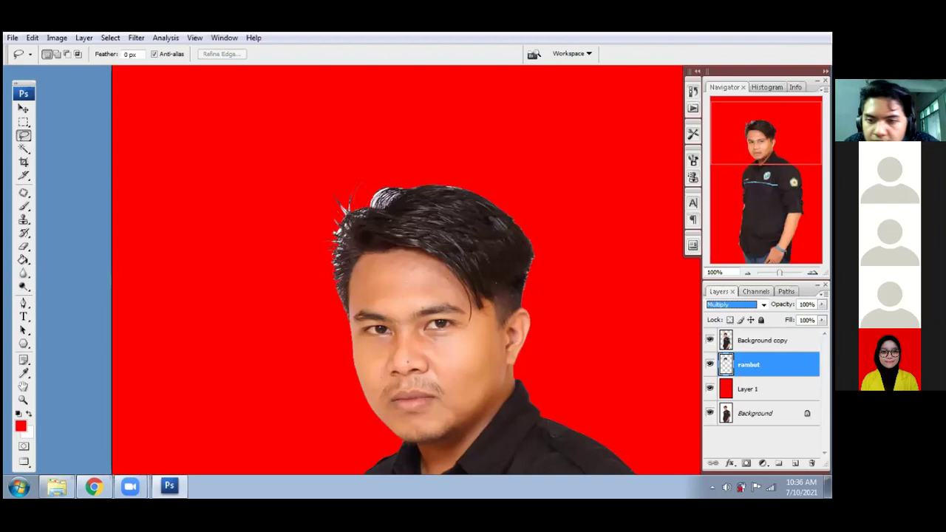
pyautogui.click(763, 340)
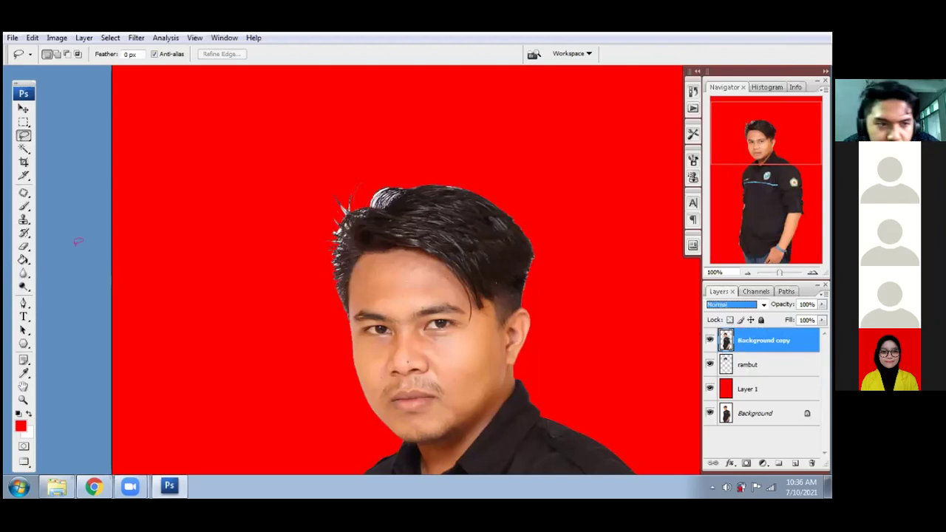
# - Set the Eraser to a soft 27 px brush, 78% opacity and 68% flow, then zoom in
pyautogui.click(25, 247)
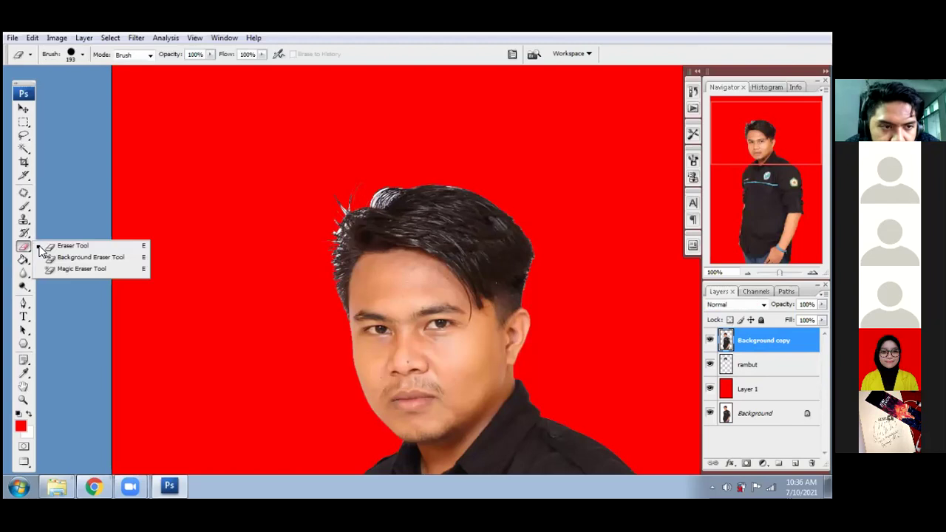
pyautogui.click(61, 247)
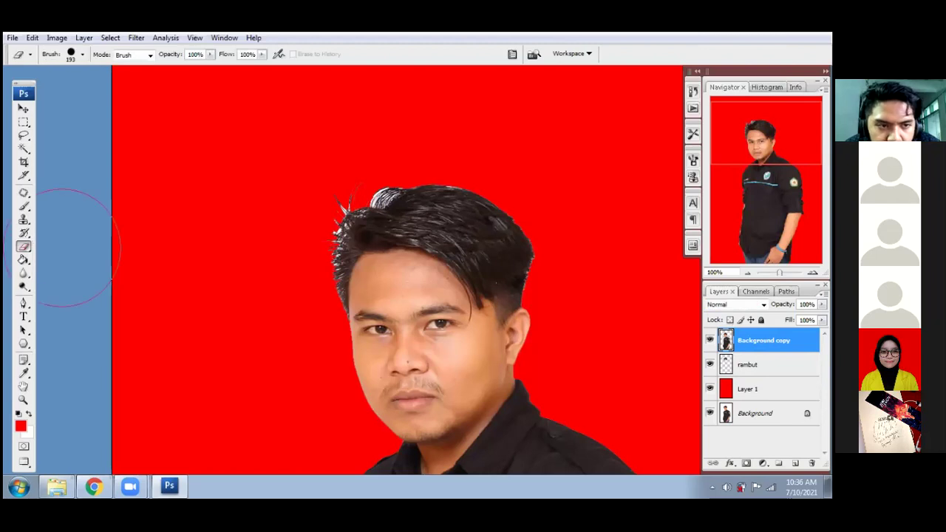
pyautogui.rightClick(267, 221)
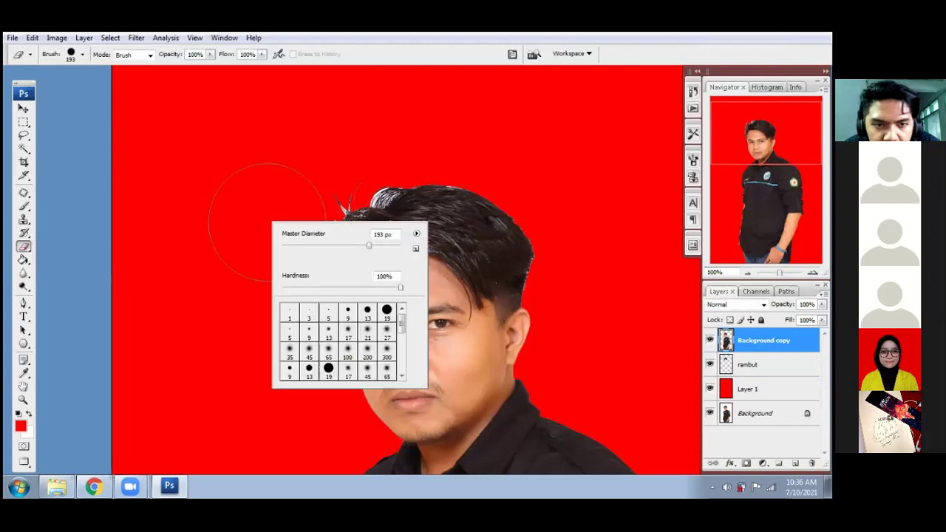
pyautogui.click(387, 332)
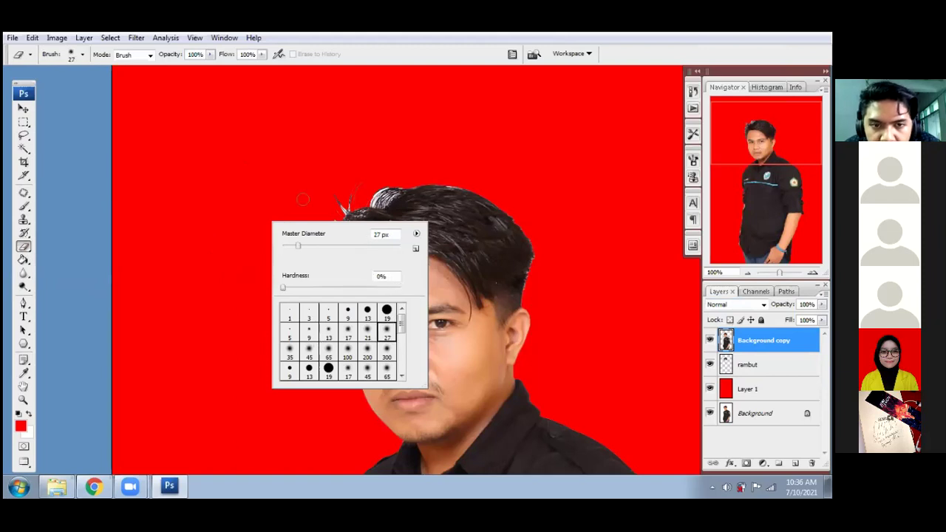
pyautogui.click(191, 56)
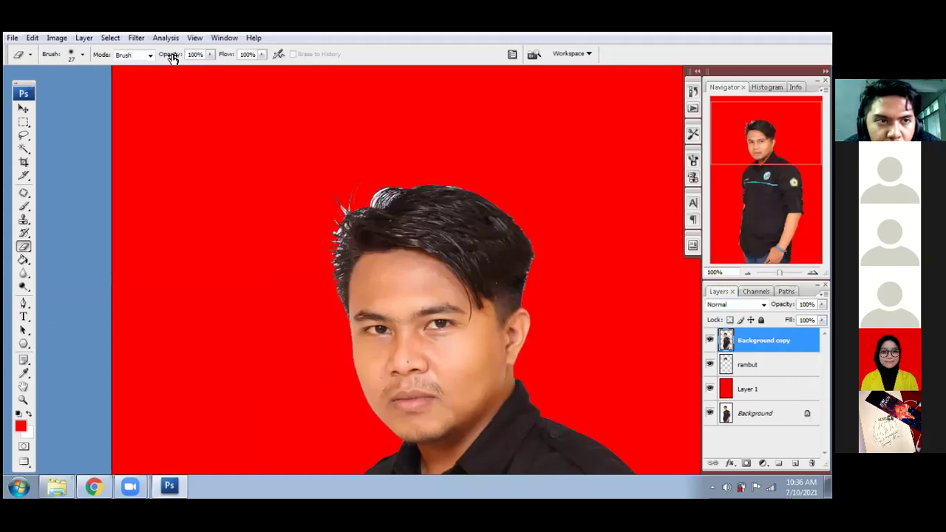
pyautogui.moveTo(172, 58); pyautogui.dragTo(157, 55)
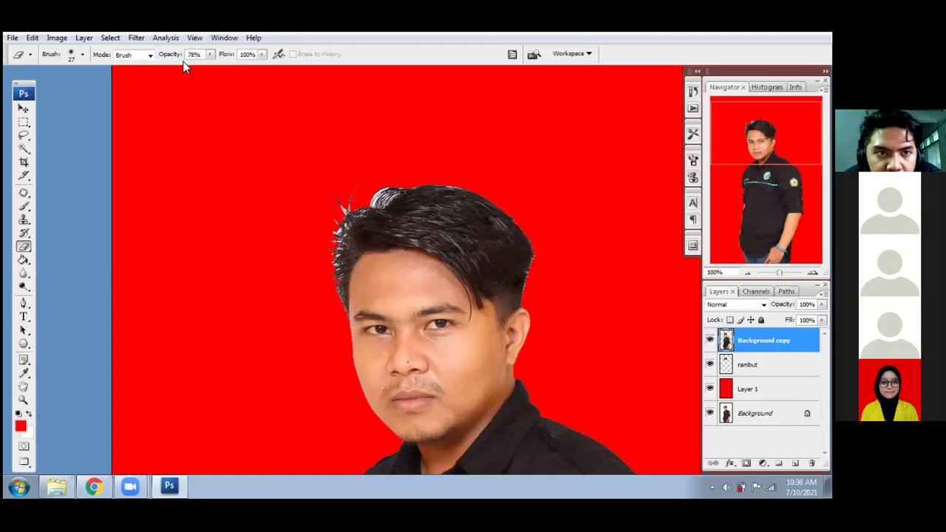
pyautogui.moveTo(226, 55); pyautogui.dragTo(207, 63)
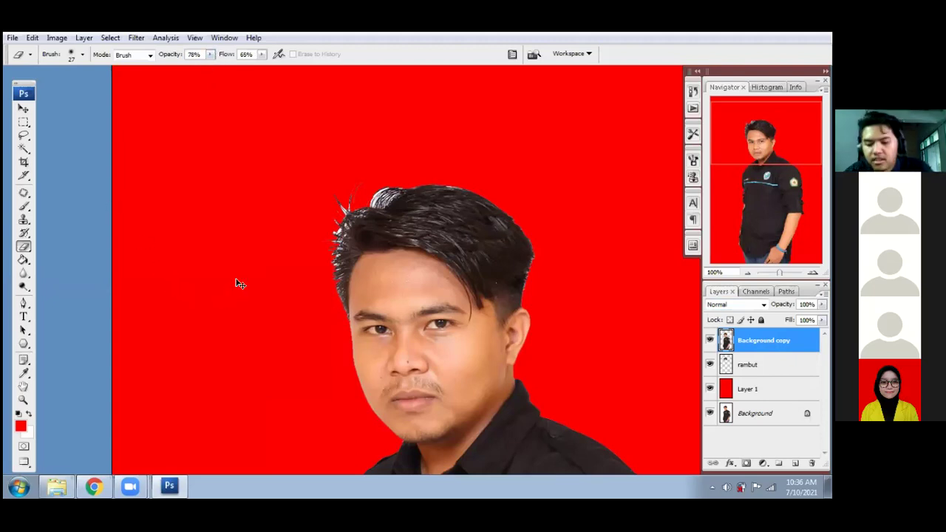
pyautogui.hotkey('ctrl', '+')
pyautogui.hotkey('ctrl', '+')
# - Erase the light fringe and white highlight along the top hair edge on Background copy
pyautogui.moveTo(363, 251); pyautogui.dragTo(408, 230)
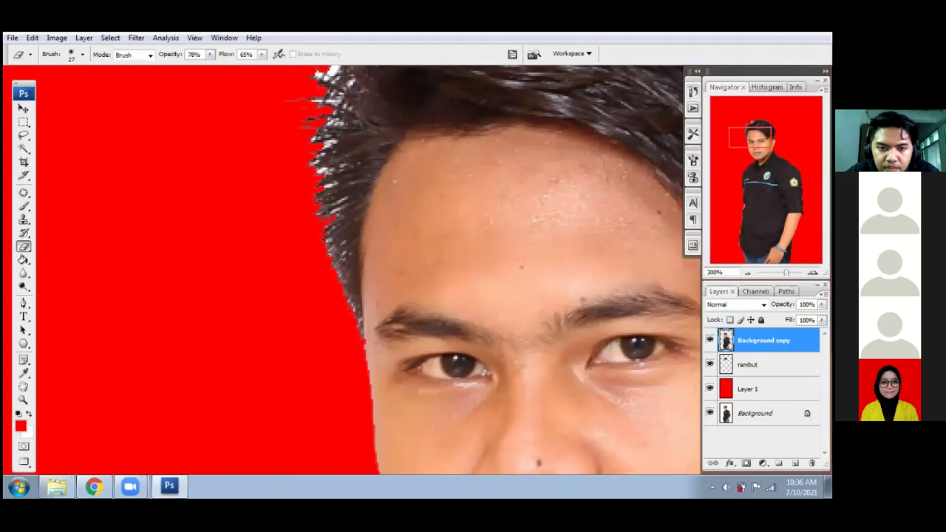
pyautogui.scroll(-1, 345, 313)
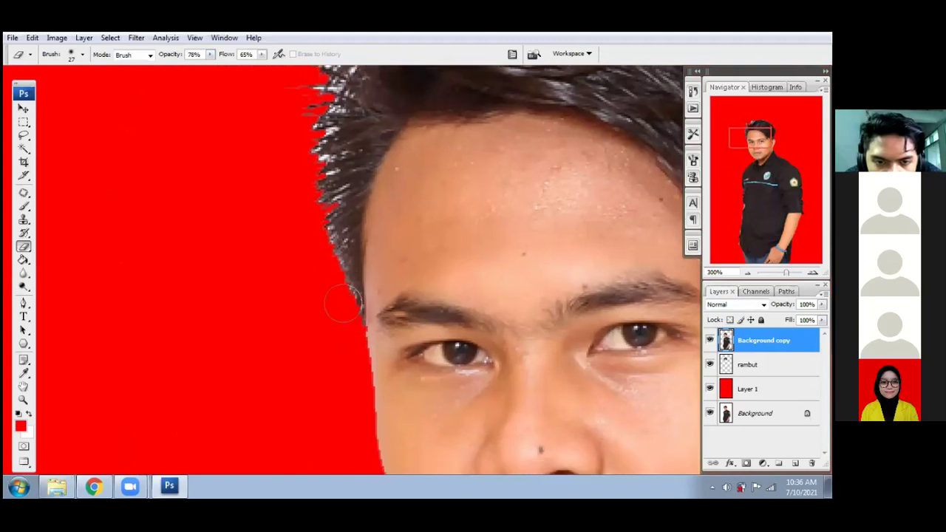
pyautogui.moveTo(335, 275)
pyautogui.mouseDown()
pyautogui.moveTo(334, 197)
pyautogui.moveTo(272, 291)
pyautogui.moveTo(307, 257)
pyautogui.moveTo(300, 222)
pyautogui.moveTo(309, 181)
pyautogui.moveTo(293, 164)
pyautogui.mouseUp()
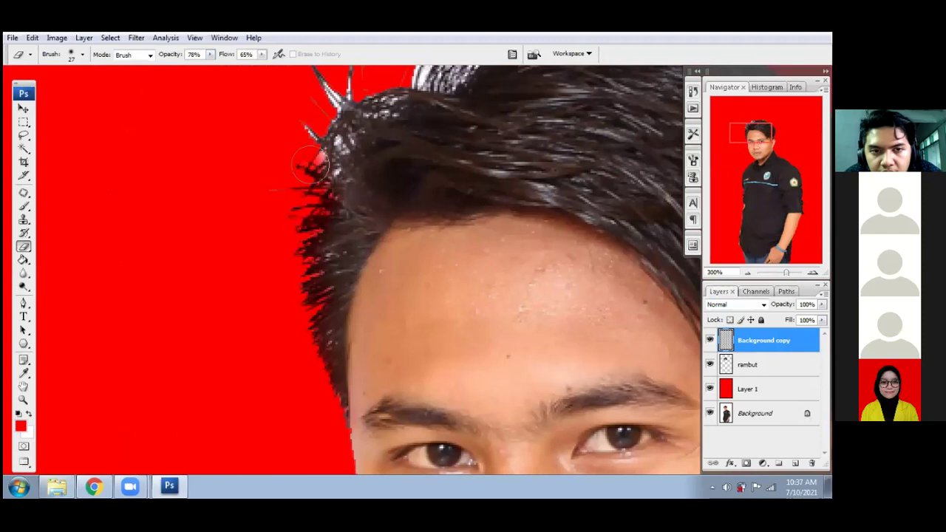
pyautogui.moveTo(291, 127); pyautogui.dragTo(290, 211)
pyautogui.moveTo(313, 154)
pyautogui.mouseDown()
pyautogui.moveTo(307, 234)
pyautogui.moveTo(325, 286)
pyautogui.mouseUp()
pyautogui.moveTo(366, 234)
pyautogui.mouseDown()
pyautogui.moveTo(340, 249)
pyautogui.moveTo(314, 299)
pyautogui.mouseUp()
pyautogui.moveTo(417, 185); pyautogui.dragTo(406, 210)
pyautogui.moveTo(439, 168)
pyautogui.mouseDown()
pyautogui.moveTo(392, 198)
pyautogui.moveTo(422, 178)
pyautogui.moveTo(411, 208)
pyautogui.moveTo(463, 179)
pyautogui.moveTo(290, 292)
pyautogui.mouseUp()
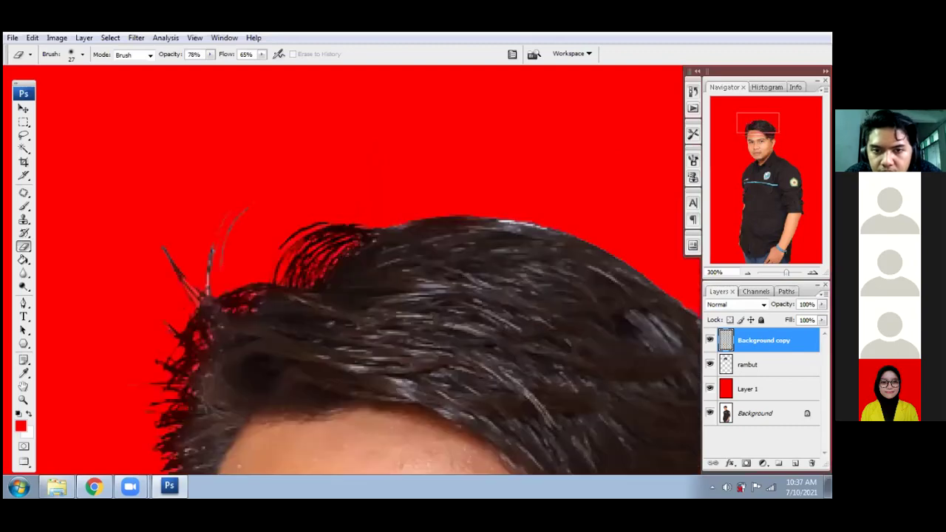
# - Erase light strands on the hair's right side and the red fringe on the left strands
pyautogui.moveTo(497, 215); pyautogui.dragTo(517, 209)
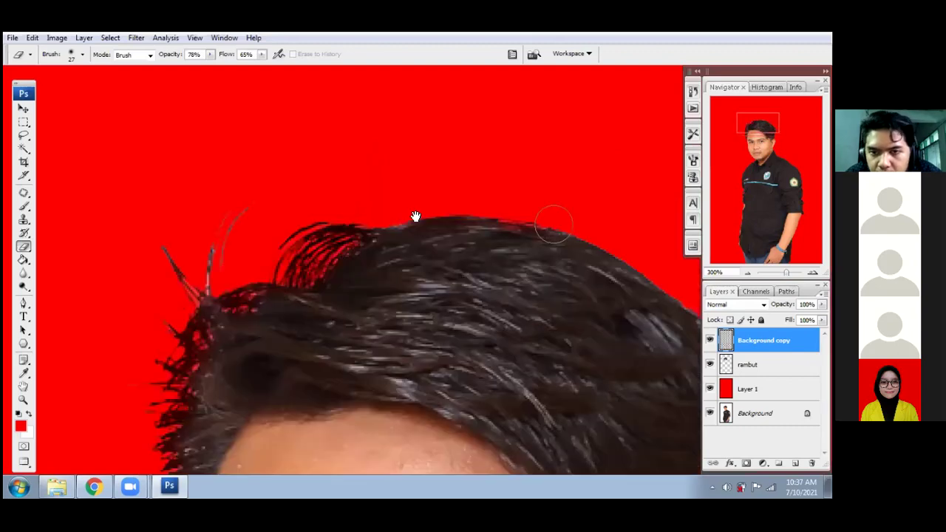
pyautogui.moveTo(464, 220); pyautogui.dragTo(294, 184)
pyautogui.moveTo(440, 233)
pyautogui.mouseDown()
pyautogui.moveTo(492, 254)
pyautogui.moveTo(516, 282)
pyautogui.mouseUp()
pyautogui.moveTo(588, 347)
pyautogui.mouseDown()
pyautogui.moveTo(515, 211)
pyautogui.moveTo(481, 358)
pyautogui.mouseUp()
pyautogui.moveTo(412, 241); pyautogui.dragTo(557, 282)
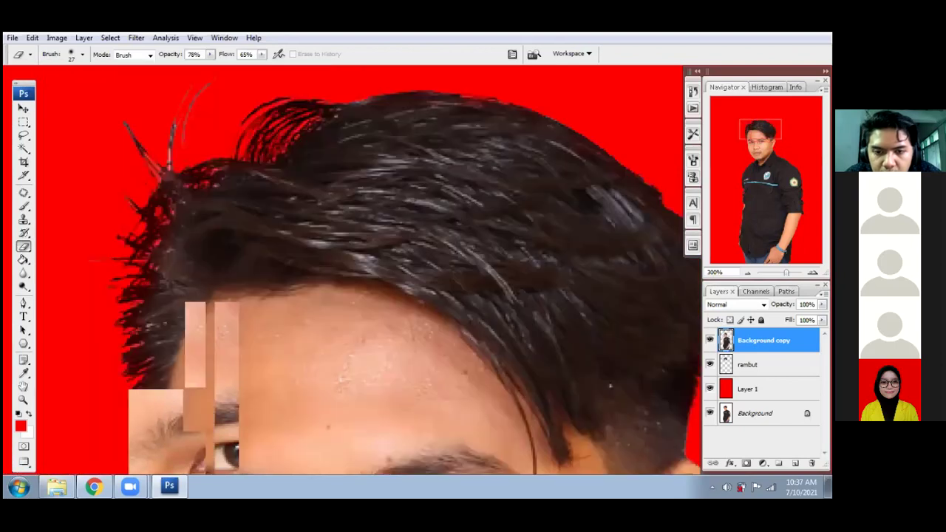
pyautogui.moveTo(235, 152)
pyautogui.mouseDown()
pyautogui.moveTo(226, 136)
pyautogui.moveTo(214, 177)
pyautogui.mouseUp()
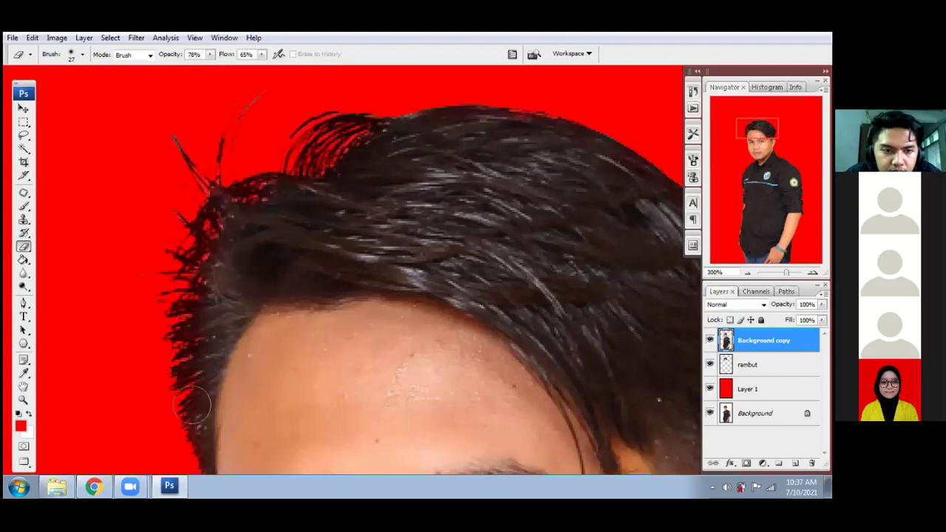
pyautogui.scroll(-3, 177, 299)
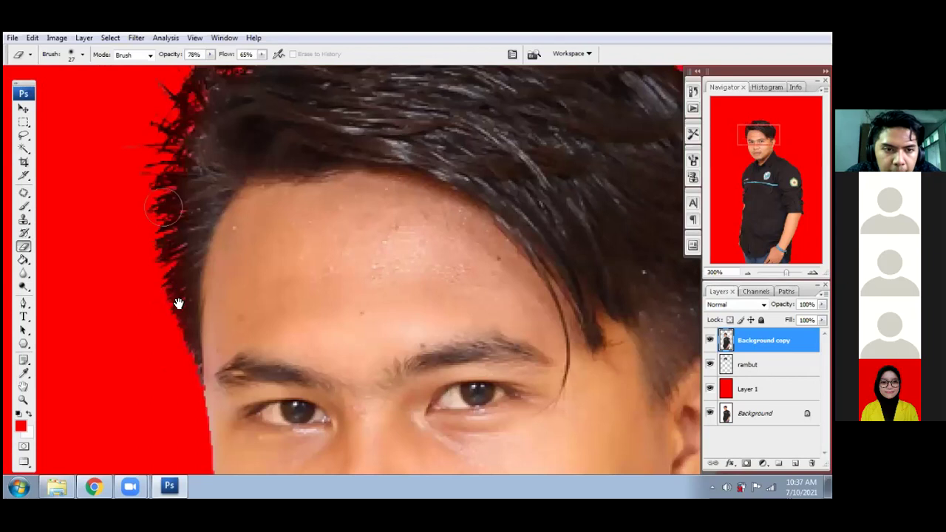
pyautogui.scroll(3, 177, 306)
pyautogui.moveTo(222, 233); pyautogui.dragTo(209, 194)
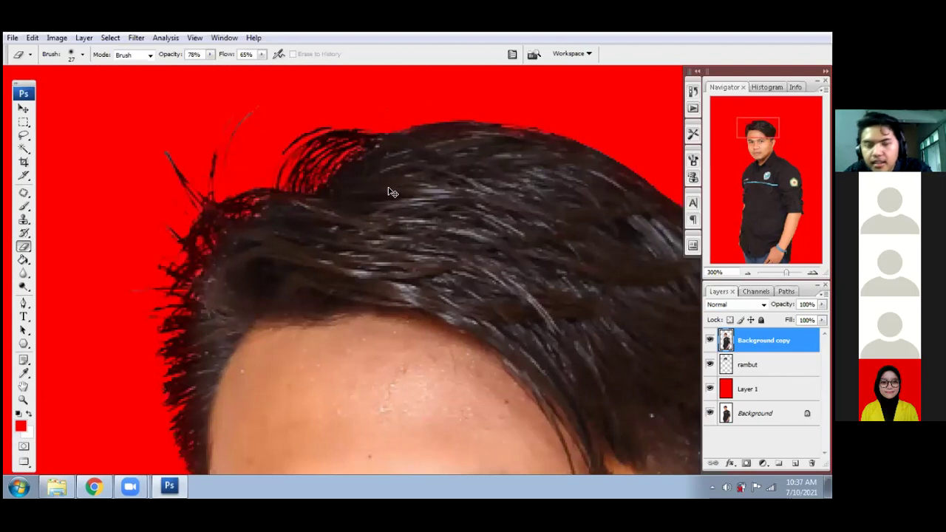
# - Check the overall result, then select the rambut layer and open Levels for it
pyautogui.hotkey('ctrl', '-')
pyautogui.hotkey('ctrl', '-')
pyautogui.hotkey('ctrl', '+')
pyautogui.hotkey('ctrl', '+')
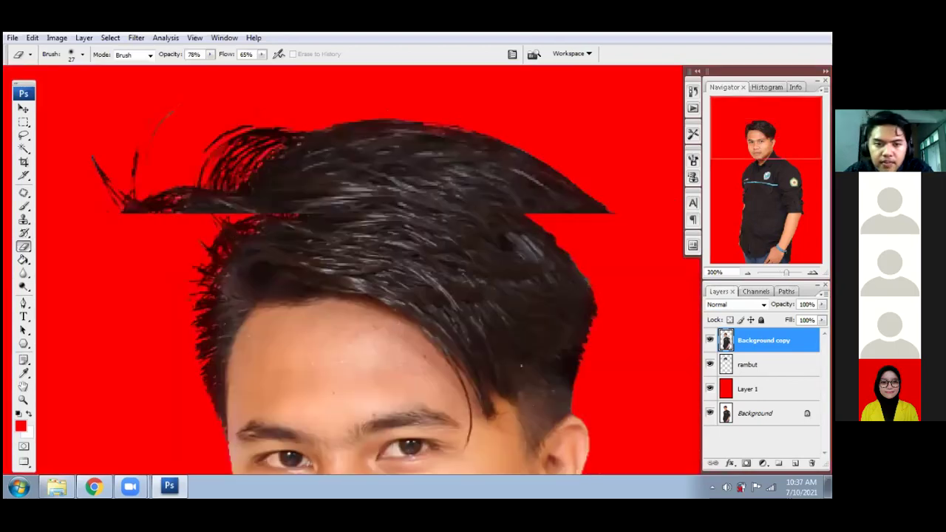
pyautogui.moveTo(164, 277)
pyautogui.mouseDown()
pyautogui.moveTo(326, 167)
pyautogui.moveTo(311, 210)
pyautogui.mouseUp()
pyautogui.moveTo(493, 190); pyautogui.dragTo(450, 247)
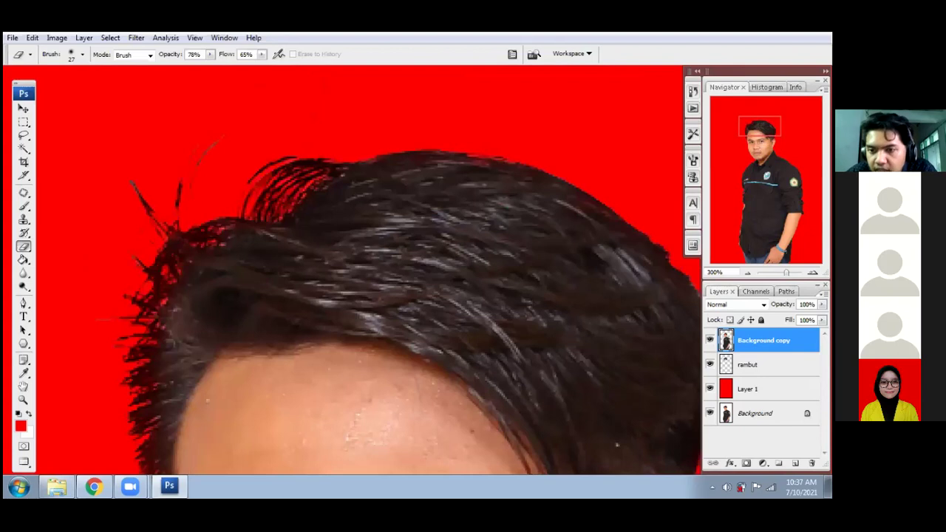
pyautogui.click(768, 365)
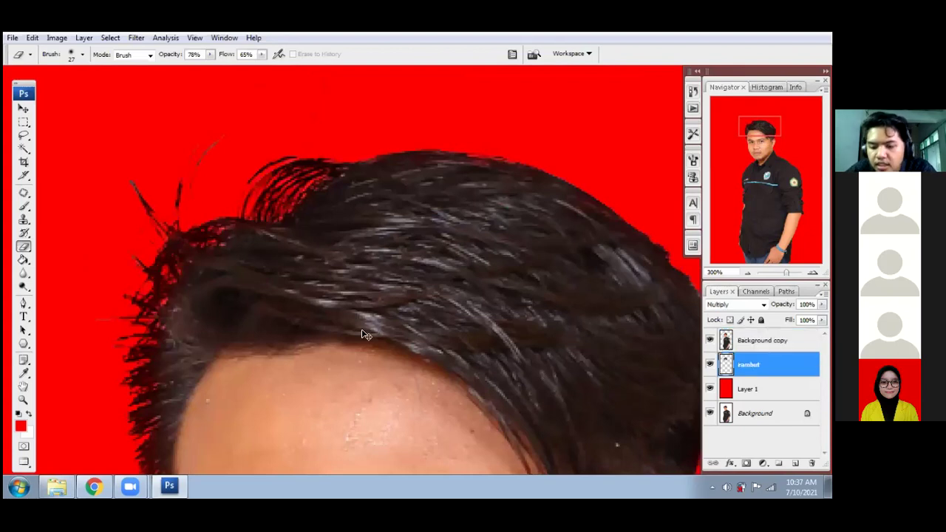
pyautogui.hotkey('ctrl', 'l')
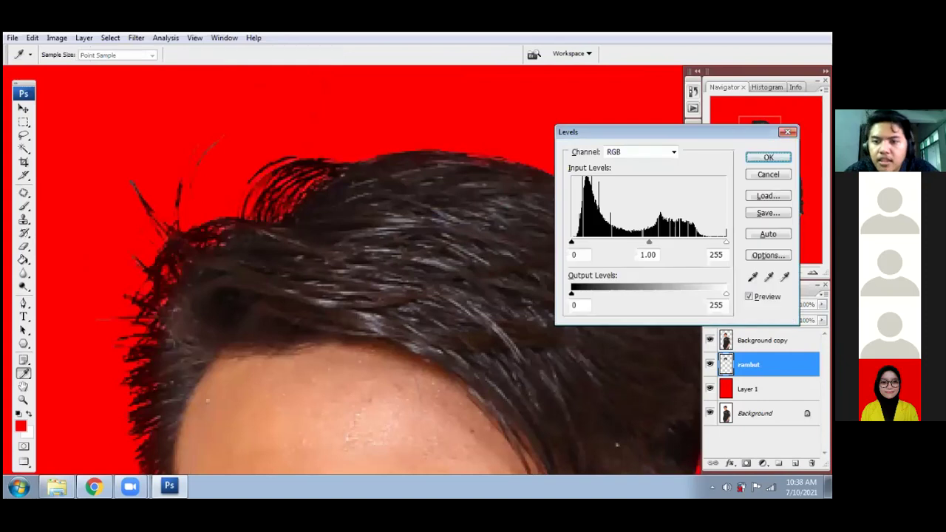
# - Lower the rambut Levels white input to 220, compare the preview, and apply it
pyautogui.moveTo(725, 242); pyautogui.dragTo(712, 242)
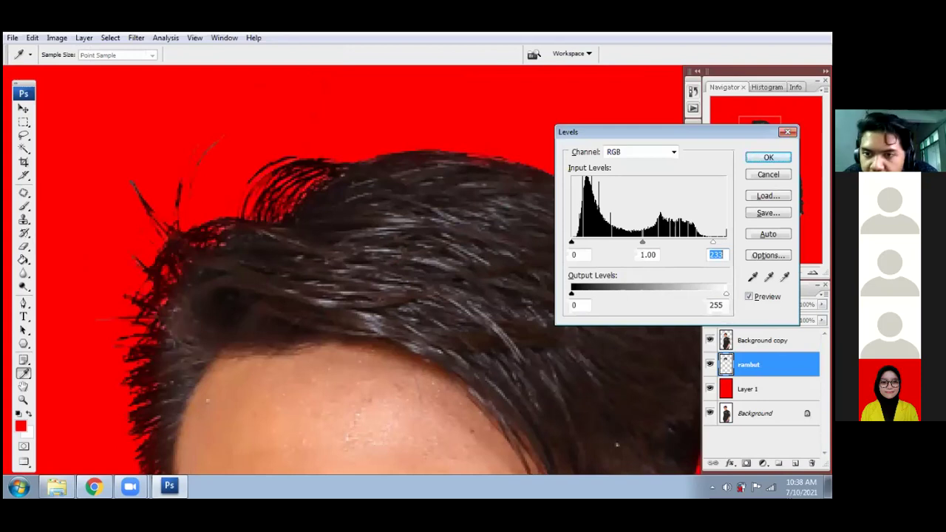
pyautogui.write('231')
pyautogui.press('Down')
pyautogui.press('Down')
pyautogui.press('Down')
pyautogui.press('Down')
pyautogui.press('Down')
pyautogui.press('Down')
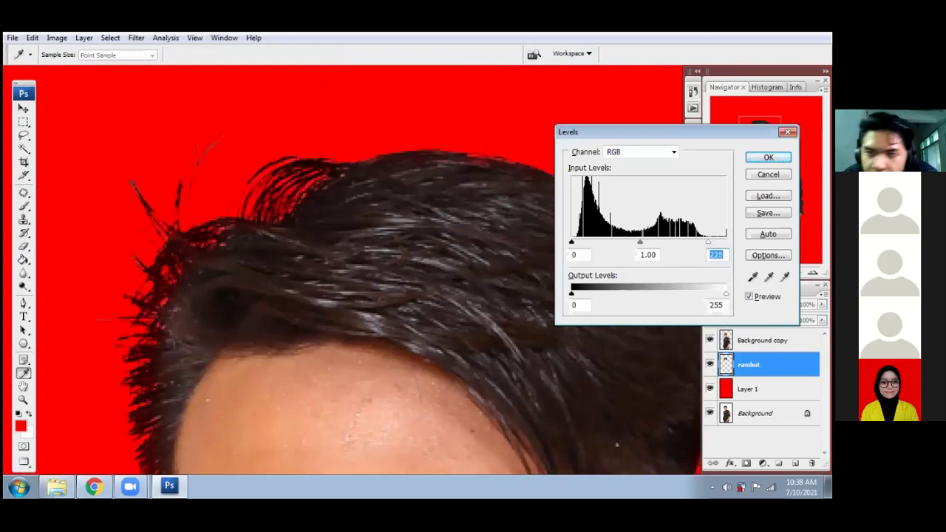
pyautogui.press('Down')
pyautogui.press('Down')
pyautogui.press('Down')
pyautogui.press('Down')
pyautogui.press('Down')
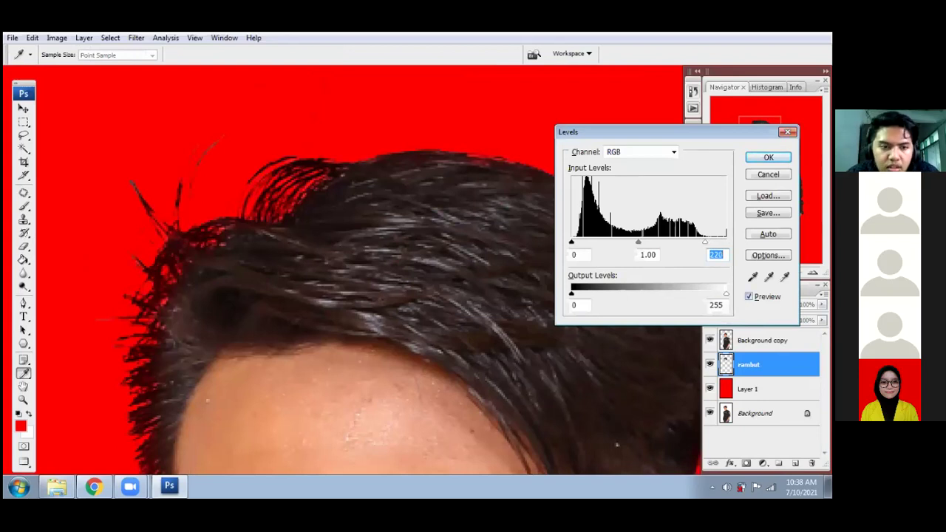
pyautogui.hotkey('alt', 'p')
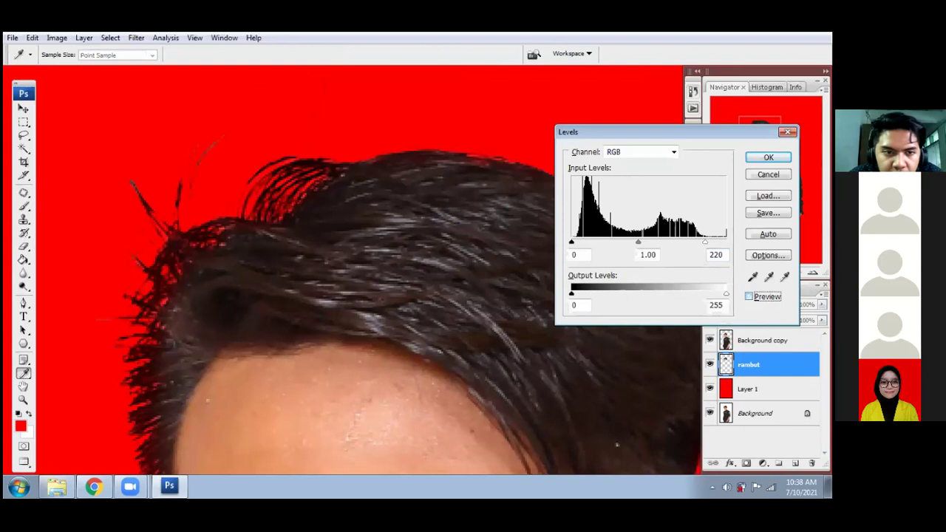
pyautogui.hotkey('alt', 'p')
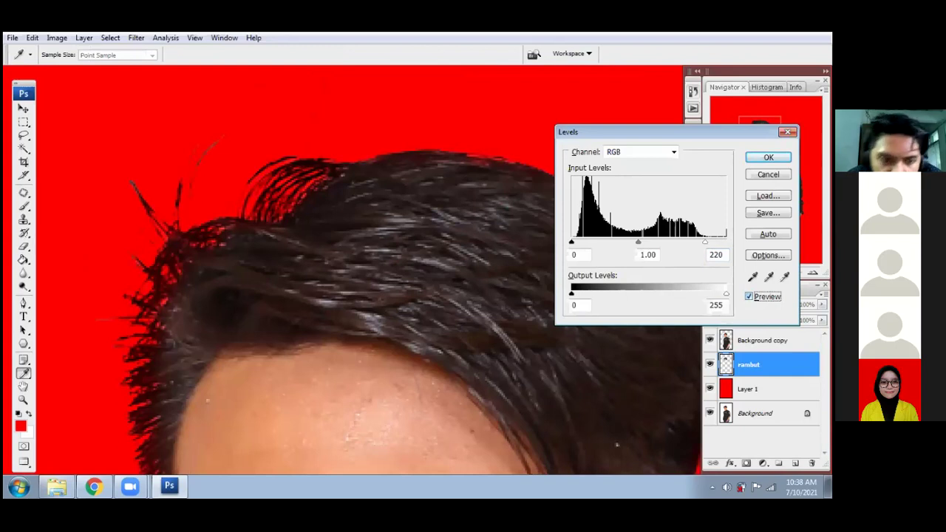
pyautogui.press('Return')
pyautogui.press('e')
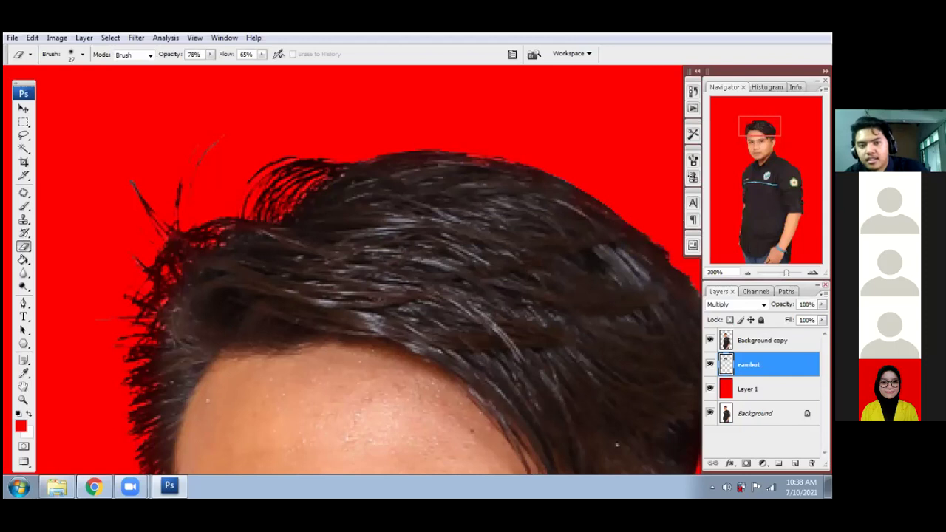
# - Fit the photo on screen, hide Background copy and rambut, and duplicate Background above the red layer
pyautogui.hotkey('ctrl', '-')
pyautogui.hotkey('ctrl', '-')
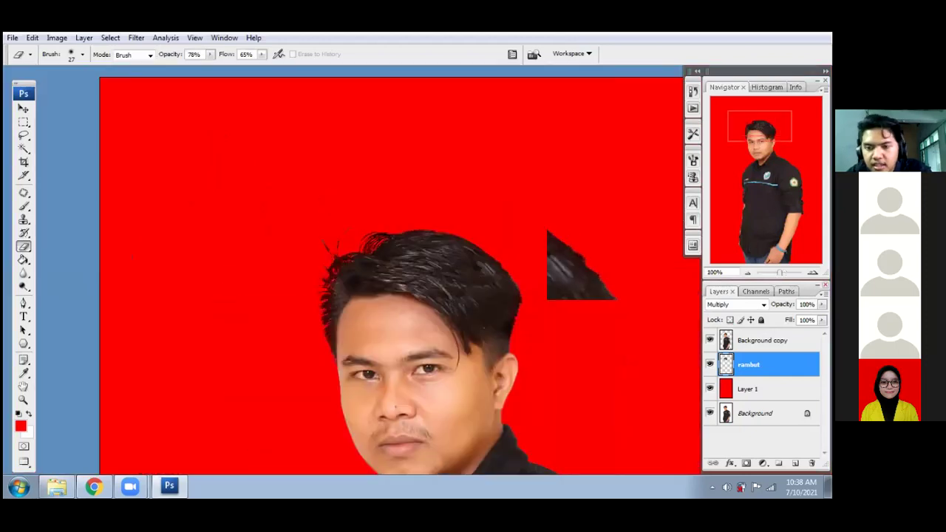
pyautogui.hotkey('ctrl', '0')
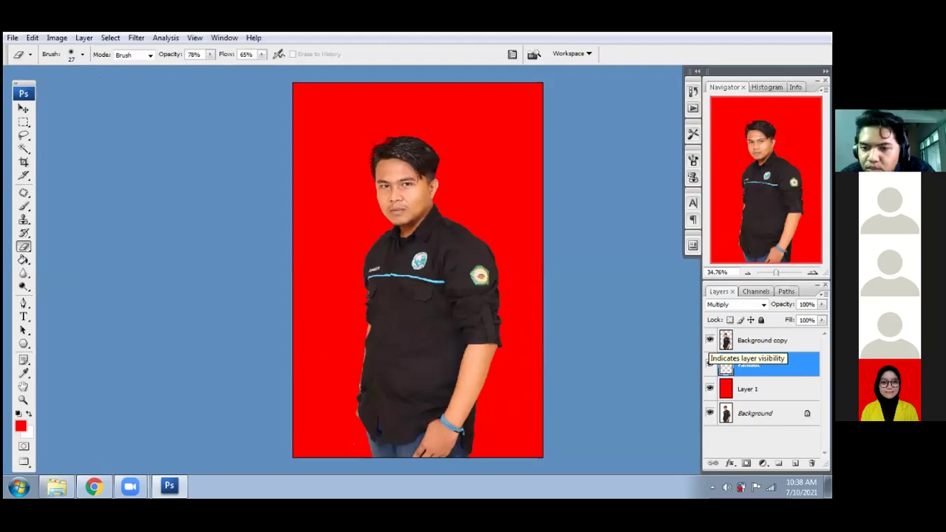
pyautogui.click(709, 363)
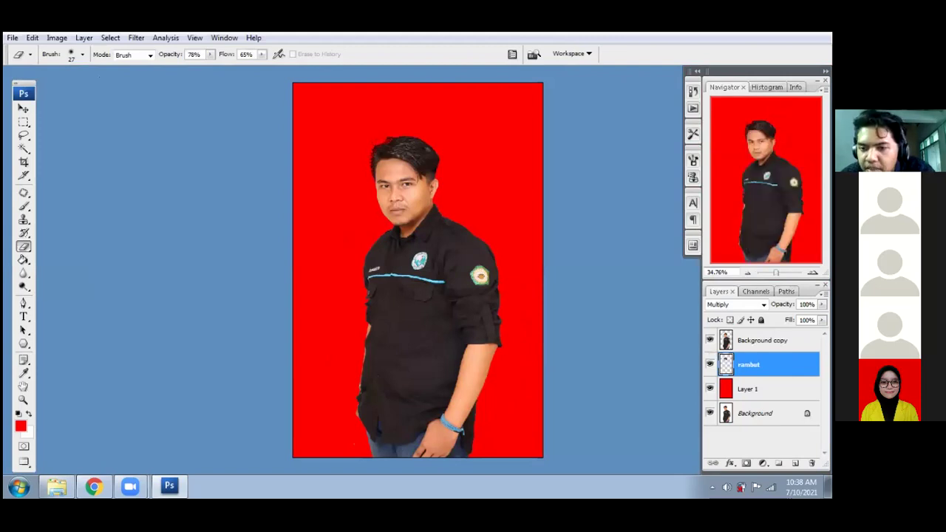
pyautogui.moveTo(709, 340); pyautogui.dragTo(710, 363)
pyautogui.click(755, 414)
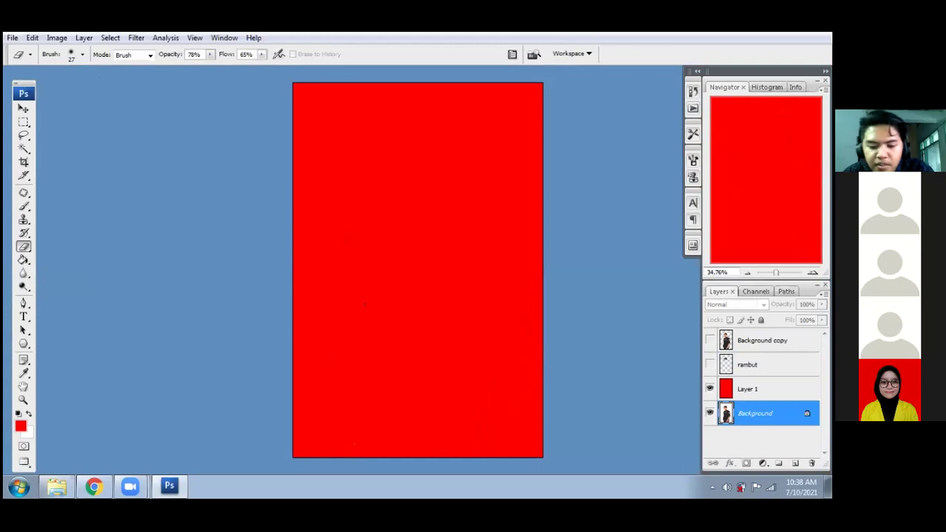
pyautogui.moveTo(756, 414); pyautogui.dragTo(766, 383)
pyautogui.click(764, 340)
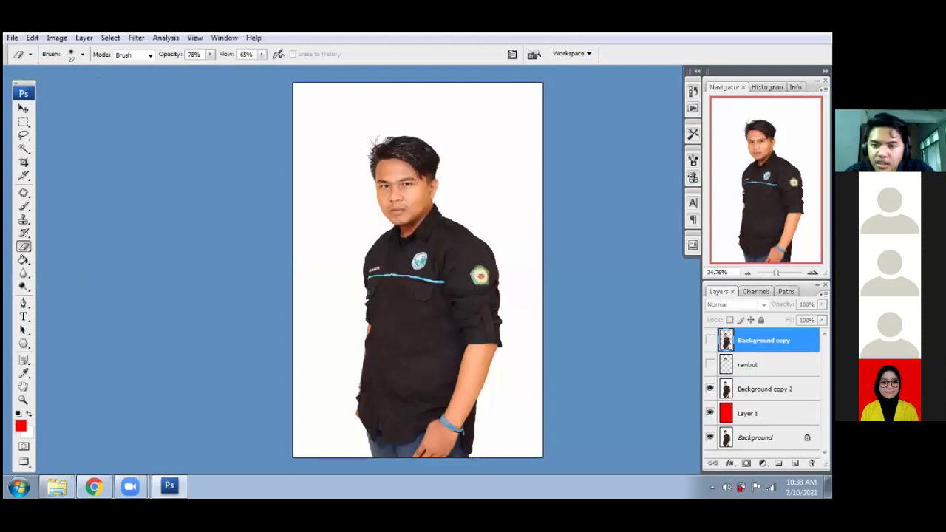
pyautogui.click(766, 389)
# - Magic-wand and delete Background copy 2's white backdrop, deselect, and zoom to 300% on the face
pyautogui.press('w')
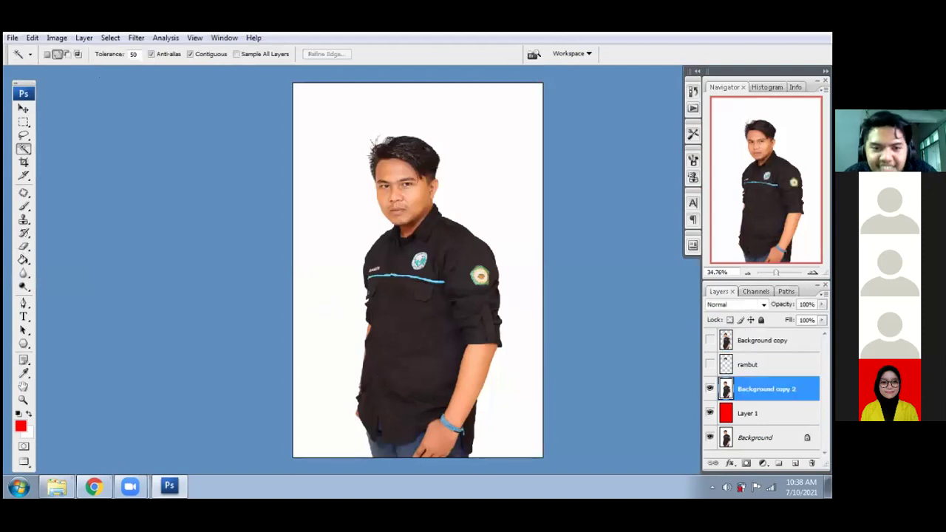
pyautogui.click(328, 308)
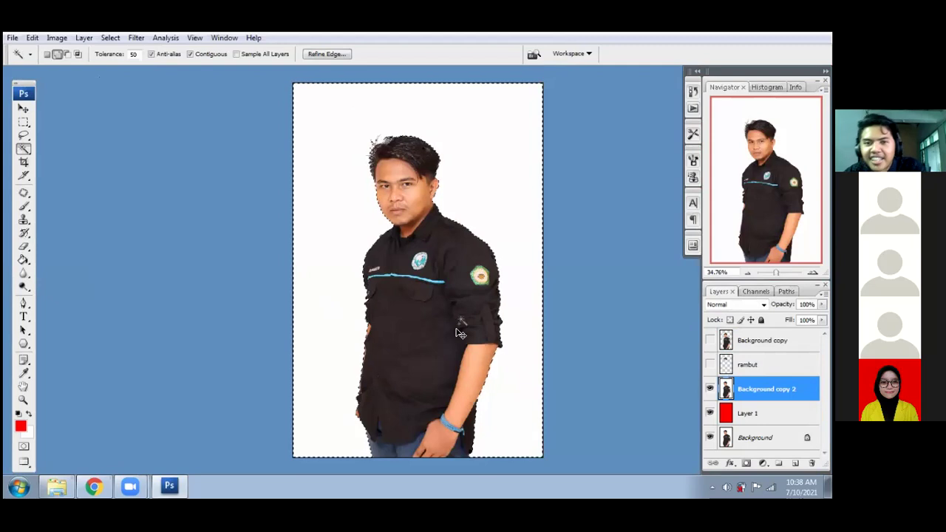
pyautogui.press('Delete')
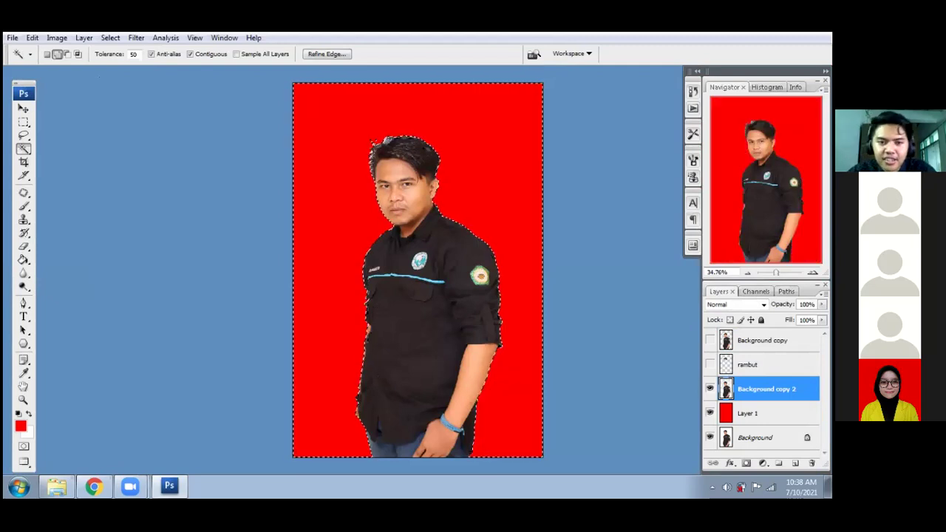
pyautogui.hotkey('ctrl', 'd')
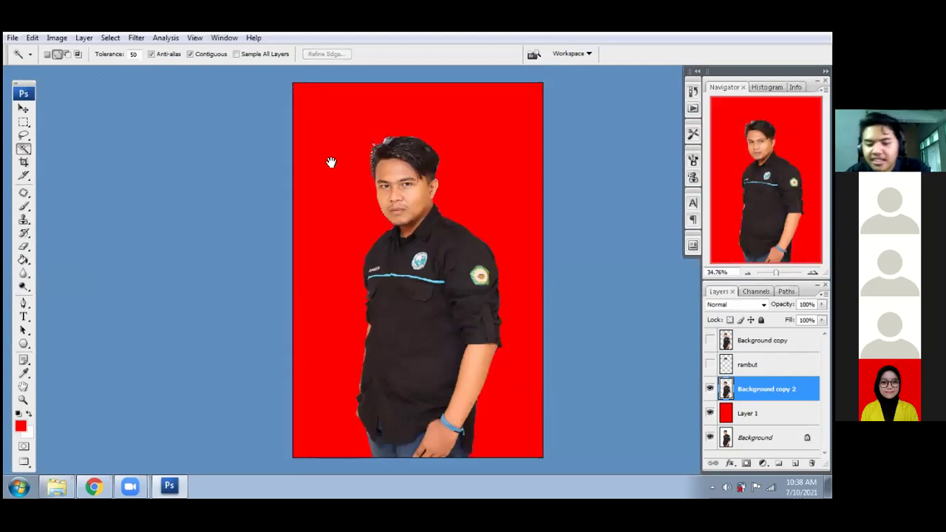
pyautogui.hotkey('ctrl', '+')
pyautogui.hotkey('ctrl', '+')
pyautogui.hotkey('ctrl', '+')
pyautogui.moveTo(367, 160); pyautogui.dragTo(422, 275)
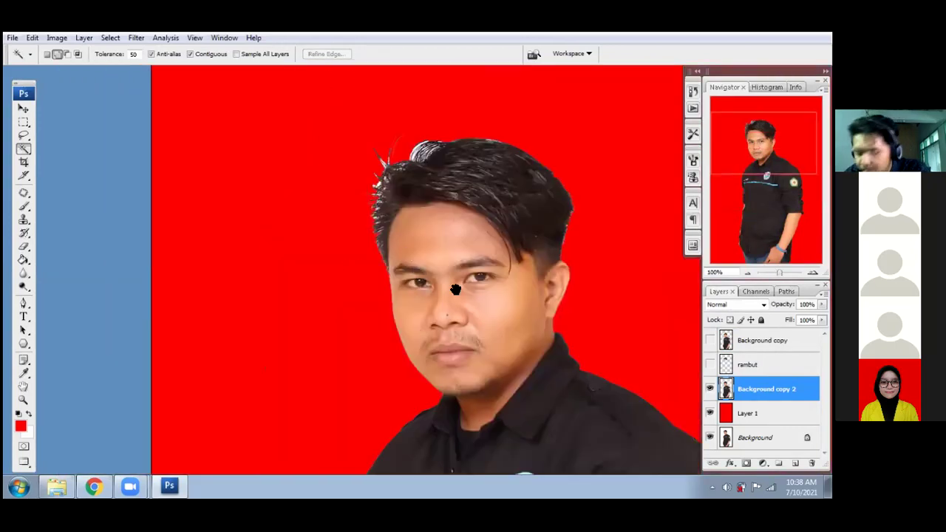
pyautogui.hotkey('ctrl', '+')
pyautogui.hotkey('ctrl', '+')
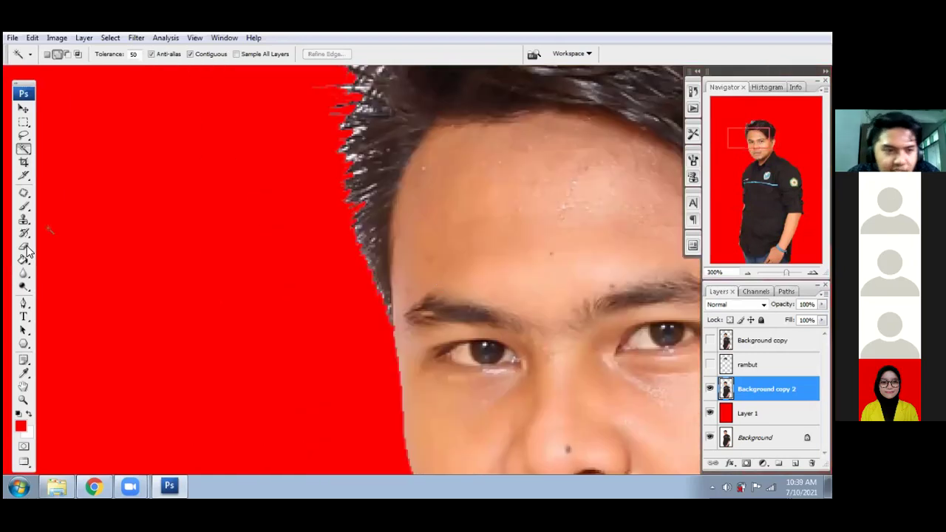
# - Set the Eraser to a 9 px brush with 100% opacity and 100% flow
pyautogui.press('e')
pyautogui.rightClick(335, 362)
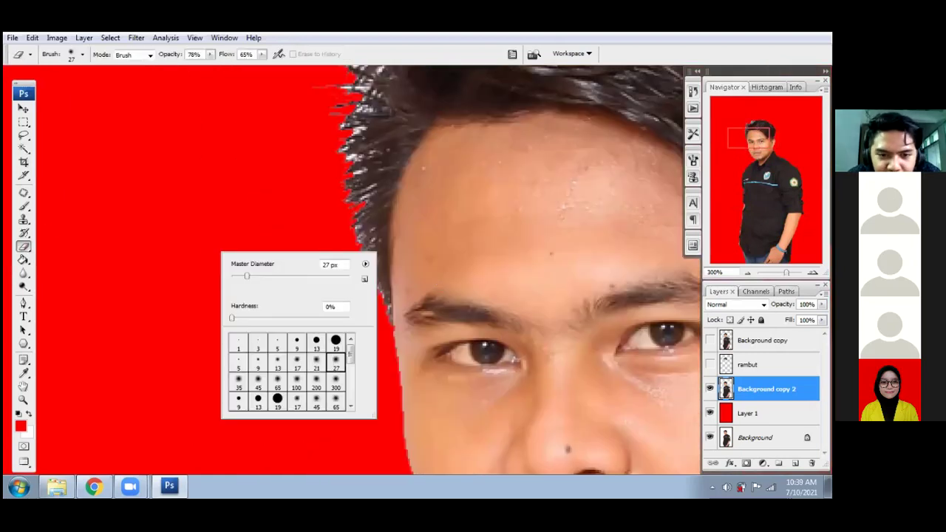
pyautogui.click(289, 226)
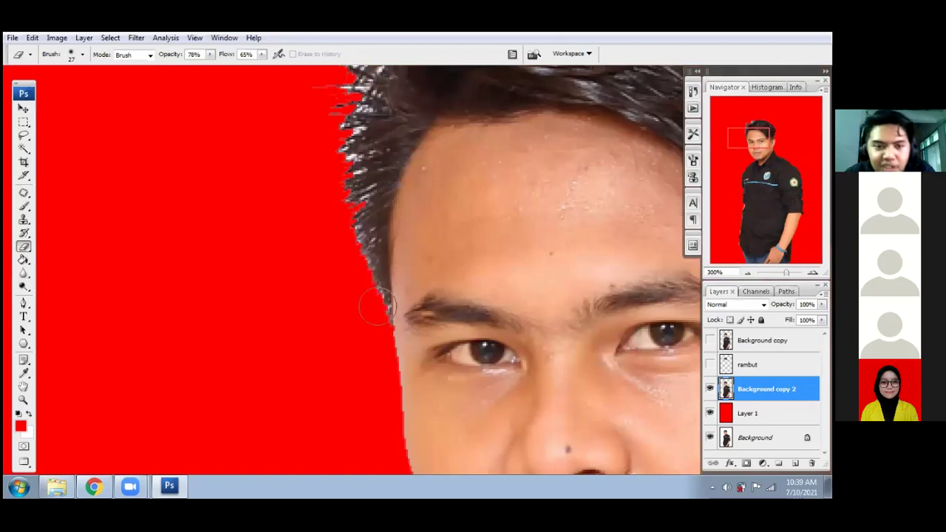
pyautogui.press('[')
pyautogui.press('[')
pyautogui.press('[')
pyautogui.press('[')
pyautogui.press('[')
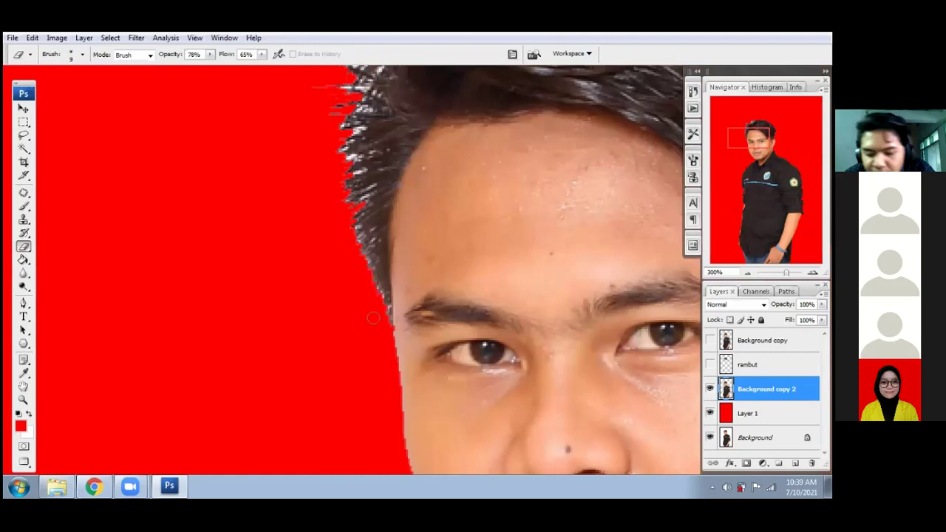
pyautogui.hotkey('ctrl', '+')
pyautogui.hotkey('ctrl', '+')
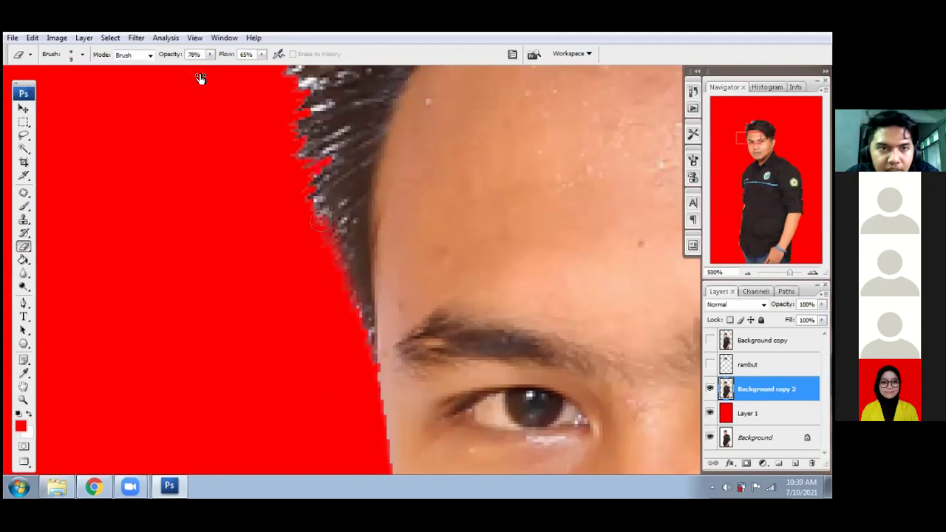
pyautogui.press('0')
pyautogui.hotkey('shift', '0')
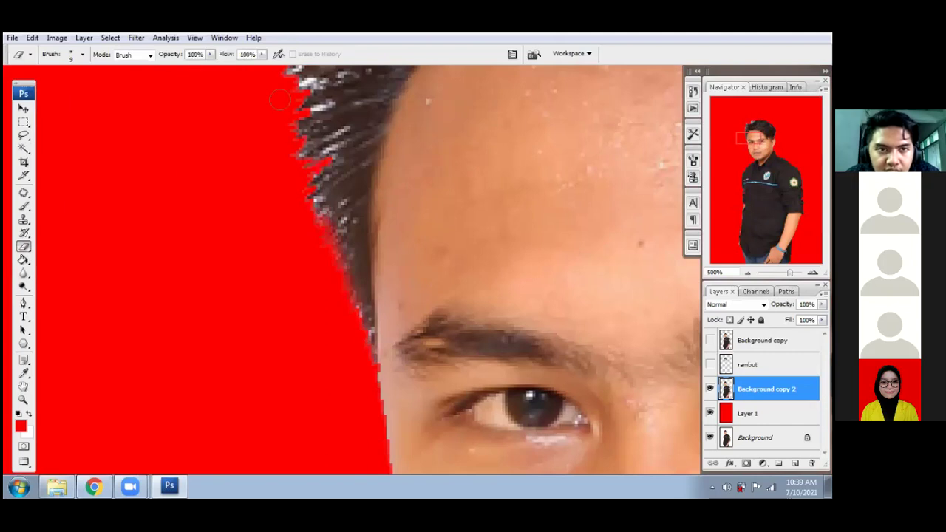
# - Erase stray hair strands down the left hair edge on Background copy 2
pyautogui.moveTo(318, 230); pyautogui.dragTo(314, 217)
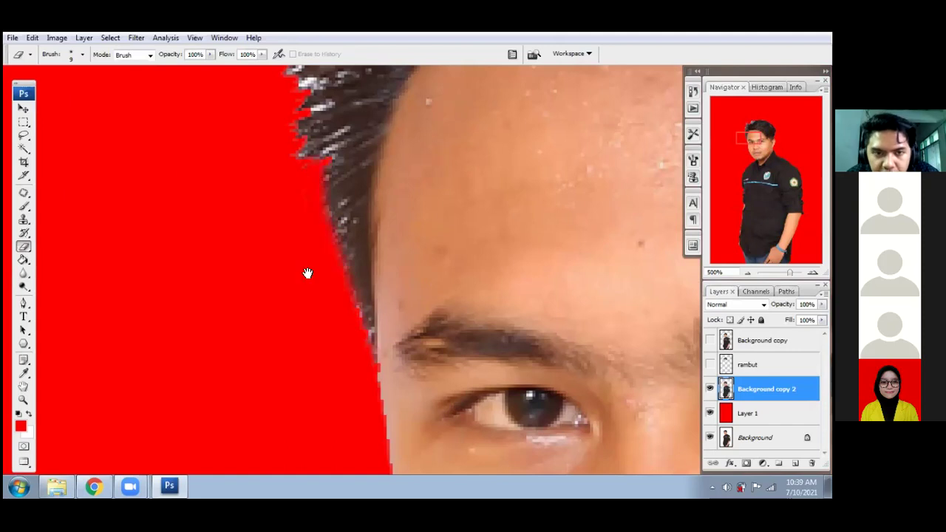
pyautogui.scroll(3, 304, 251)
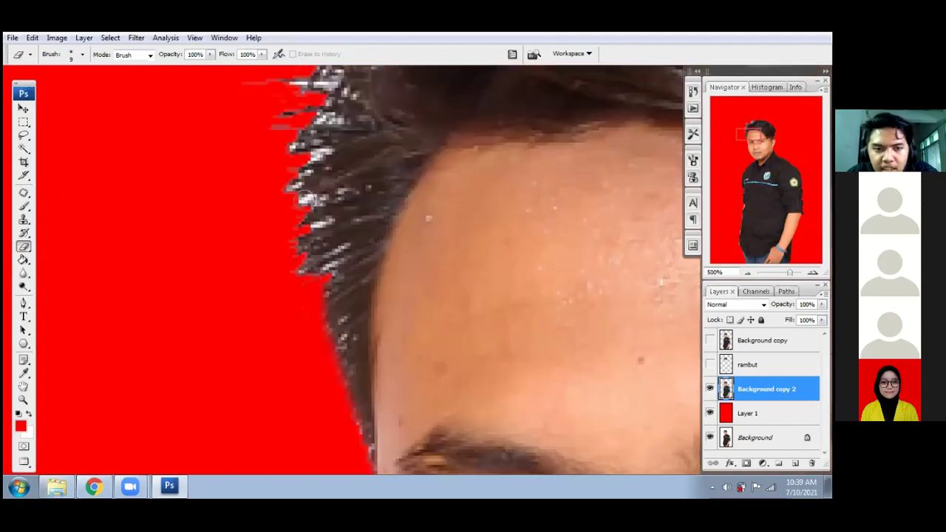
pyautogui.moveTo(306, 198); pyautogui.dragTo(282, 292)
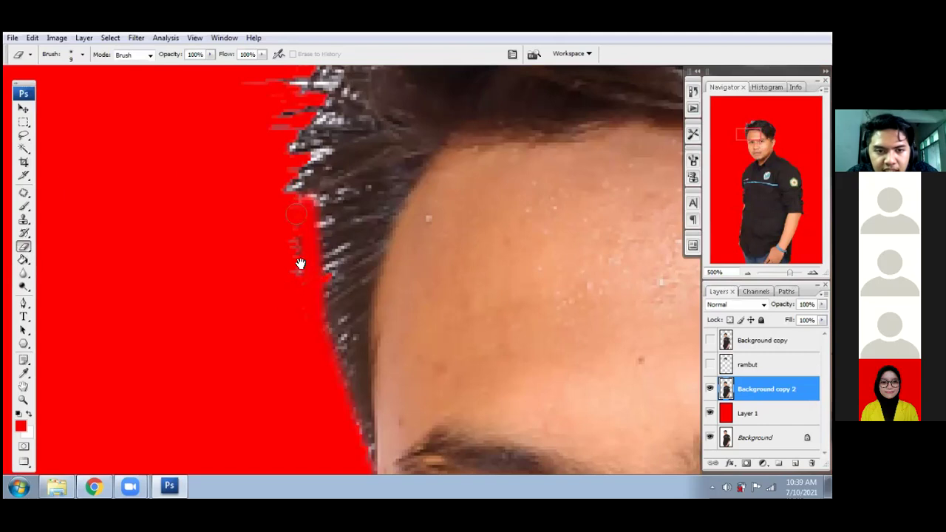
pyautogui.scroll(2, 299, 266)
pyautogui.moveTo(300, 268); pyautogui.dragTo(294, 221)
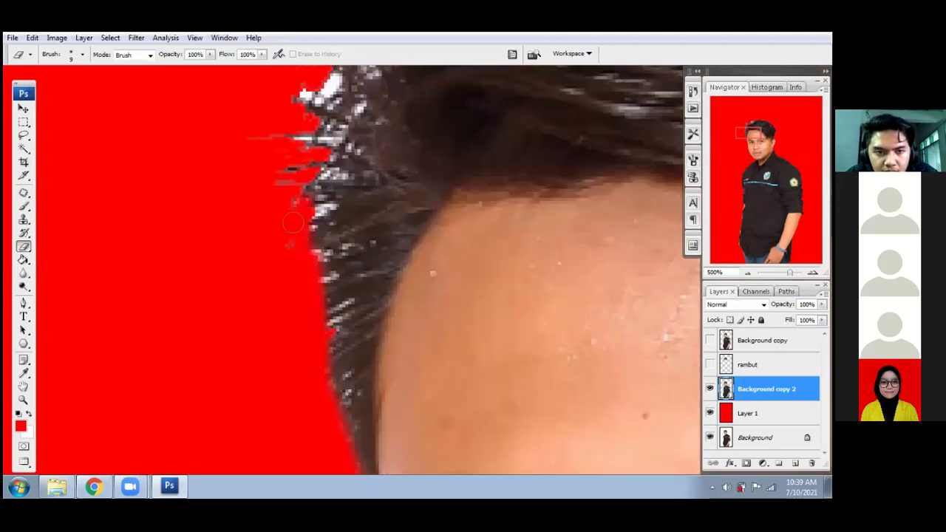
pyautogui.scroll(2, 300, 279)
pyautogui.moveTo(297, 220)
pyautogui.mouseDown()
pyautogui.moveTo(271, 254)
pyautogui.moveTo(285, 214)
pyautogui.moveTo(268, 233)
pyautogui.mouseUp()
pyautogui.moveTo(283, 236); pyautogui.dragTo(267, 279)
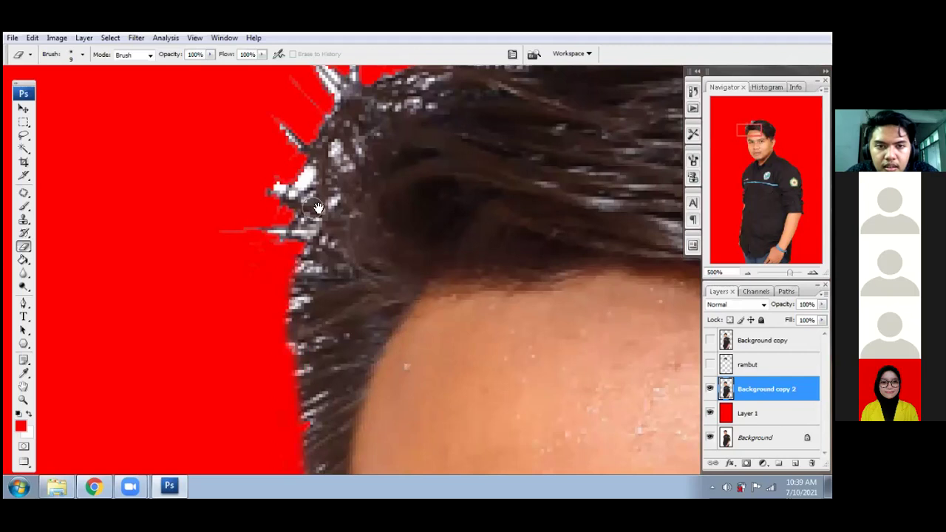
# - Erase the remaining stray strands up the hairline, above the head and along the top
pyautogui.scroll(2, 268, 279)
pyautogui.moveTo(287, 279); pyautogui.dragTo(308, 218)
pyautogui.moveTo(308, 218); pyautogui.dragTo(273, 300)
pyautogui.moveTo(273, 299)
pyautogui.mouseDown()
pyautogui.moveTo(323, 233)
pyautogui.moveTo(238, 358)
pyautogui.moveTo(172, 405)
pyautogui.moveTo(214, 364)
pyautogui.mouseUp()
pyautogui.moveTo(241, 324); pyautogui.dragTo(216, 299)
pyautogui.moveTo(292, 225)
pyautogui.mouseDown()
pyautogui.moveTo(240, 259)
pyautogui.moveTo(258, 240)
pyautogui.moveTo(225, 196)
pyautogui.moveTo(294, 185)
pyautogui.mouseUp()
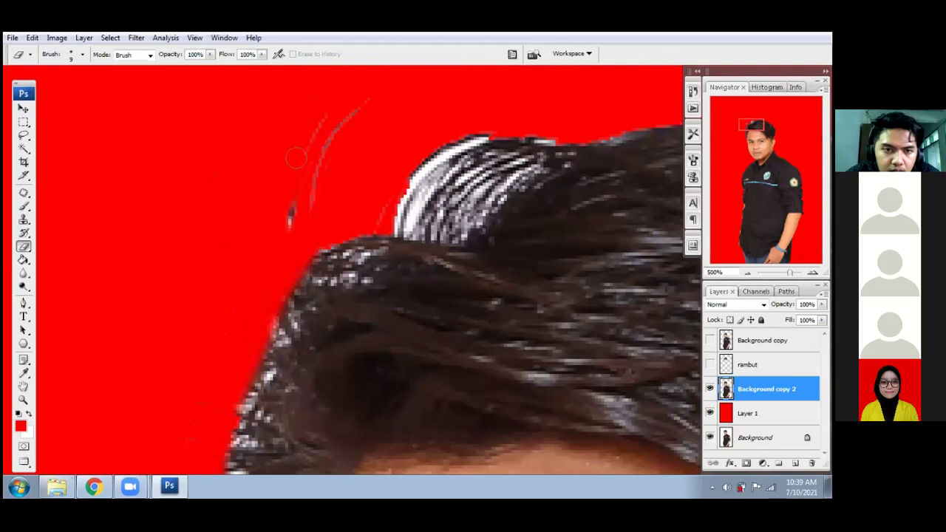
pyautogui.moveTo(299, 140)
pyautogui.mouseDown()
pyautogui.moveTo(333, 129)
pyautogui.moveTo(317, 162)
pyautogui.mouseUp()
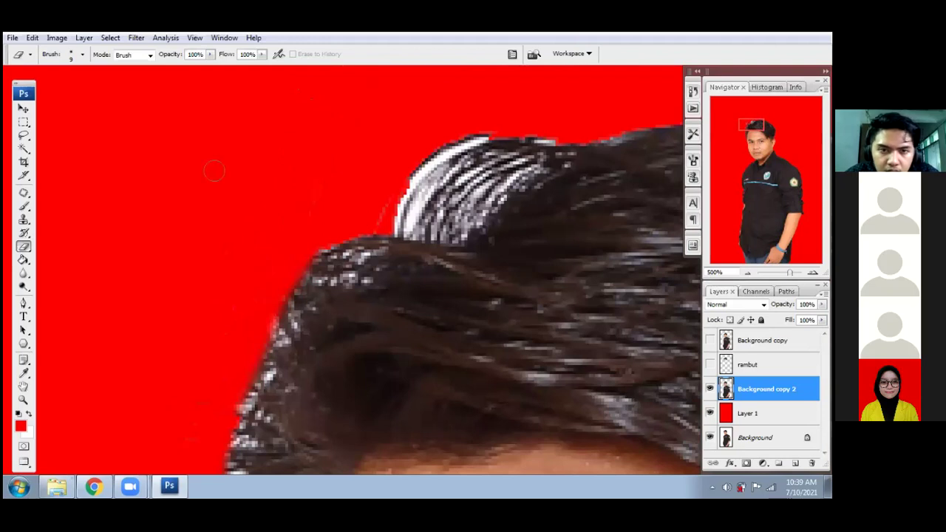
pyautogui.moveTo(399, 215); pyautogui.dragTo(467, 237)
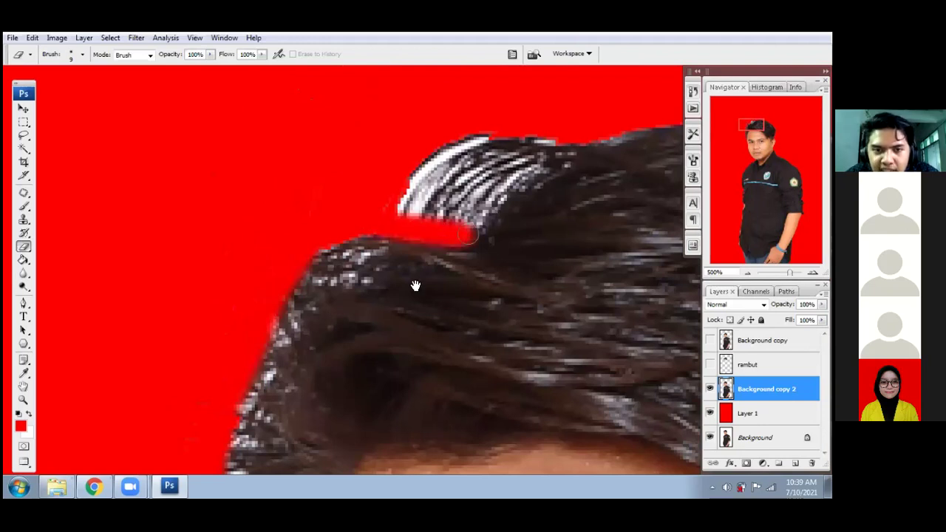
pyautogui.moveTo(507, 192)
pyautogui.mouseDown()
pyautogui.moveTo(427, 267)
pyautogui.moveTo(462, 230)
pyautogui.mouseUp()
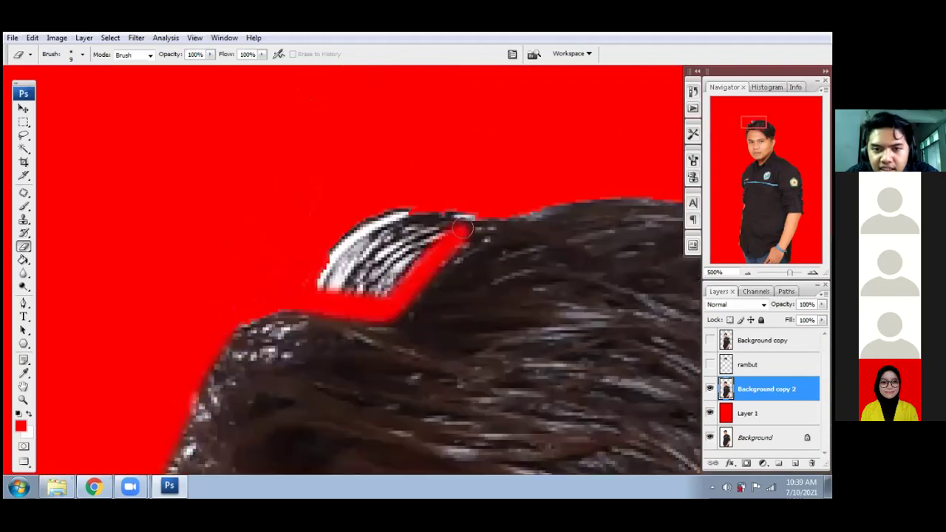
# - Erase the hair pixels around the top tuft with a 19 px hard-edged eraser
pyautogui.rightClick(532, 173)
pyautogui.click(563, 255)
pyautogui.moveTo(369, 203)
pyautogui.mouseDown()
pyautogui.moveTo(333, 269)
pyautogui.moveTo(371, 274)
pyautogui.moveTo(429, 213)
pyautogui.moveTo(333, 254)
pyautogui.mouseUp()
pyautogui.scroll(-3, 392, 160)
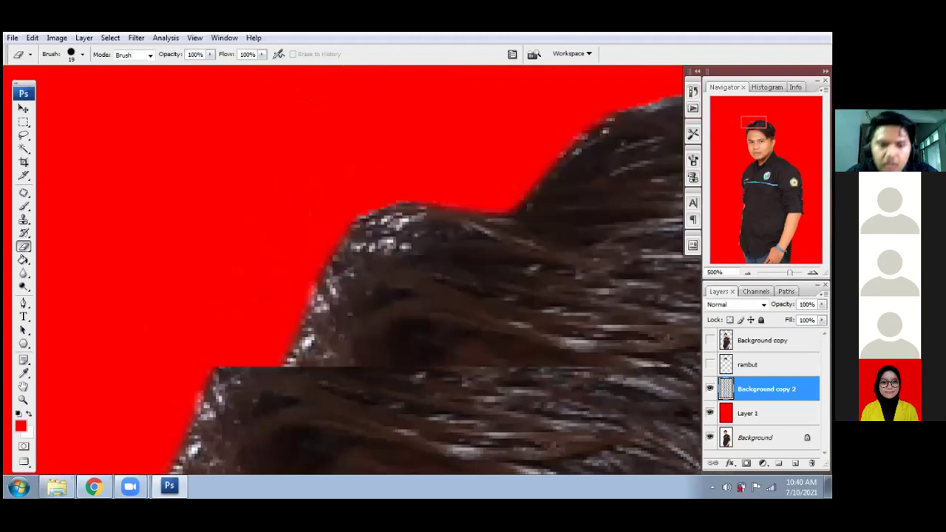
pyautogui.scroll(-1, 387, 197)
pyautogui.moveTo(446, 312); pyautogui.dragTo(315, 291)
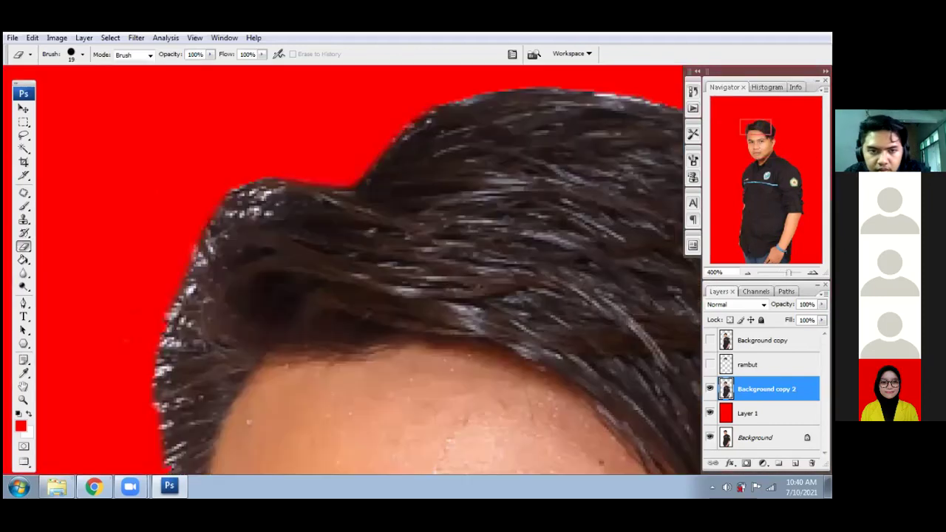
pyautogui.scroll(2, 377, 280)
# - Switch to the soft eraser, resize it to 15 px, and clean the remaining hair edge
pyautogui.rightClick(289, 237)
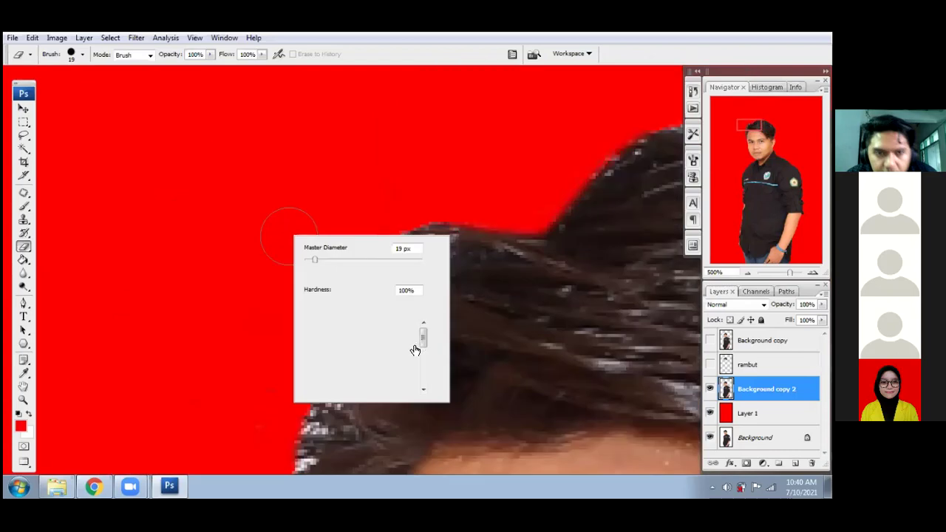
pyautogui.click(411, 346)
pyautogui.click(477, 193)
pyautogui.press('[')
pyautogui.press('[')
pyautogui.press('[')
pyautogui.press(']')
pyautogui.press(']')
pyautogui.moveTo(429, 216); pyautogui.dragTo(402, 238)
# - Scroll and pan out to view the whole head and shoulders
pyautogui.scroll(-3, 404, 235)
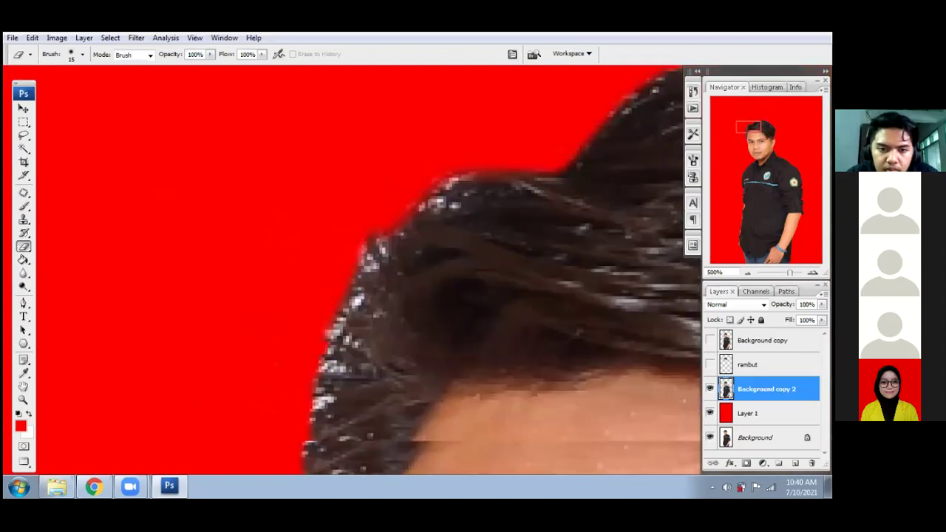
pyautogui.hscroll(-2, 344, 302)
pyautogui.scroll(-3, 328, 215)
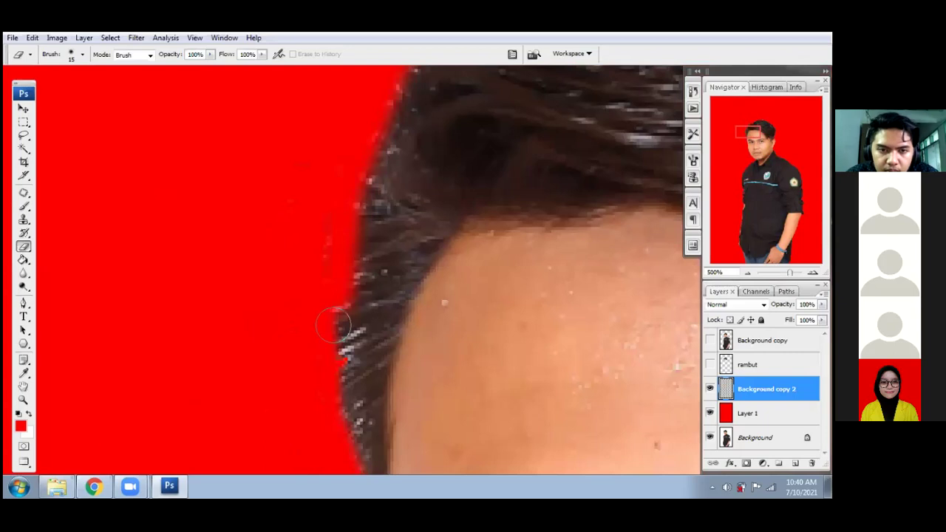
pyautogui.scroll(-3, 310, 336)
pyautogui.scroll(2, 310, 335)
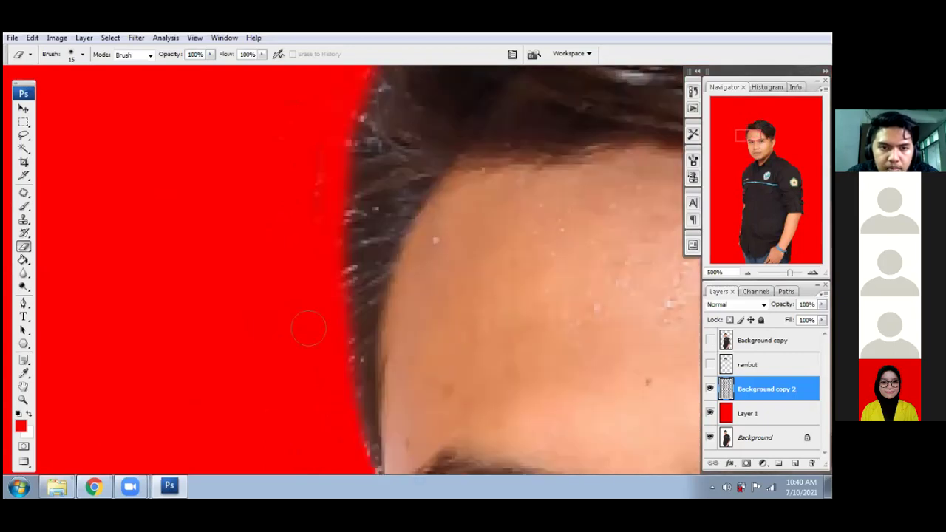
pyautogui.scroll(3, 333, 177)
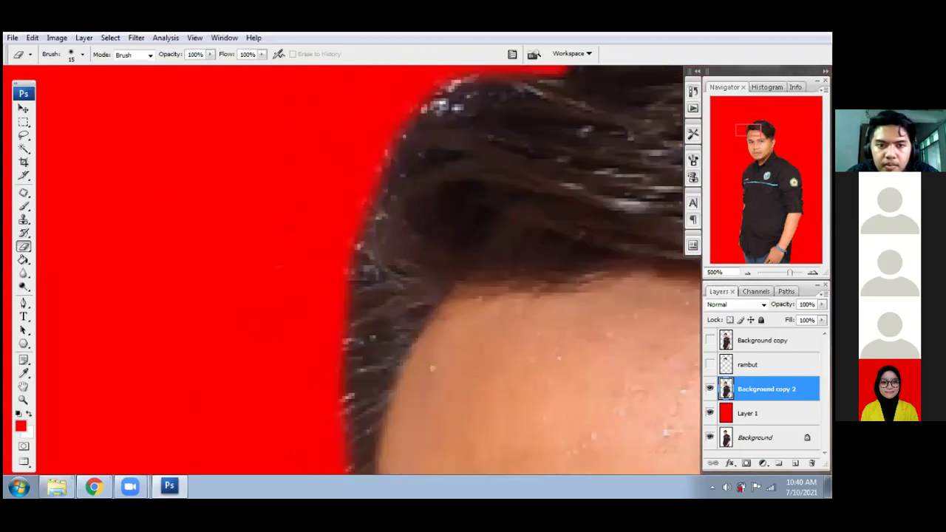
pyautogui.scroll(2, 382, 131)
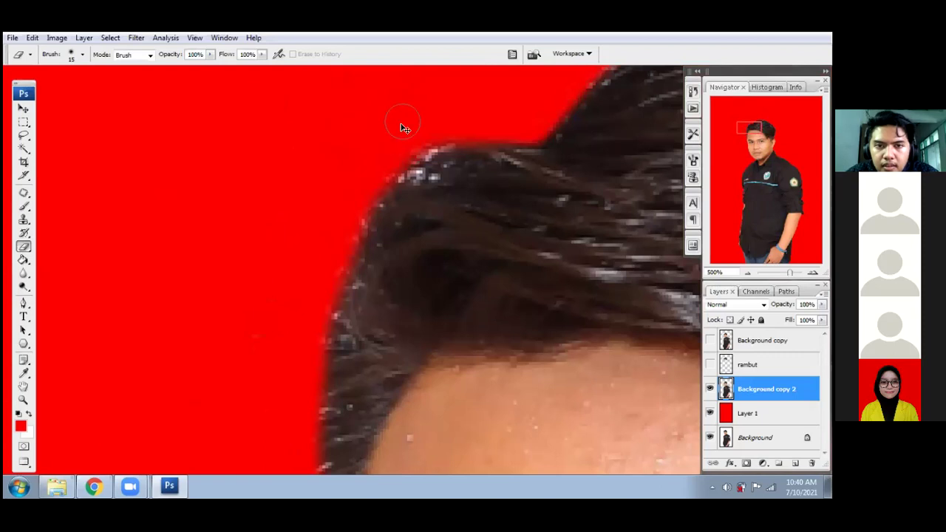
pyautogui.scroll(-2, 425, 218)
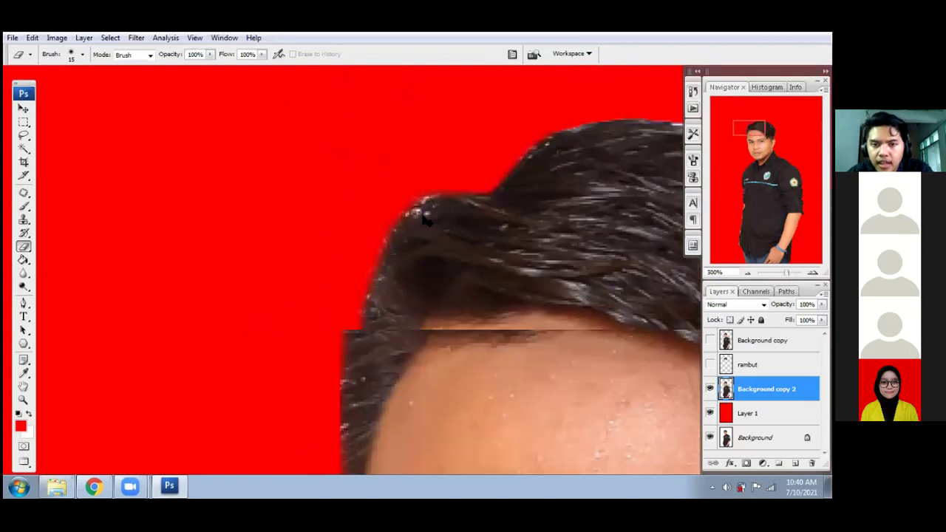
pyautogui.scroll(-2, 425, 220)
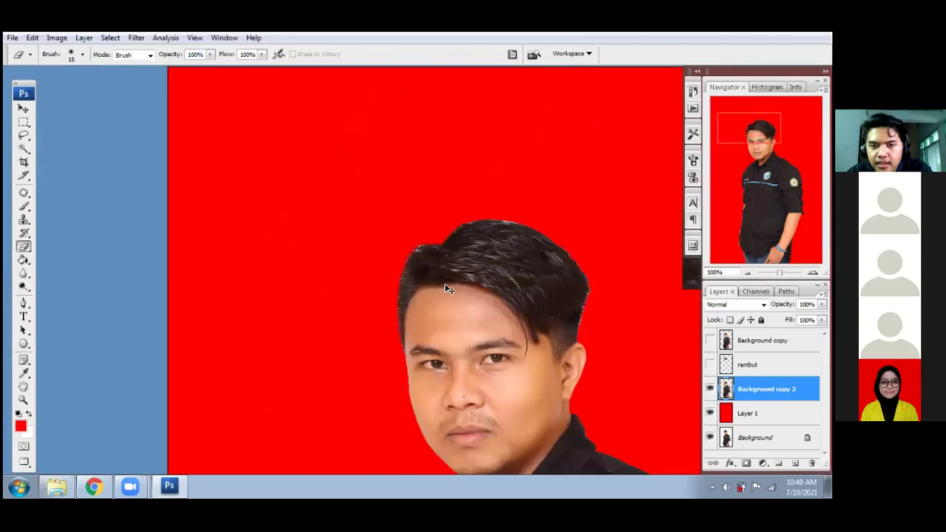
pyautogui.scroll(-1, 515, 332)
pyautogui.moveTo(515, 325); pyautogui.dragTo(464, 252)
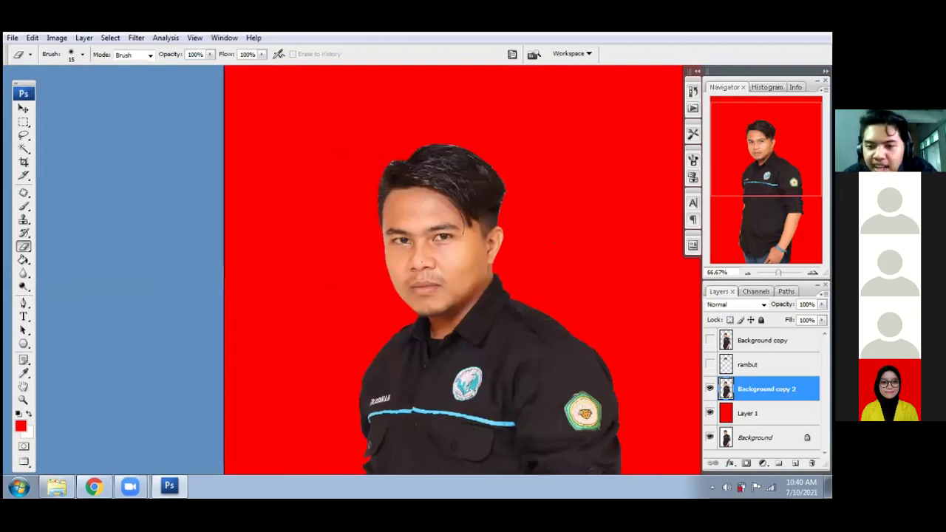
# - Hide Background copy 2 and make the Background copy and rambut layers visible
pyautogui.click(710, 389)
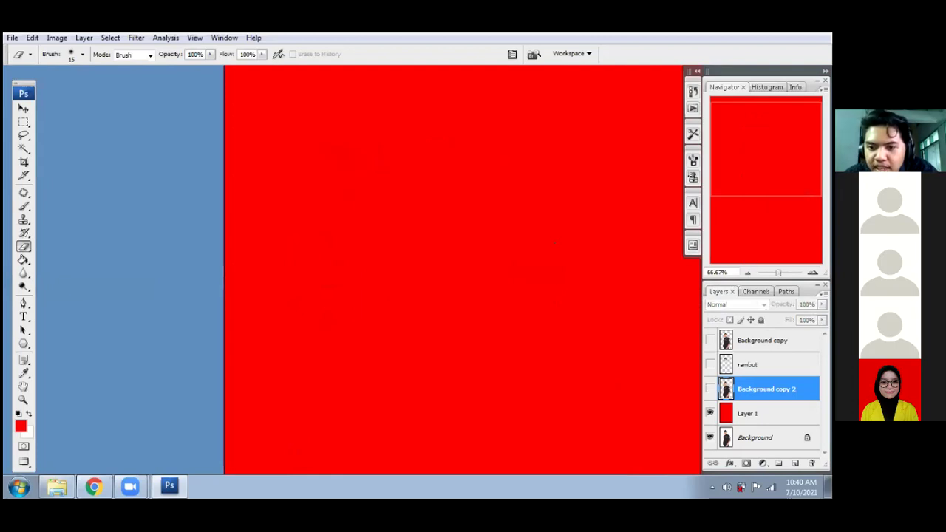
pyautogui.click(710, 365)
pyautogui.click(710, 340)
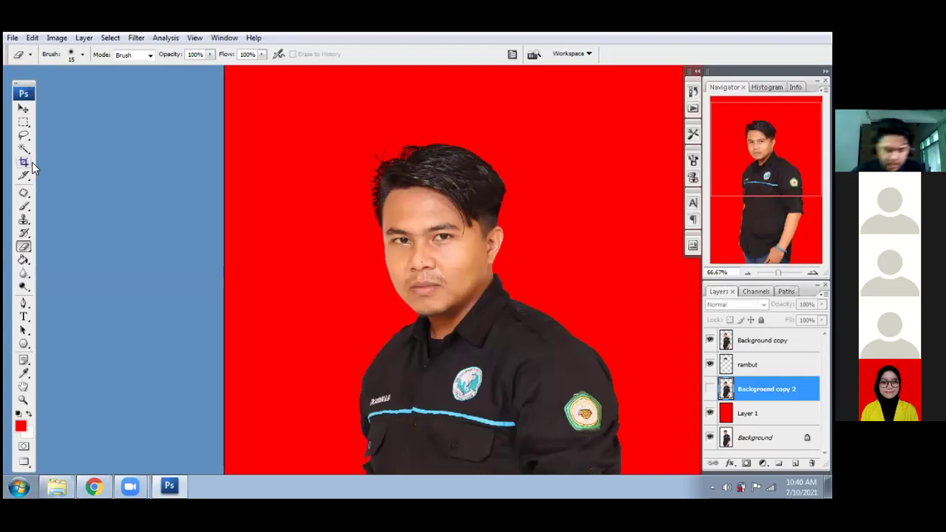
# - Select the red Layer 1 with the Move tool
pyautogui.click(24, 109)
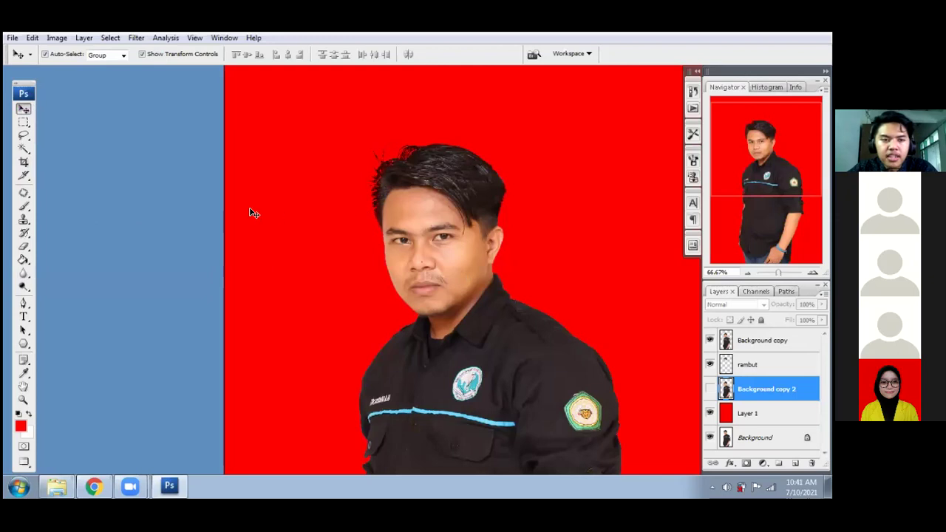
pyautogui.click(156, 209)
pyautogui.click(754, 414)
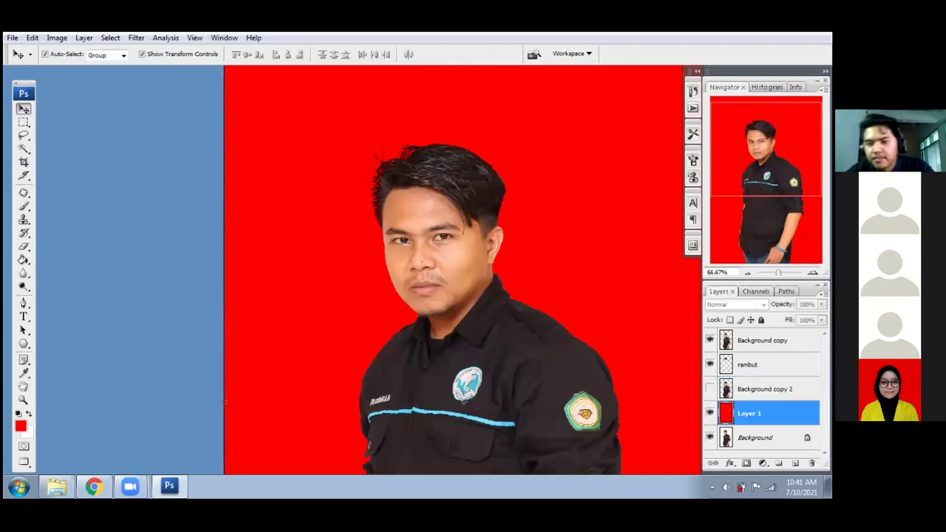
# - Switch to the Gradient tool, browse its presets, and hide the Background copy layer
pyautogui.click(24, 261)
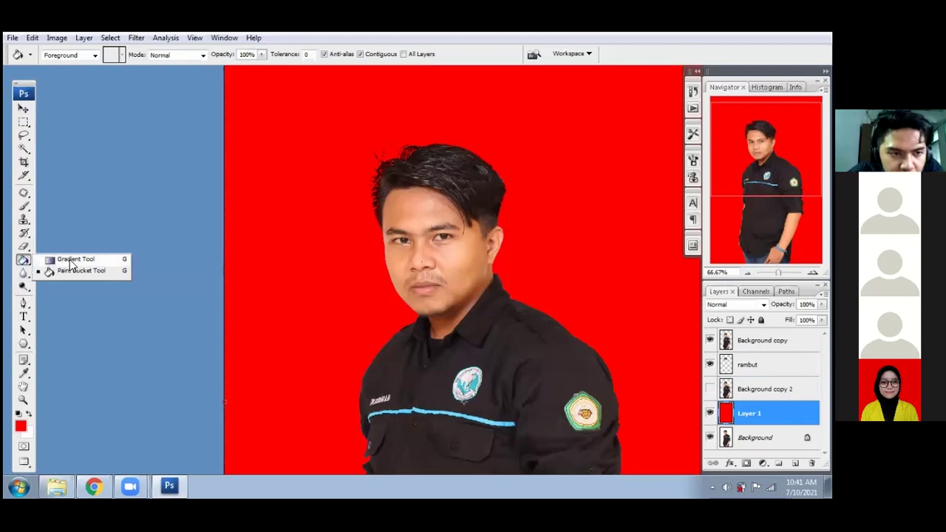
pyautogui.click(65, 258)
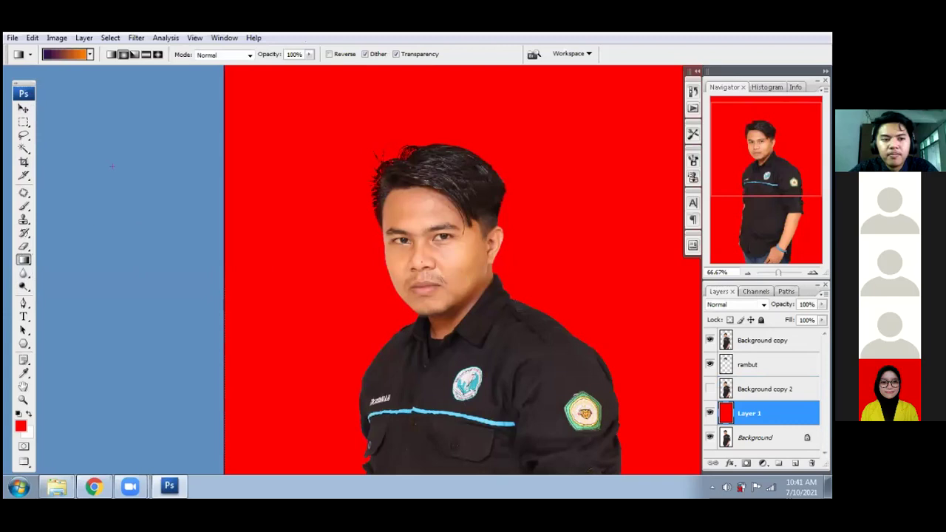
pyautogui.click(90, 54)
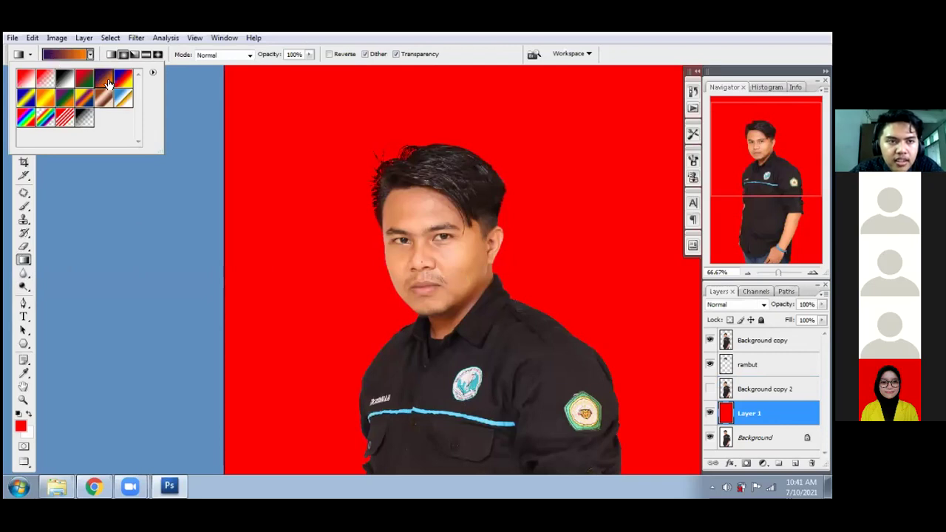
pyautogui.click(449, 109)
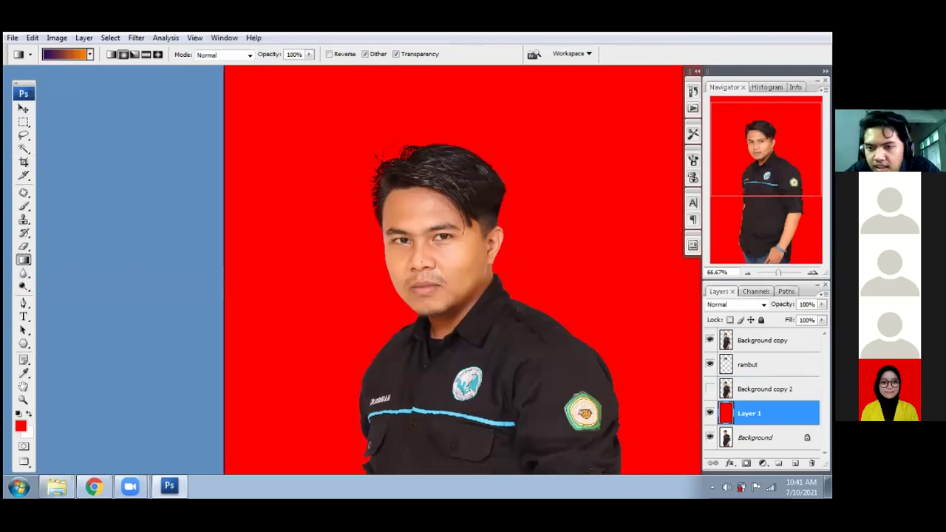
pyautogui.click(709, 340)
# - Hide the rambut layer, zoom out, and choose the Violet, Orange gradient preset
pyautogui.click(709, 364)
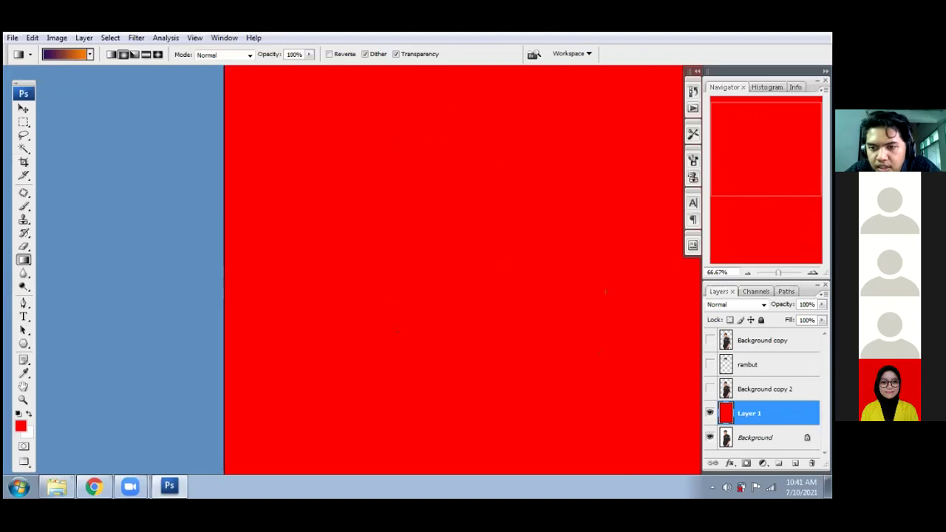
pyautogui.hotkey('ctrl', '-')
pyautogui.hotkey('ctrl', '-')
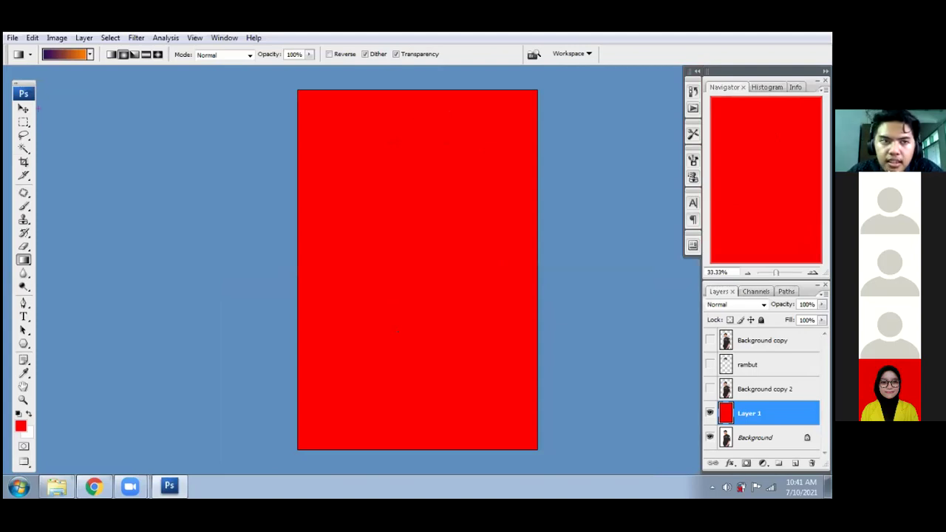
pyautogui.click(25, 261)
pyautogui.click(88, 60)
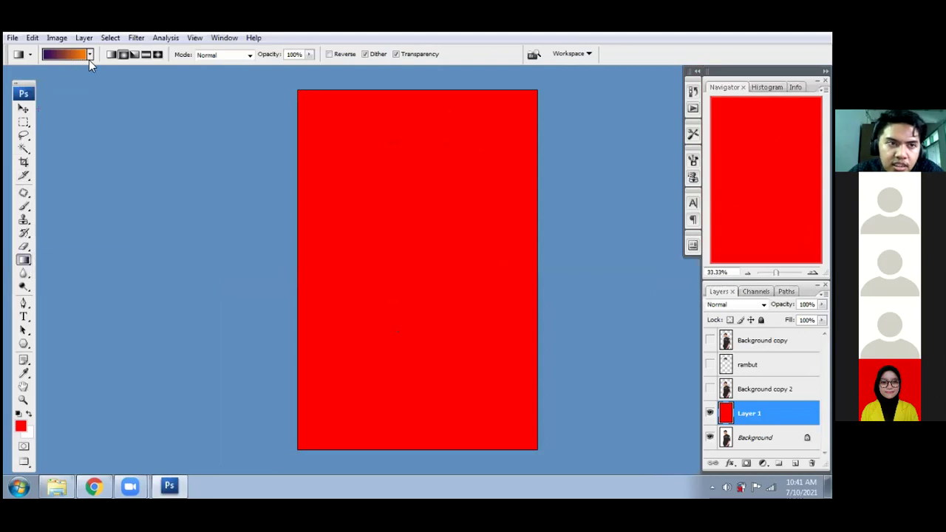
pyautogui.click(89, 56)
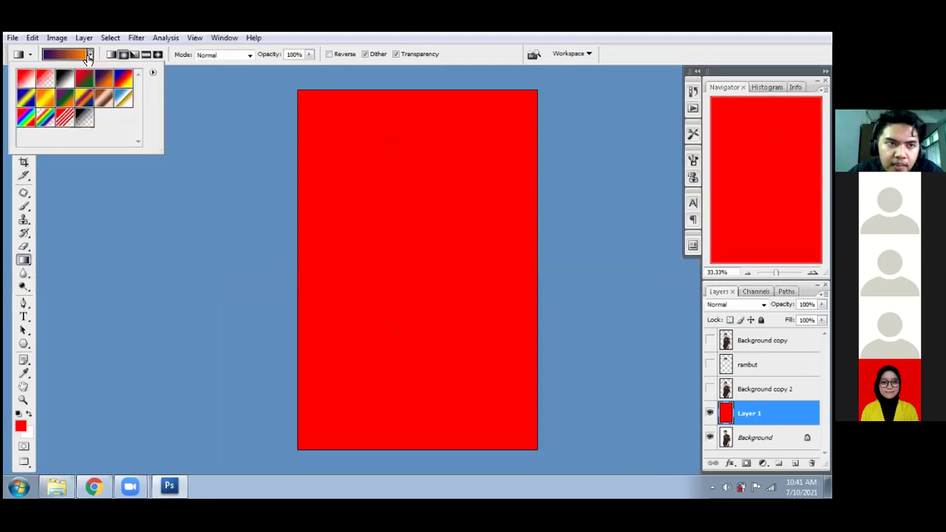
pyautogui.click(126, 80)
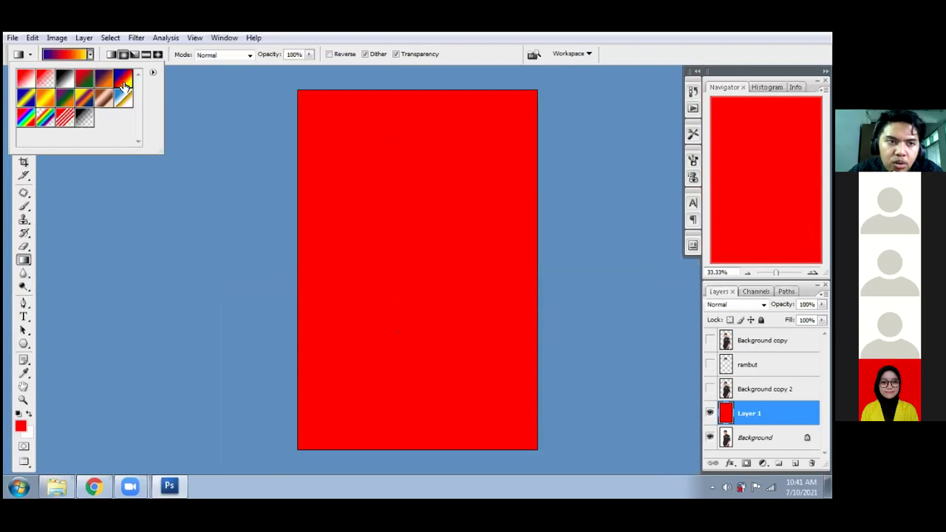
pyautogui.click(107, 79)
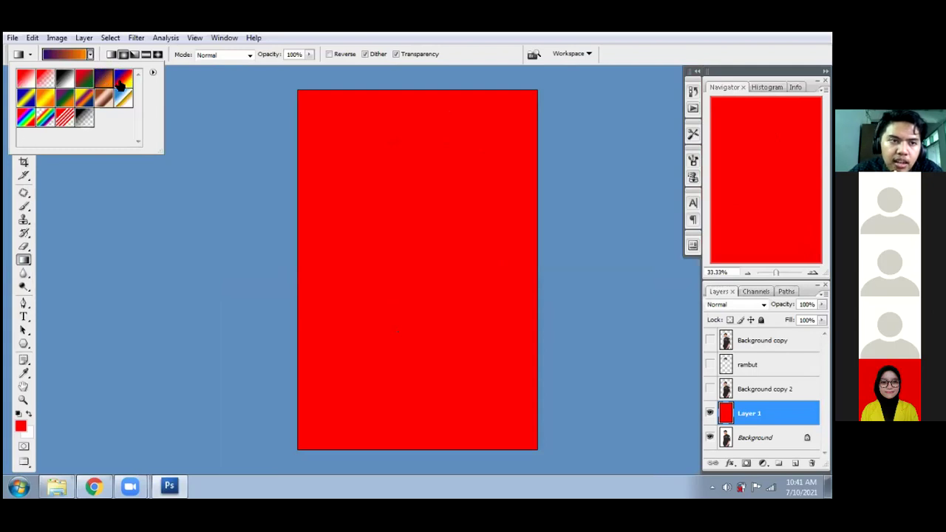
pyautogui.click(411, 118)
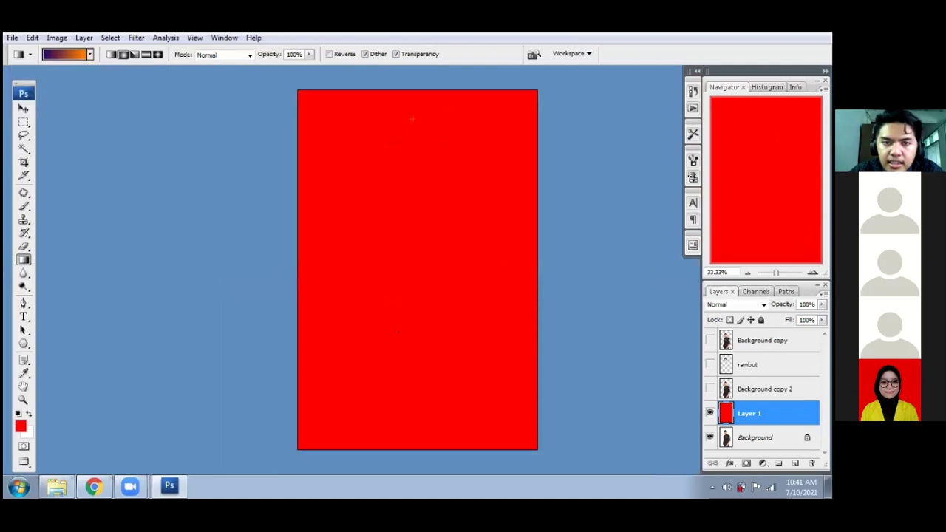
# - Drag a radial violet-to-orange gradient over Layer 1, switch to Linear, then undo it
pyautogui.moveTo(413, 118); pyautogui.dragTo(416, 388)
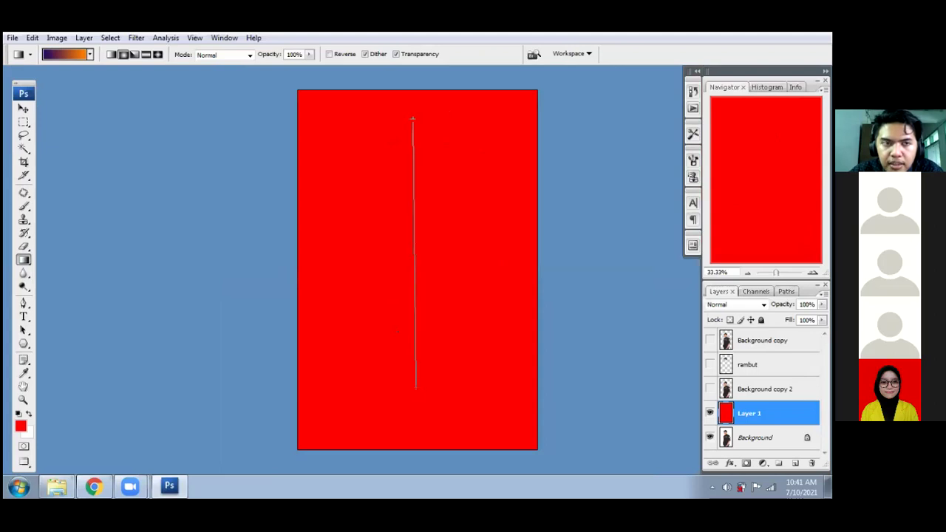
pyautogui.moveTo(415, 387); pyautogui.dragTo(416, 386)
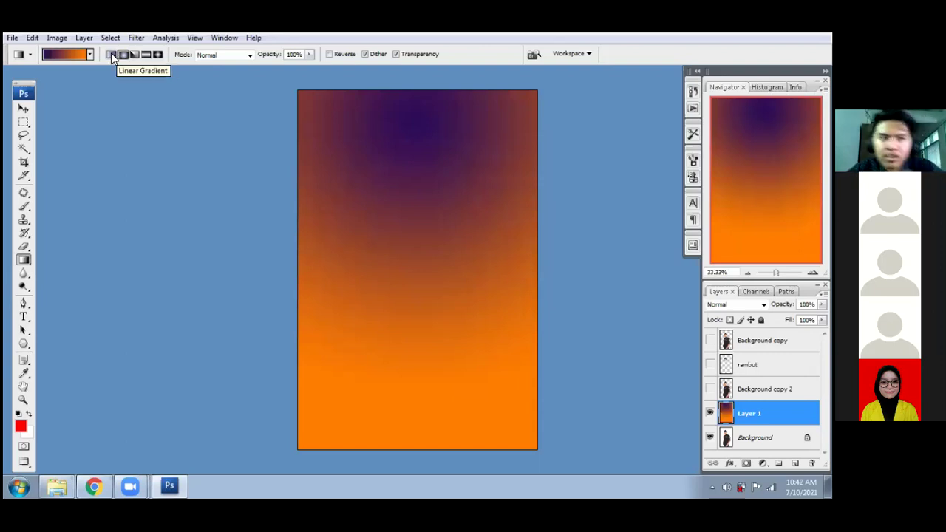
pyautogui.click(111, 55)
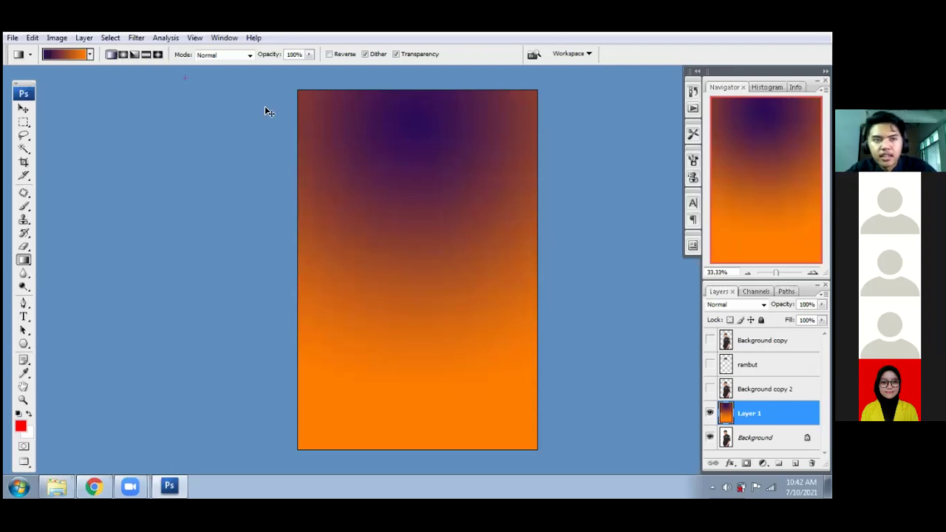
pyautogui.hotkey('alt', 'BackSpace')
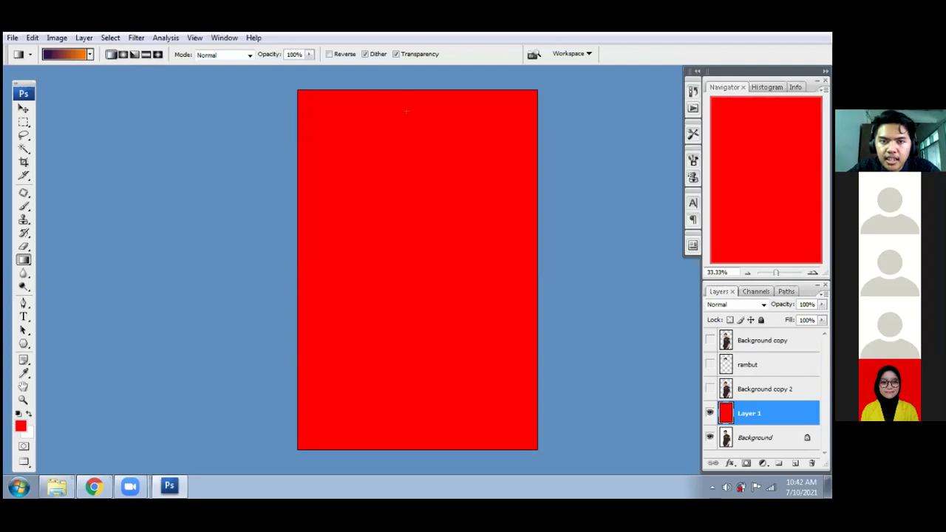
pyautogui.moveTo(406, 111); pyautogui.dragTo(407, 258)
pyautogui.moveTo(405, 111); pyautogui.dragTo(408, 409)
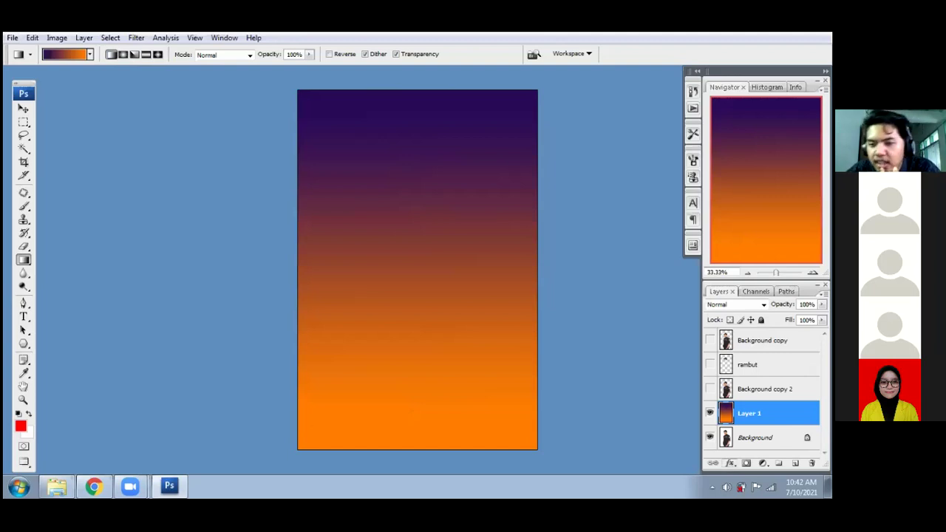
pyautogui.click(730, 464)
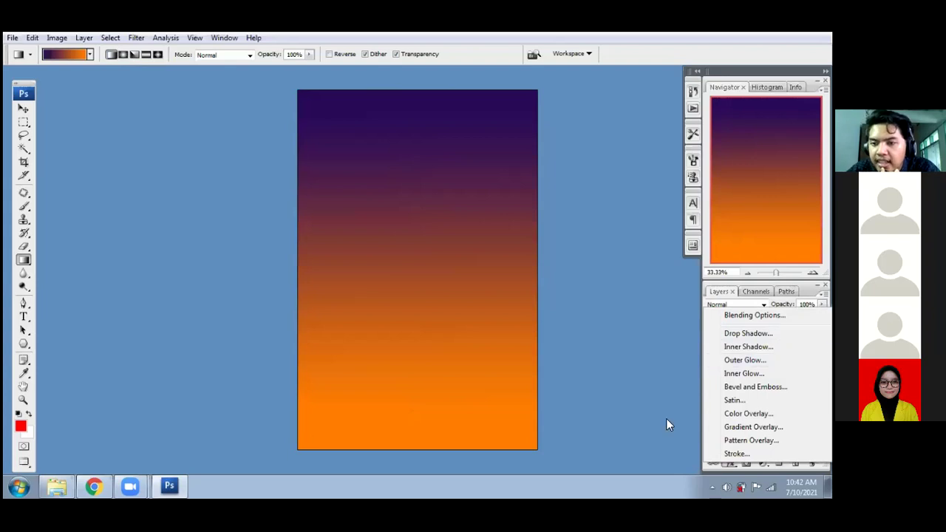
pyautogui.click(695, 452)
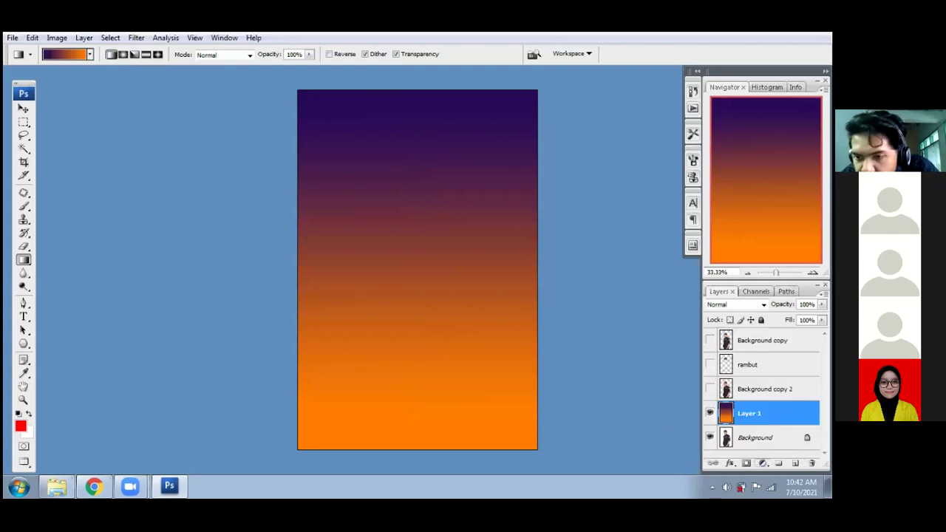
pyautogui.click(761, 462)
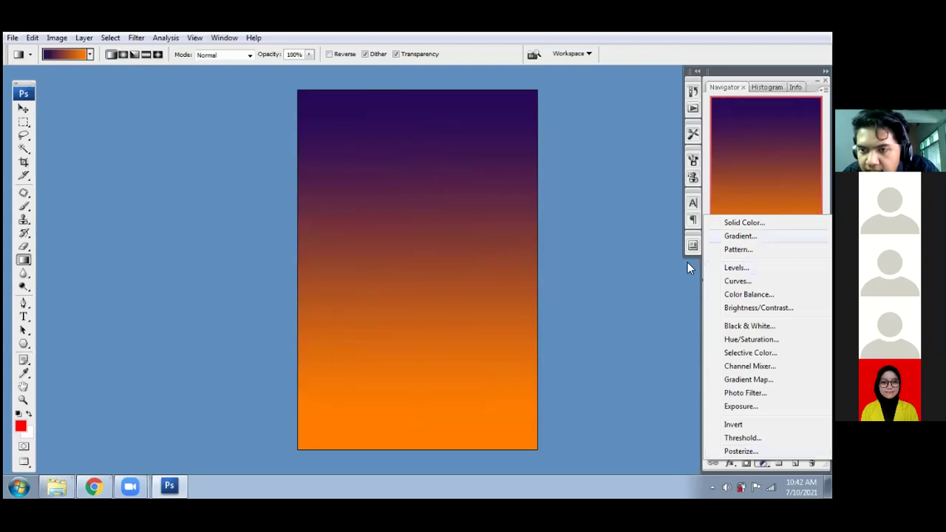
pyautogui.click(313, 238)
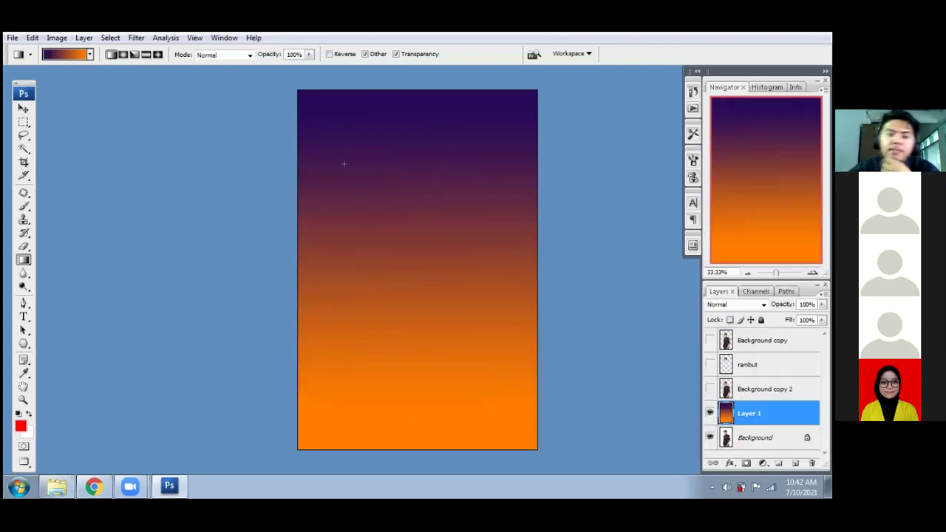
pyautogui.hotkey('alt', 'BackSpace')
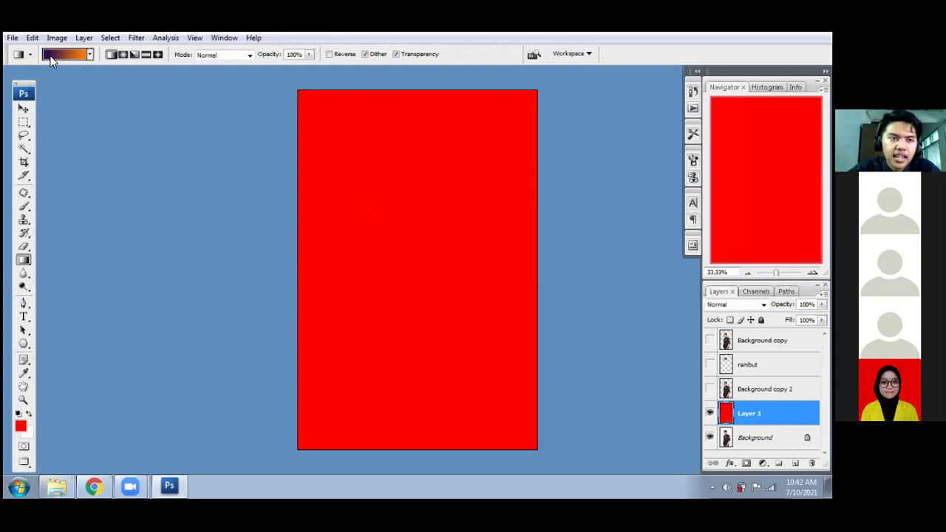
# - In the Gradient Editor, change the start colour stop to a vivid violet-blue
pyautogui.click(63, 54)
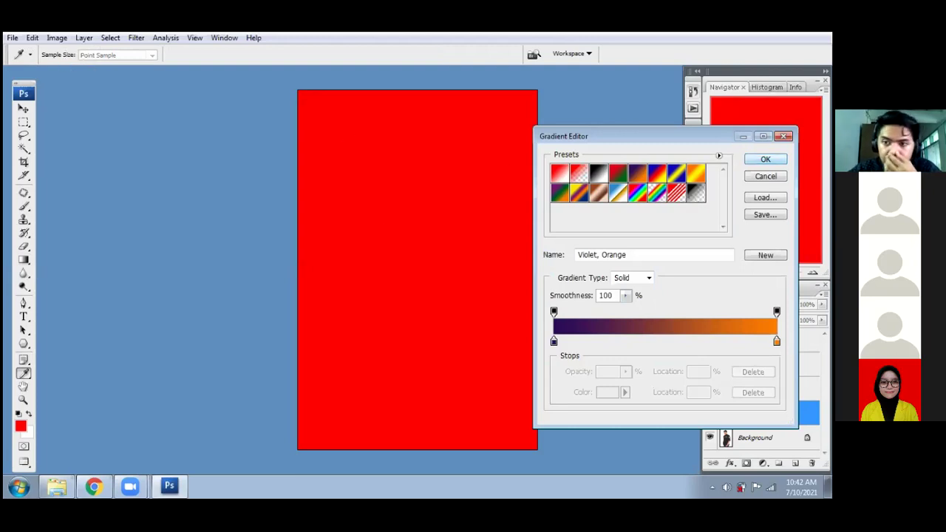
pyautogui.click(766, 176)
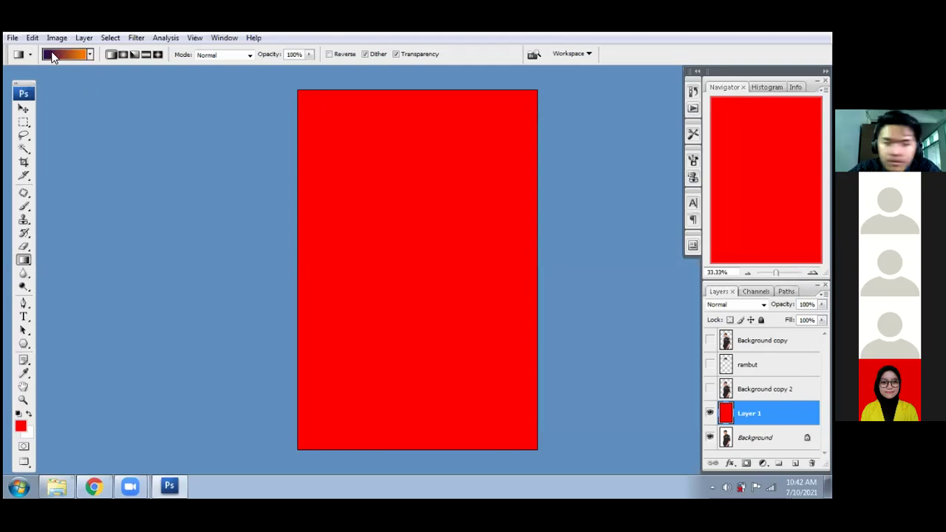
pyautogui.click(89, 53)
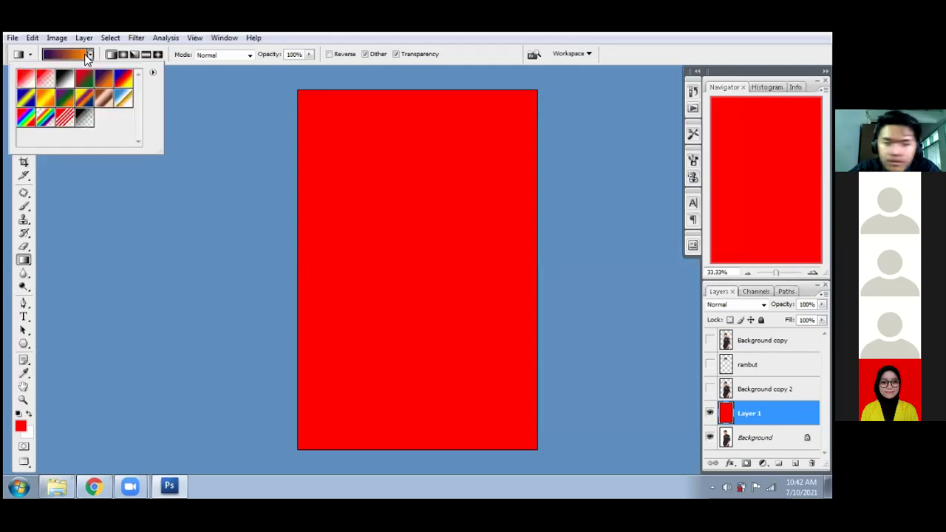
pyautogui.click(44, 53)
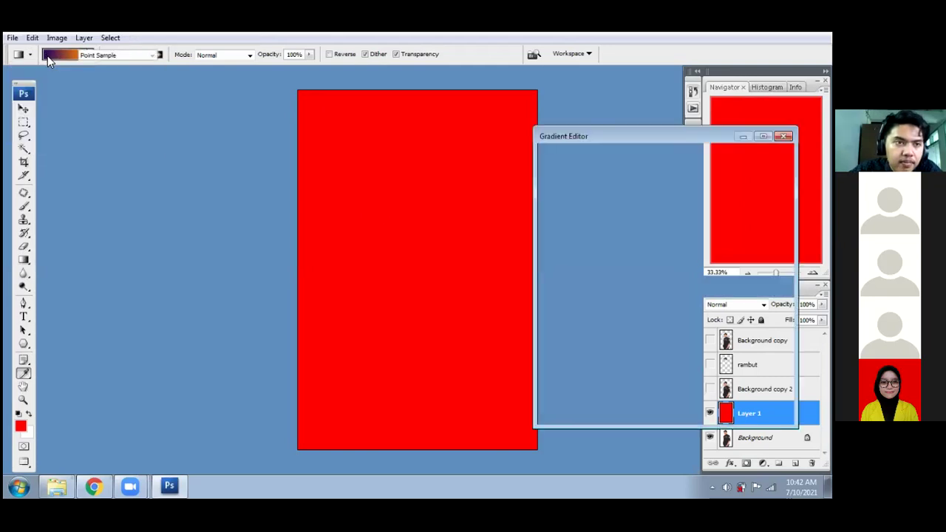
pyautogui.moveTo(661, 142); pyautogui.dragTo(343, 120)
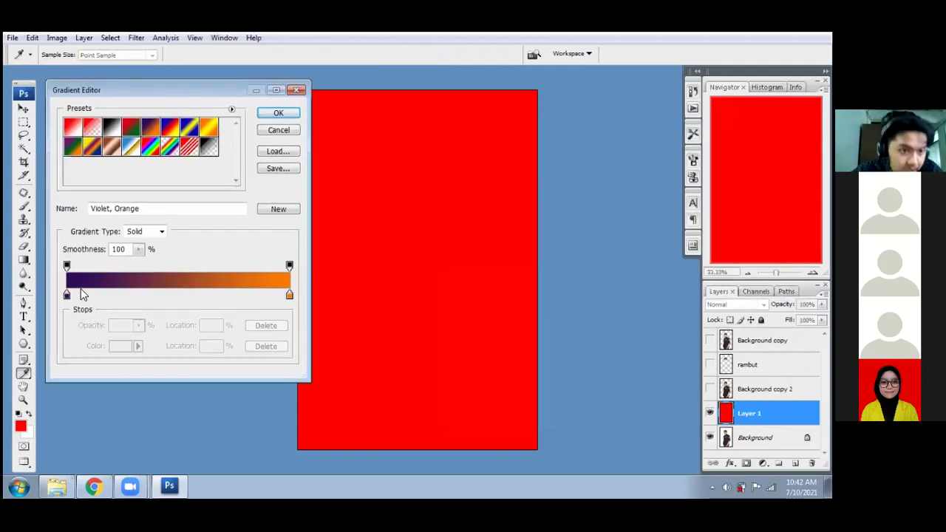
pyautogui.click(67, 295)
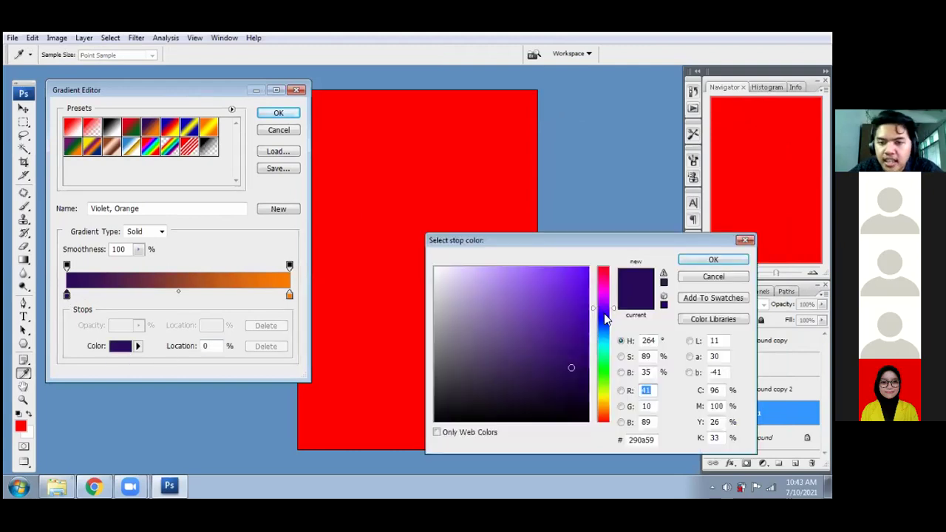
pyautogui.click(605, 314)
pyautogui.click(570, 308)
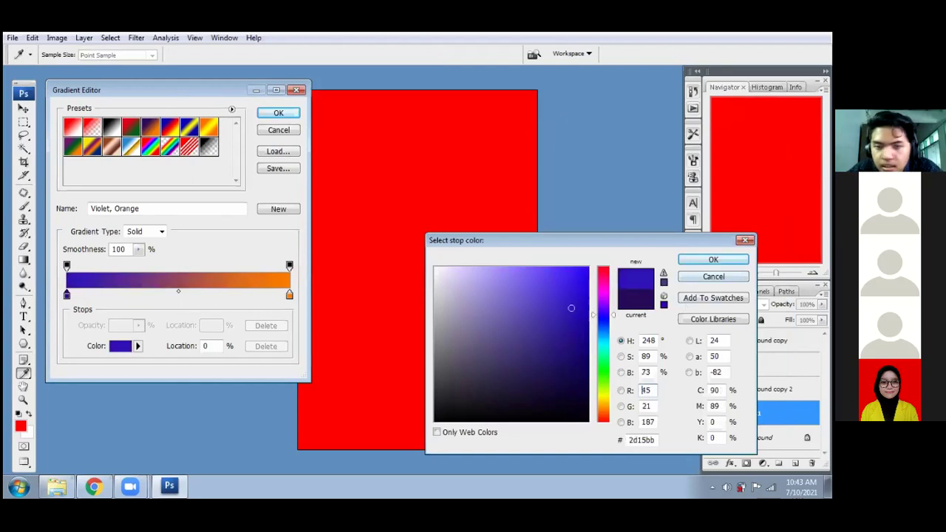
pyautogui.click(697, 258)
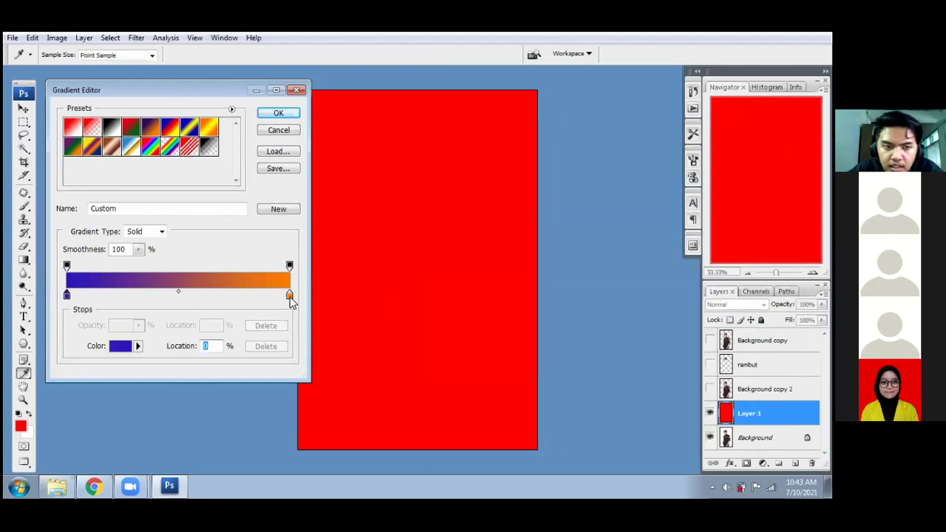
# - Change the end colour stop to white and confirm the indigo-to-white gradient
pyautogui.click(289, 295)
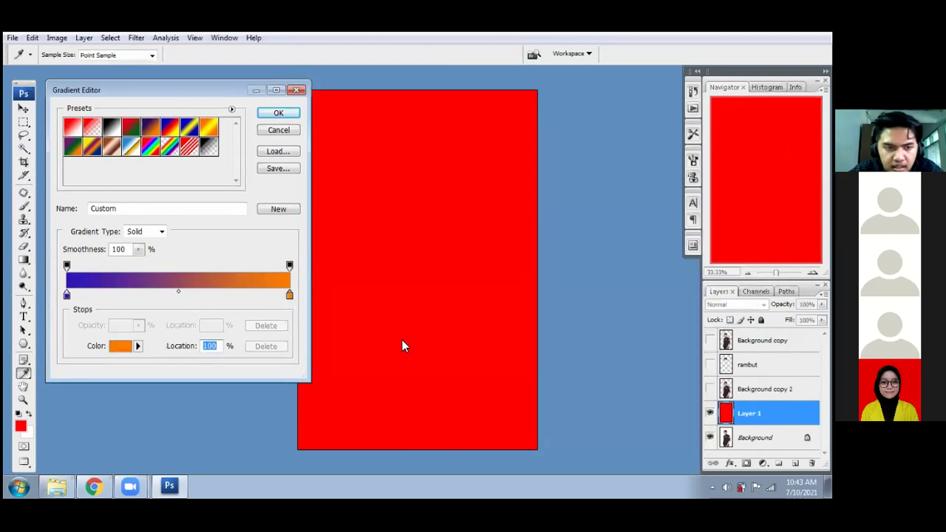
pyautogui.moveTo(475, 316); pyautogui.dragTo(337, 229)
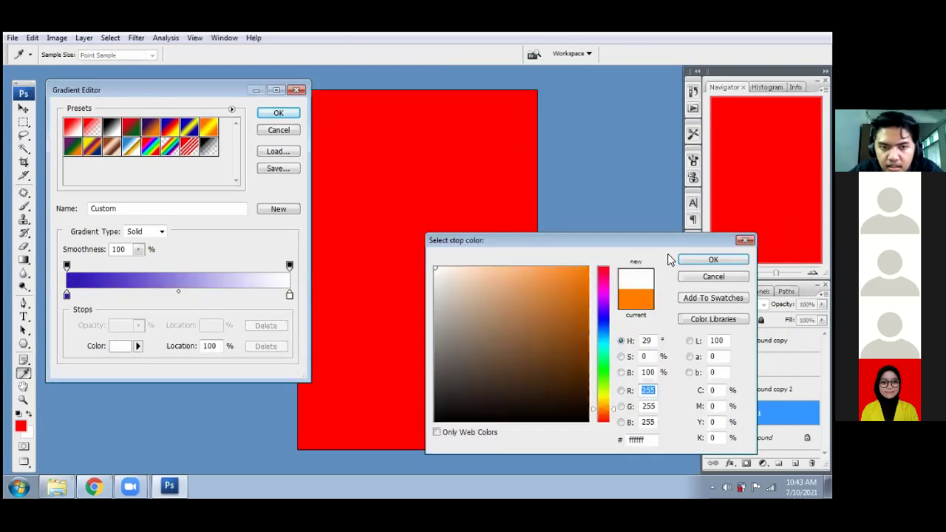
pyautogui.click(696, 261)
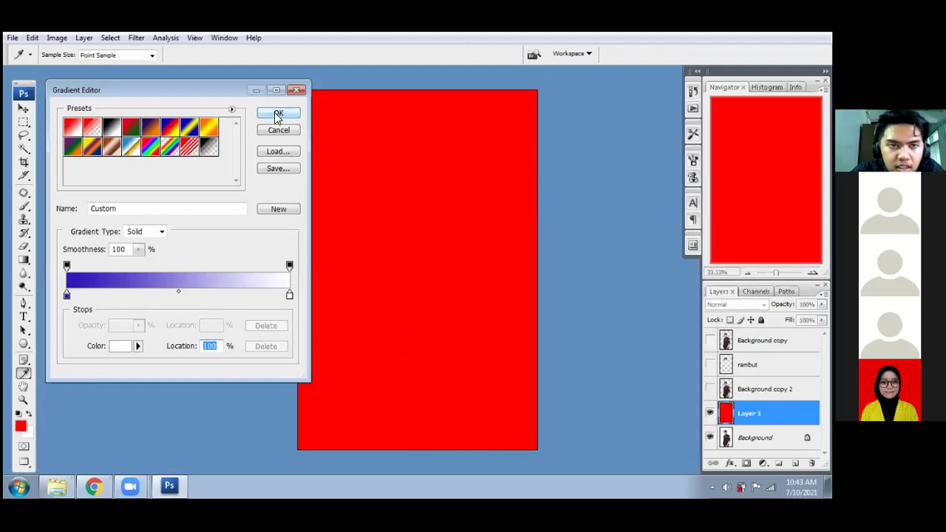
pyautogui.press('Return')
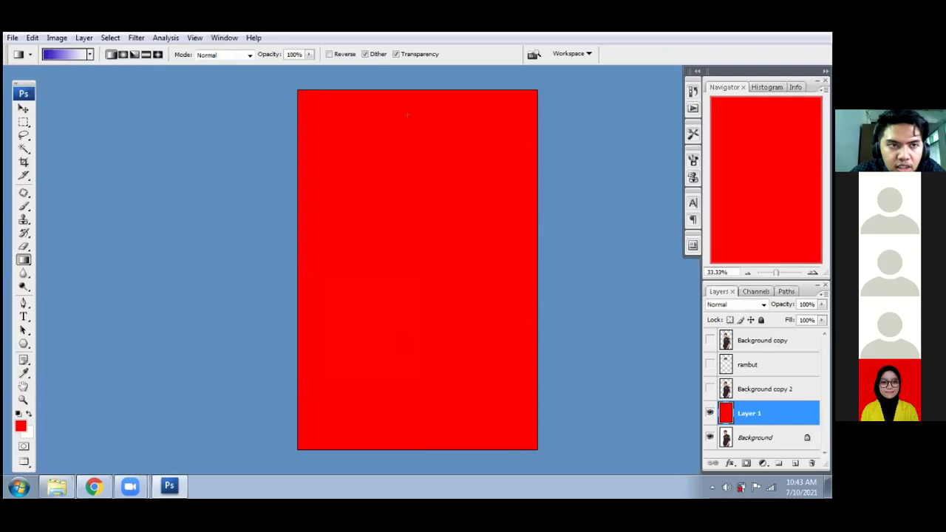
# - Drag the indigo-to-white gradient down Layer 1, undo it back to red, and open the fill/adjustment layer list
pyautogui.moveTo(410, 121); pyautogui.dragTo(419, 393)
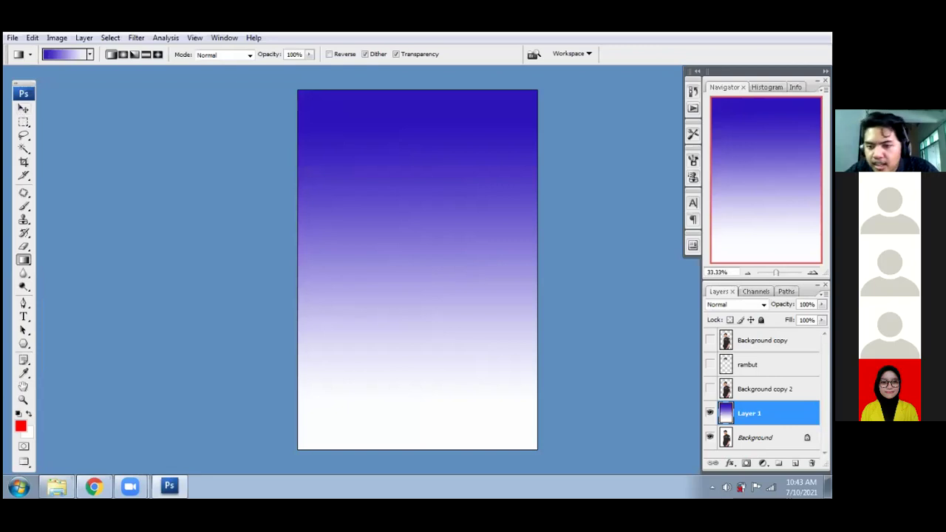
pyautogui.click(762, 462)
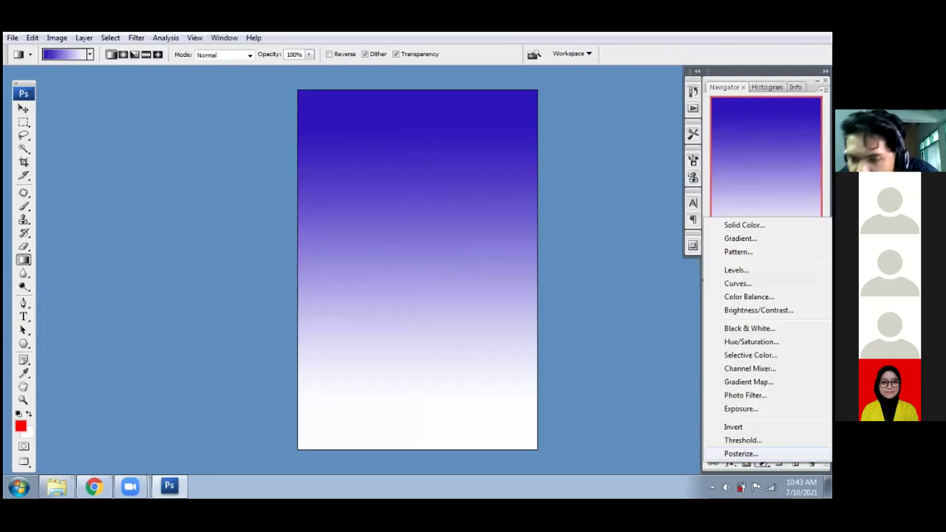
pyautogui.click(24, 115)
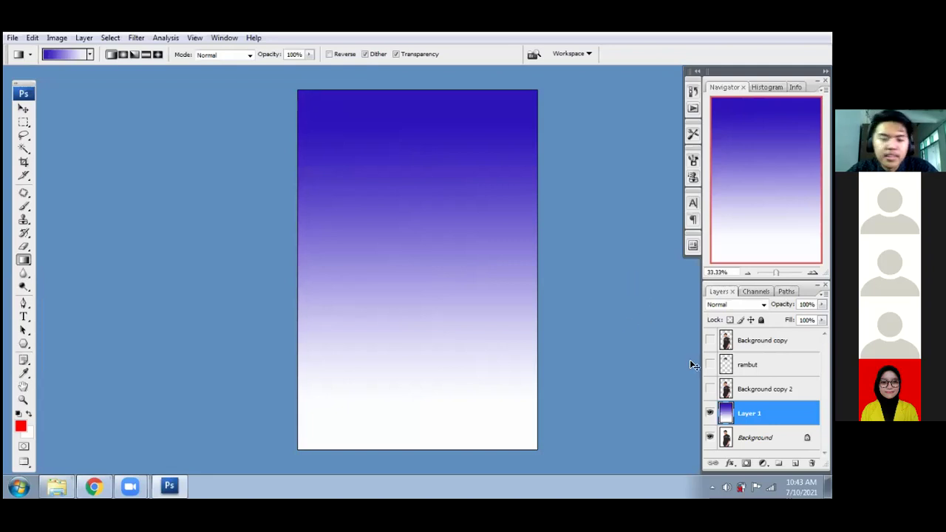
pyautogui.hotkey('alt', 'BackSpace')
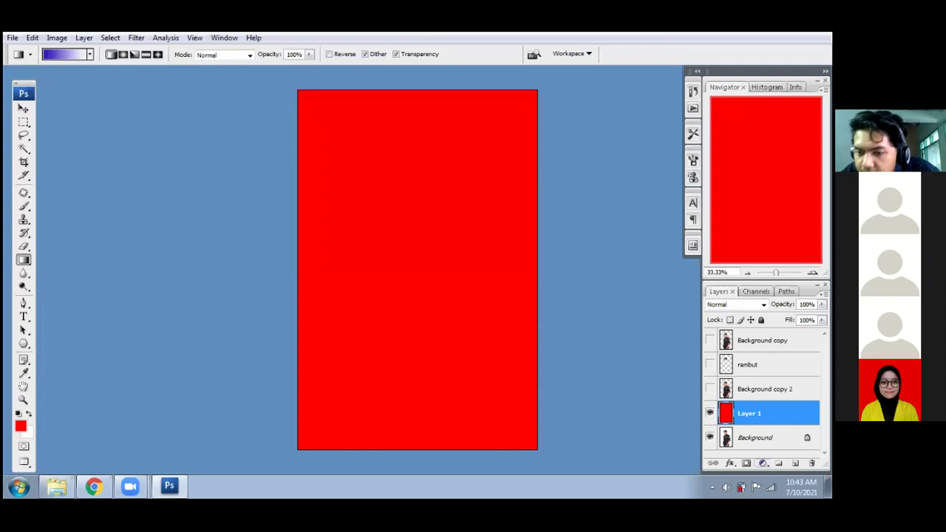
pyautogui.click(762, 464)
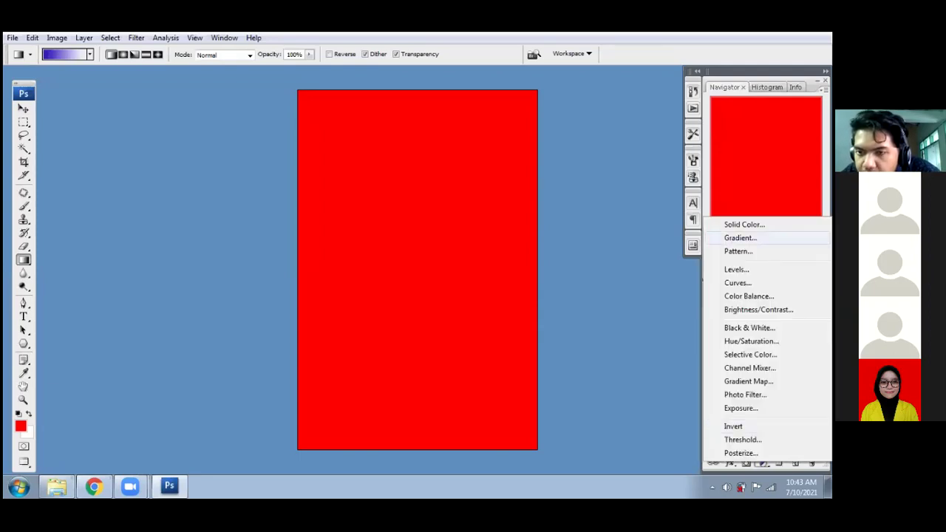
# - Add a Gradient fill layer from the Violet, Orange preset and make its start colour dark purple
pyautogui.click(739, 237)
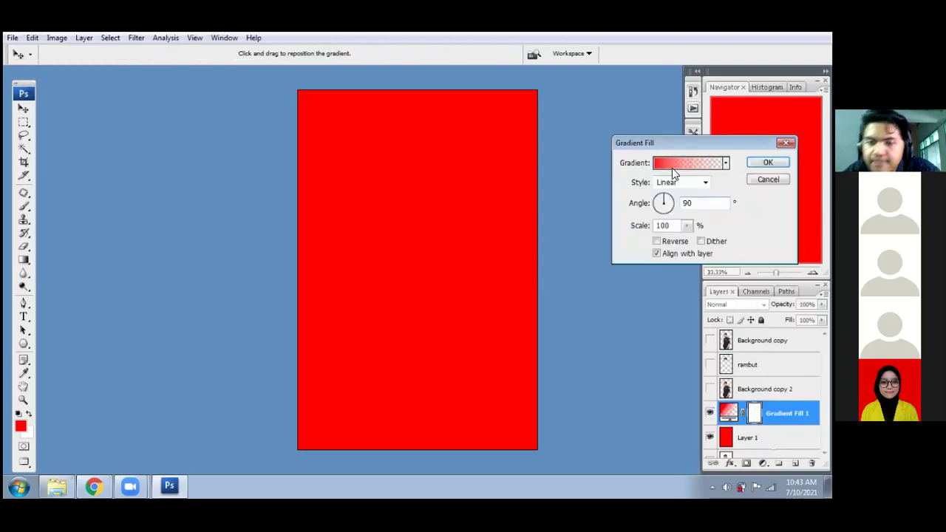
pyautogui.click(662, 163)
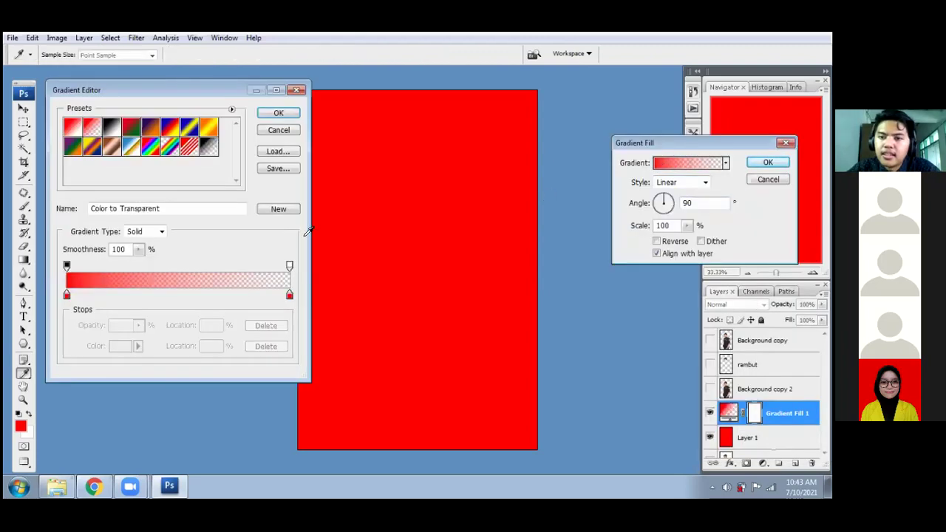
pyautogui.moveTo(170, 87); pyautogui.dragTo(389, 92)
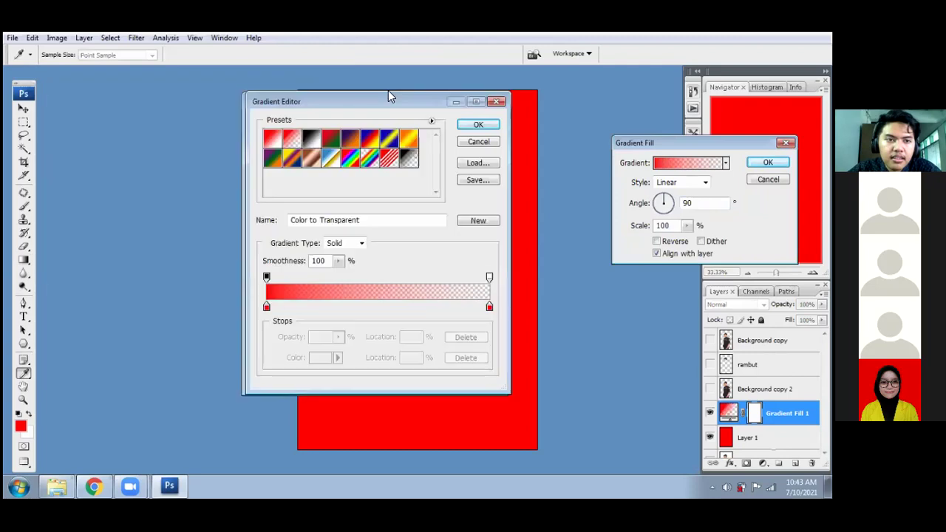
pyautogui.click(370, 132)
pyautogui.click(285, 300)
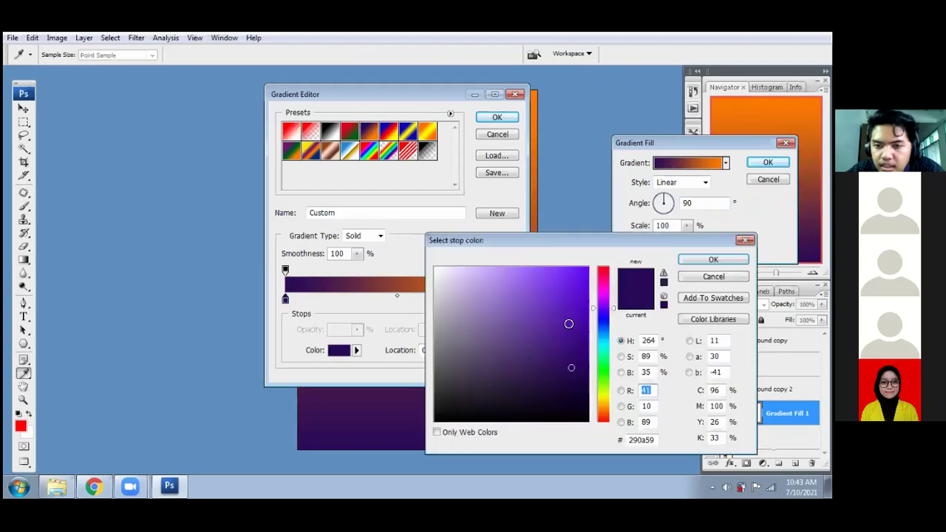
pyautogui.click(568, 323)
pyautogui.click(572, 355)
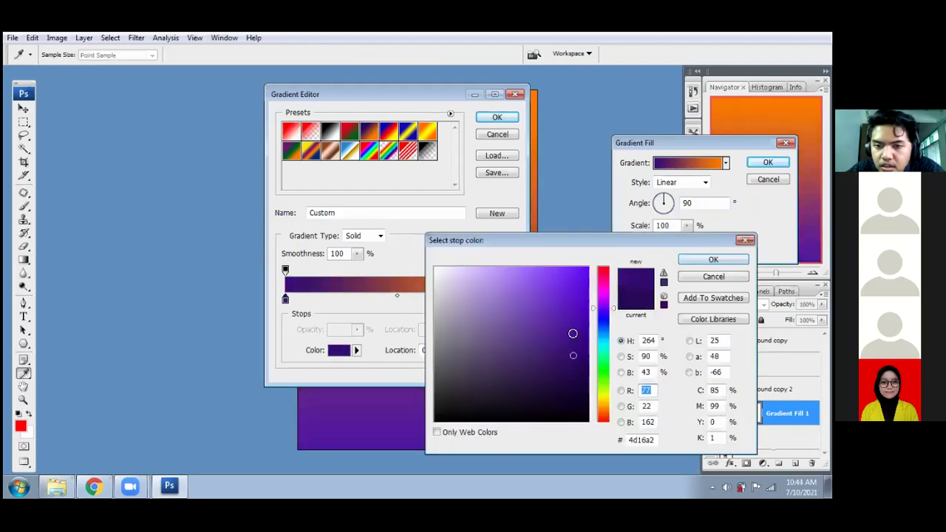
pyautogui.click(713, 259)
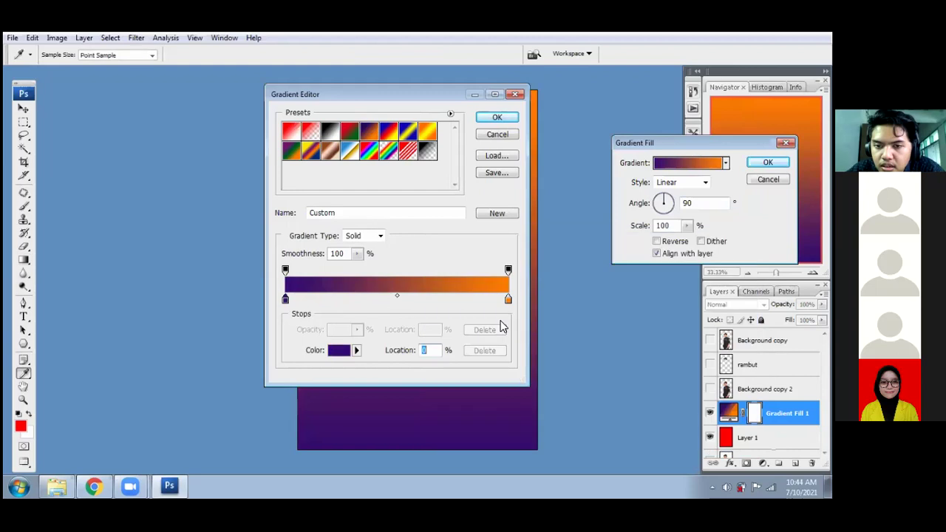
# - Recolour the end stop to bright magenta and apply the purple-to-magenta gradient
pyautogui.click(506, 297)
pyautogui.click(340, 350)
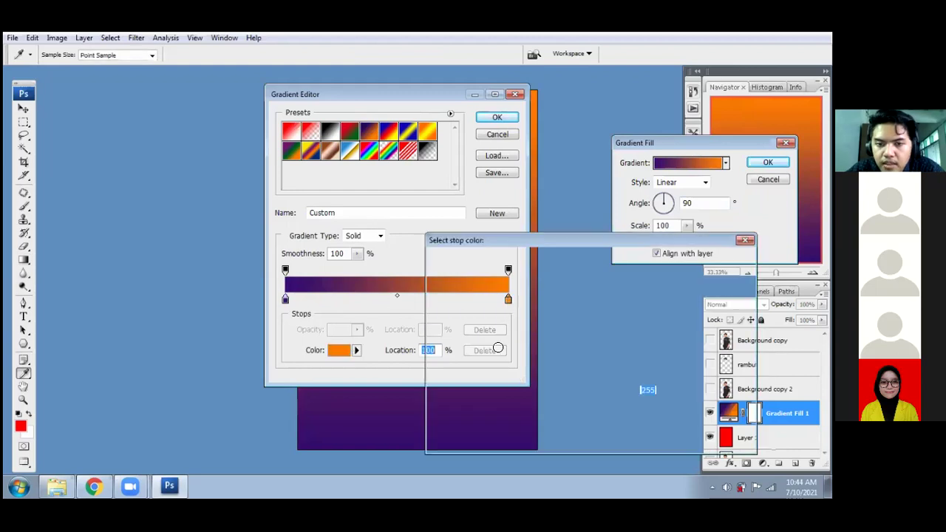
pyautogui.click(605, 290)
pyautogui.click(556, 268)
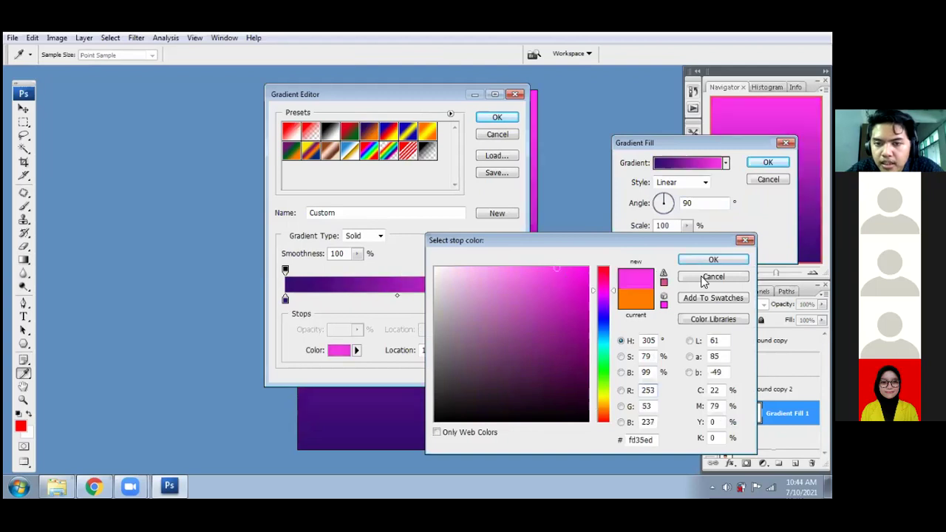
pyautogui.press('Return')
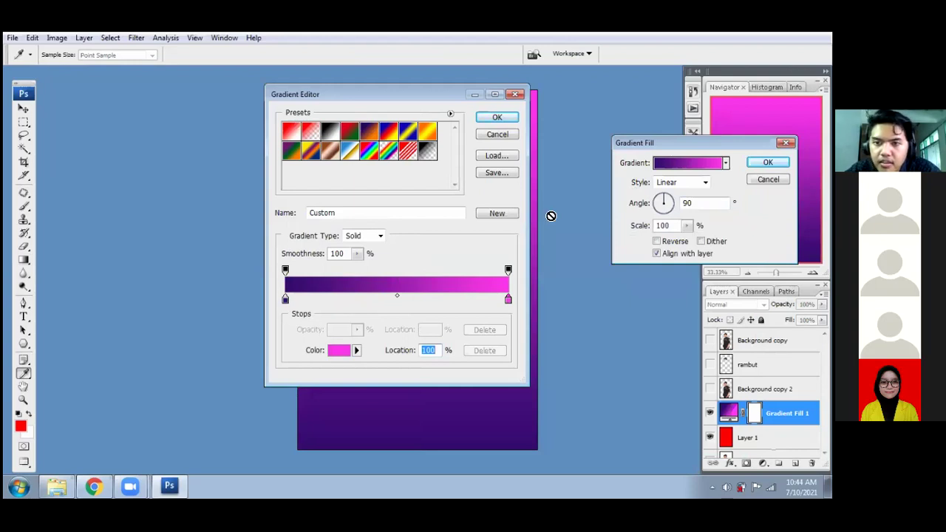
pyautogui.click(500, 118)
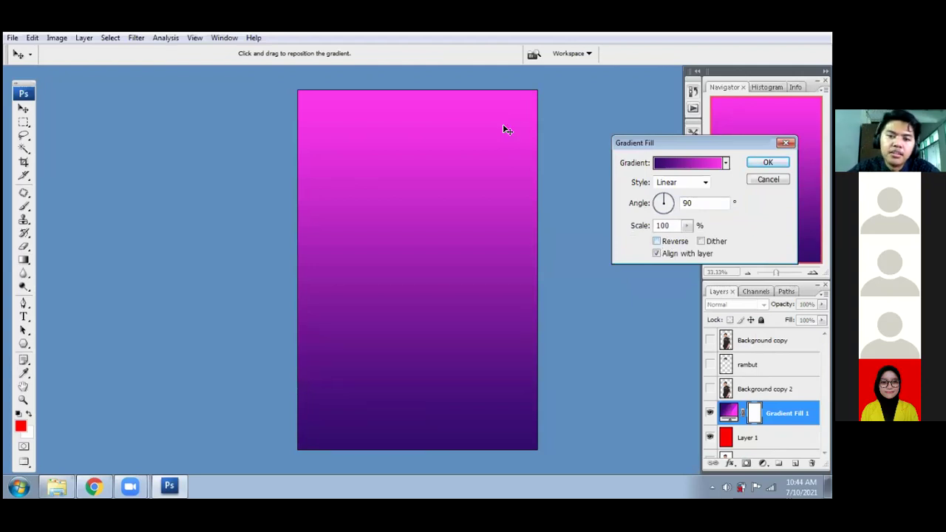
# - Set the gradient fill to Reverse with a 90° angle and confirm it
pyautogui.click(656, 242)
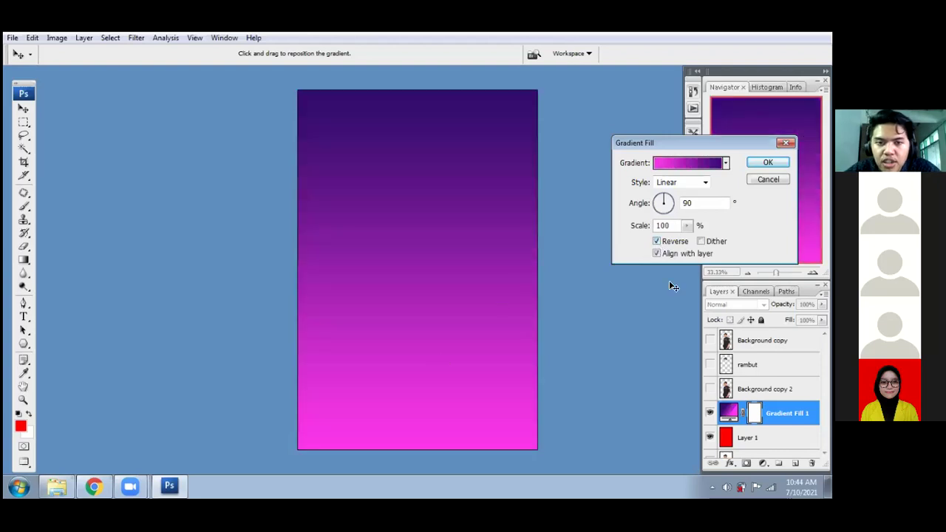
pyautogui.click(660, 202)
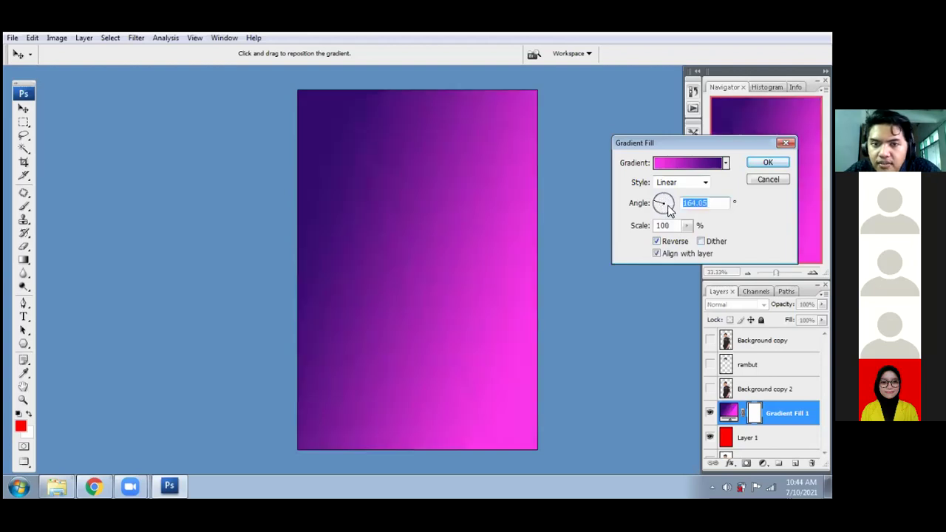
pyautogui.click(660, 208)
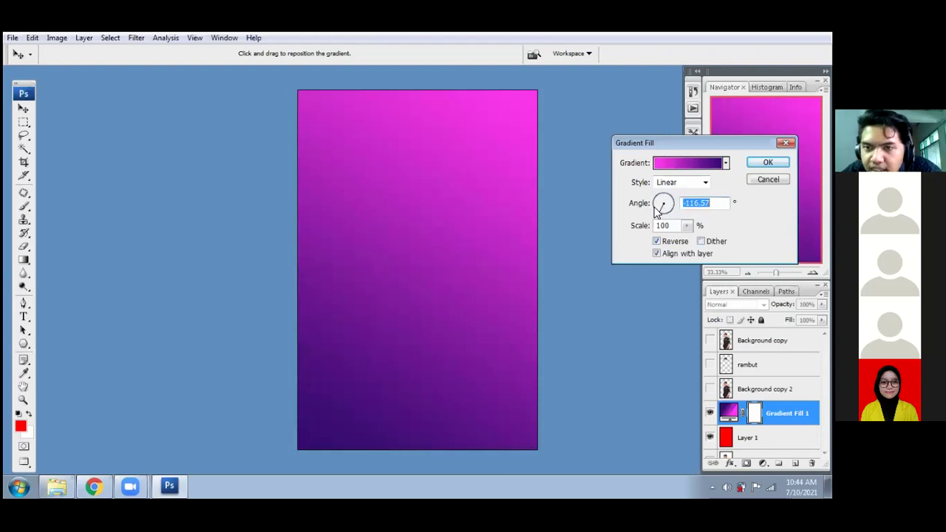
pyautogui.write('90')
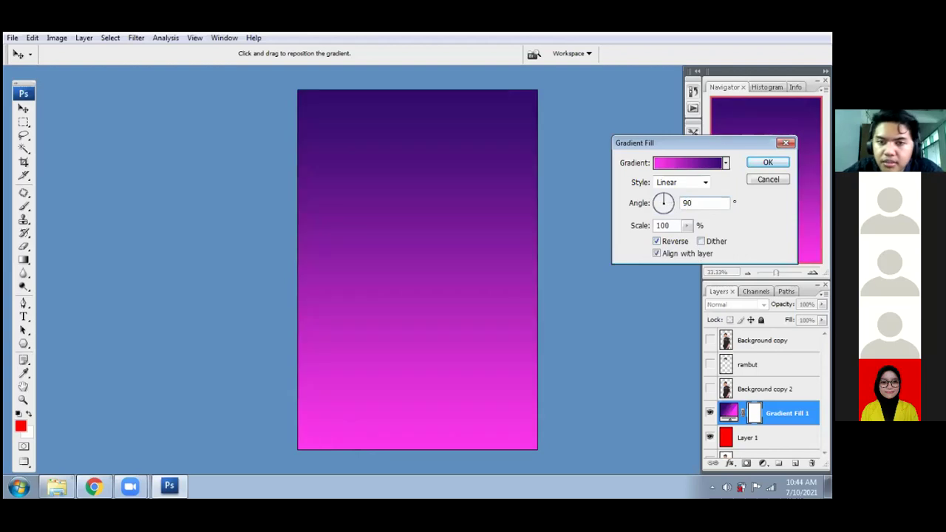
pyautogui.hotkey('ctrl', 'a')
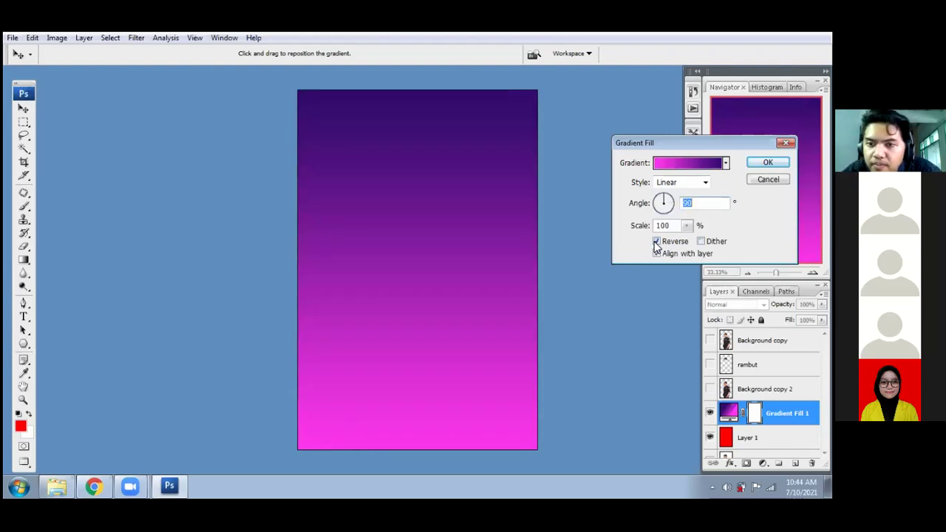
pyautogui.click(657, 242)
pyautogui.click(657, 242)
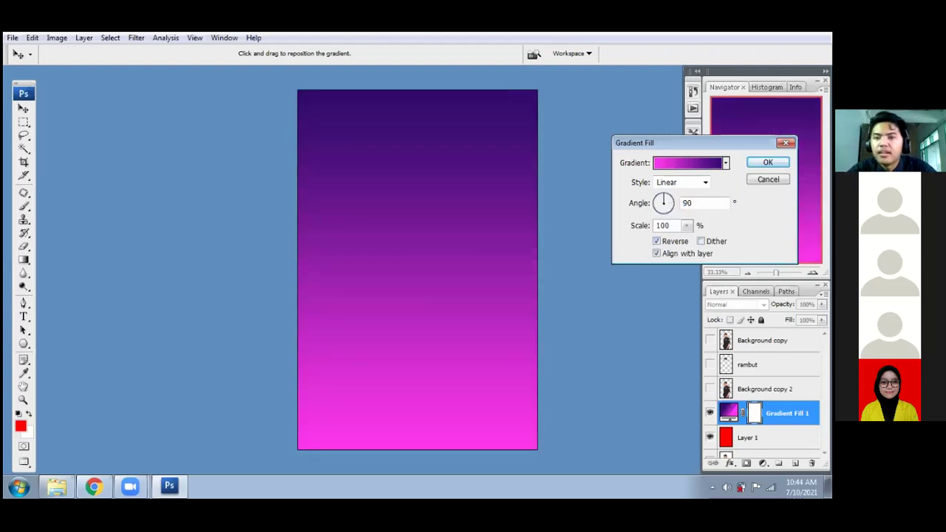
pyautogui.press('Return')
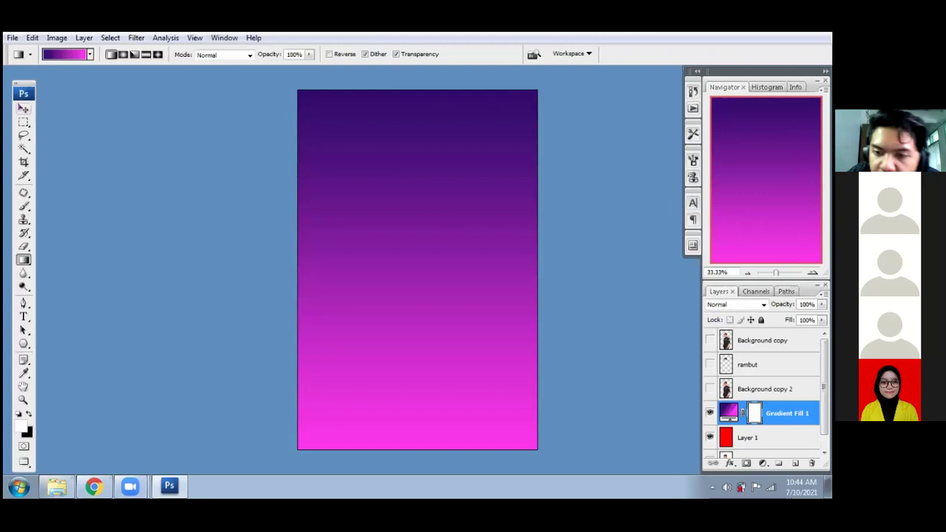
# - Show the rambut and Background copy layers again and fit the image on screen
pyautogui.click(710, 364)
pyautogui.click(709, 340)
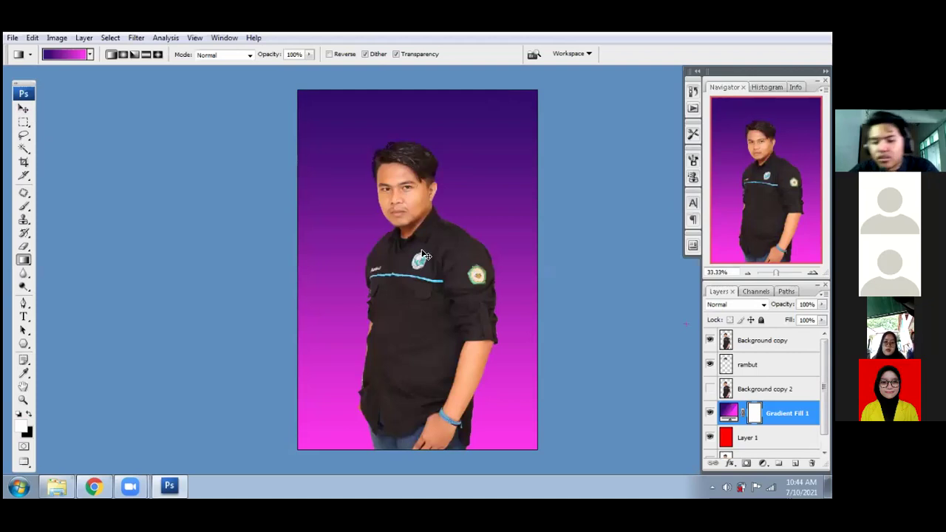
pyautogui.hotkey('ctrl', '+')
pyautogui.hotkey('ctrl', '+')
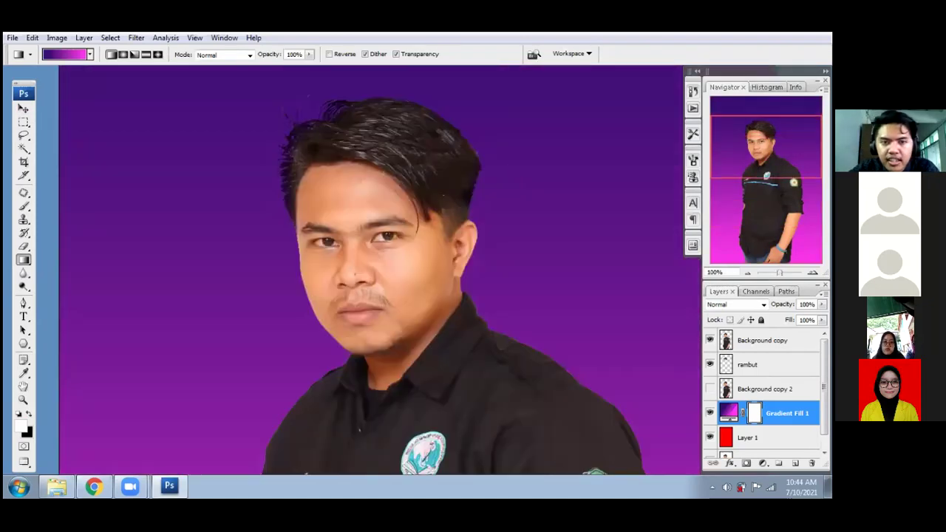
pyautogui.hotkey('ctrl', '-')
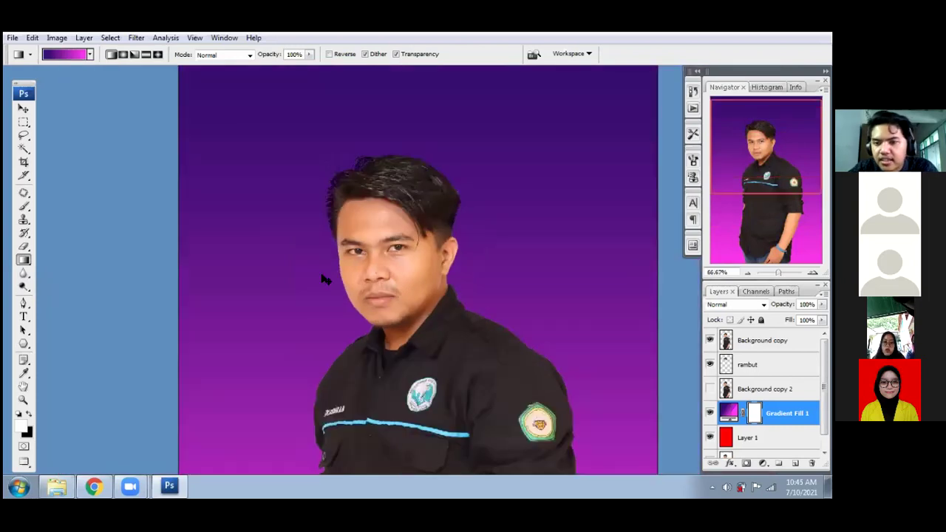
pyautogui.hotkey('ctrl', '0')
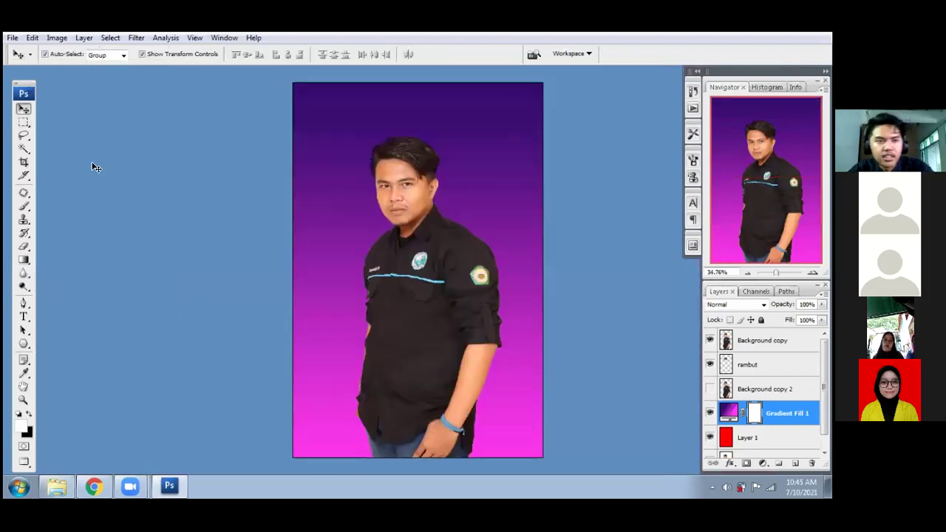
# - Switch to full-screen mode, then zoom in and scroll up to the head and space above
pyautogui.press('v')
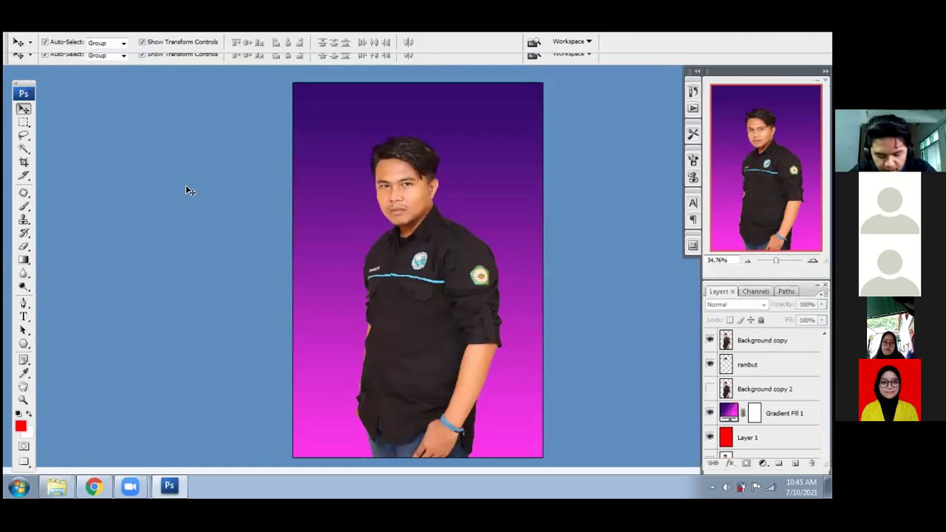
pyautogui.press('f')
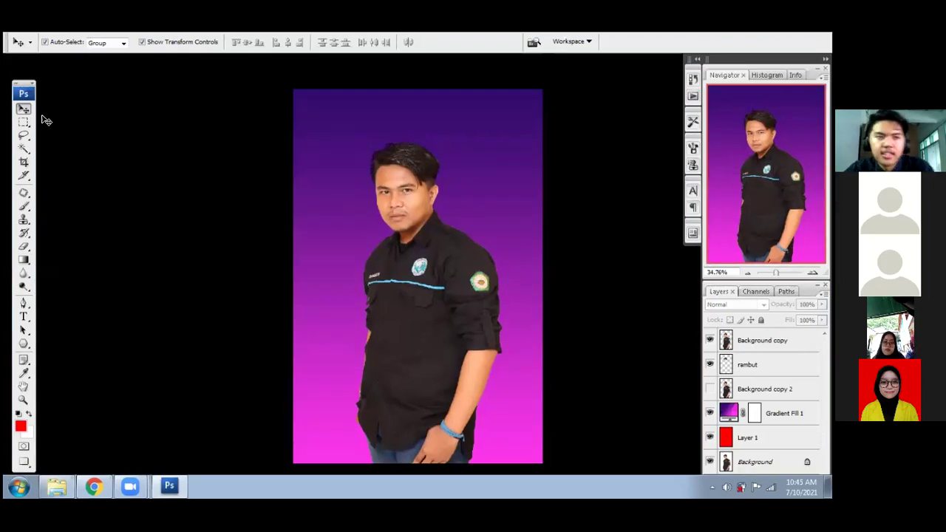
pyautogui.press('g')
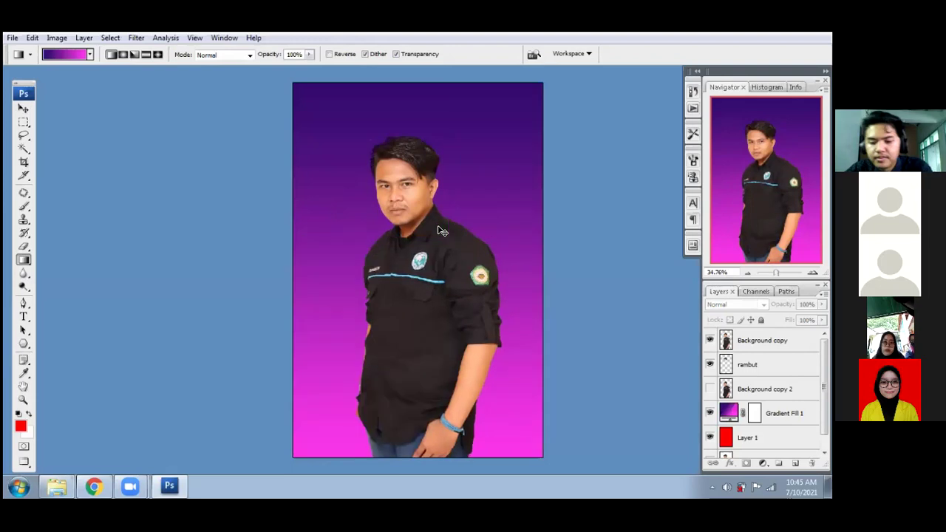
pyautogui.hotkey('ctrl', '+')
pyautogui.hotkey('ctrl', '+')
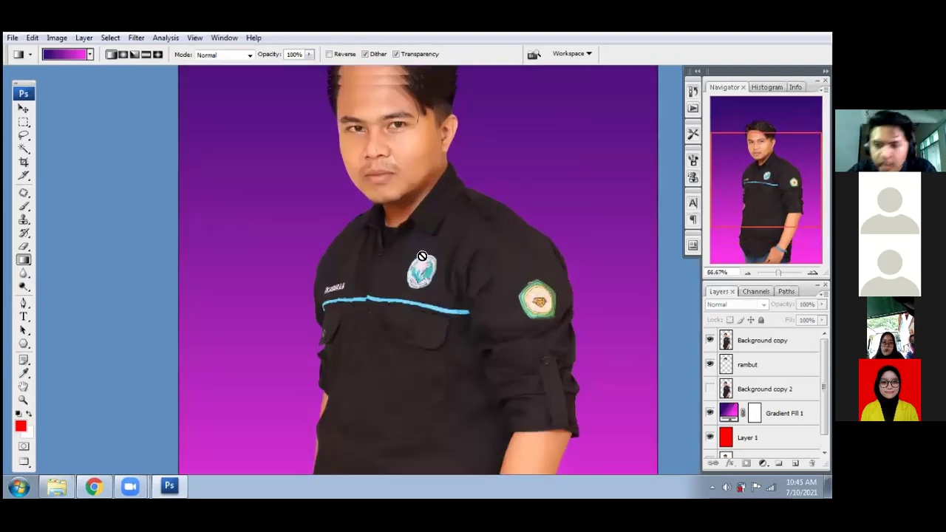
pyautogui.scroll(3, 421, 255)
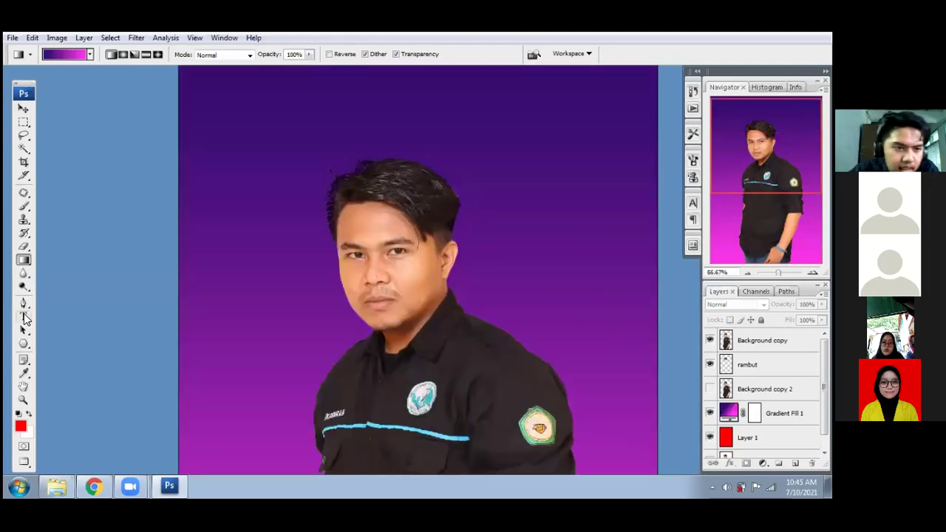
# - Pick the Type tool and set the text colour to white
pyautogui.click(25, 317)
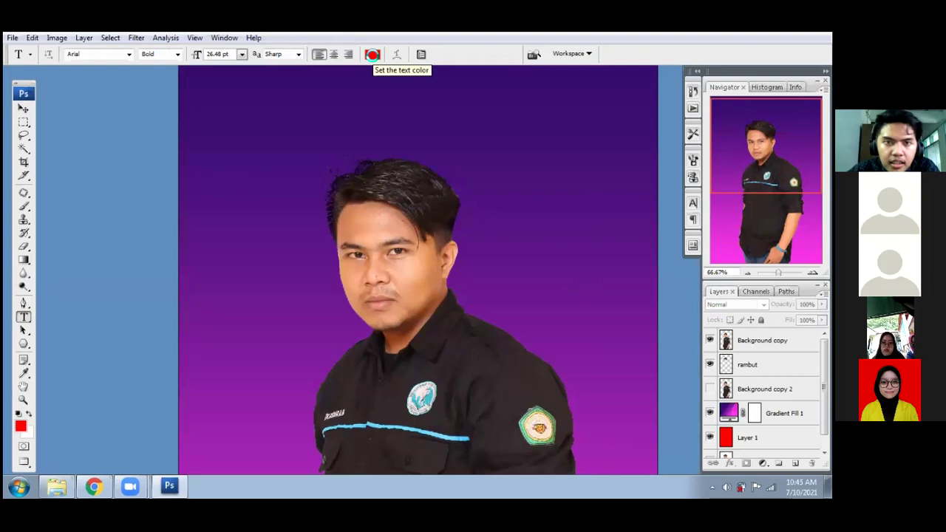
pyautogui.click(371, 54)
pyautogui.moveTo(452, 279); pyautogui.dragTo(428, 244)
pyautogui.click(693, 258)
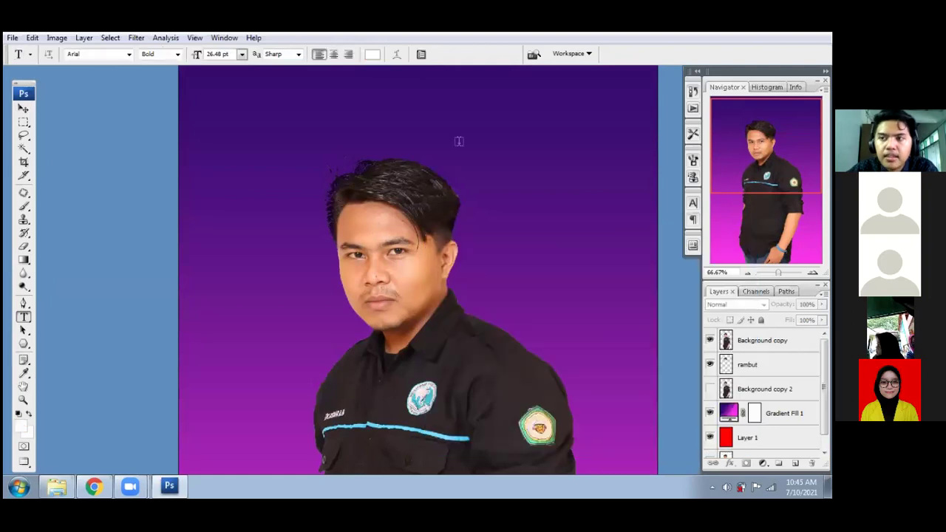
# - Type the person's name above the head, commit it, and move it to centre
pyautogui.click(299, 135)
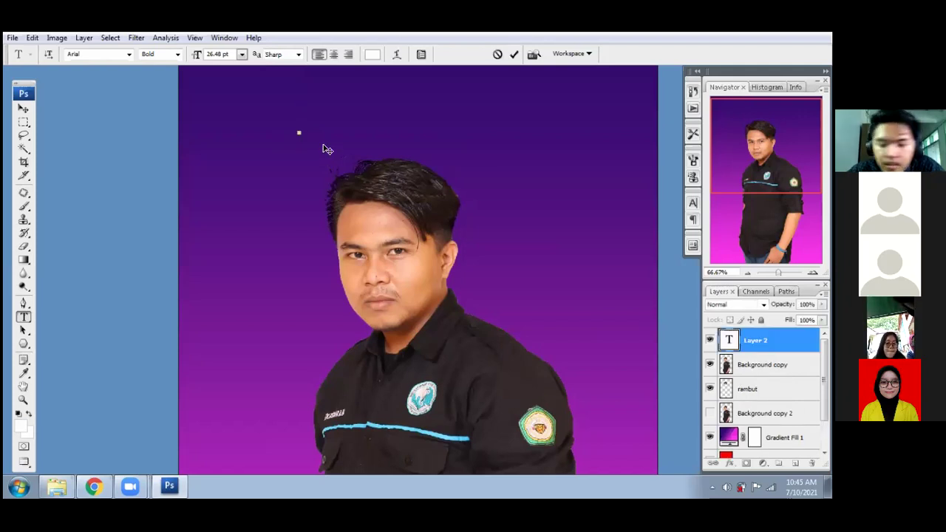
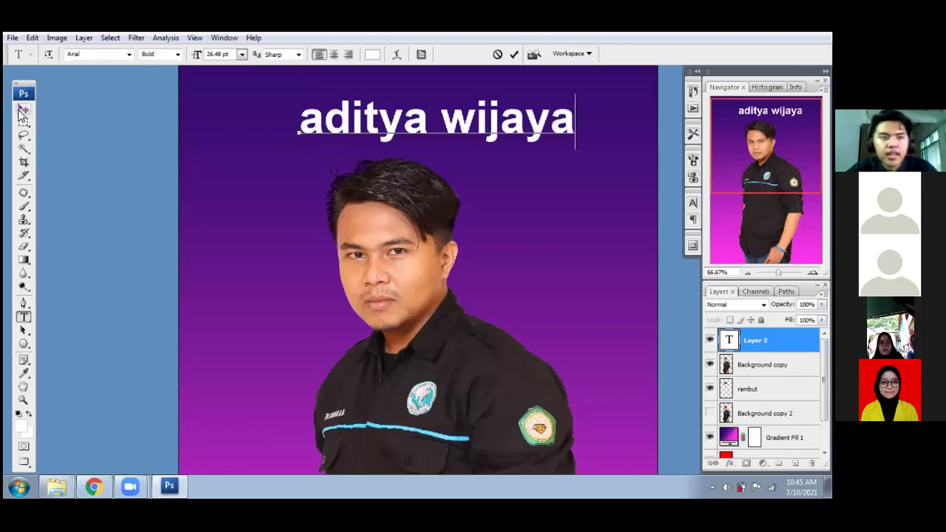
pyautogui.click(22, 109)
pyautogui.moveTo(474, 128); pyautogui.dragTo(442, 130)
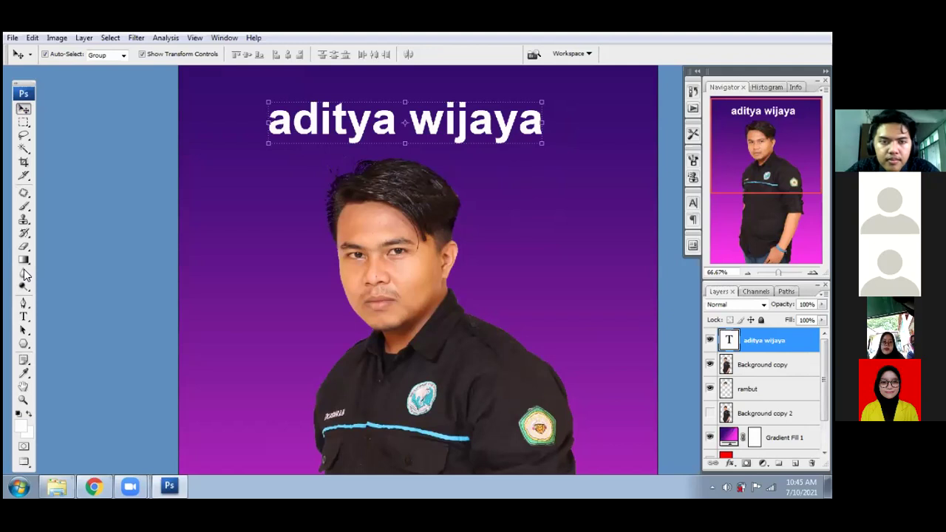
# - Set the name text's font family to Times New Roman Bold, keeping 26.48 pt
pyautogui.click(24, 316)
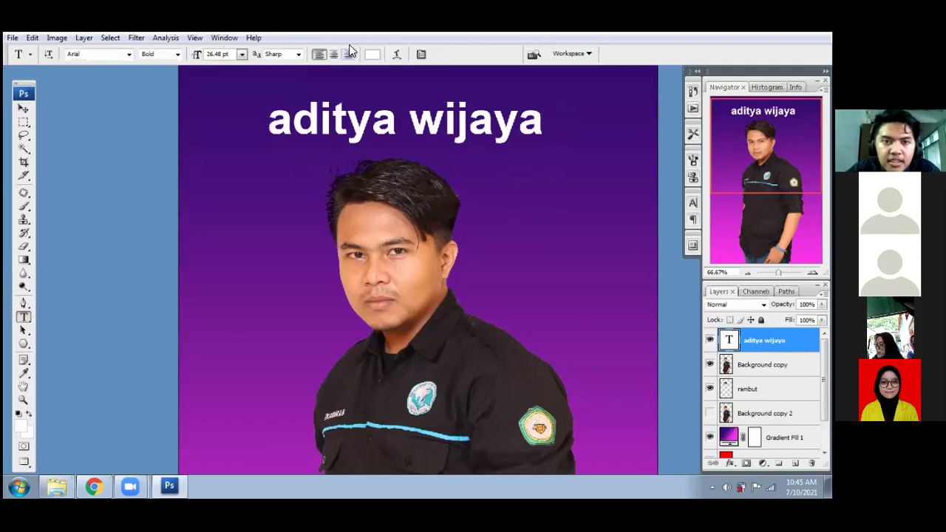
pyautogui.click(129, 54)
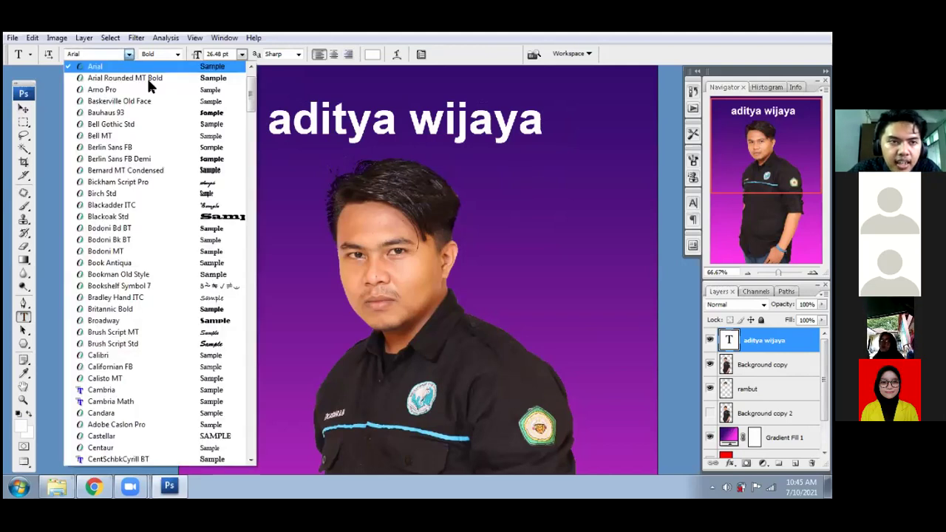
pyautogui.scroll(-2, 143, 290)
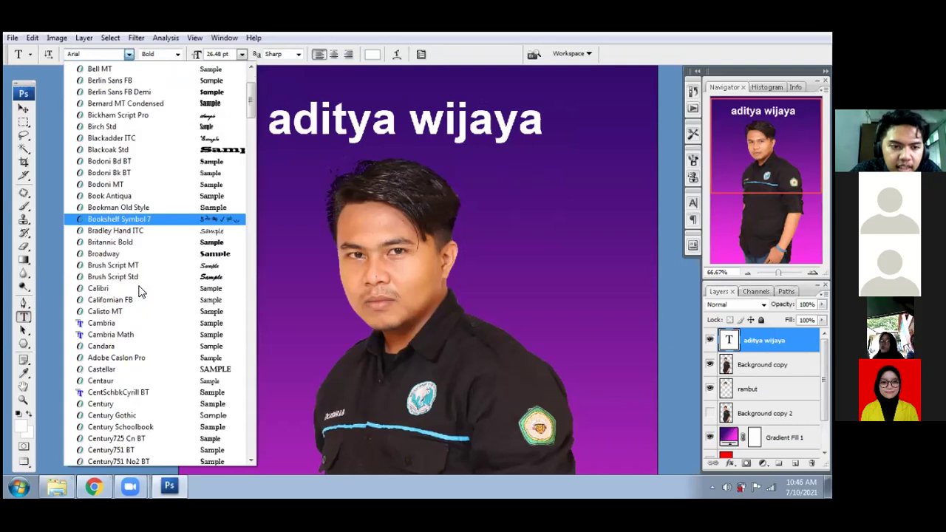
pyautogui.scroll(1, 144, 319)
pyautogui.scroll(2, 98, 48)
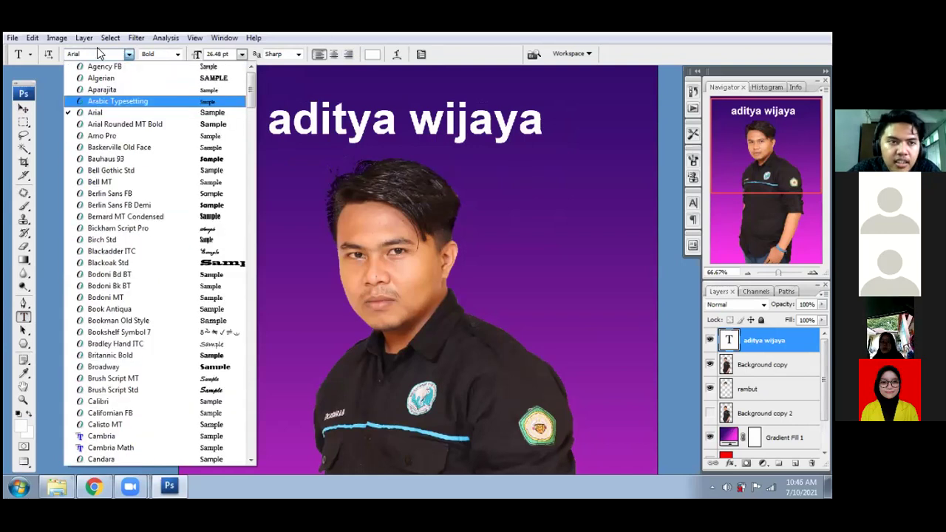
pyautogui.click(98, 52)
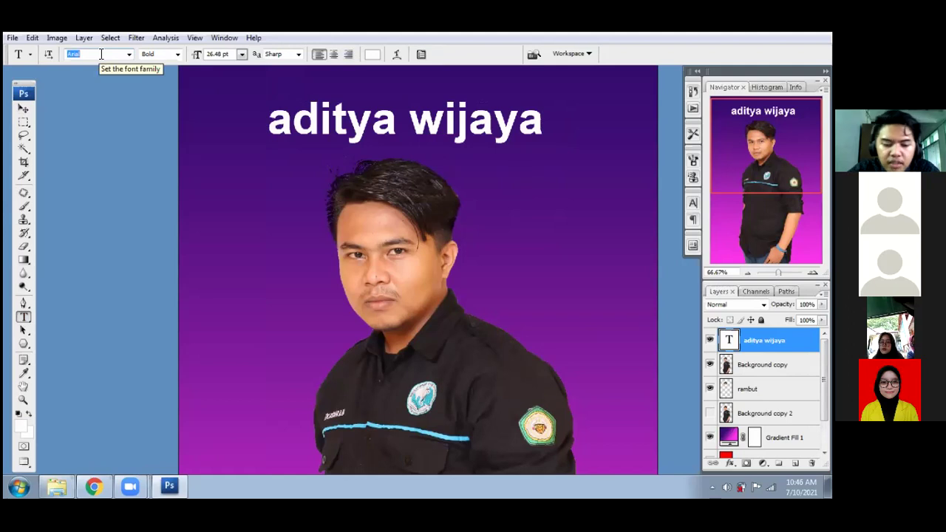
pyautogui.write('Times New Roman')
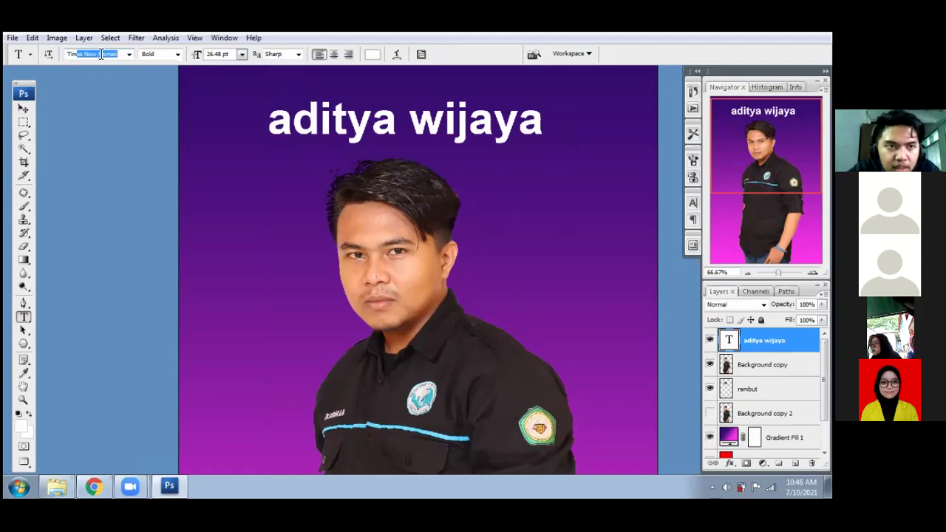
pyautogui.press('Return')
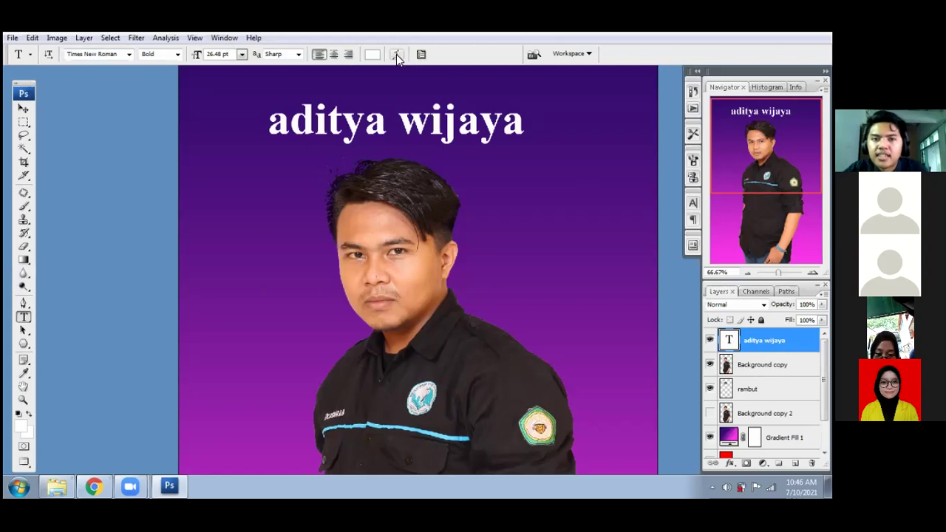
# - Apply a horizontal Arc warp with a 30% bend to the name text
pyautogui.click(396, 54)
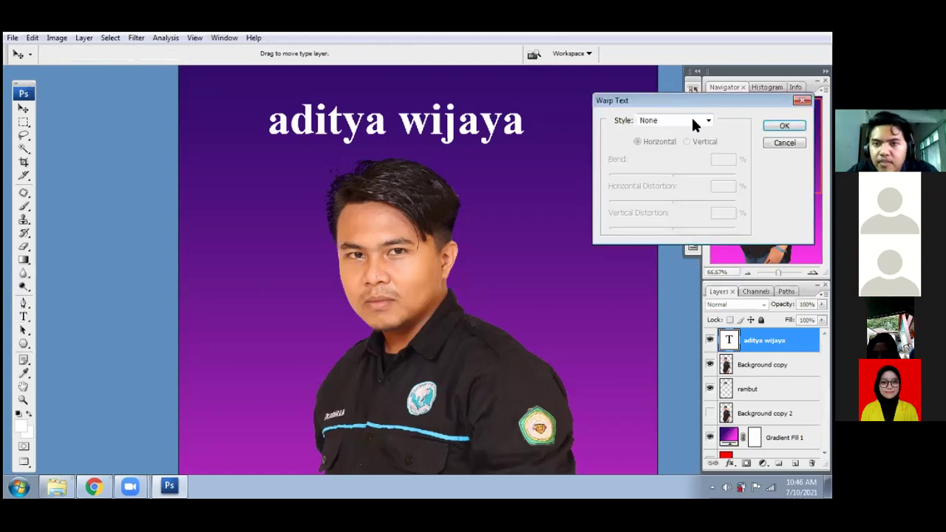
pyautogui.click(681, 120)
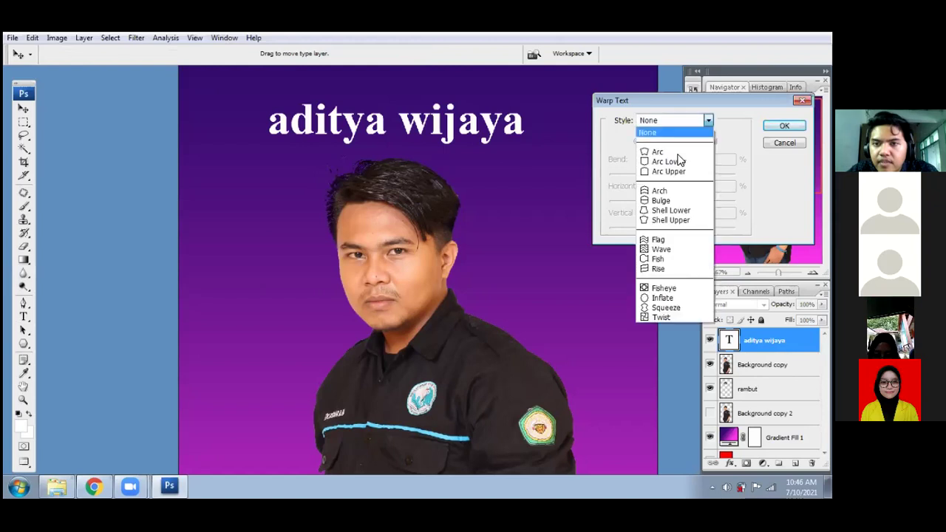
pyautogui.press('Return')
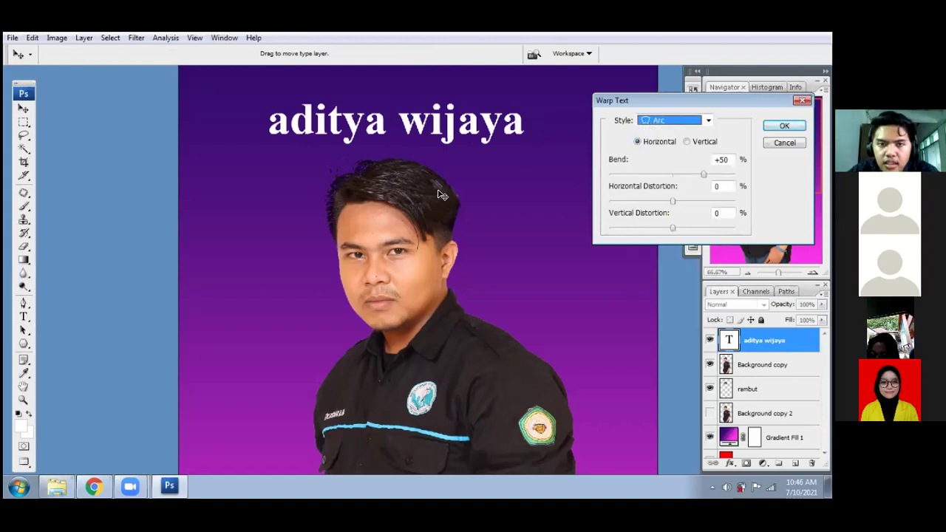
pyautogui.press('Up')
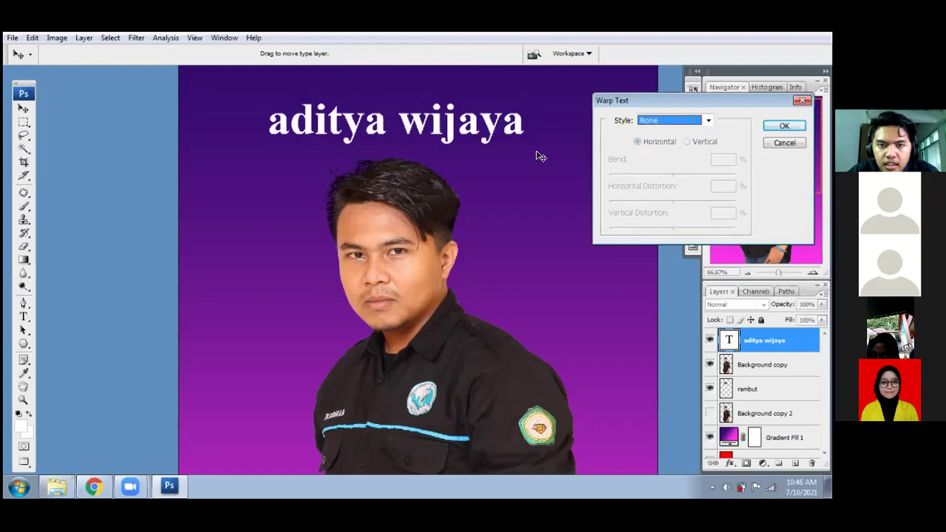
pyautogui.press('Down')
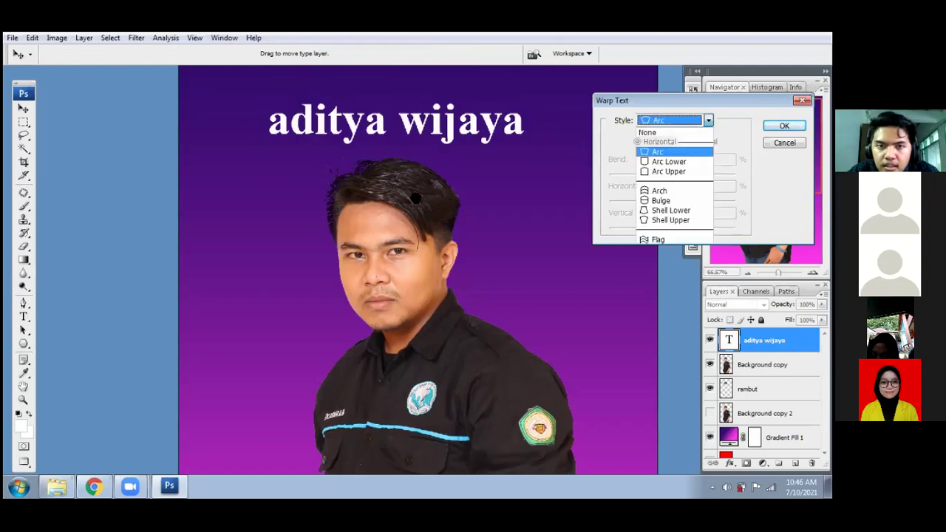
pyautogui.press('Return')
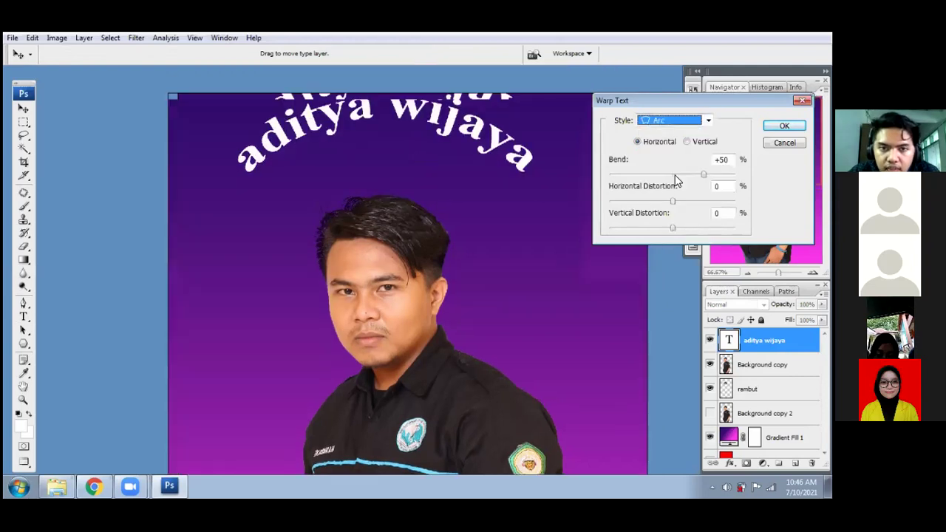
pyautogui.moveTo(702, 177); pyautogui.dragTo(691, 177)
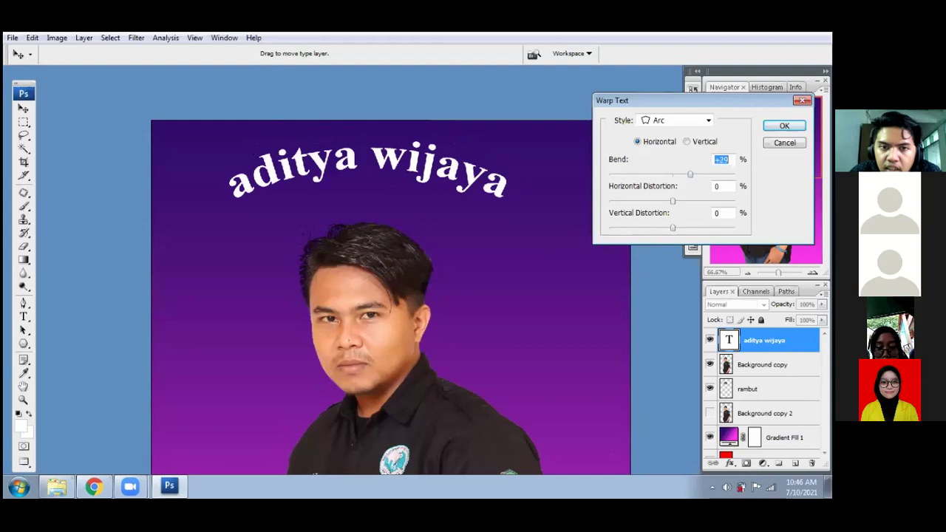
pyautogui.moveTo(691, 175)
pyautogui.mouseDown()
pyautogui.moveTo(709, 175)
pyautogui.moveTo(690, 175)
pyautogui.mouseUp()
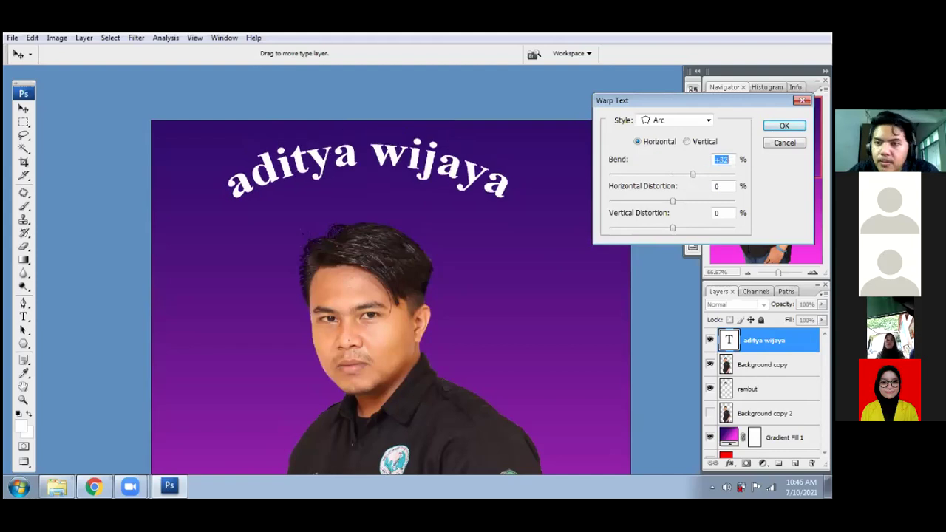
pyautogui.write('30')
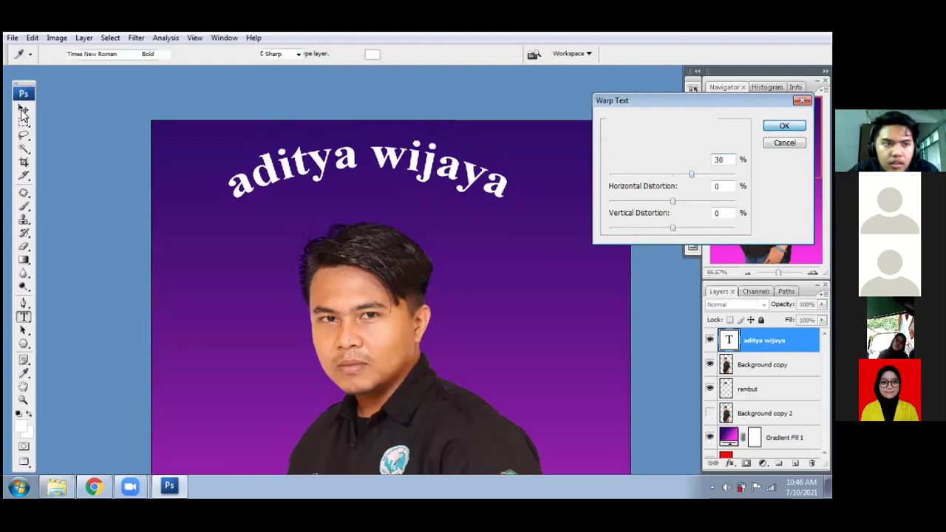
pyautogui.press('Return')
# - Nudge the arched name text slightly down-right with the Move tool to centre it above the head
pyautogui.click(23, 109)
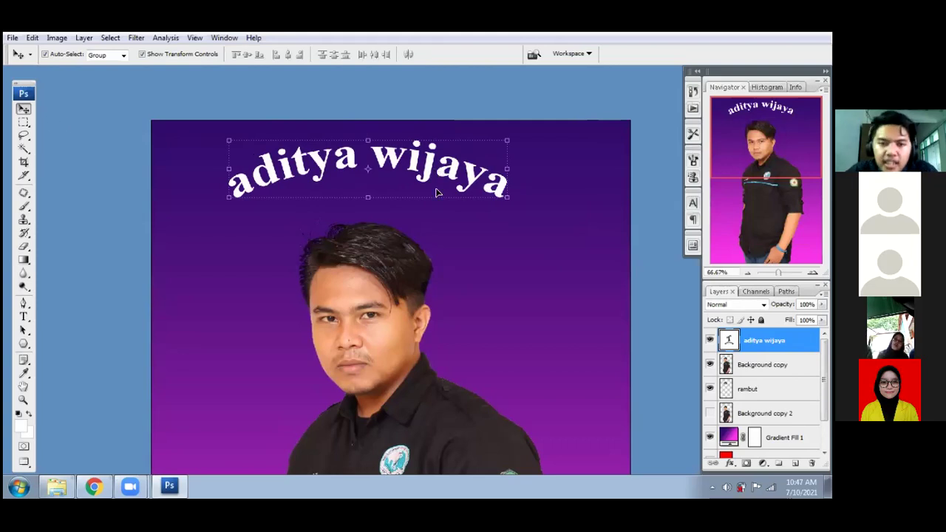
pyautogui.moveTo(426, 177); pyautogui.dragTo(432, 199)
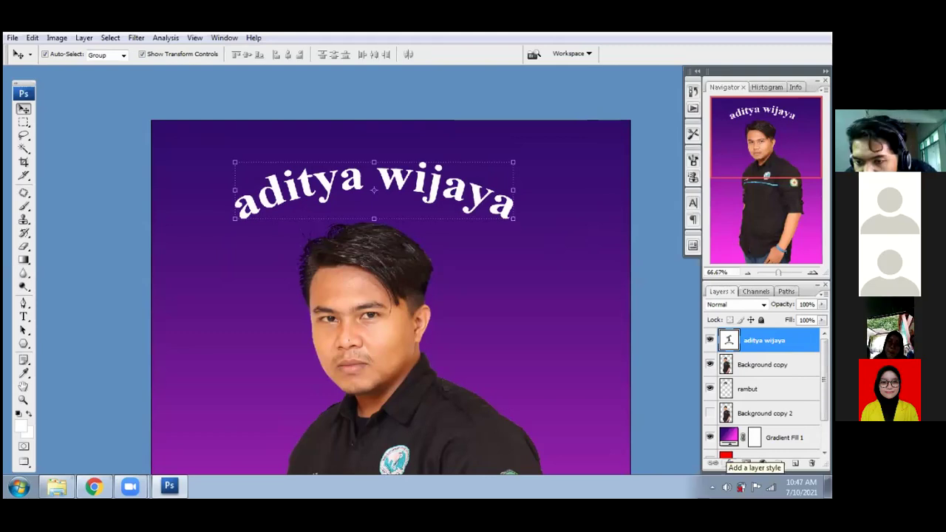
pyautogui.click(730, 463)
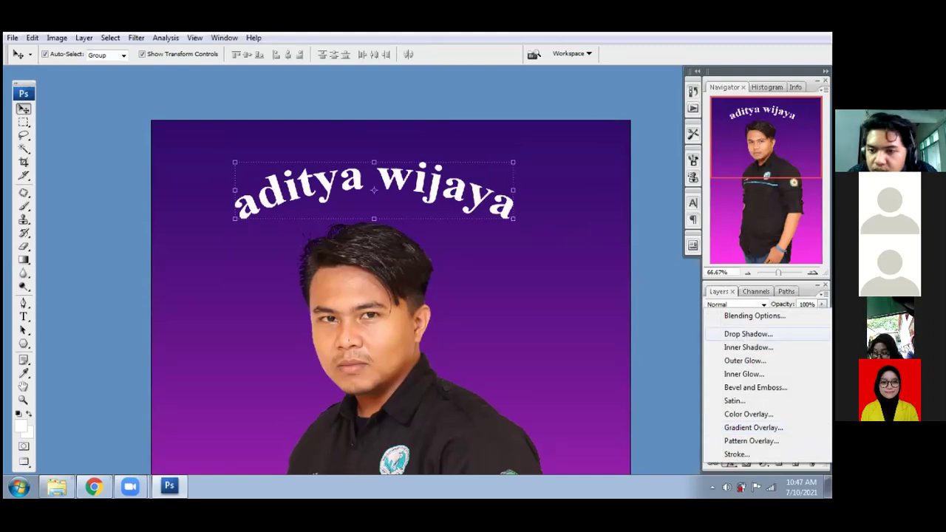
# - Add a Drop Shadow to the name text and compare the preview with and without it
pyautogui.click(748, 334)
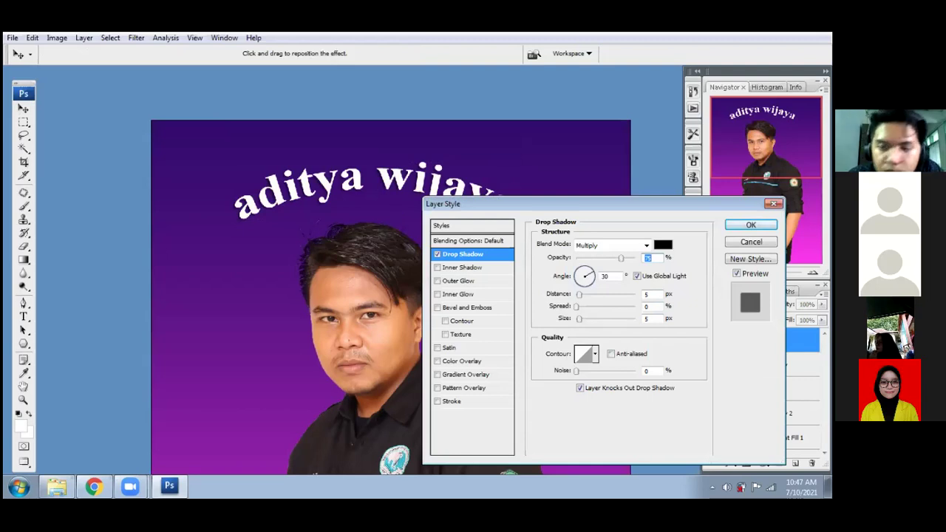
pyautogui.click(737, 274)
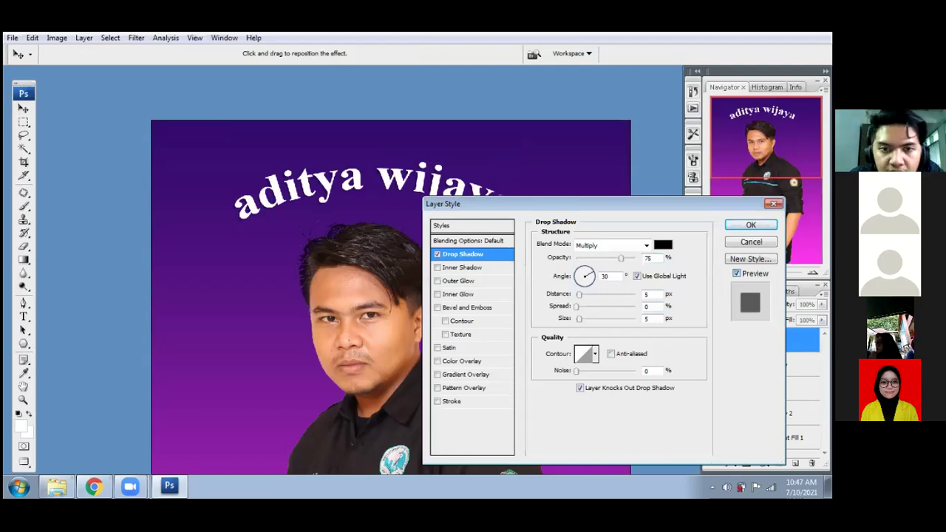
pyautogui.click(737, 274)
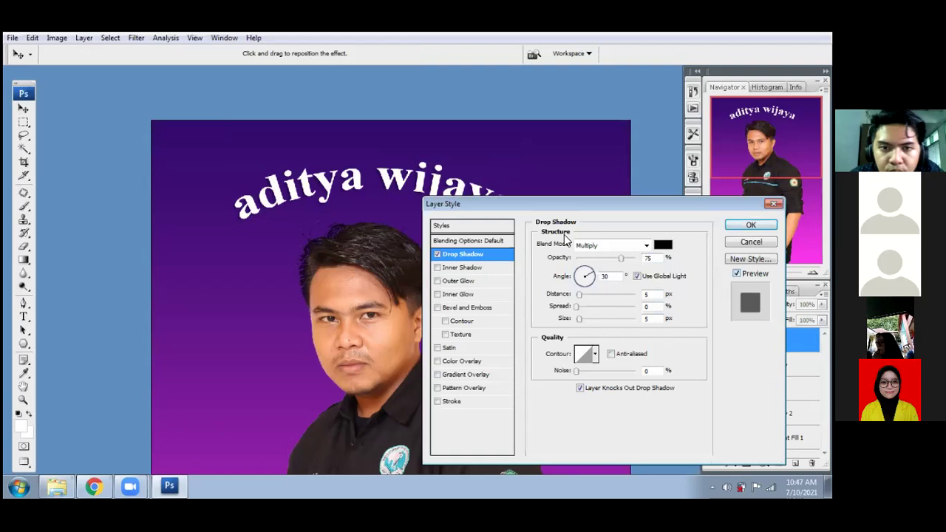
pyautogui.hotkey('ctrl', '+')
pyautogui.hotkey('ctrl', '+')
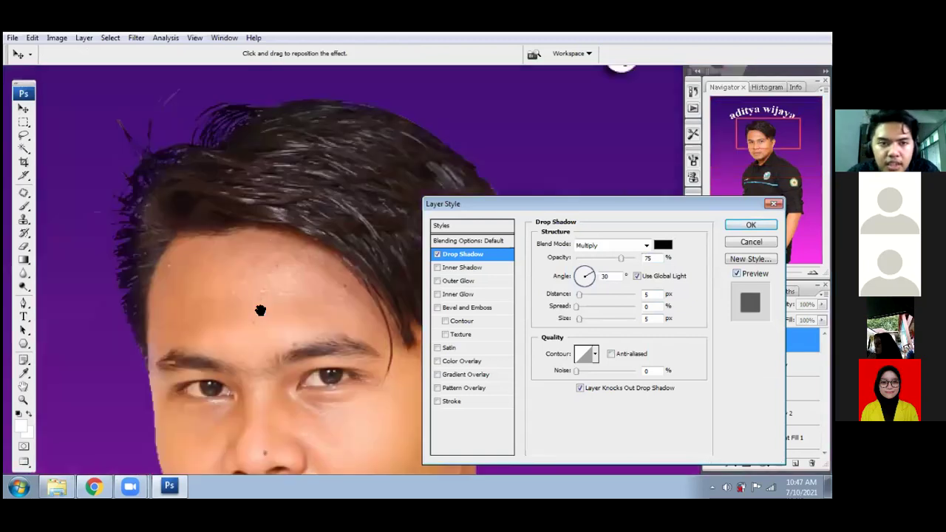
pyautogui.press('space')
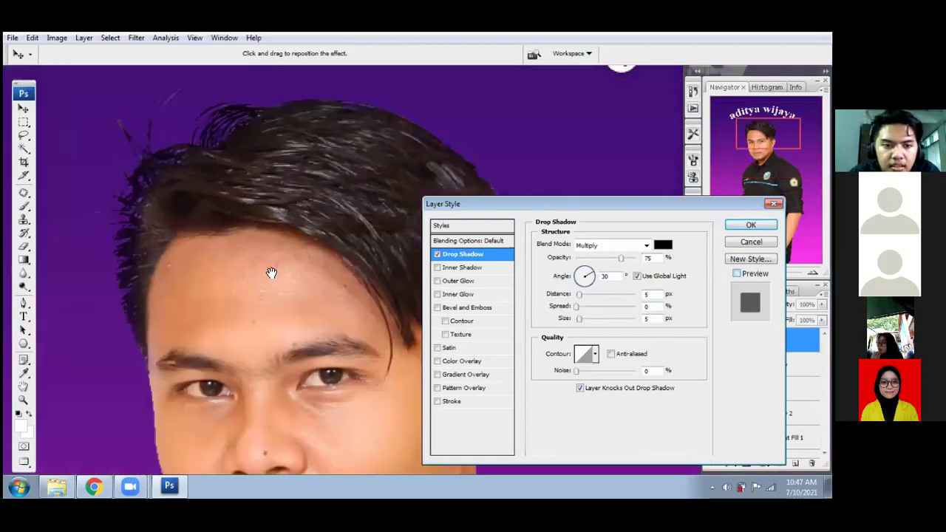
pyautogui.press('space')
pyautogui.scroll(2, 283, 212)
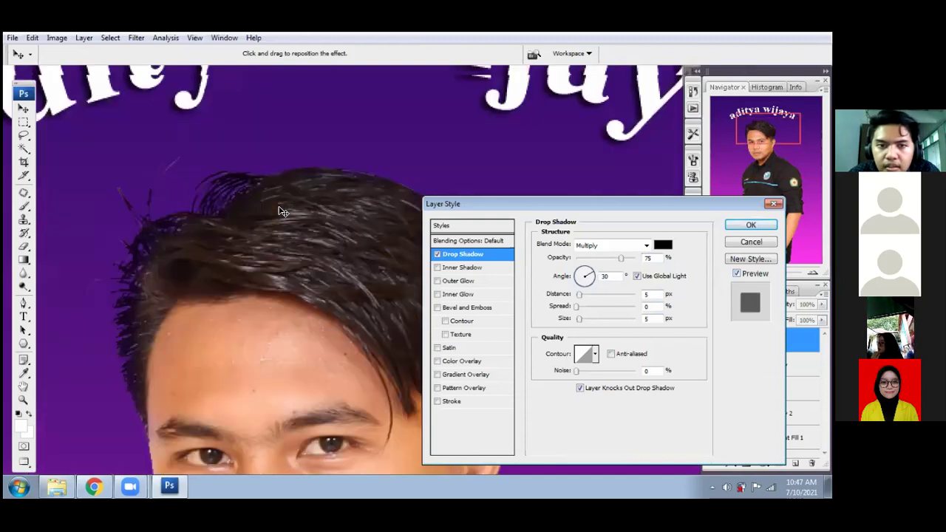
pyautogui.scroll(4, 282, 212)
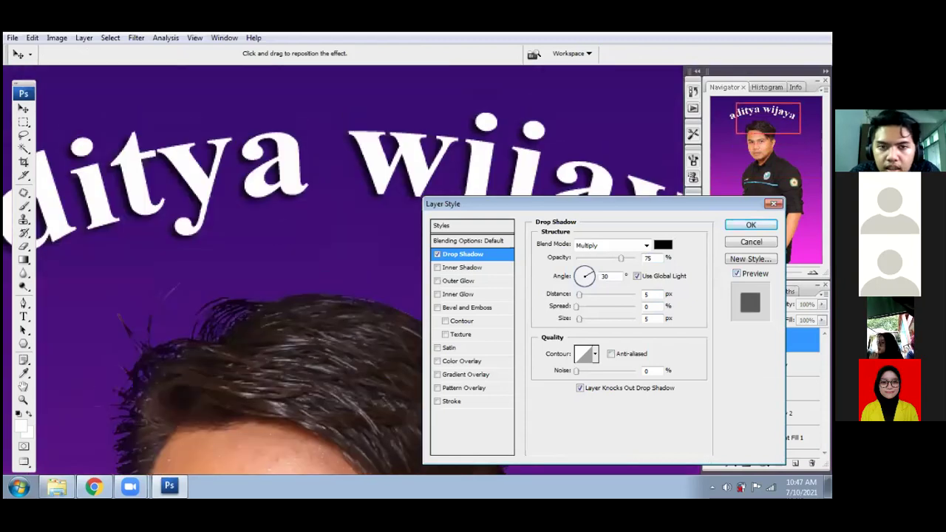
pyautogui.press('space')
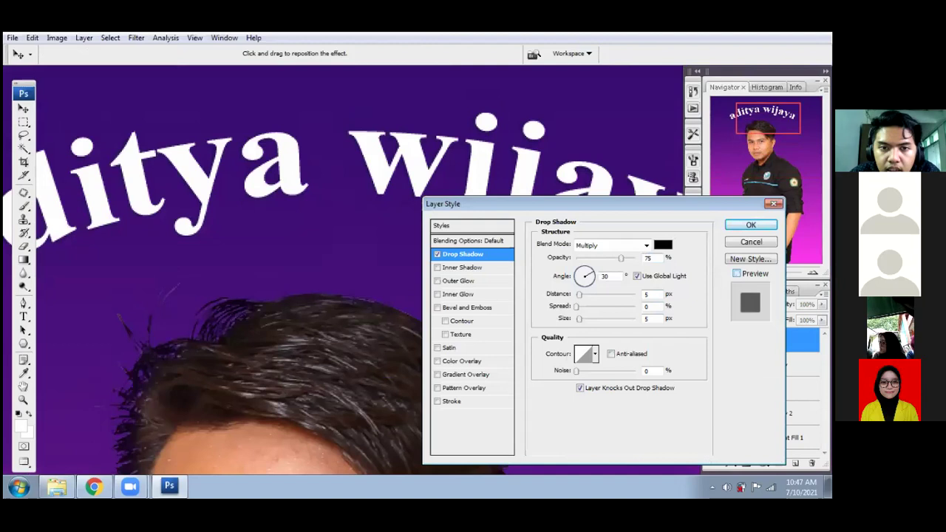
pyautogui.press('space')
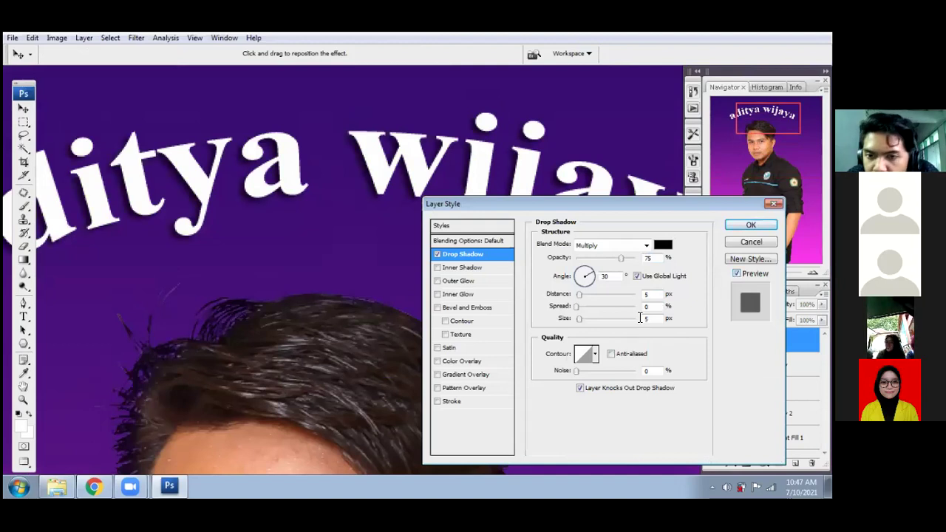
# - Set the shadow size to 20 px and spread to 10%, and apply it
pyautogui.click(627, 314)
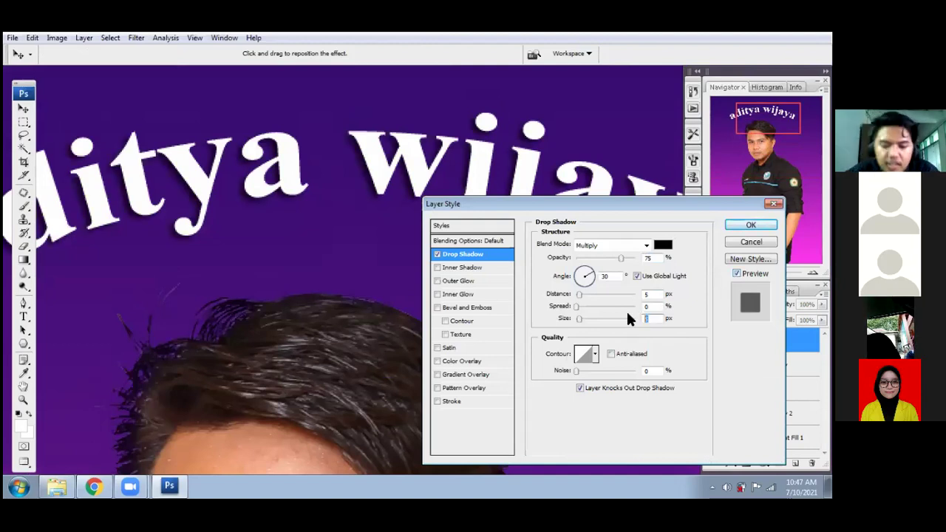
pyautogui.write('20')
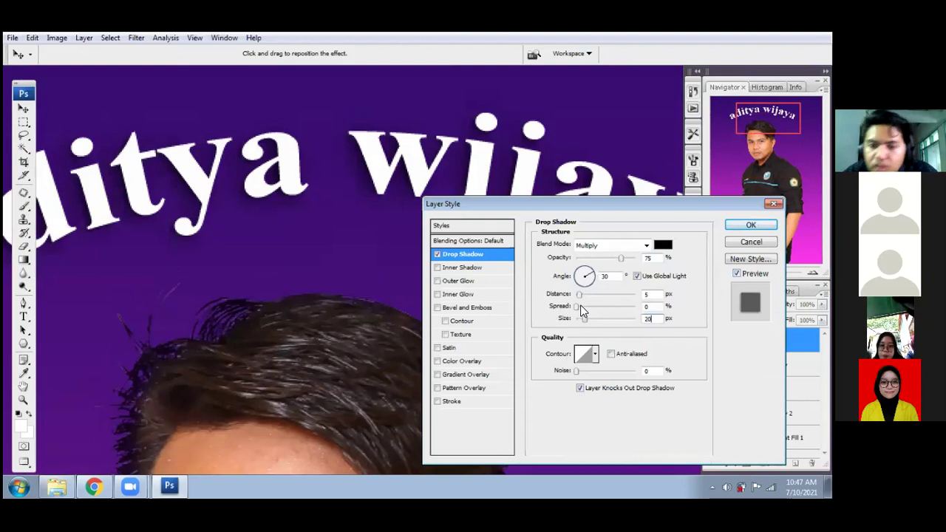
pyautogui.click(645, 306)
pyautogui.write('10')
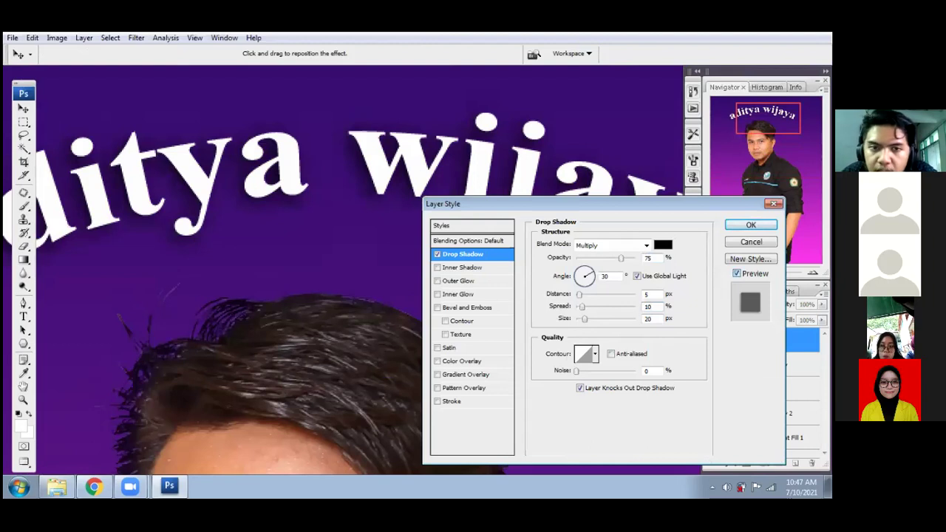
pyautogui.click(737, 273)
pyautogui.click(750, 225)
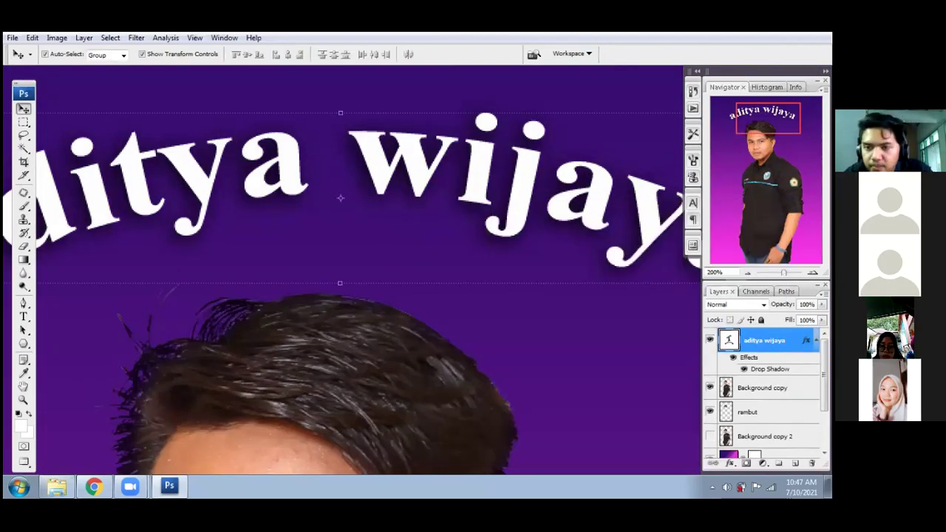
pyautogui.hotkey('ctrl', '-')
pyautogui.hotkey('ctrl', '-')
pyautogui.hotkey('ctrl', '-')
pyautogui.hotkey('ctrl', '-')
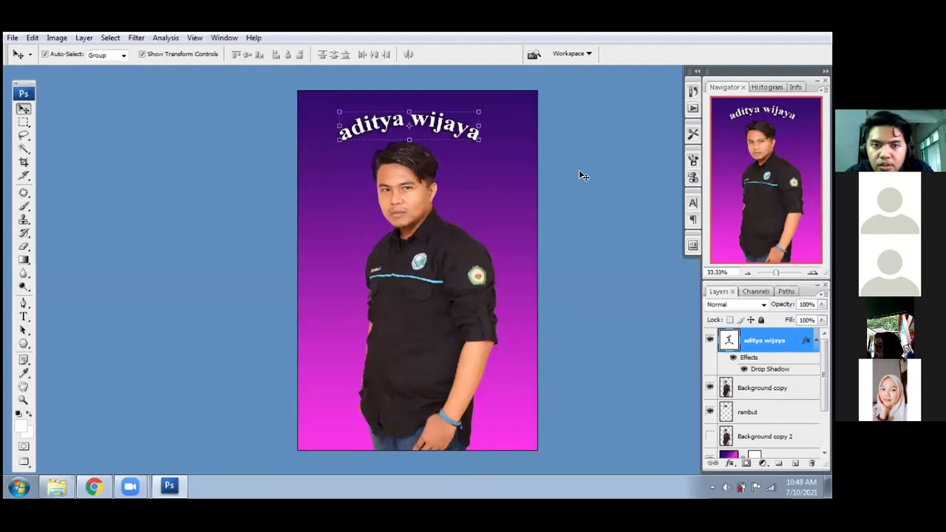
pyautogui.hotkey('ctrl', '+')
pyautogui.hotkey('ctrl', '+')
pyautogui.hotkey('ctrl', '+')
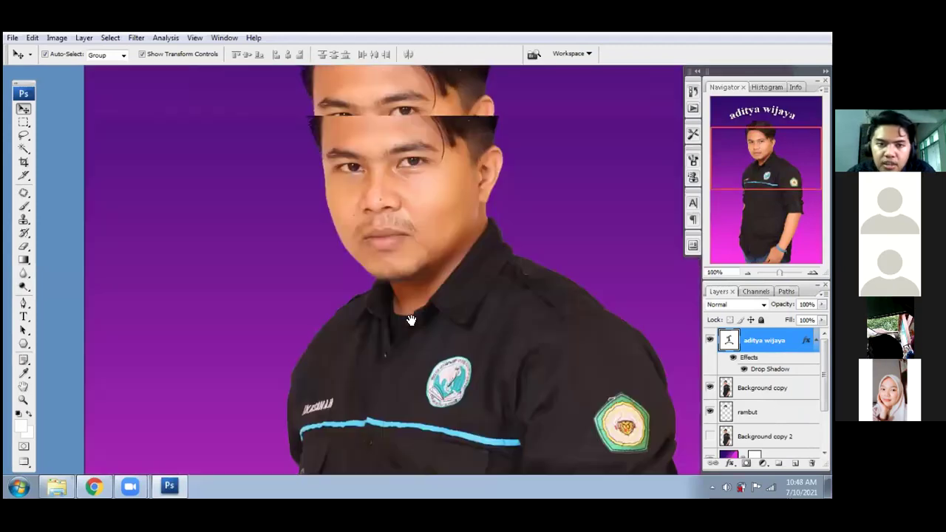
pyautogui.scroll(5, 415, 320)
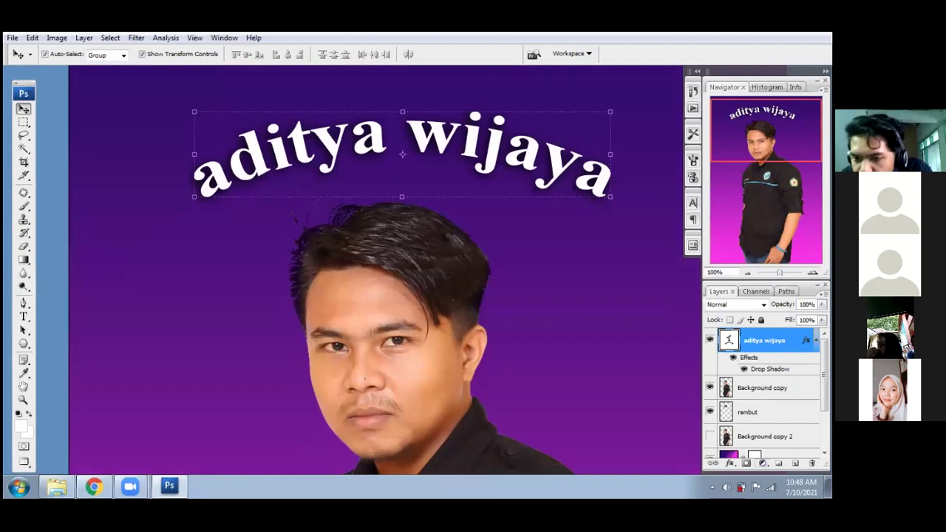
# - Add a 3 px red (ff0000) Stroke effect to the arched name text
pyautogui.click(730, 463)
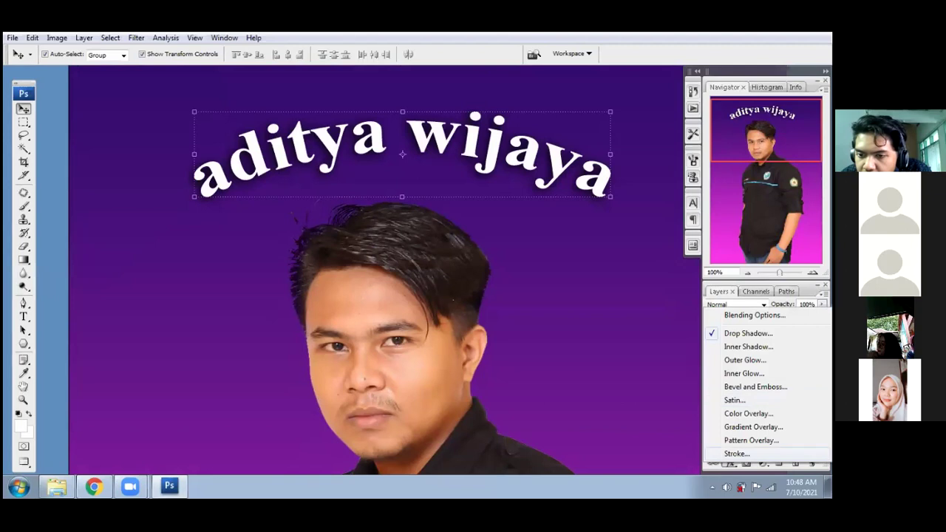
pyautogui.click(737, 453)
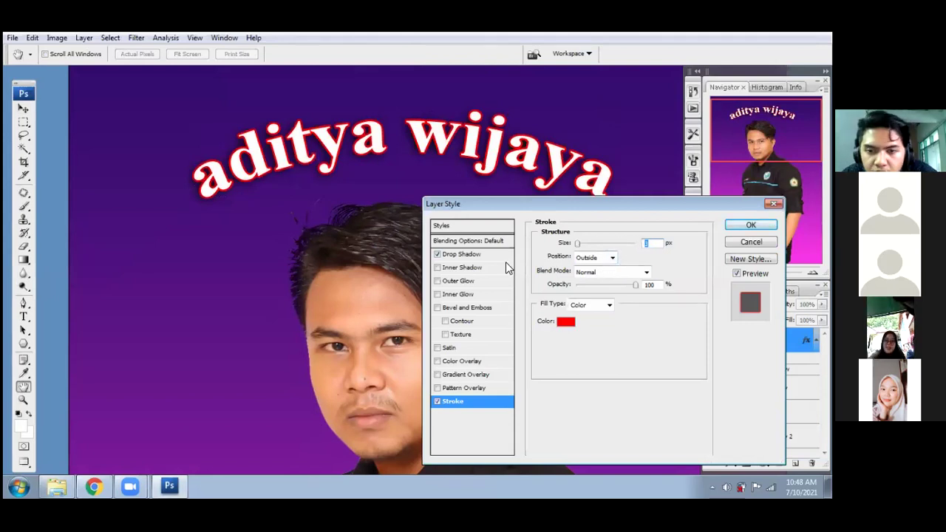
pyautogui.click(569, 322)
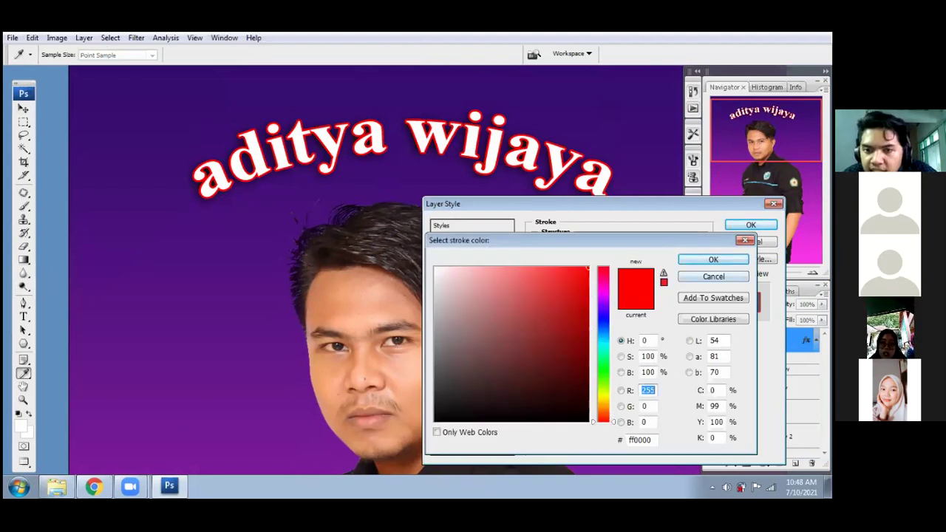
pyautogui.click(713, 260)
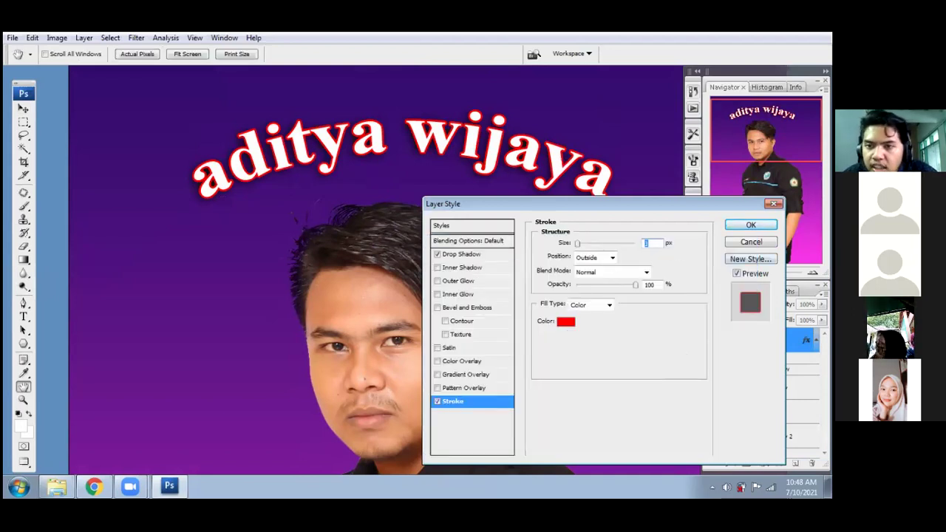
pyautogui.click(650, 243)
pyautogui.press('Return')
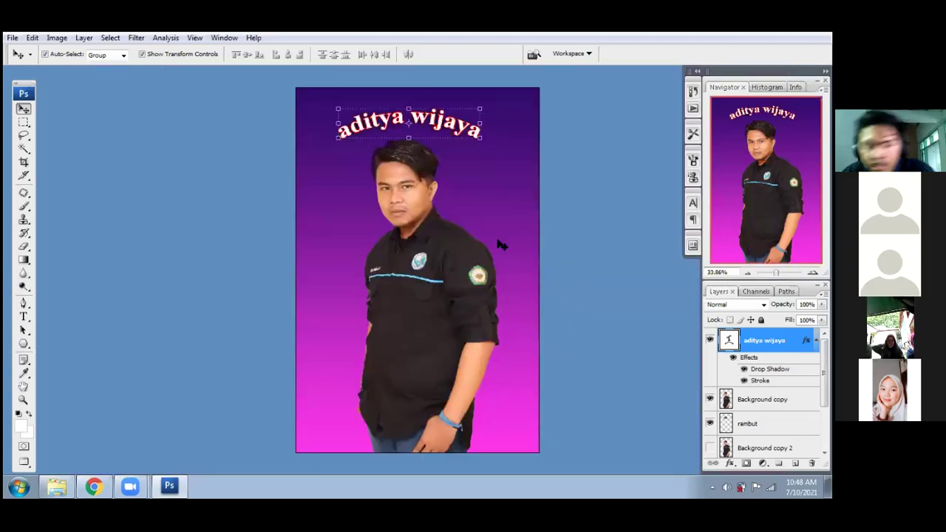
# - Zoom out to the whole poster, deselect the text layer, and choose the Polygon shape tool
pyautogui.hotkey('ctrl', '0')
pyautogui.click(581, 235)
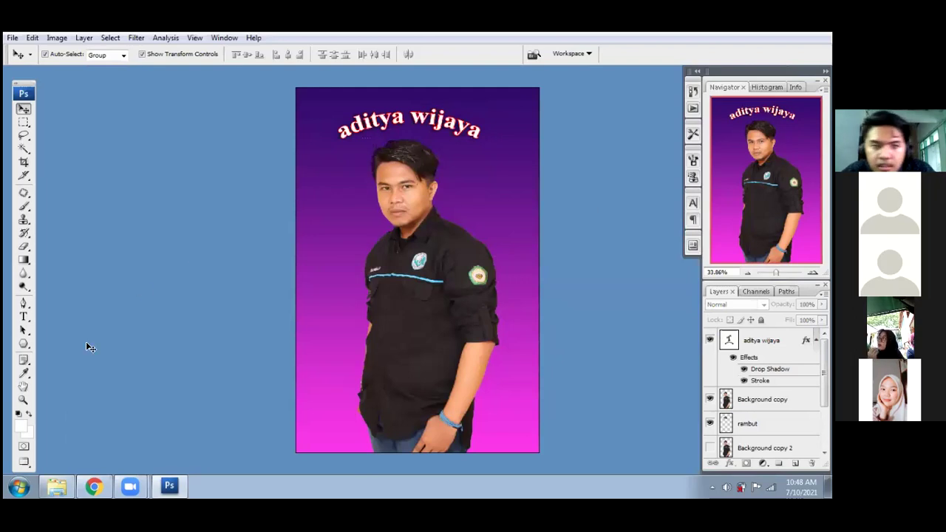
pyautogui.click(23, 323)
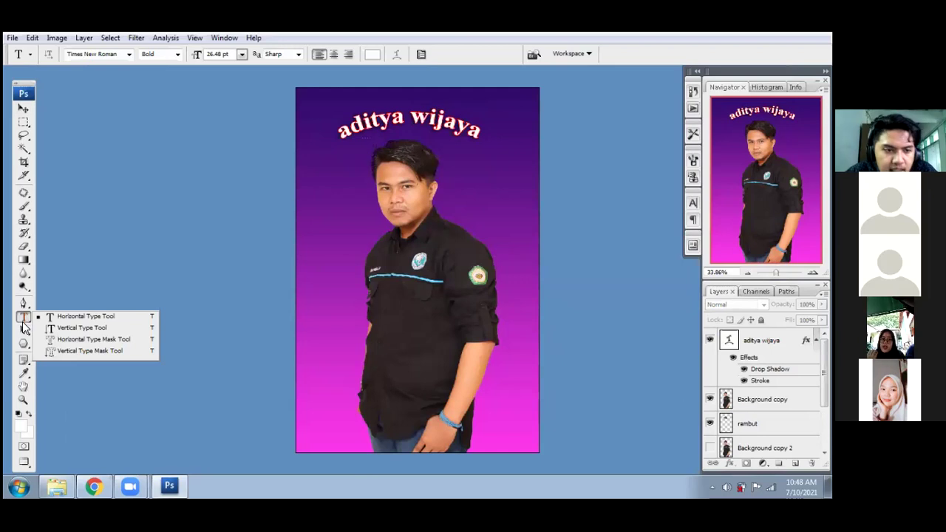
pyautogui.click(24, 345)
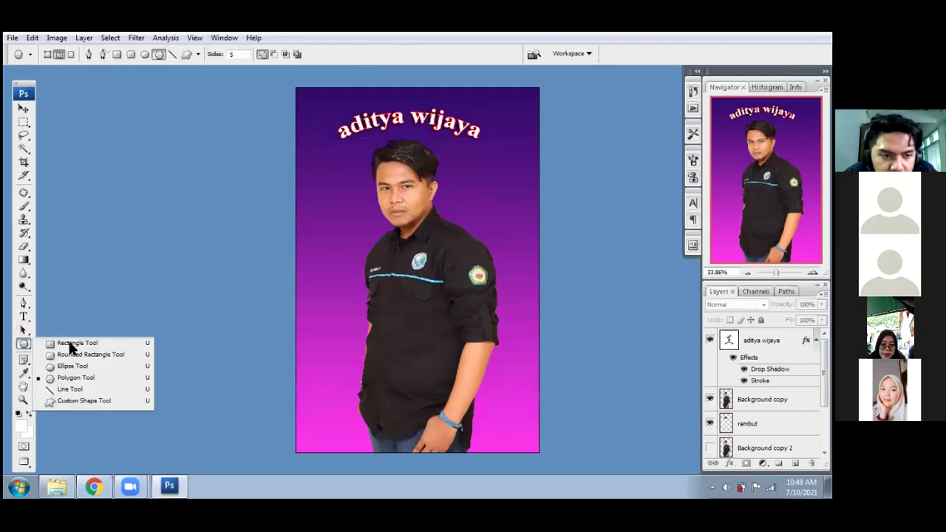
pyautogui.click(27, 345)
# - Switch to the Move tool, return to standard screen mode, and move the portrait window aside
pyautogui.press('v')
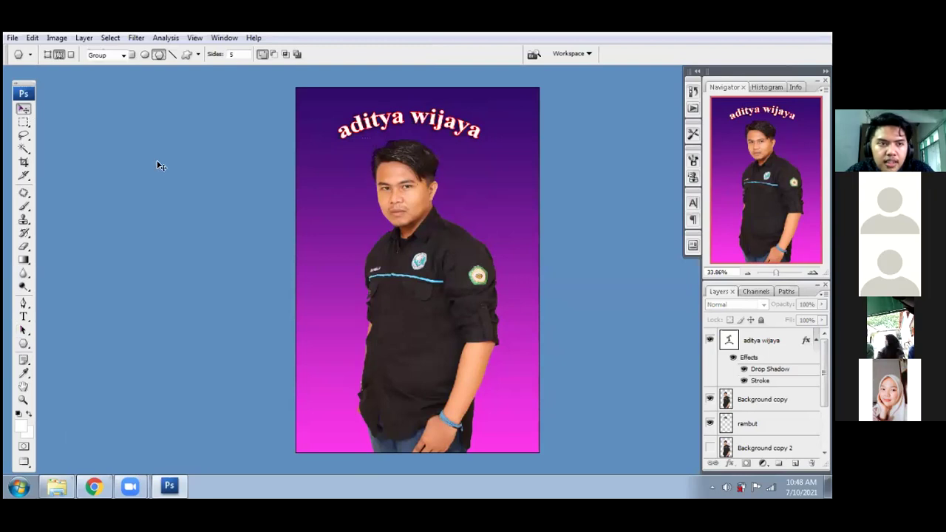
pyautogui.press('f')
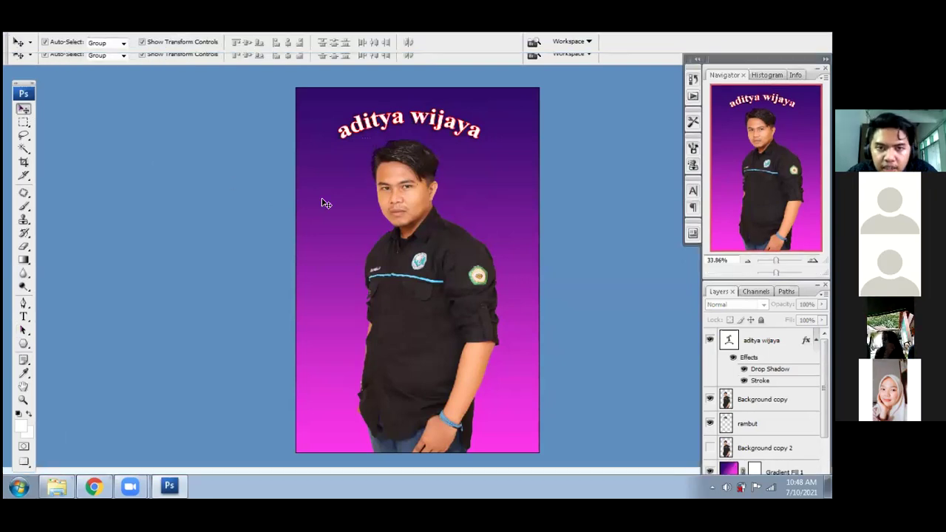
pyautogui.press('f')
pyautogui.moveTo(371, 152); pyautogui.dragTo(193, 152)
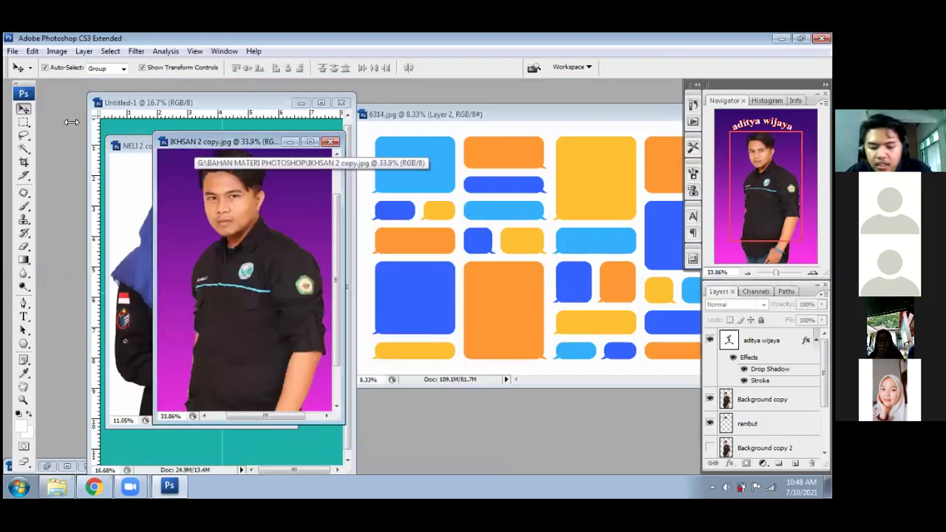
# - Create a new white 200 × 200 mm document at 300 pixels/inch
pyautogui.click(11, 52)
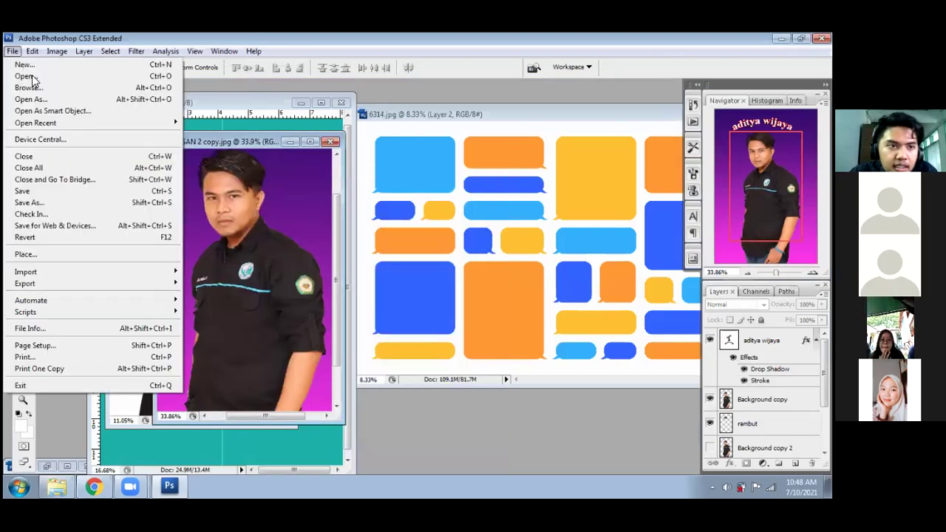
pyautogui.click(30, 65)
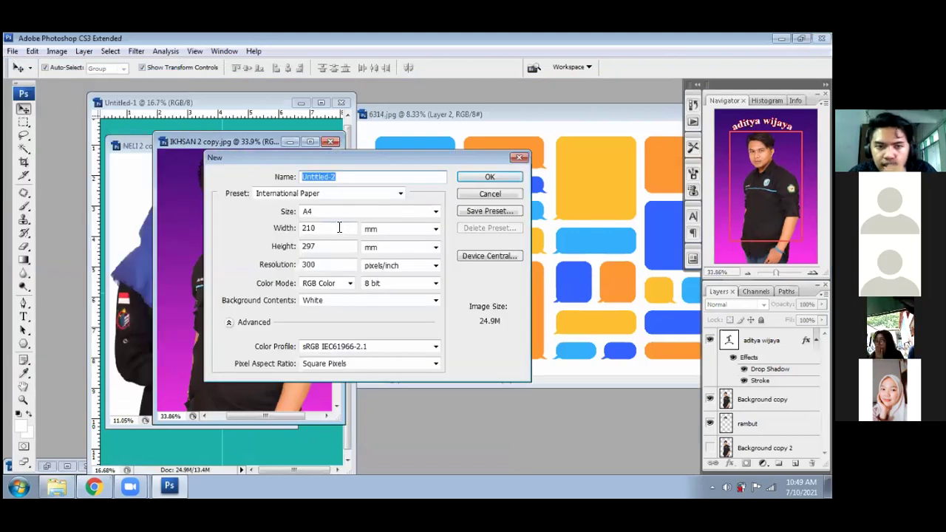
pyautogui.press('Tab')
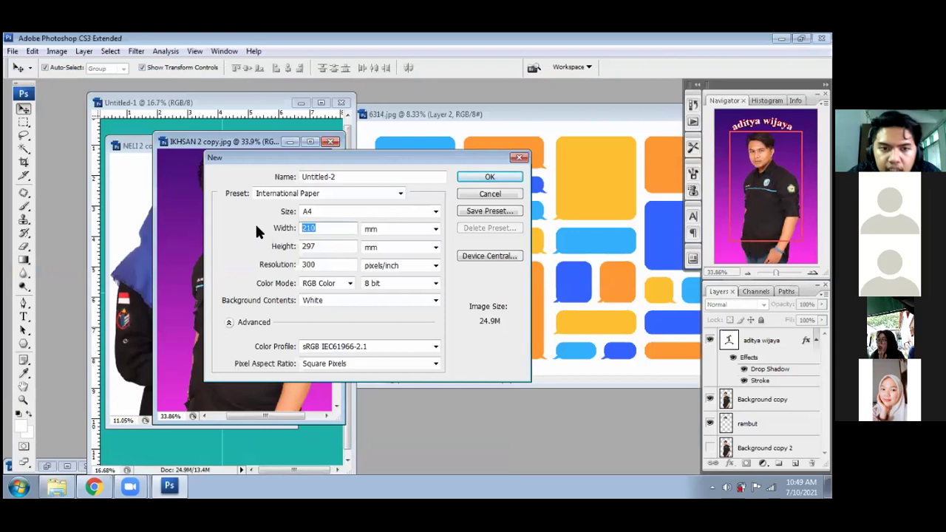
pyautogui.write('200')
pyautogui.press('Tab')
pyautogui.write('200')
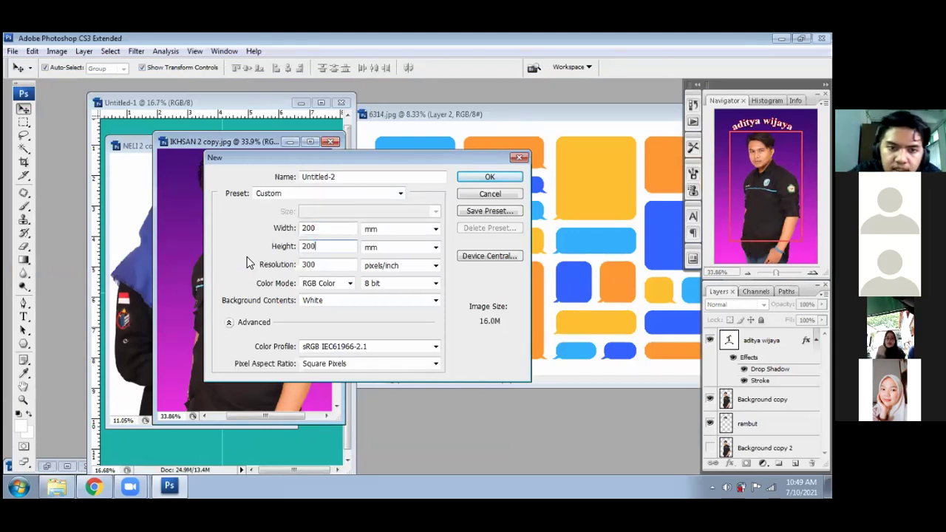
pyautogui.click(507, 178)
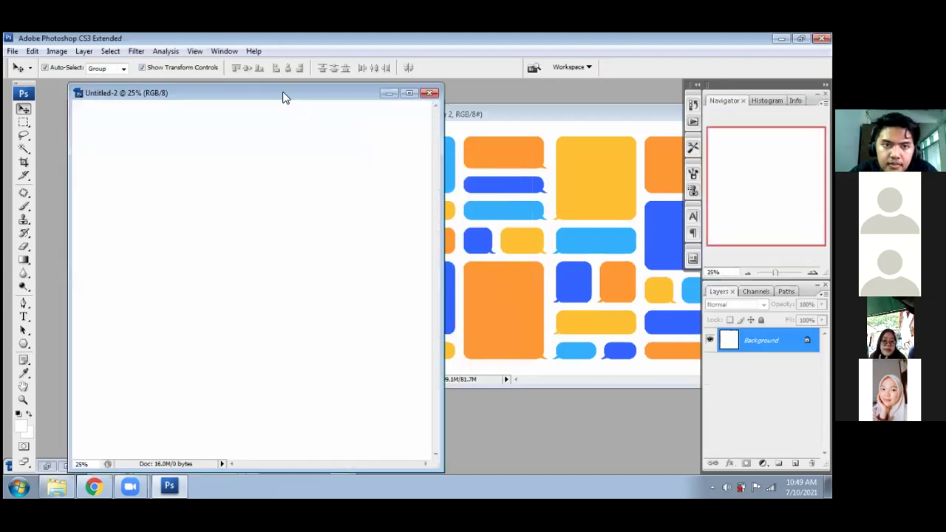
# - Move the Untitled-2 window aside and choose the Polygon Tool
pyautogui.moveTo(353, 95); pyautogui.dragTo(433, 99)
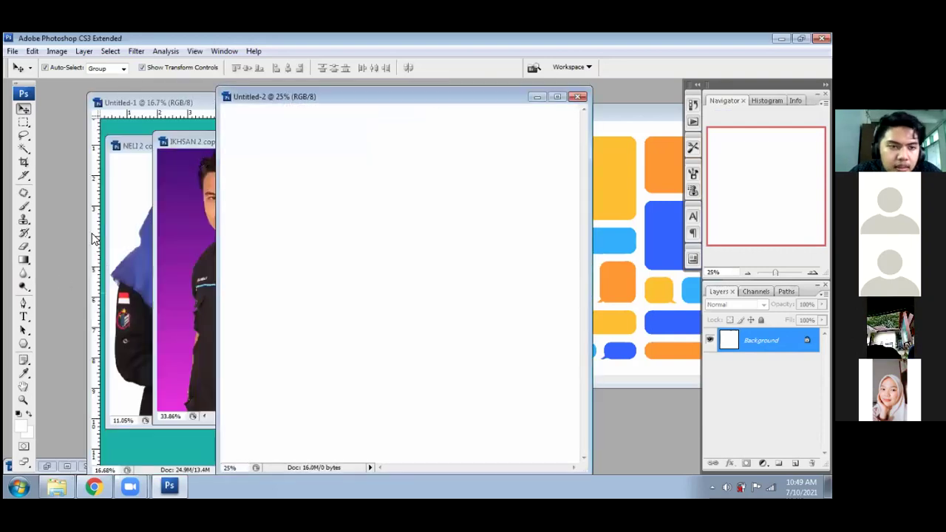
pyautogui.click(23, 345)
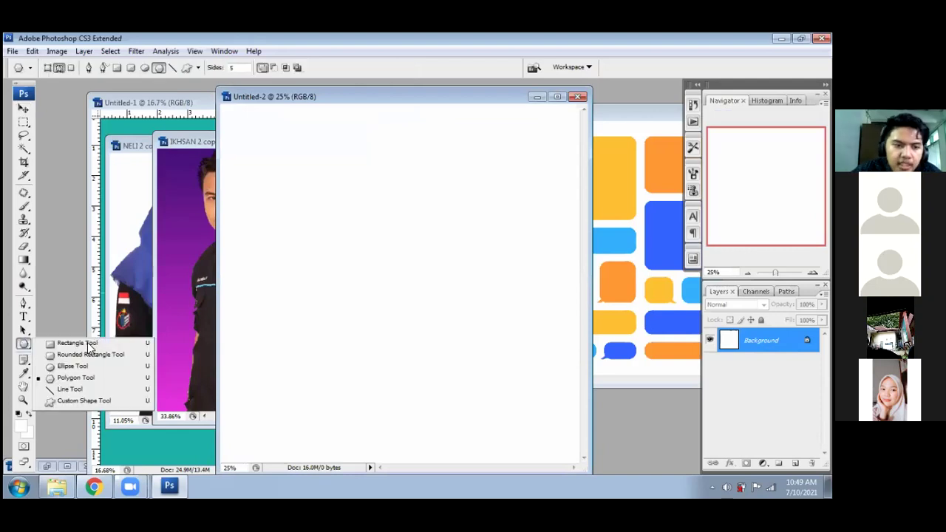
pyautogui.click(74, 378)
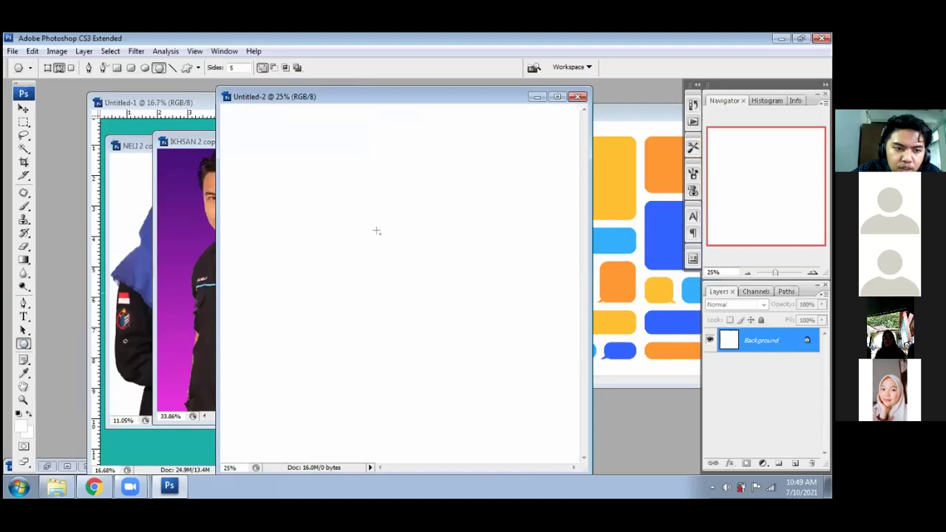
# - Draw a trial pentagon outline on the canvas, then undo it
pyautogui.moveTo(359, 195); pyautogui.dragTo(408, 258)
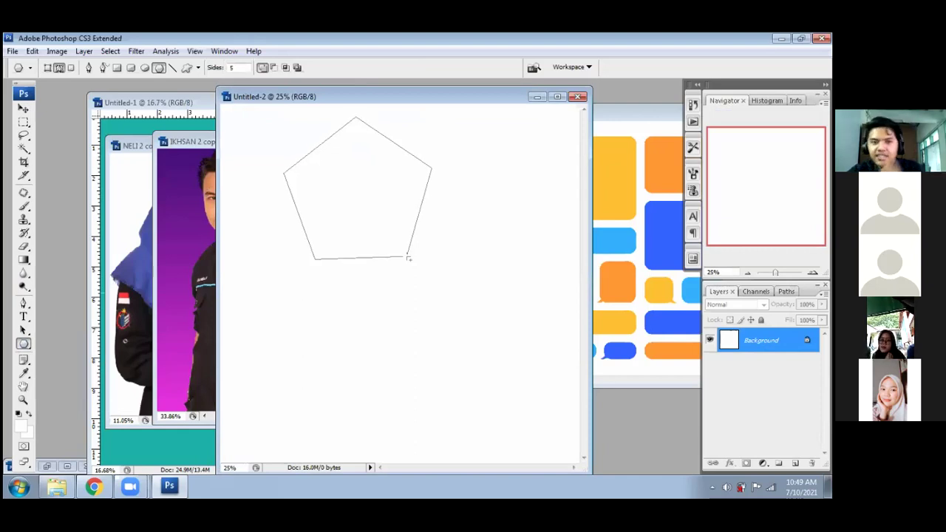
pyautogui.moveTo(408, 258); pyautogui.dragTo(411, 261)
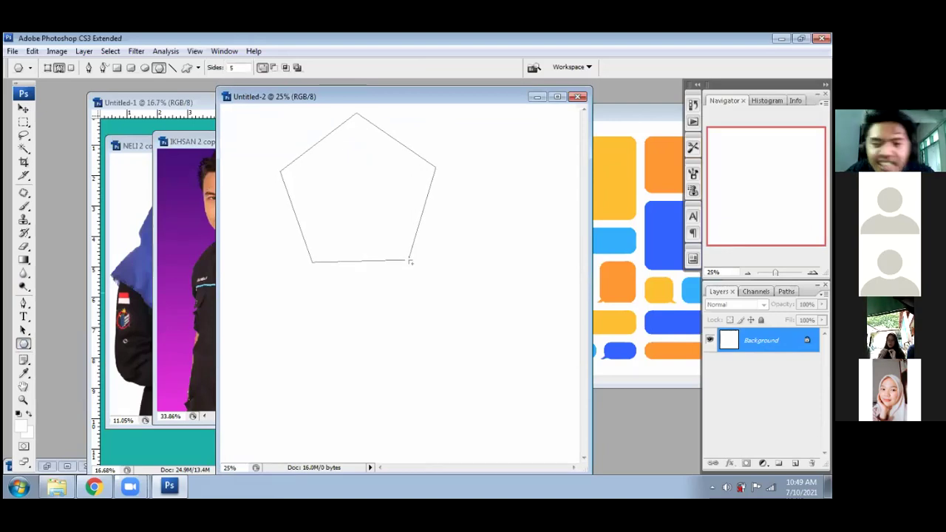
pyautogui.moveTo(411, 262); pyautogui.dragTo(413, 266)
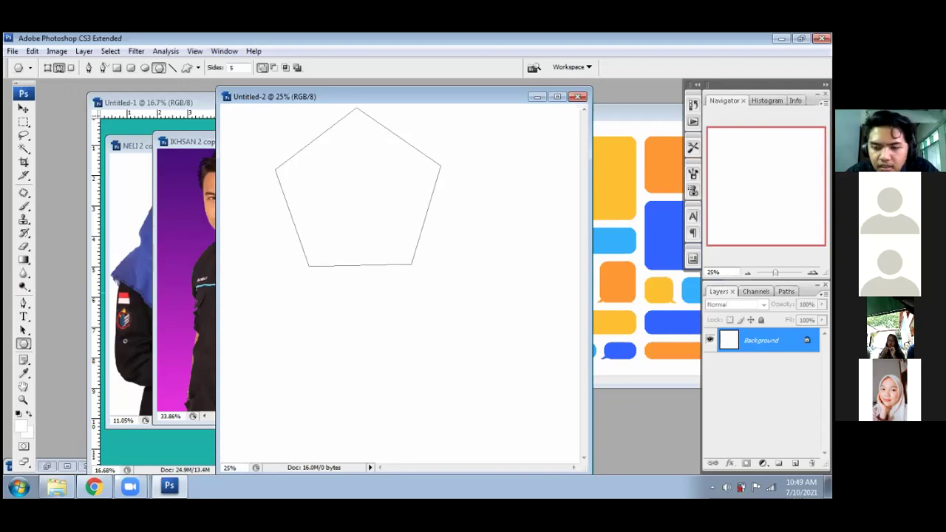
pyautogui.hotkey('ctrl', 'z')
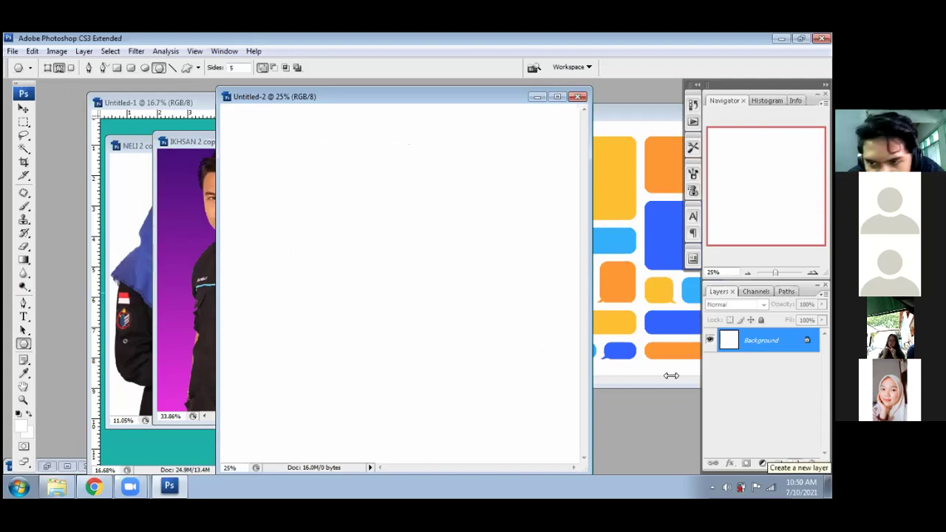
# - Add Layer 1 and convert a large drawn pentagon path into a selection via Make Selection
pyautogui.click(779, 462)
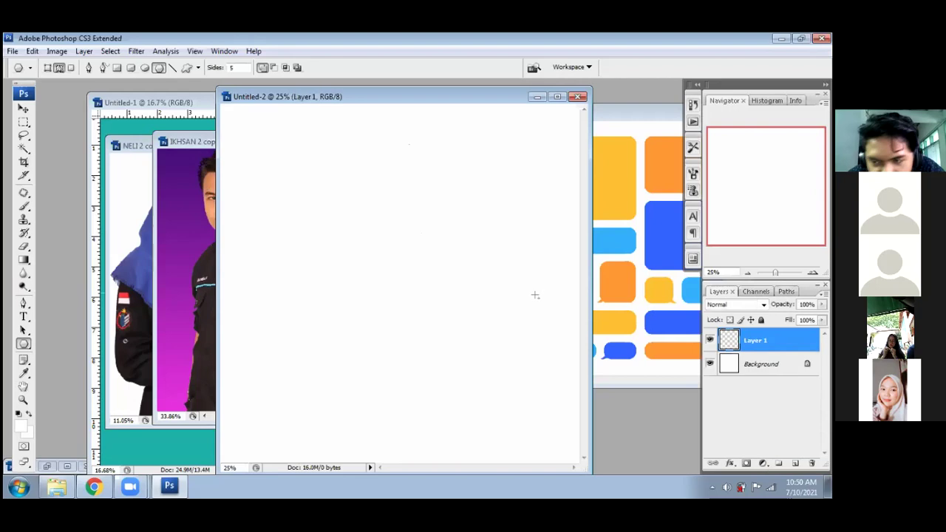
pyautogui.moveTo(338, 175)
pyautogui.mouseDown()
pyautogui.moveTo(376, 216)
pyautogui.moveTo(408, 306)
pyautogui.moveTo(433, 338)
pyautogui.mouseUp()
pyautogui.click(365, 204)
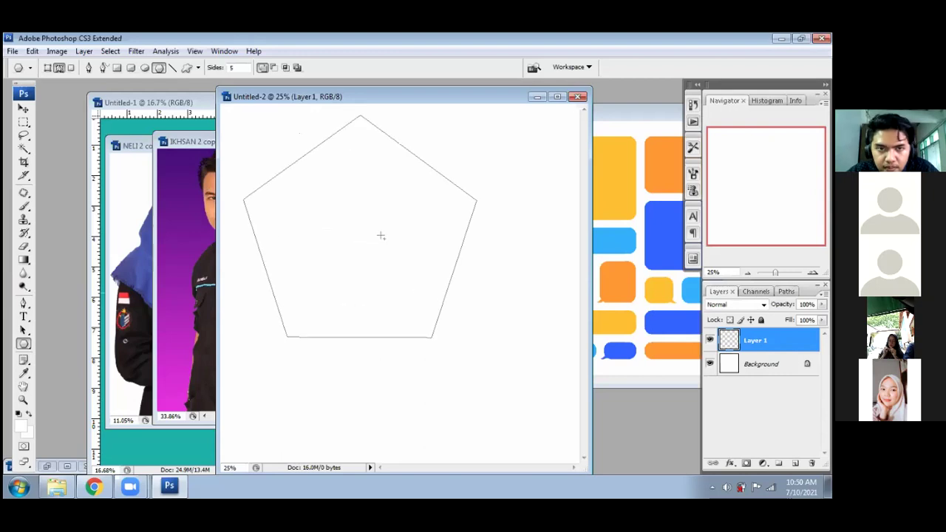
pyautogui.rightClick(362, 199)
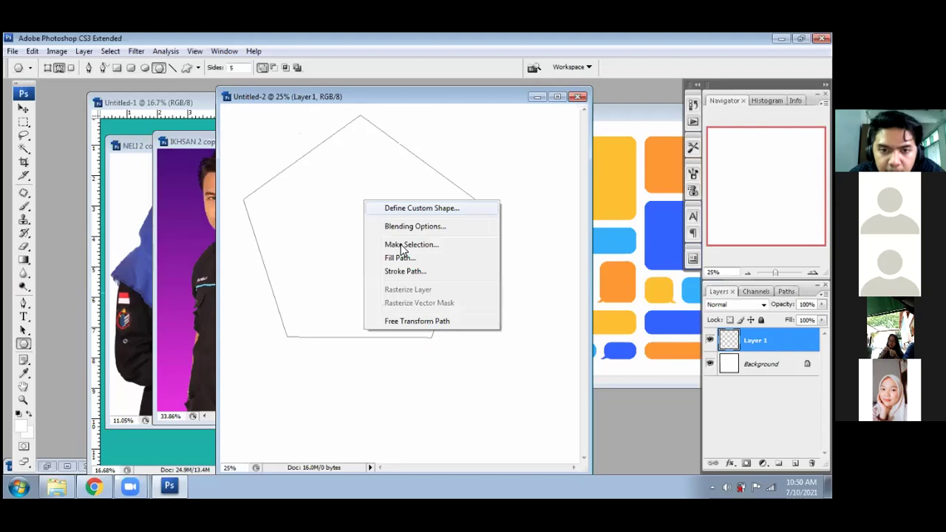
pyautogui.click(403, 245)
pyautogui.click(640, 164)
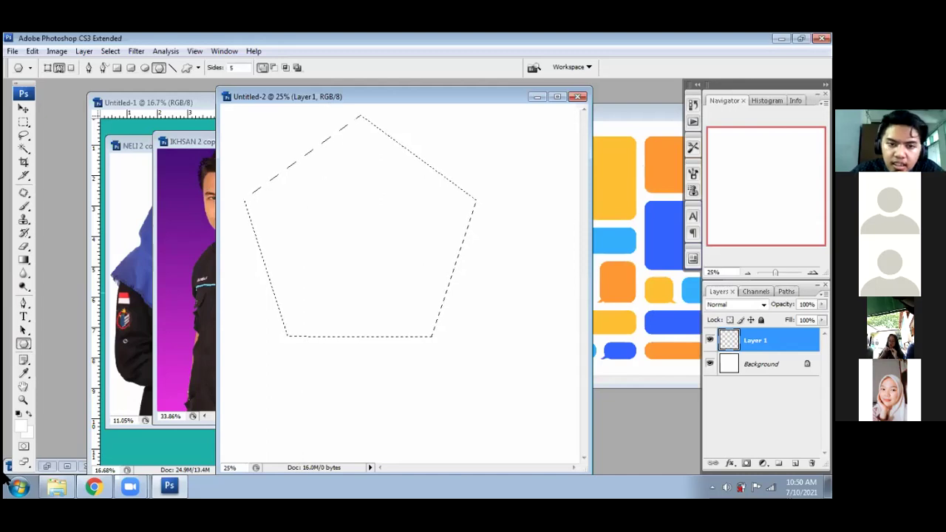
# - Set the foreground colour to bright blue (000cff)
pyautogui.click(23, 420)
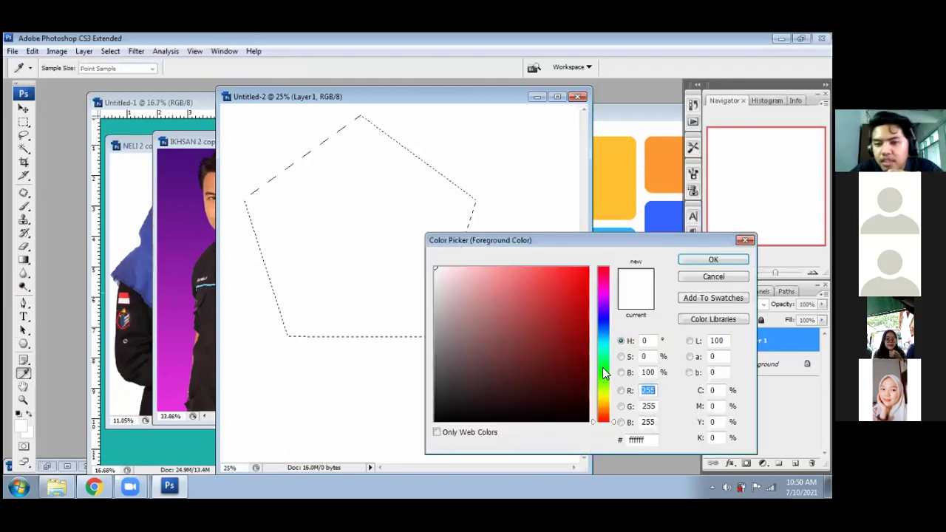
pyautogui.click(602, 320)
pyautogui.moveTo(584, 275); pyautogui.dragTo(627, 263)
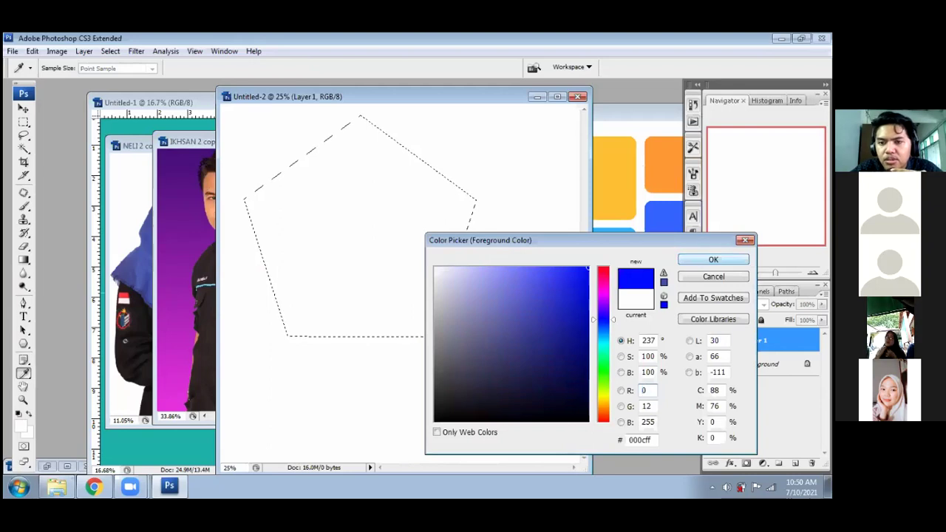
pyautogui.press('Return')
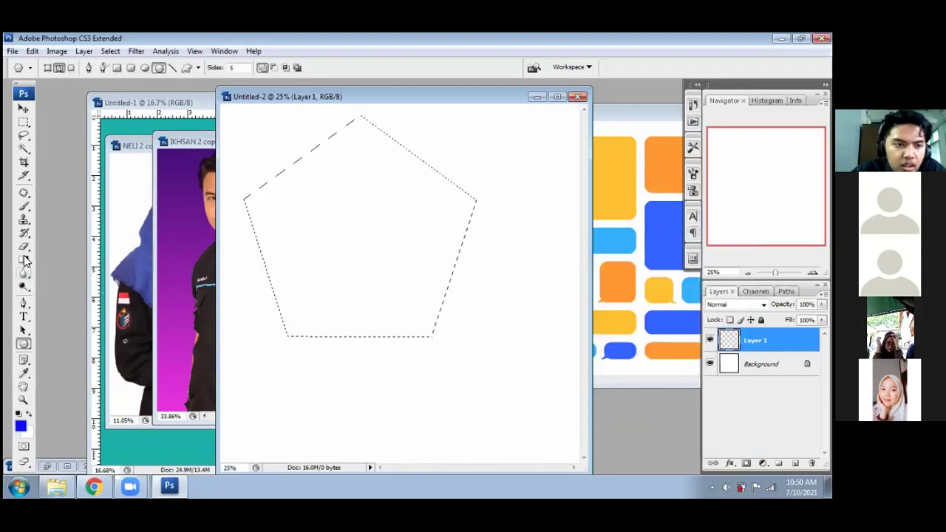
# - Fill the pentagon selection with the Paint Bucket and deselect it
pyautogui.moveTo(24, 261); pyautogui.dragTo(83, 274)
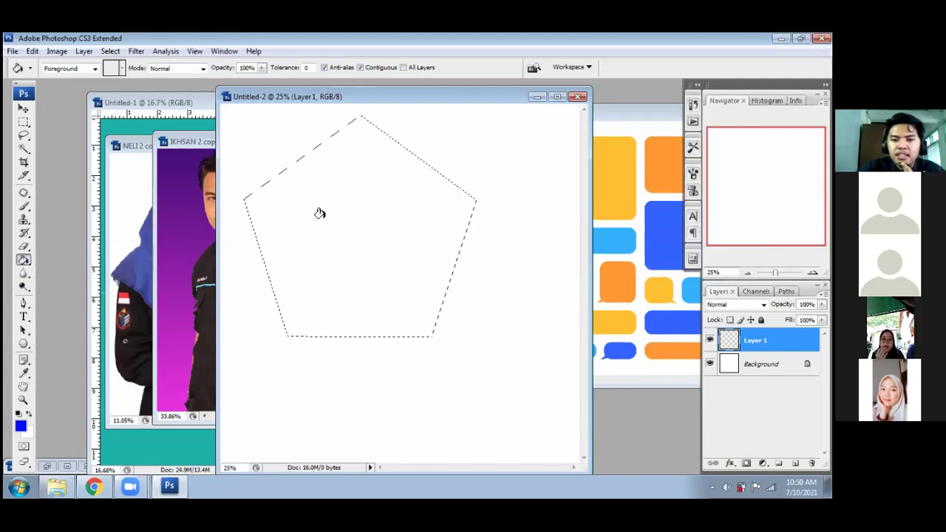
pyautogui.click(319, 212)
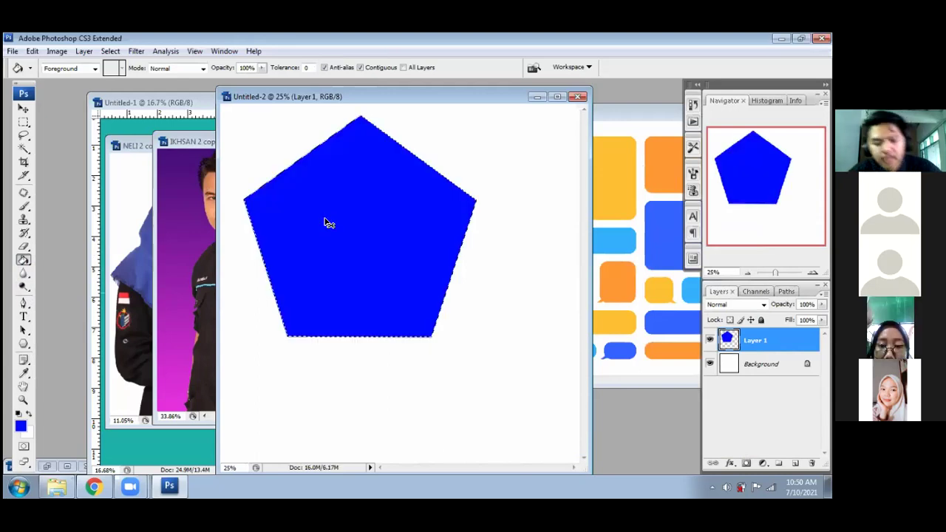
pyautogui.hotkey('ctrl', 'd')
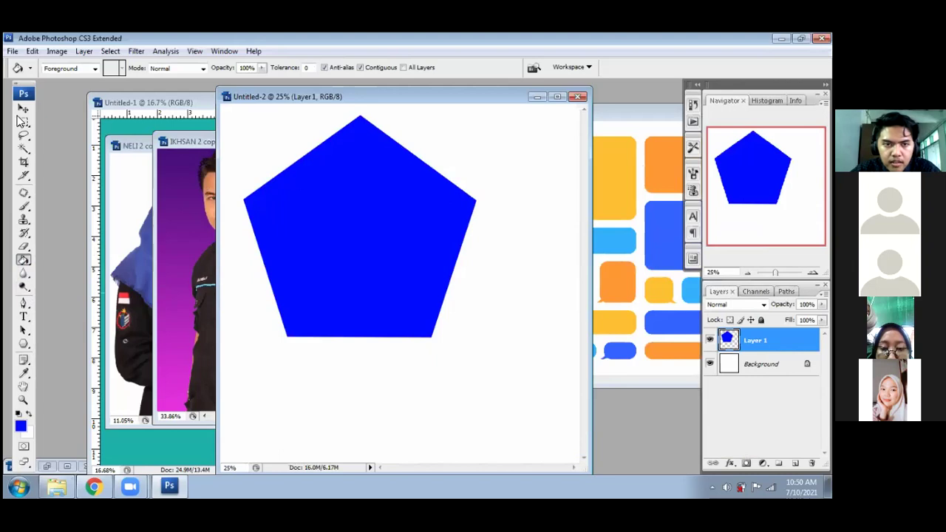
# - Move the blue pentagon down and right, then switch to full-screen mode with menus
pyautogui.press('v')
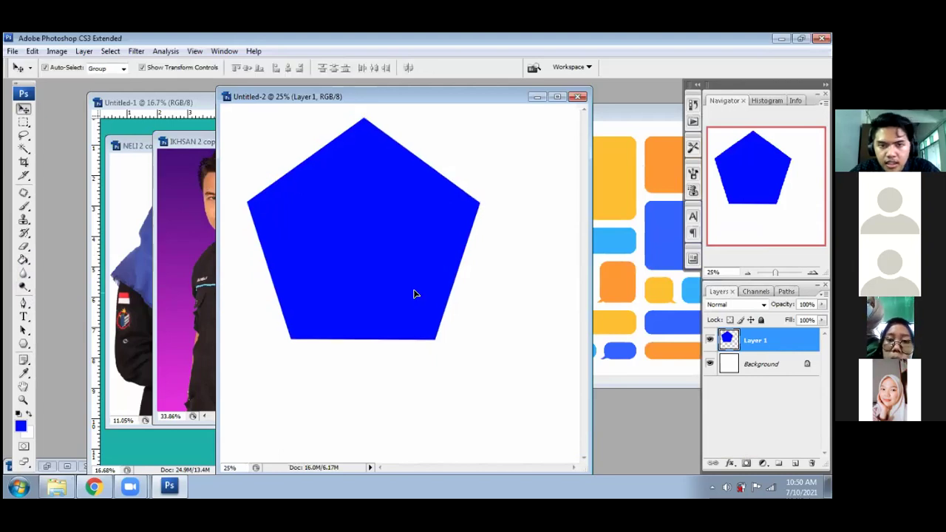
pyautogui.moveTo(332, 198); pyautogui.dragTo(369, 238)
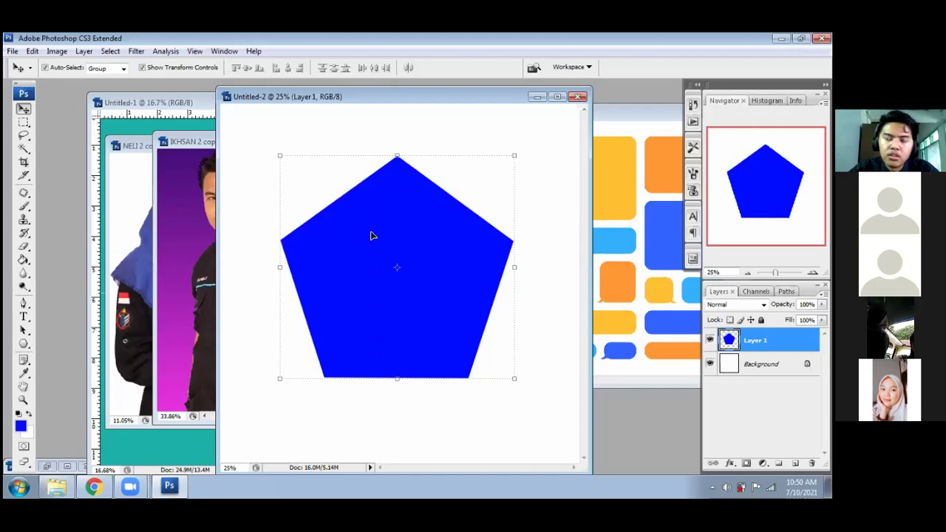
pyautogui.press('f')
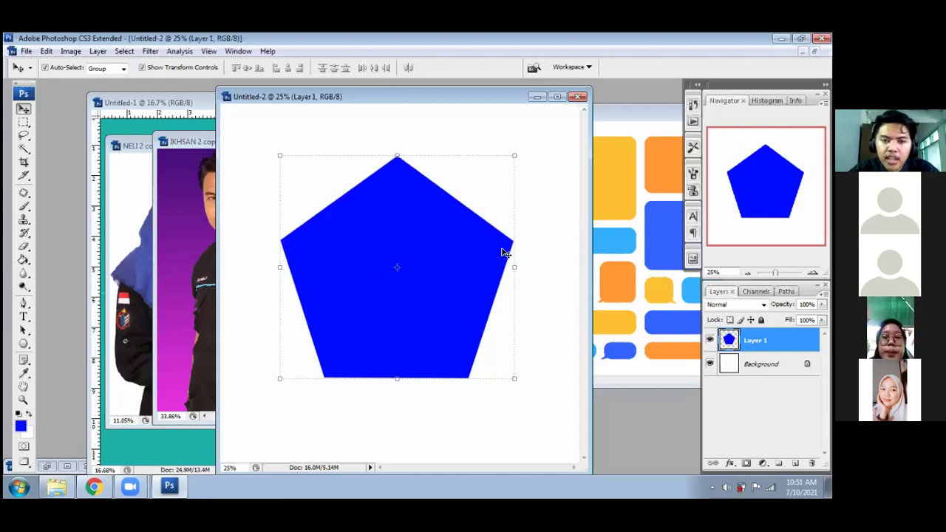
pyautogui.press('f')
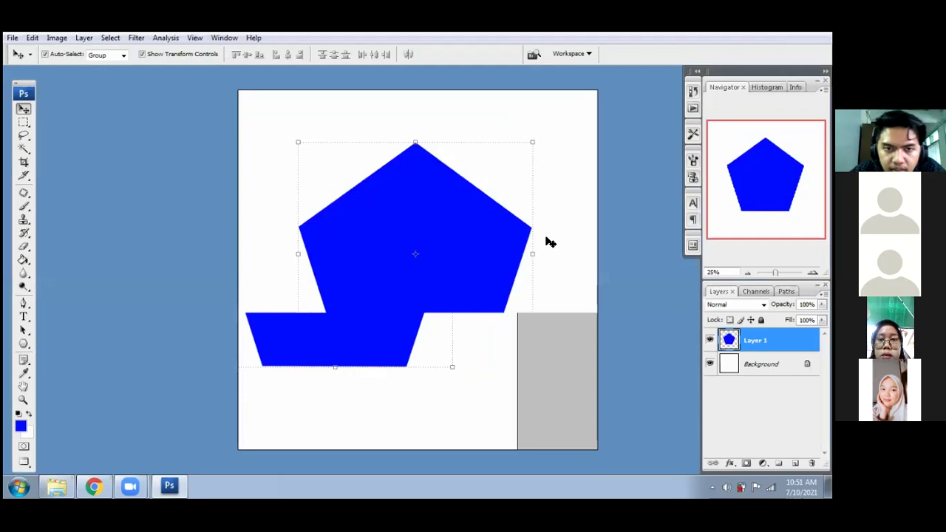
# - Add a vertical guide at 50% and a horizontal guide at 50% of the canvas
pyautogui.click(195, 38)
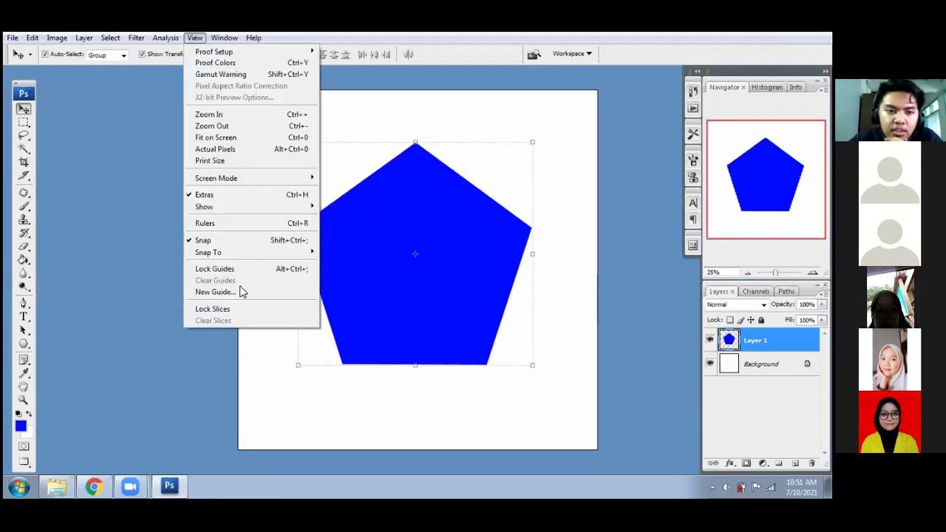
pyautogui.click(266, 292)
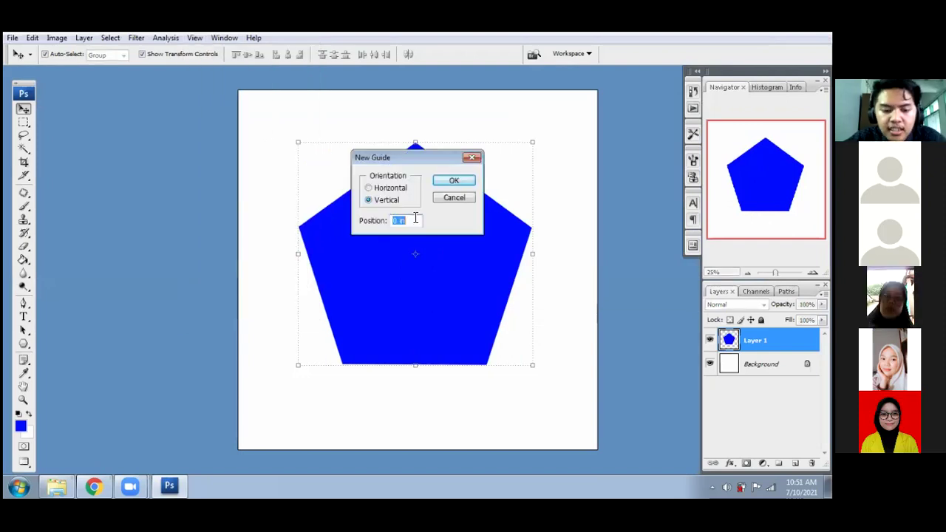
pyautogui.write('50')
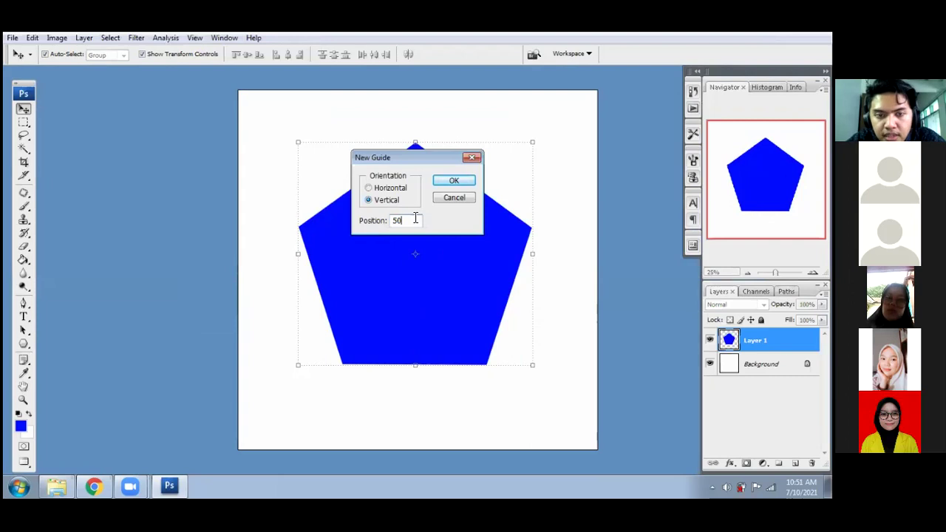
pyautogui.write('%')
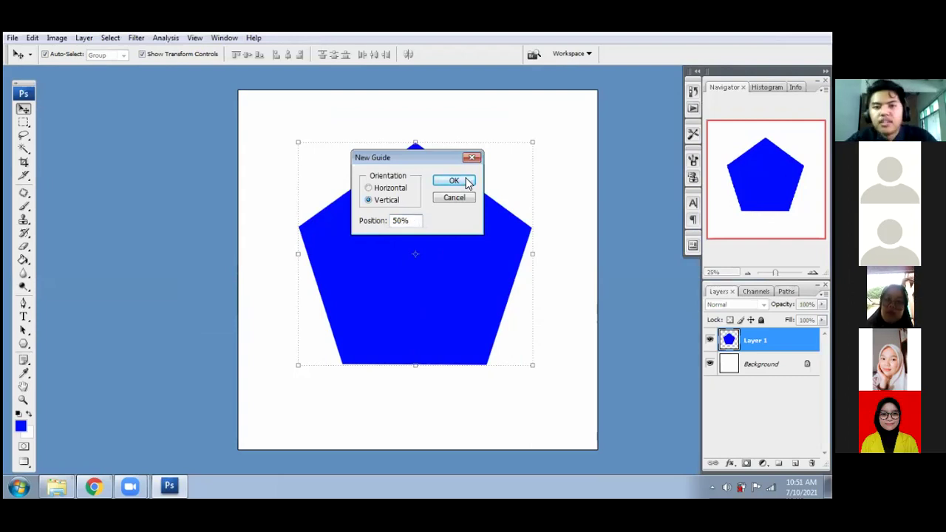
pyautogui.click(467, 180)
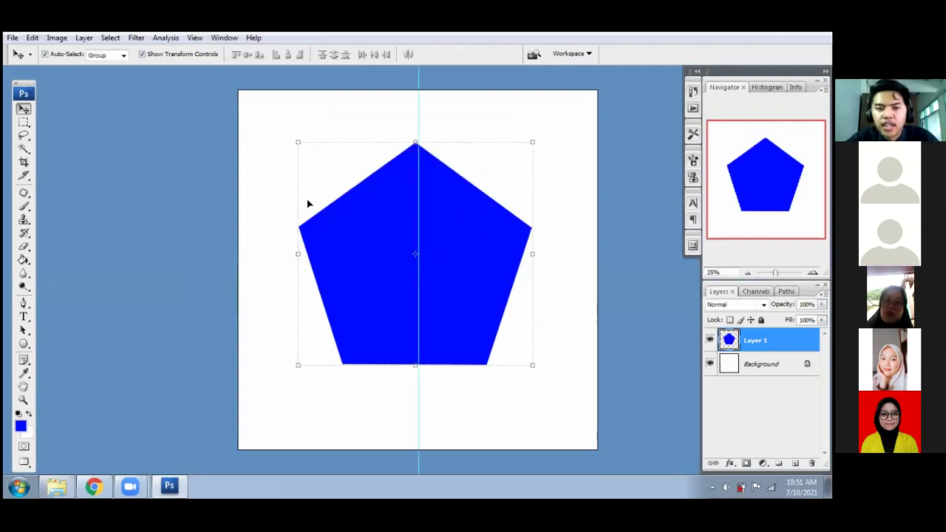
pyautogui.click(194, 38)
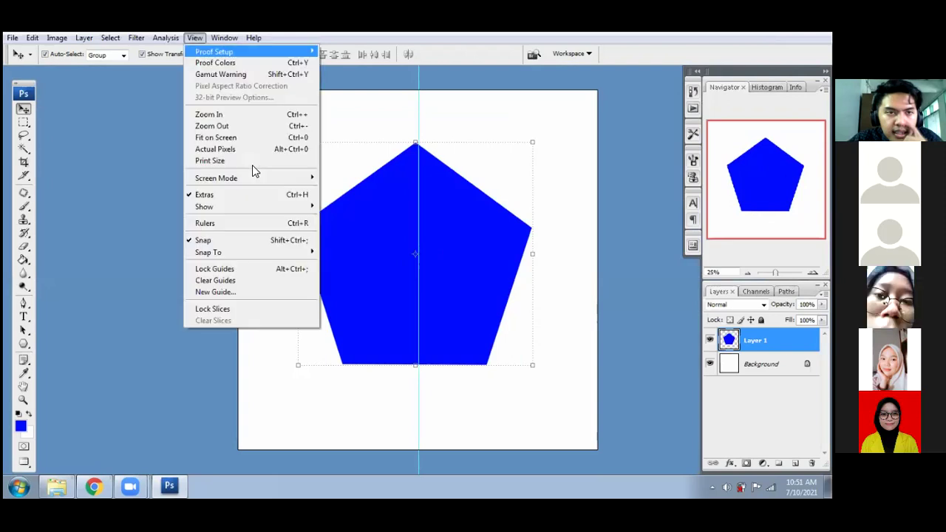
pyautogui.click(233, 293)
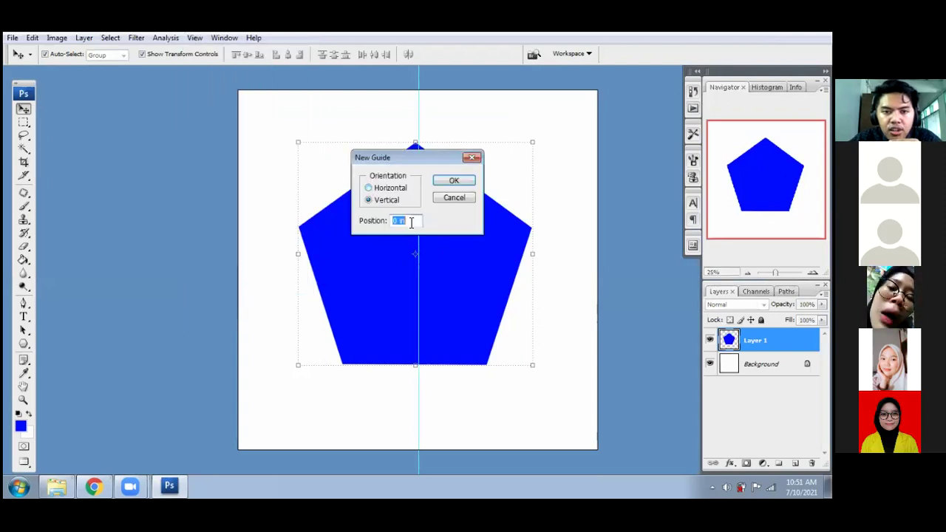
pyautogui.click(368, 187)
pyautogui.write('50')
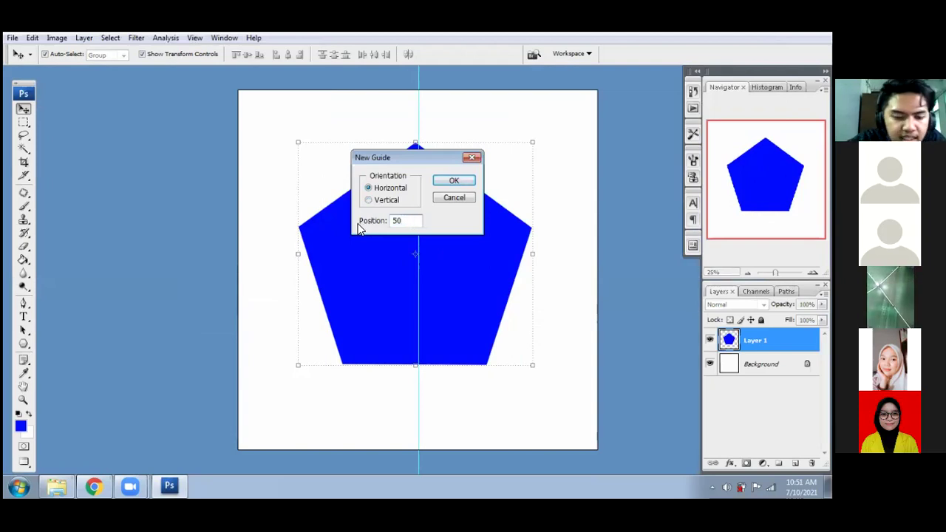
pyautogui.click(454, 181)
# - Nudge the pentagon down so its apex sits on the vertical guide, then fit the canvas and show rulers
pyautogui.moveTo(475, 221); pyautogui.dragTo(475, 234)
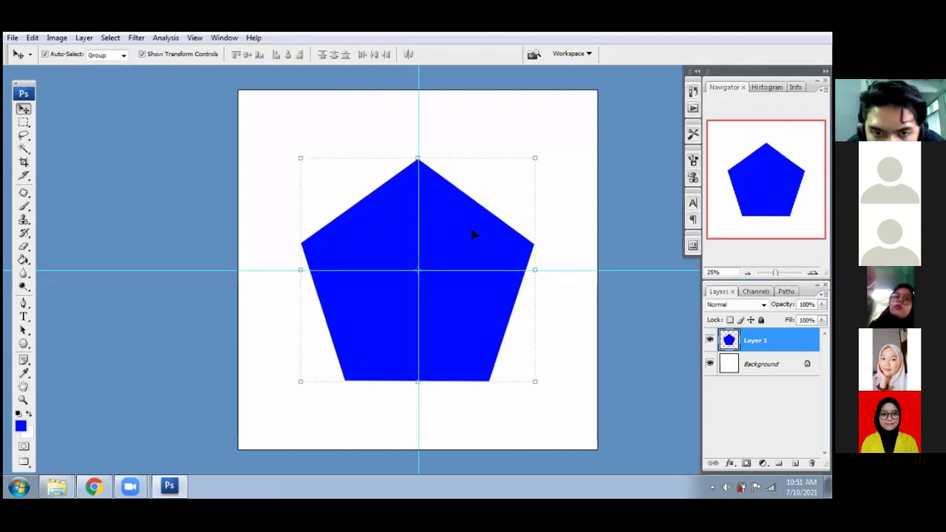
pyautogui.press('Down')
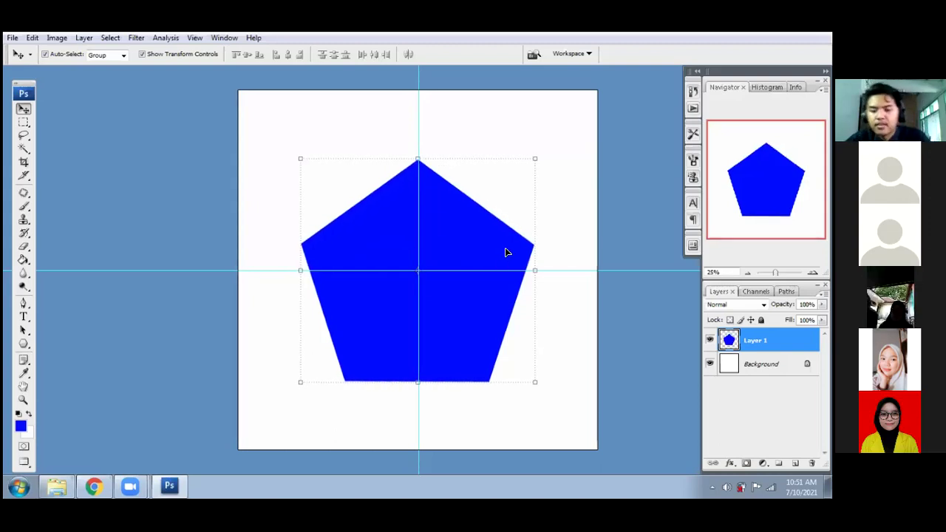
pyautogui.hotkey('ctrl', '+')
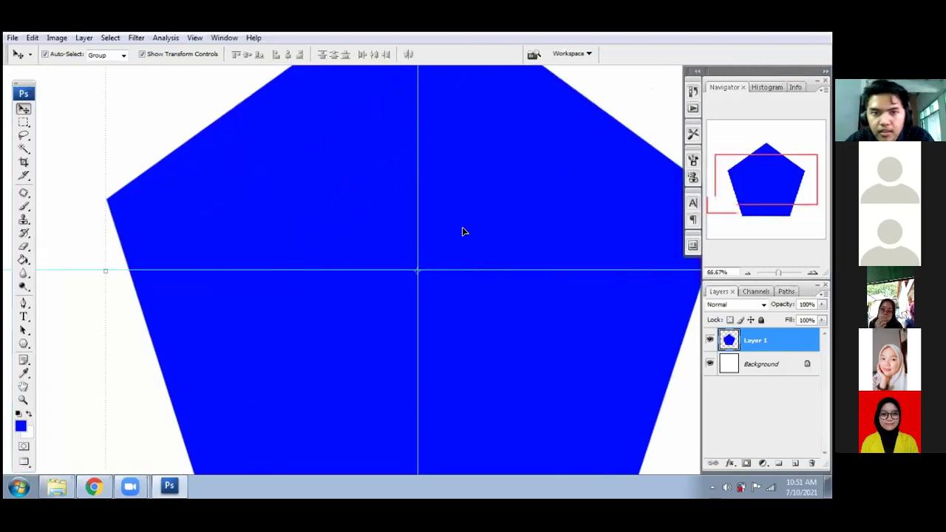
pyautogui.hotkey('ctrl', '+')
pyautogui.hotkey('ctrl', '+')
pyautogui.hotkey('ctrl', '+')
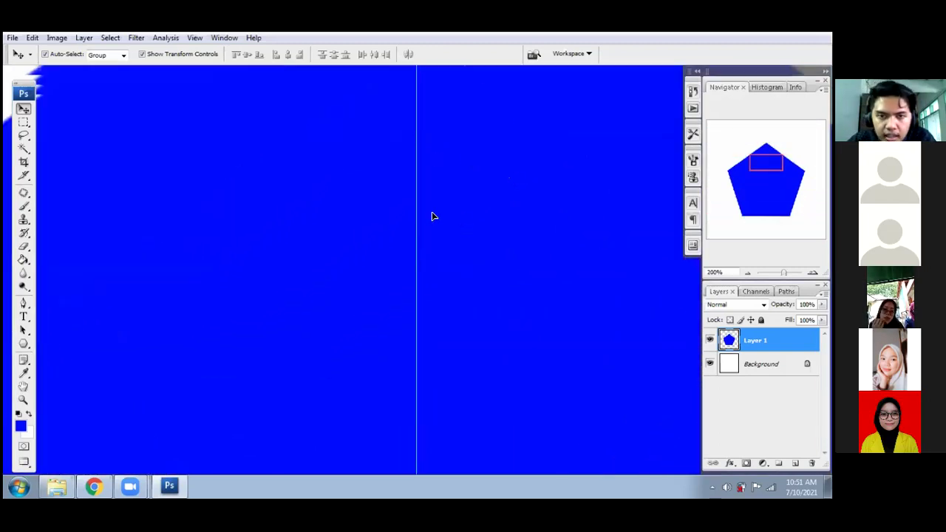
pyautogui.scroll(8, 434, 217)
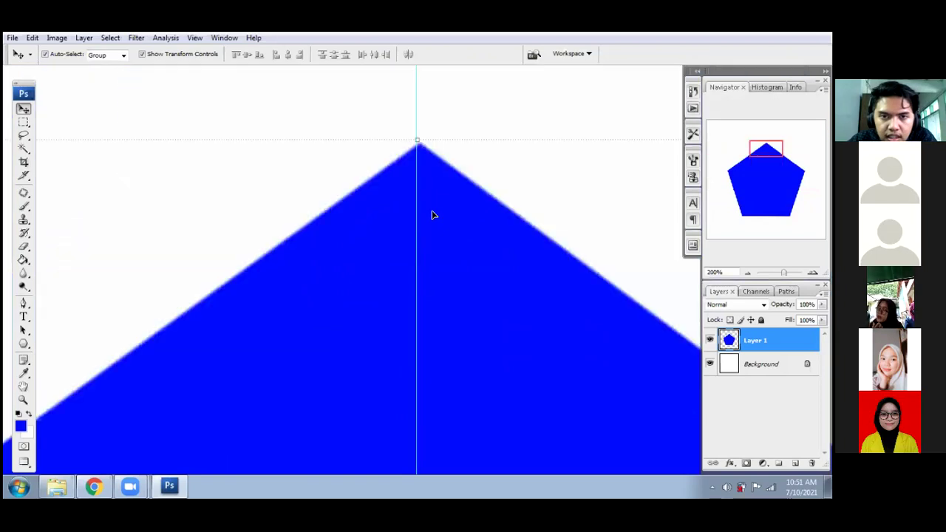
pyautogui.click(510, 120)
pyautogui.scroll(1, 469, 226)
pyautogui.scroll(-1, 468, 275)
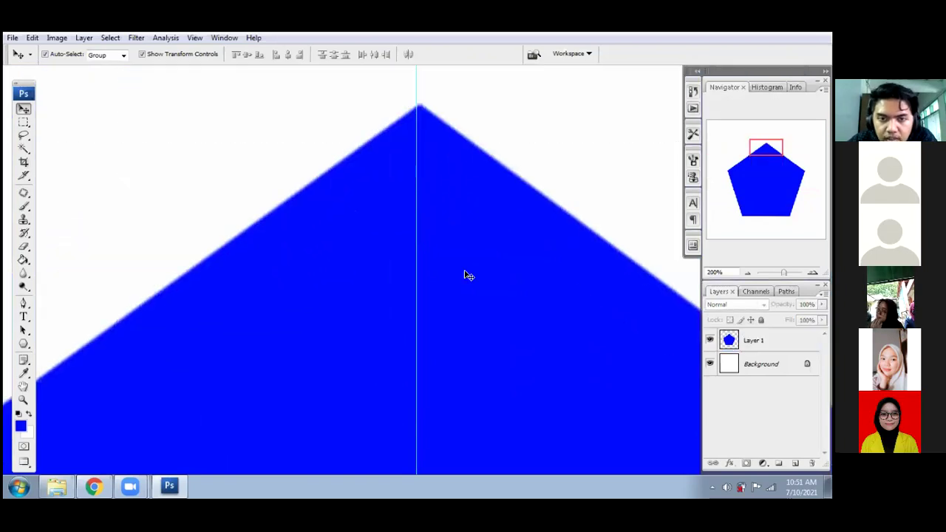
pyautogui.hotkey('ctrl', '0')
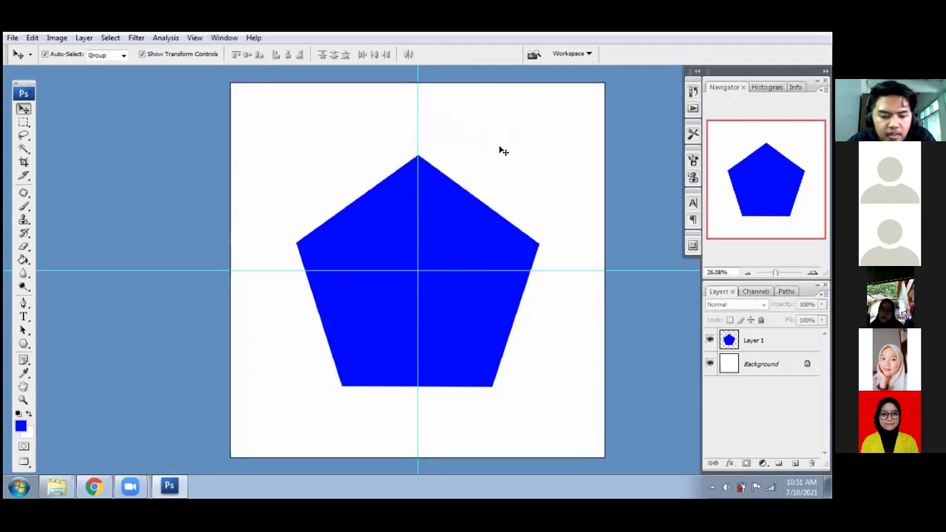
pyautogui.hotkey('ctrl', 'r')
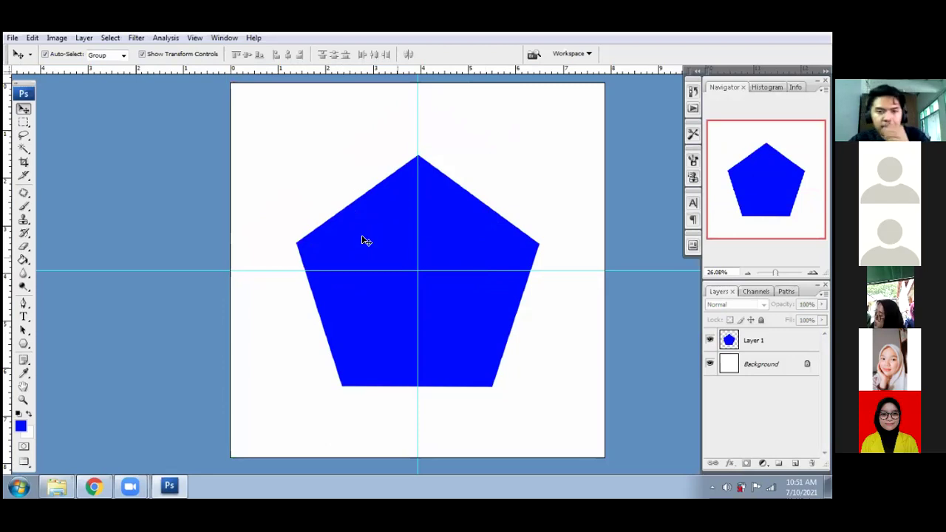
# - Choose the Elliptical Marquee Tool from the toolbox's marquee flyout
pyautogui.click(25, 123)
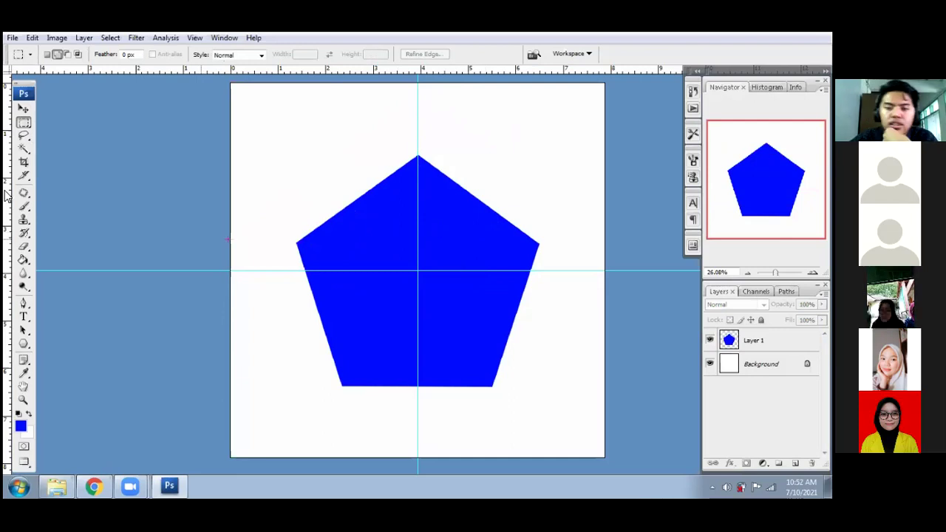
pyautogui.click(24, 124)
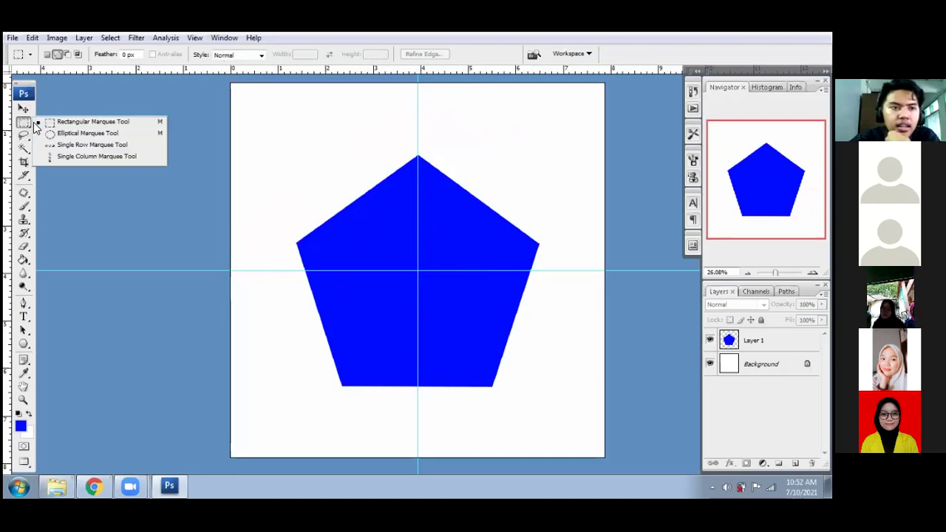
pyautogui.click(77, 136)
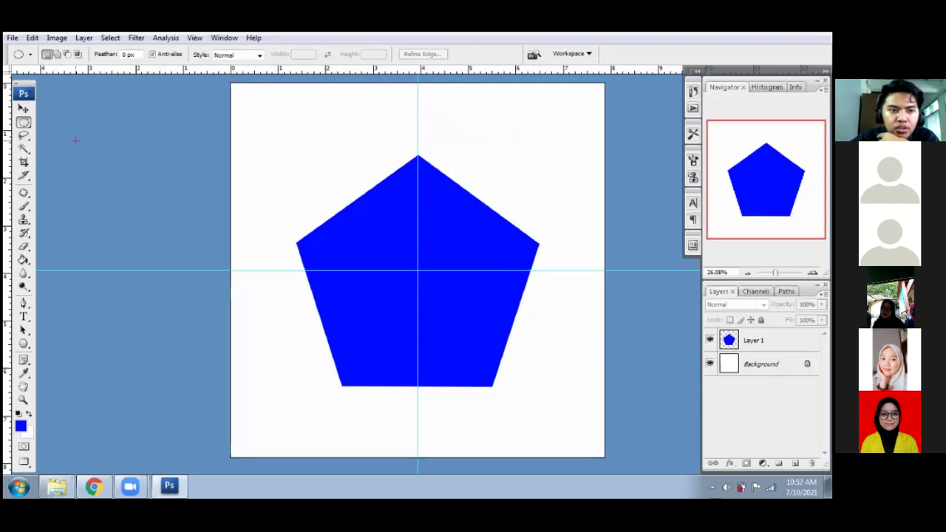
pyautogui.click(25, 343)
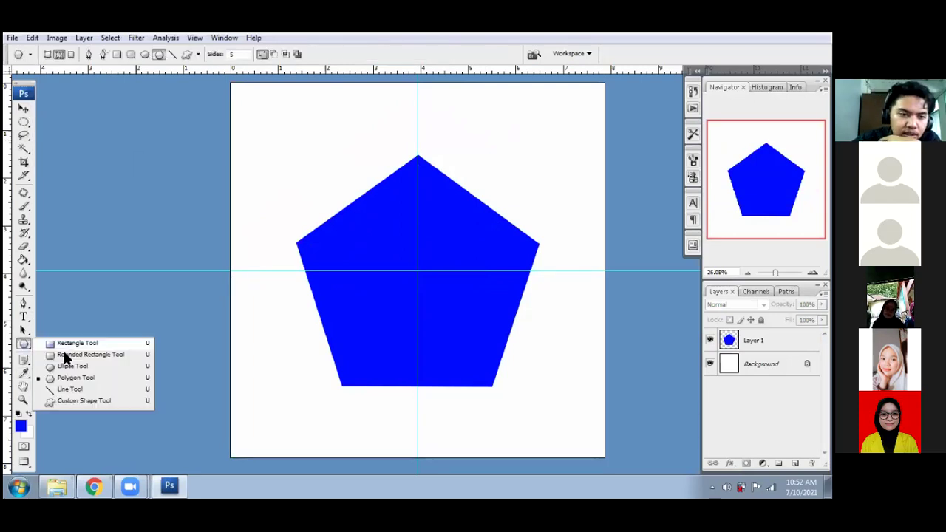
pyautogui.click(80, 367)
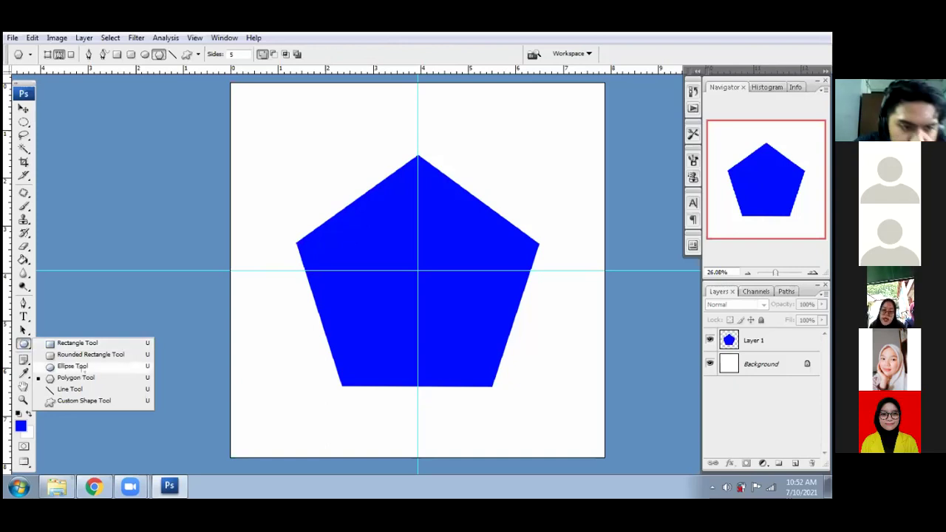
pyautogui.click(30, 125)
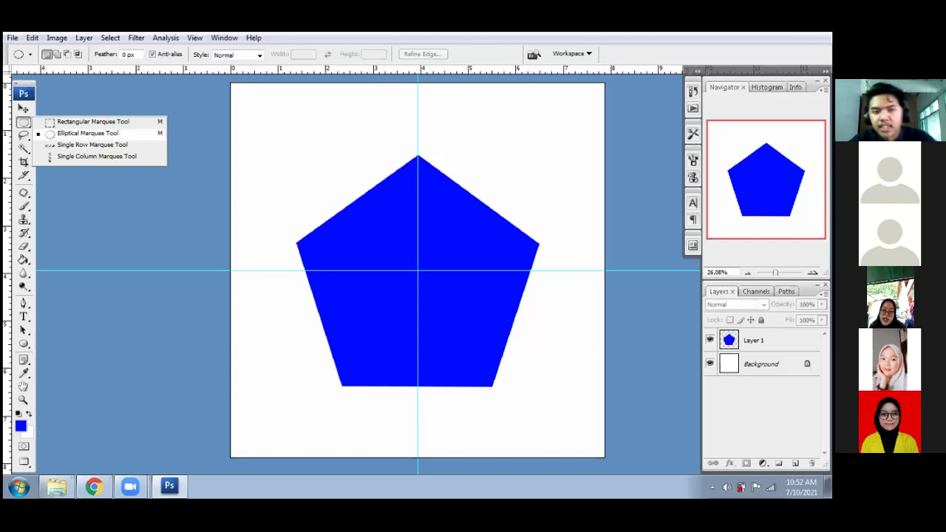
pyautogui.click(37, 134)
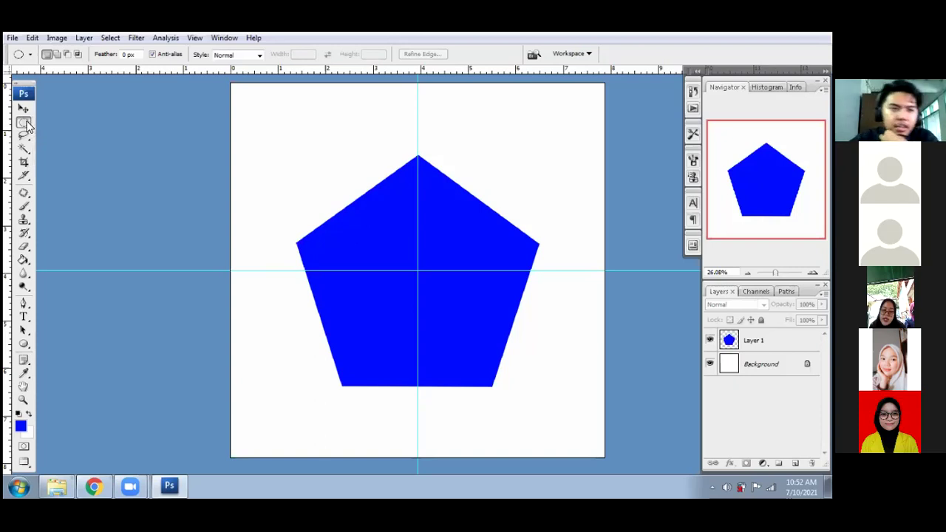
pyautogui.click(25, 123)
pyautogui.click(87, 134)
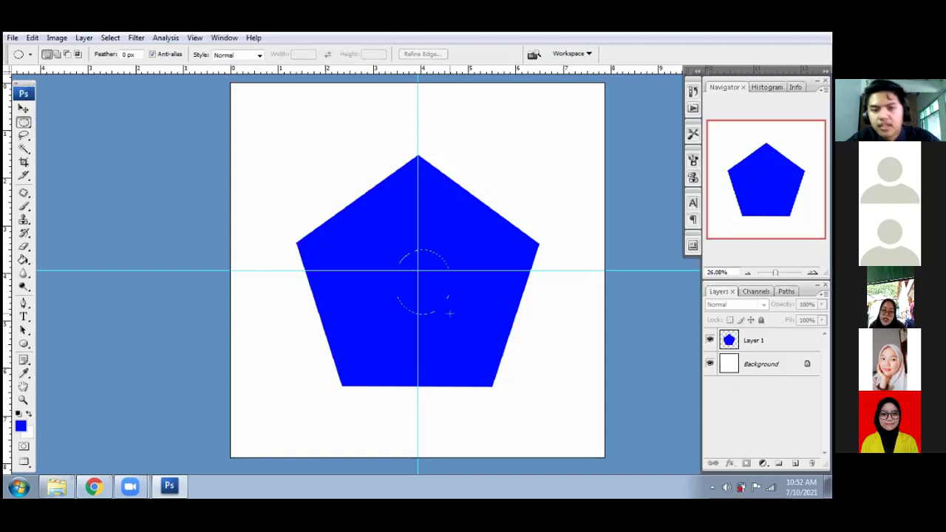
# - Draw a centre-out circular selection on the pentagon, add empty Layer 2, and centre the selection on the guides
pyautogui.moveTo(450, 314)
pyautogui.mouseDown()
pyautogui.moveTo(453, 330)
pyautogui.moveTo(475, 332)
pyautogui.mouseUp()
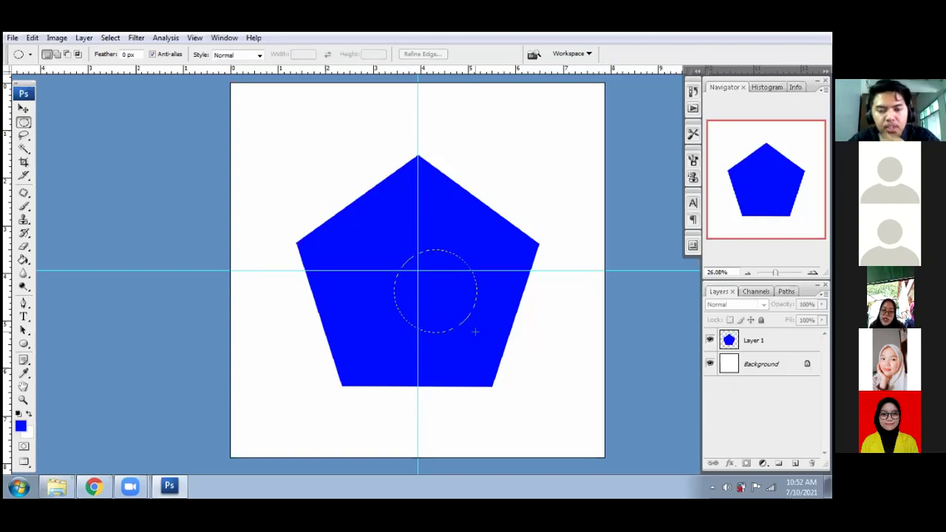
pyautogui.moveTo(475, 332); pyautogui.dragTo(510, 373)
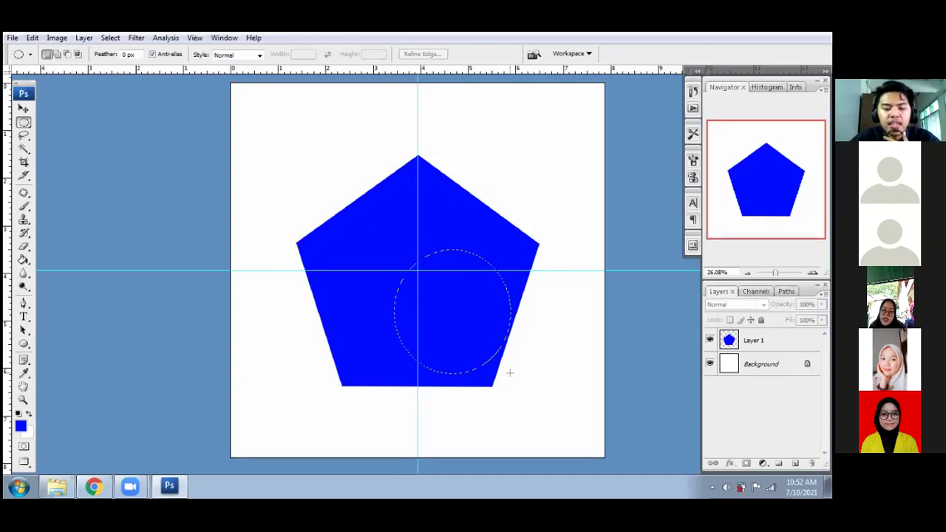
pyautogui.press('alt')
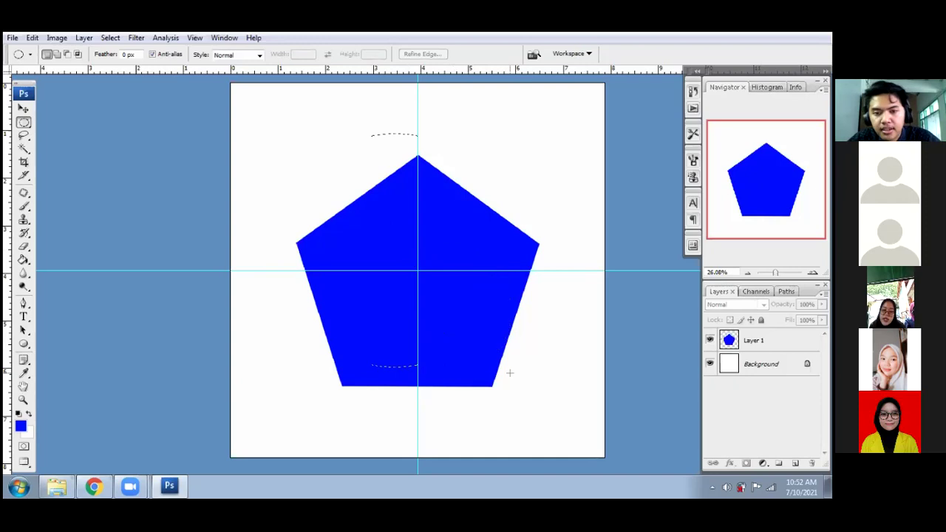
pyautogui.moveTo(509, 373)
pyautogui.mouseDown()
pyautogui.moveTo(481, 323)
pyautogui.moveTo(505, 346)
pyautogui.moveTo(492, 314)
pyautogui.moveTo(462, 362)
pyautogui.moveTo(438, 362)
pyautogui.moveTo(507, 376)
pyautogui.moveTo(494, 342)
pyautogui.moveTo(459, 344)
pyautogui.moveTo(458, 354)
pyautogui.moveTo(477, 363)
pyautogui.moveTo(475, 350)
pyautogui.mouseUp()
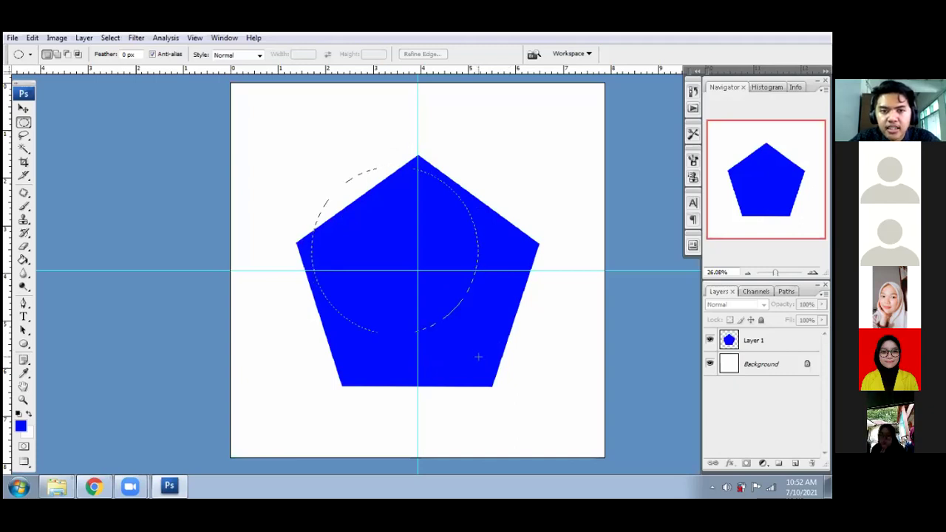
pyautogui.click(463, 328)
pyautogui.hotkey('ctrl', 'z')
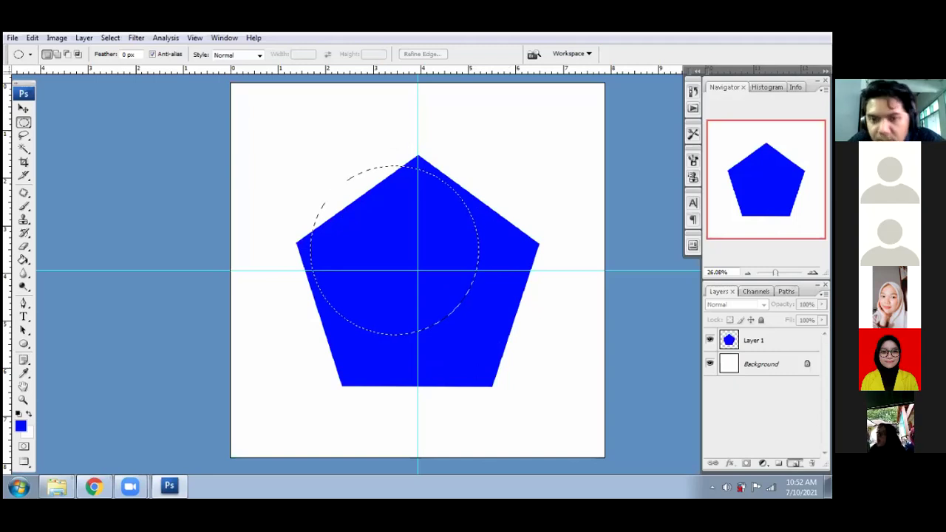
pyautogui.click(795, 464)
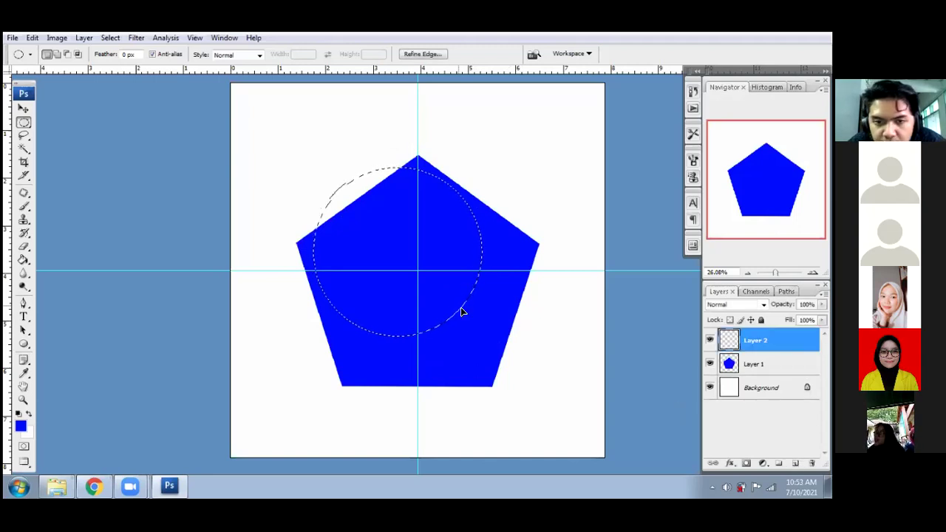
pyautogui.moveTo(475, 332); pyautogui.dragTo(478, 336)
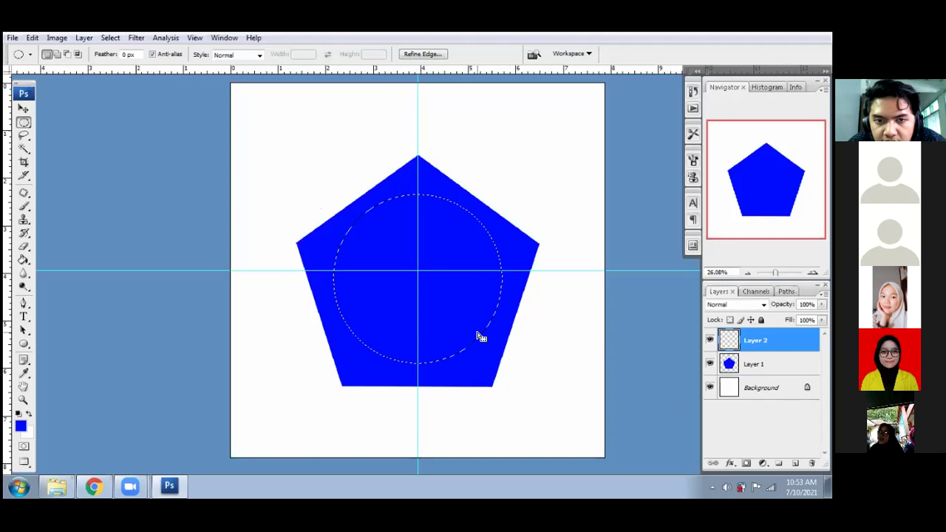
# - Paint-bucket fill the circular selection with white on Layer 2, then deselect
pyautogui.click(30, 415)
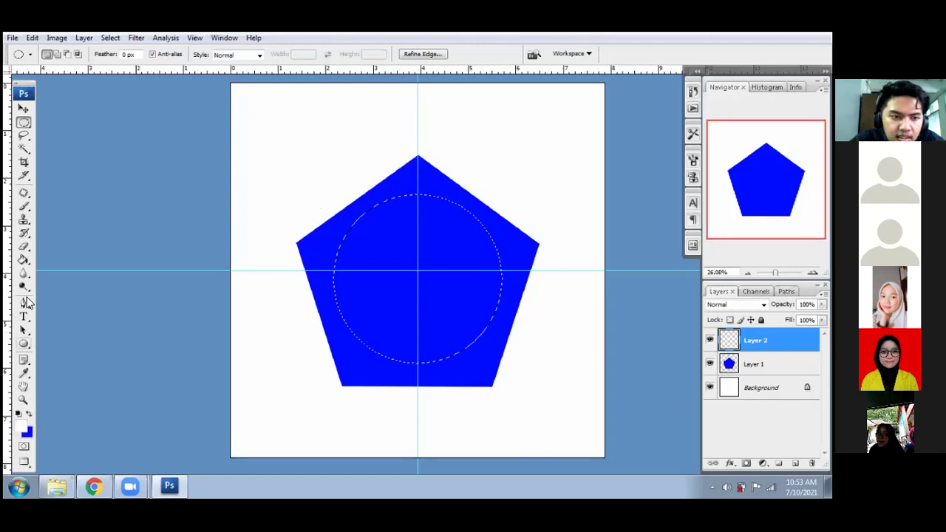
pyautogui.click(23, 260)
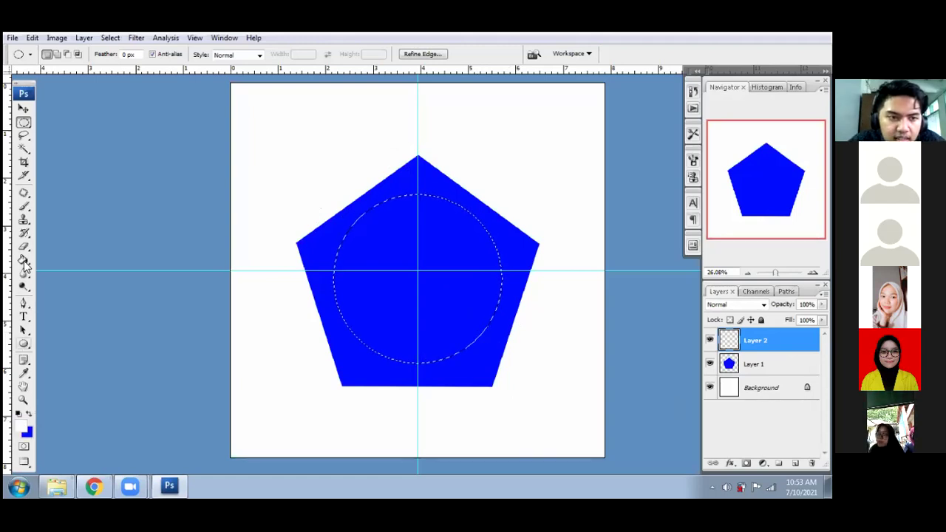
pyautogui.click(376, 247)
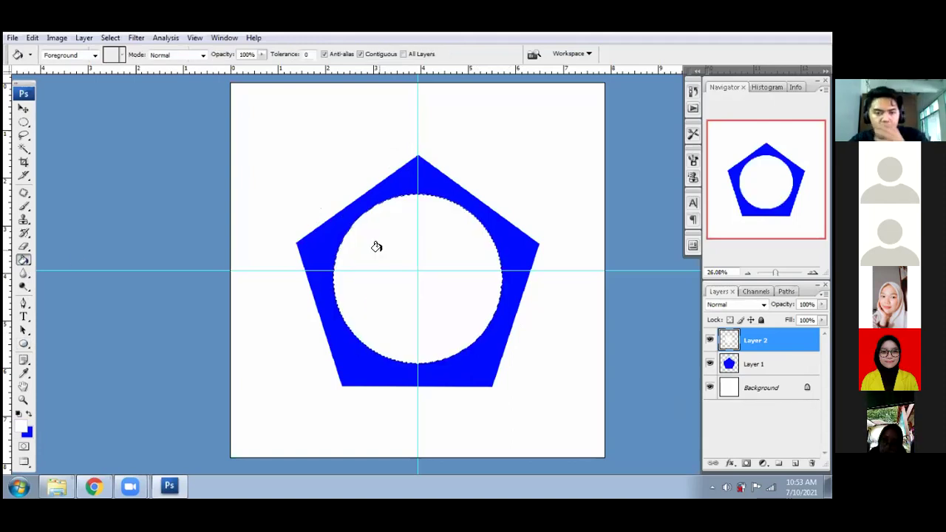
pyautogui.hotkey('ctrl', 'd')
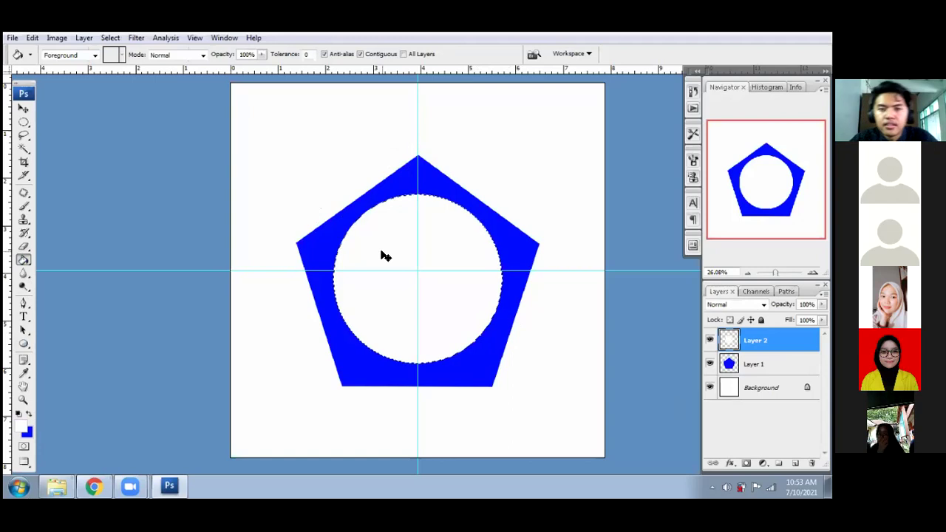
# - Nudge the white circle one pixel left and several pixels down until centred in the pentagon
pyautogui.click(23, 108)
pyautogui.press('Left')
pyautogui.press('Left')
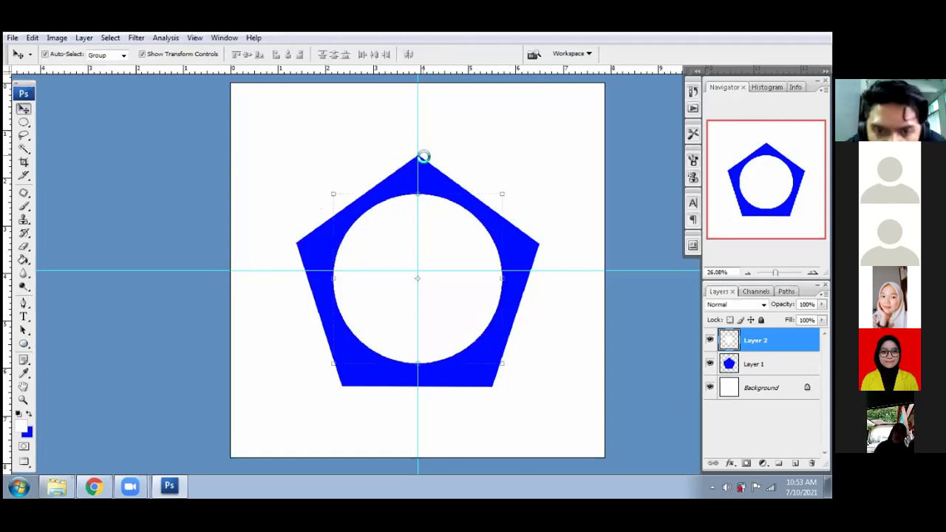
pyautogui.hotkey('shift', 'Down')
pyautogui.hotkey('shift', 'Down')
pyautogui.hotkey('shift', 'Down')
pyautogui.hotkey('shift', 'Down')
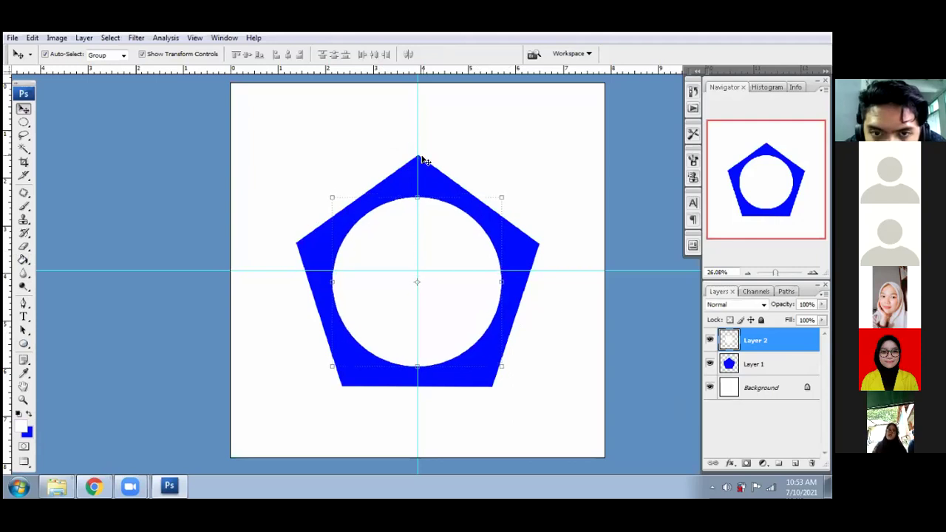
pyautogui.press('Down')
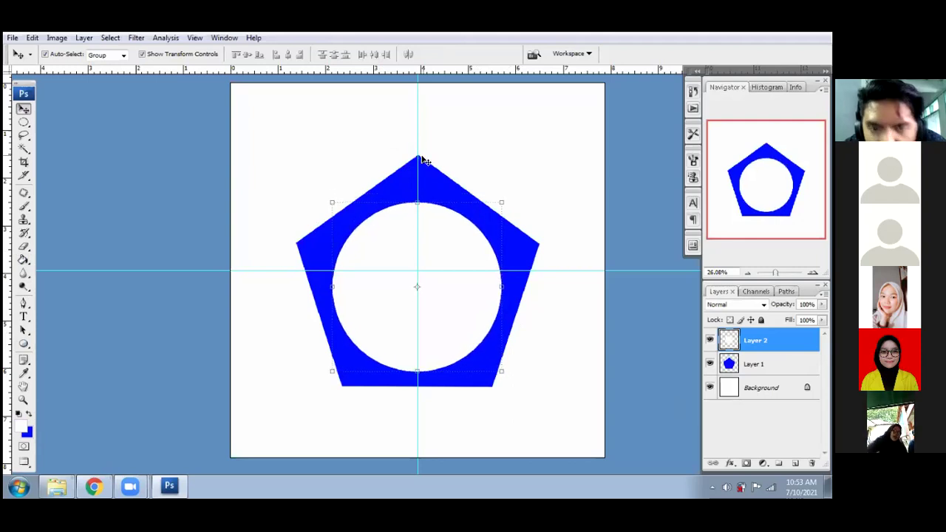
pyautogui.press('Down')
pyautogui.press('Down')
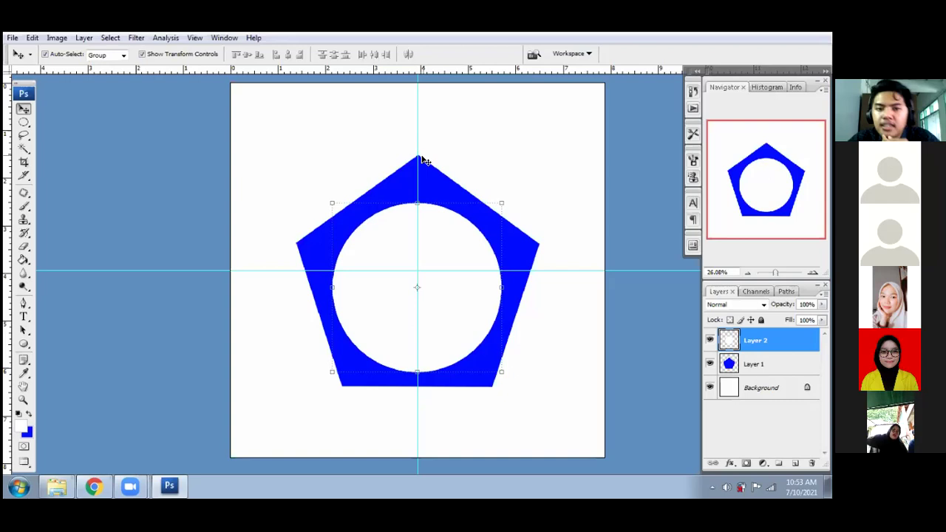
pyautogui.press('Up')
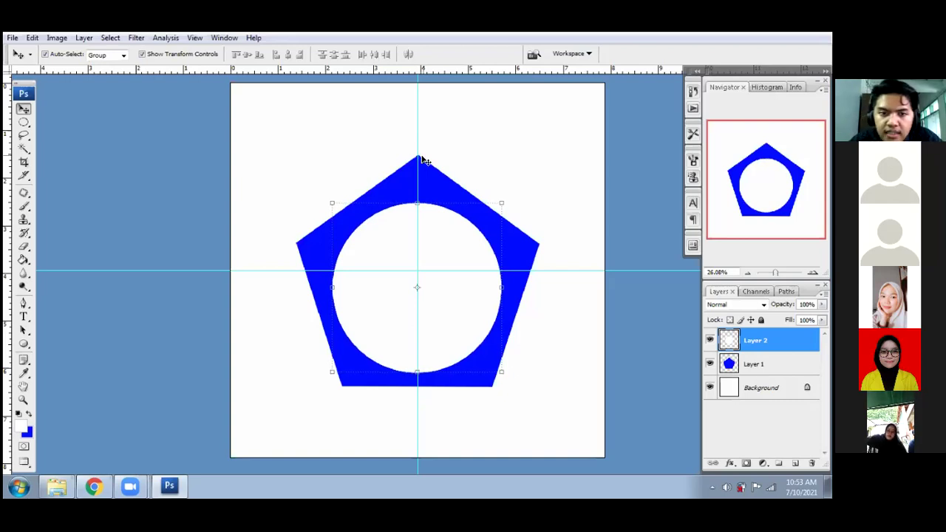
pyautogui.press('Down')
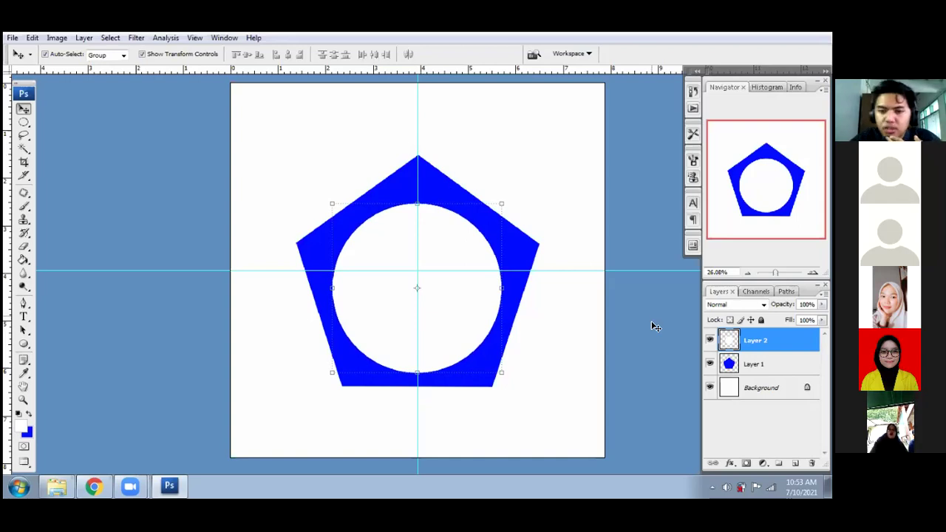
pyautogui.click(309, 244)
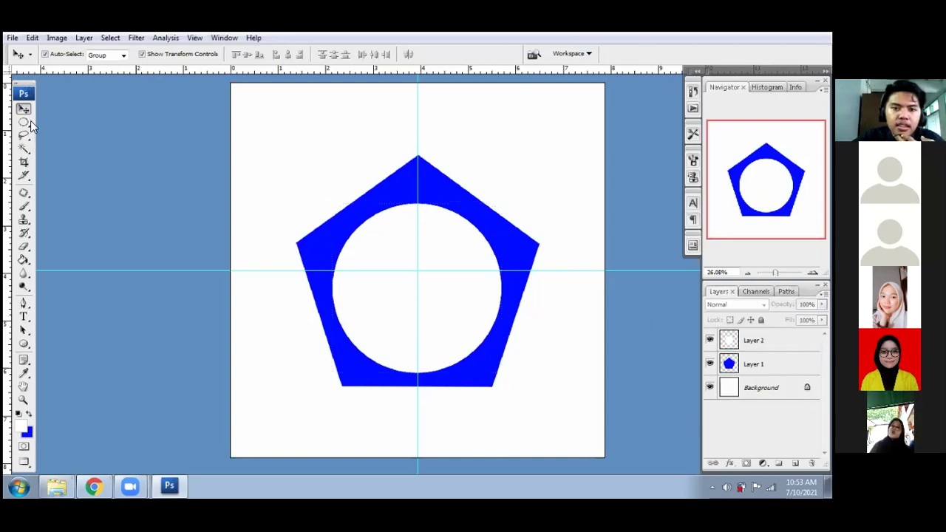
# - Pick the Type tool and set the text colour to black (000000)
pyautogui.click(23, 316)
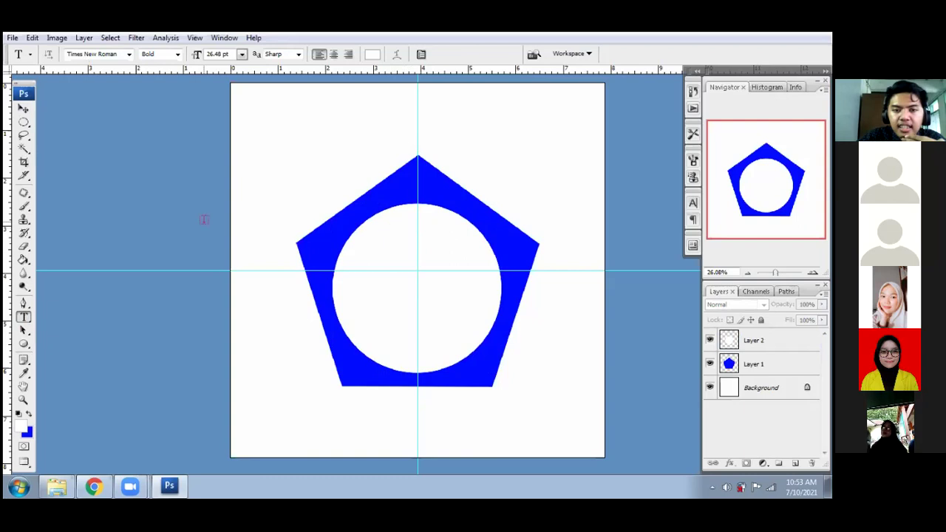
pyautogui.click(371, 54)
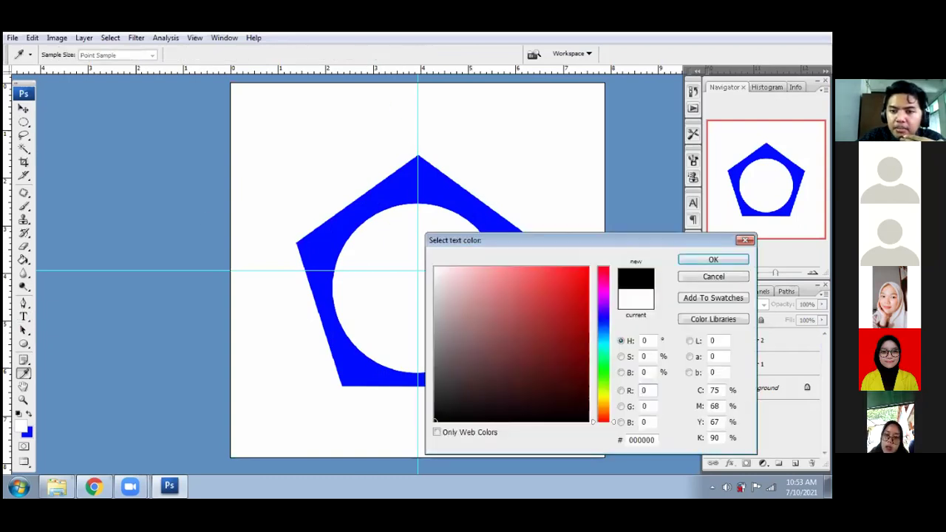
pyautogui.press('Return')
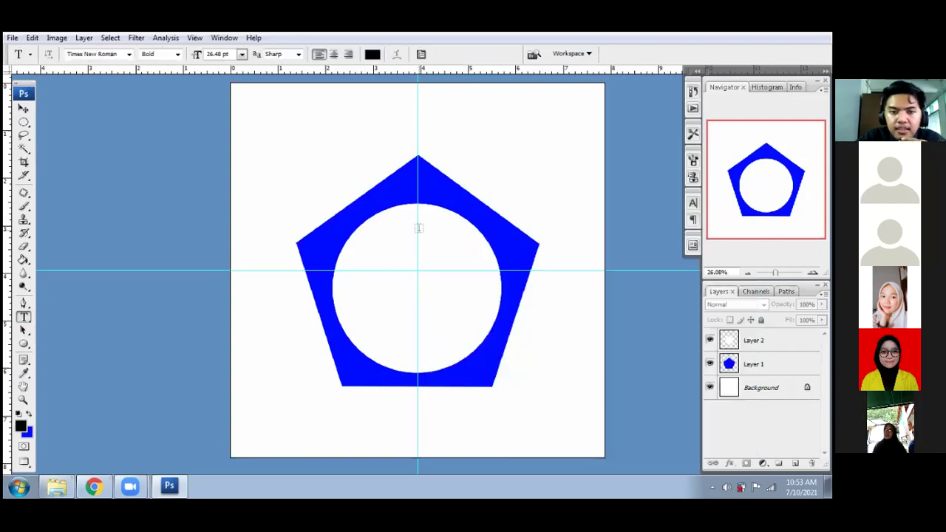
# - Type the person's full name inside the circle's upper part and commit the text
pyautogui.click(395, 254)
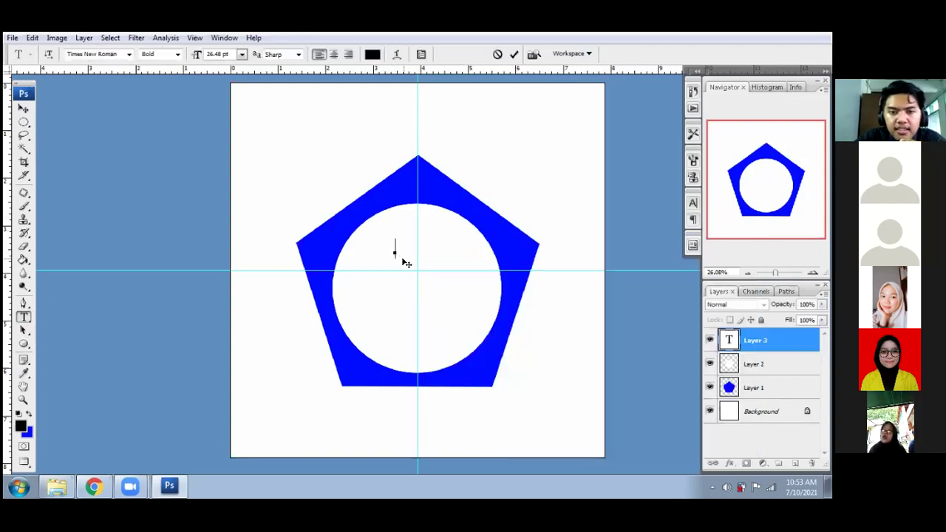
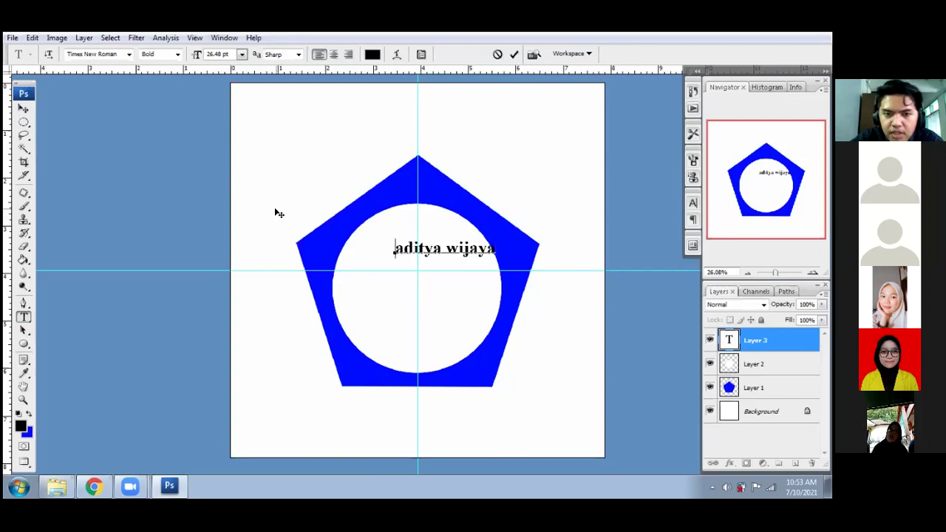
pyautogui.press('Home')
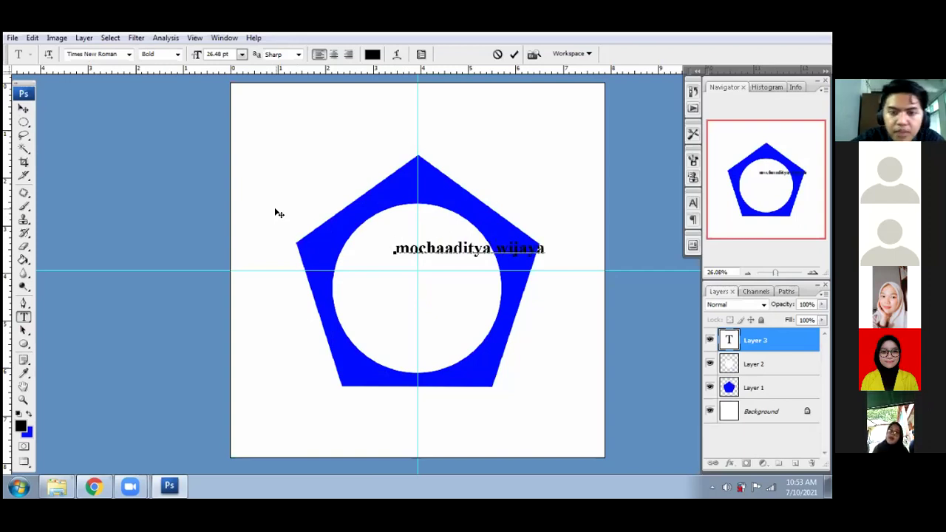
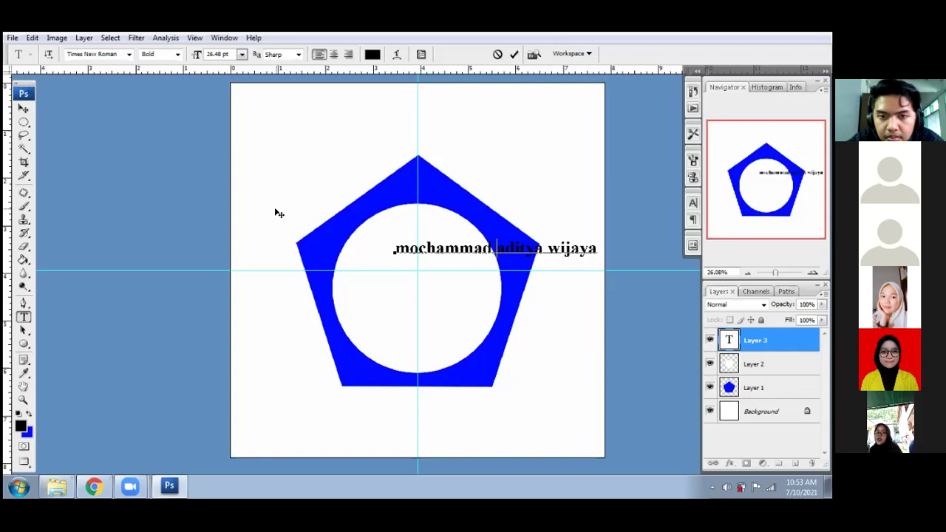
pyautogui.click(24, 109)
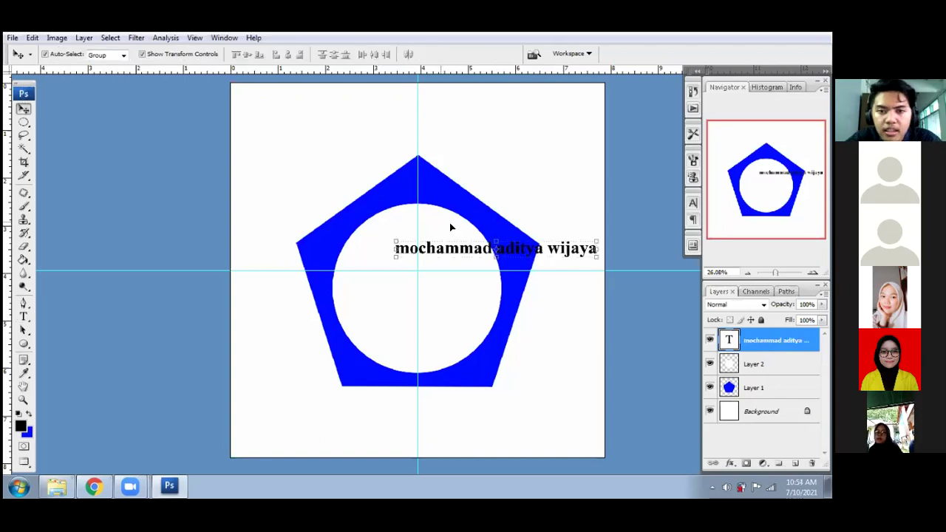
# - Centre the name text on the vertical guide, undoing a trial 133% enlargement
pyautogui.moveTo(521, 250); pyautogui.dragTo(443, 251)
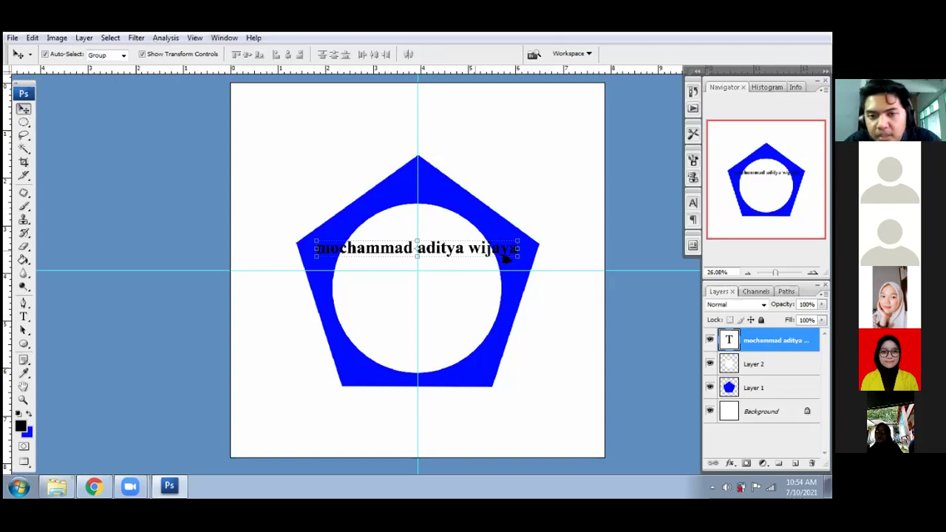
pyautogui.moveTo(551, 280)
pyautogui.mouseDown()
pyautogui.moveTo(570, 289)
pyautogui.moveTo(565, 268)
pyautogui.moveTo(555, 274)
pyautogui.moveTo(526, 255)
pyautogui.moveTo(540, 270)
pyautogui.mouseUp()
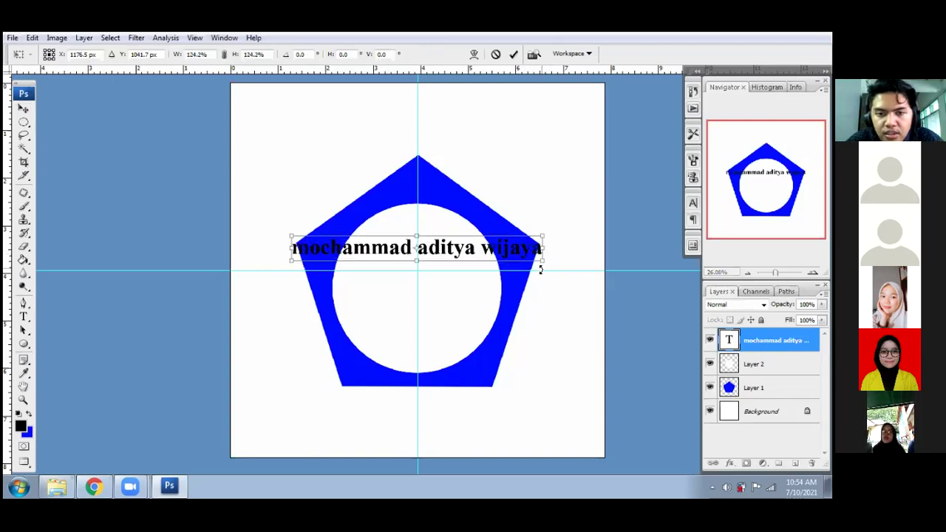
pyautogui.press('Return')
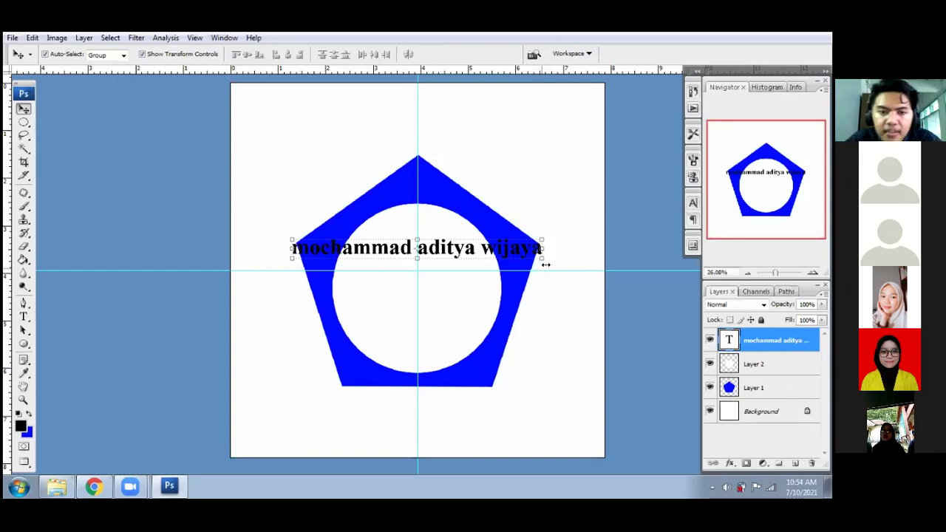
pyautogui.press('alt')
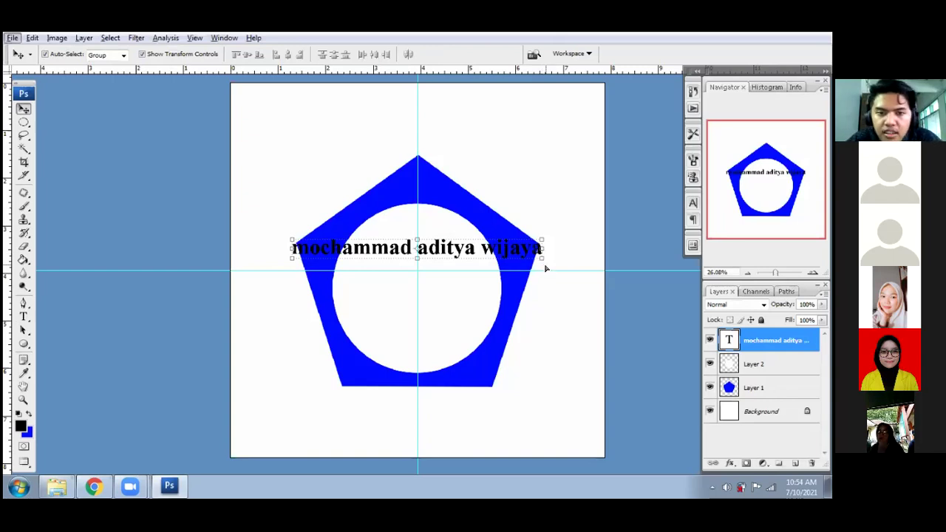
pyautogui.press('alt')
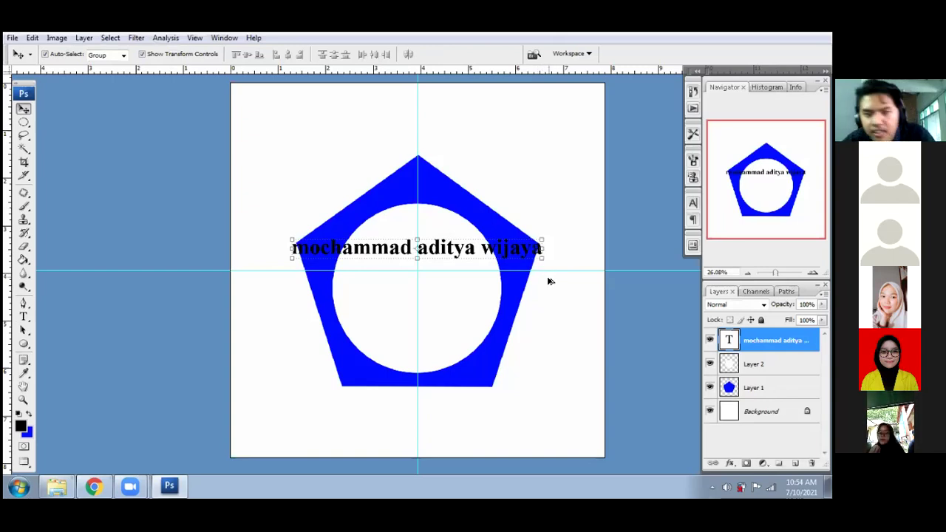
pyautogui.hotkey('ctrl', 'z')
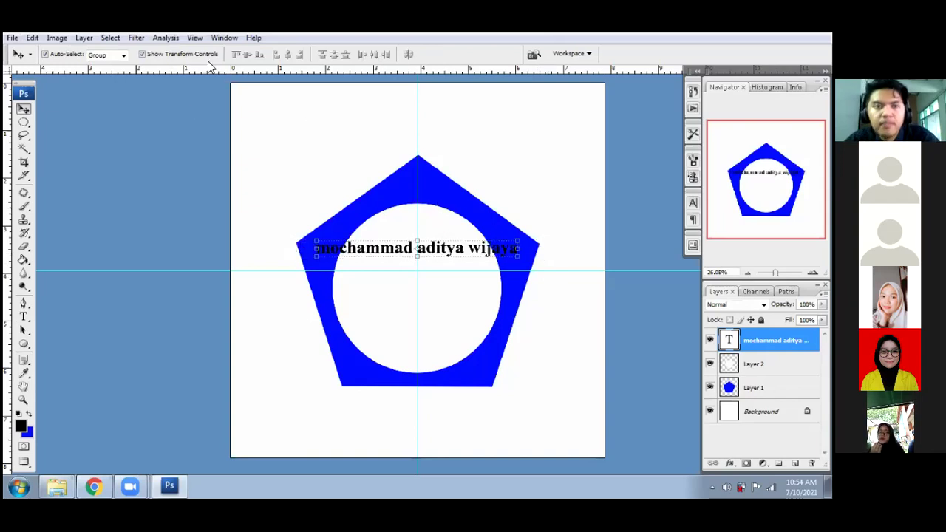
pyautogui.press('t')
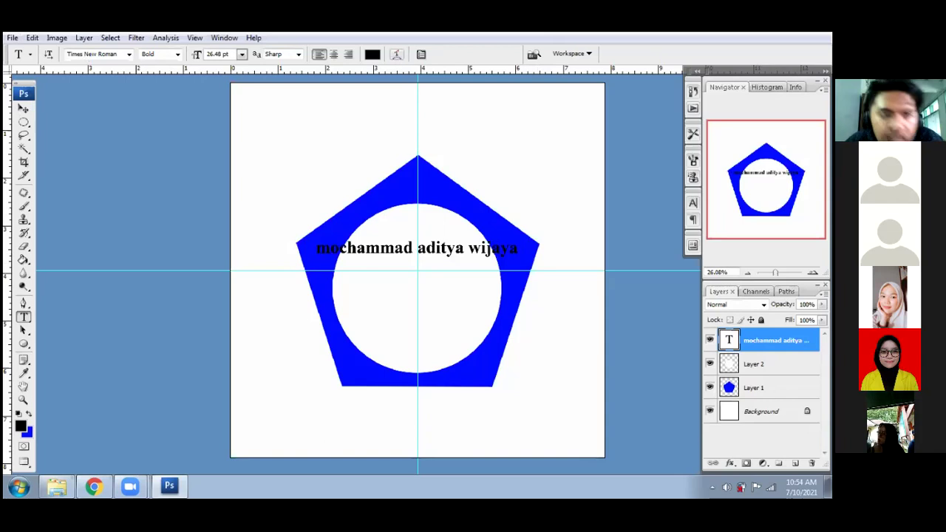
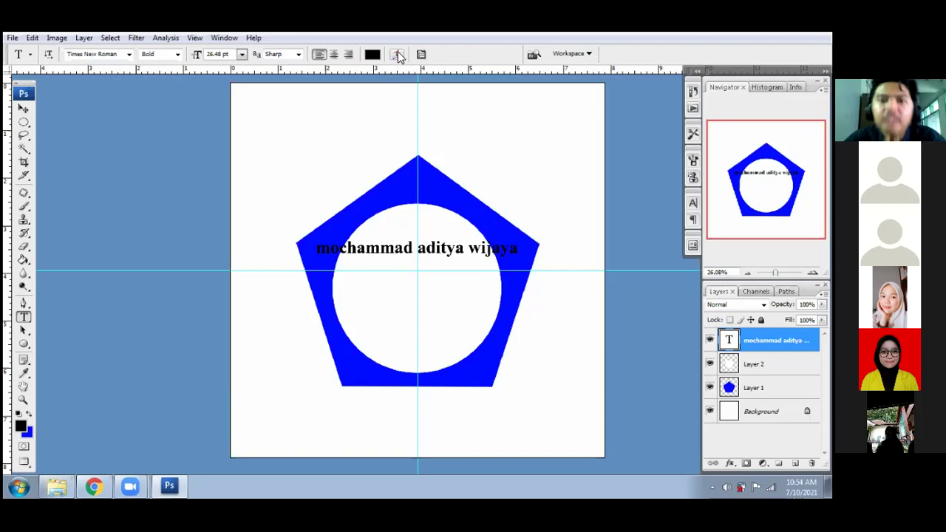
# - Try the Arc, Flag and Fisheye warp styles on the name text
pyautogui.click(397, 55)
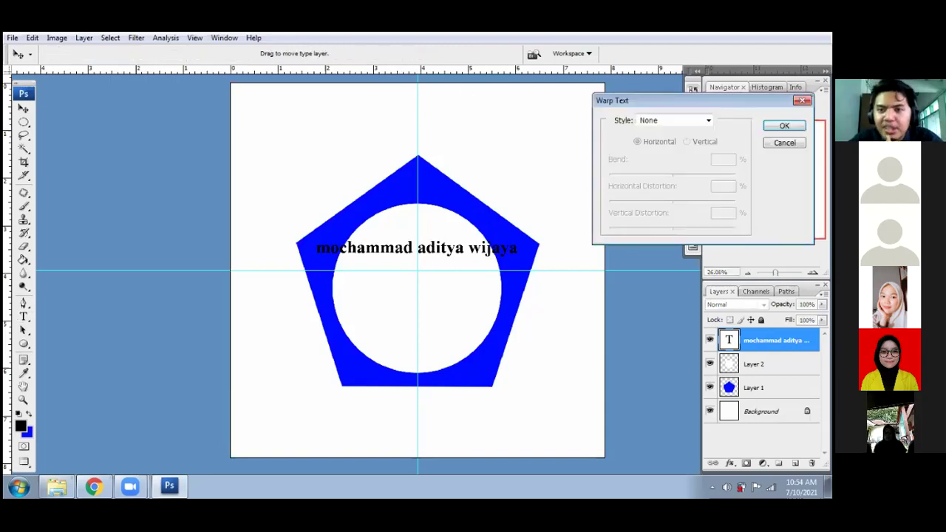
pyautogui.click(708, 120)
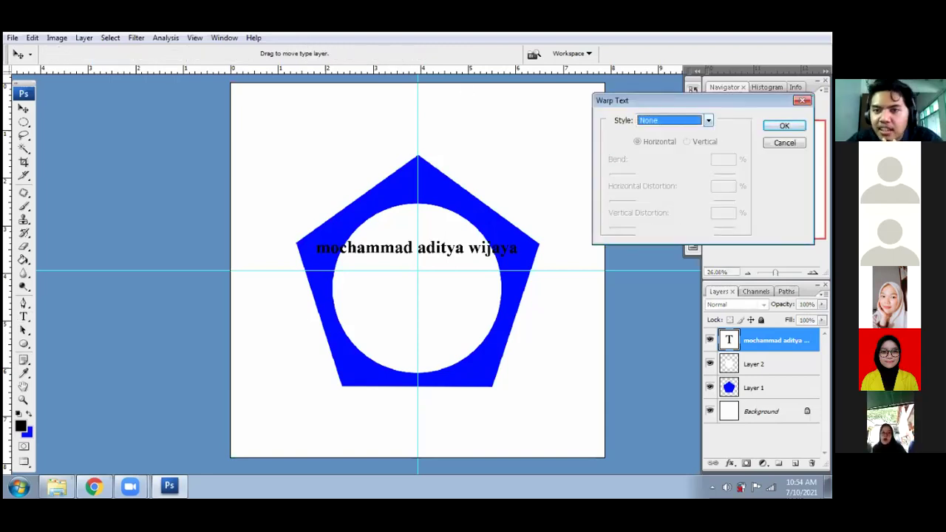
pyautogui.click(702, 120)
pyautogui.press('Down')
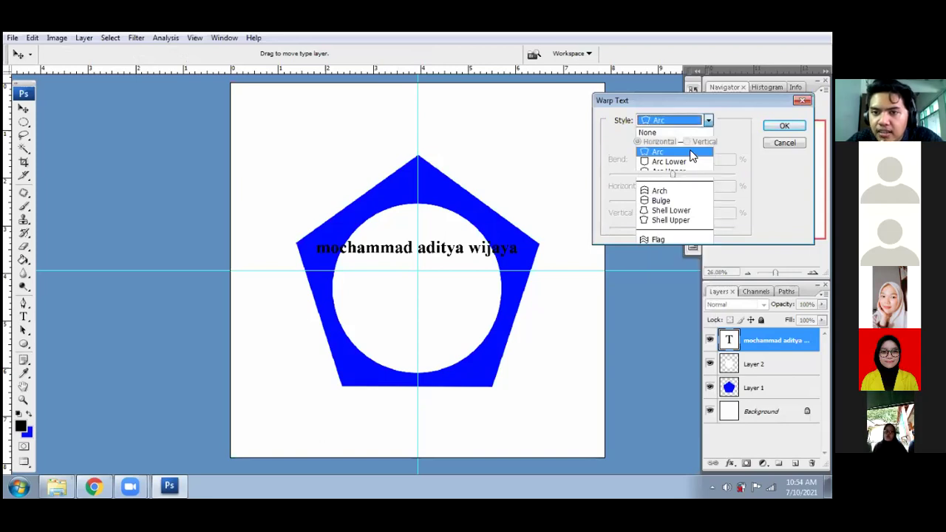
pyautogui.click(701, 125)
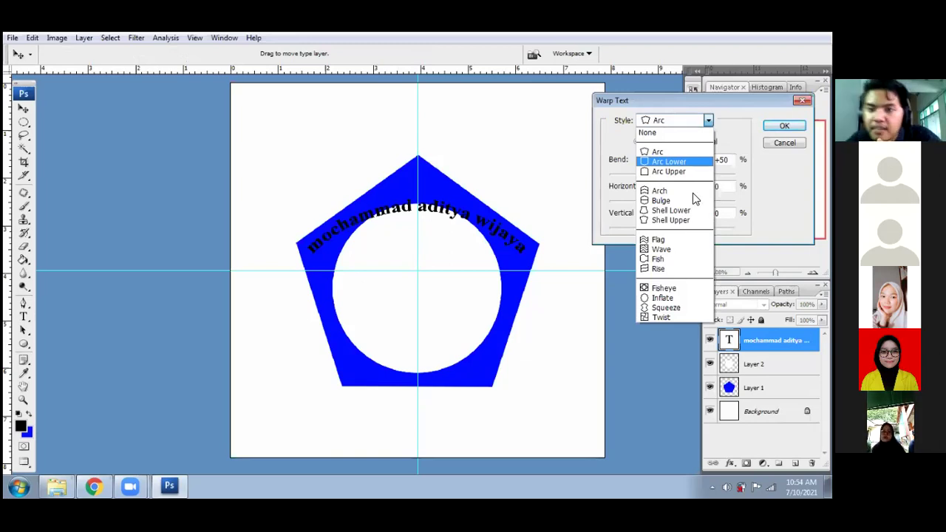
pyautogui.click(686, 247)
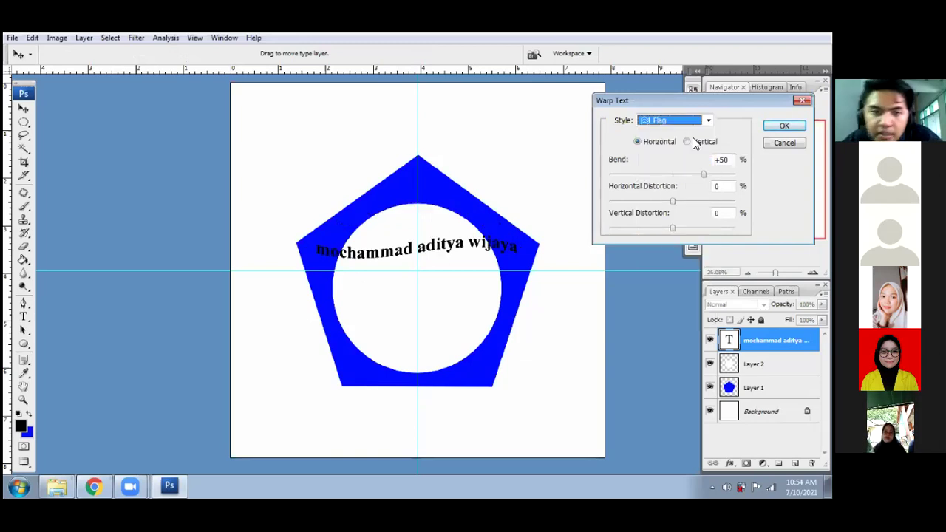
pyautogui.click(707, 119)
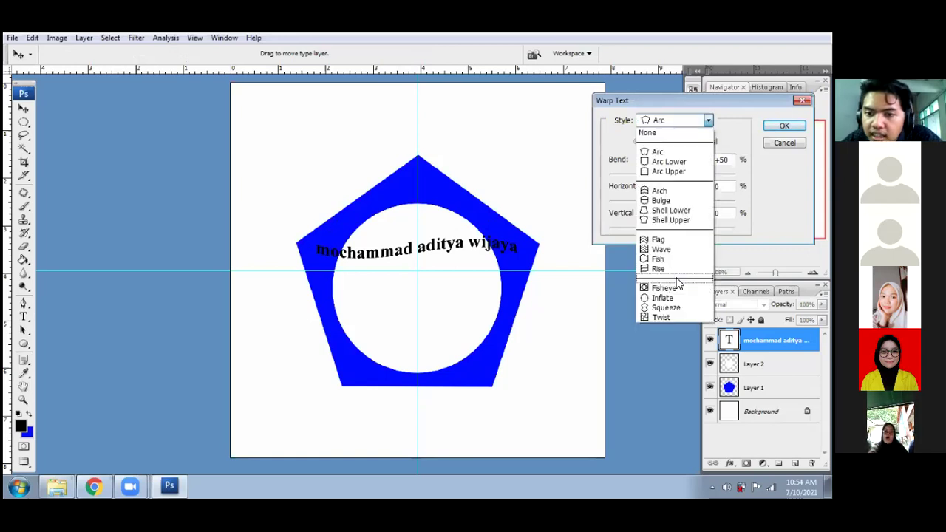
pyautogui.click(672, 288)
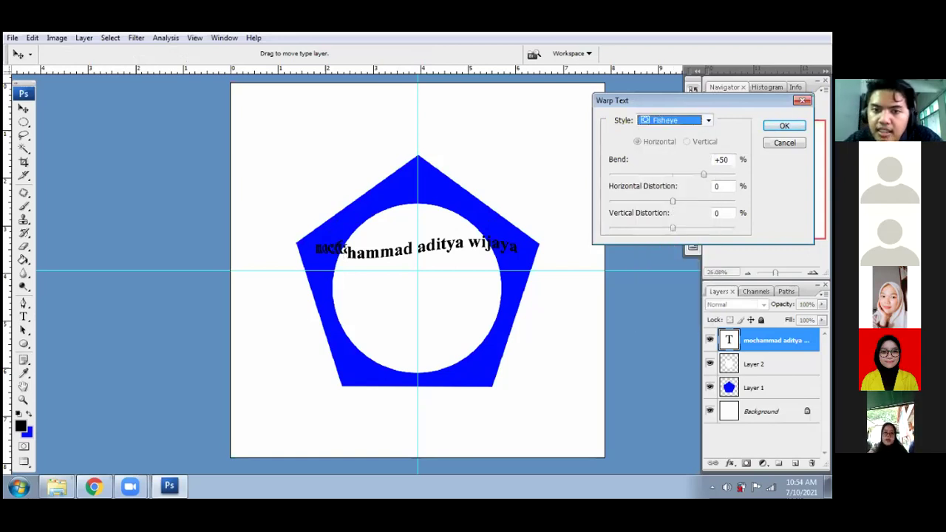
# - Apply the Arc warp to the name with bend +80 and confirm
pyautogui.click(705, 120)
pyautogui.click(692, 151)
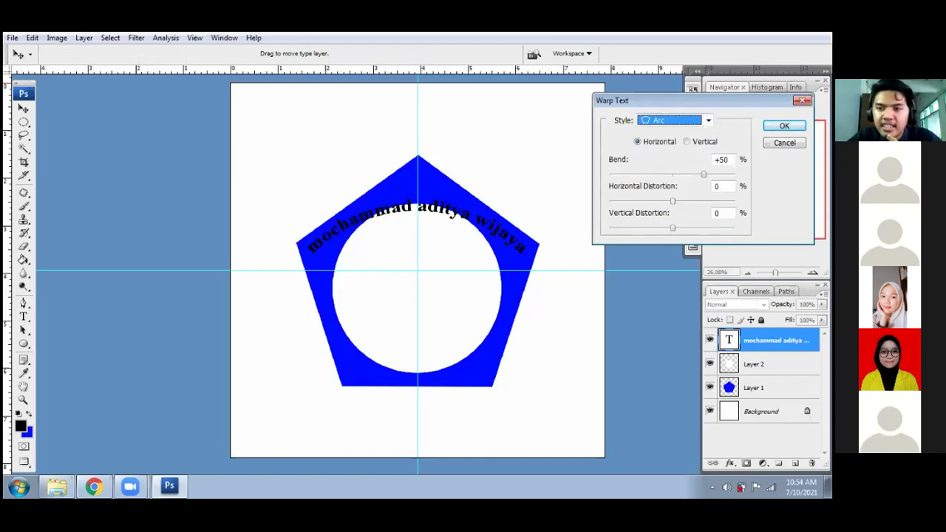
pyautogui.moveTo(703, 174); pyautogui.dragTo(719, 174)
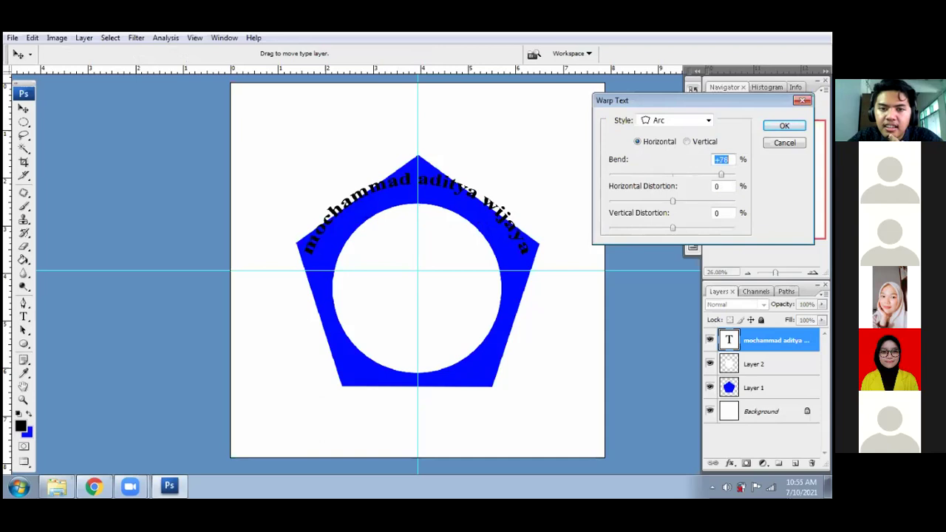
pyautogui.press('Up')
pyautogui.press('Up')
pyautogui.press('Up')
pyautogui.press('Up')
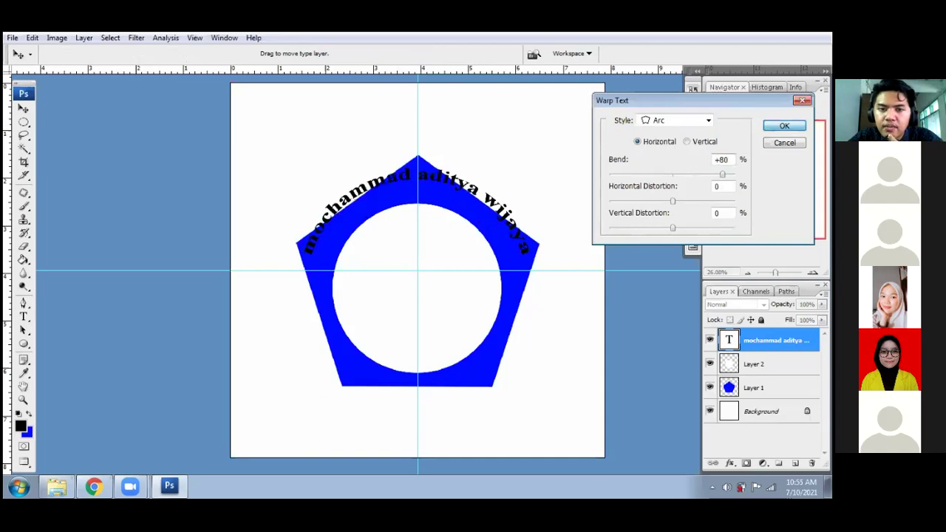
pyautogui.press('Return')
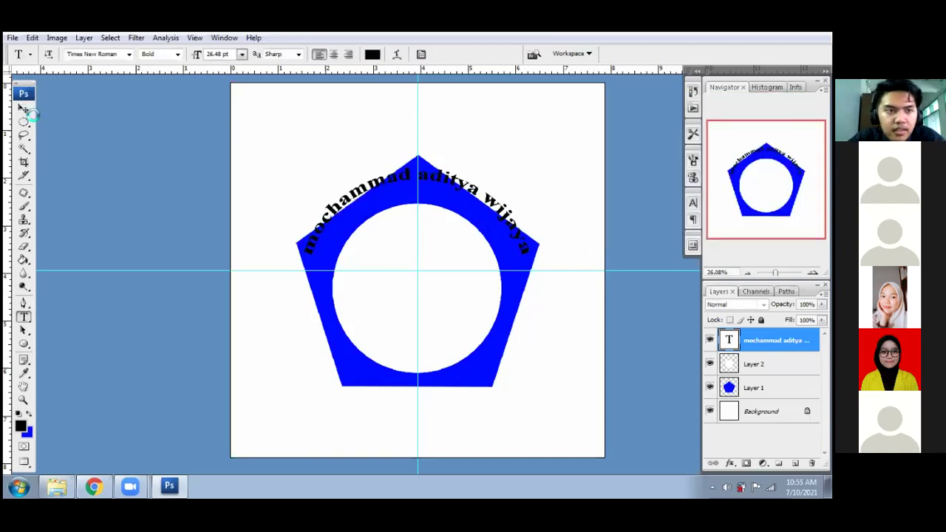
# - Scale the arced name to 72.9% and nudge it up along the circle's inner top
pyautogui.click(31, 110)
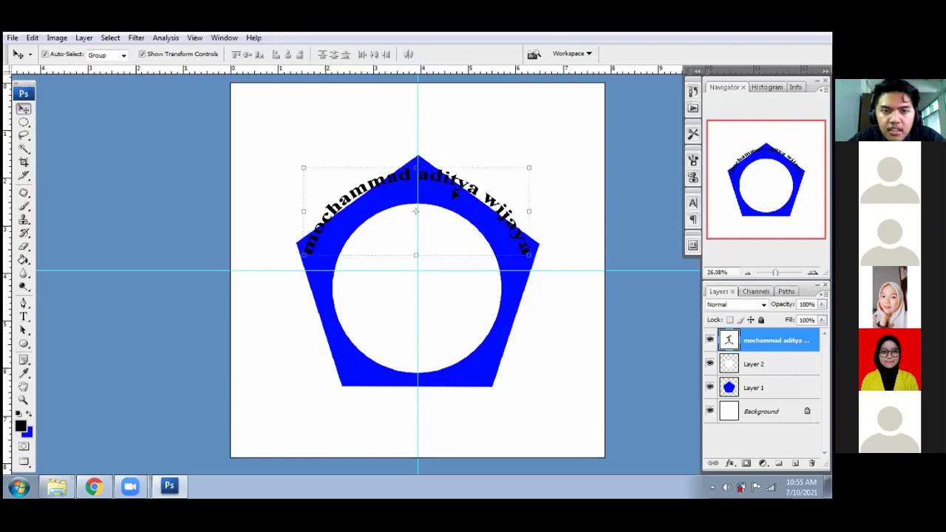
pyautogui.click(527, 168)
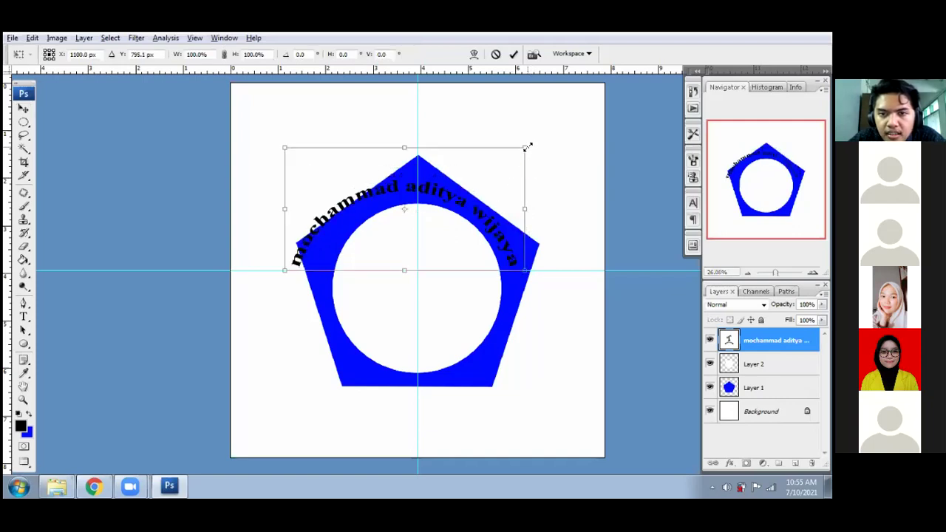
pyautogui.moveTo(523, 148); pyautogui.dragTo(494, 169)
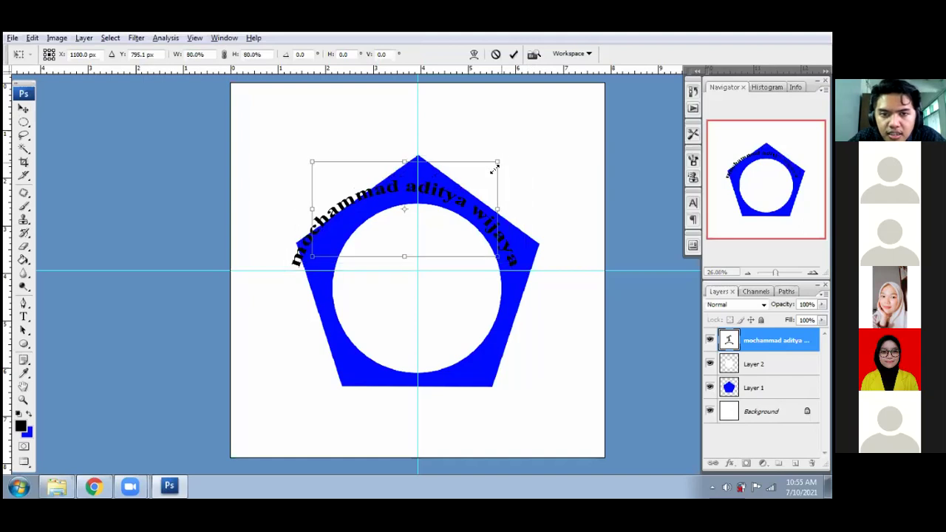
pyautogui.moveTo(449, 201); pyautogui.dragTo(467, 240)
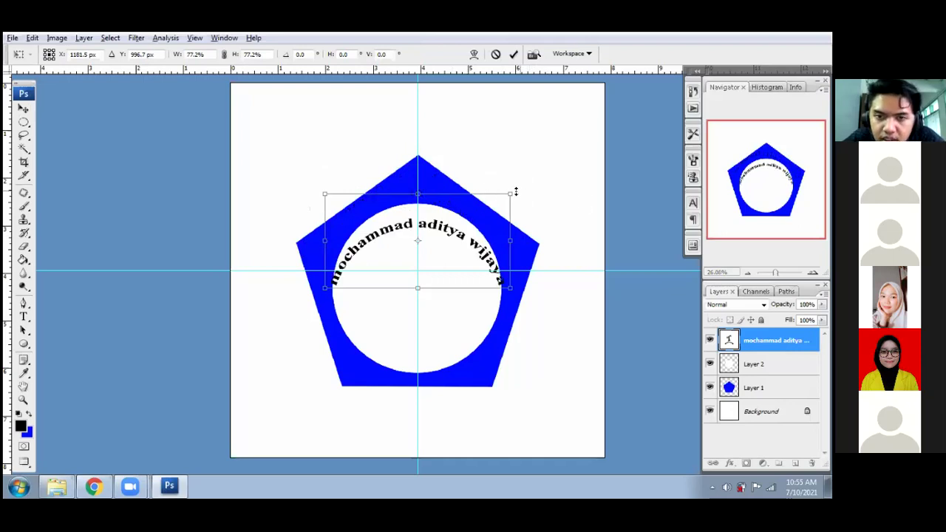
pyautogui.moveTo(513, 193); pyautogui.dragTo(508, 195)
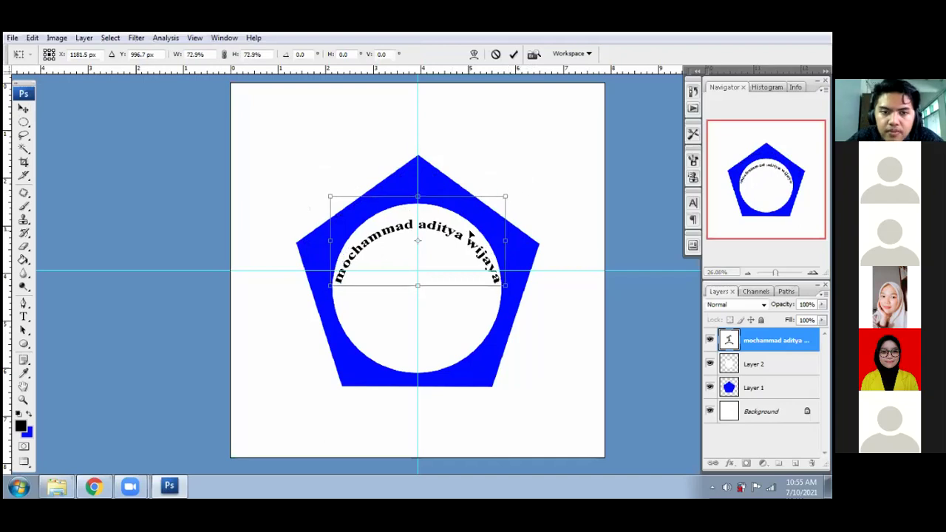
pyautogui.moveTo(470, 234); pyautogui.dragTo(470, 234)
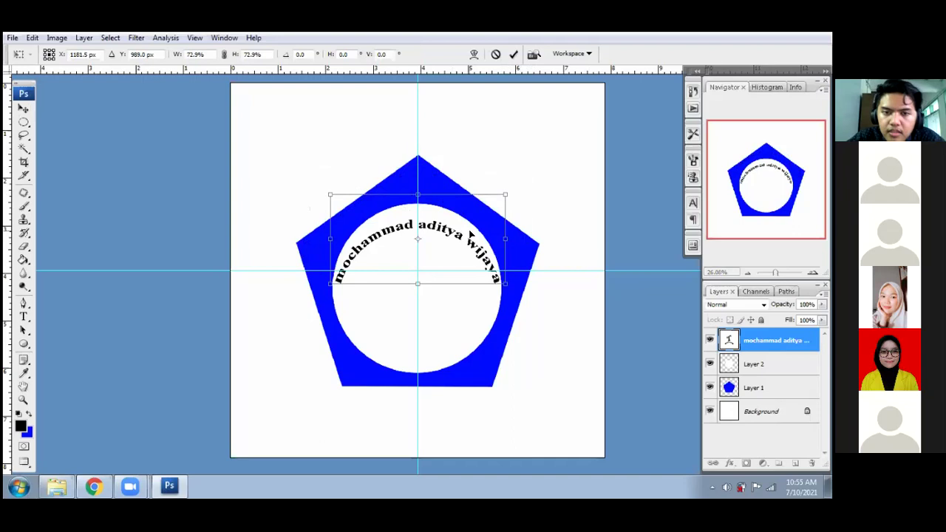
pyautogui.press('Up')
pyautogui.press('Up')
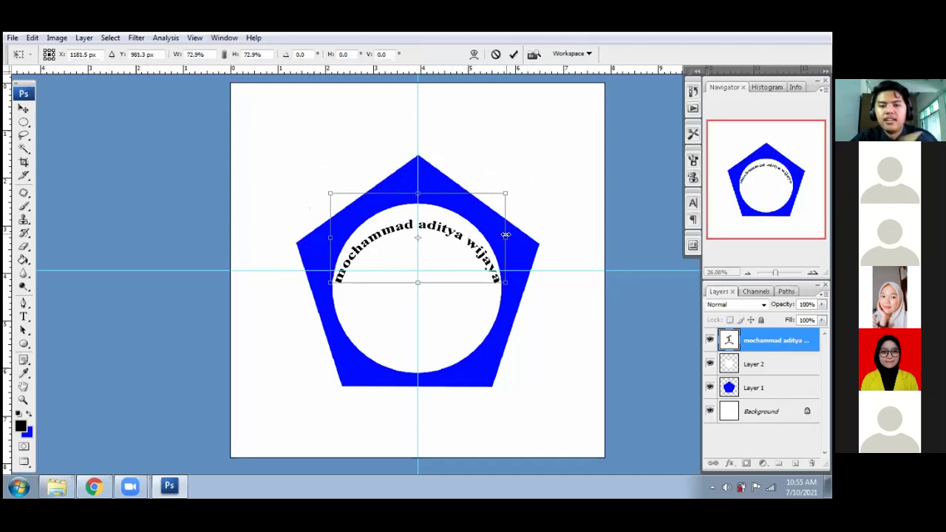
pyautogui.press('Up')
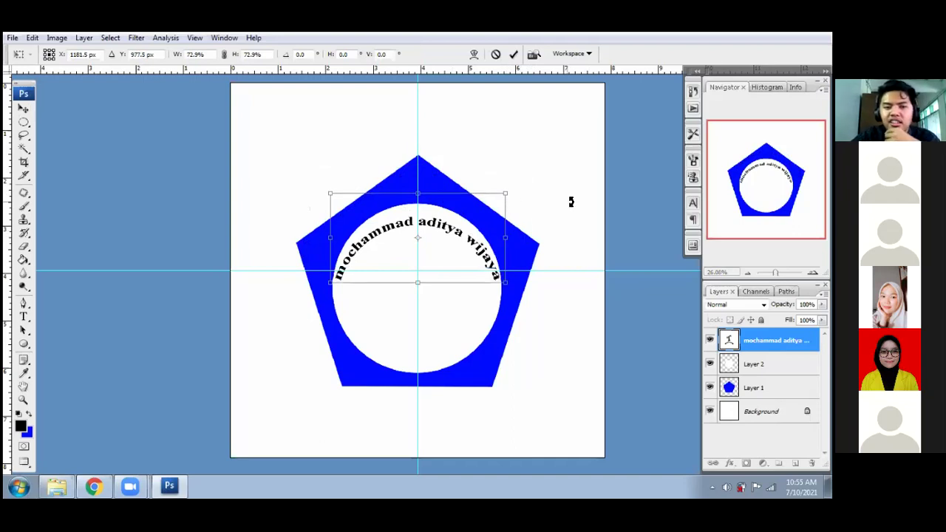
pyautogui.press('Return')
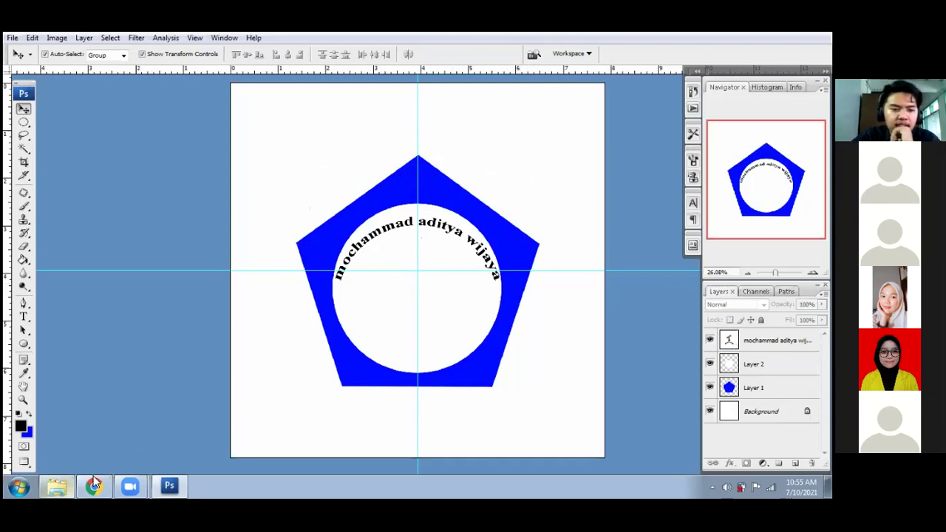
# - Bring the IKHSAN 2 copy portrait window forward and move it to the left
pyautogui.press('f')
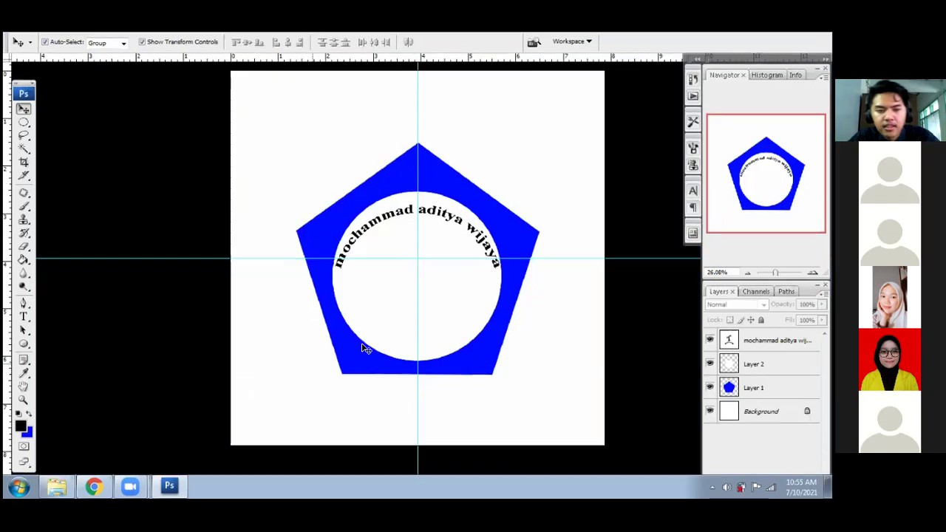
pyautogui.press('f')
pyautogui.click(183, 141)
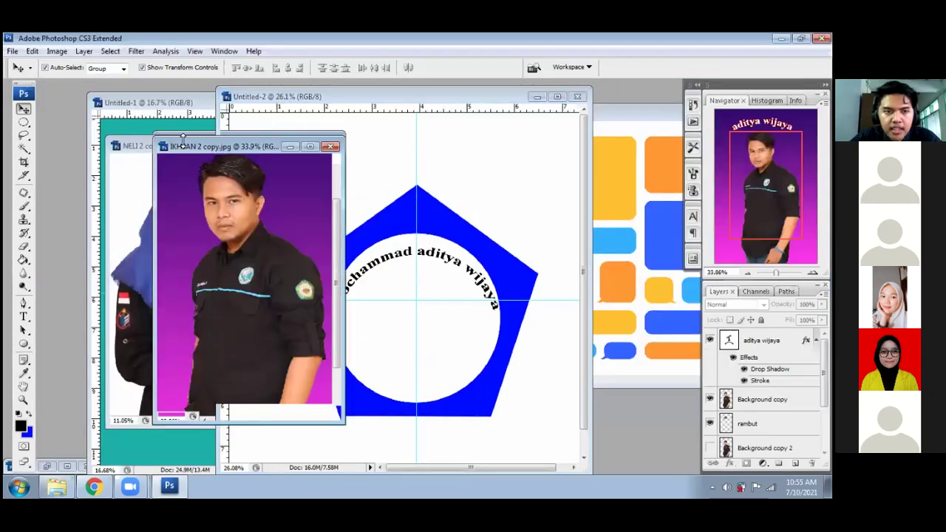
pyautogui.moveTo(158, 143); pyautogui.dragTo(98, 136)
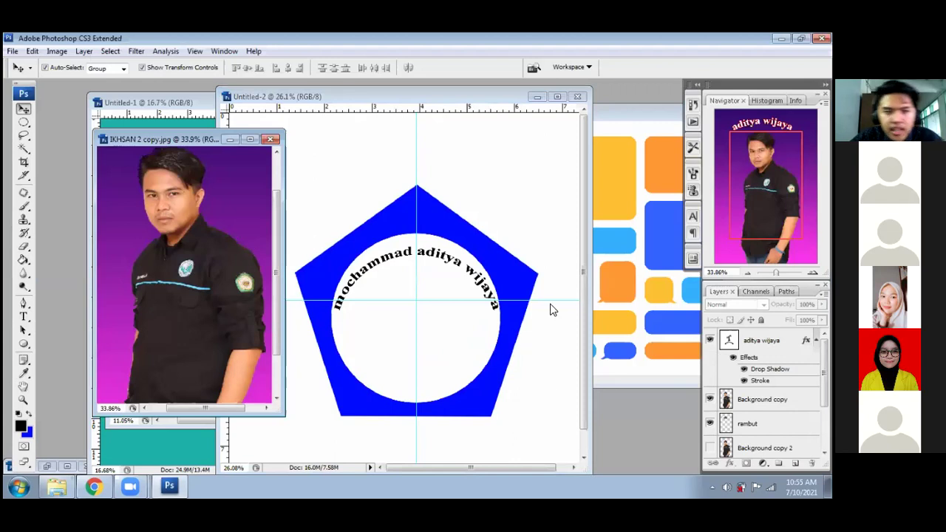
# - Drag the Background copy and rambut layers into the badge, placed below the name
pyautogui.click(763, 399)
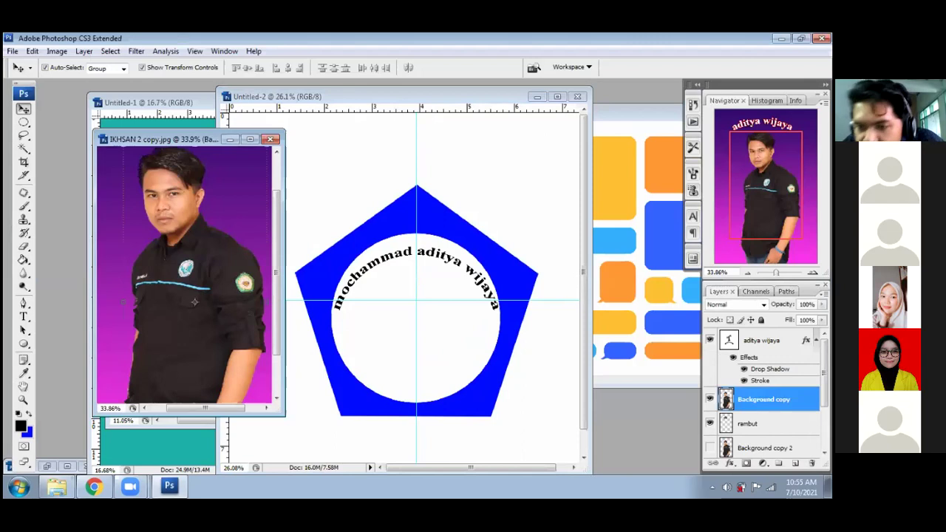
pyautogui.keyDown('ctrl'); pyautogui.click(750, 423); pyautogui.keyUp('ctrl')
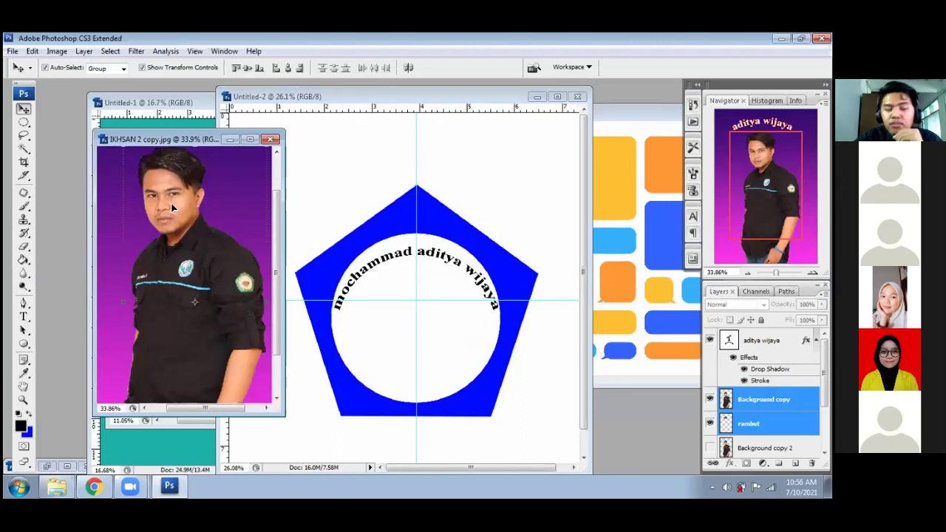
pyautogui.moveTo(184, 227); pyautogui.dragTo(402, 277)
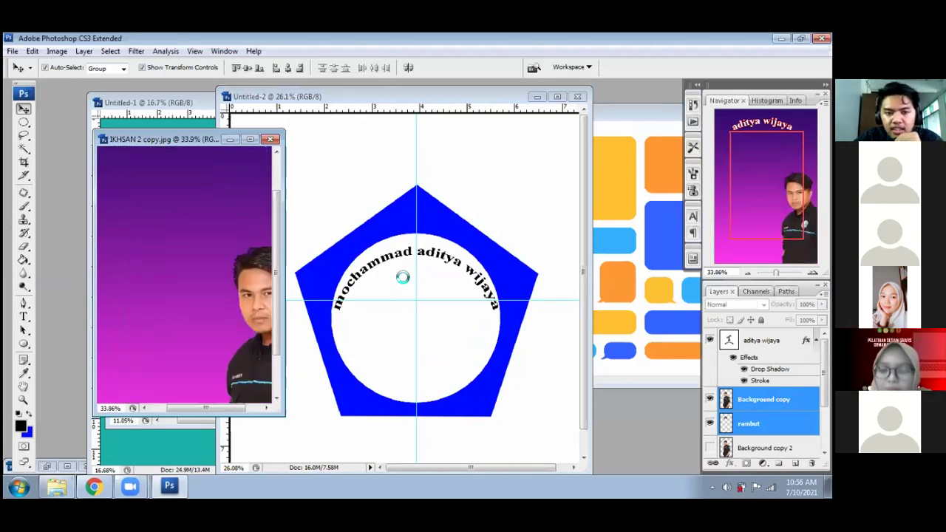
pyautogui.moveTo(425, 362)
pyautogui.mouseDown()
pyautogui.moveTo(434, 365)
pyautogui.moveTo(431, 379)
pyautogui.mouseUp()
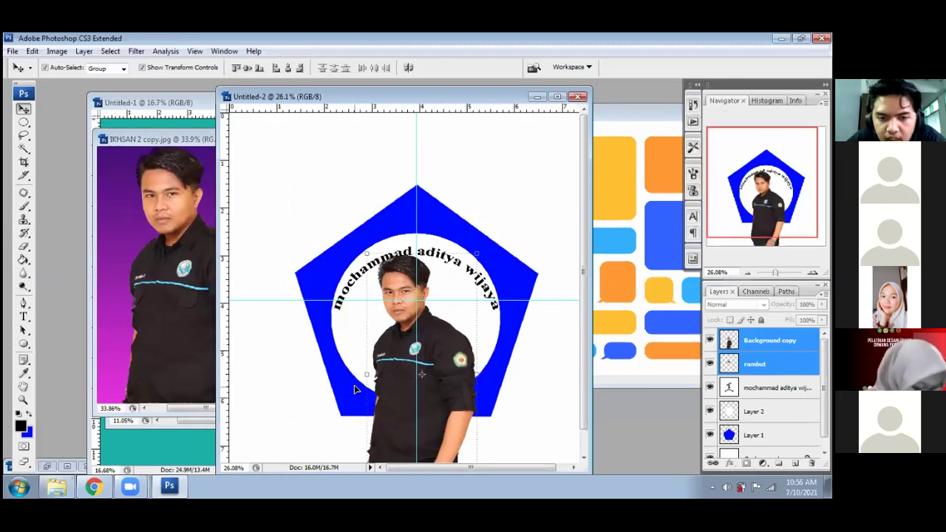
pyautogui.scroll(-1, 403, 412)
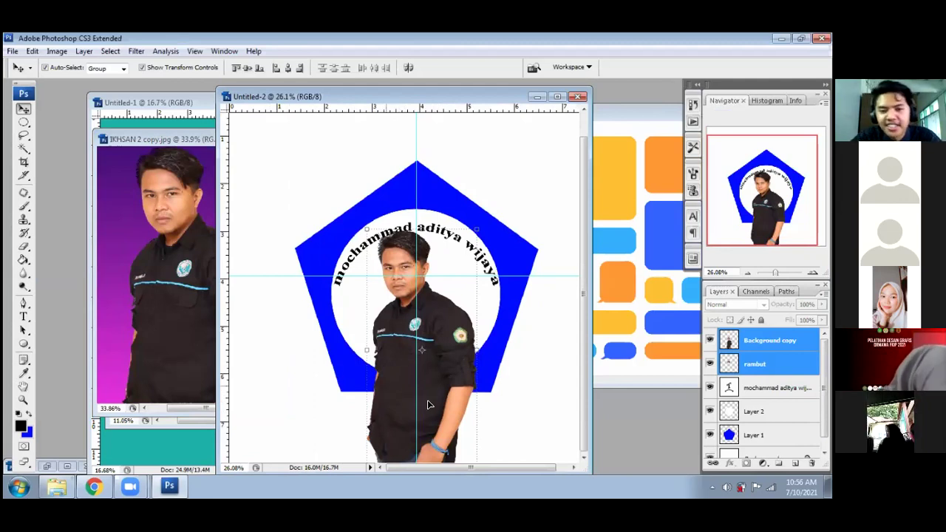
pyautogui.press('f')
pyautogui.press('f')
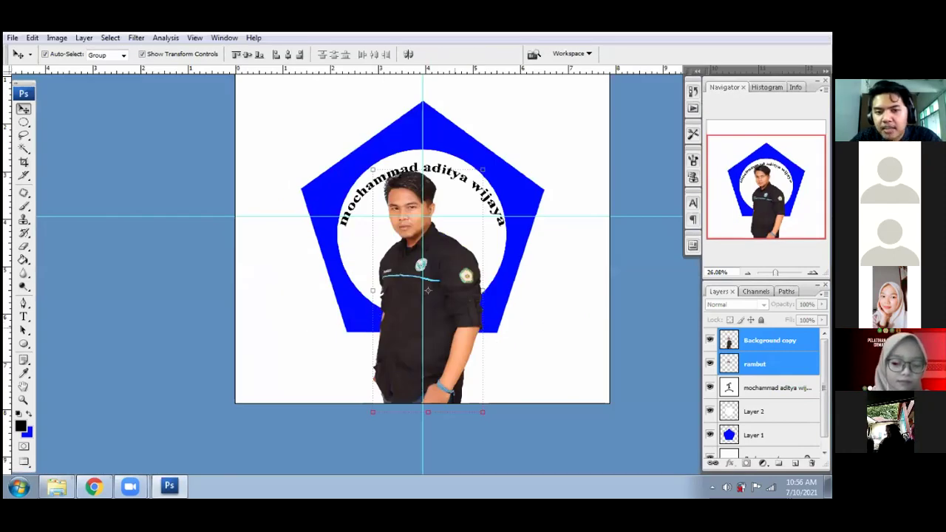
# - Lower the portrait layer's opacity through 81% and 77% to 71%
pyautogui.click(770, 340)
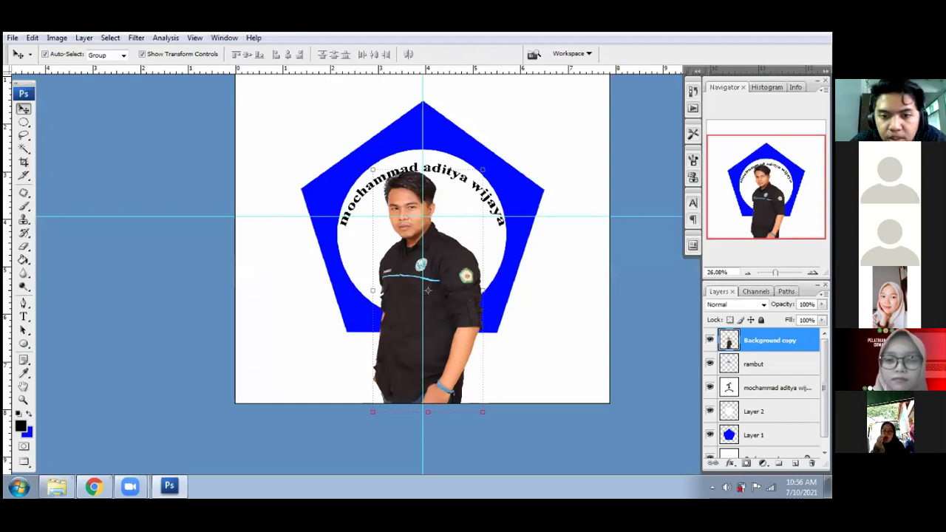
pyautogui.press('8')
pyautogui.press('1')
pyautogui.press('7')
pyautogui.press('7')
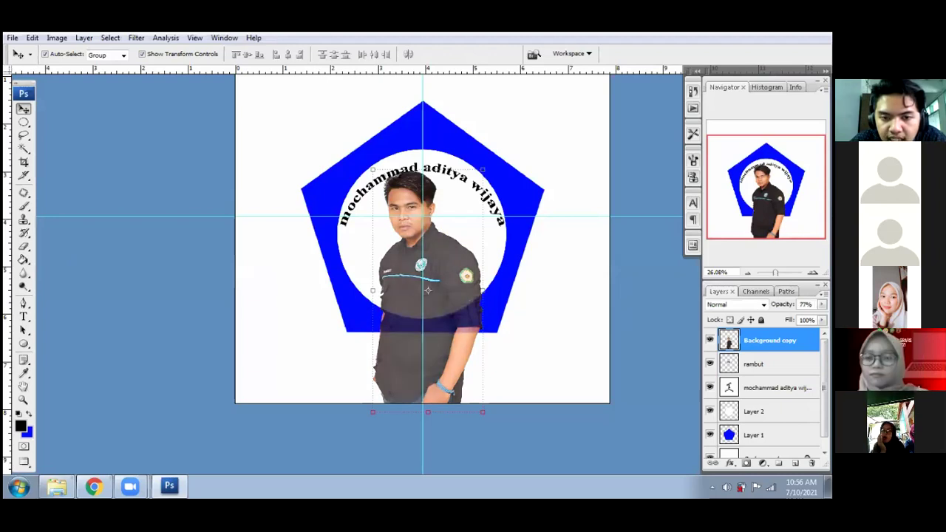
pyautogui.press('7')
pyautogui.press('1')
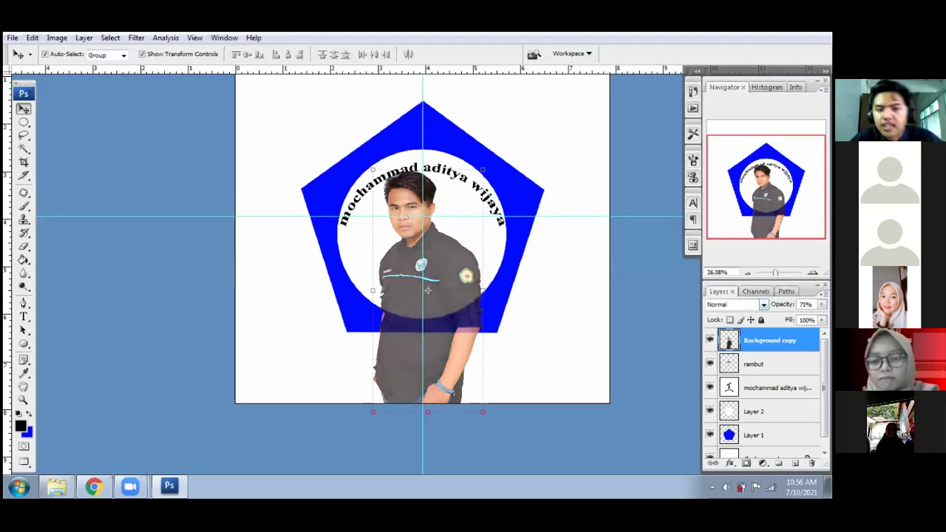
# - Restore the portrait layer to 100% opacity, toggling its visibility to check it
pyautogui.click(24, 248)
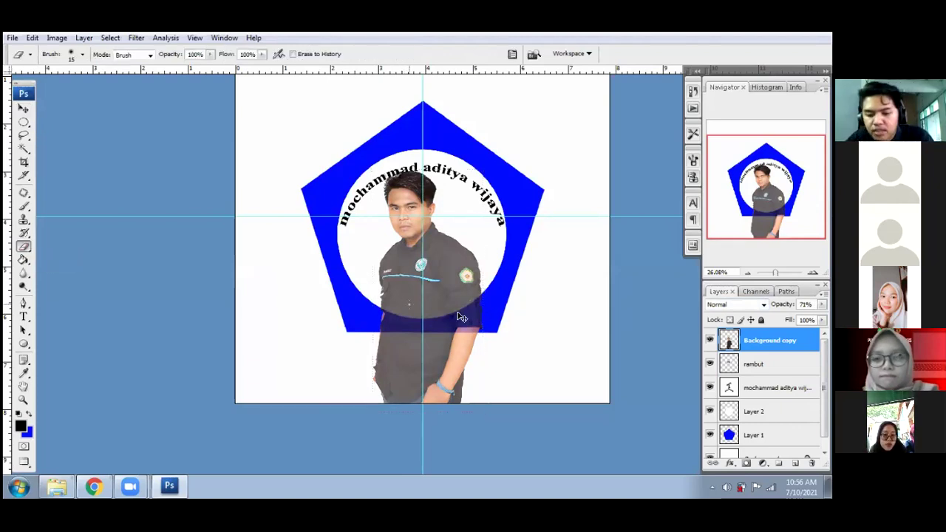
pyautogui.hotkey('ctrl', '+')
pyautogui.hotkey('ctrl', '+')
pyautogui.hotkey('ctrl', '+')
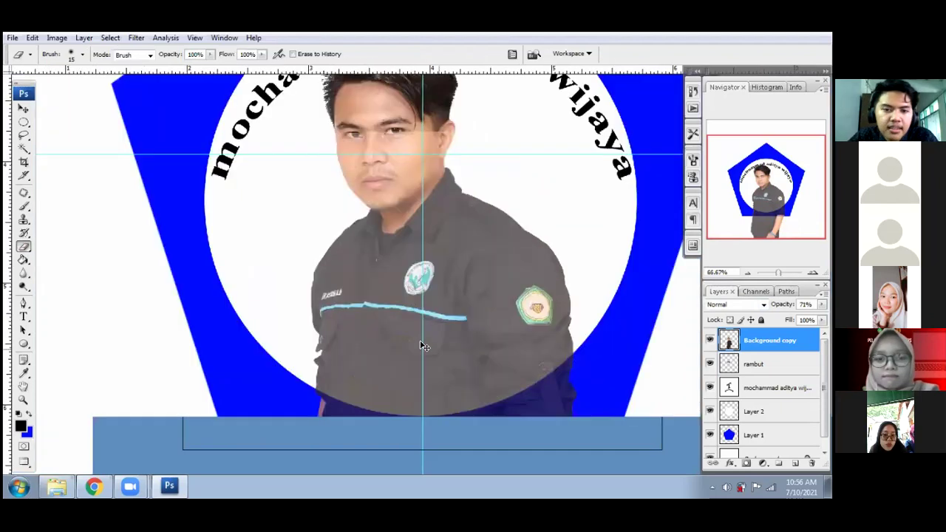
pyautogui.hotkey('ctrl', '-')
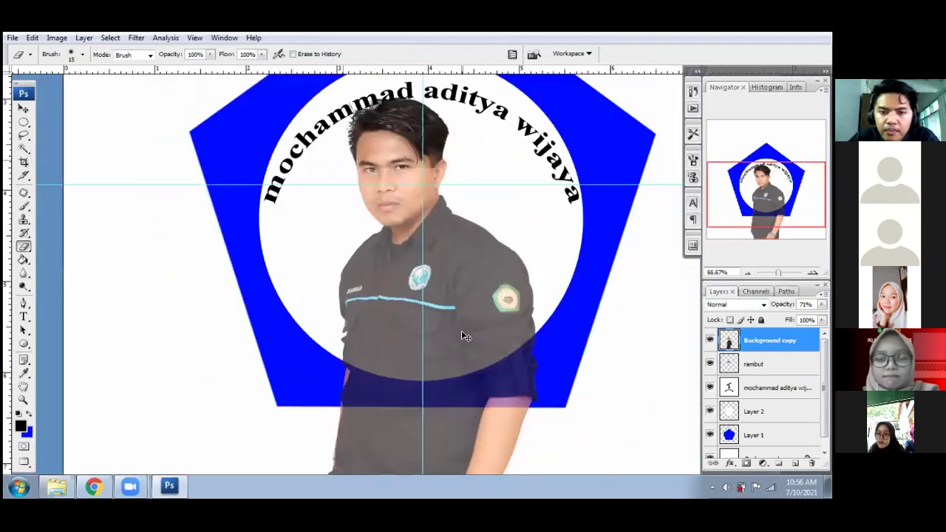
pyautogui.hotkey('ctrl', '+')
pyautogui.hotkey('ctrl', '0')
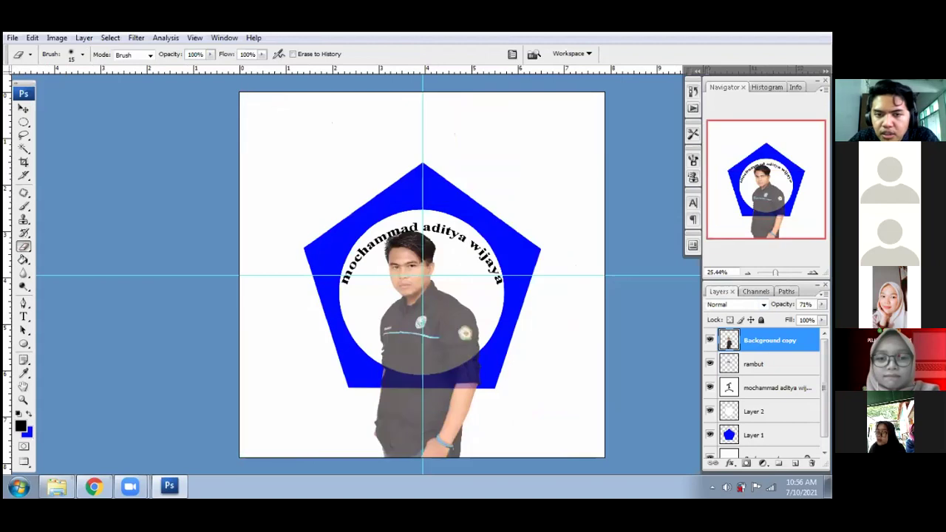
pyautogui.click(710, 340)
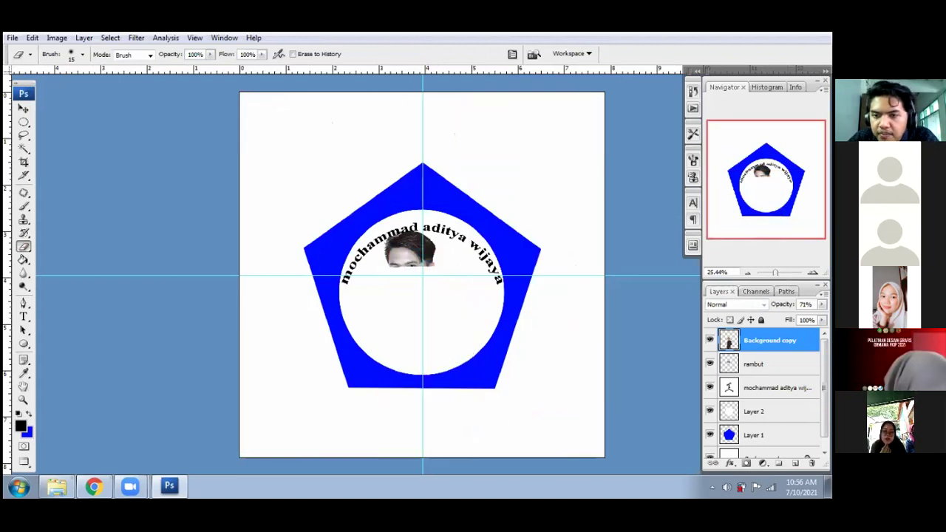
pyautogui.click(710, 340)
pyautogui.hotkey('ctrl', 'z')
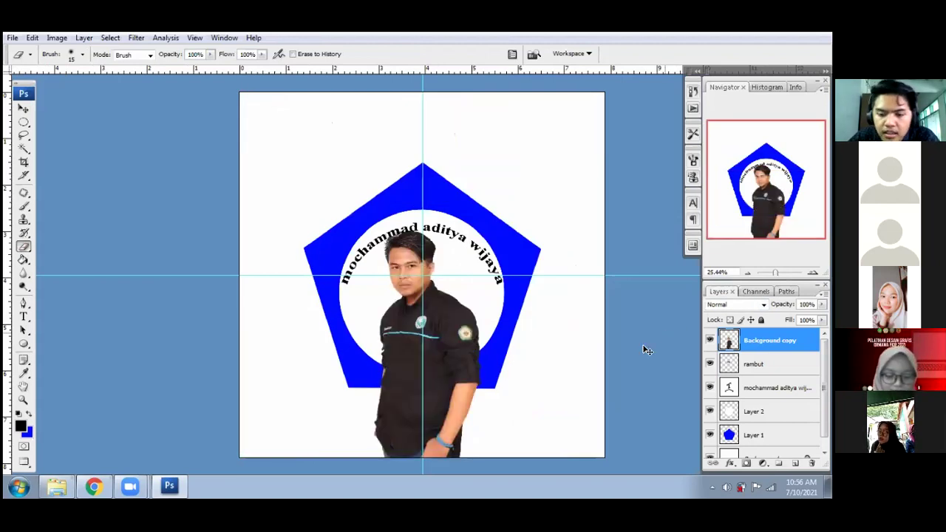
pyautogui.hotkey('ctrl', '+')
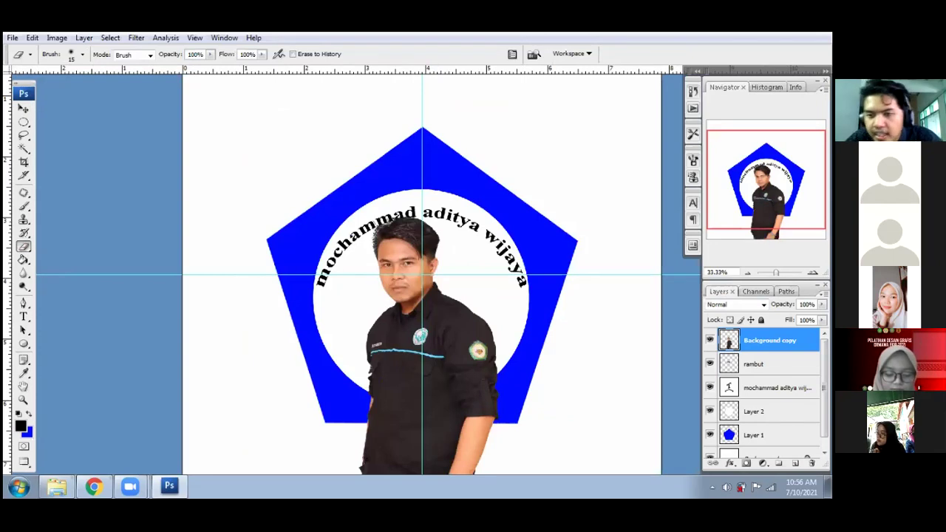
# - Magic Wand the white circle on Layer 2 and copy the portrait inside it to Layer 3
pyautogui.click(768, 412)
pyautogui.click(23, 149)
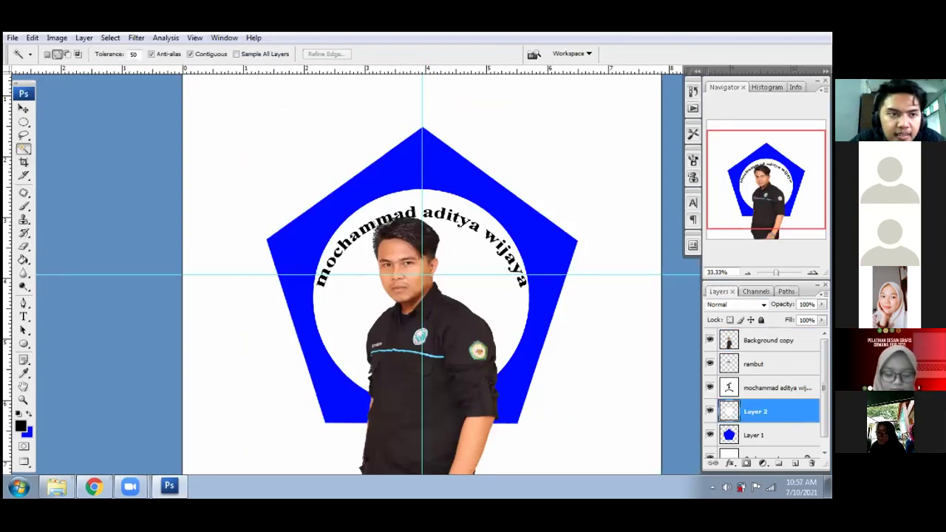
pyautogui.click(351, 308)
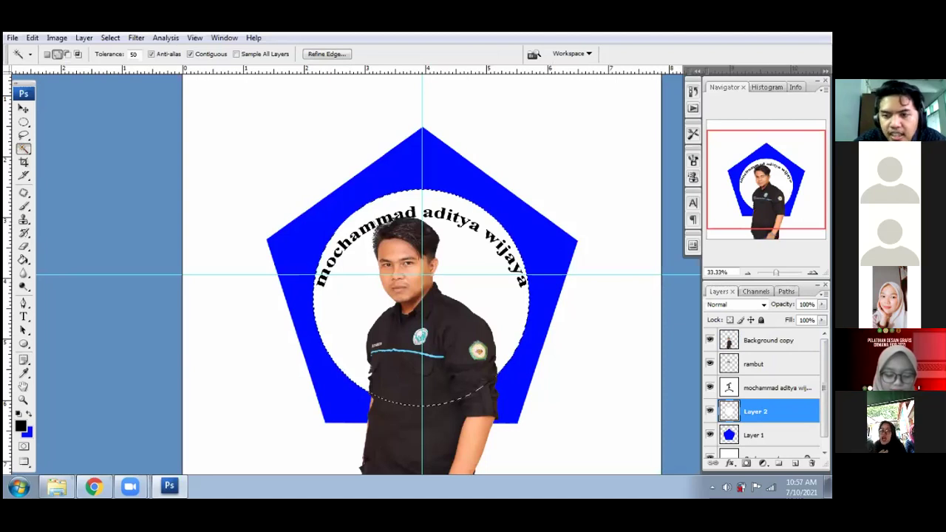
pyautogui.click(768, 340)
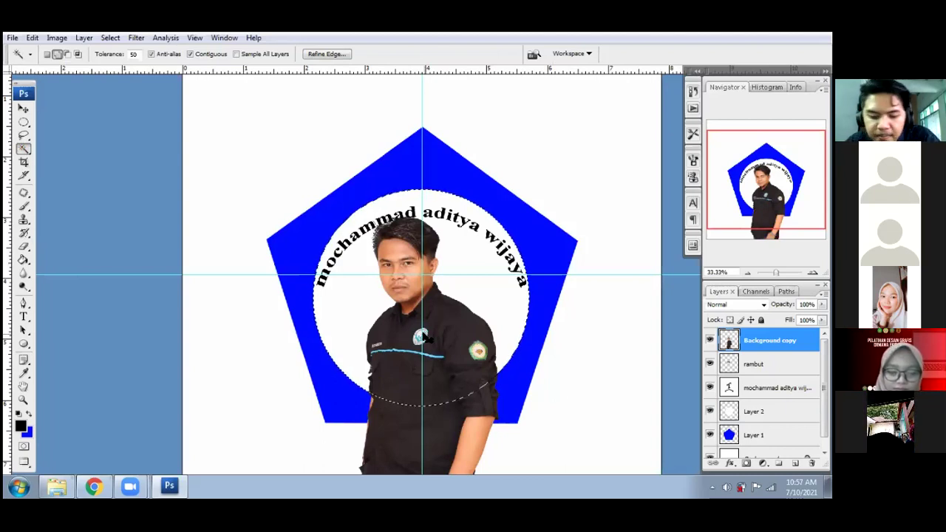
pyautogui.hotkey('ctrl', 'j')
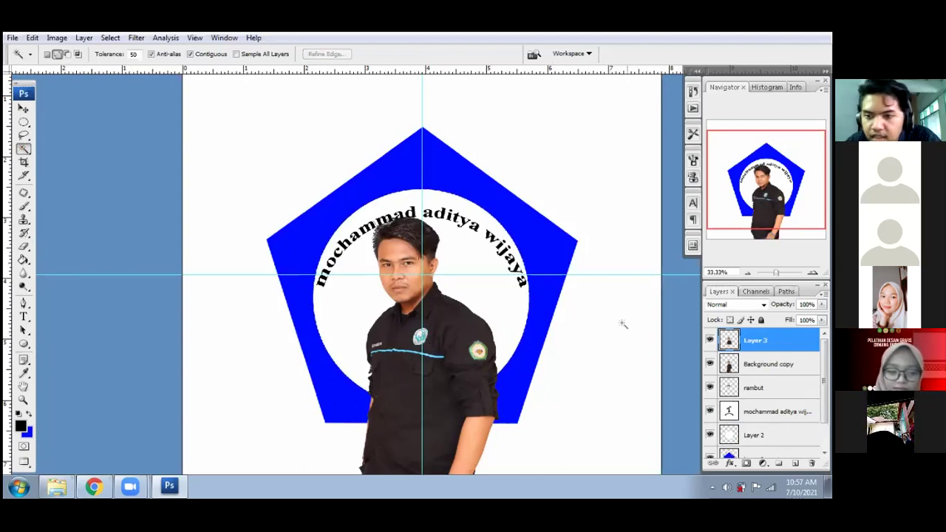
# - Hide the original full-length Background copy portrait layer
pyautogui.click(770, 364)
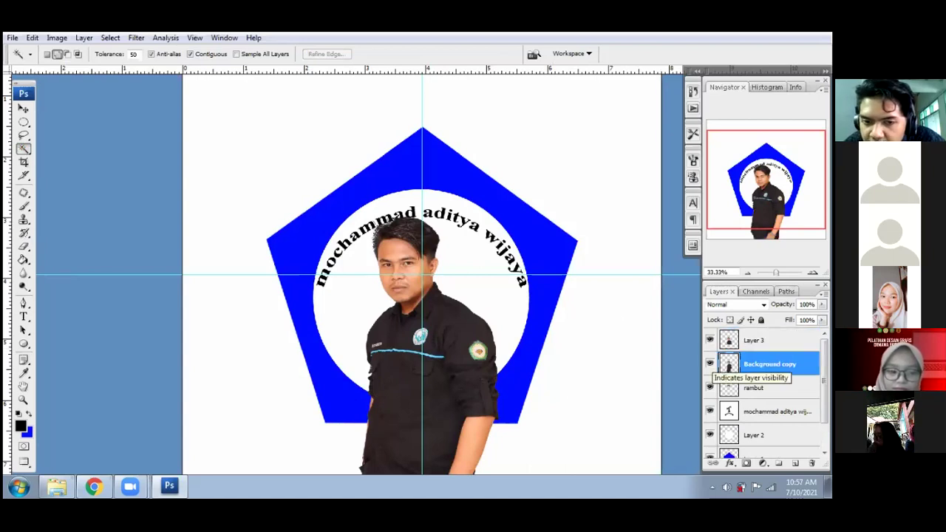
pyautogui.click(709, 364)
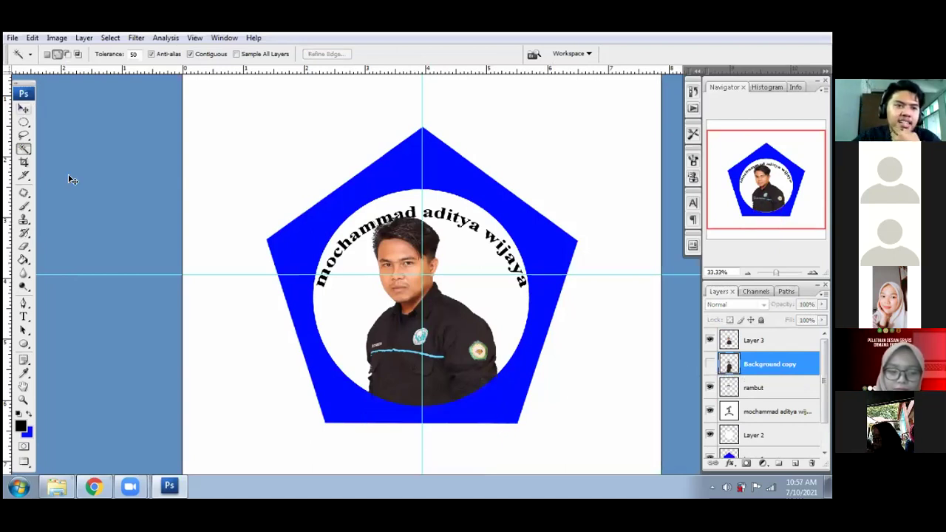
pyautogui.press('v')
pyautogui.press('f')
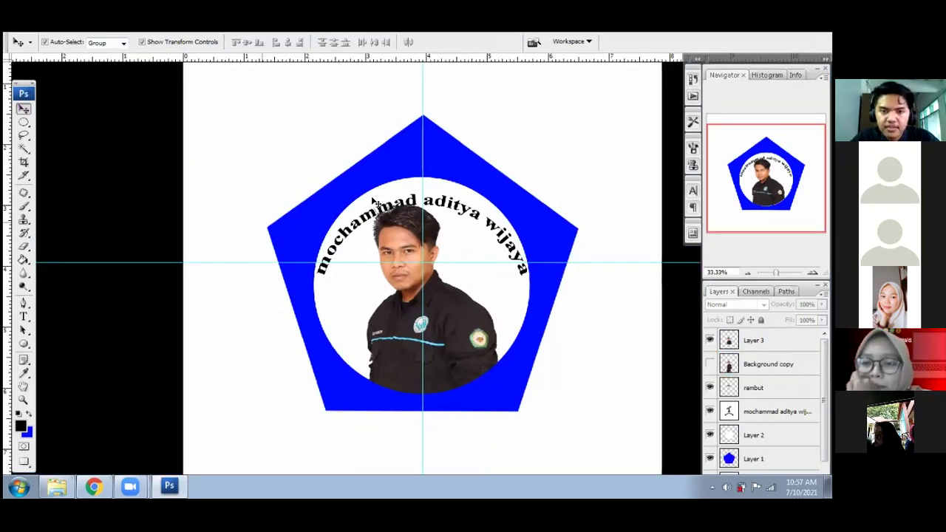
pyautogui.press('f')
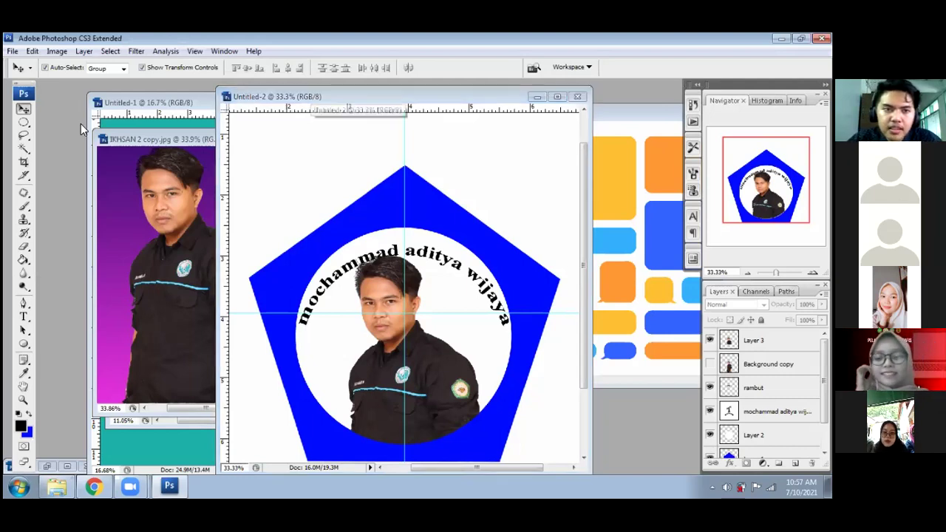
# - Rearrange the Untitled-2 and IKHSAN 2 copy windows side by side, with Untitled-2 active
pyautogui.moveTo(351, 97); pyautogui.dragTo(427, 150)
pyautogui.moveTo(369, 150); pyautogui.dragTo(392, 59)
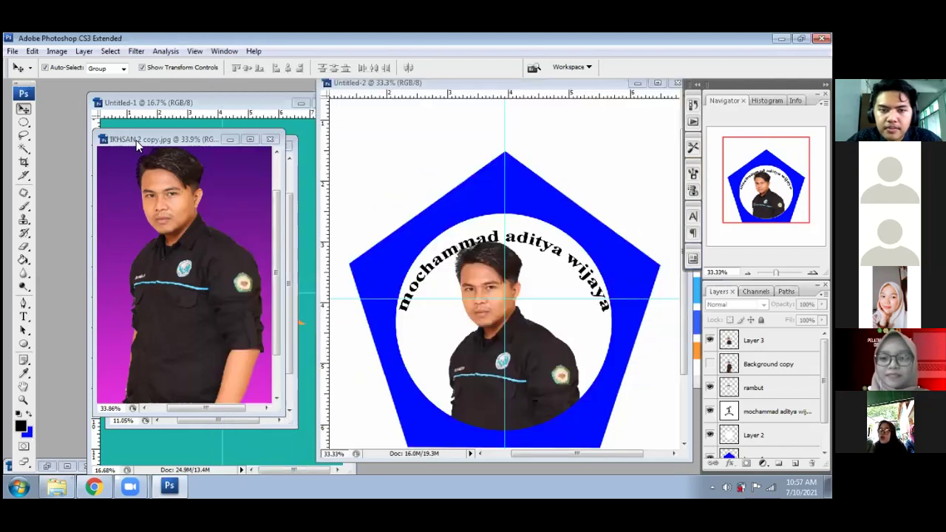
pyautogui.moveTo(227, 141); pyautogui.dragTo(339, 142)
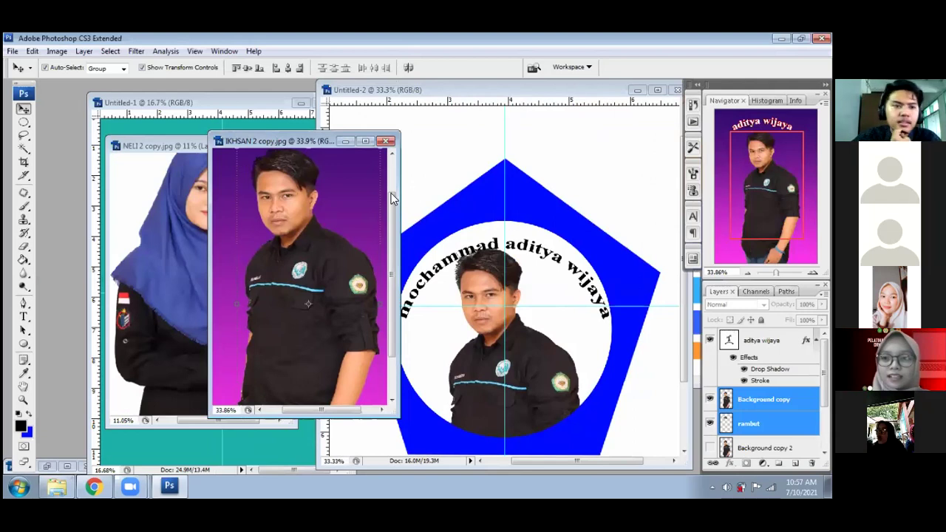
pyautogui.moveTo(325, 141); pyautogui.dragTo(242, 140)
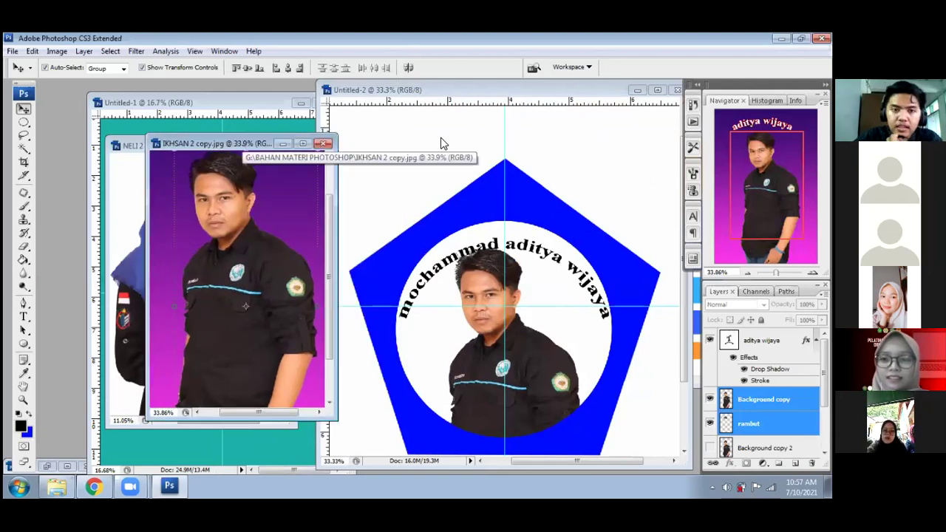
pyautogui.moveTo(443, 91); pyautogui.dragTo(126, 141)
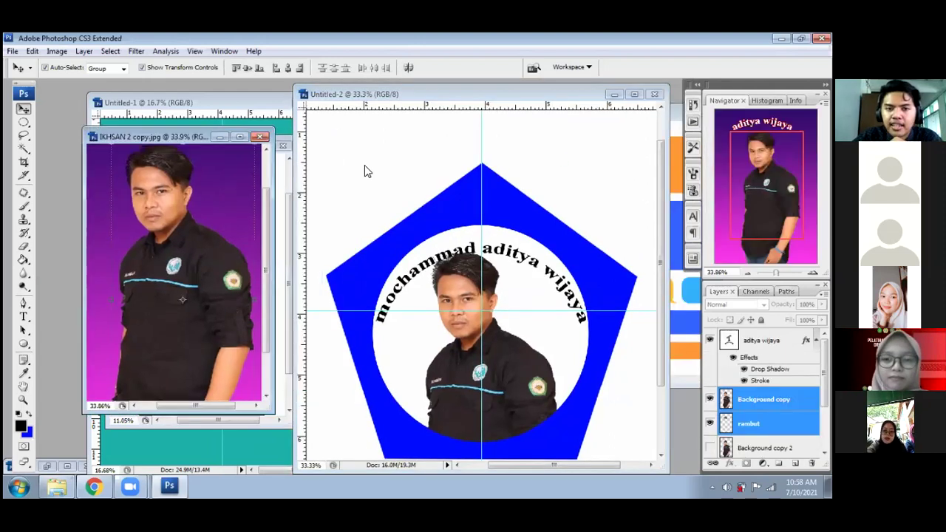
pyautogui.click(460, 99)
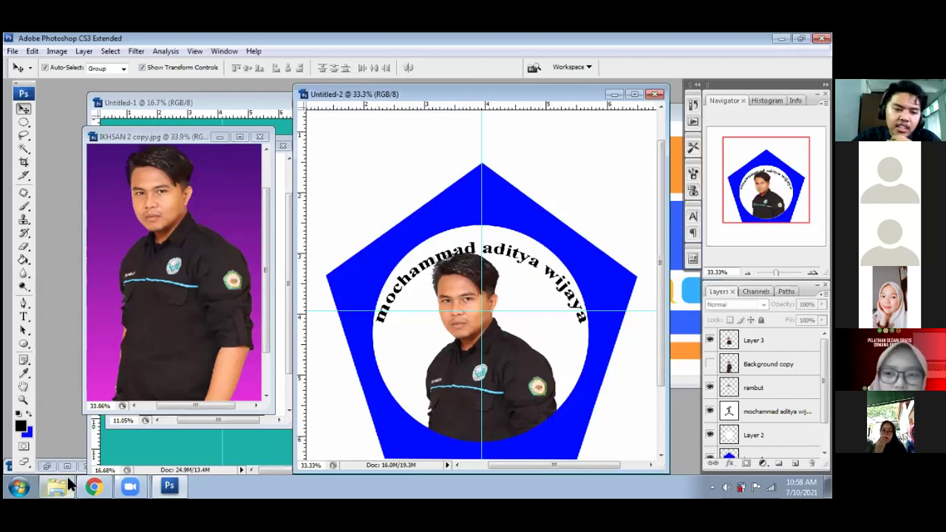
pyautogui.moveTo(66, 484)
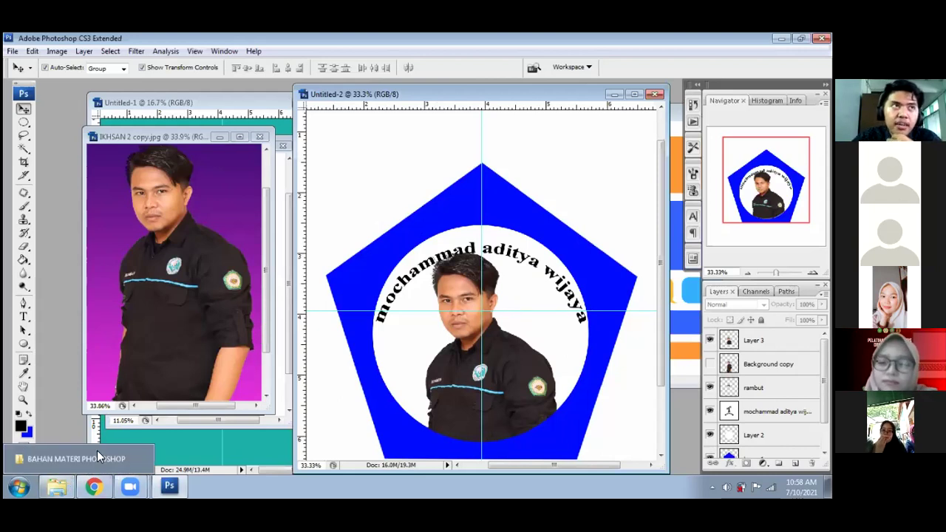
# - Locate noun_instagram_3350460 in the BAHAN MATERI PHOTOSHOP folder, then return to Photoshop's File menu
pyautogui.click(65, 486)
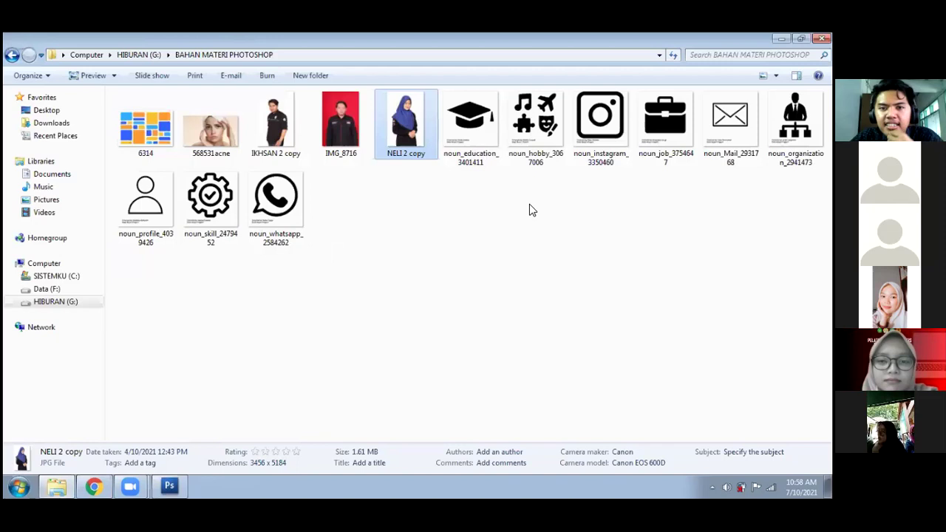
pyautogui.click(599, 136)
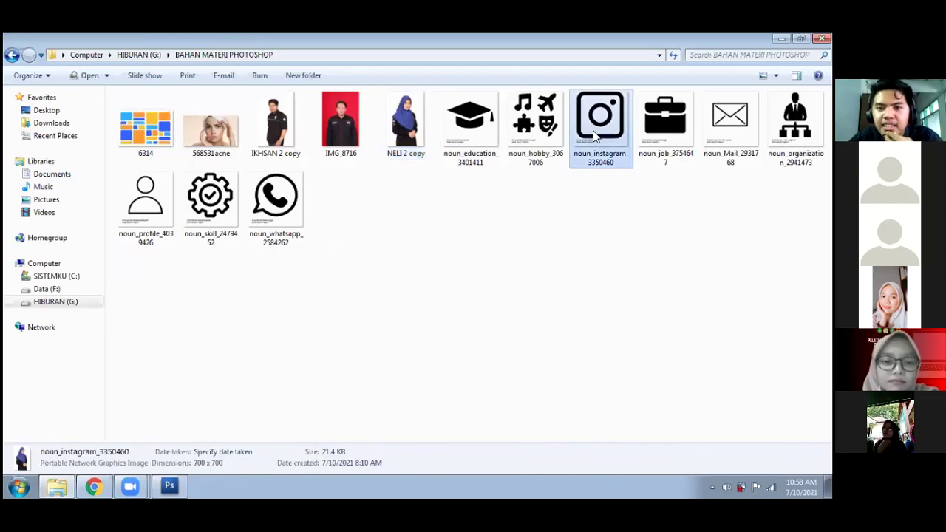
pyautogui.moveTo(454, 337); pyautogui.dragTo(377, 353)
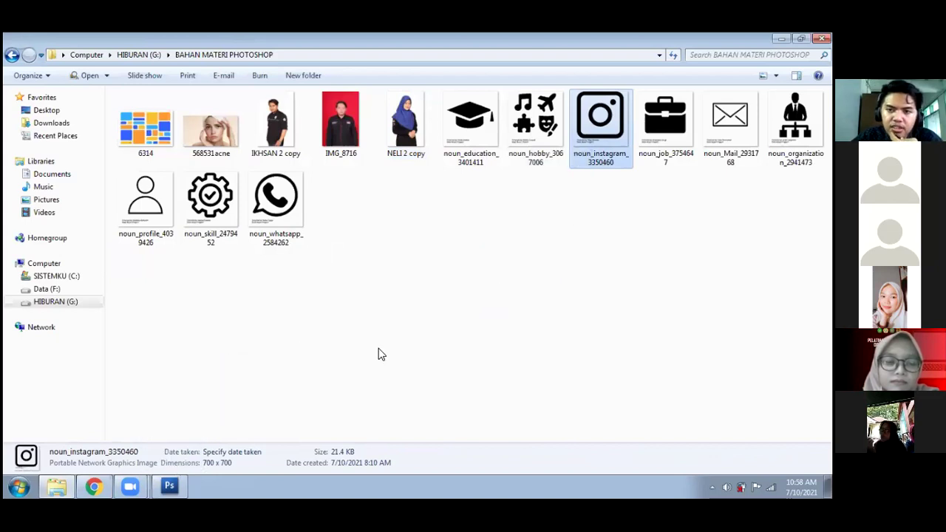
pyautogui.click(170, 486)
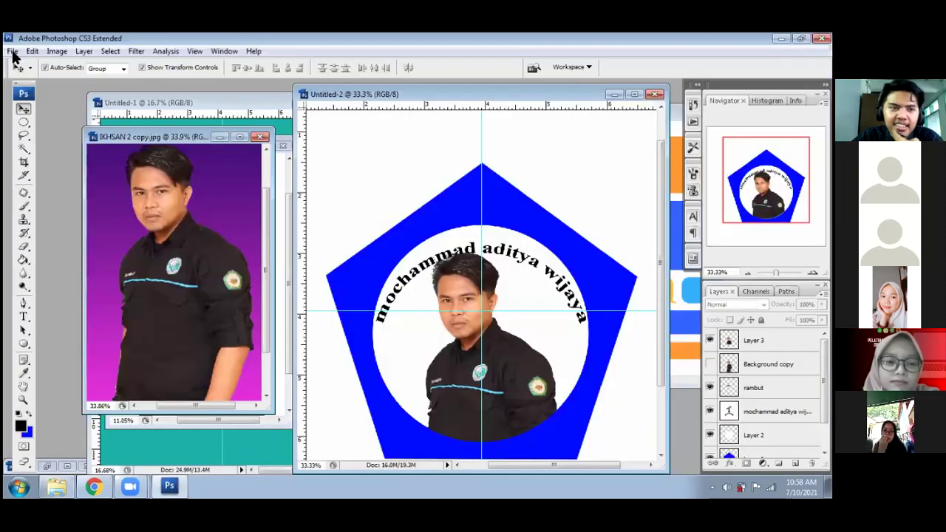
pyautogui.click(12, 51)
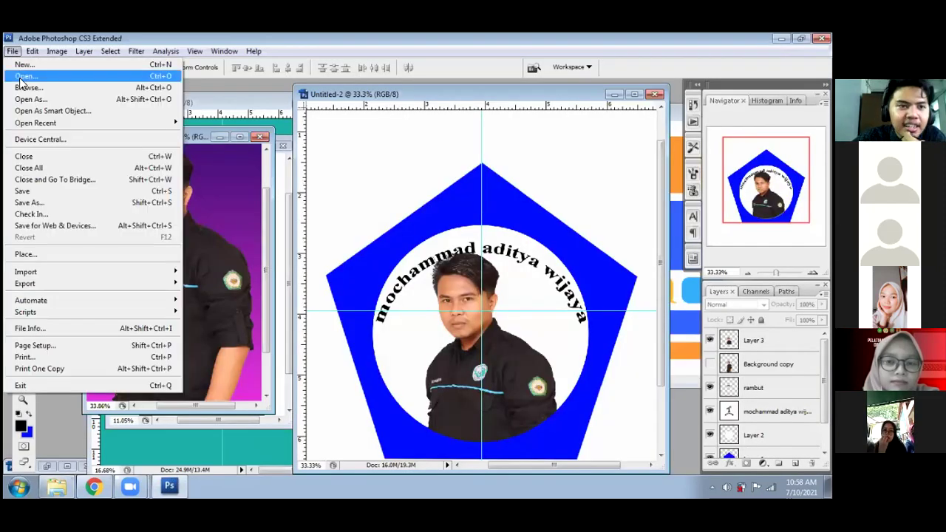
# - Open the noun_instagram_3350460 icon image and enlarge its view
pyautogui.click(20, 78)
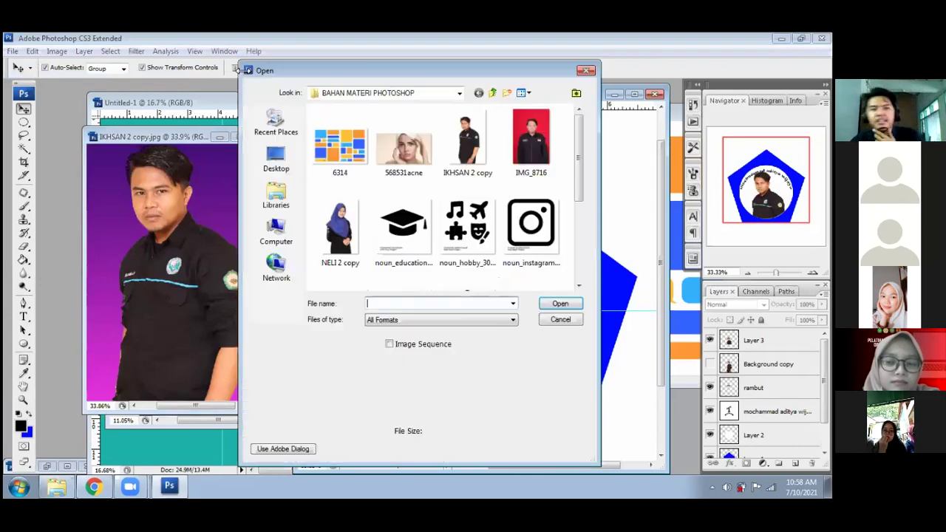
pyautogui.click(540, 239)
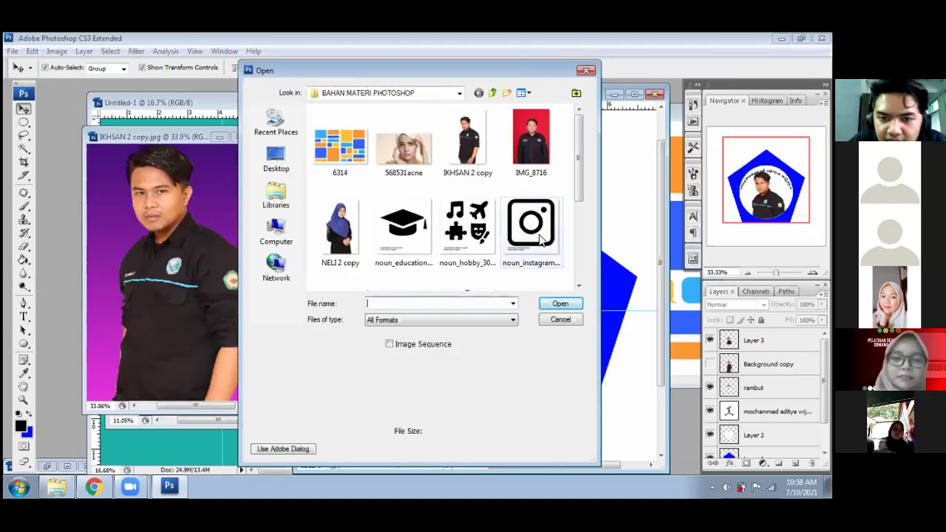
pyautogui.click(560, 304)
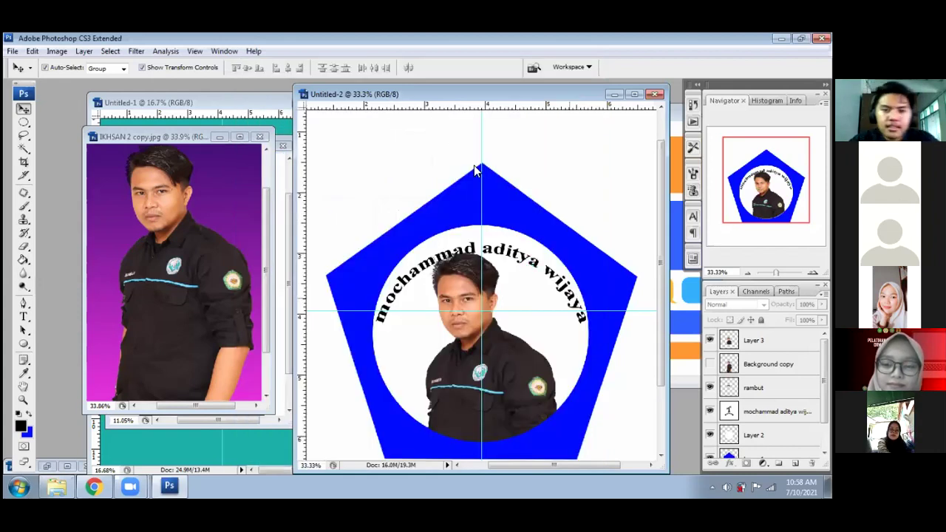
pyautogui.moveTo(247, 125); pyautogui.dragTo(290, 101)
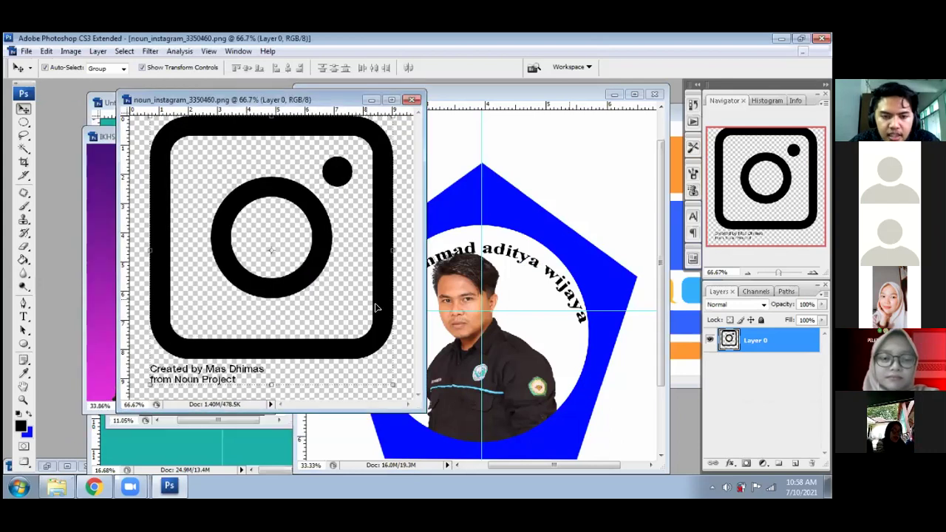
pyautogui.press('f')
pyautogui.press('f')
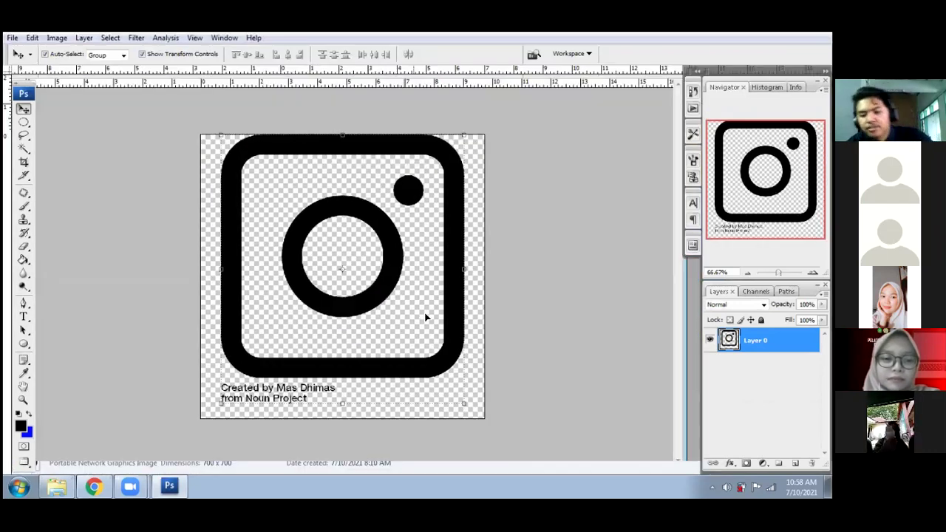
pyautogui.press('f')
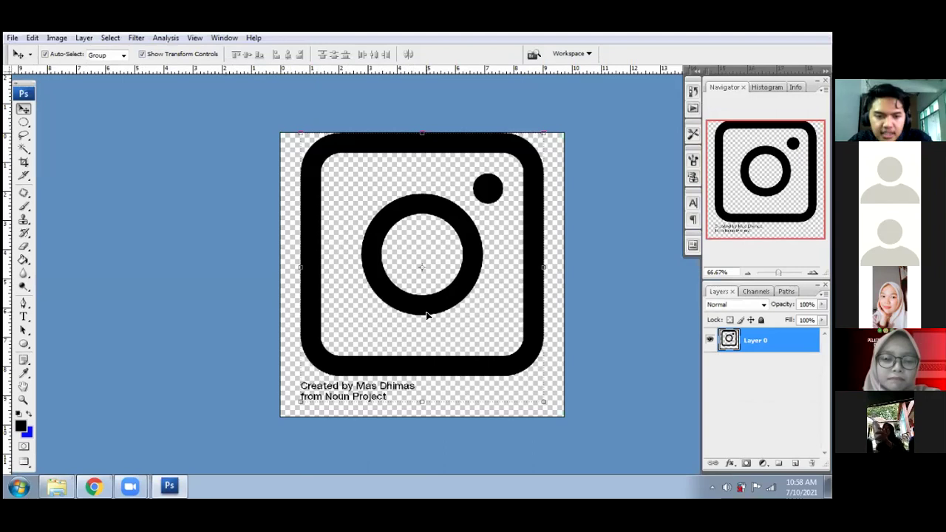
pyautogui.hotkey('ctrl', '+')
pyautogui.scroll(-3, 359, 356)
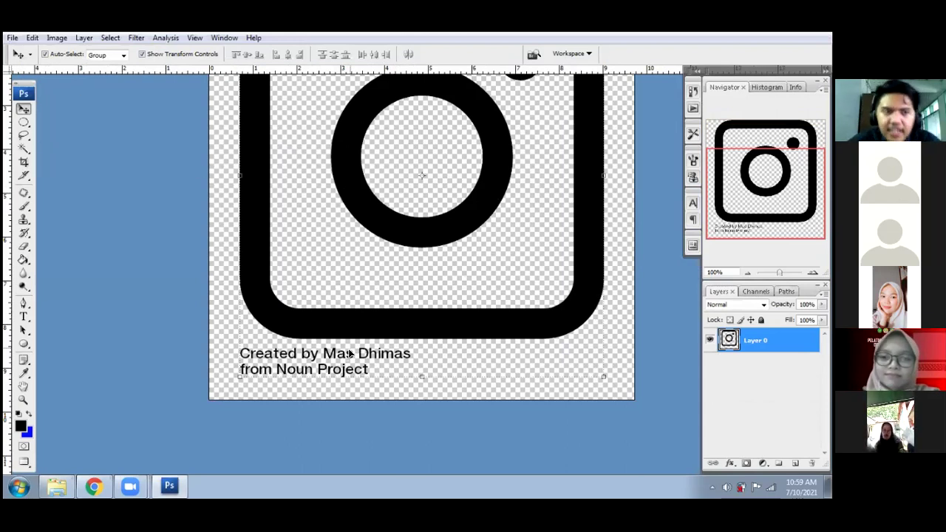
# - Delete the credit text beneath the icon using a rectangular selection, then deselect
pyautogui.click(23, 123)
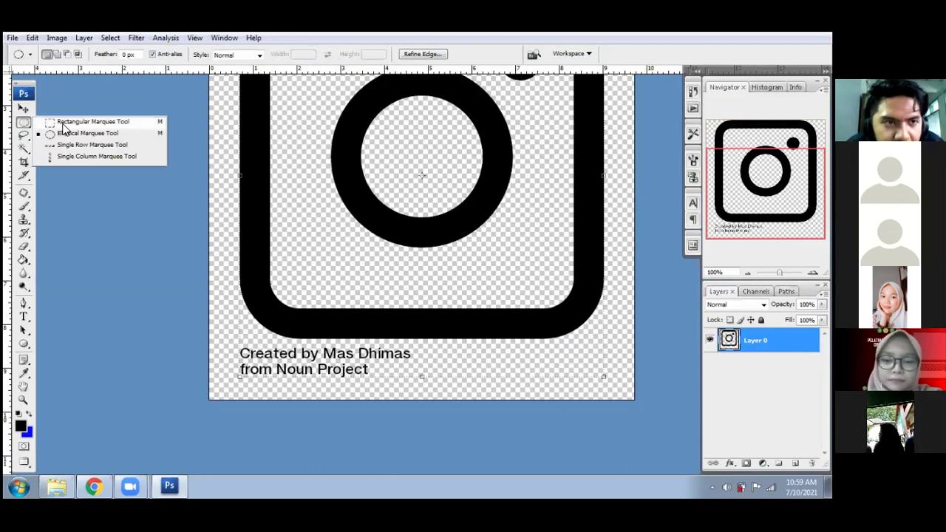
pyautogui.click(93, 122)
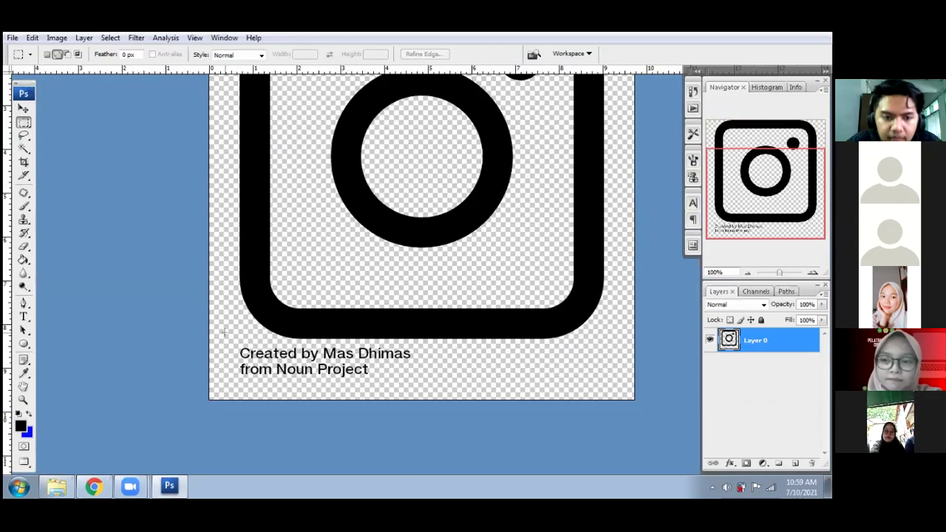
pyautogui.moveTo(229, 336); pyautogui.dragTo(242, 344)
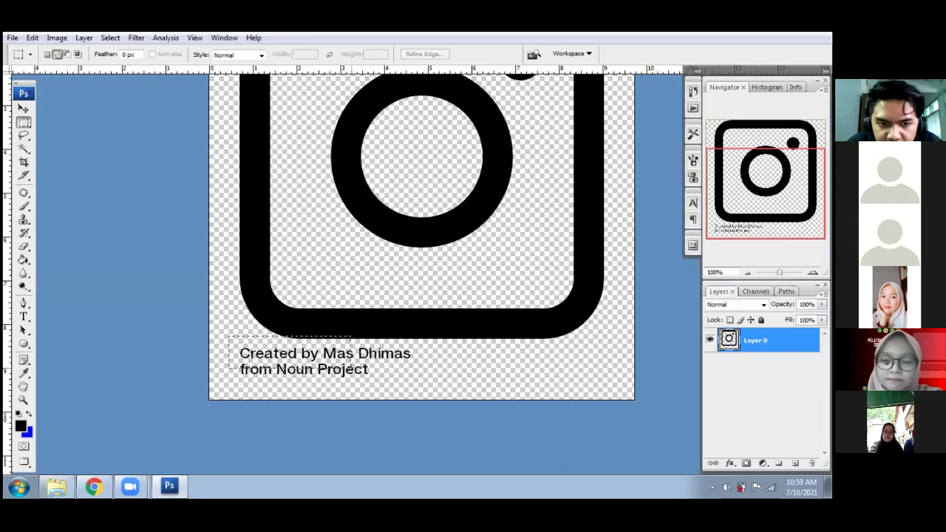
pyautogui.moveTo(351, 375); pyautogui.dragTo(416, 382)
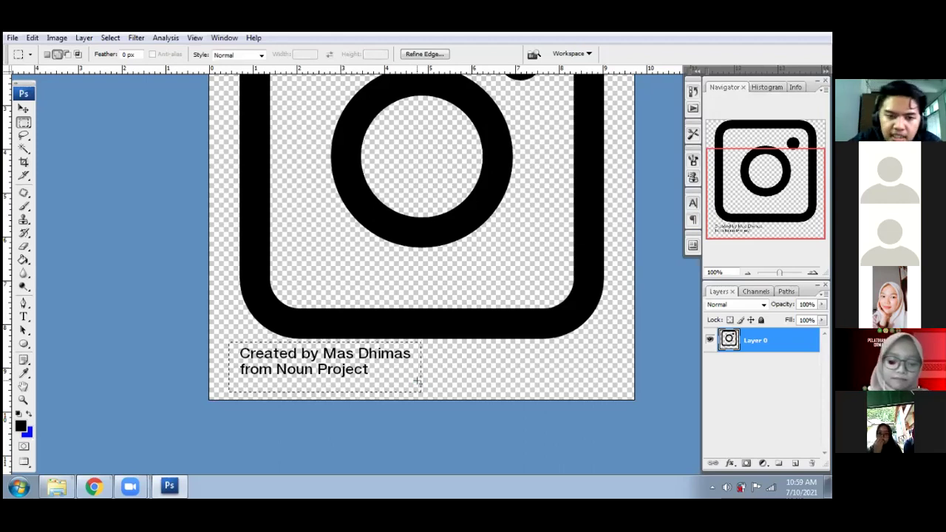
pyautogui.press('Delete')
pyautogui.hotkey('ctrl', 'd')
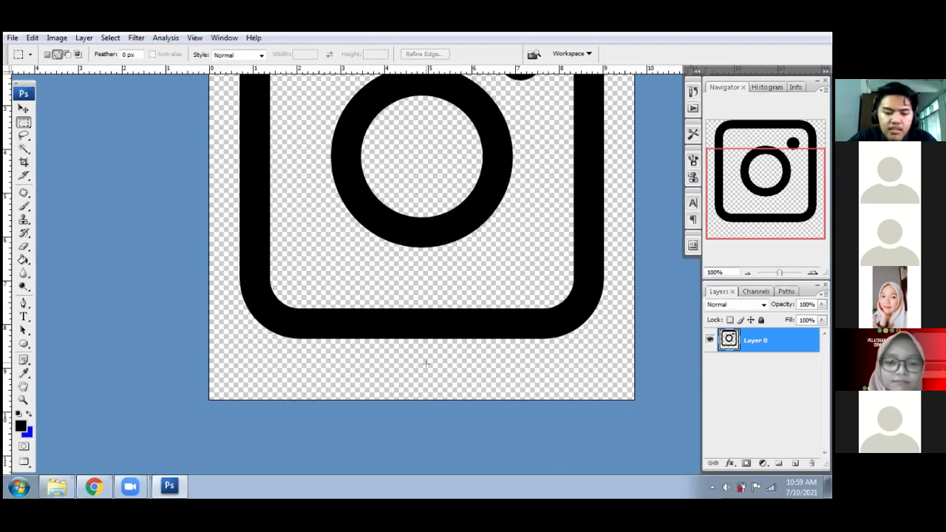
# - Return to floating windows and arrange the icon and badge documents side by side
pyautogui.press('f')
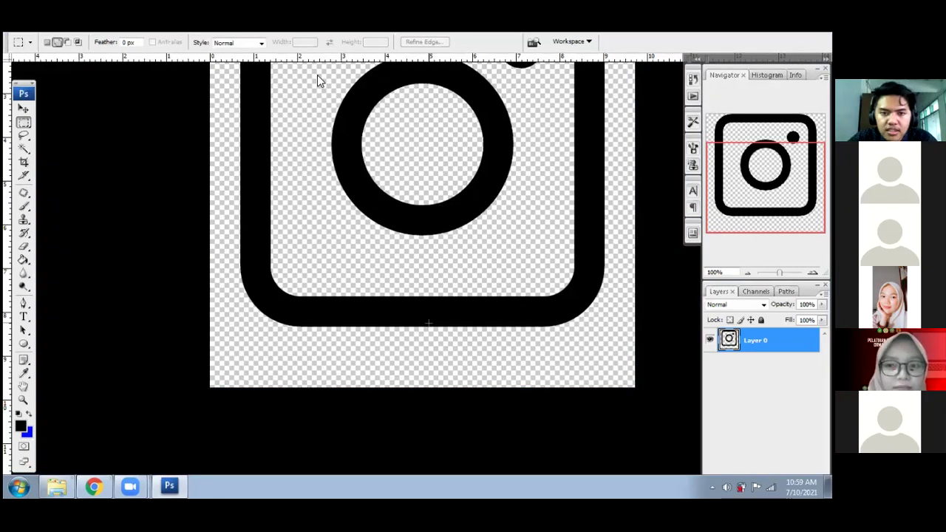
pyautogui.press('f')
pyautogui.moveTo(303, 99); pyautogui.dragTo(447, 120)
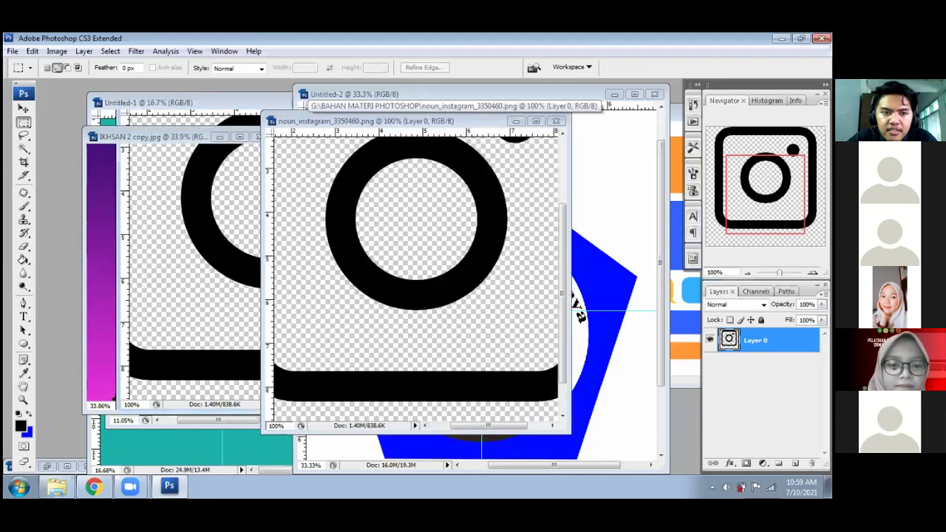
pyautogui.moveTo(385, 120); pyautogui.dragTo(161, 119)
# - Drag the Instagram icon into the badge as Layer 4 and place it top-left
pyautogui.press('v')
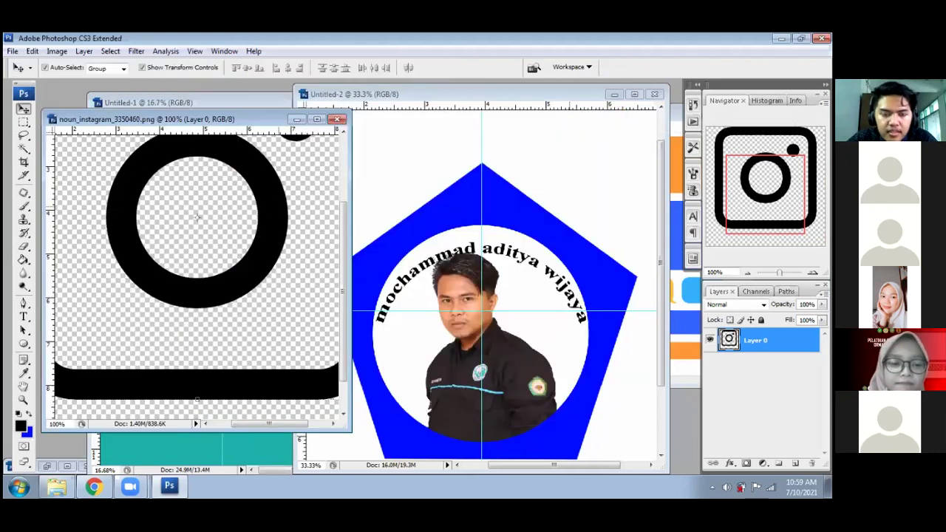
pyautogui.moveTo(283, 209); pyautogui.dragTo(447, 184)
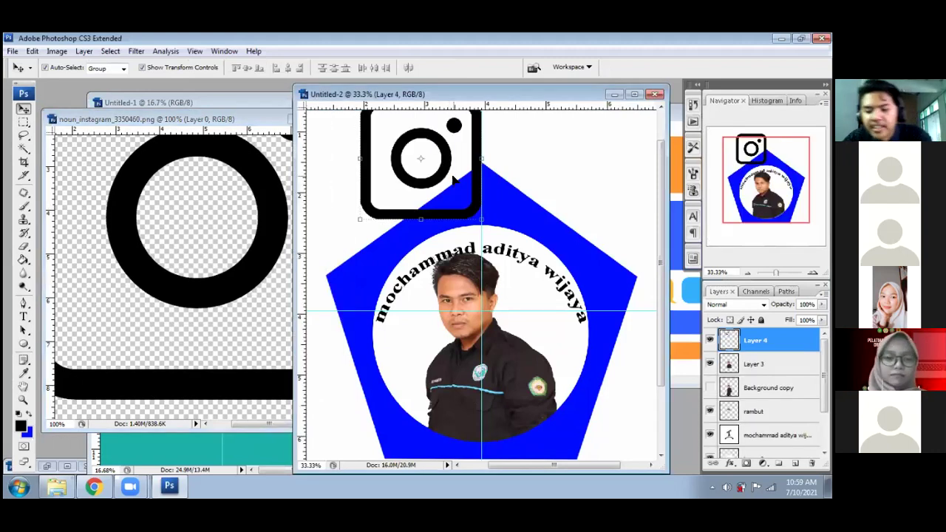
pyautogui.hotkey('ctrl', '-')
pyautogui.moveTo(431, 196); pyautogui.dragTo(390, 191)
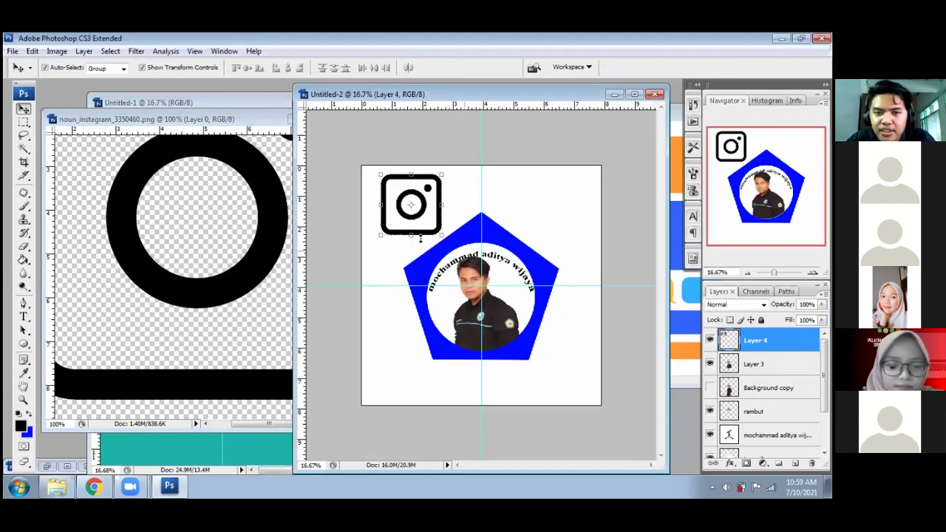
pyautogui.moveTo(413, 214); pyautogui.dragTo(414, 221)
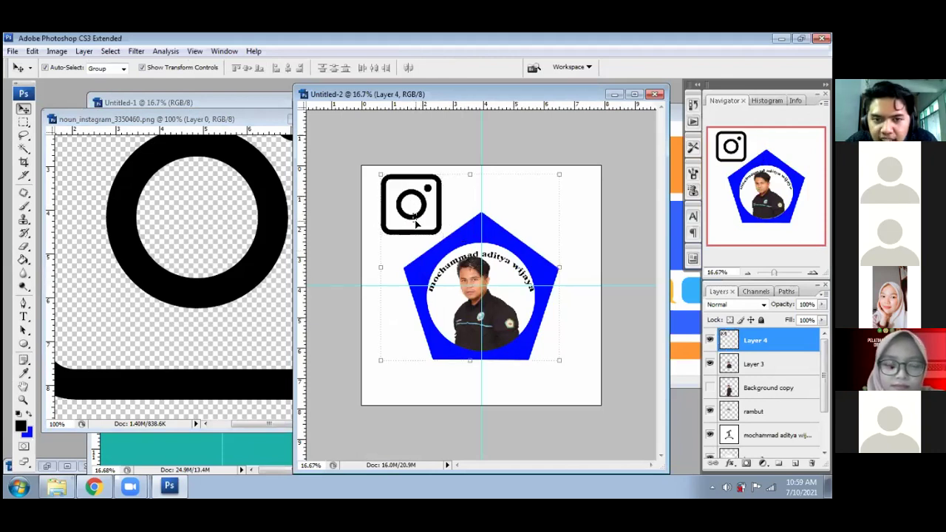
pyautogui.click(462, 228)
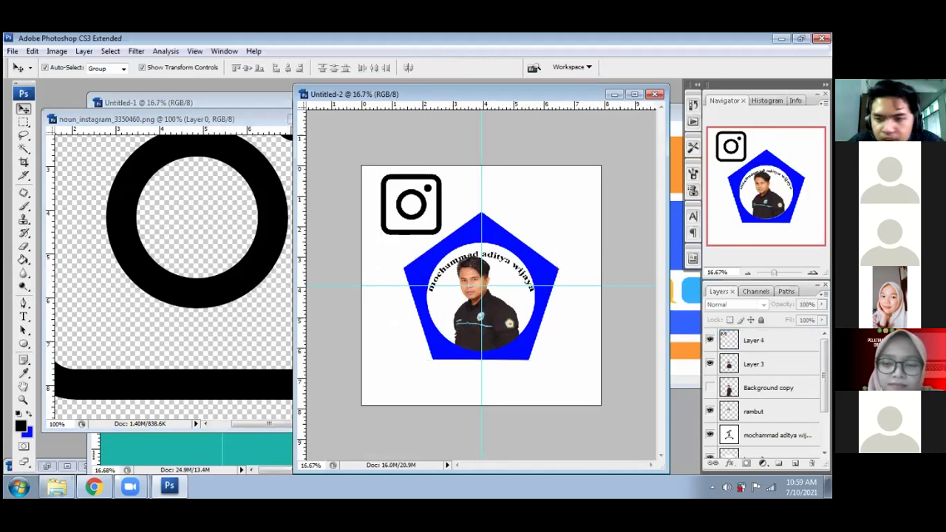
pyautogui.scroll(-3, 765, 391)
# - Target the Background layer and set the foreground colour to bright green 00ff1e
pyautogui.hotkey('alt', ',')
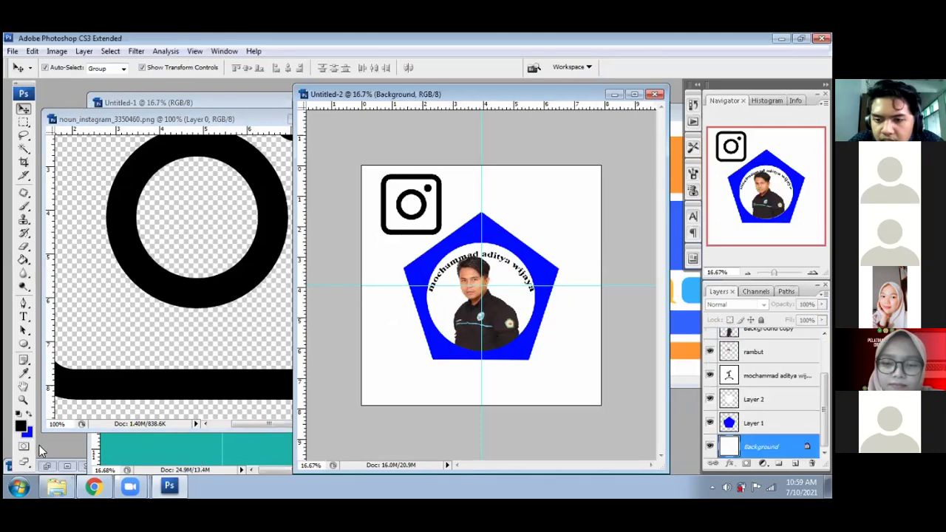
pyautogui.click(20, 426)
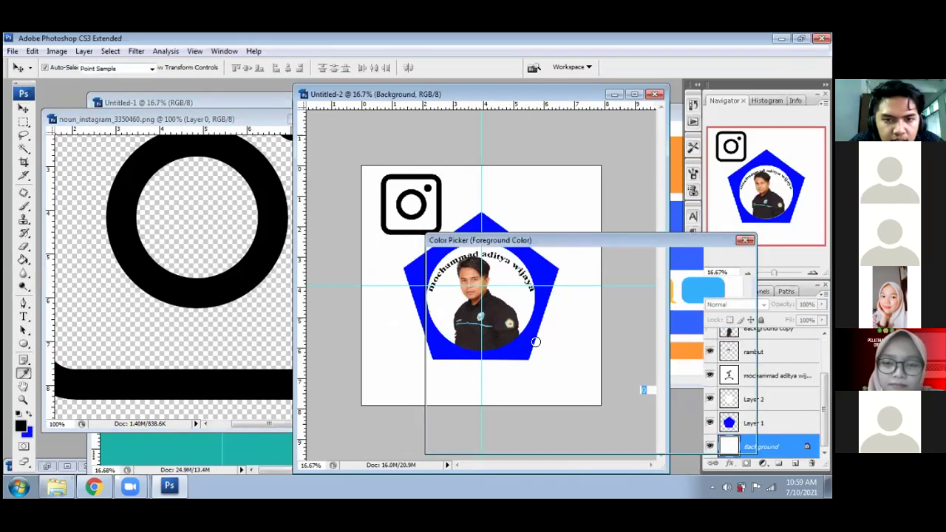
pyautogui.click(603, 368)
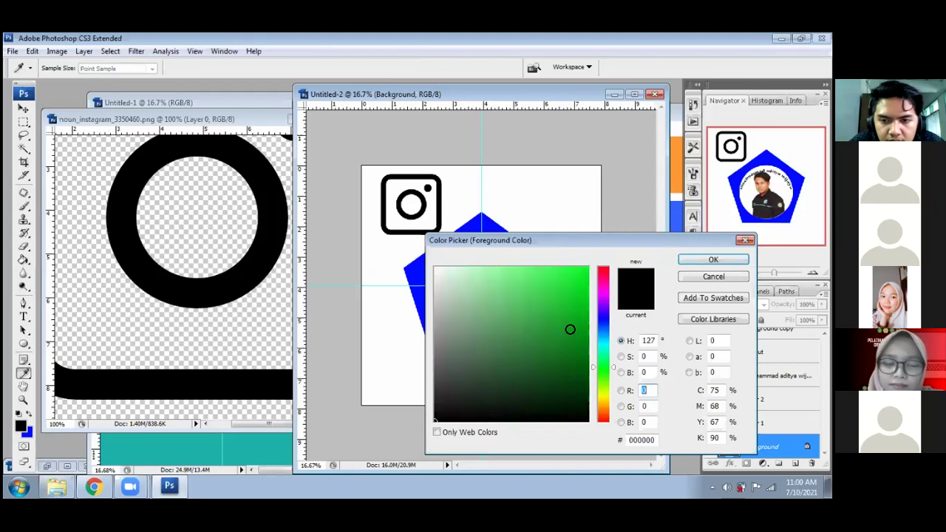
pyautogui.click(589, 268)
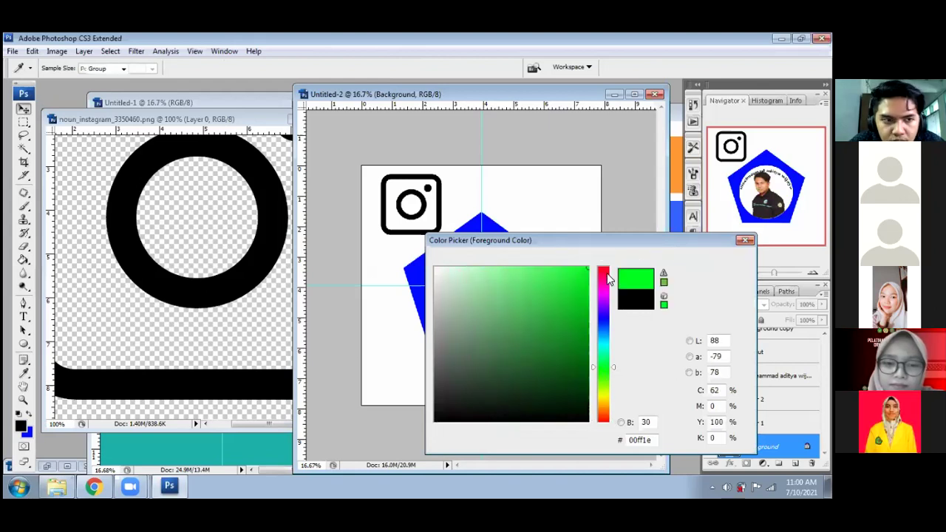
pyautogui.press('Return')
# - Paint-bucket the white background green and nudge the Instagram icon slightly down-left
pyautogui.press('v')
pyautogui.click(24, 260)
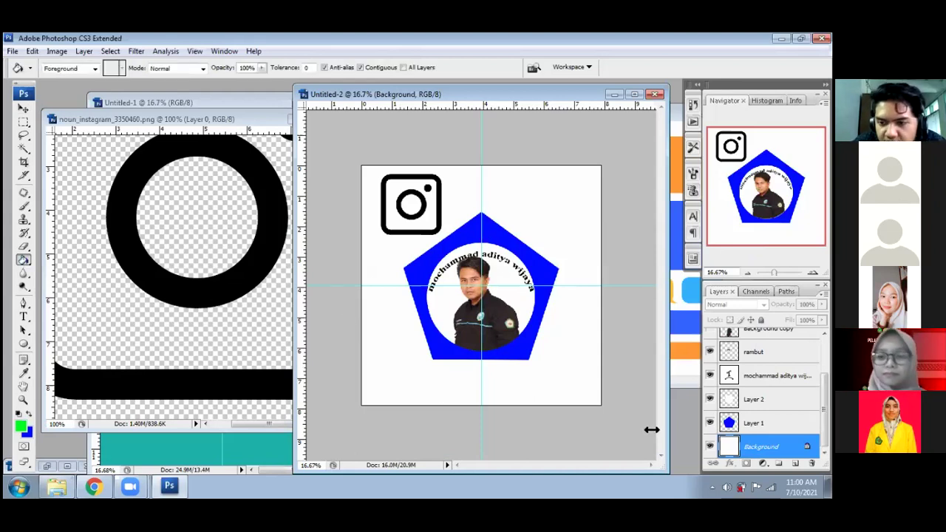
pyautogui.click(428, 393)
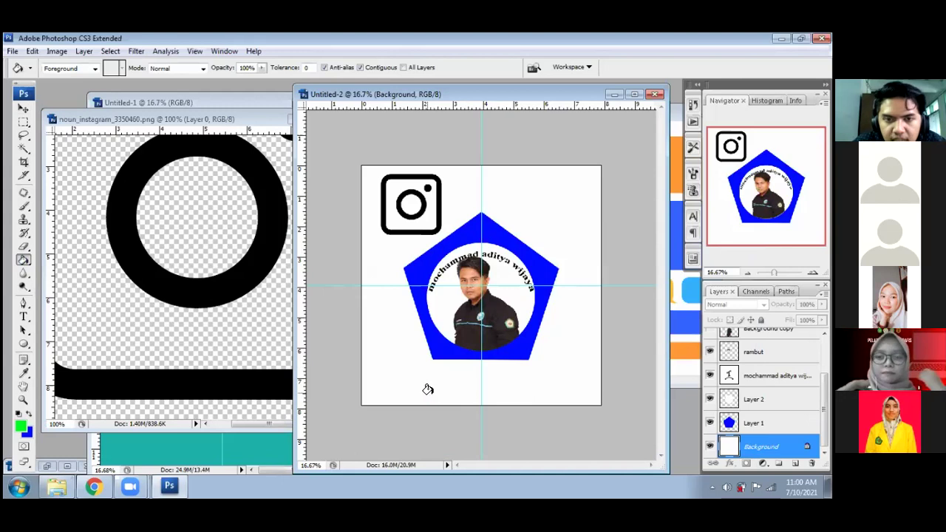
pyautogui.click(23, 110)
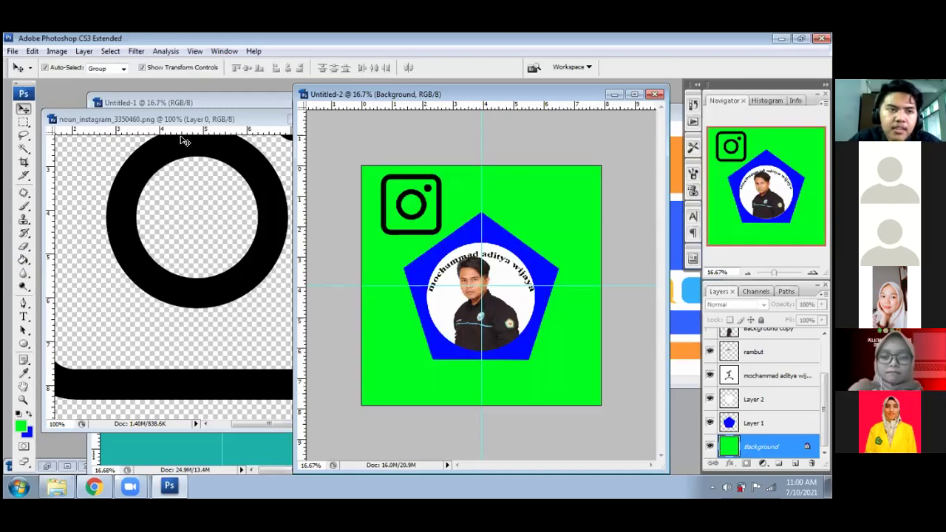
pyautogui.moveTo(407, 199); pyautogui.dragTo(403, 201)
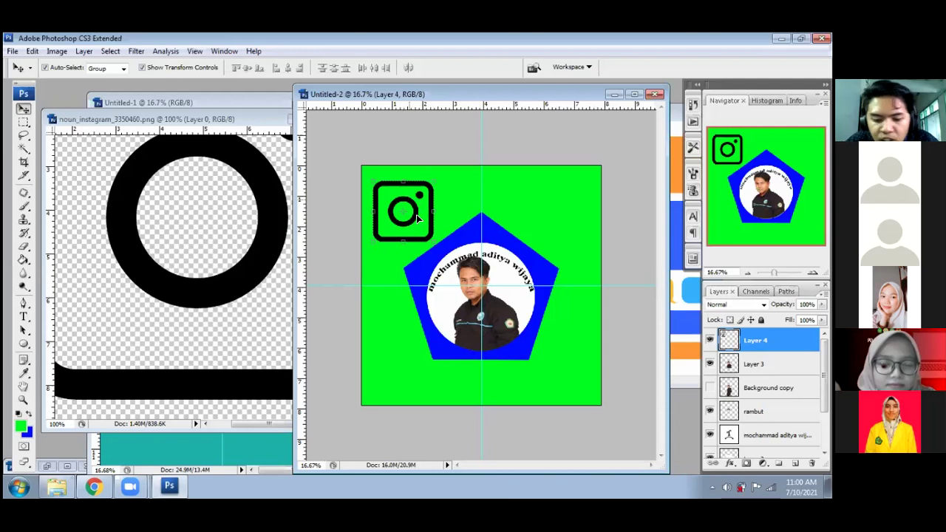
# - Turn the Instagram icon white with a Hue/Saturation Lightness of +100
pyautogui.hotkey('ctrl', 'u')
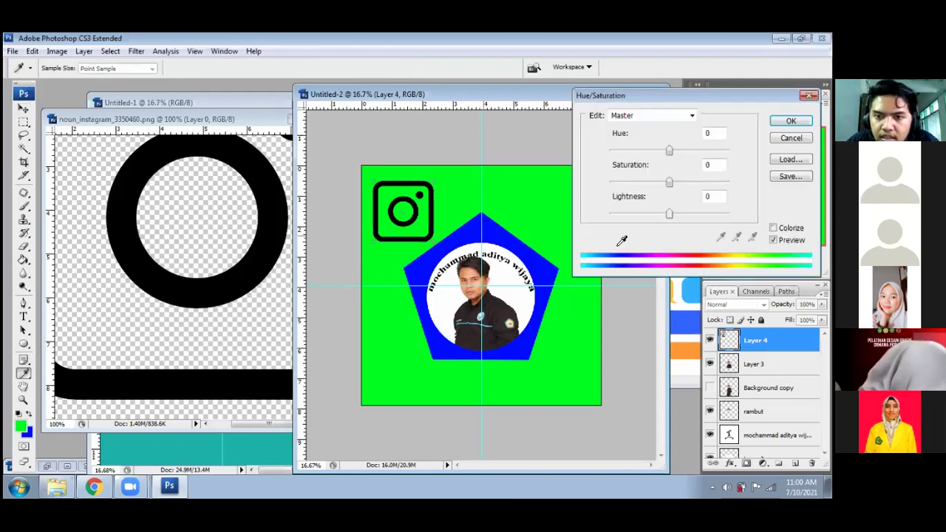
pyautogui.moveTo(670, 214); pyautogui.dragTo(729, 214)
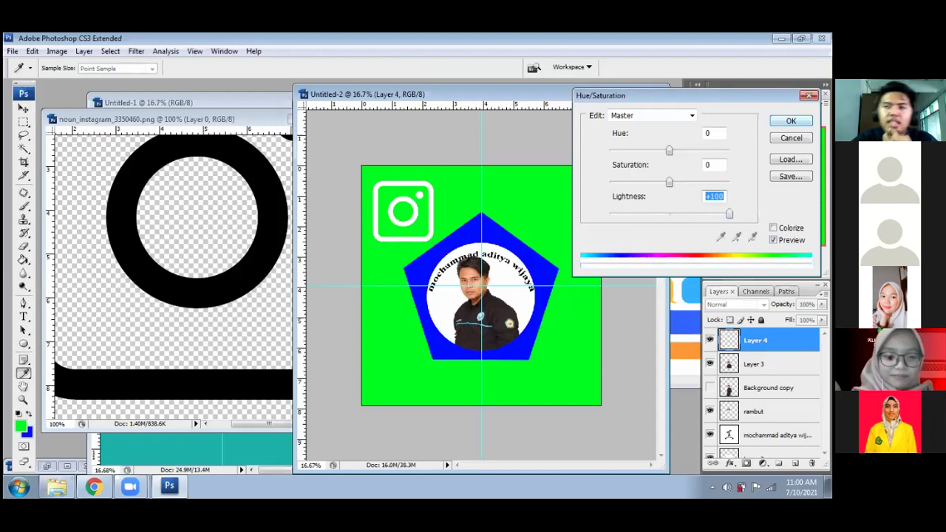
pyautogui.press('Return')
pyautogui.press('v')
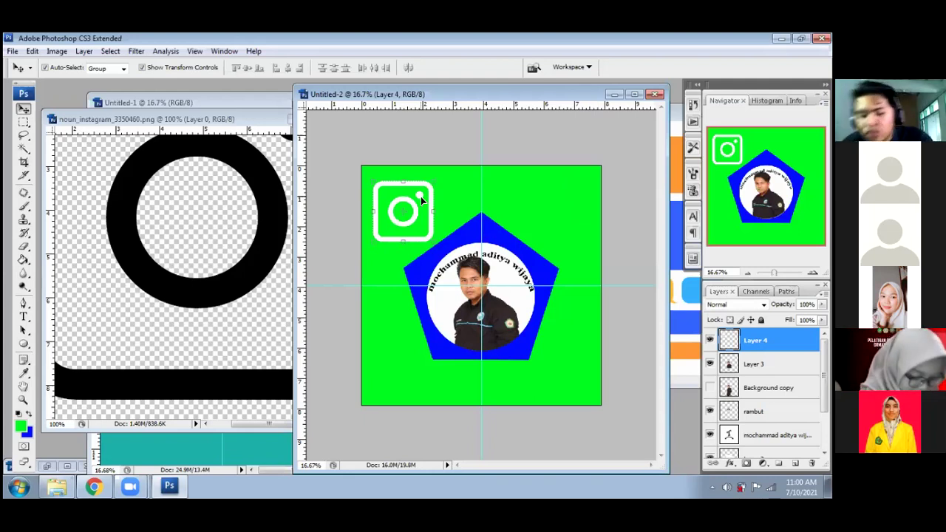
# - Make the Instagram icon solid black with a Hue/Saturation Lightness of -100
pyautogui.hotkey('ctrl', 'u')
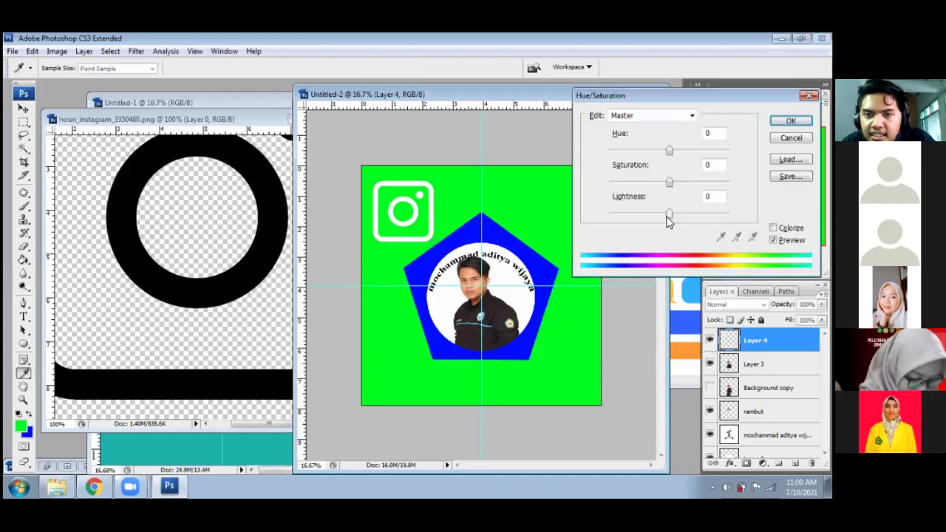
pyautogui.moveTo(669, 213); pyautogui.dragTo(695, 215)
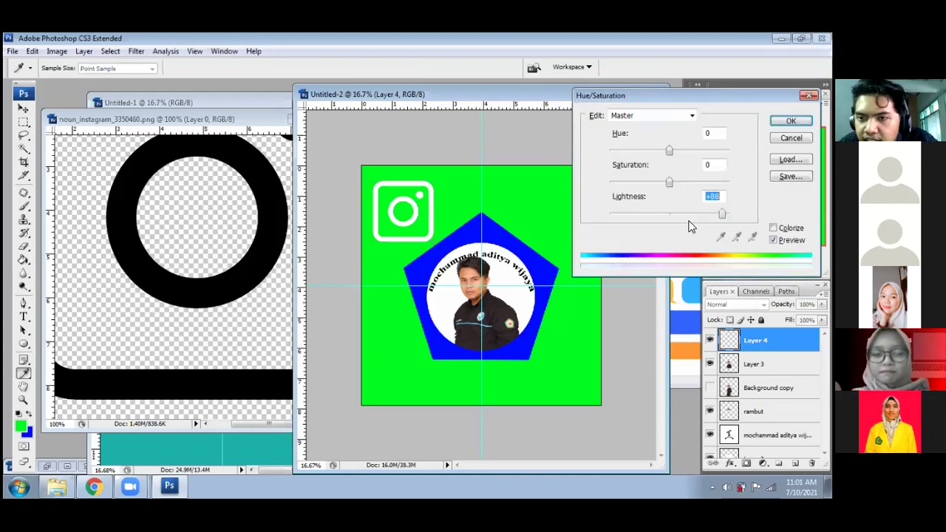
pyautogui.click(674, 216)
pyautogui.press('Down')
pyautogui.press('Down')
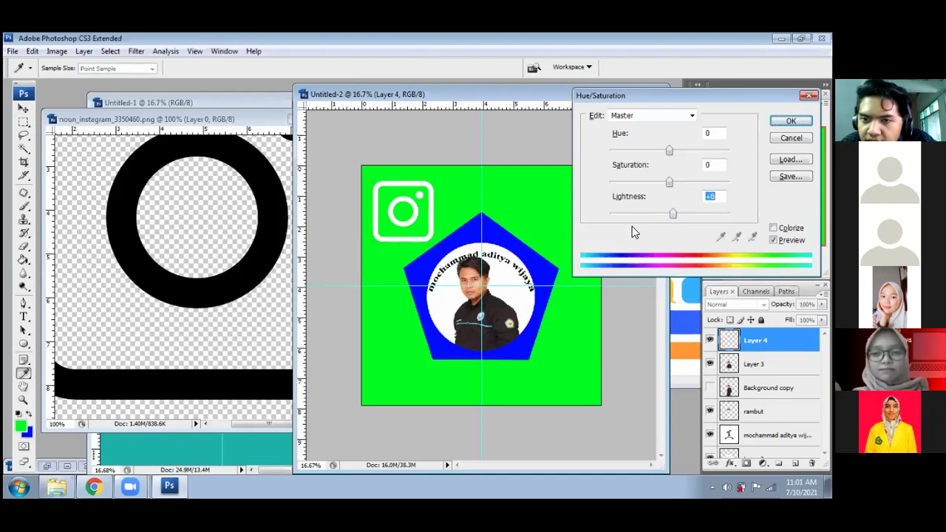
pyautogui.write('-100')
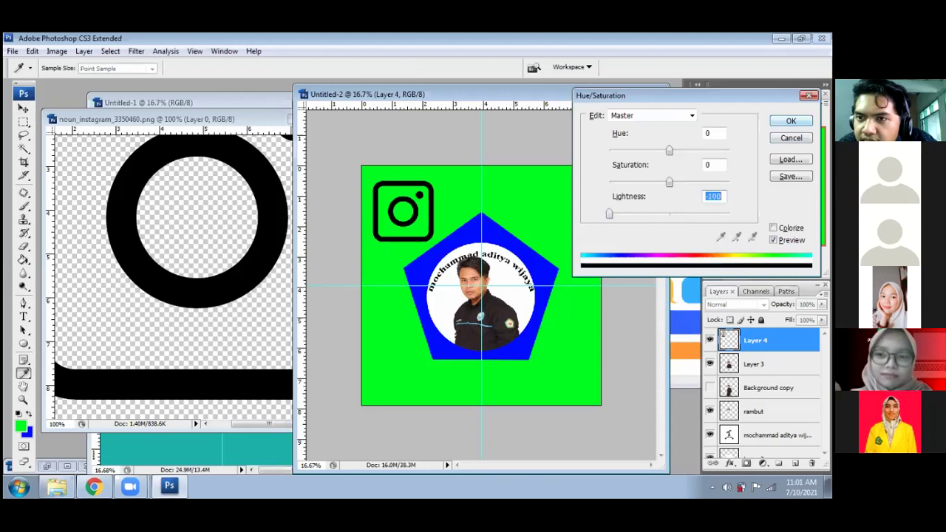
pyautogui.click(791, 121)
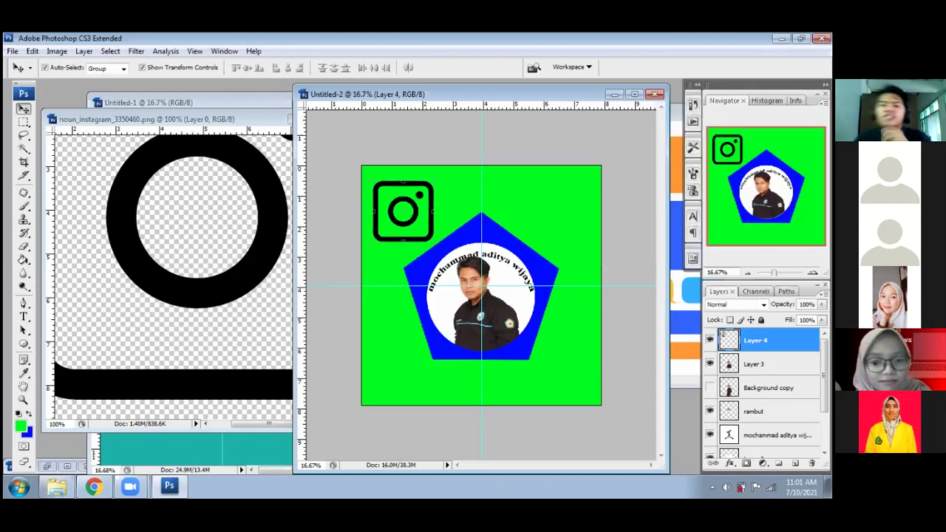